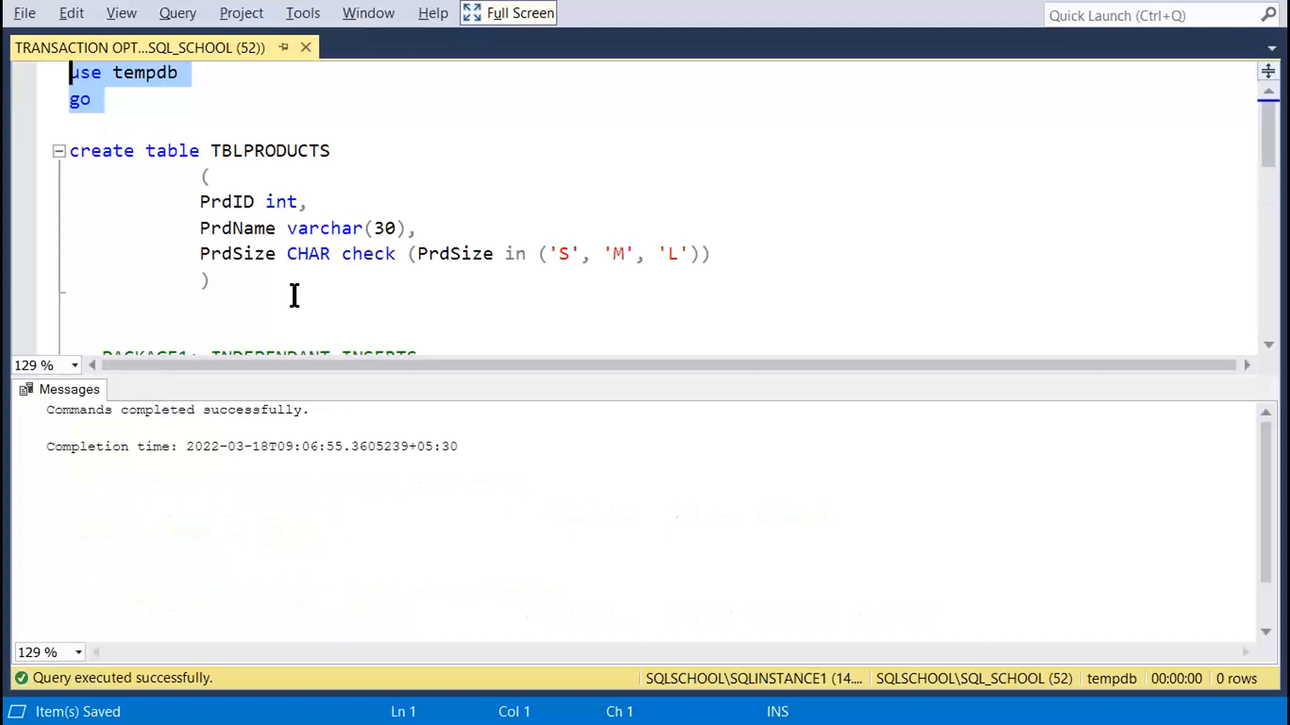
Execute only the create table statement for TBLPRODUCTS.
drag(293, 298, 51, 161)
key(F5)
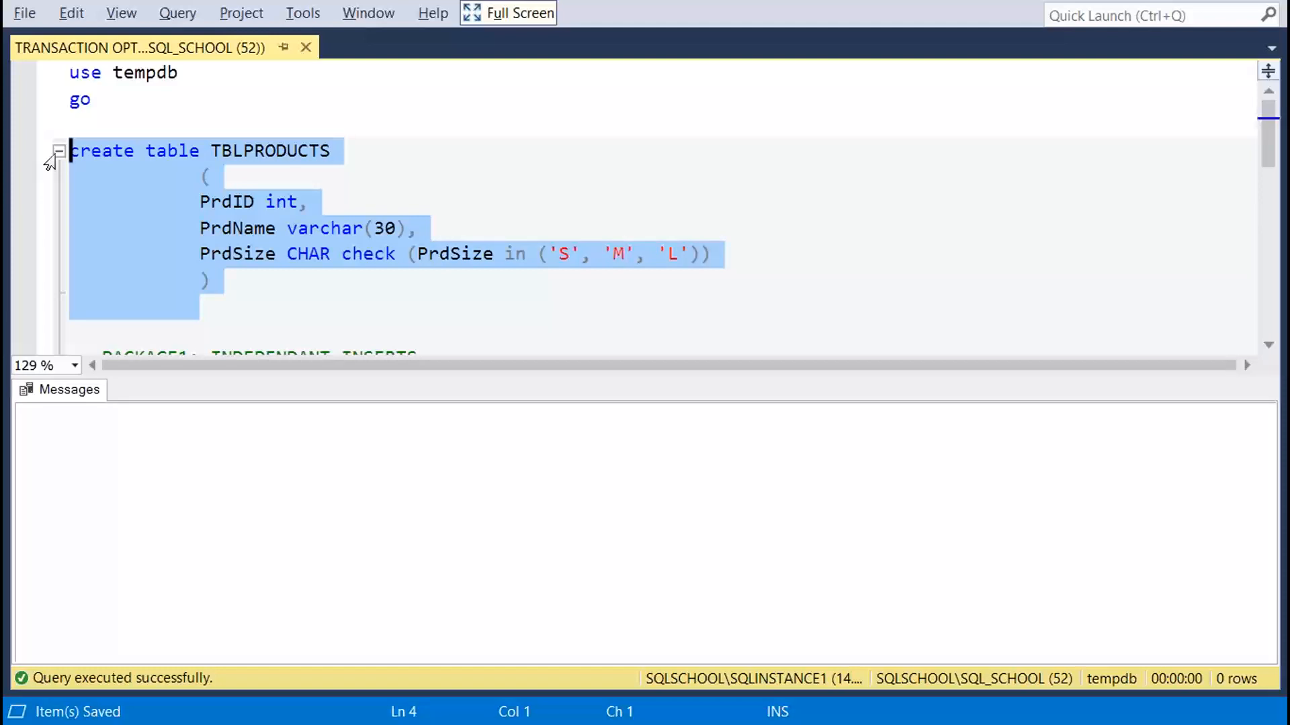
scroll(133, 295, down, 2)
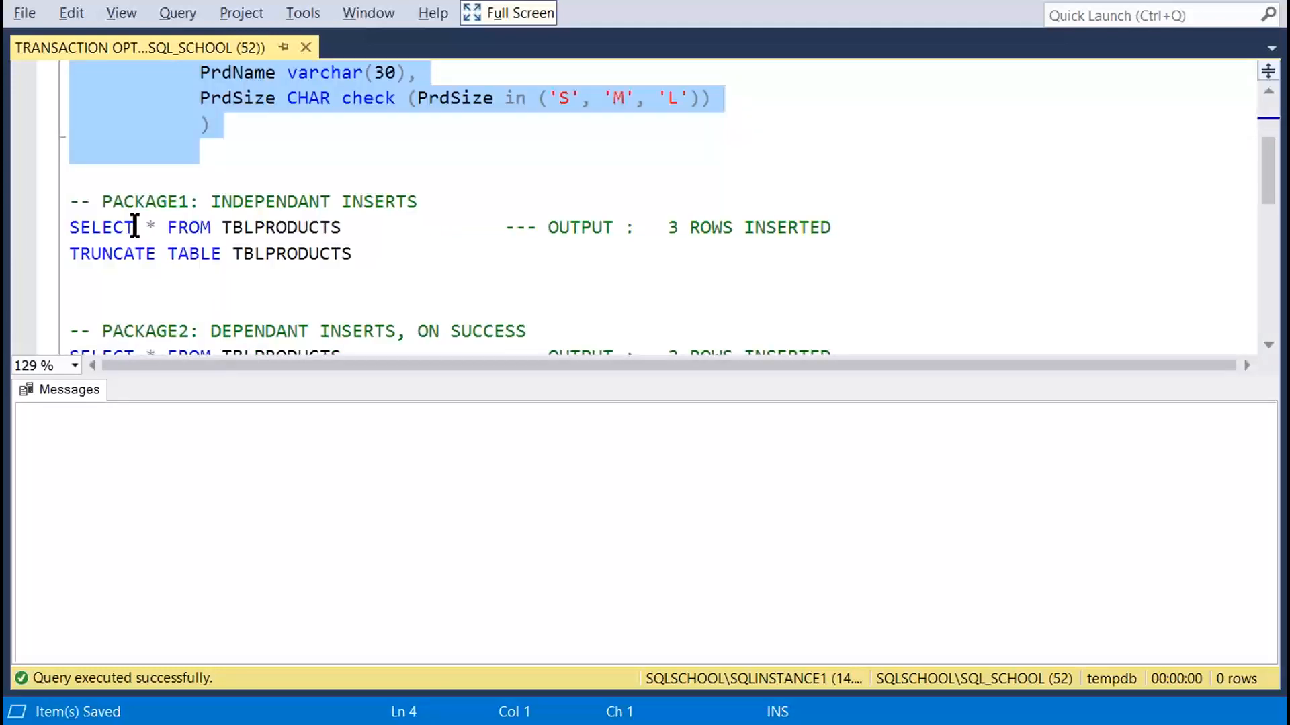
scroll(140, 235, up, 2)
Add the comment "-- Requirement:" on a new line below the create table statement.
click(245, 299)
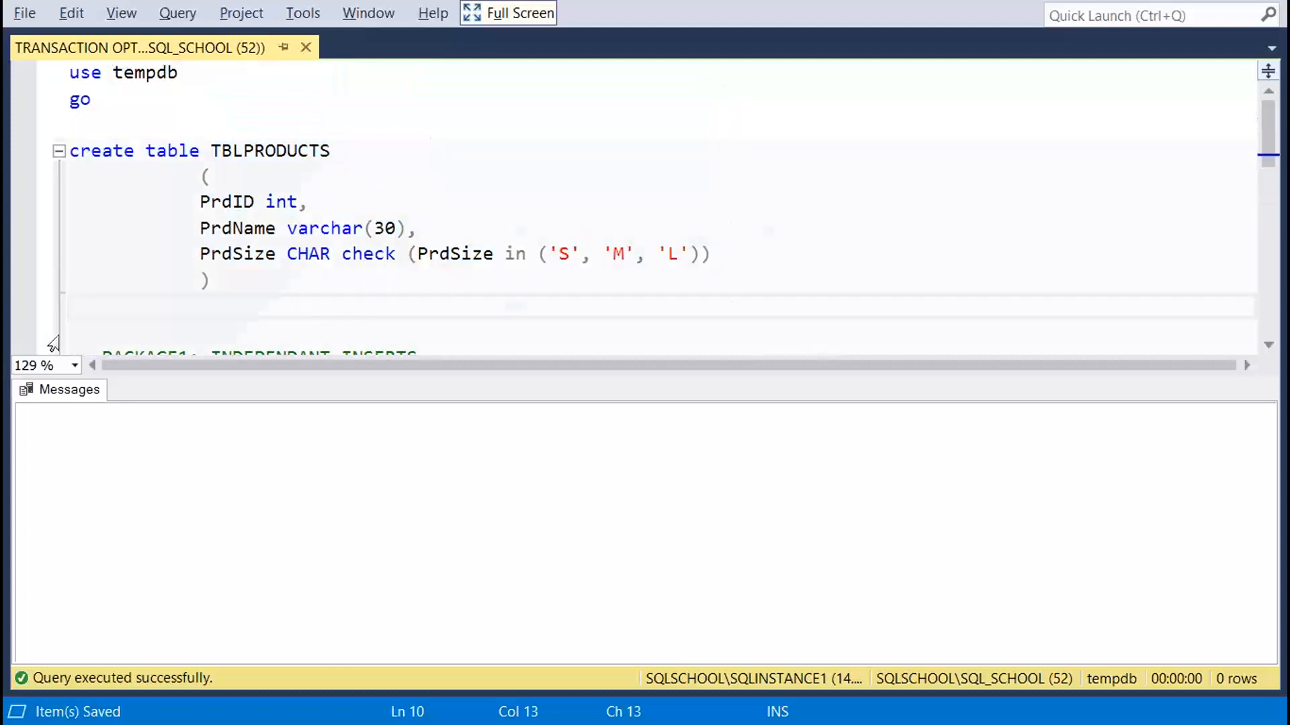
click(75, 313)
key(Return)
key(Tab)
key(Tab)
key(Tab)
text(-- R)
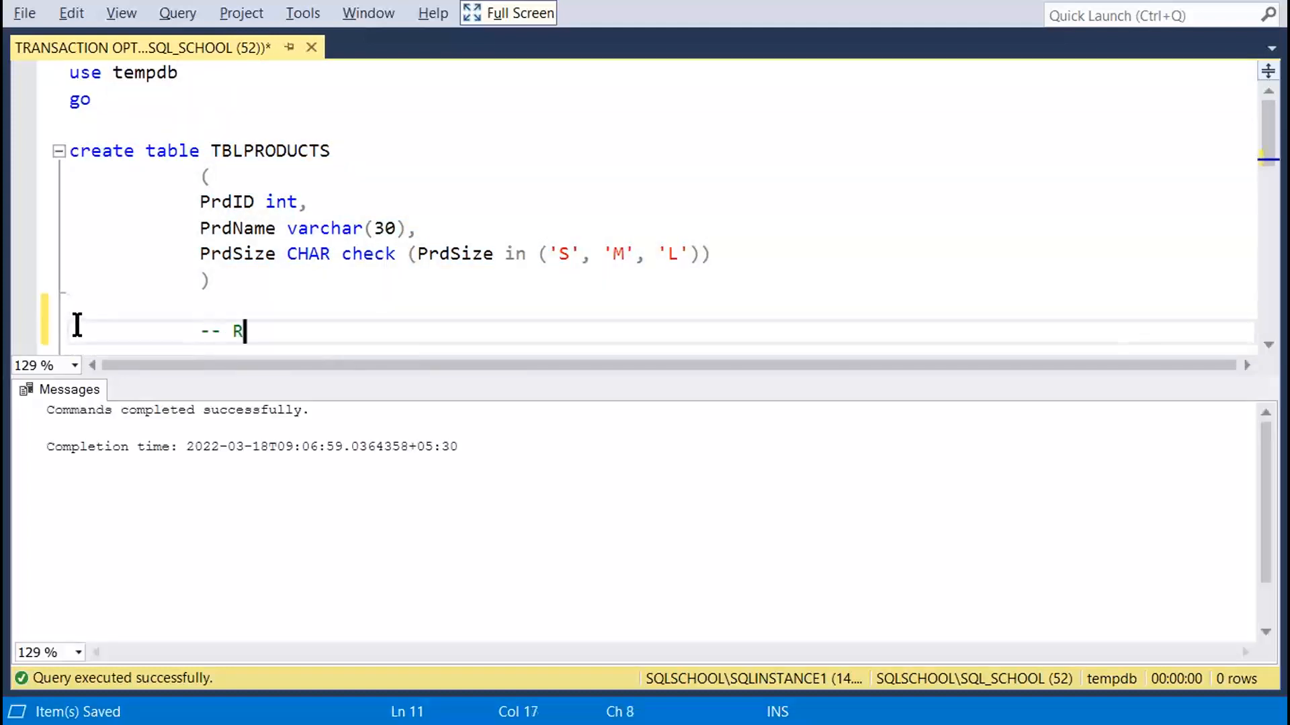
text(equirement:)
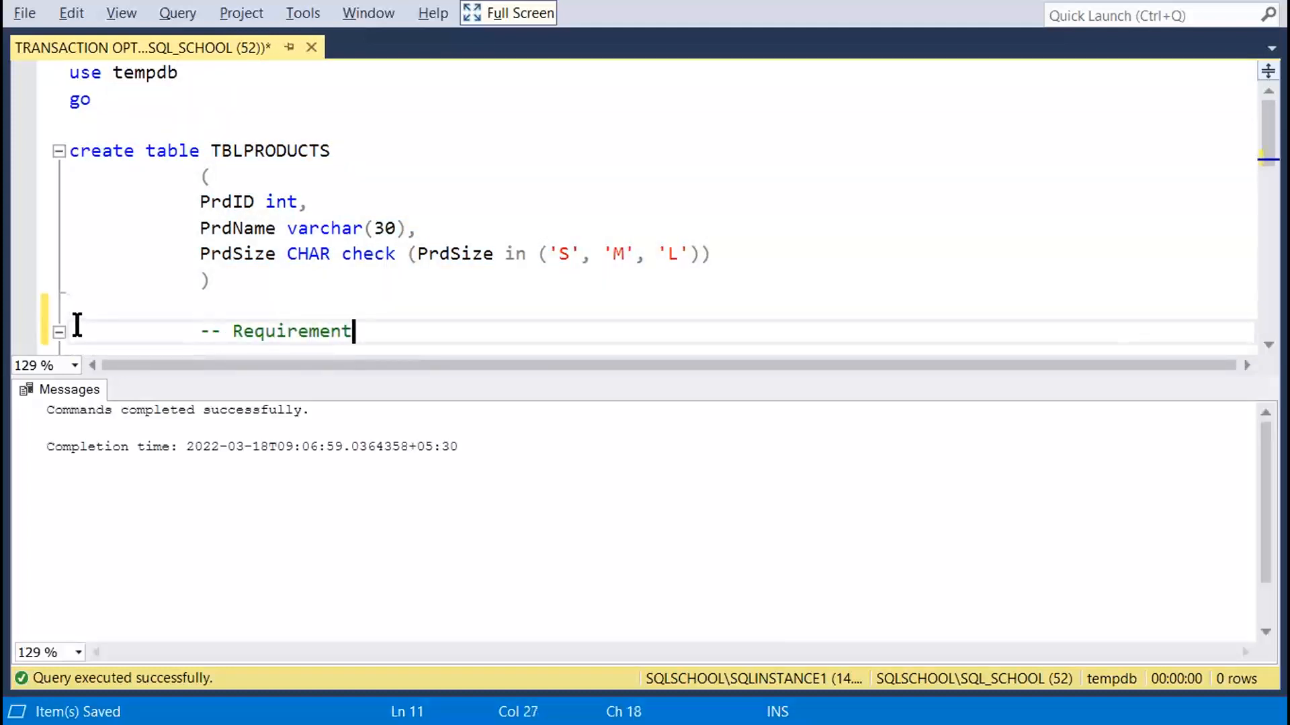
Remove the indentation before the Requirement comment, keeping a blank line above it and the leading "--" intact.
key(Home)
key(BackSpace)
key(BackSpace)
key(BackSpace)
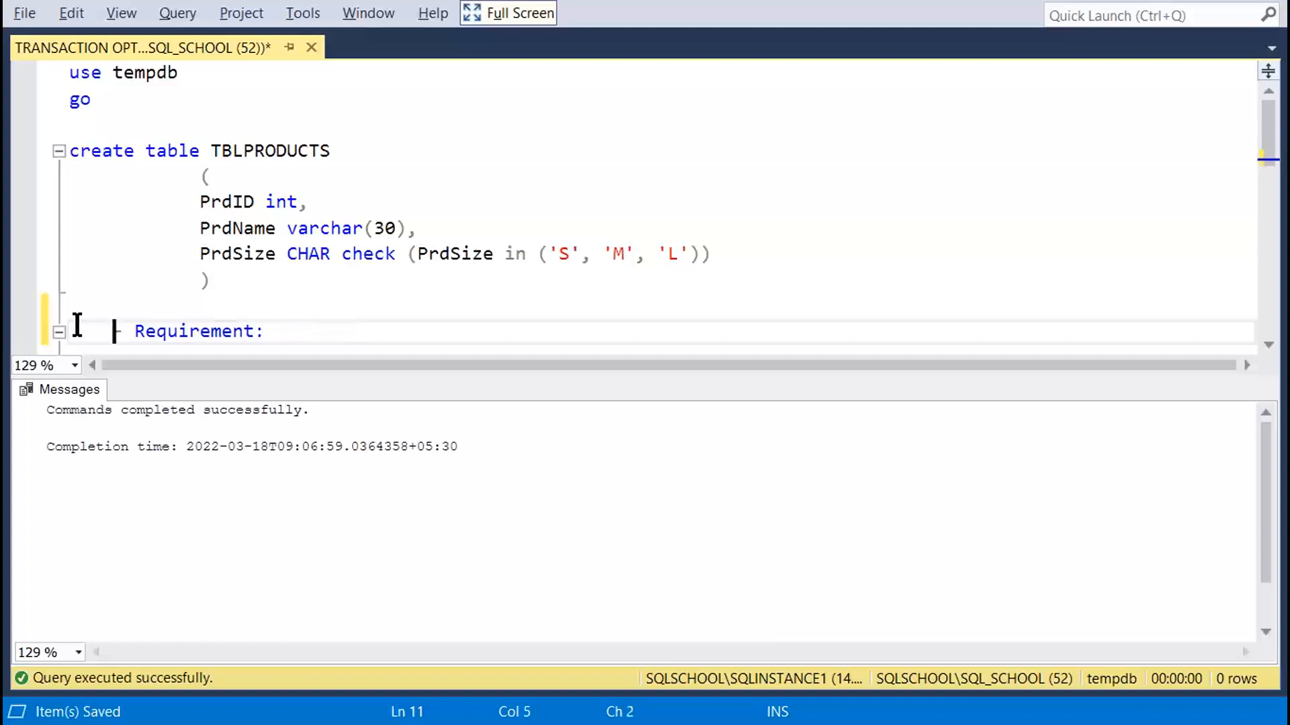
key(BackSpace)
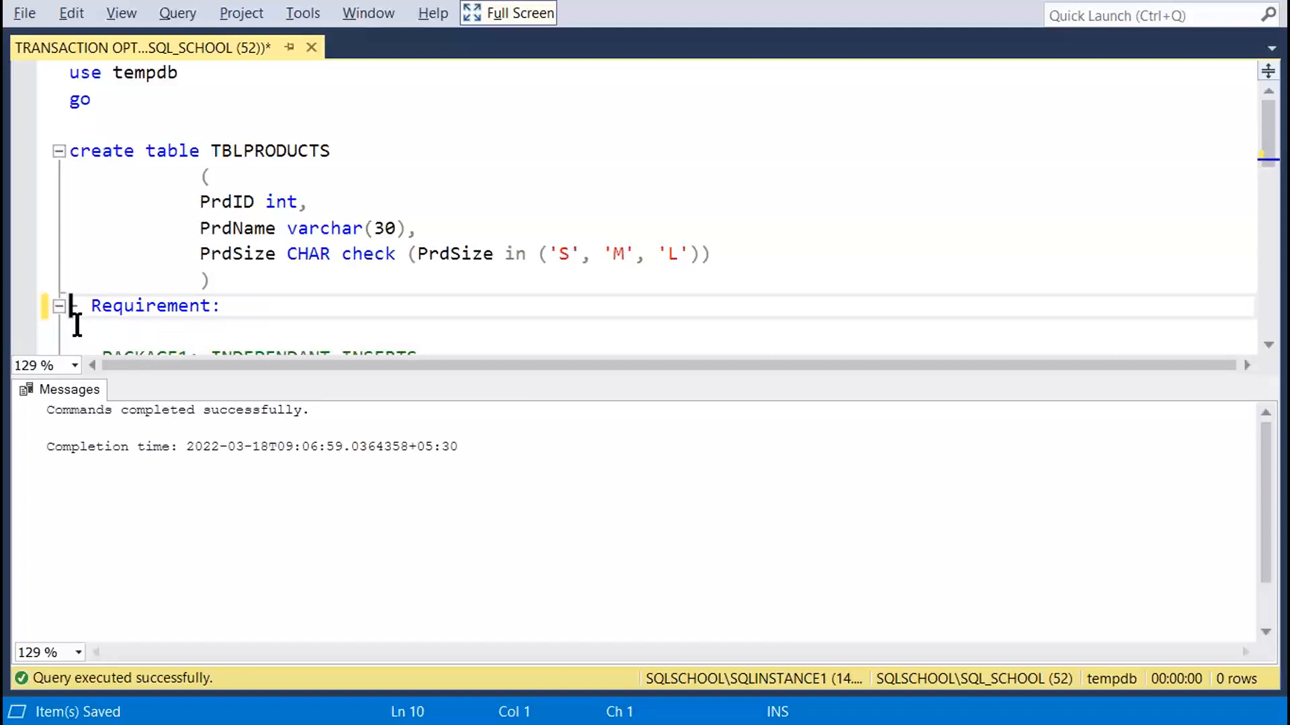
key(Return)
text(-)
key(End)
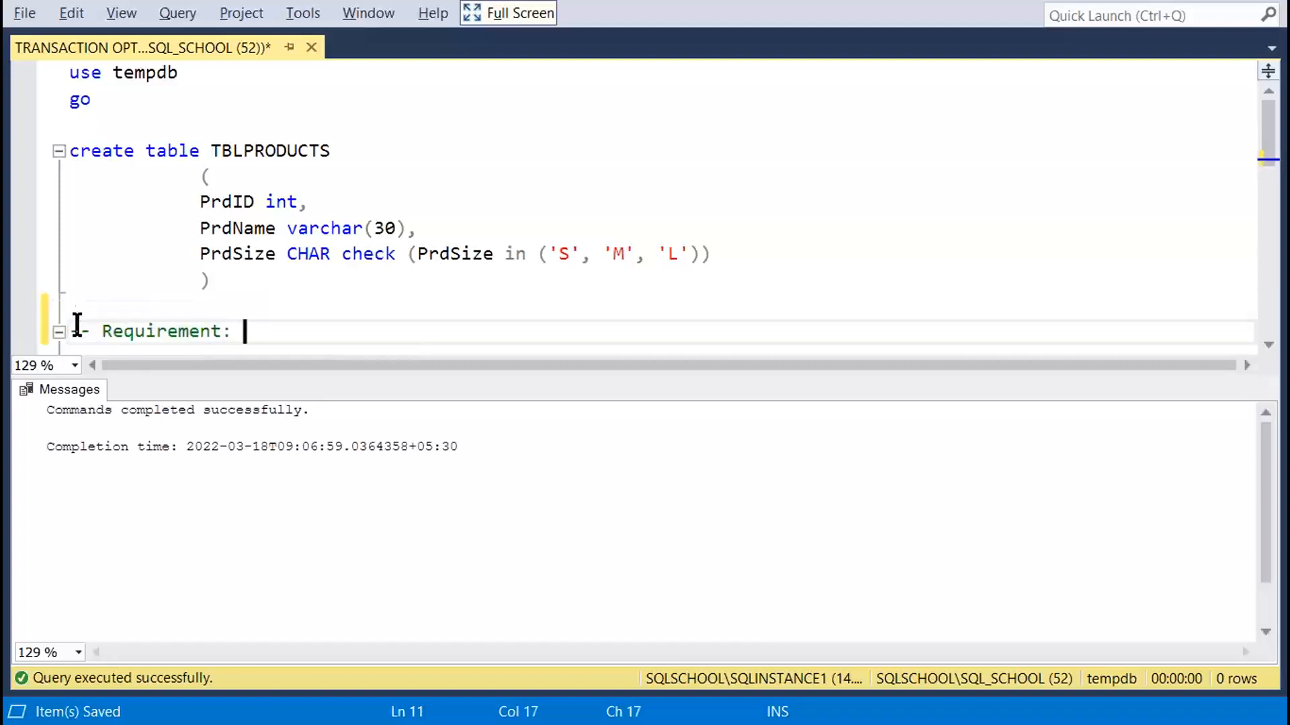
Complete the Requirement comment with "How to control Data Inserts using SSIS Packages?".
text(How to contro)
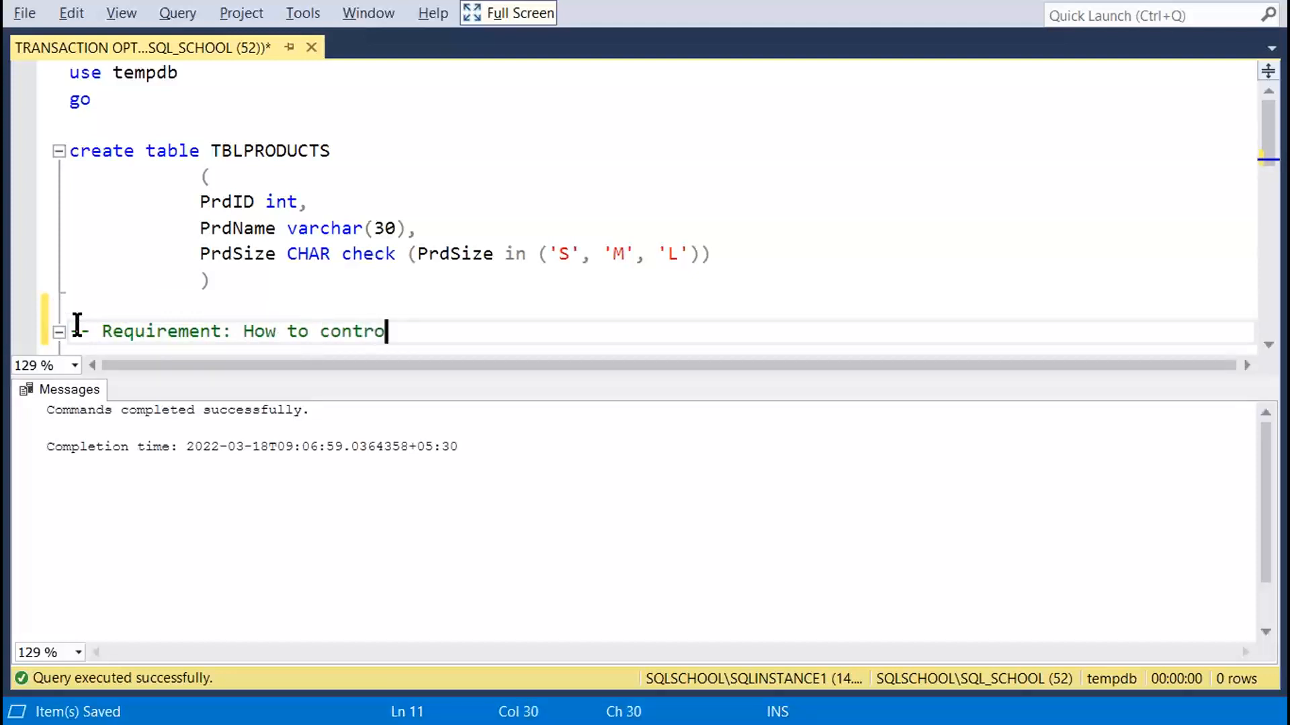
text(l Data In)
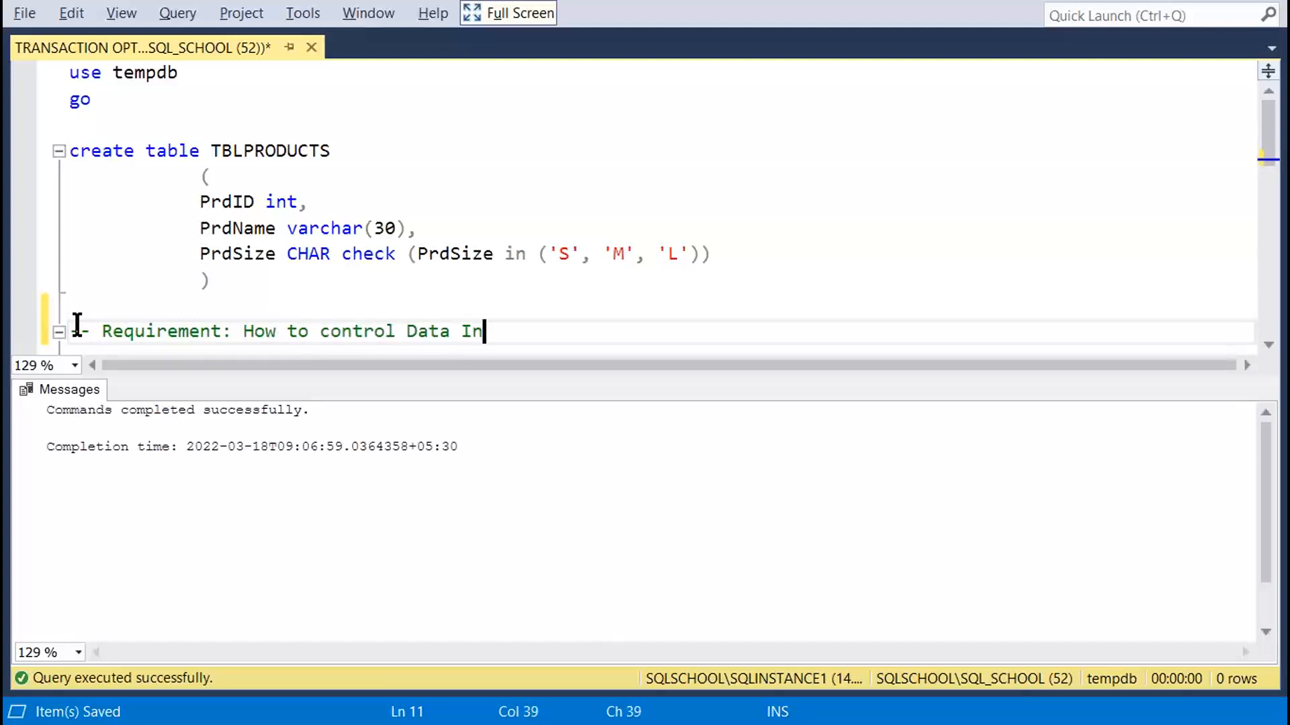
text(serts using SSMS)
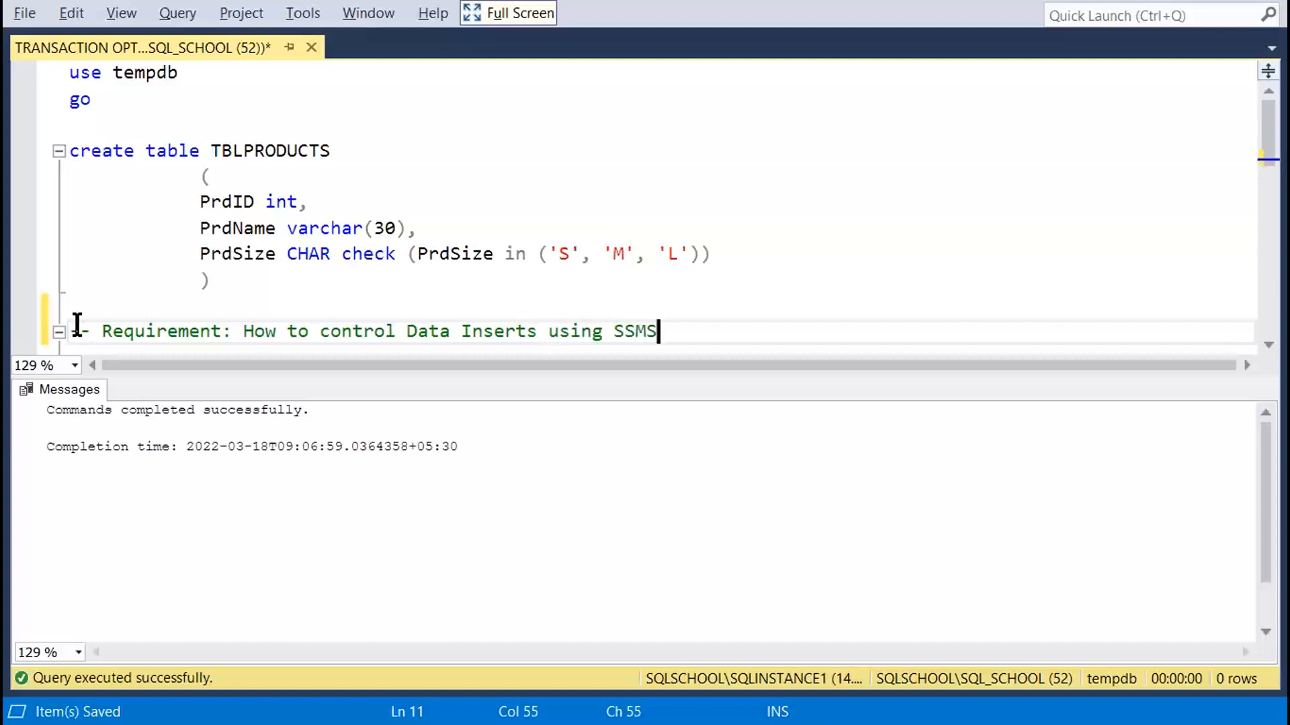
key(BackSpace)
key(BackSpace)
text(IS Packages?)
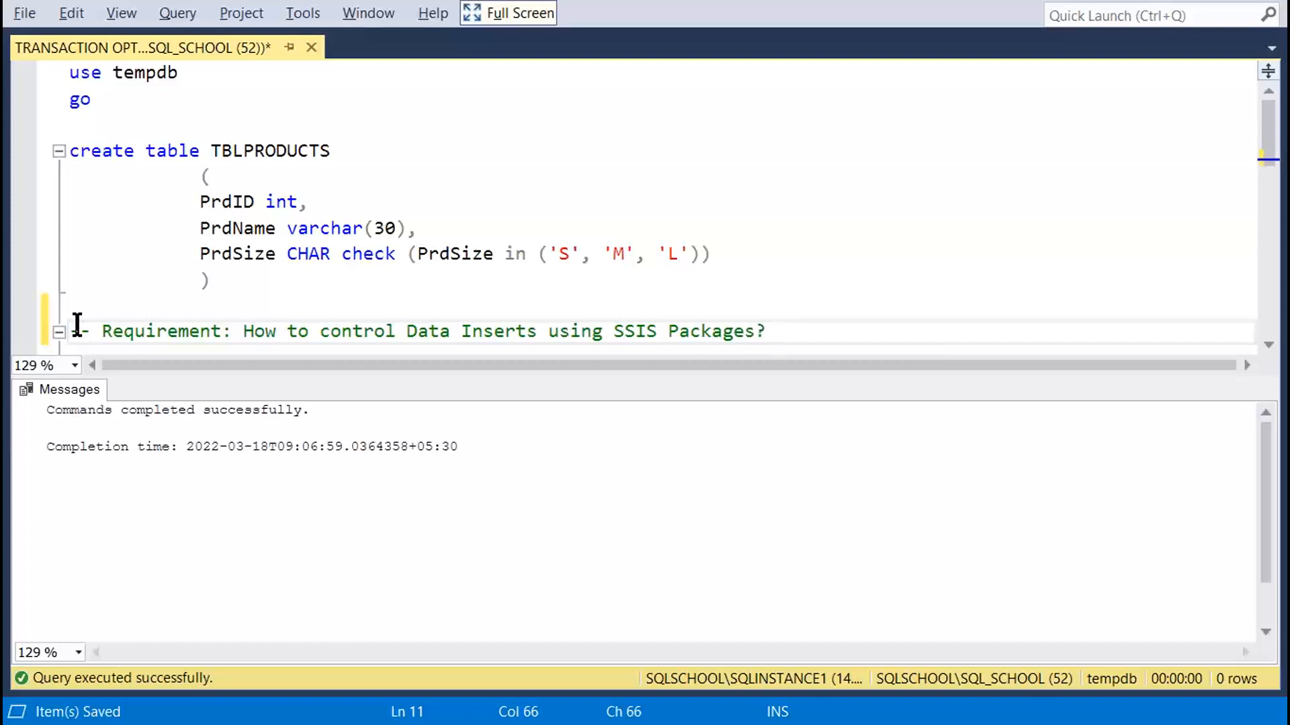
Add an indented line under the requirement reading "Case 1: Store Products Data independently".
key(Return)
key(Tab)
key(Tab)
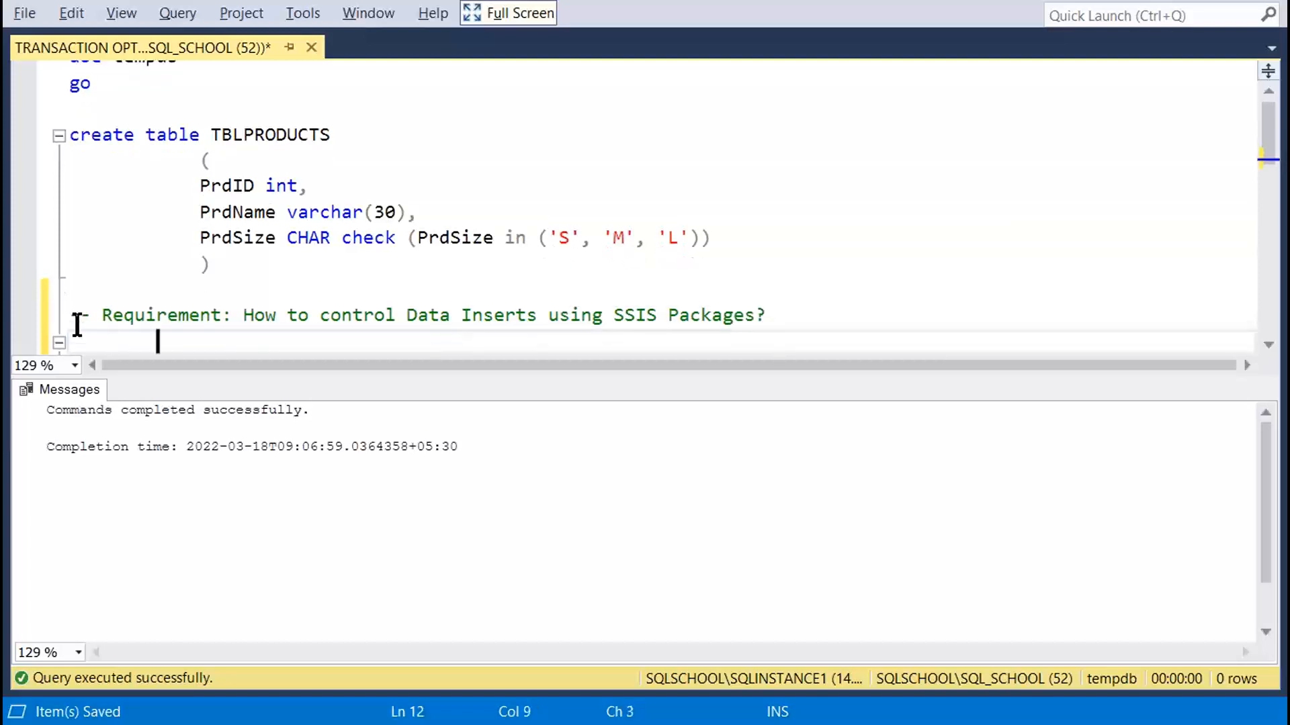
text(Case 1: )
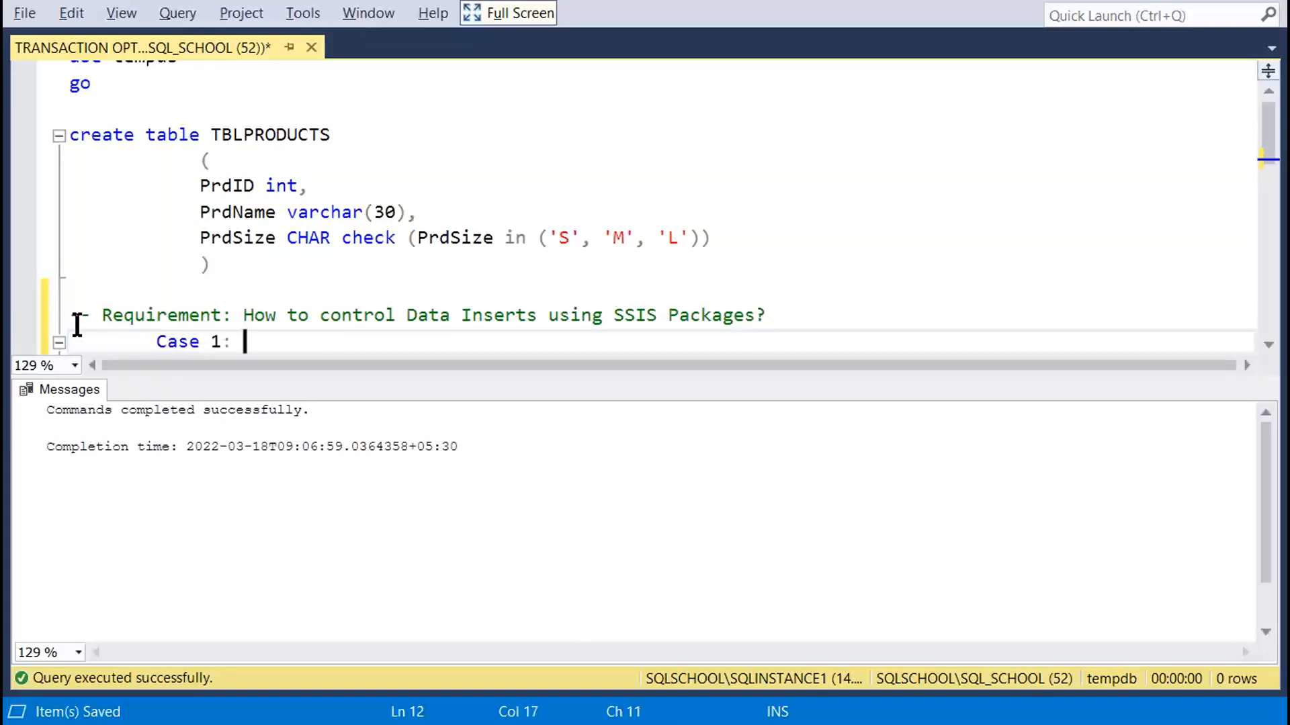
text(E)
key(BackSpace)
text(Inser)
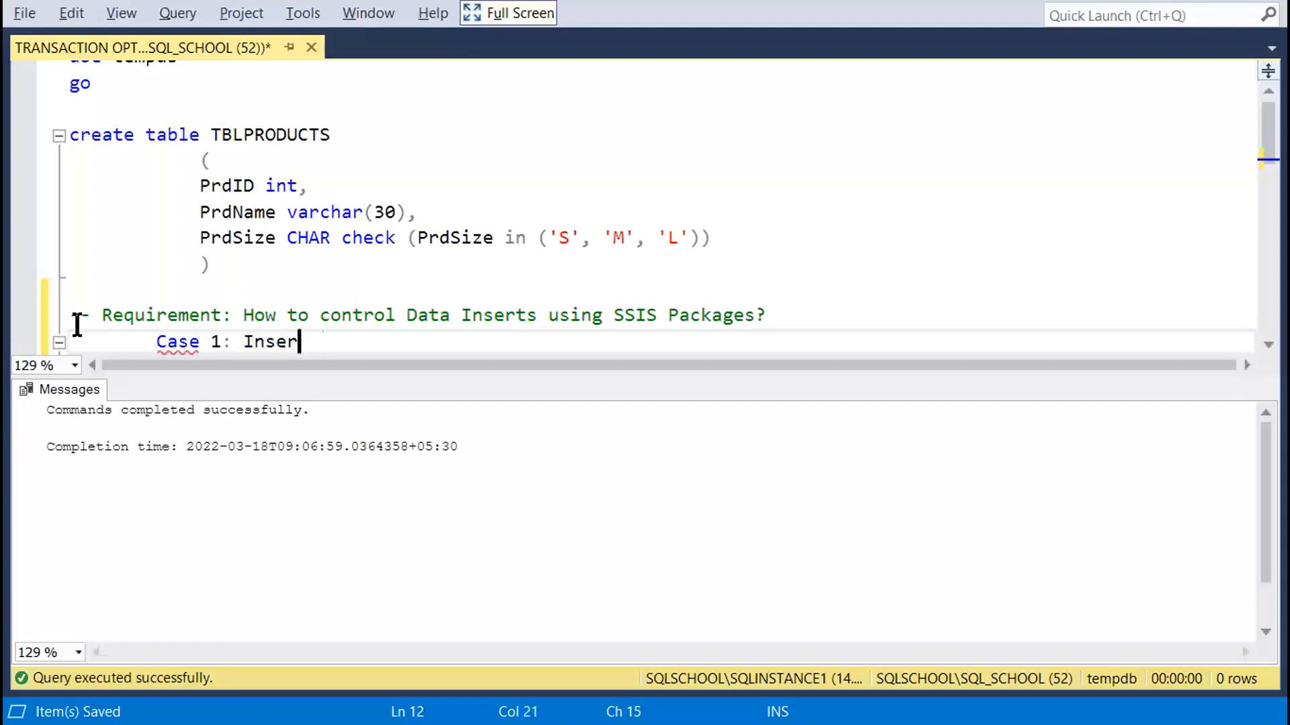
text(t data)
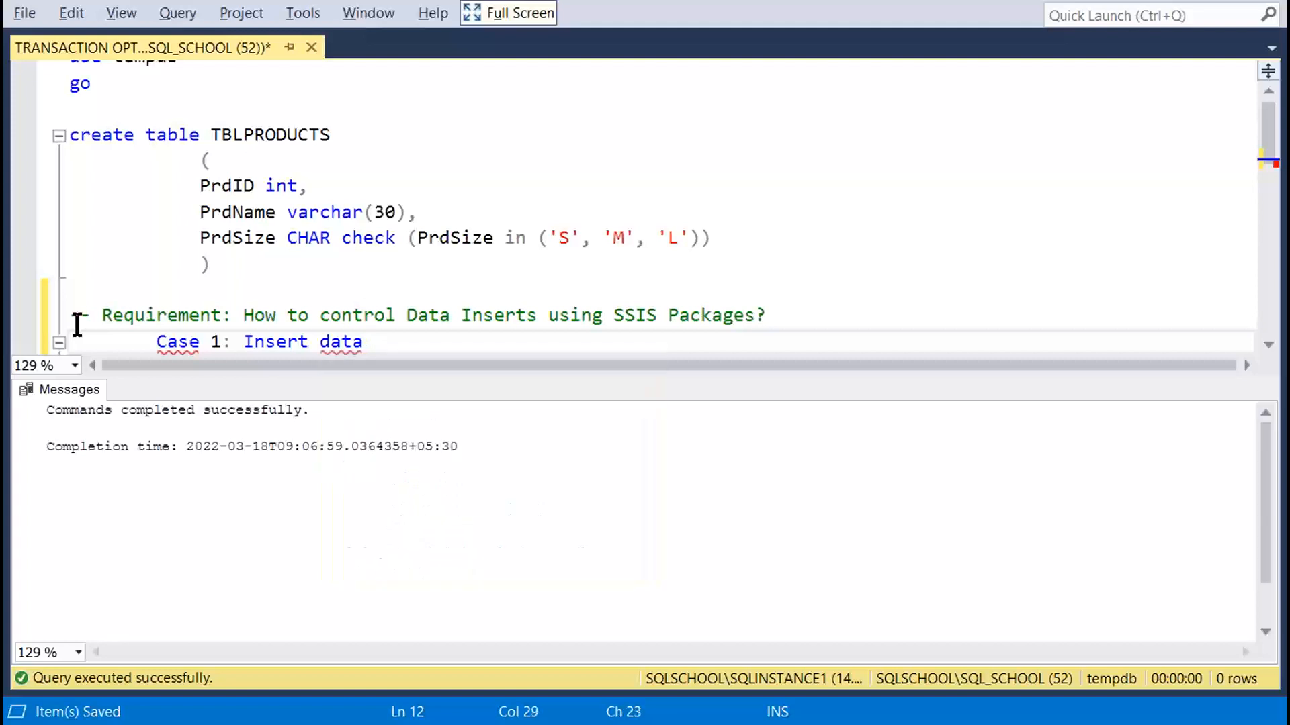
shift+click(246, 342)
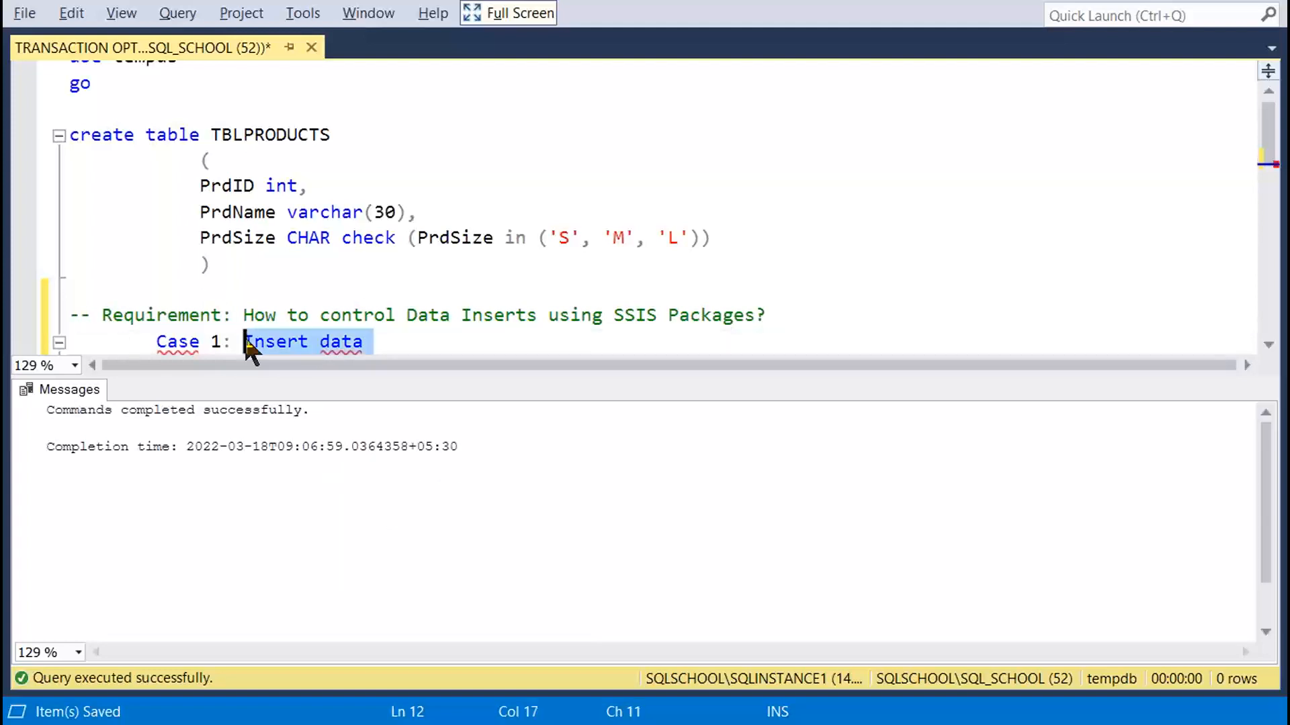
text(Store )
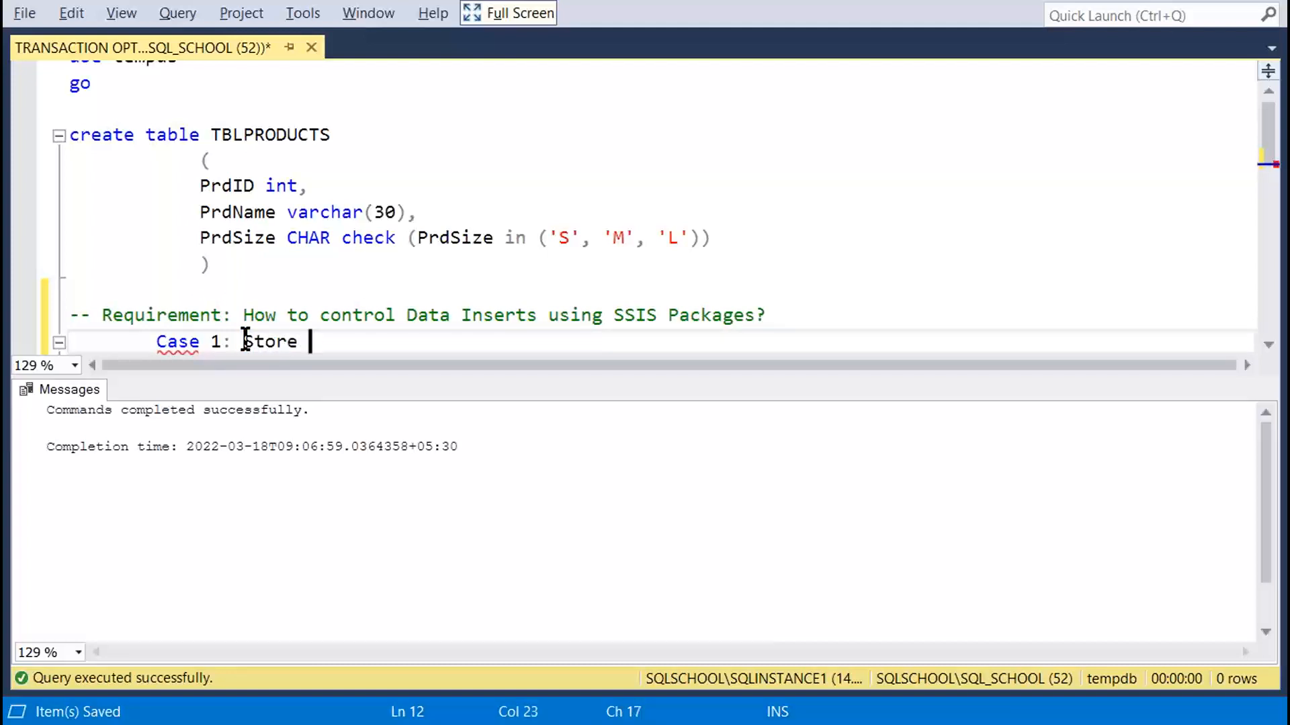
text(Products )
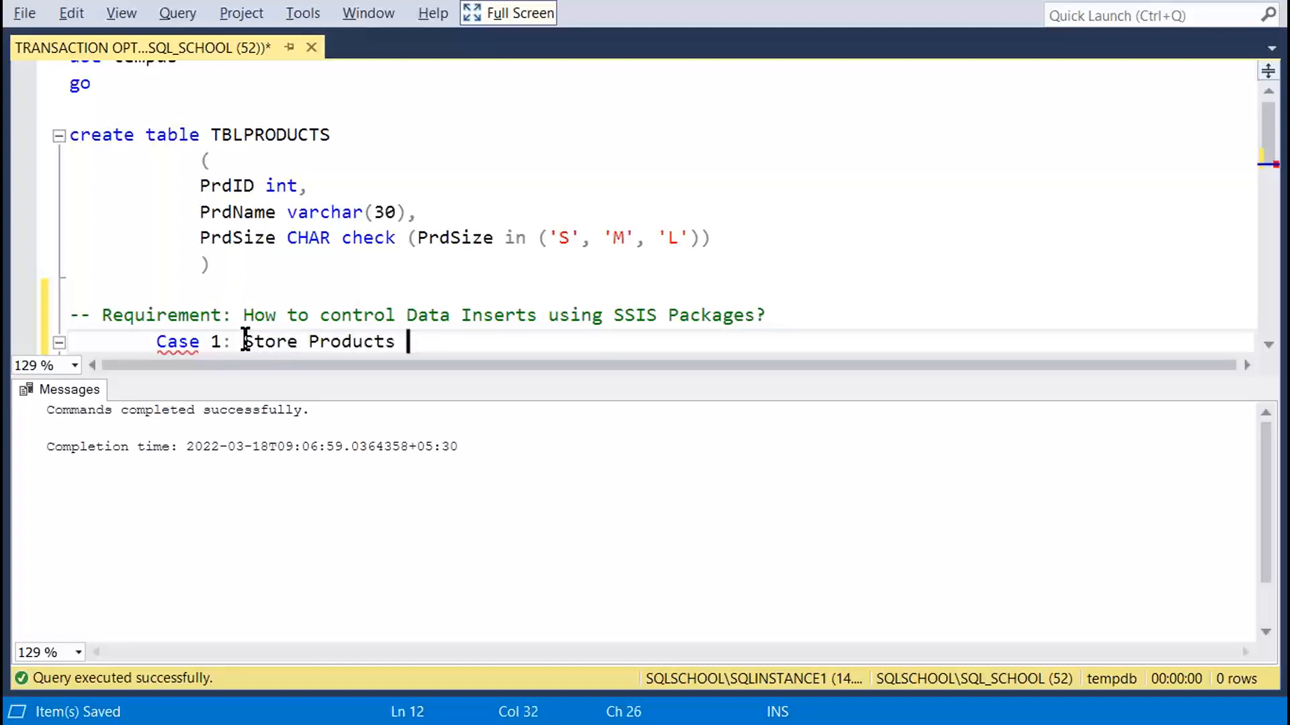
text(Data inde)
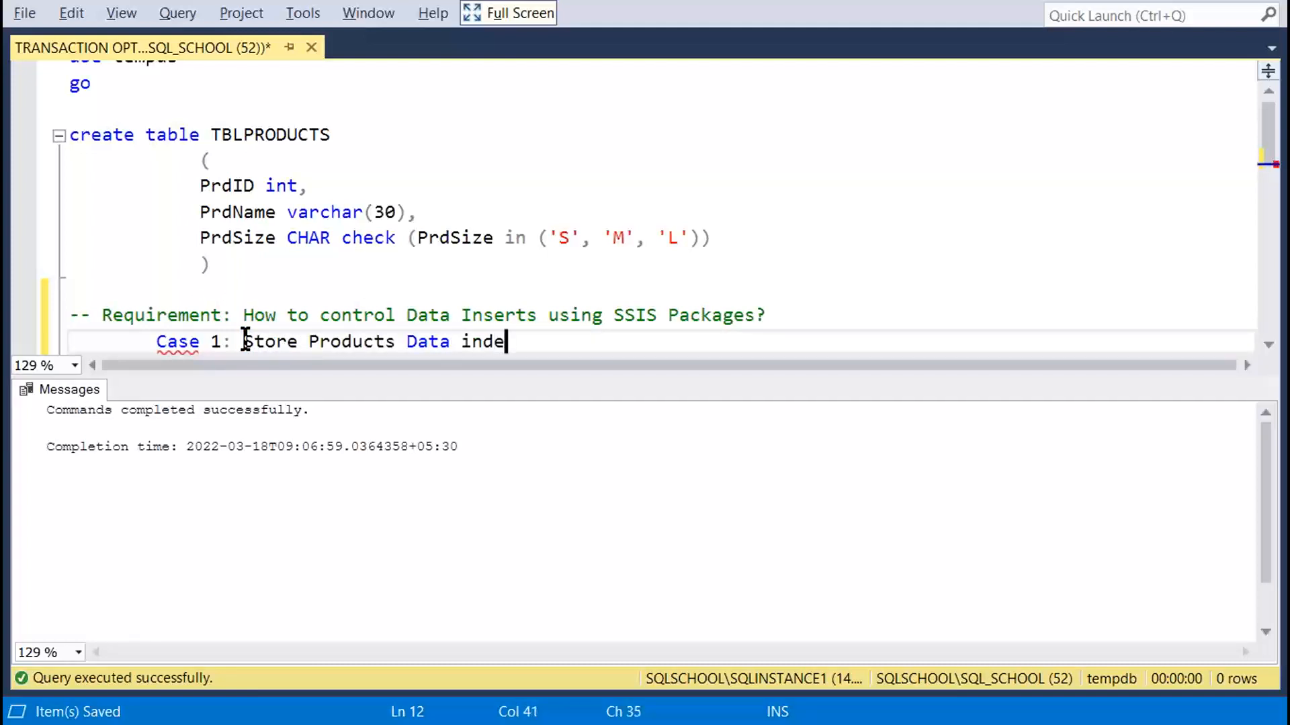
text(pendently)
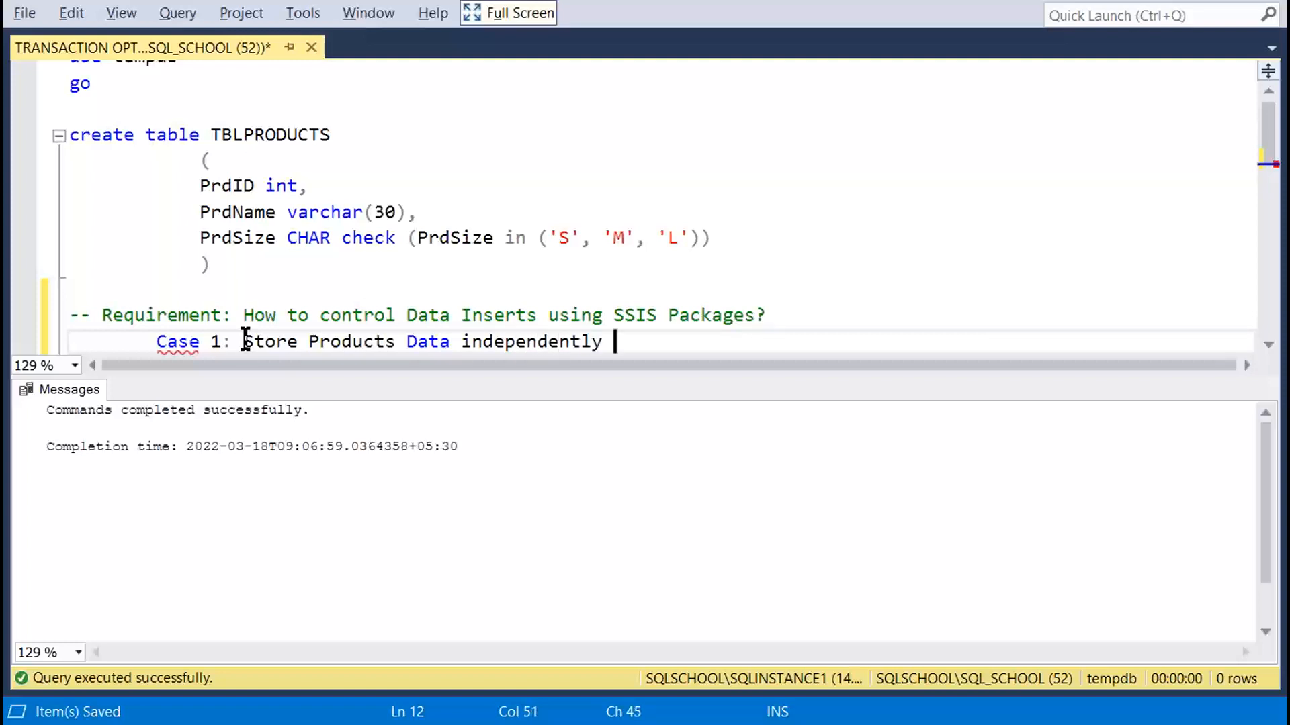
Add the line "Case 2: Either Store all Products or Nothing at all" below Case 1.
key(Return)
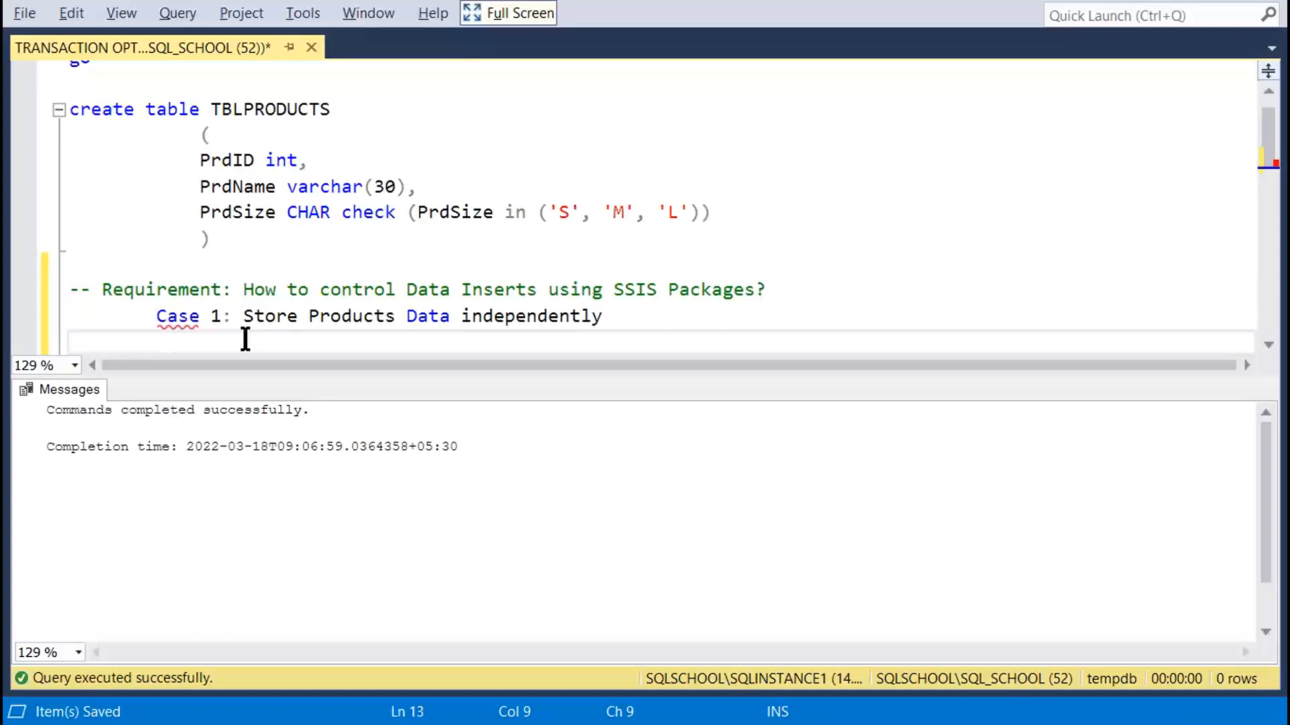
text(Case 2: Either )
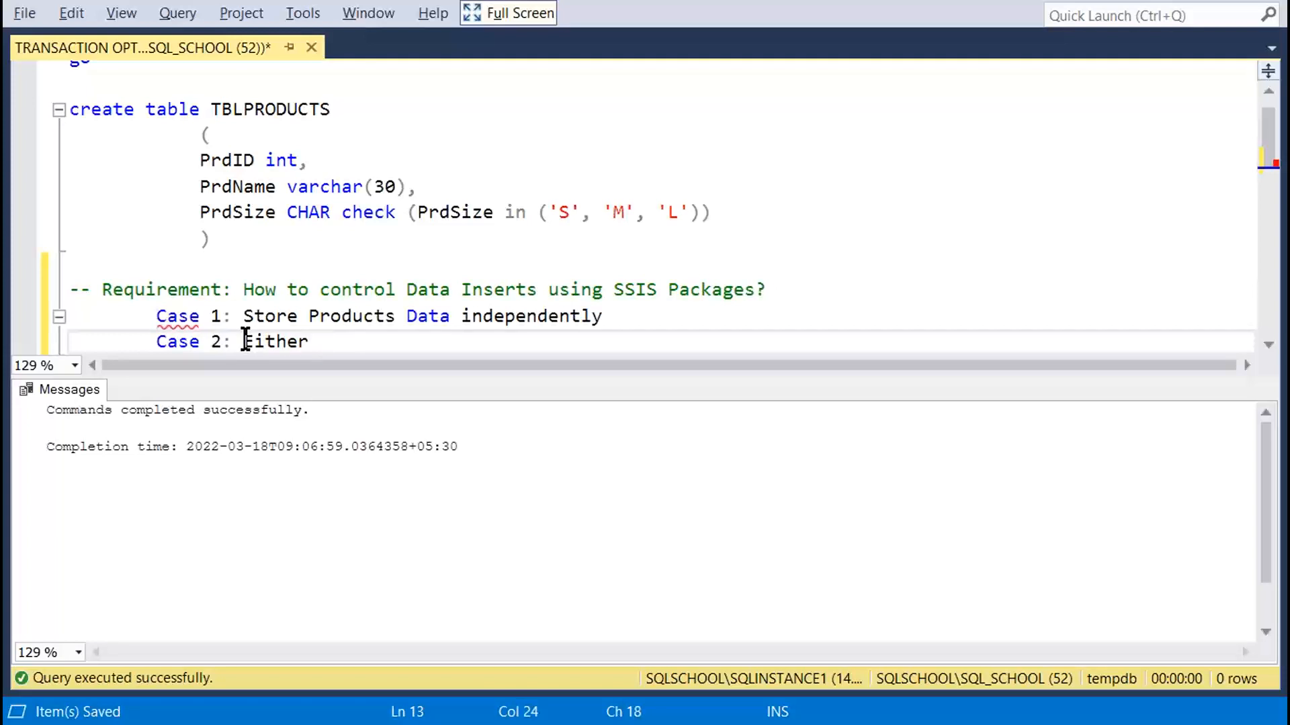
text(Store all Pro)
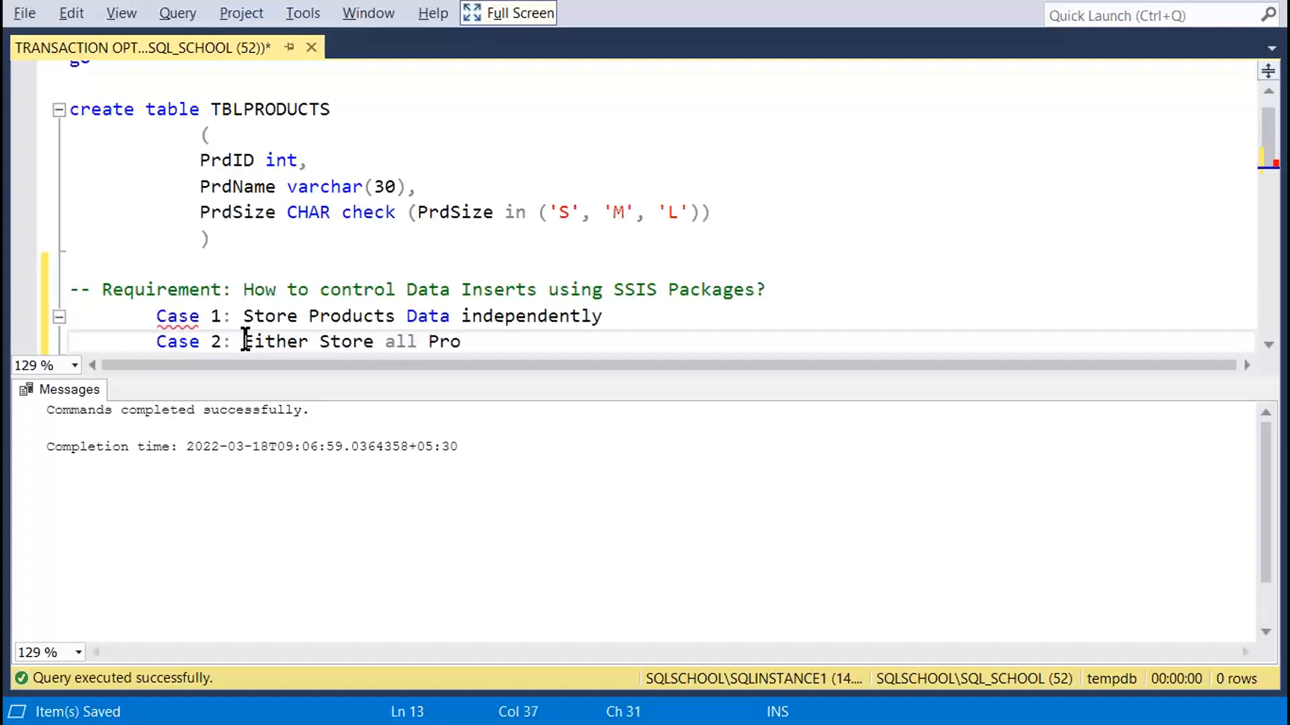
text(ducts or Nothing )
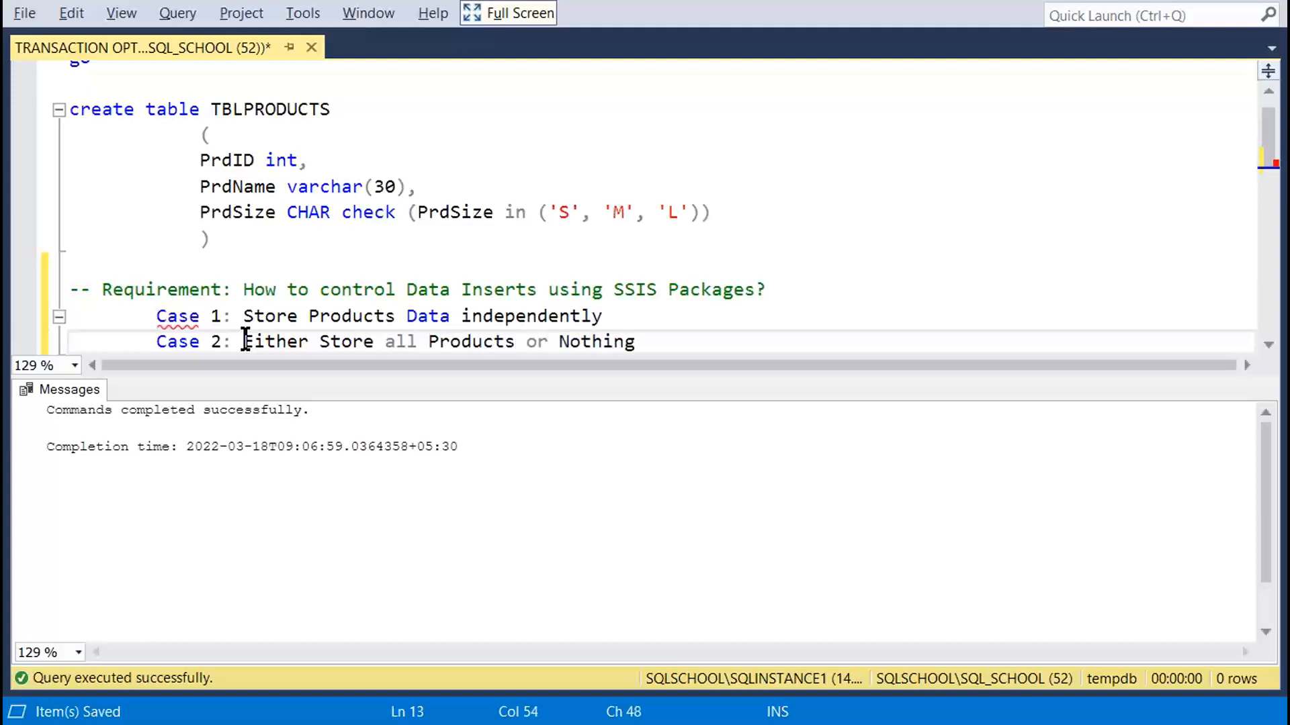
text(at all)
Begin a third case line below Case 2 with "Case 3: If few Products are".
key(Return)
text(Ca)
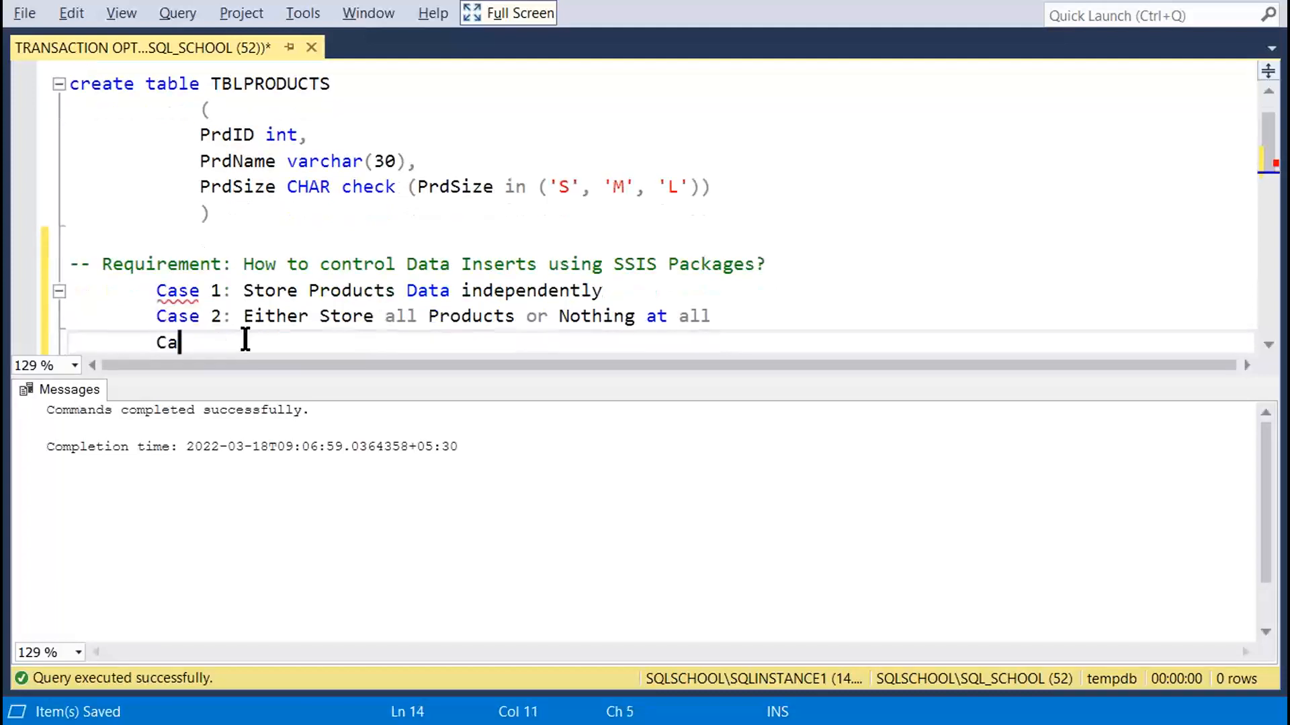
text(se 3: If Products)
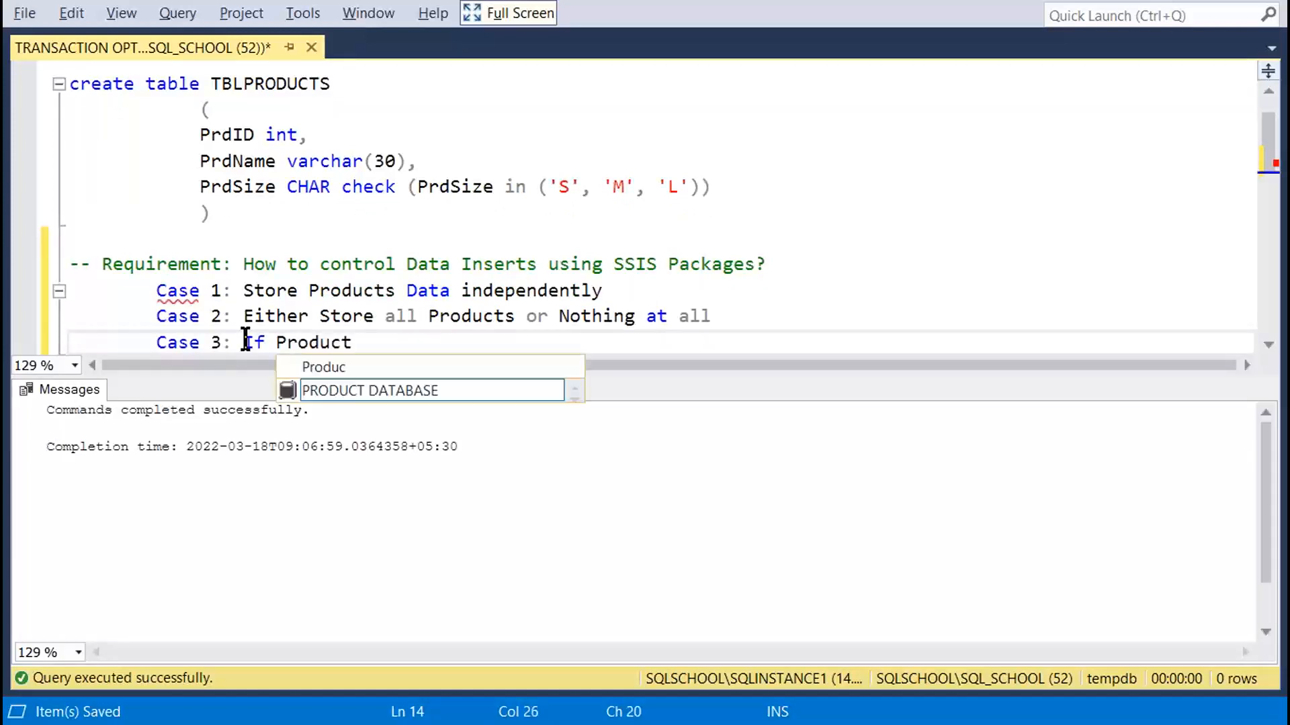
key(Left)
key(Left)
key(Left)
key(Left)
key(Left)
key(Left)
key(Left)
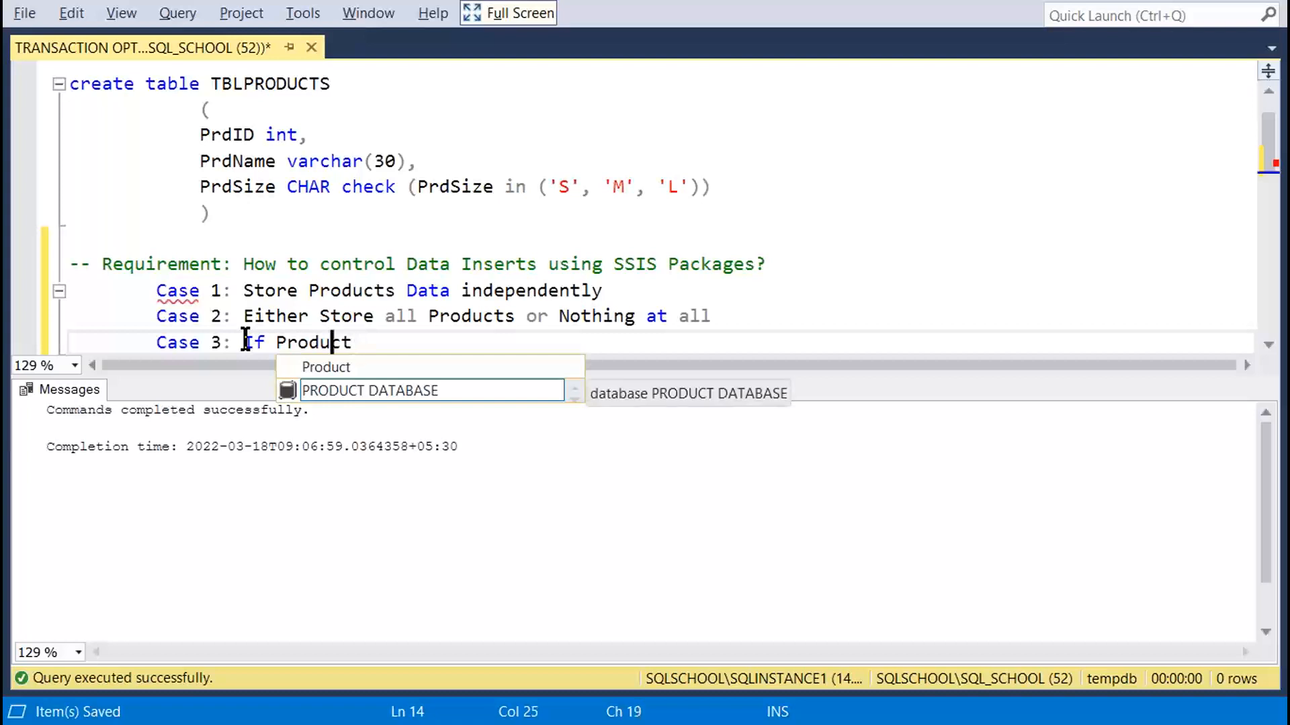
text(few)
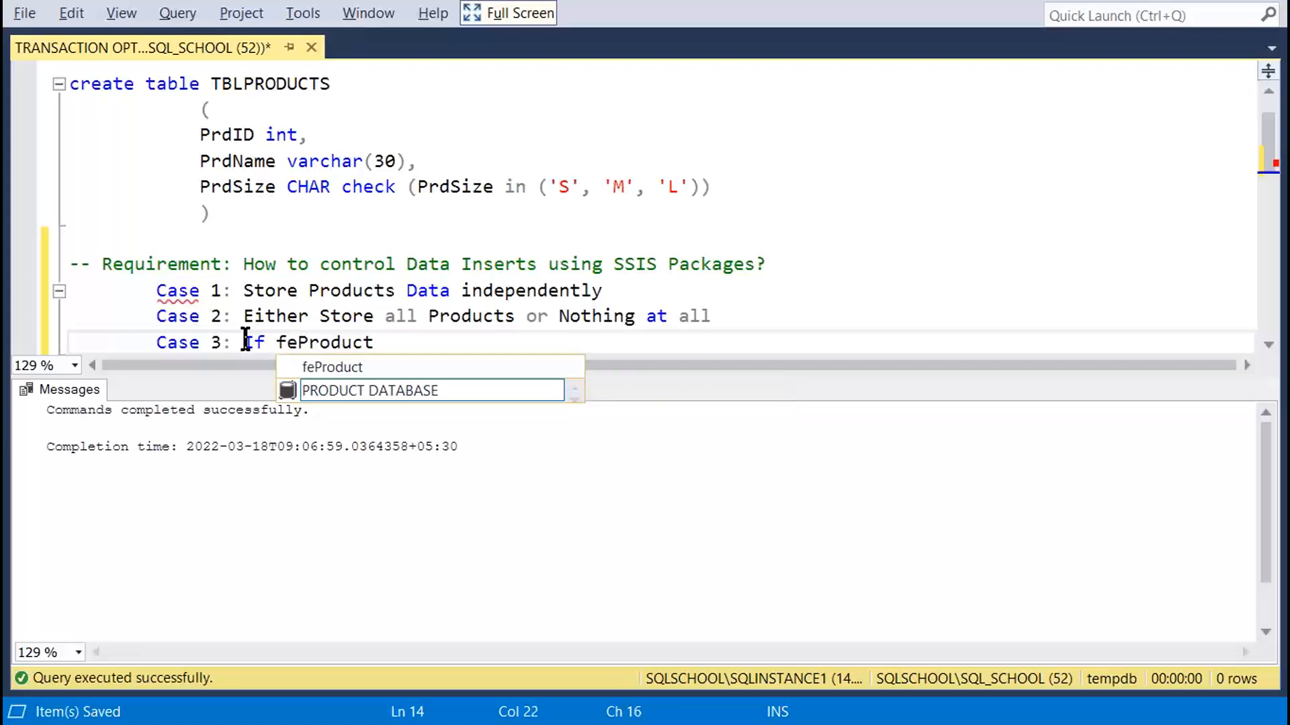
key(End)
text(s are )
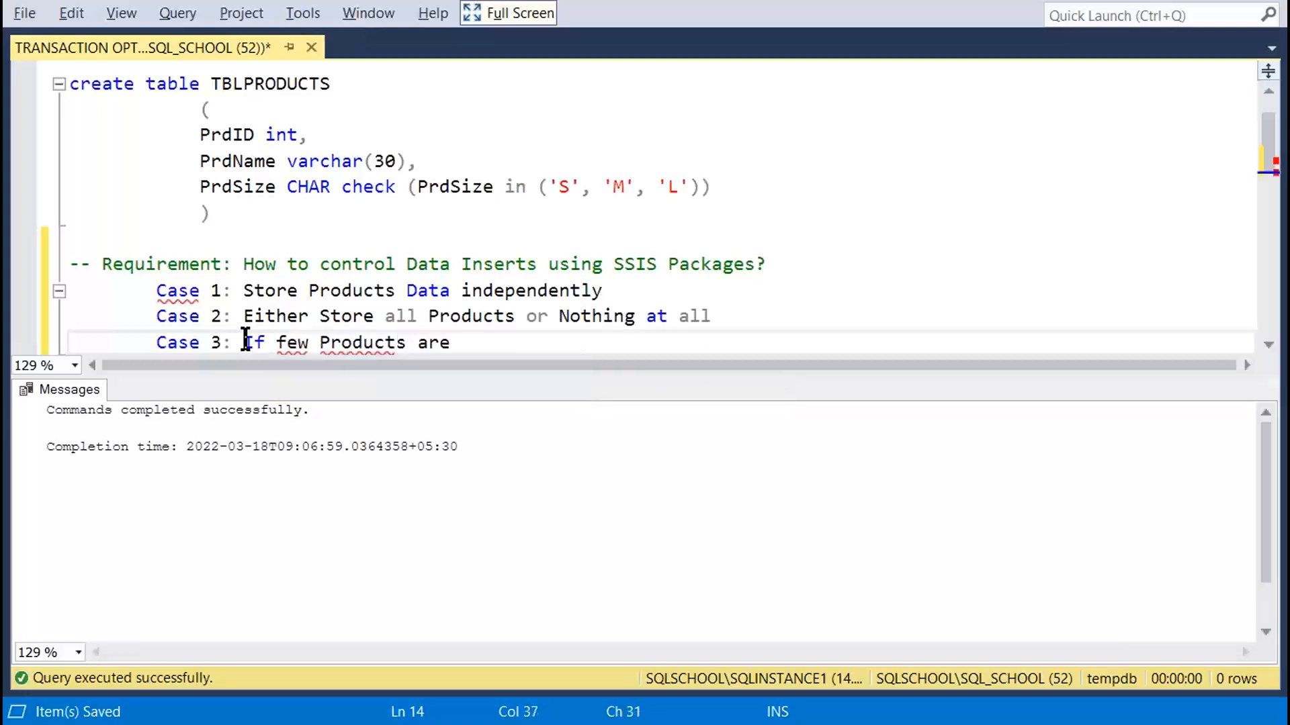
Continue the Case 3 line with "stored successfully then next time we execute".
text(stored successfu)
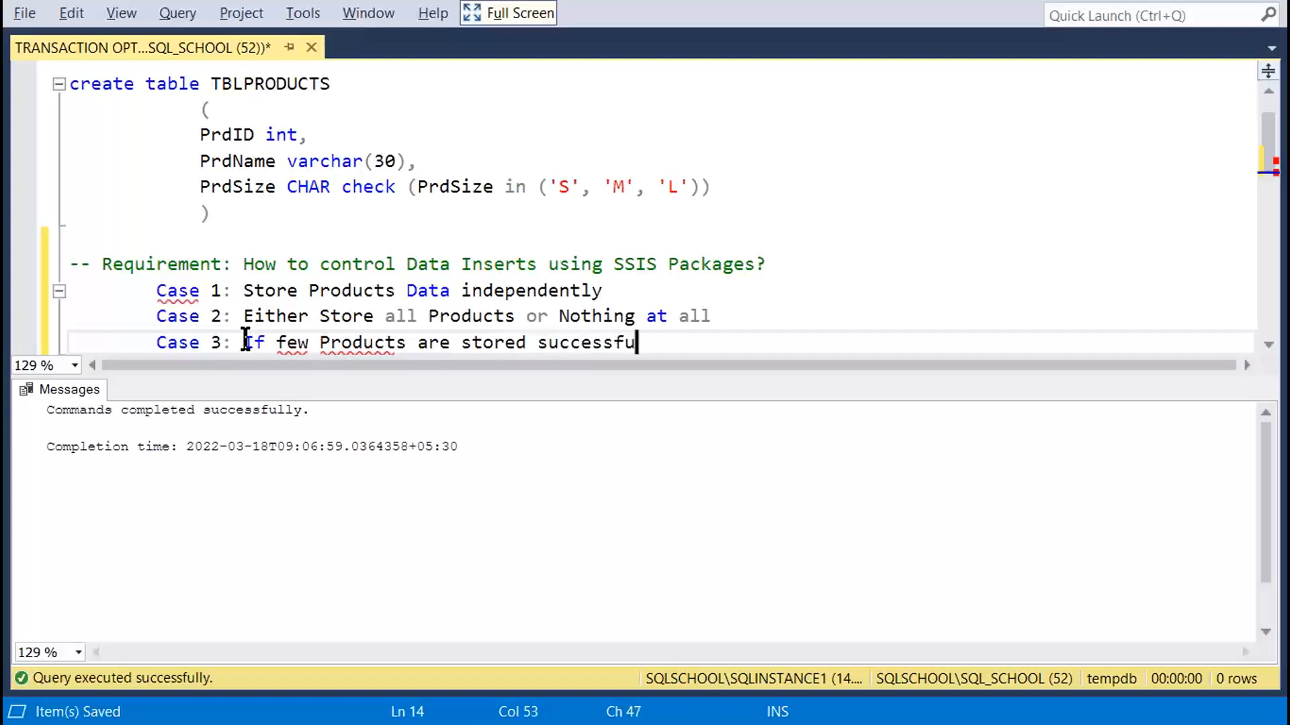
text(lly th)
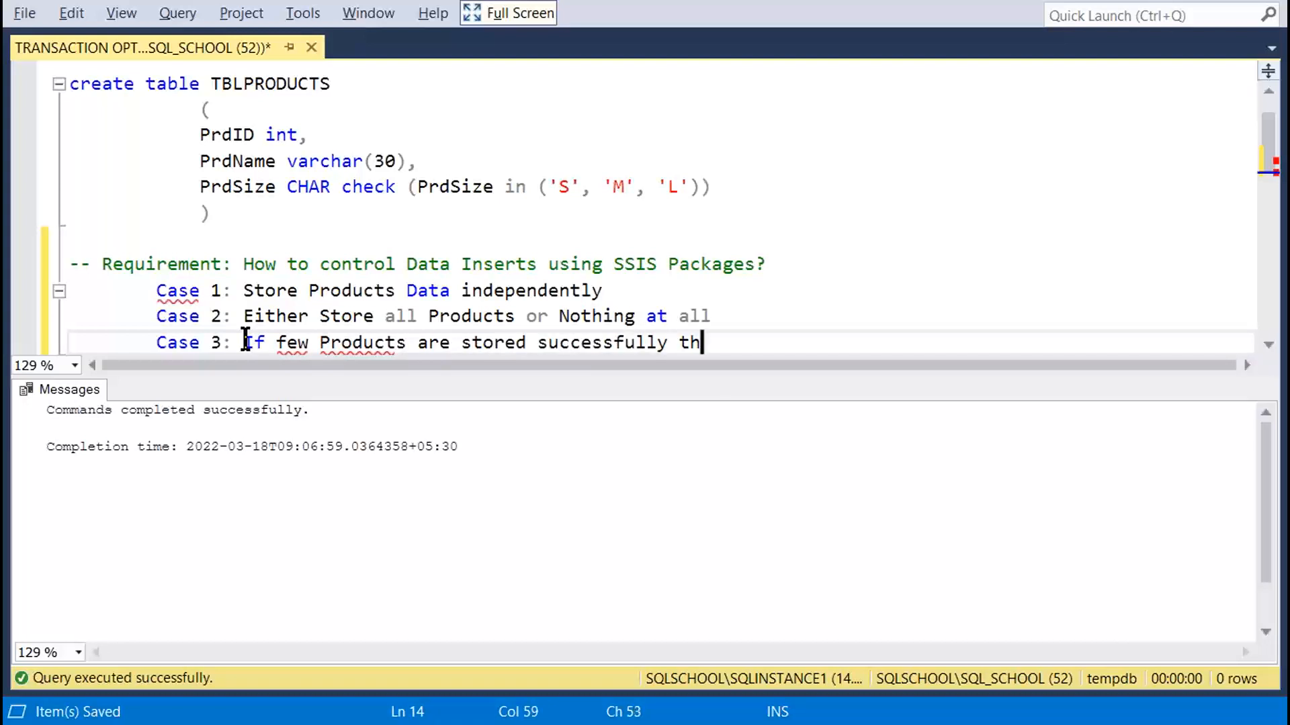
text(en next time )
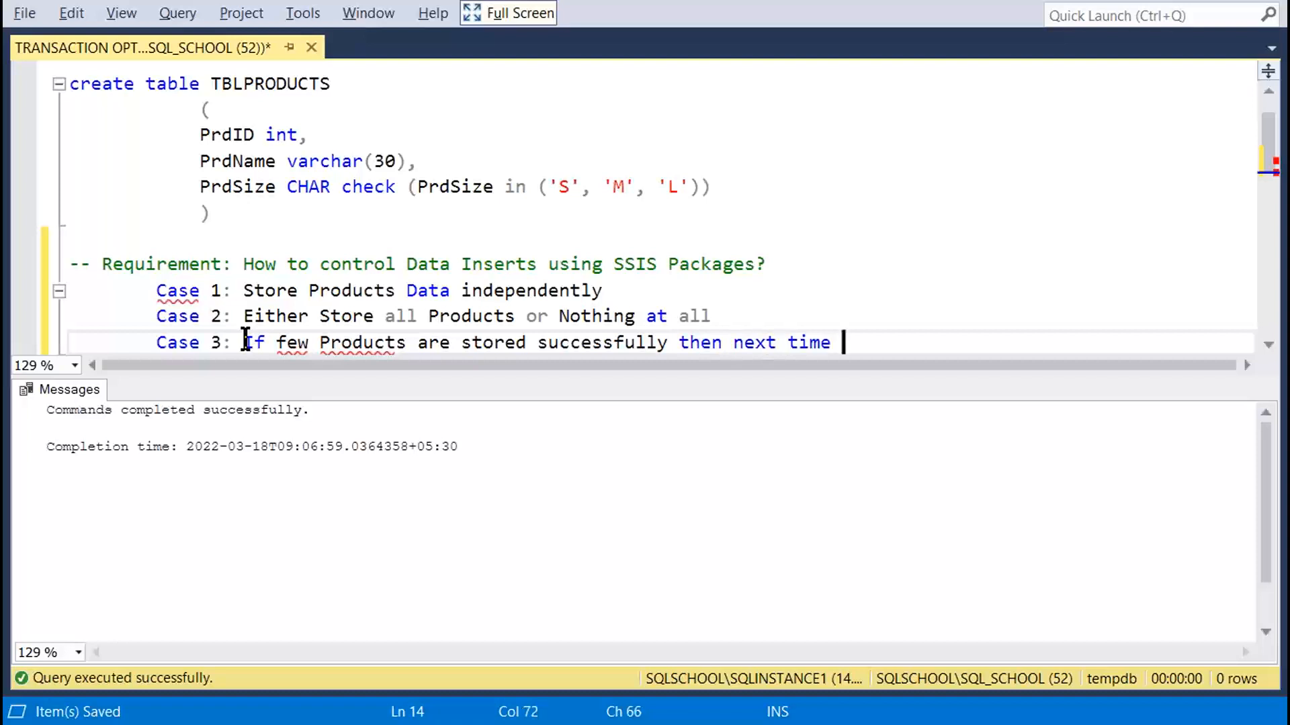
text(we execute)
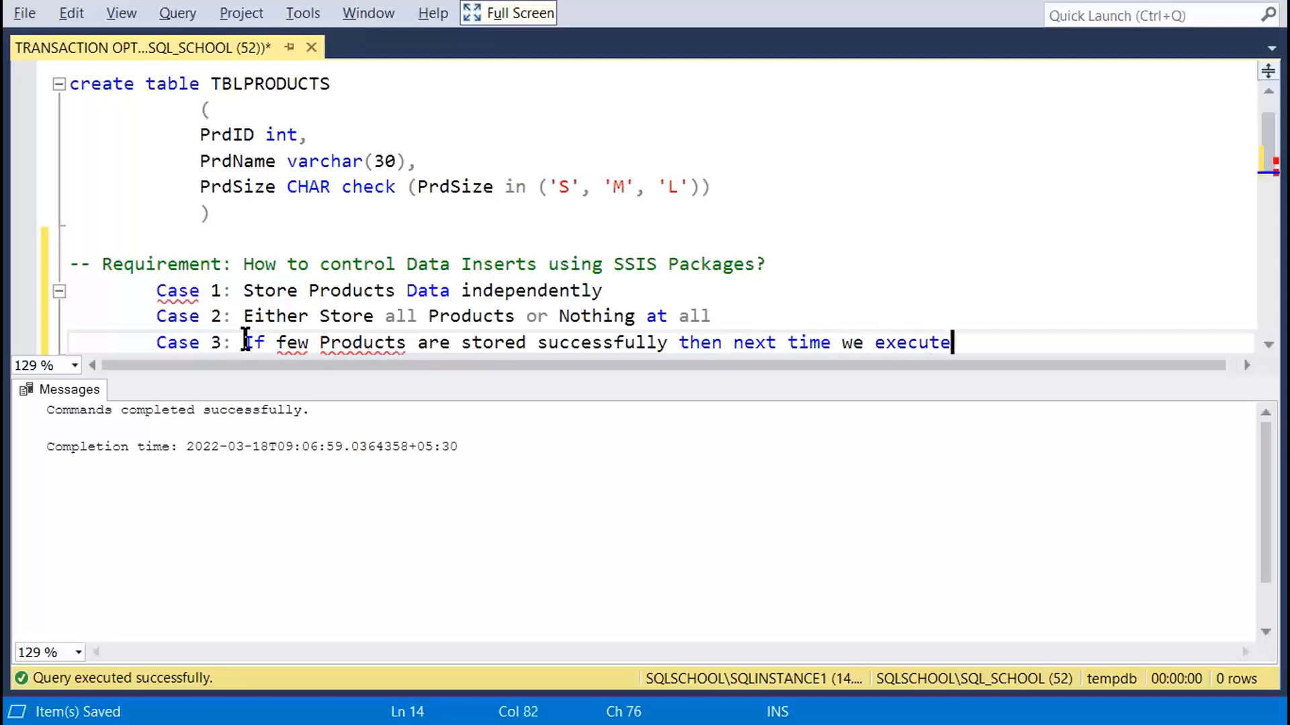
Replace the trailing word "execute" with "store only remaining products." to finish the Case 3 line.
key(BackSpace)
key(BackSpace)
key(BackSpace)
key(BackSpace)
key(BackSpace)
key(BackSpace)
key(BackSpace)
key(BackSpace)
text(store )
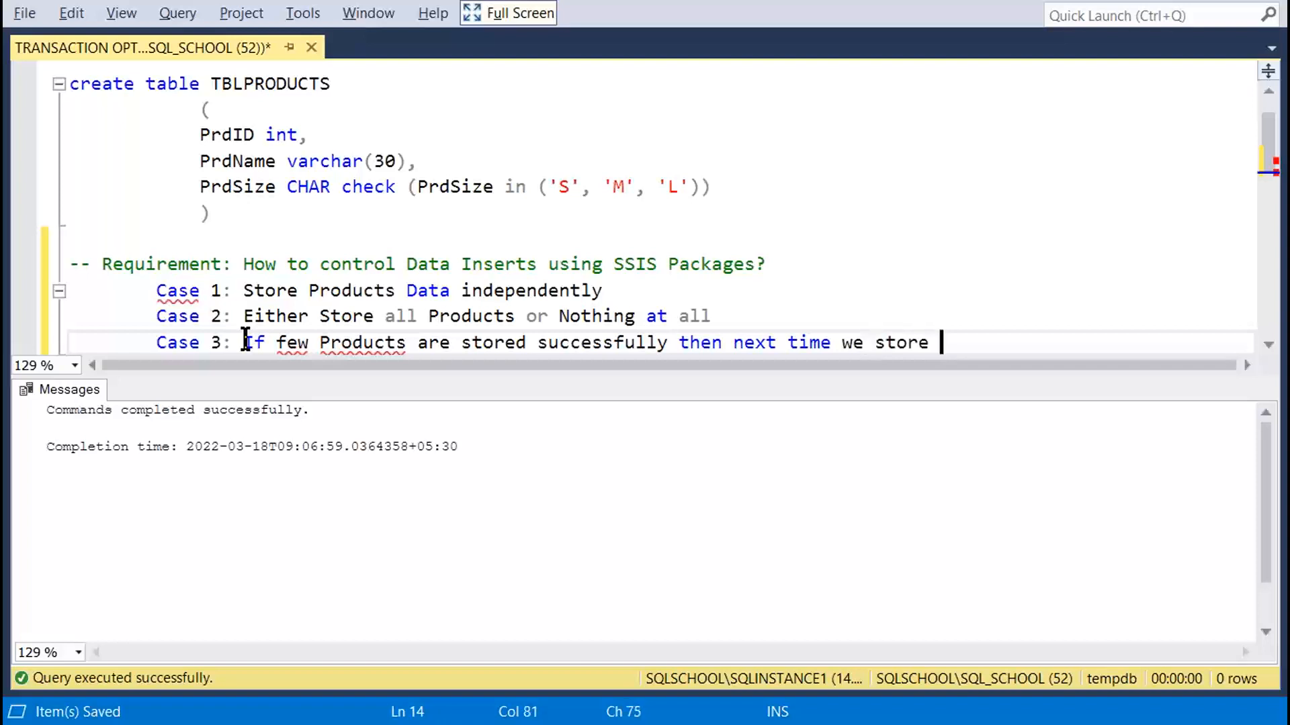
text(only remaining p)
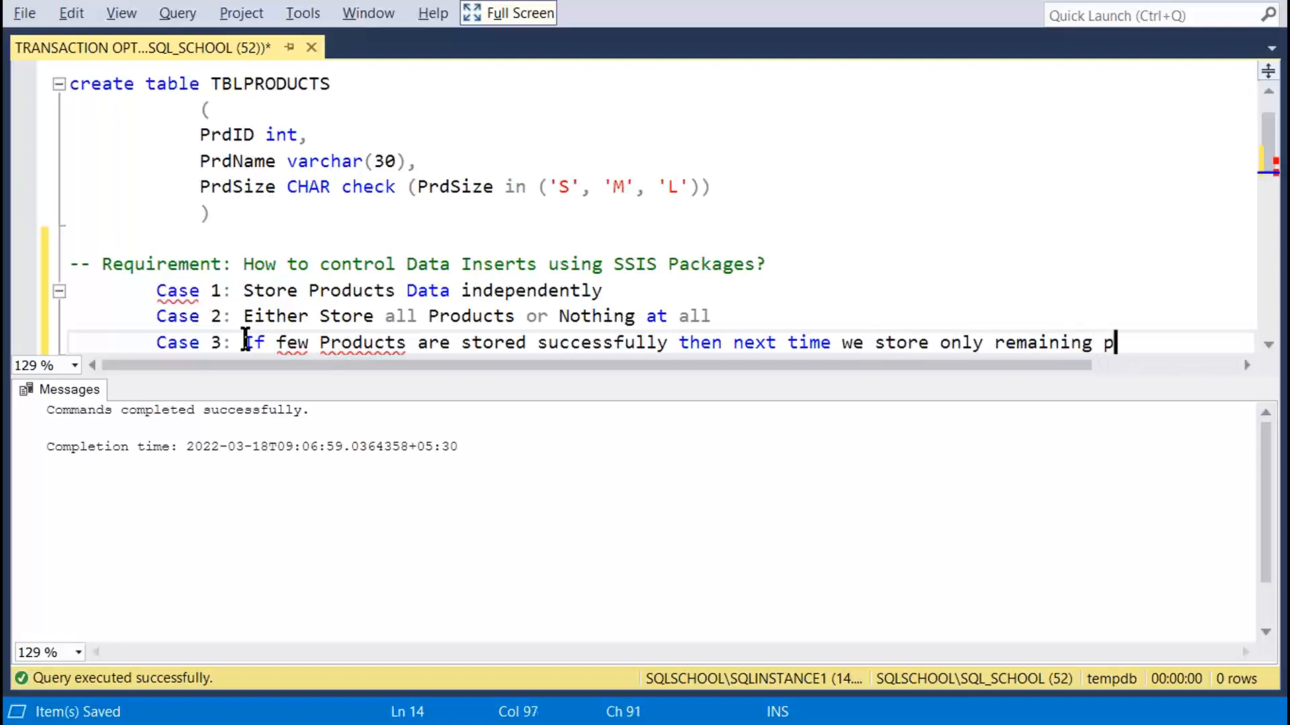
text(roducts)
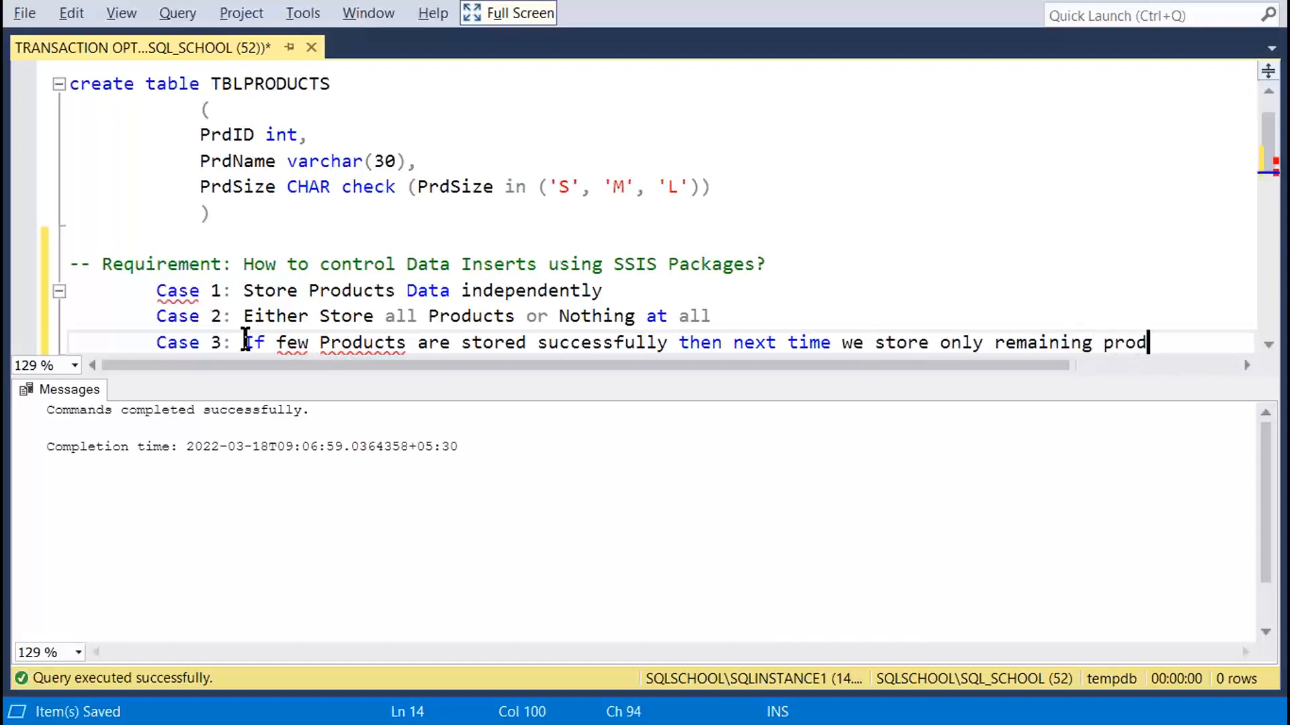
text(.)
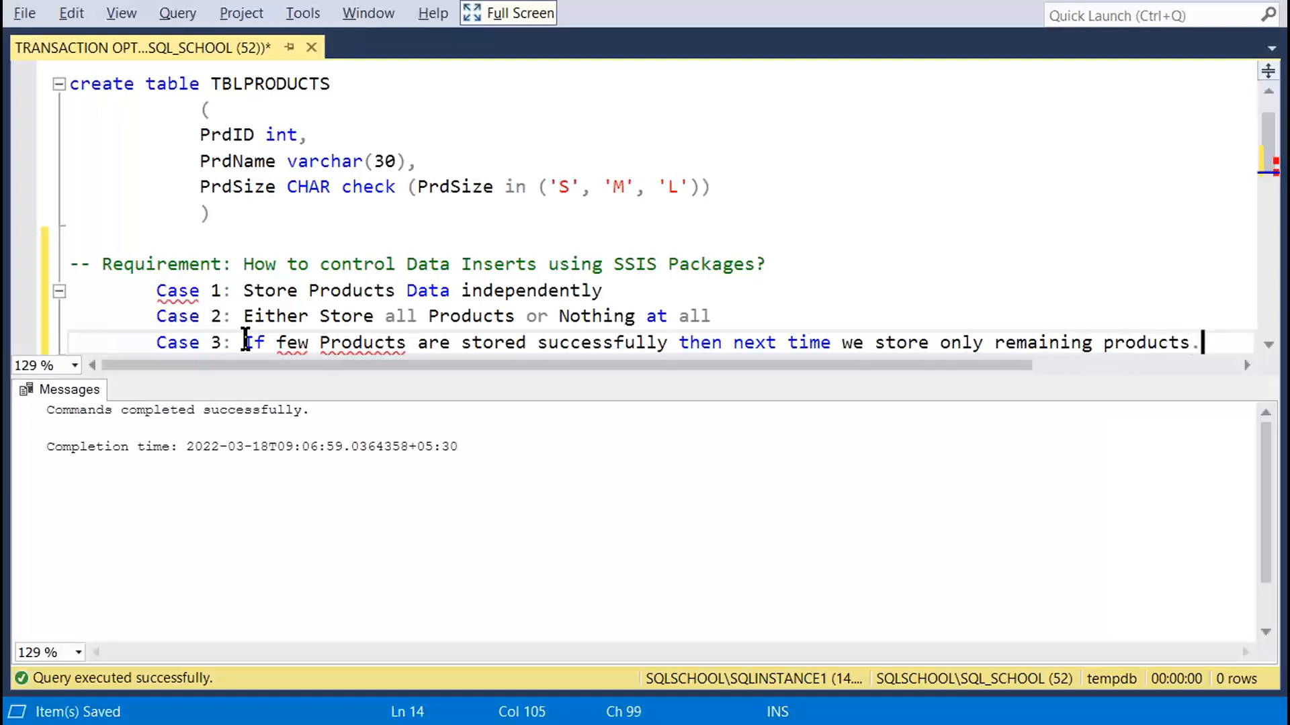
Review the three case lines under the requirement comment and the TBLPRODUCTS table definition above them.
key(shift+Home)
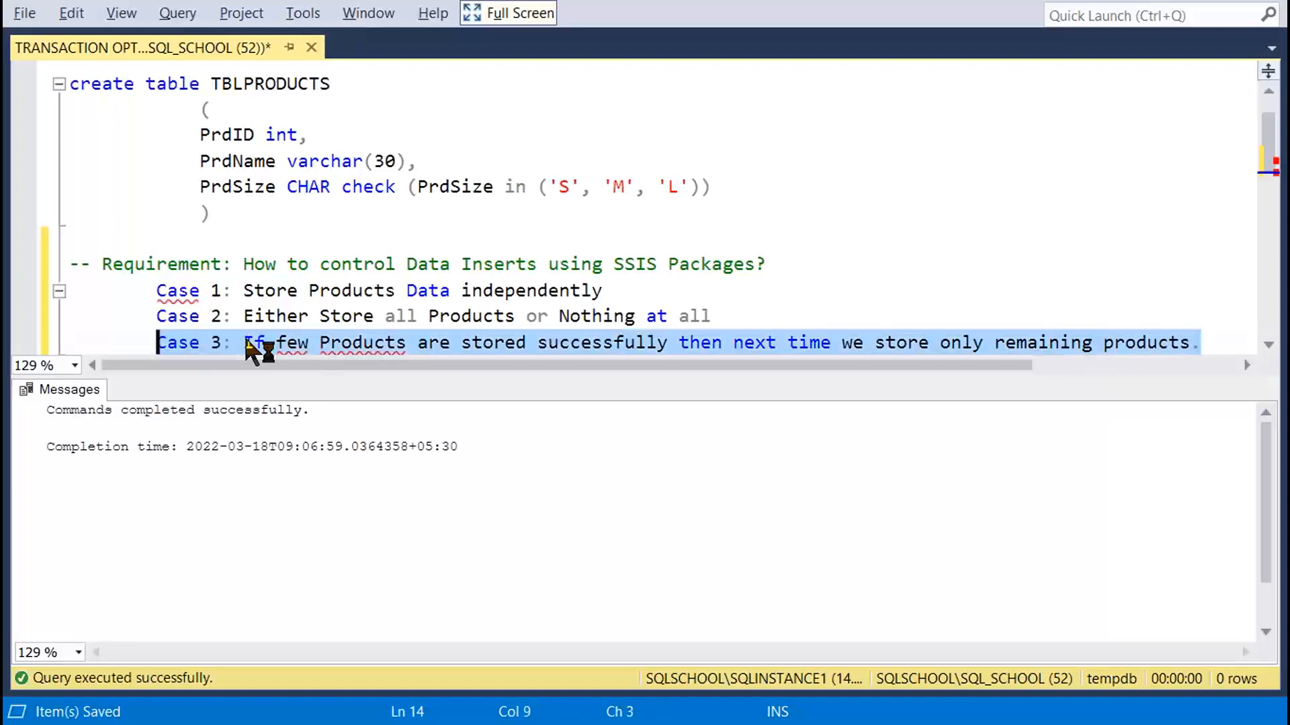
key(shift+Up)
key(shift+Up)
key(shift+Home)
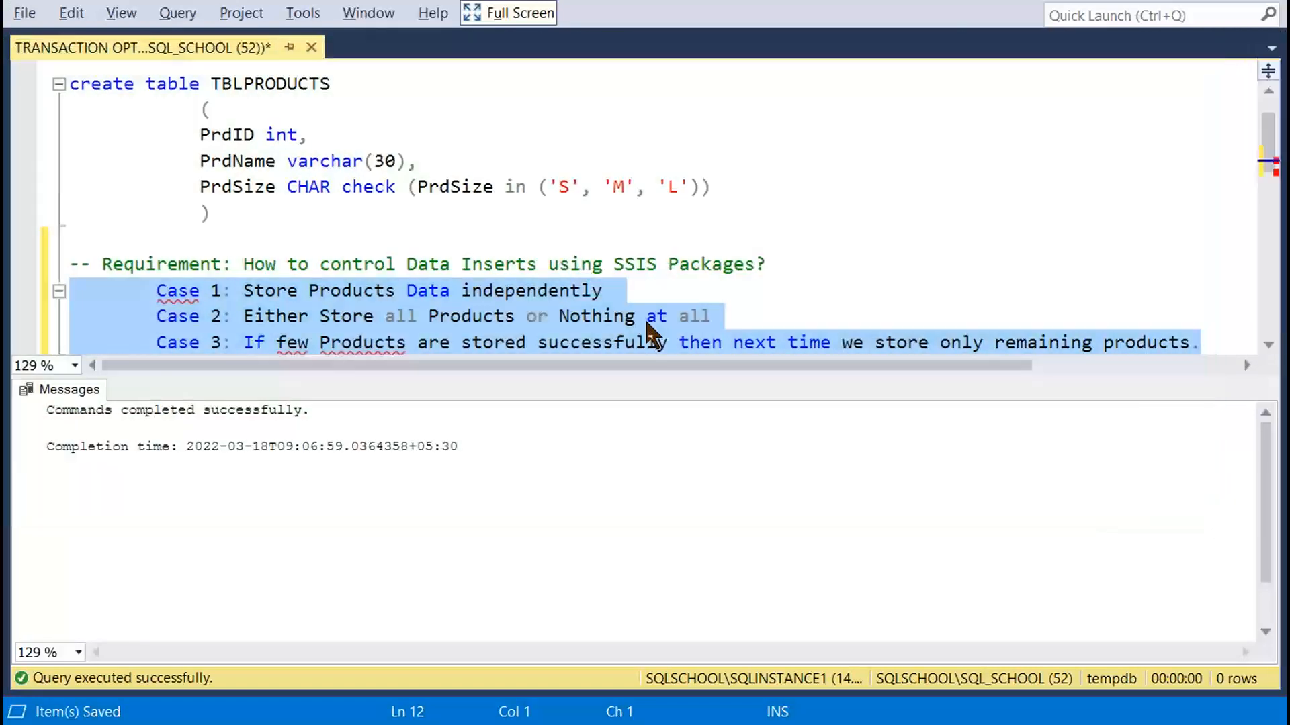
click(646, 317)
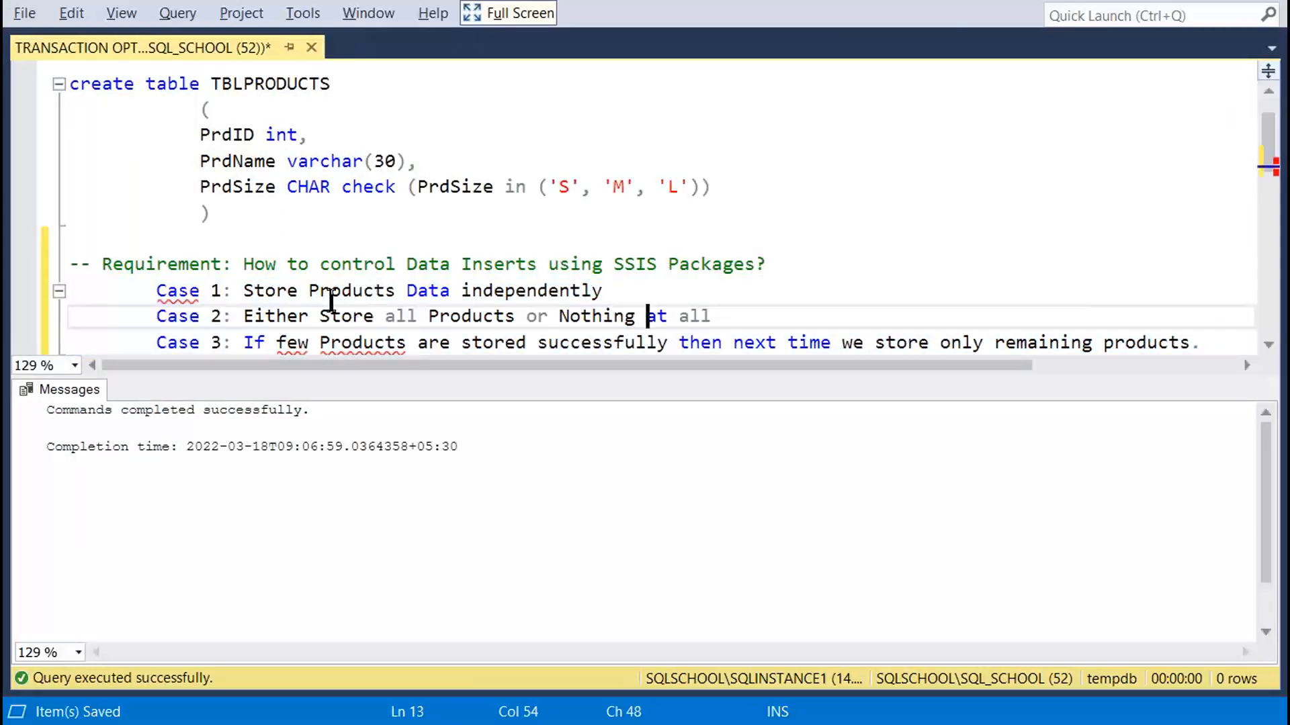
drag(330, 290, 494, 316)
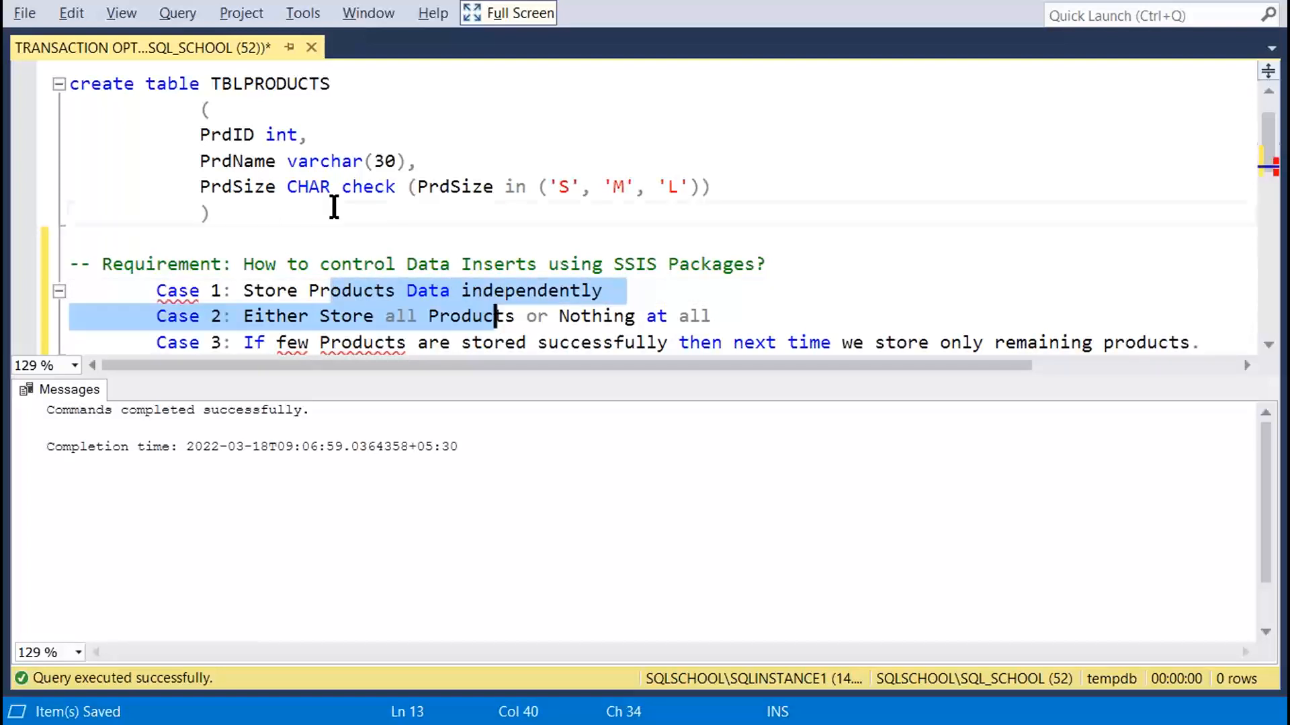
drag(334, 207, 36, 85)
click(621, 295)
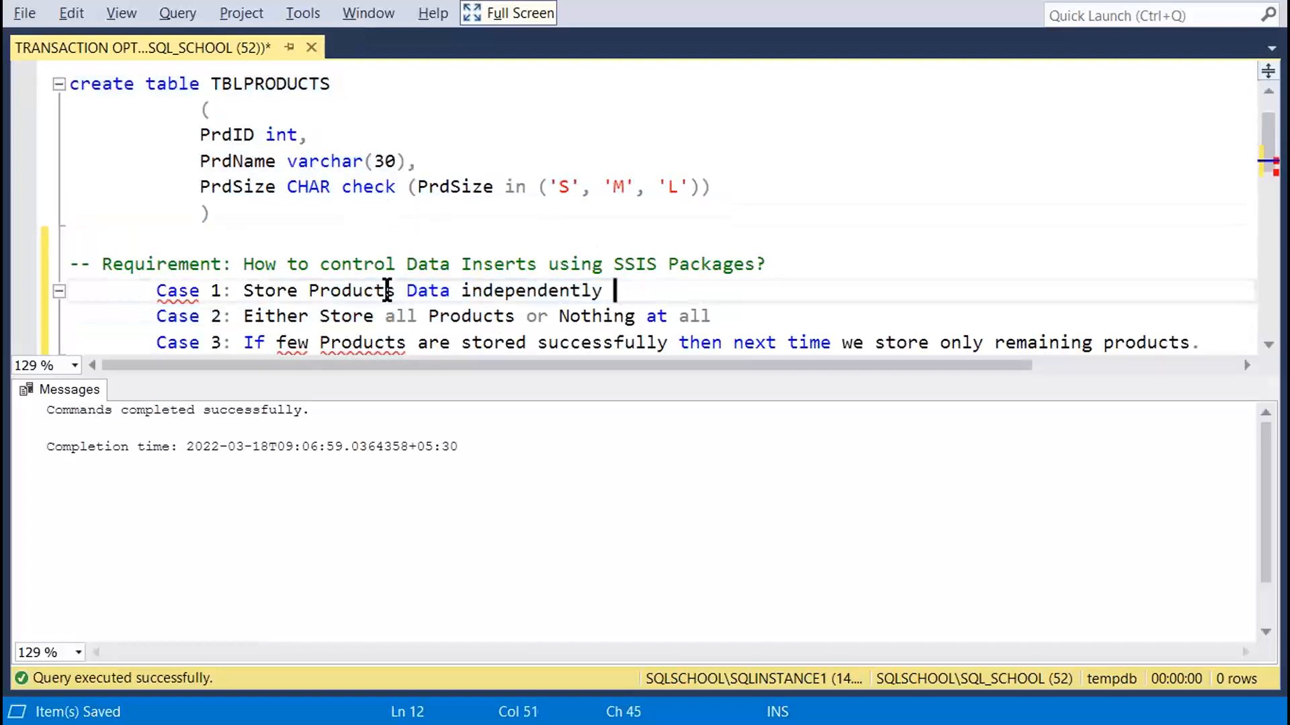
shift+click(109, 290)
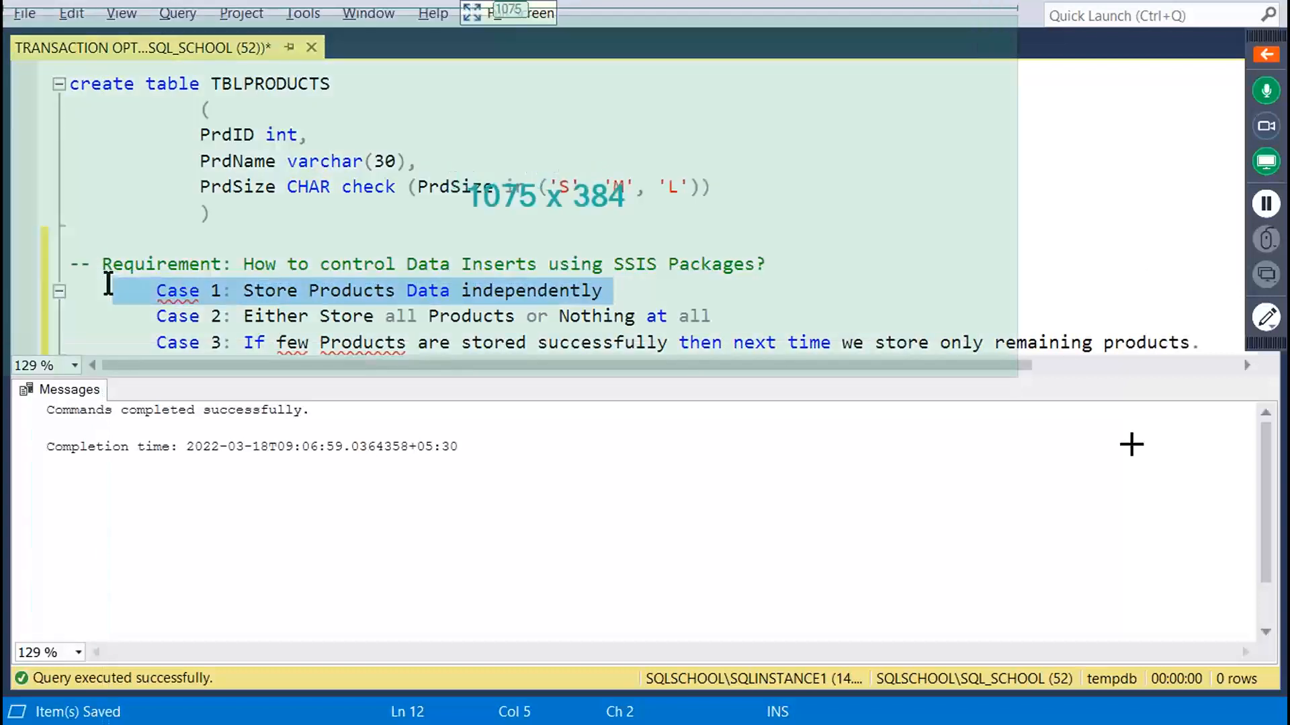
drag(1132, 444, 1189, 463)
click(607, 235)
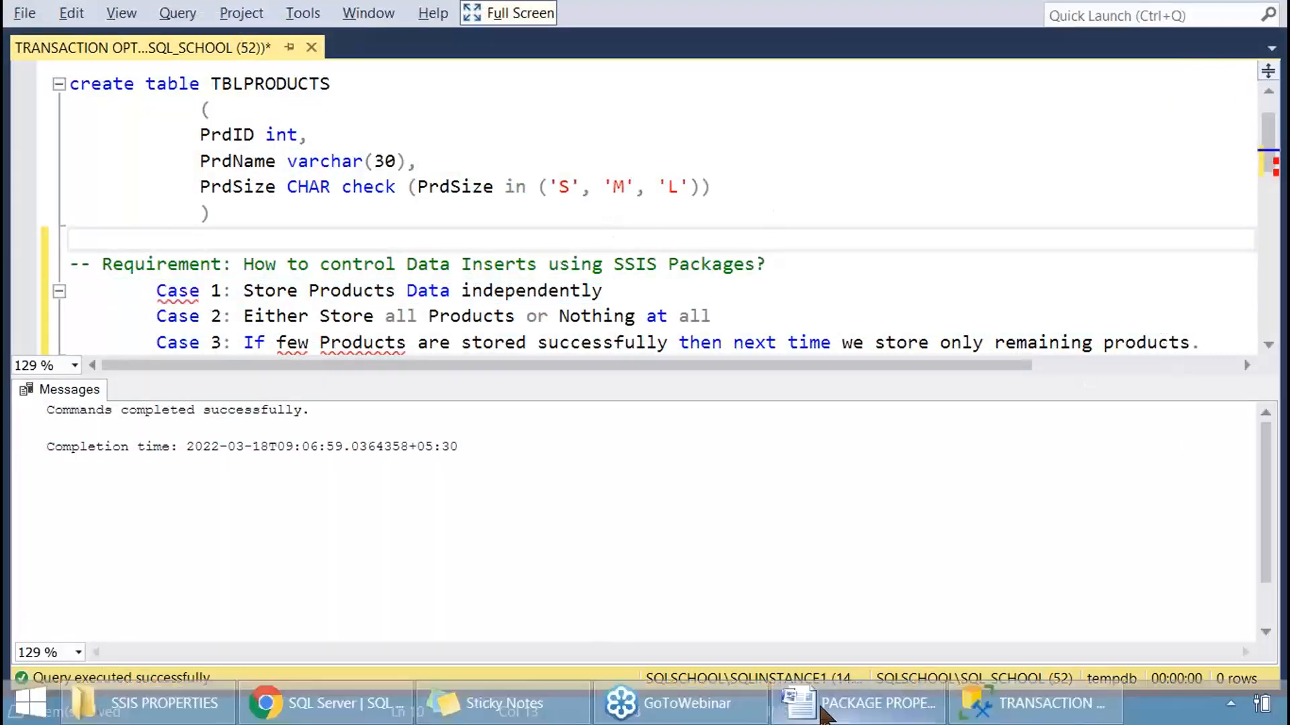
Switch to the package properties document in Word and read the SSIS package events section on precedence constraints and their green, red and blue types.
click(825, 714)
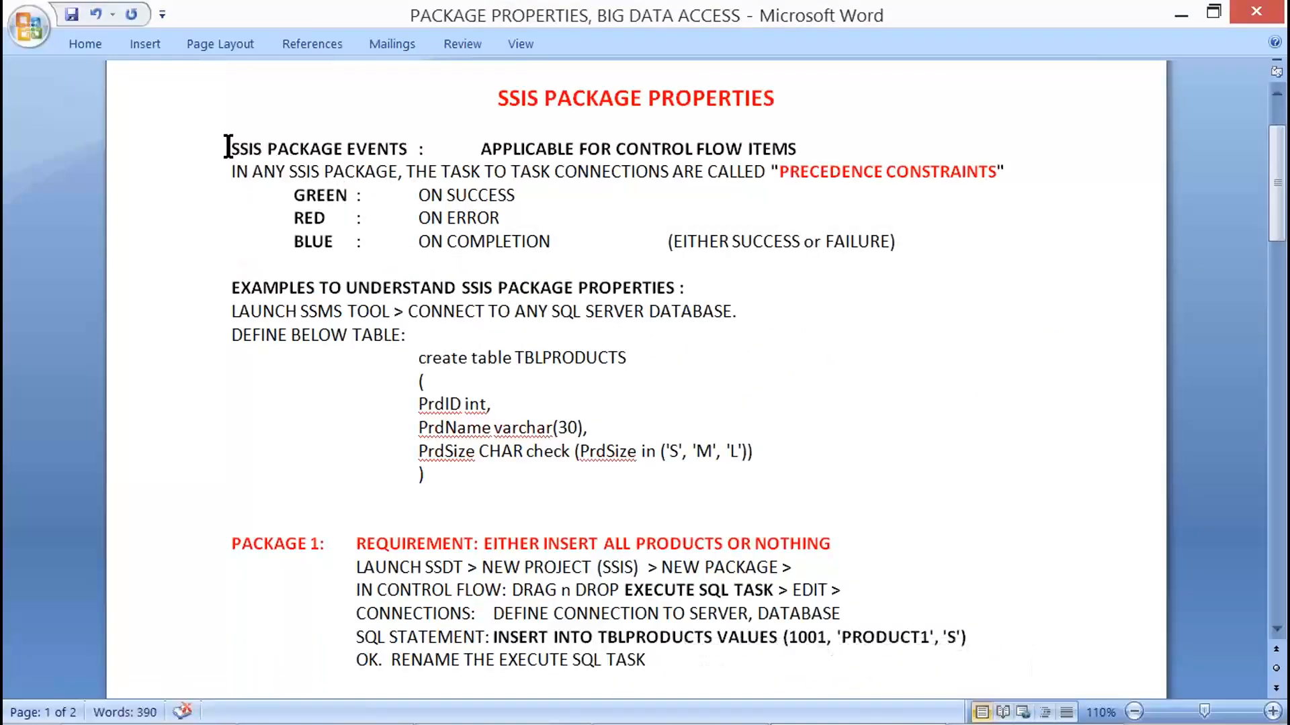
drag(228, 147, 739, 135)
key(Left)
triple_click(479, 172)
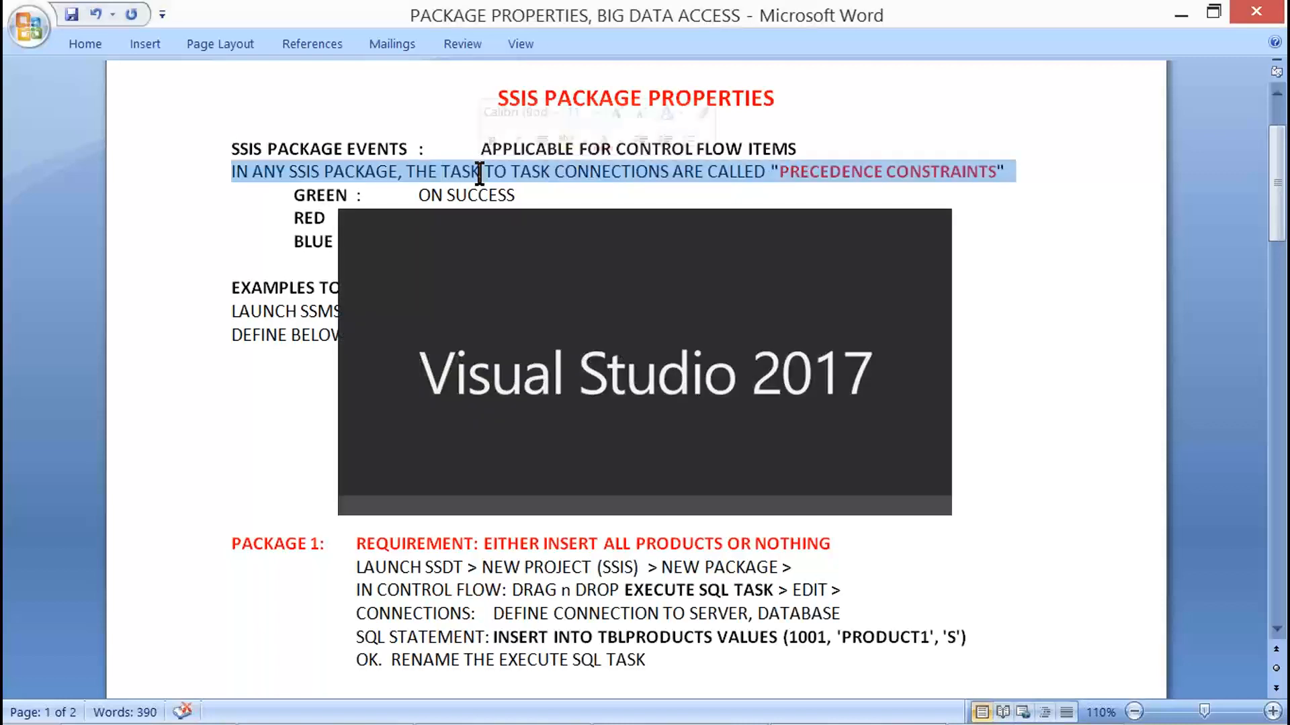
click(720, 193)
drag(778, 172, 983, 174)
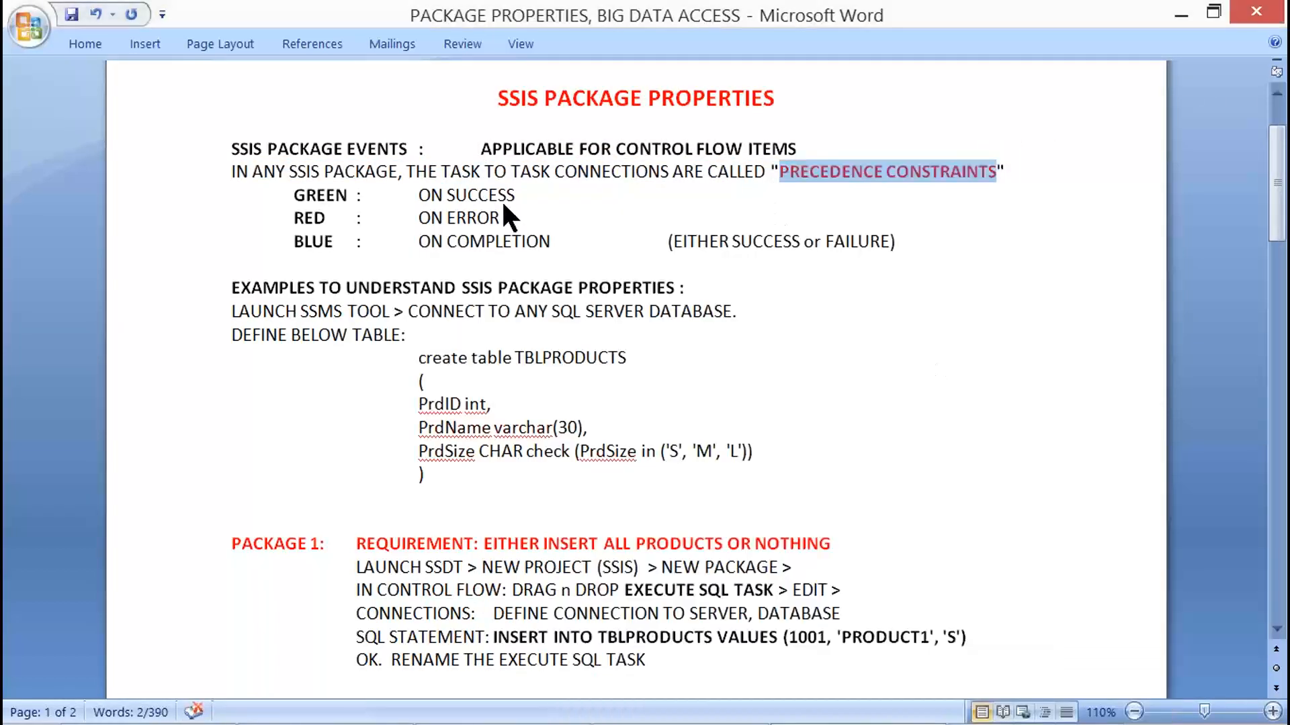
drag(406, 172, 952, 178)
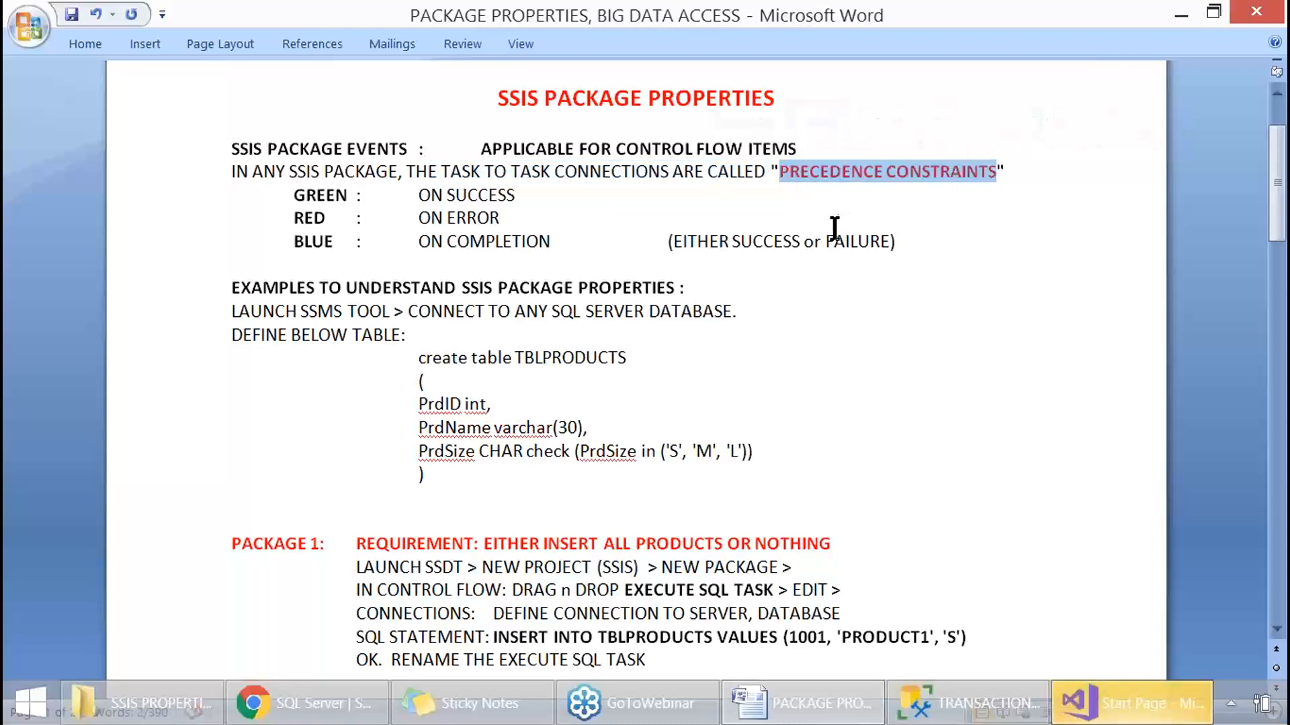
drag(285, 197, 245, 197)
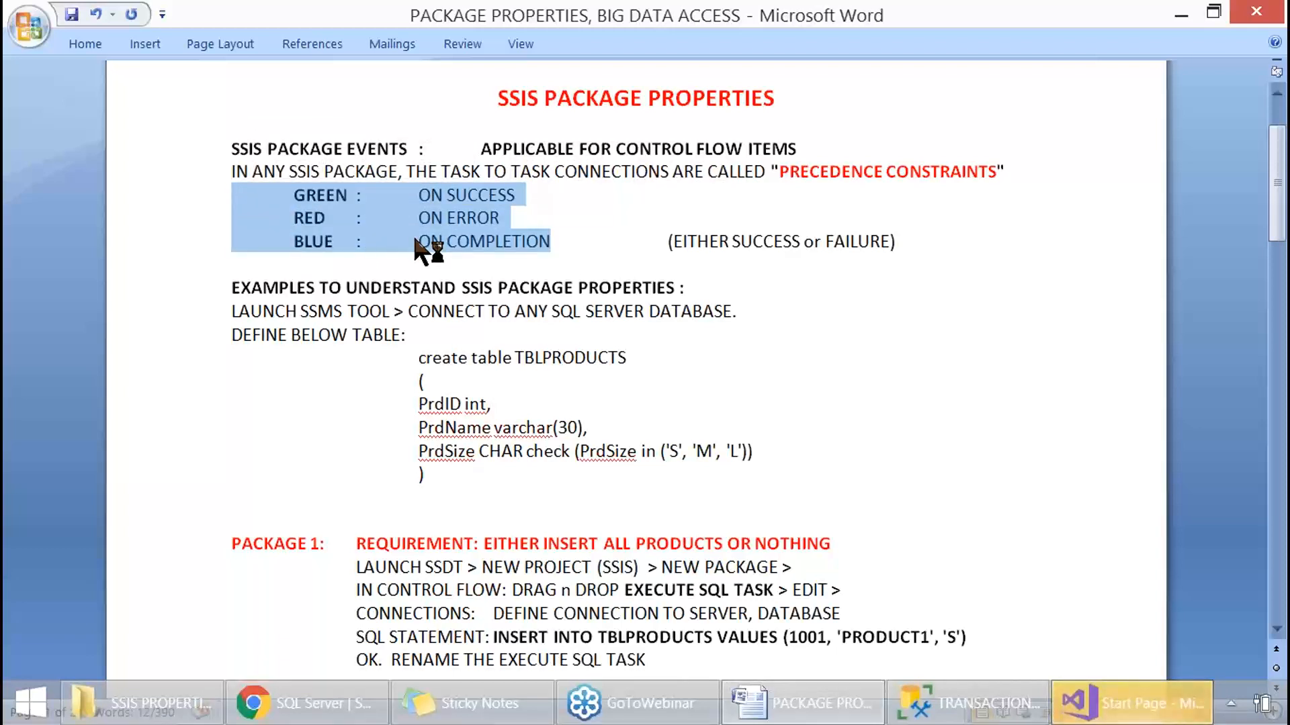
click(362, 217)
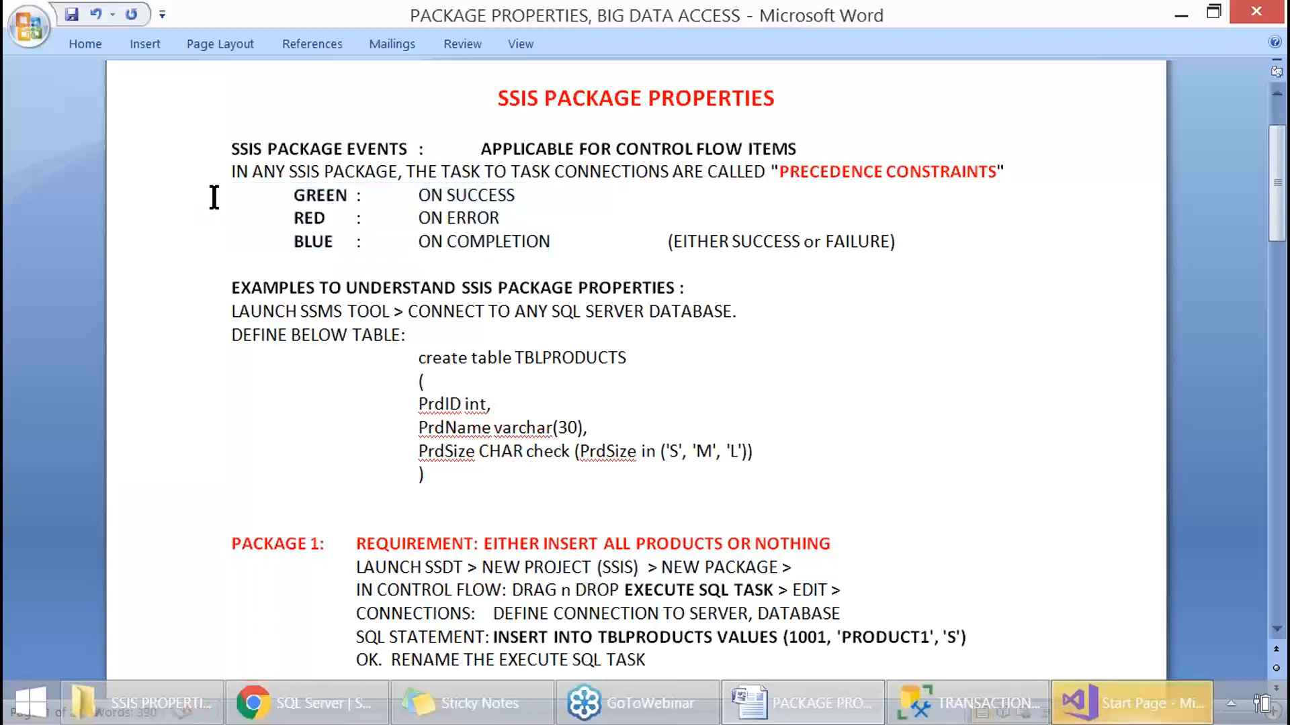
drag(214, 197, 903, 248)
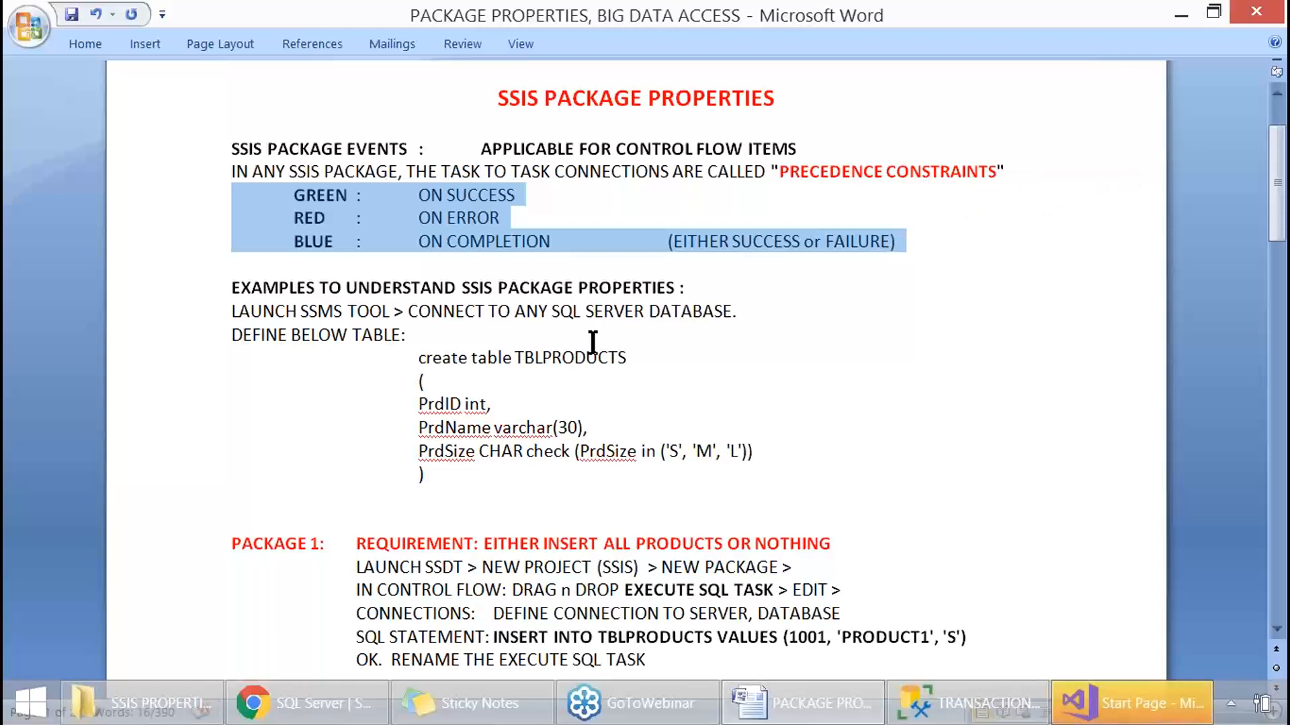
Read the document's examples section, from its heading through the TBLPRODUCTS table definition.
click(233, 288)
drag(252, 285, 674, 289)
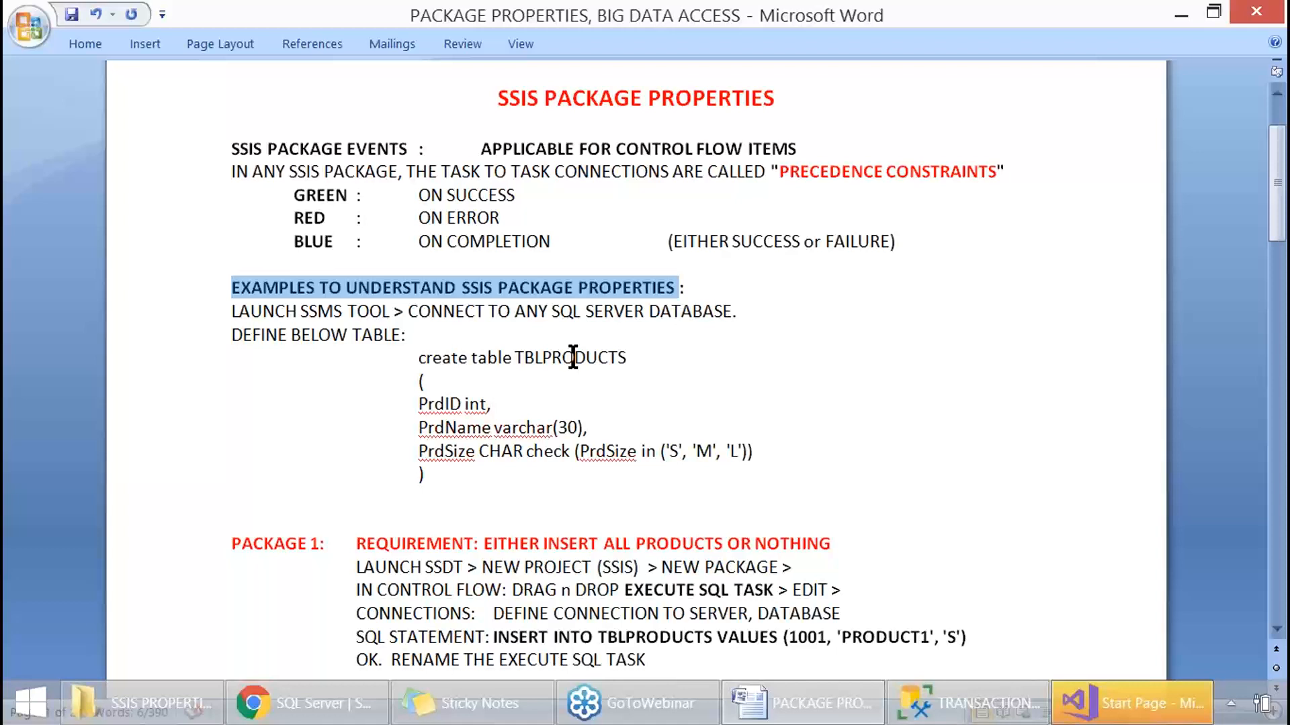
drag(232, 311, 705, 464)
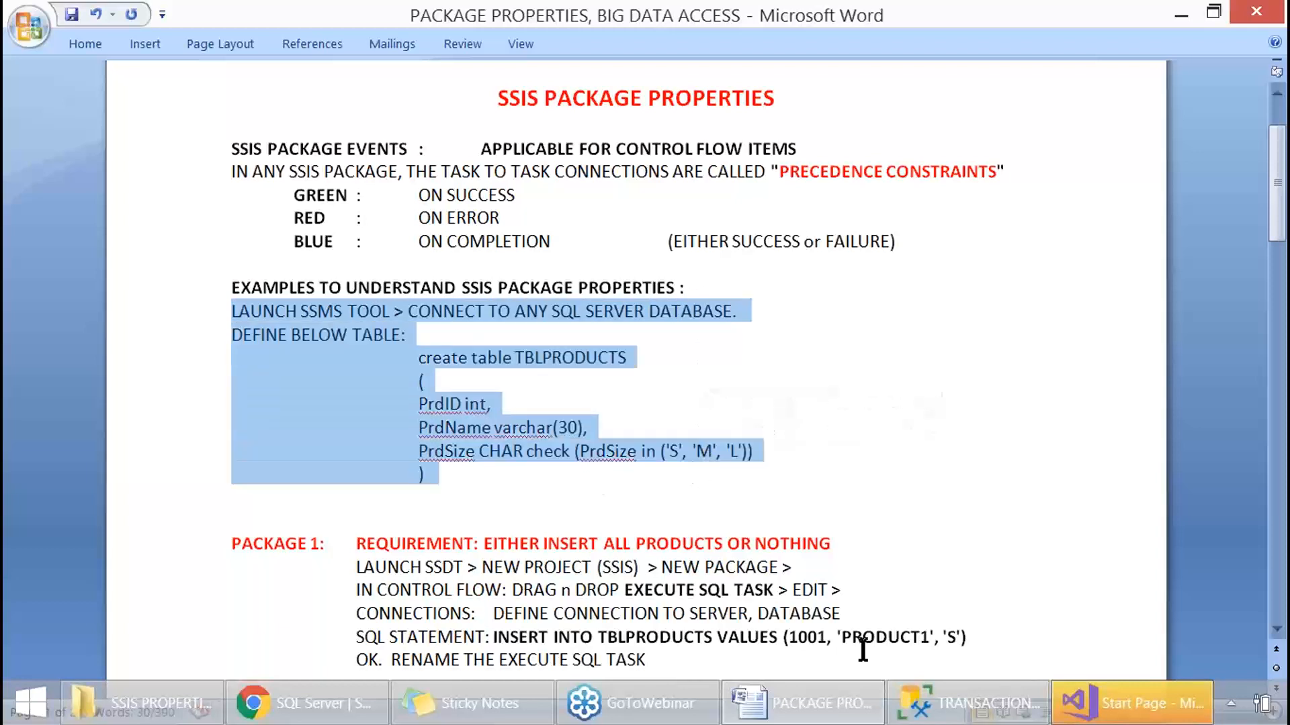
Switch to the SQL Server Management Studio query and examine the check constraint on PrdSize and its allowed values.
click(967, 704)
drag(239, 215, 57, 84)
click(362, 188)
double_click(362, 188)
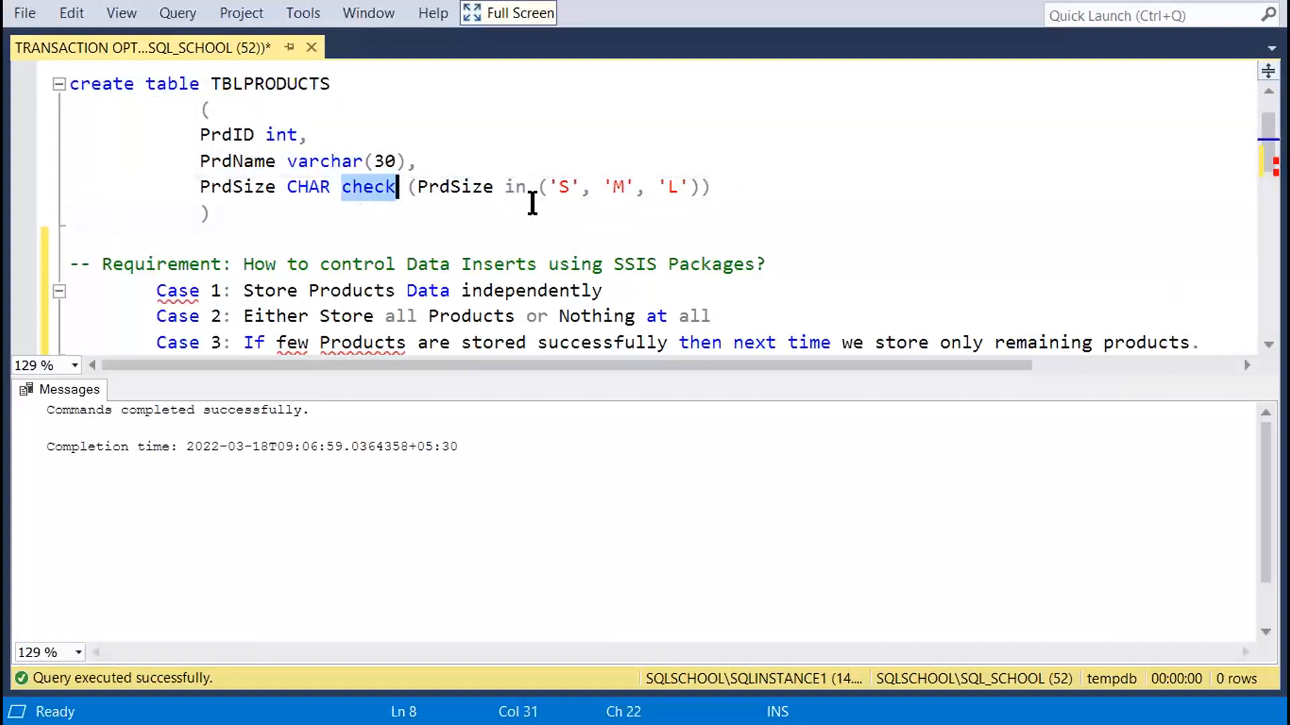
drag(562, 188, 704, 192)
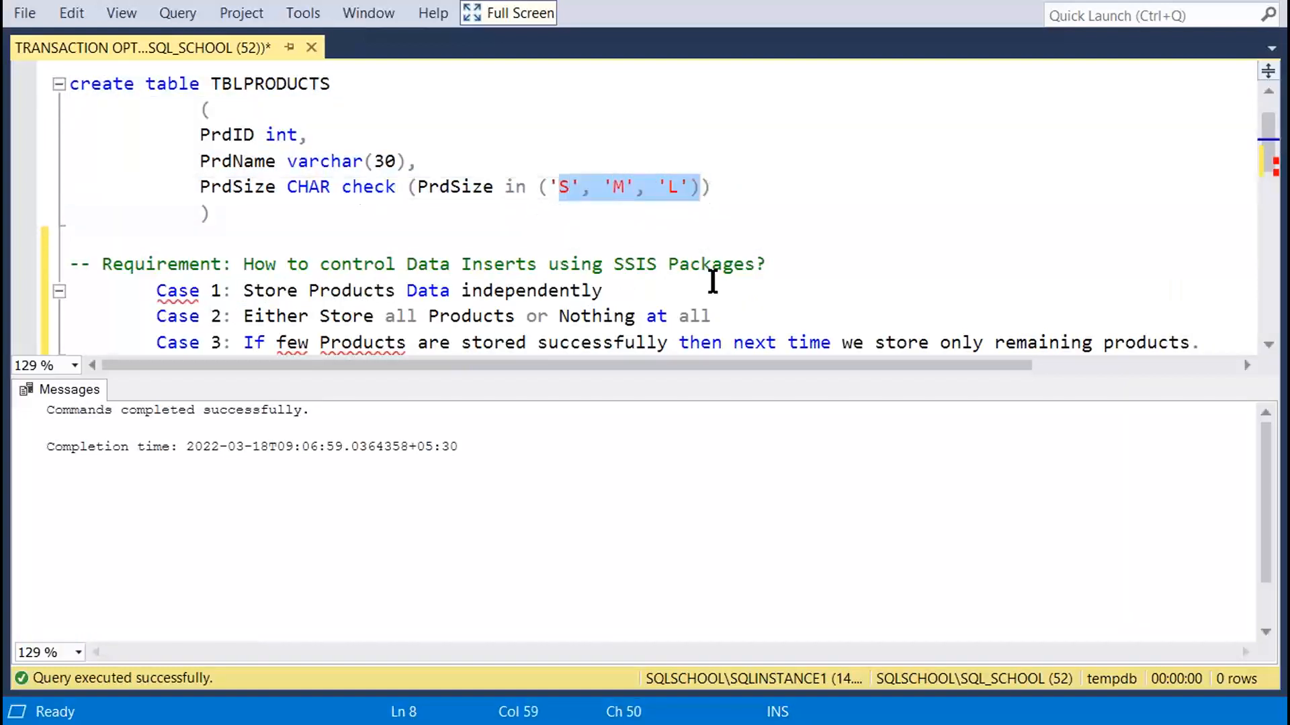
Return to the Word document, remove the "PACKAGE 1:" label and number the heading "REQUIREMENT 1".
key(alt+Tab)
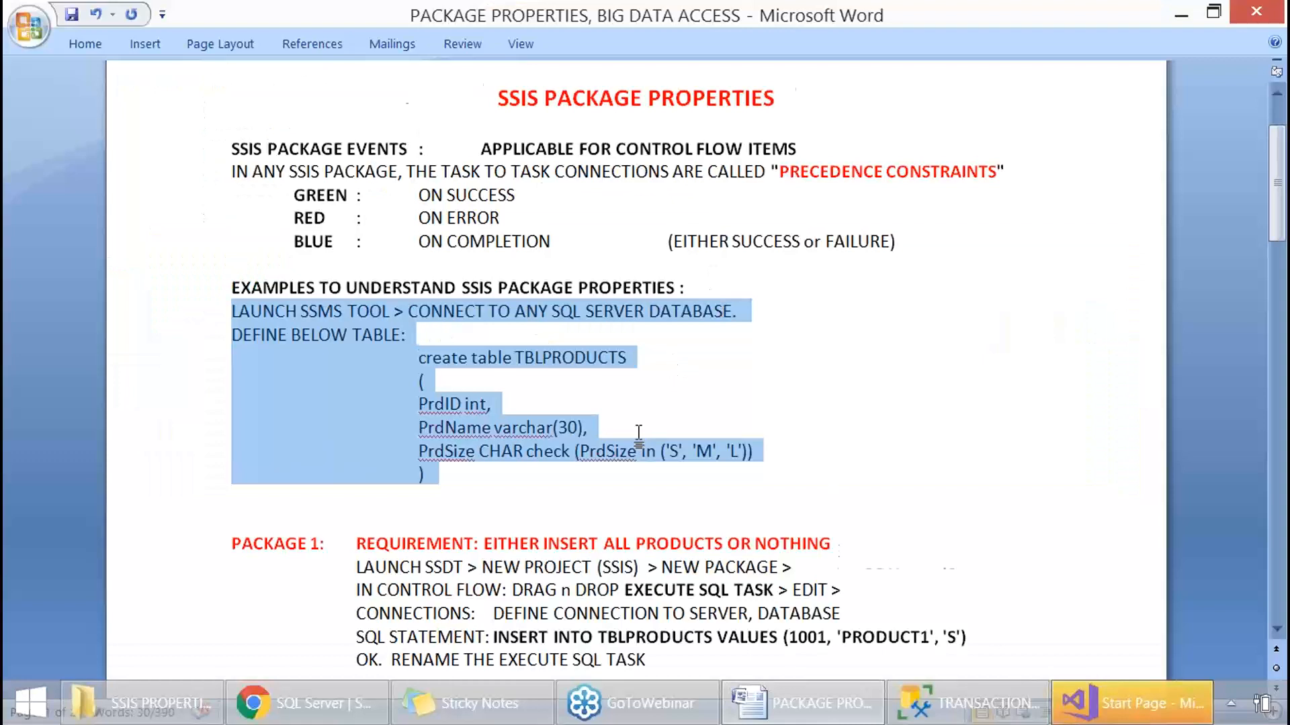
scroll(638, 436, down, 1)
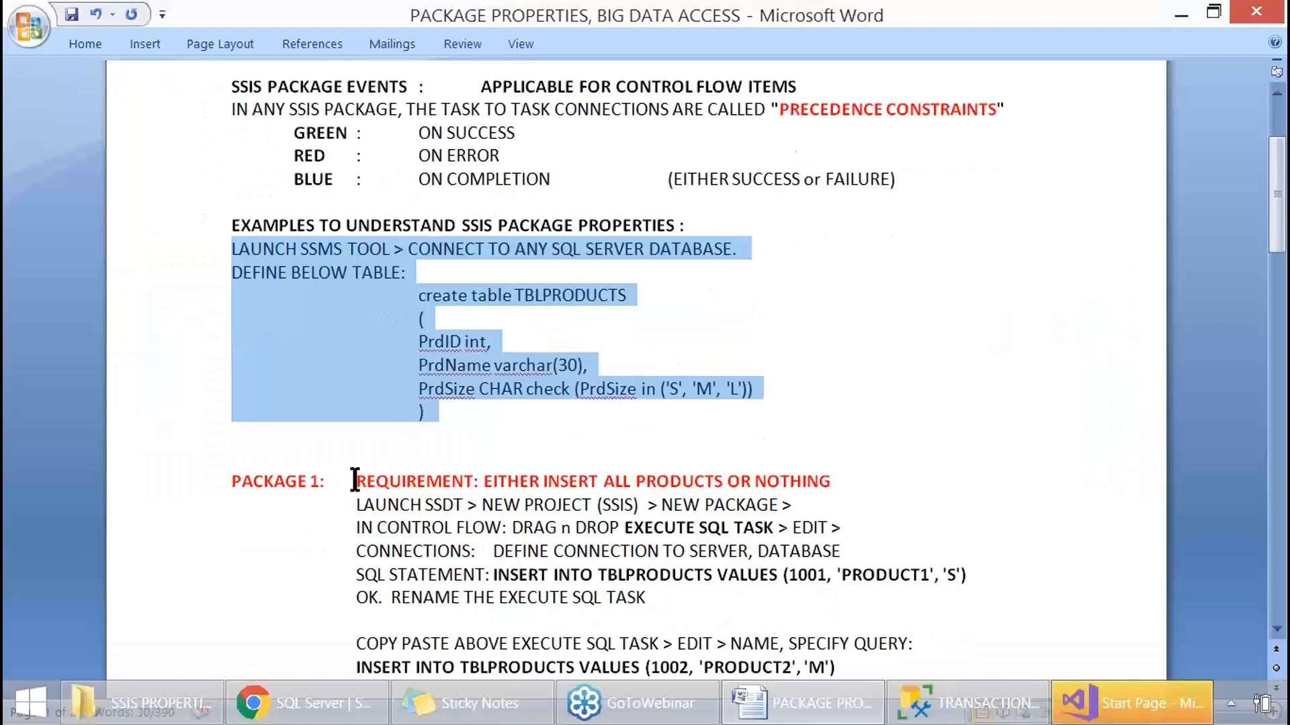
drag(355, 481, 240, 480)
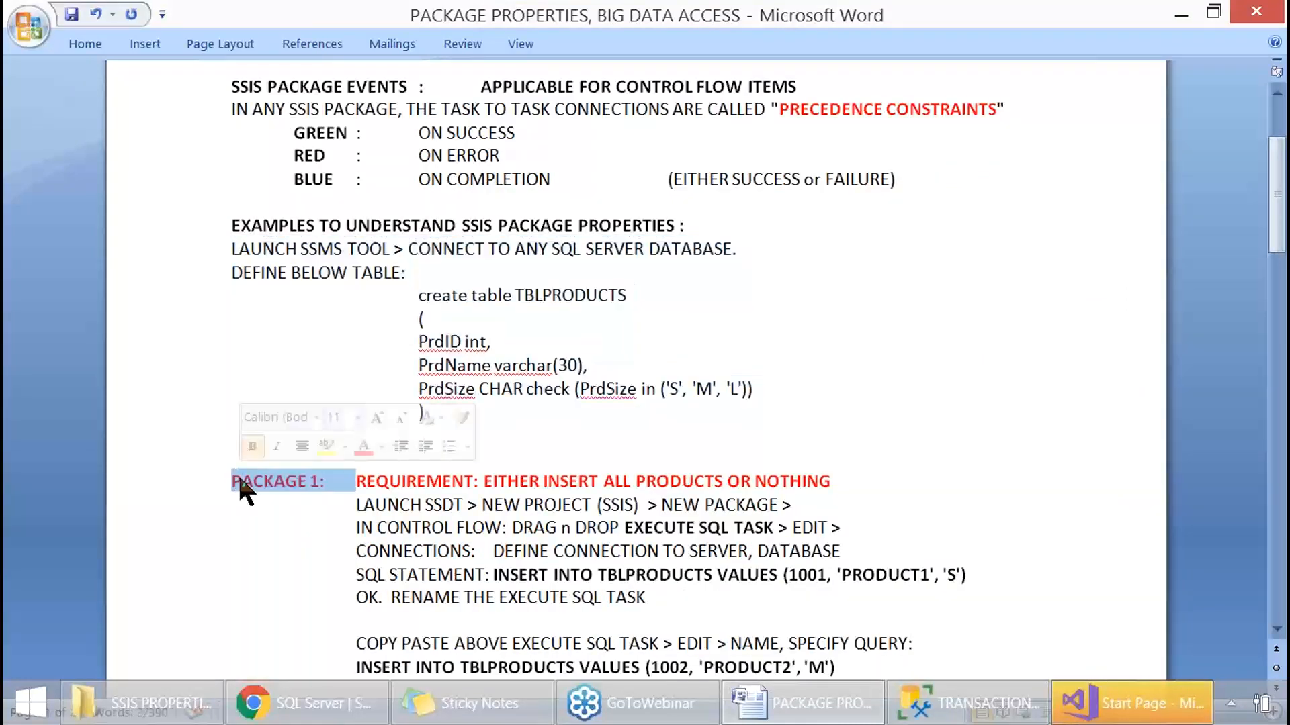
key(Delete)
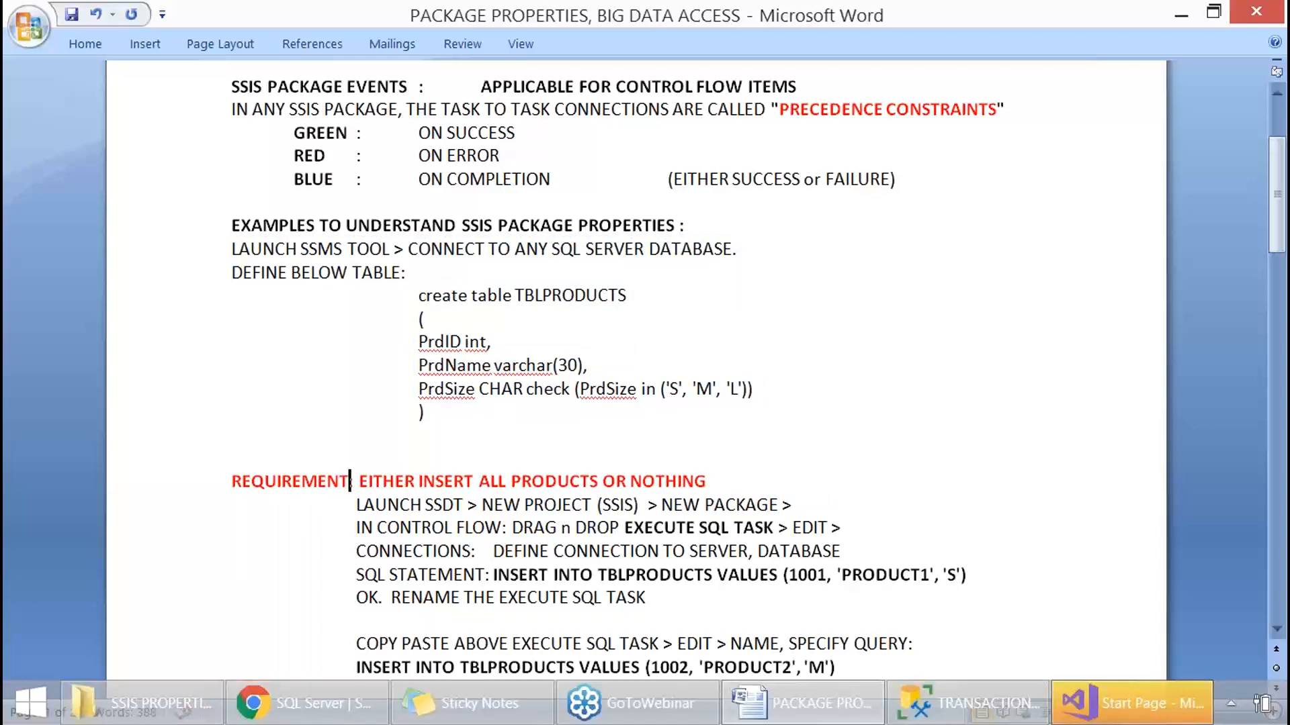
text(1)
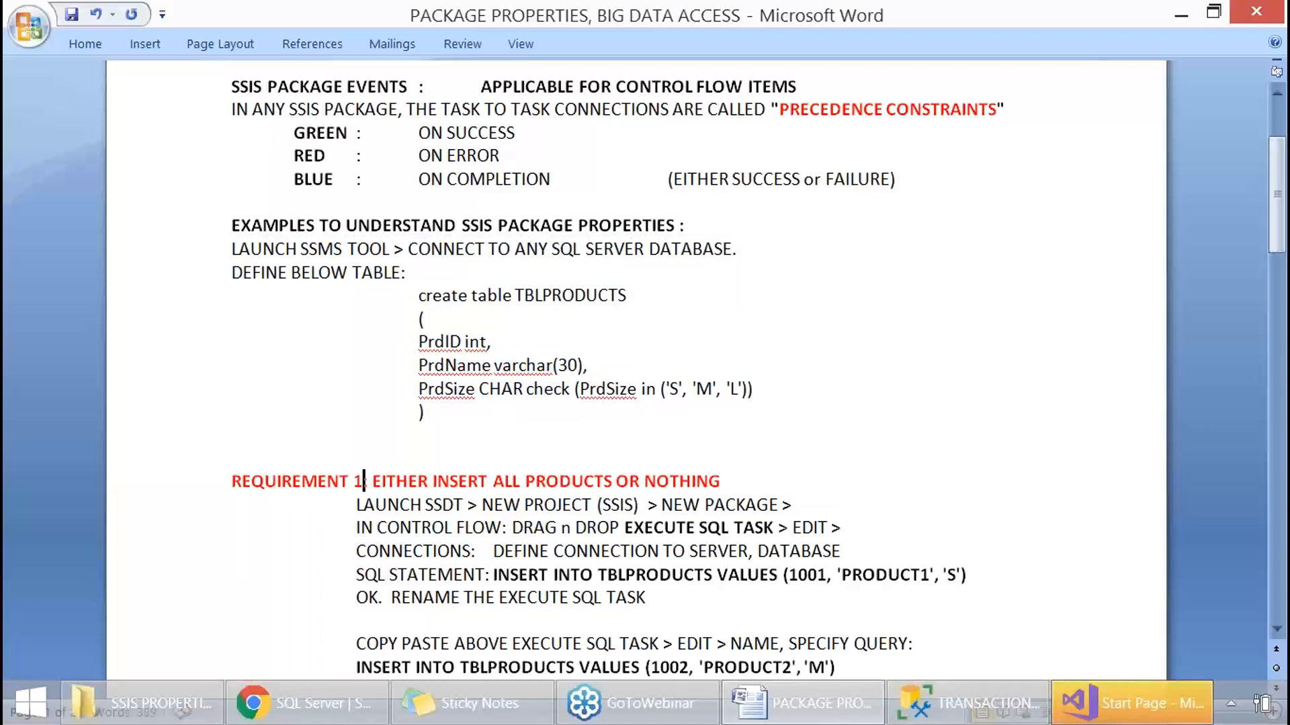
Change the requirement heading's number to 2 so it reads "REQUIREMENT 2: EITHER INSERT ALL PRODUCTS OR NOTHING".
click(369, 481)
double_click(358, 481)
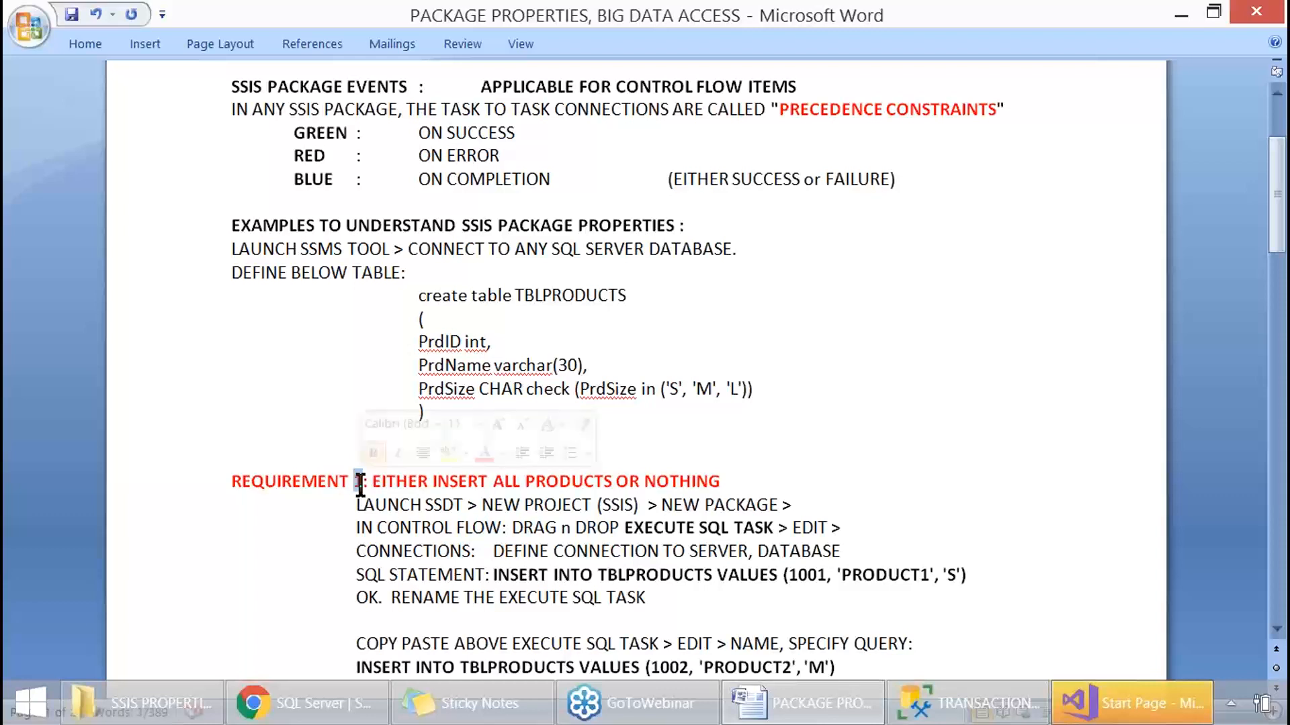
text(2)
Copy the instructions under the Requirement 2 heading, from "LAUNCH SSDT" through the insert statement for PRODUCT4.
drag(351, 502, 916, 574)
scroll(668, 587, down, 4)
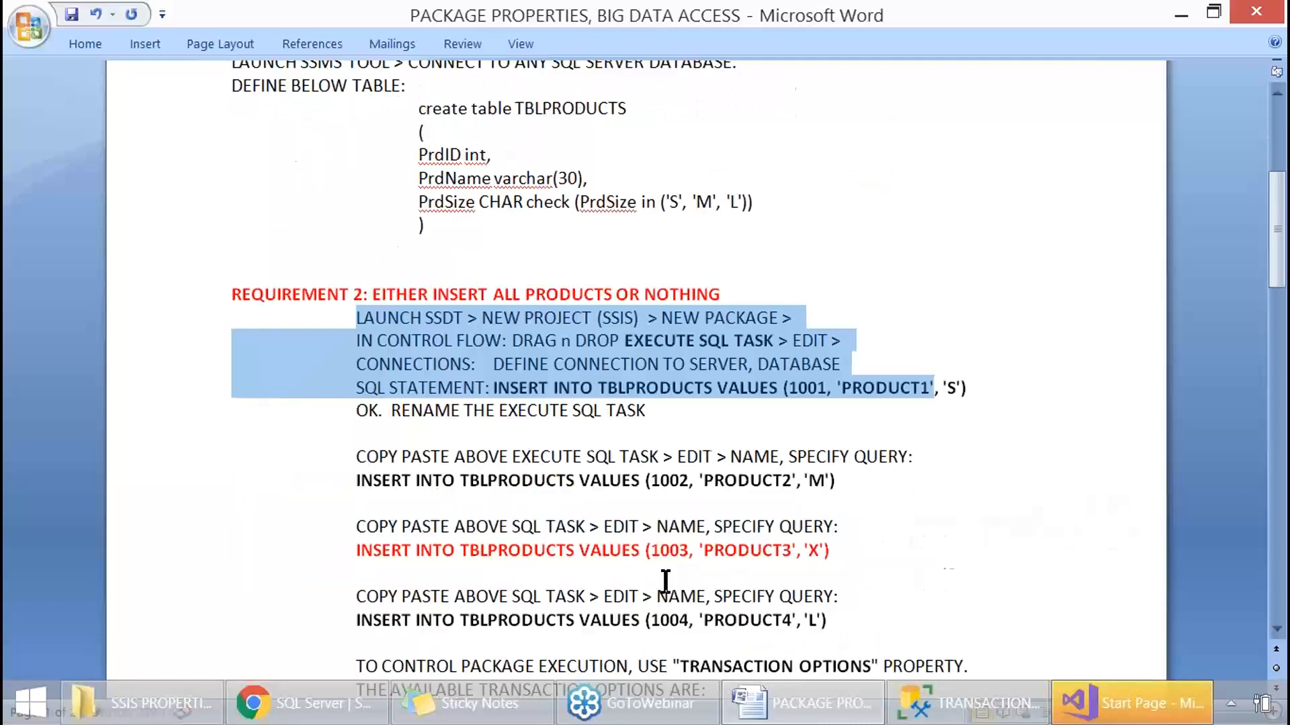
scroll(678, 567, down, 2)
scroll(690, 566, up, 1)
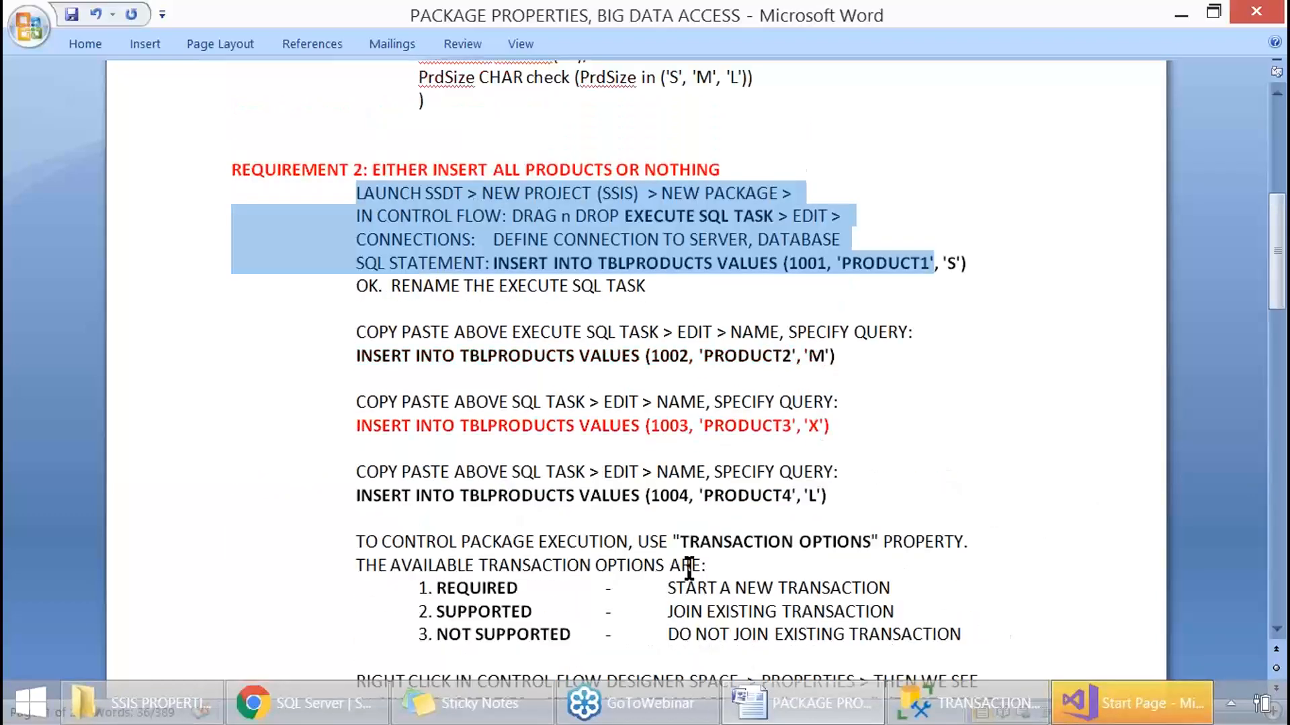
click(403, 311)
drag(346, 195, 892, 497)
key(ctrl+c)
key(Delete)
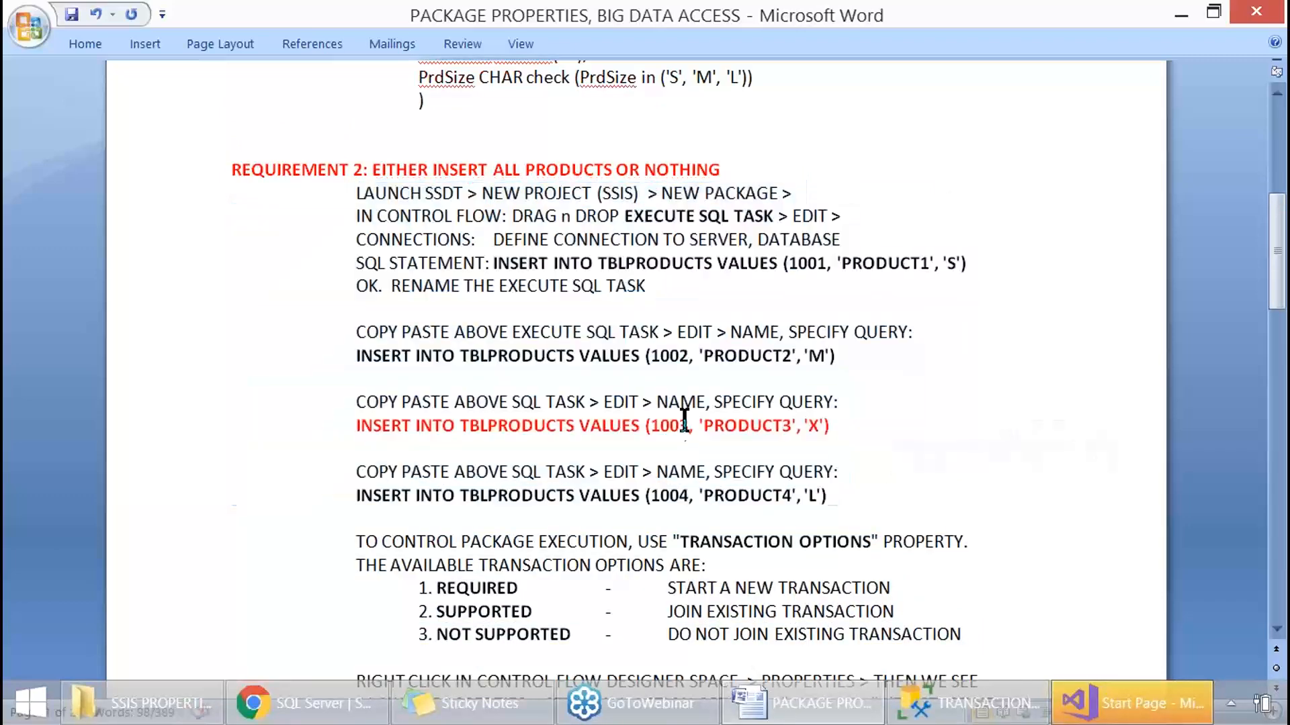
Paste the copied instructions on a new line between the TBLPRODUCTS table definition and the Requirement 2 heading.
scroll(322, 311, up, 2)
click(276, 243)
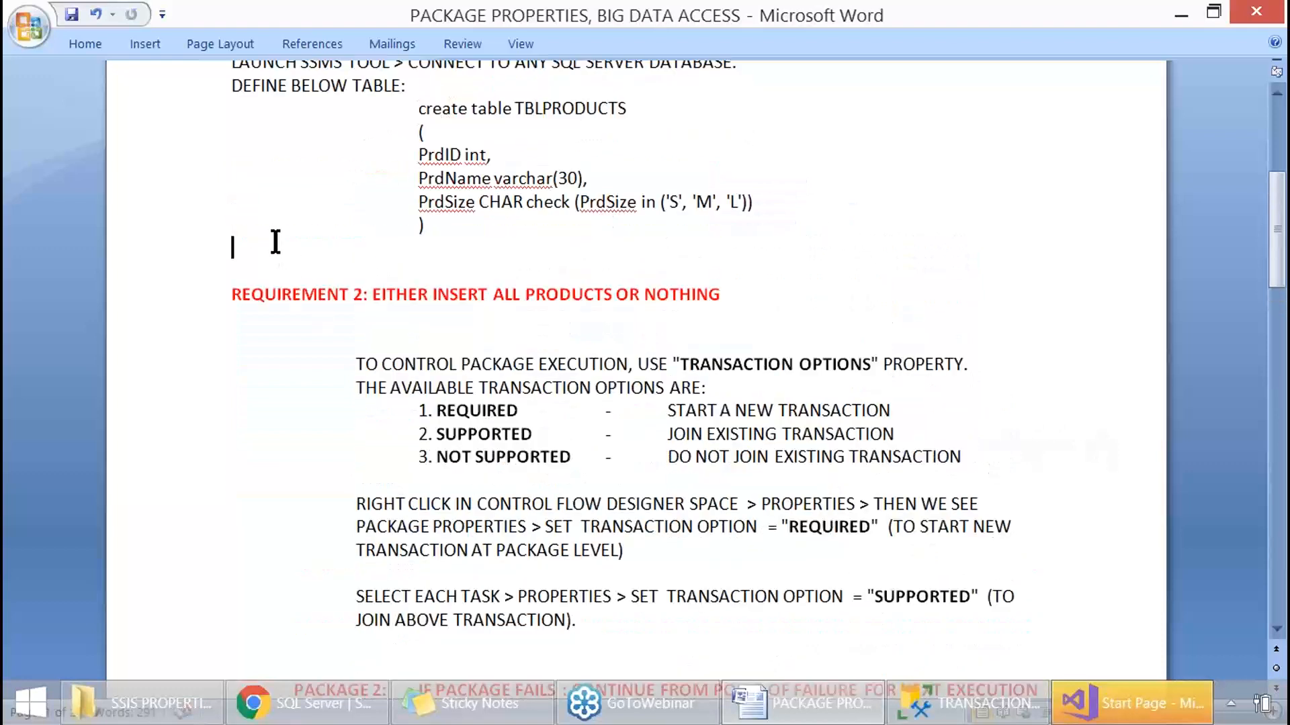
key(Return)
key(ctrl+v)
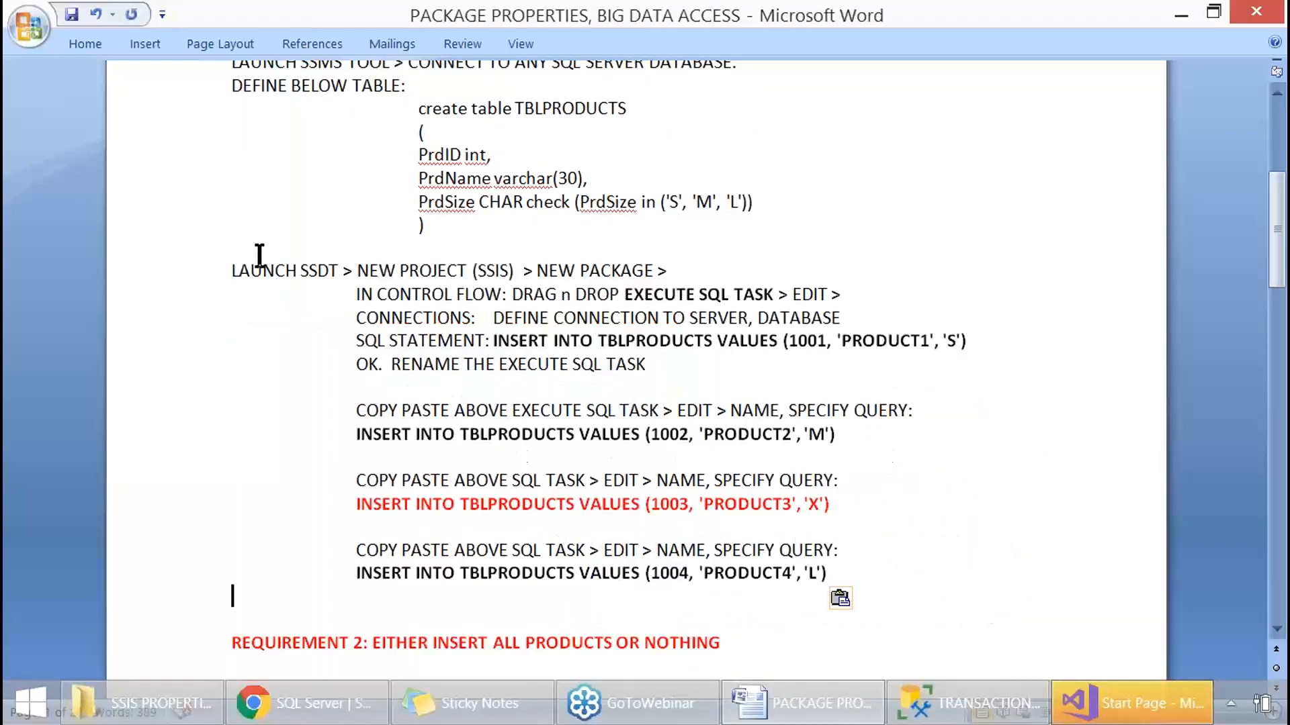
Insert a new line reading "REQUIREMENT 1:" directly above the pasted "LAUNCH SSDT" instructions.
click(231, 269)
click(250, 244)
key(Return)
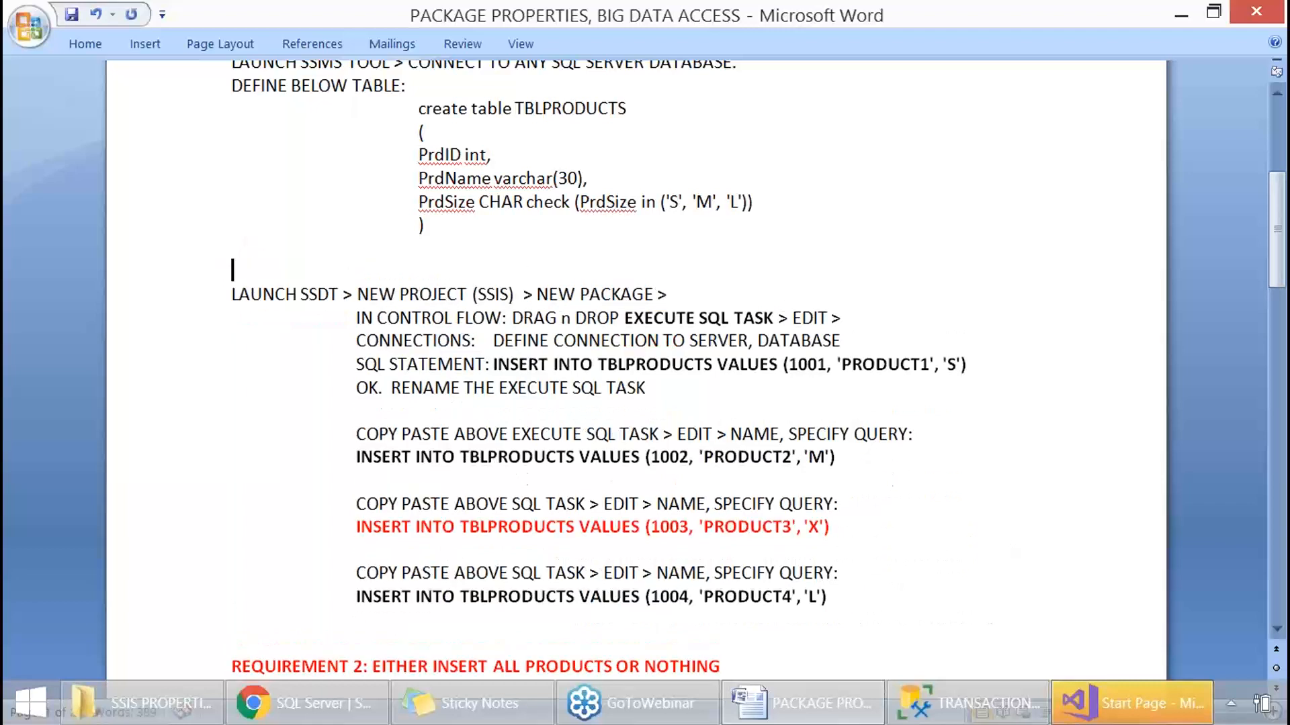
text(REQUIREMENT 1:)
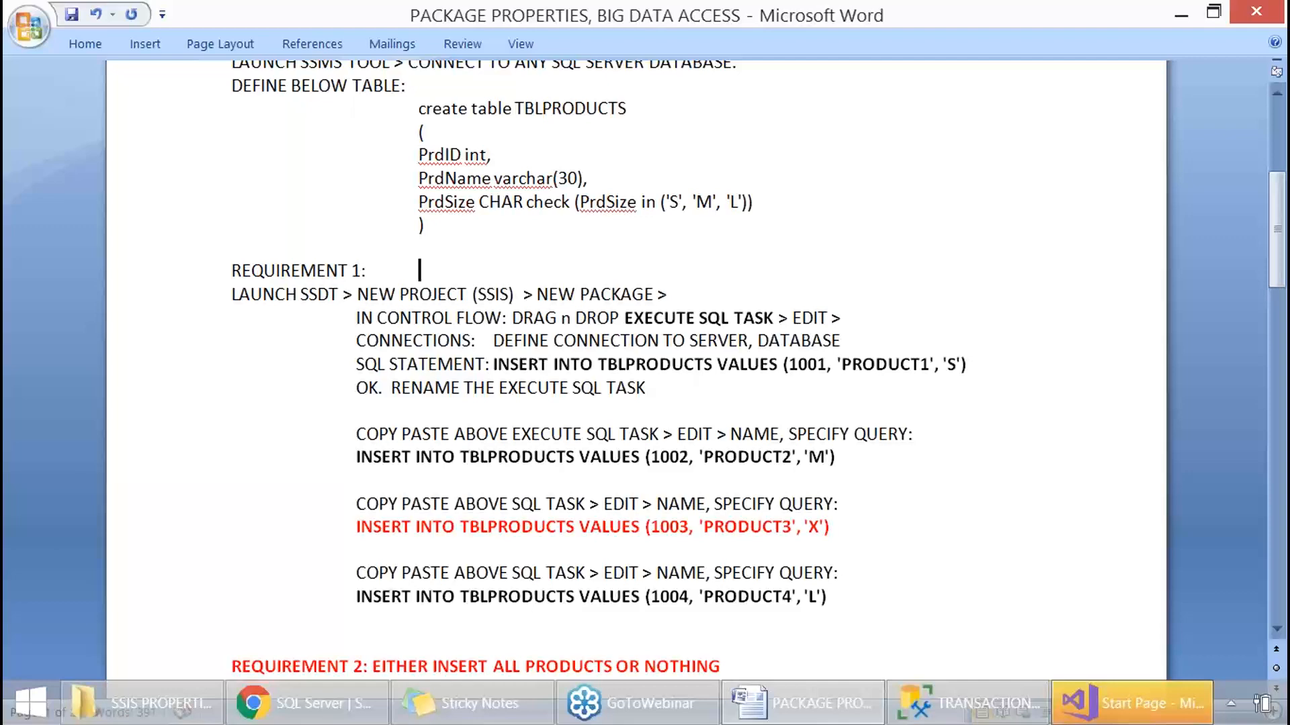
Copy "Store Products Data independently" from Case 1 in the SQL Server Management Studio query and place it right after "REQUIREMENT 1:" in Word.
click(940, 692)
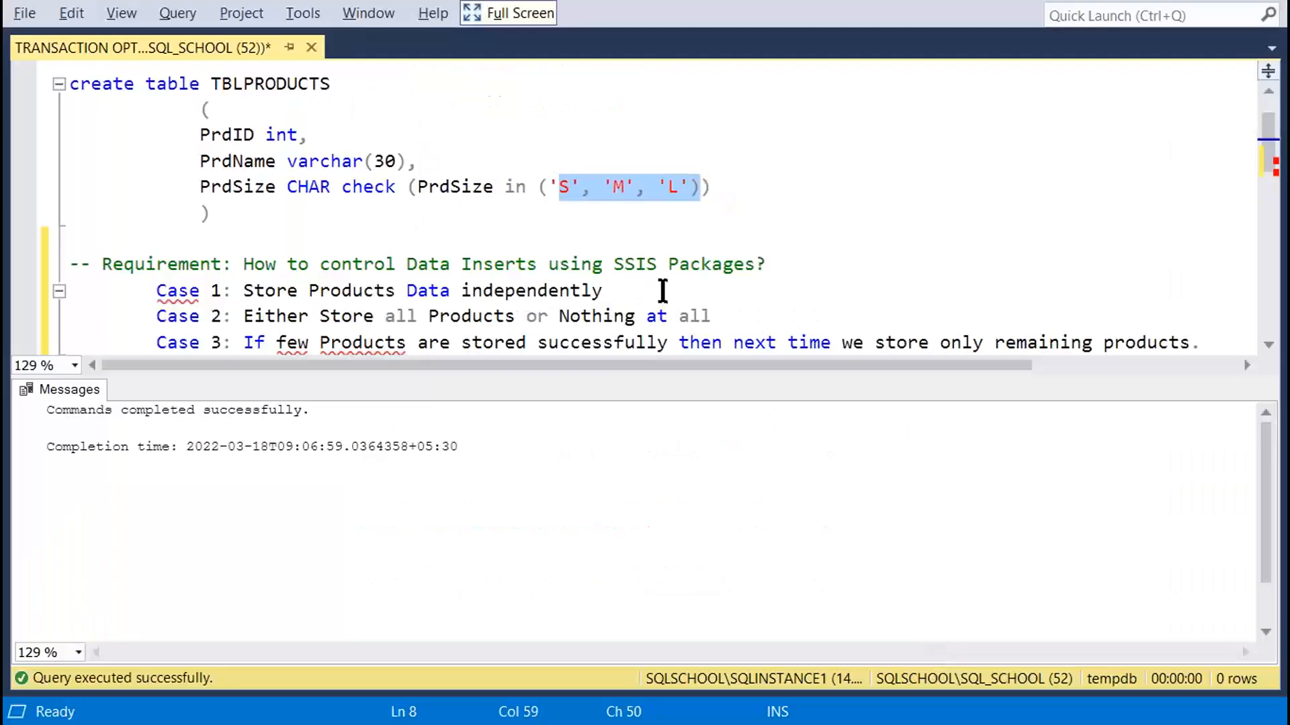
drag(610, 290, 243, 296)
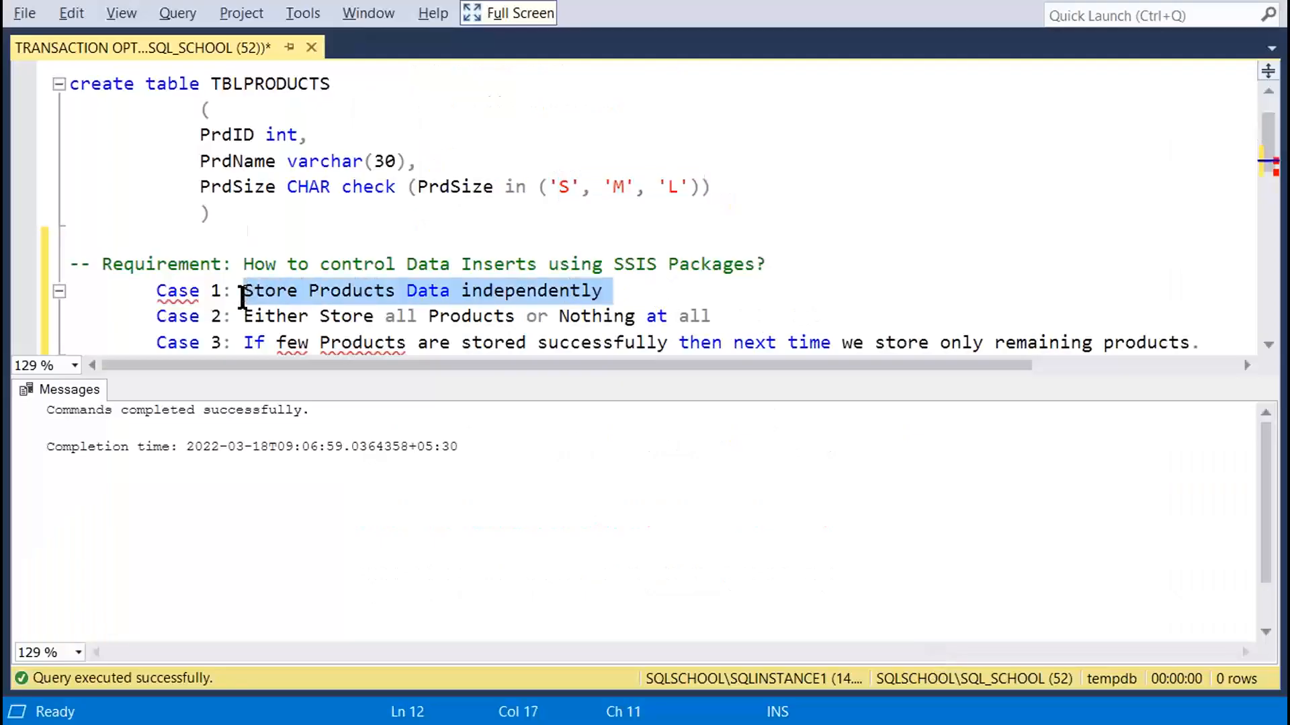
key(ctrl+c)
key(alt+Tab)
key(ctrl+v)
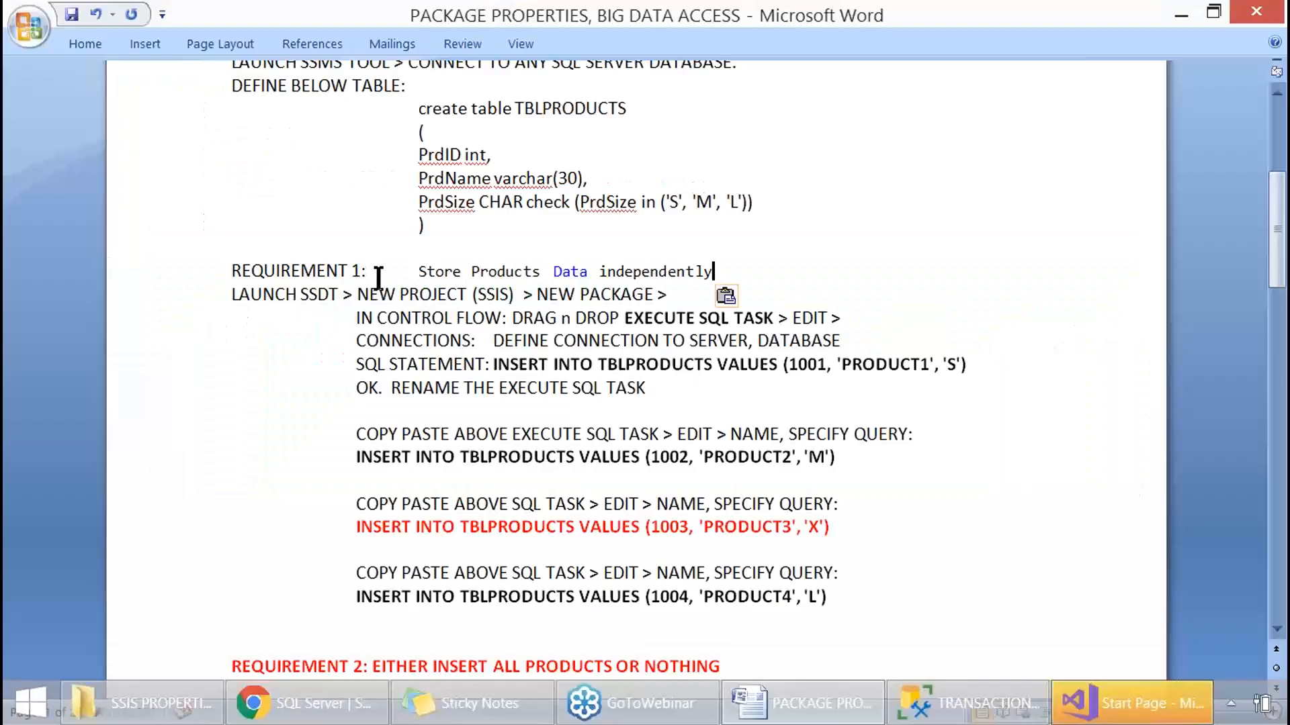
click(381, 280)
key(Delete)
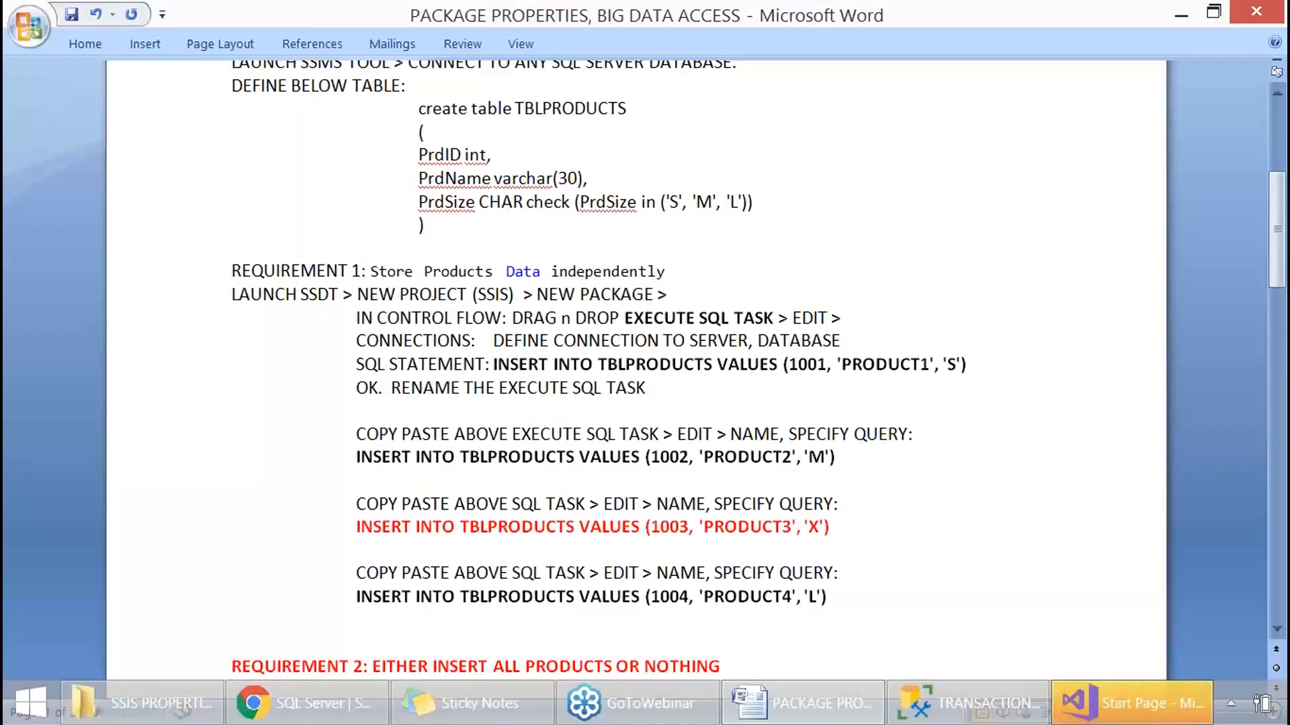
Apply the Requirement 2 heading's formatting to the Requirement 1 line and convert that line to uppercase.
double_click(504, 666)
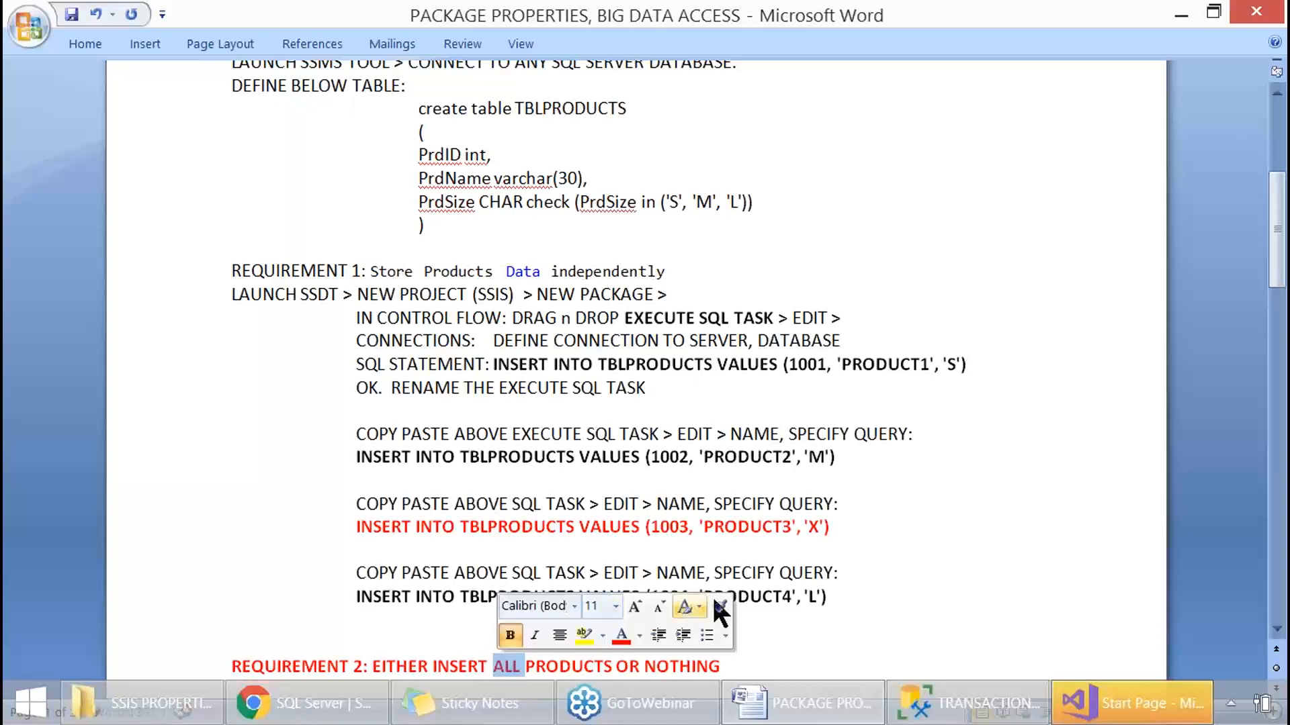
click(719, 607)
drag(662, 271, 231, 269)
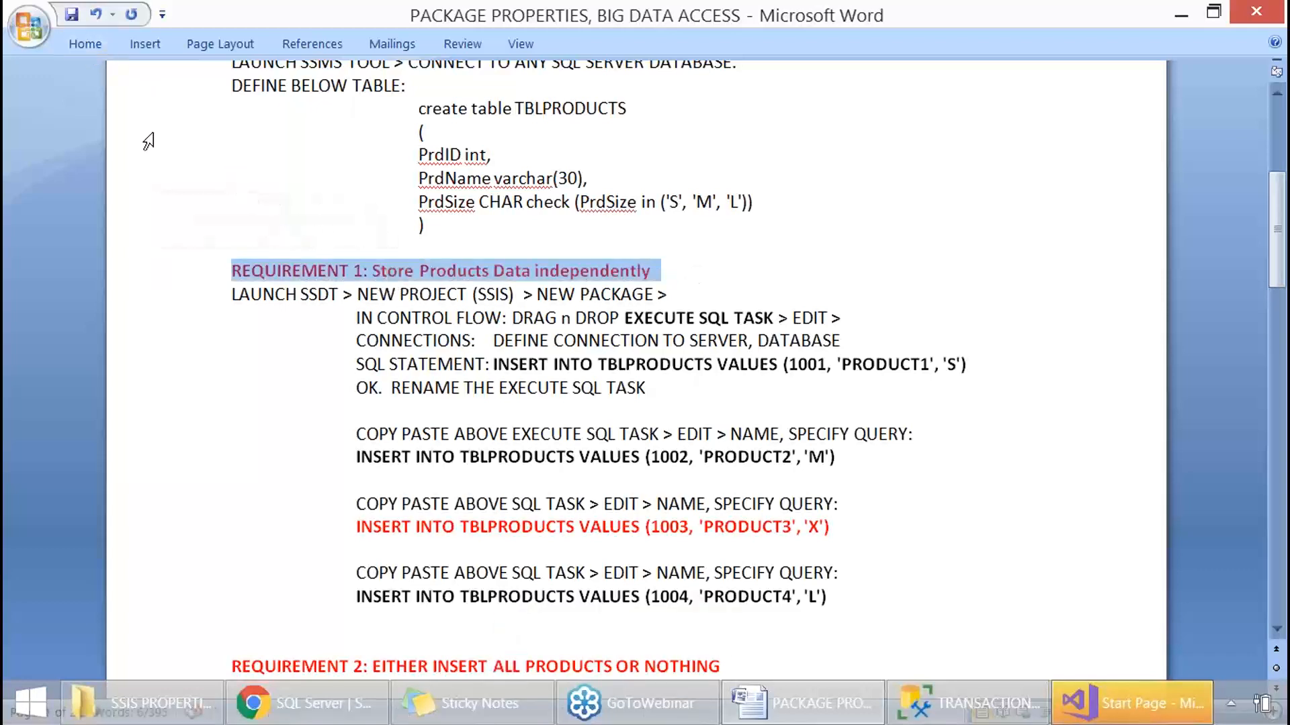
click(81, 51)
click(370, 117)
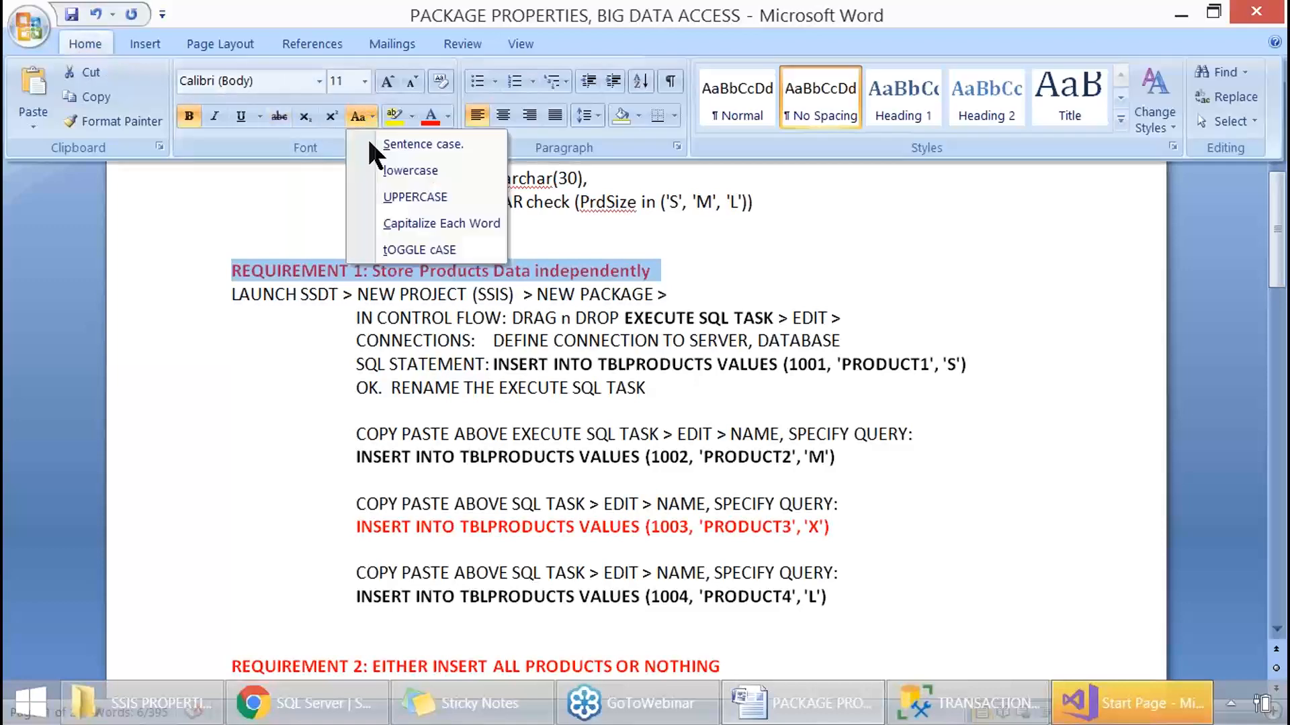
click(397, 197)
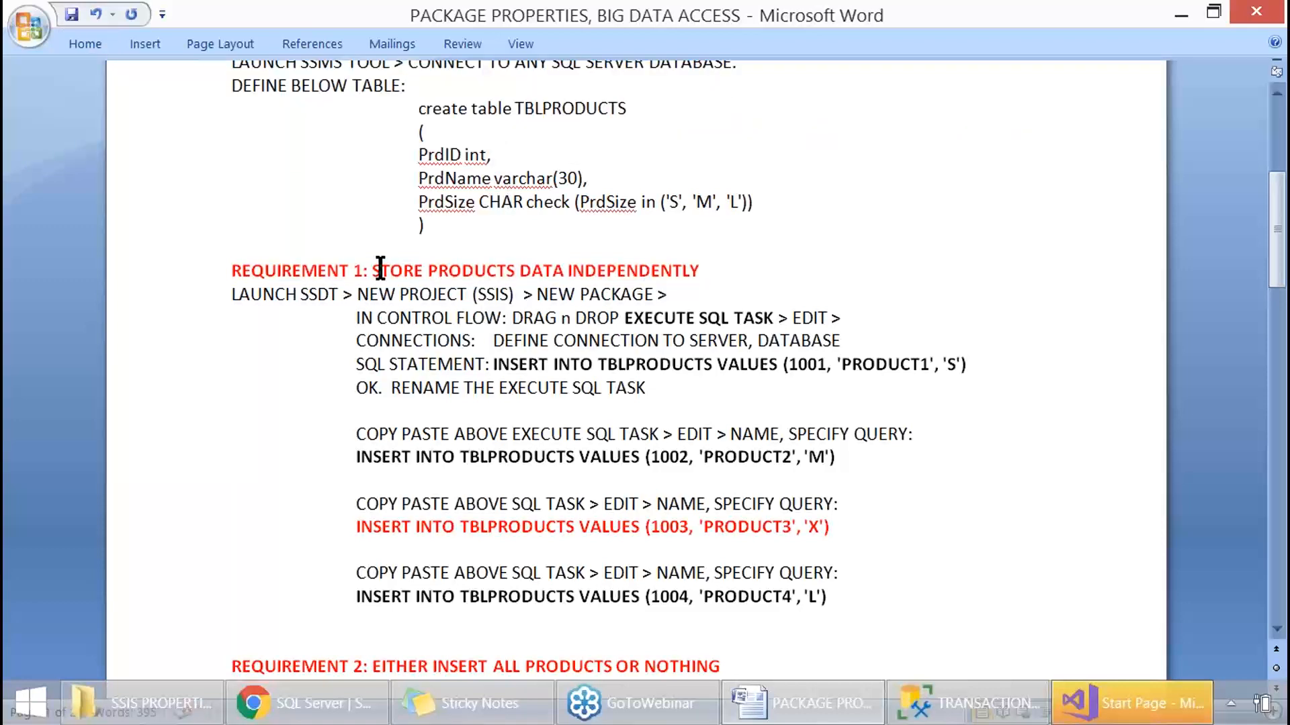
Add an indented line under the Requirement 1 heading: "MEANS, SUCCESS OR FAILURE OF ONE INSERT WILL NOT IMPACT REMAINING INSERTS".
drag(372, 270, 674, 265)
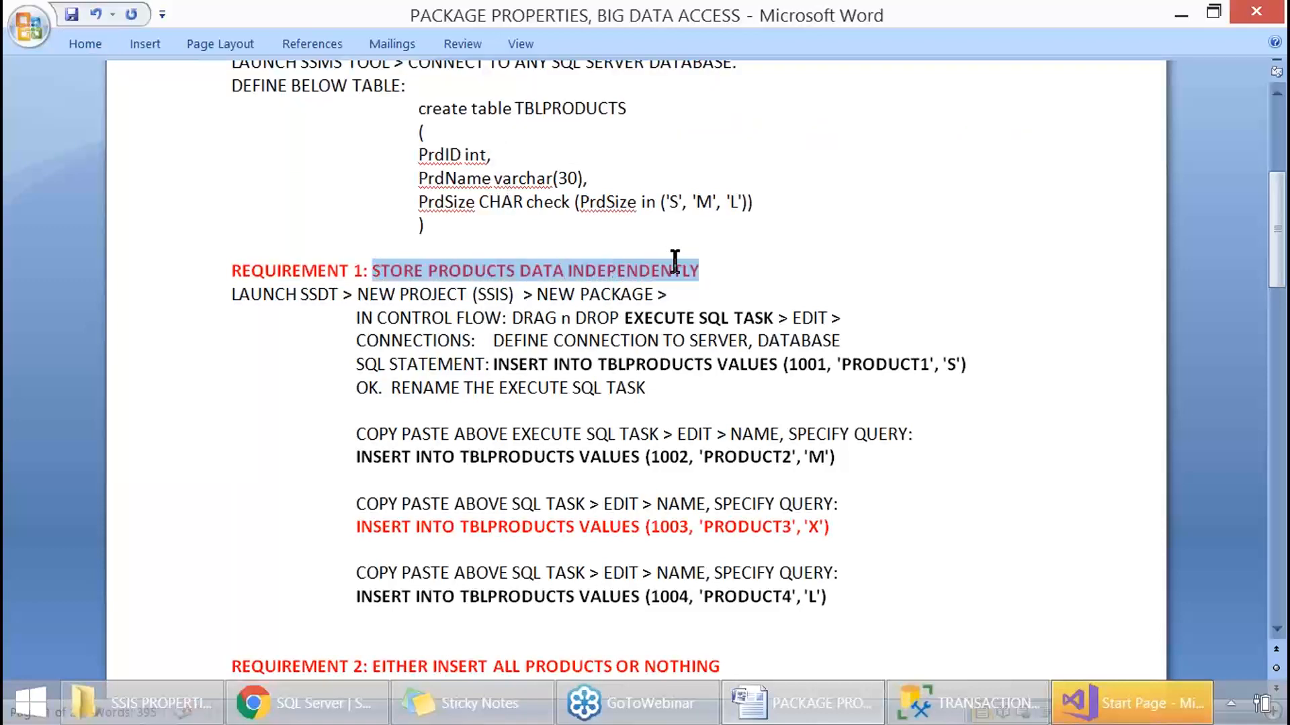
click(739, 276)
key(Return)
key(Tab)
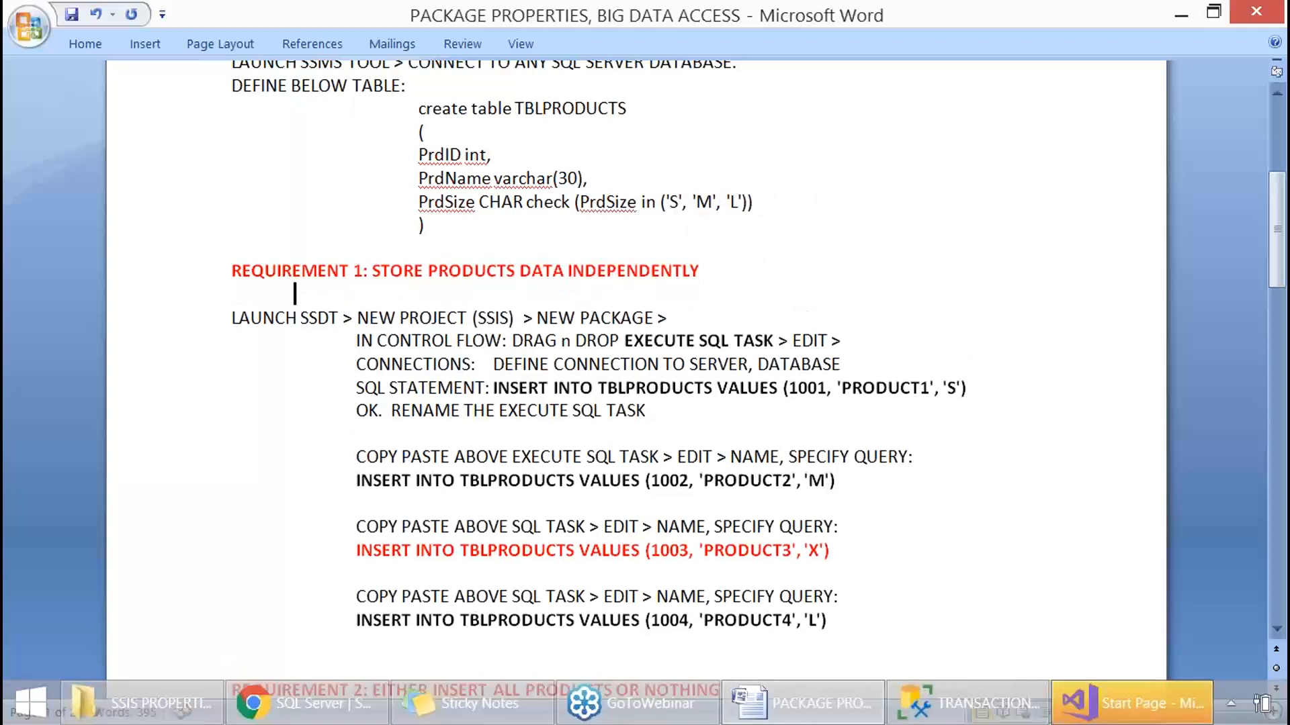
text(MEANS, THE SUCCESS OR)
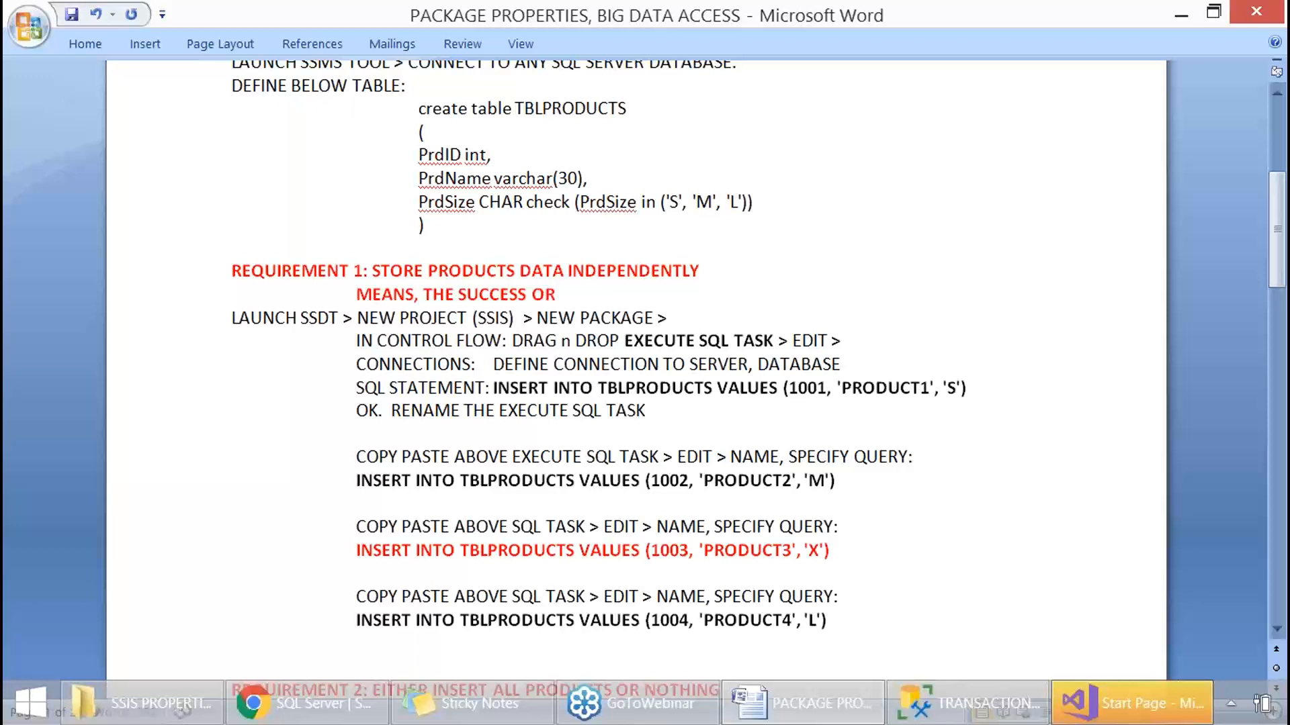
text( FAILURE  OF)
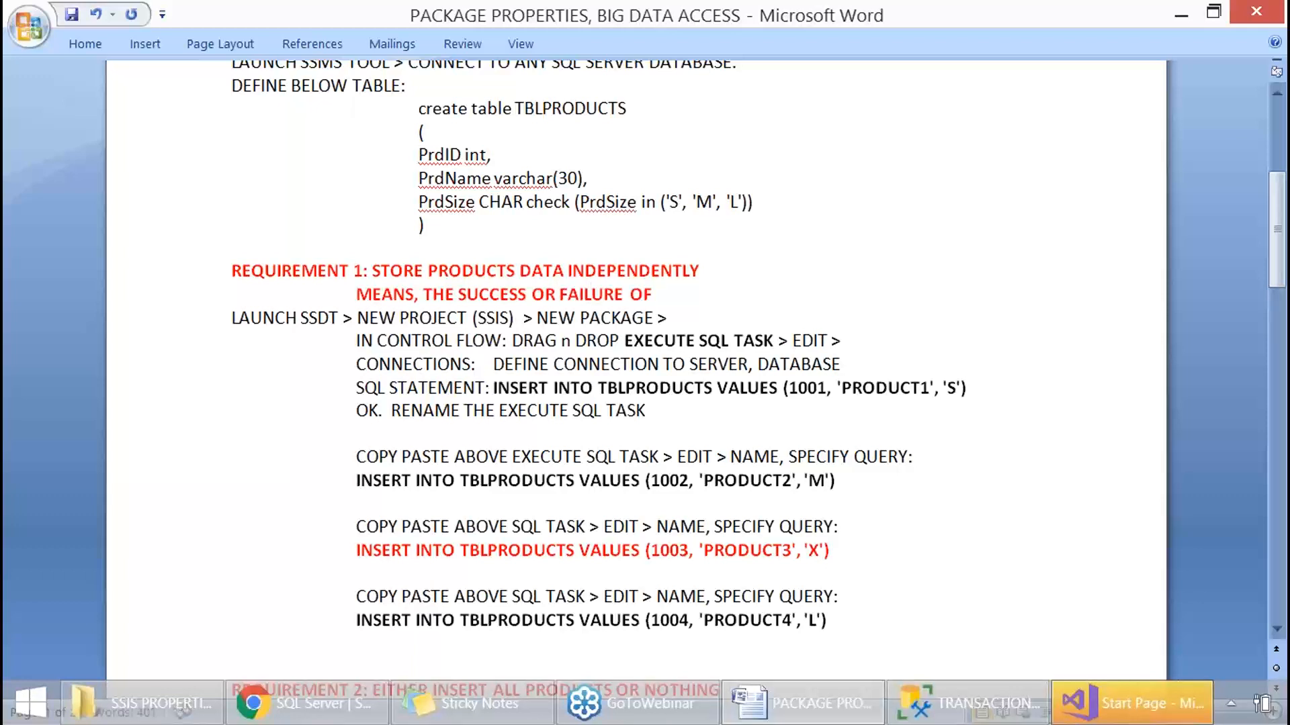
text( ONE INSERT WILL NOT IMPACT REMAINIG)
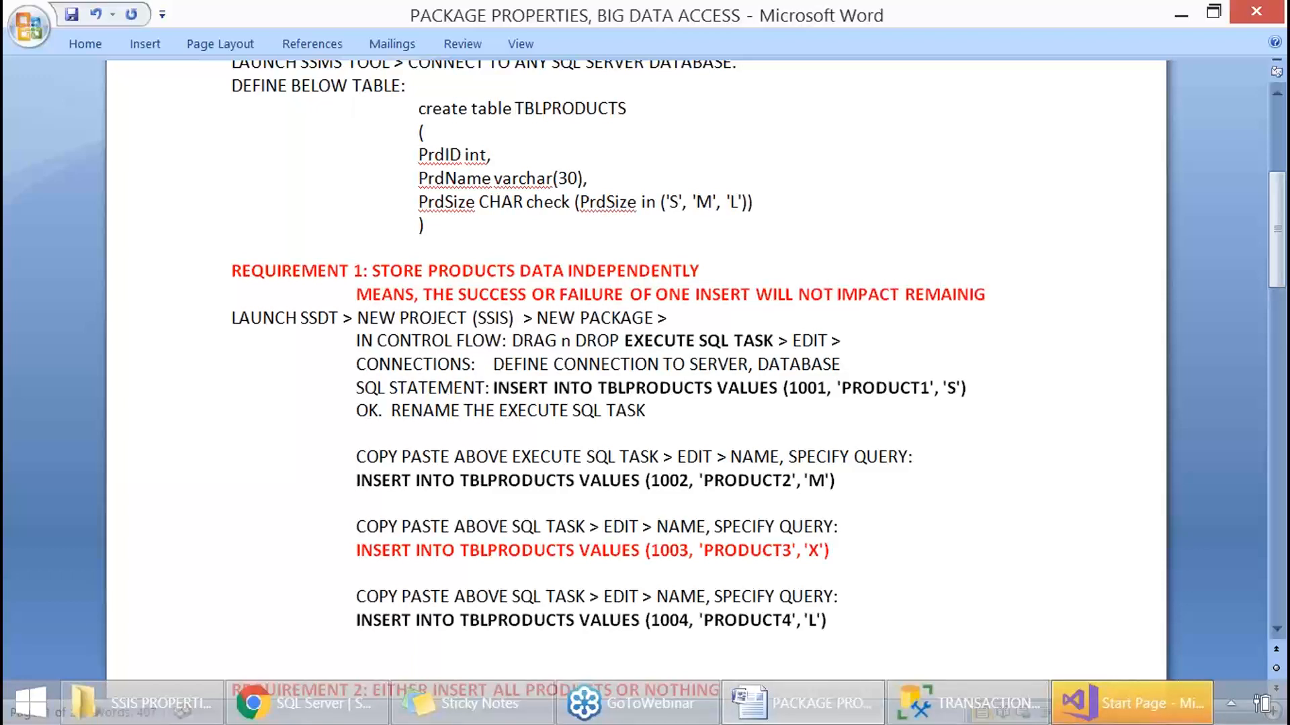
text(NSERTS)
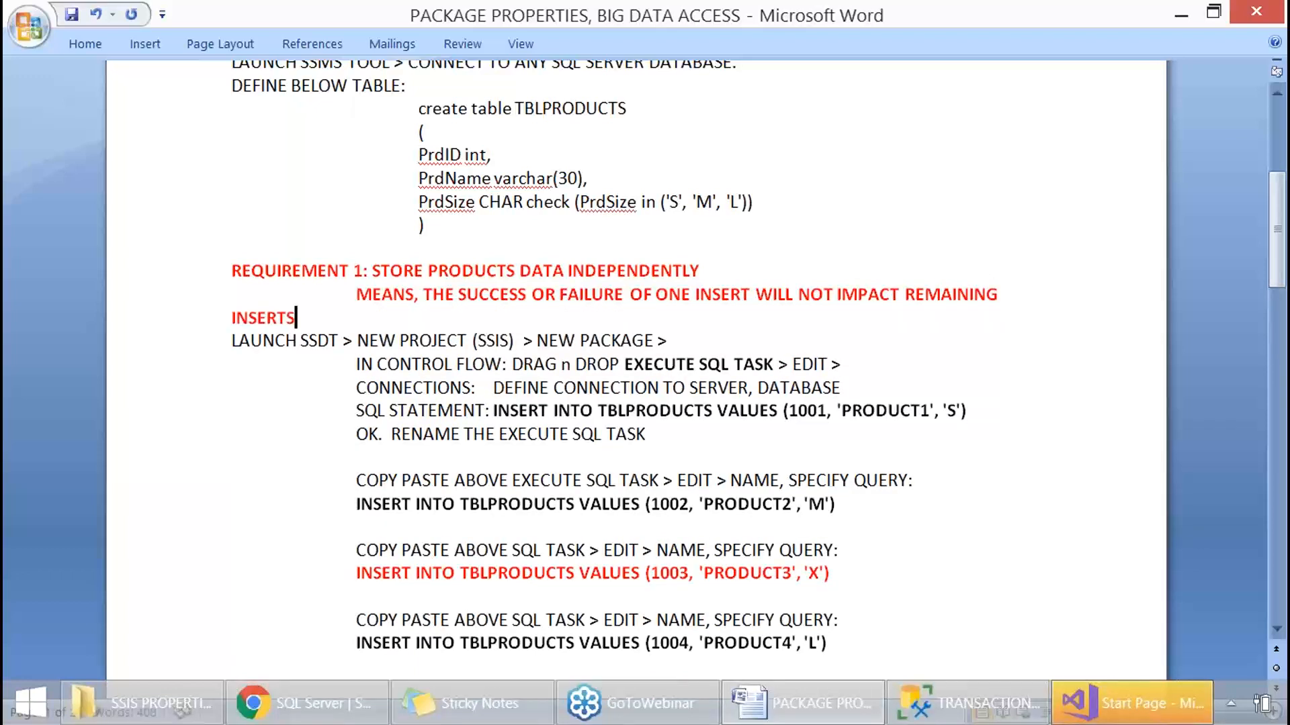
double_click(443, 294)
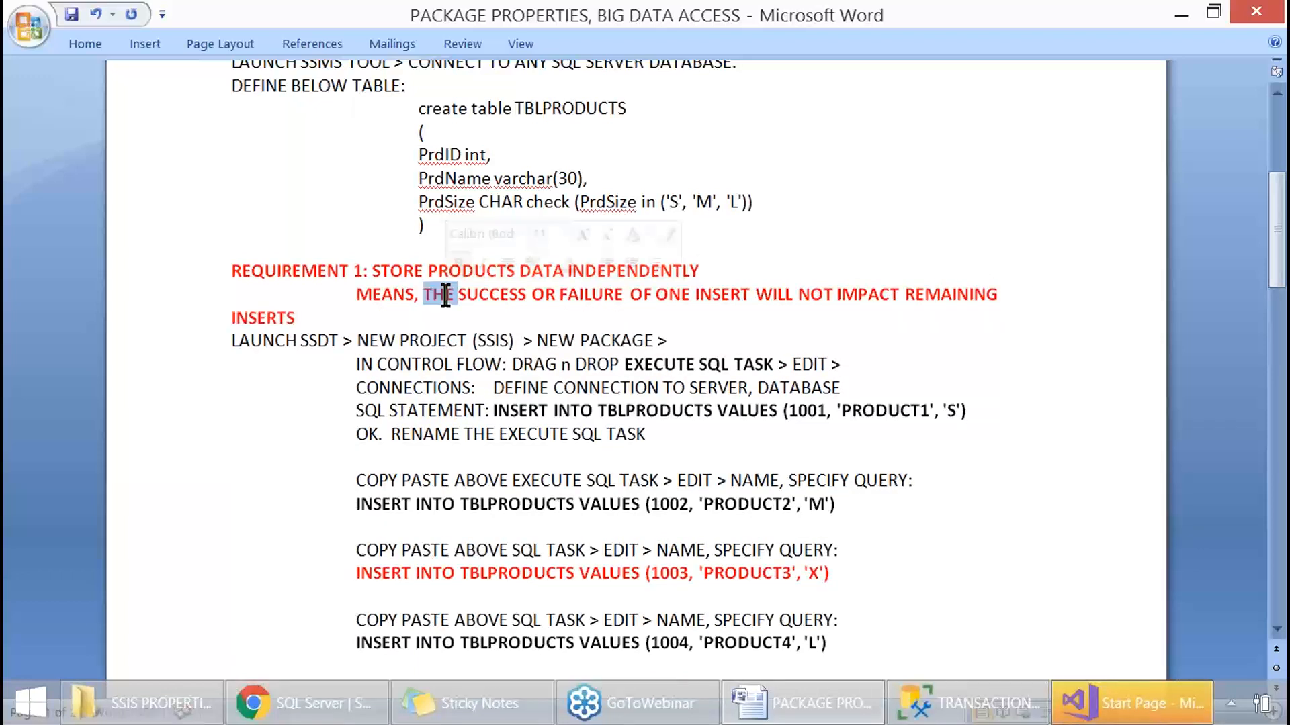
key(Delete)
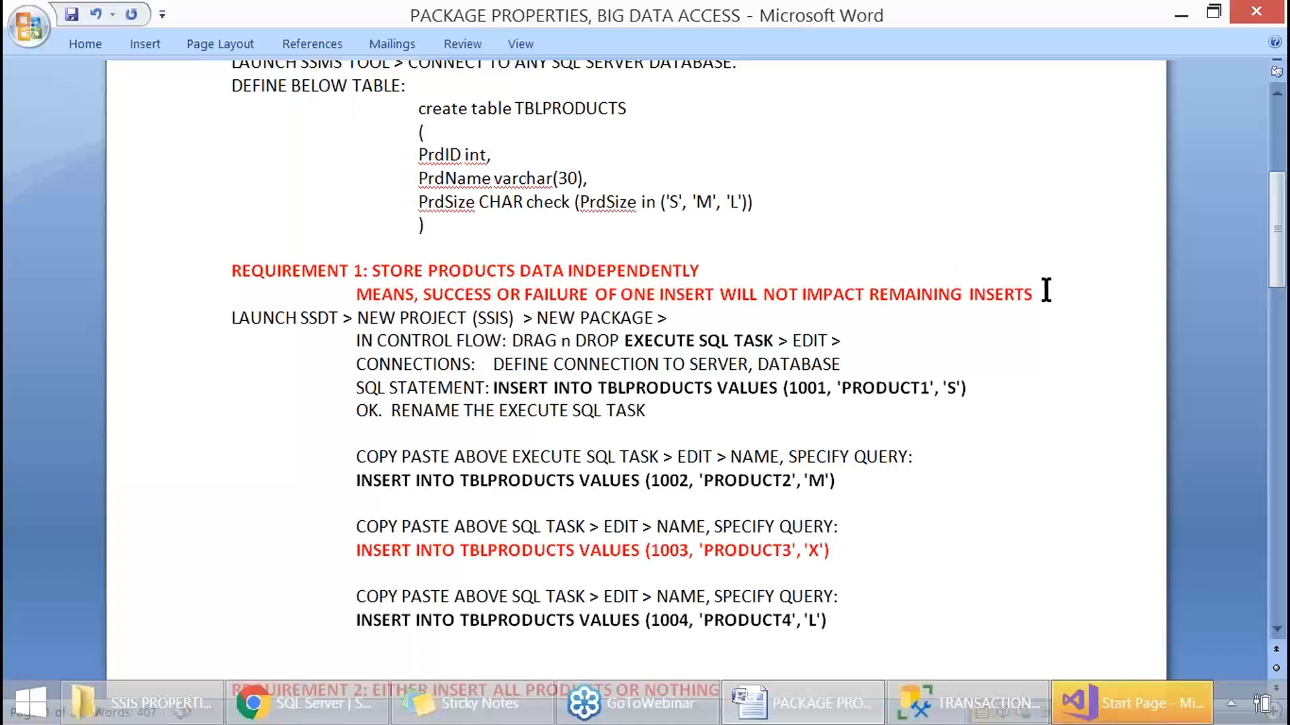
Remove the bold from the "MEANS, SUCCESS OR FAILURE" line and add a blank line below it.
drag(1046, 293, 178, 301)
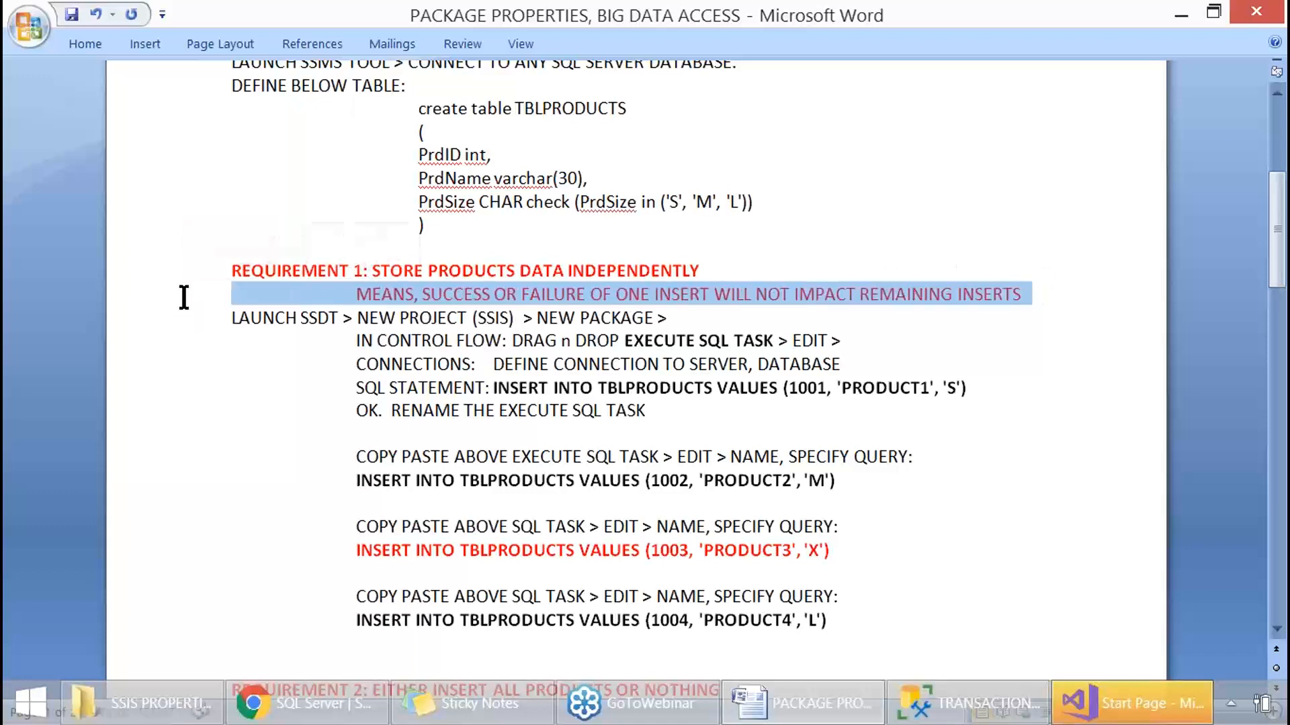
click(423, 364)
double_click(1024, 295)
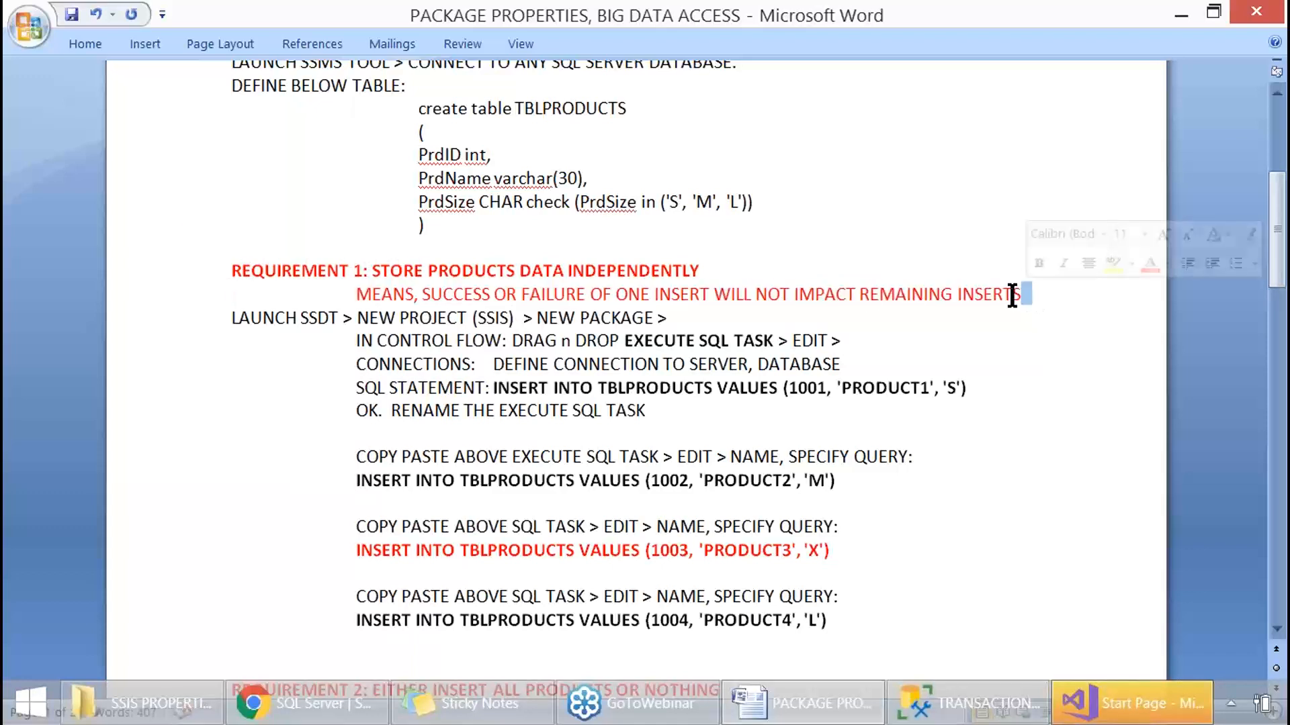
key(Right)
key(Return)
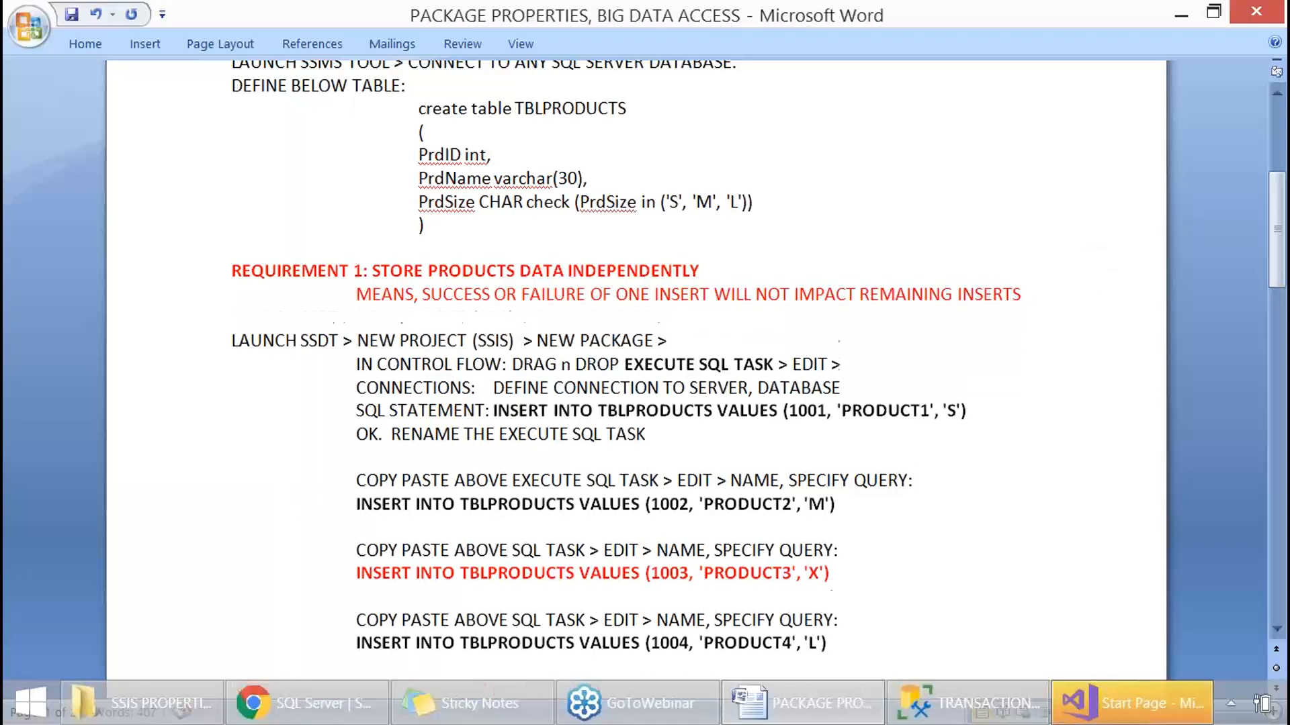
Review the instructions for launching SSMS and defining the TBLPRODUCTS table above Requirement 1.
scroll(356, 330, up, 2)
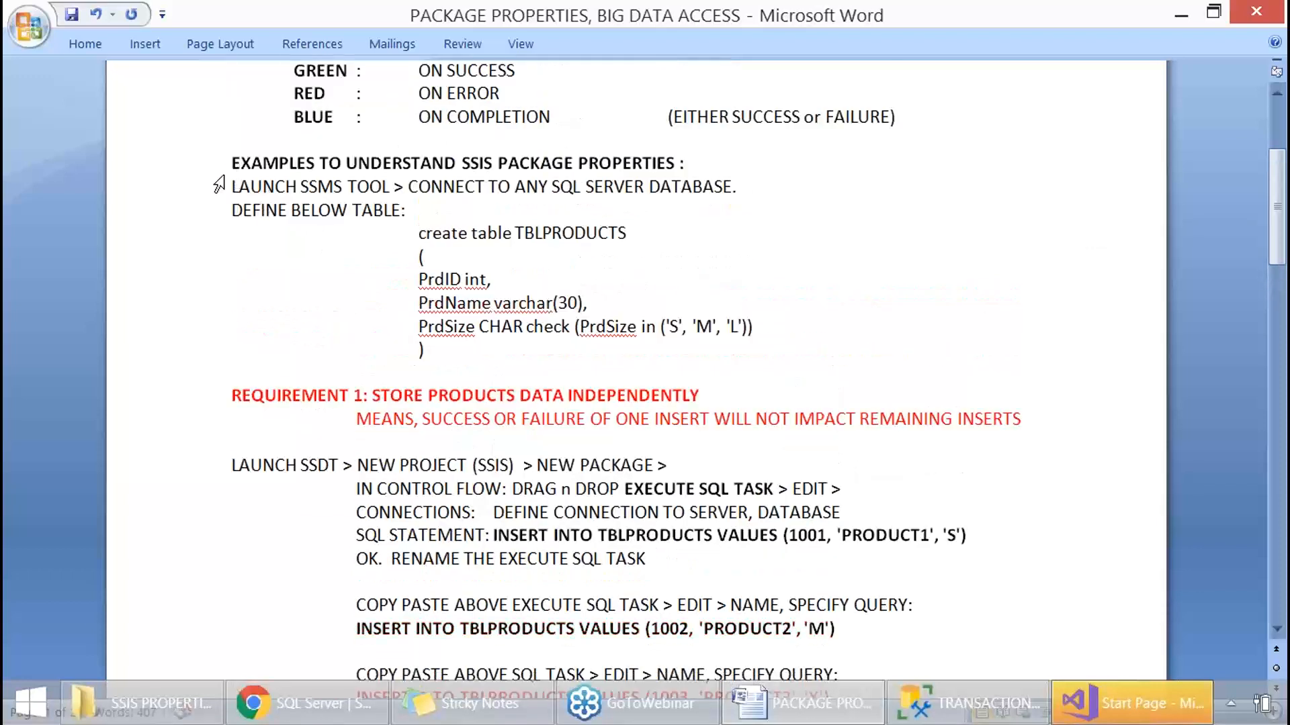
drag(215, 183, 224, 363)
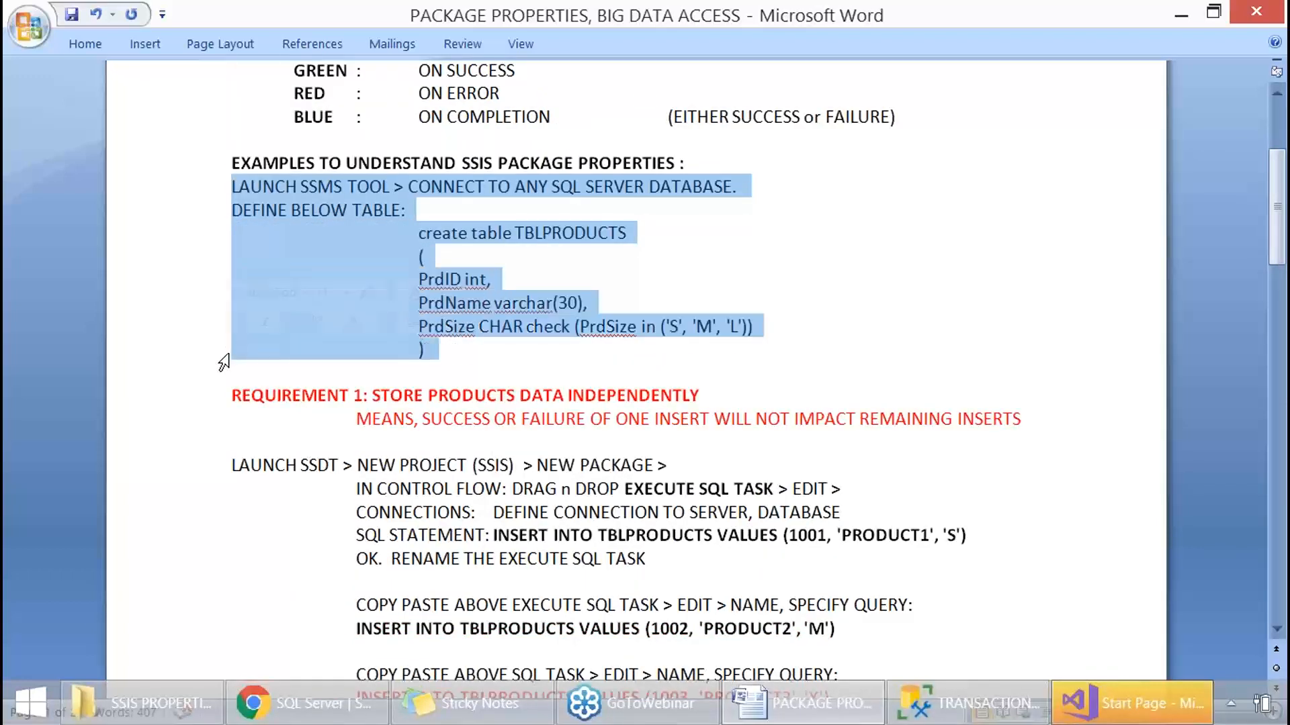
scroll(376, 349, down, 2)
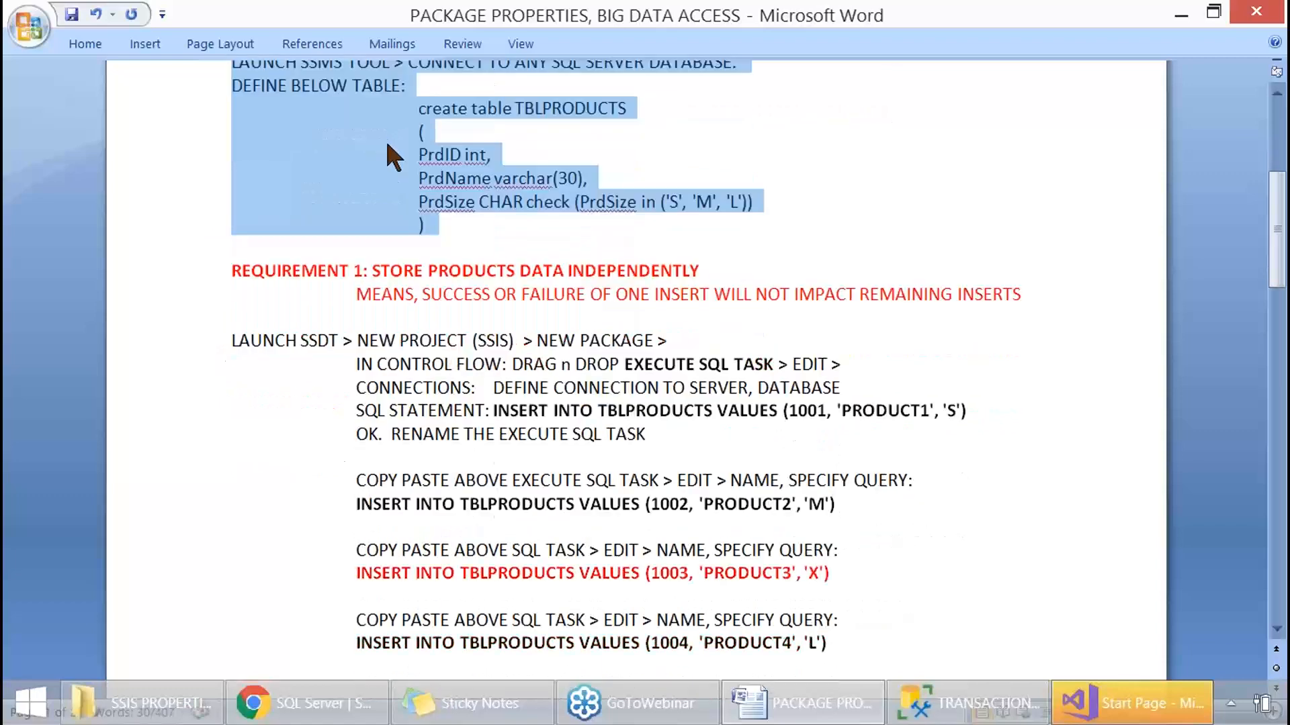
scroll(388, 145, up, 1)
key(Print)
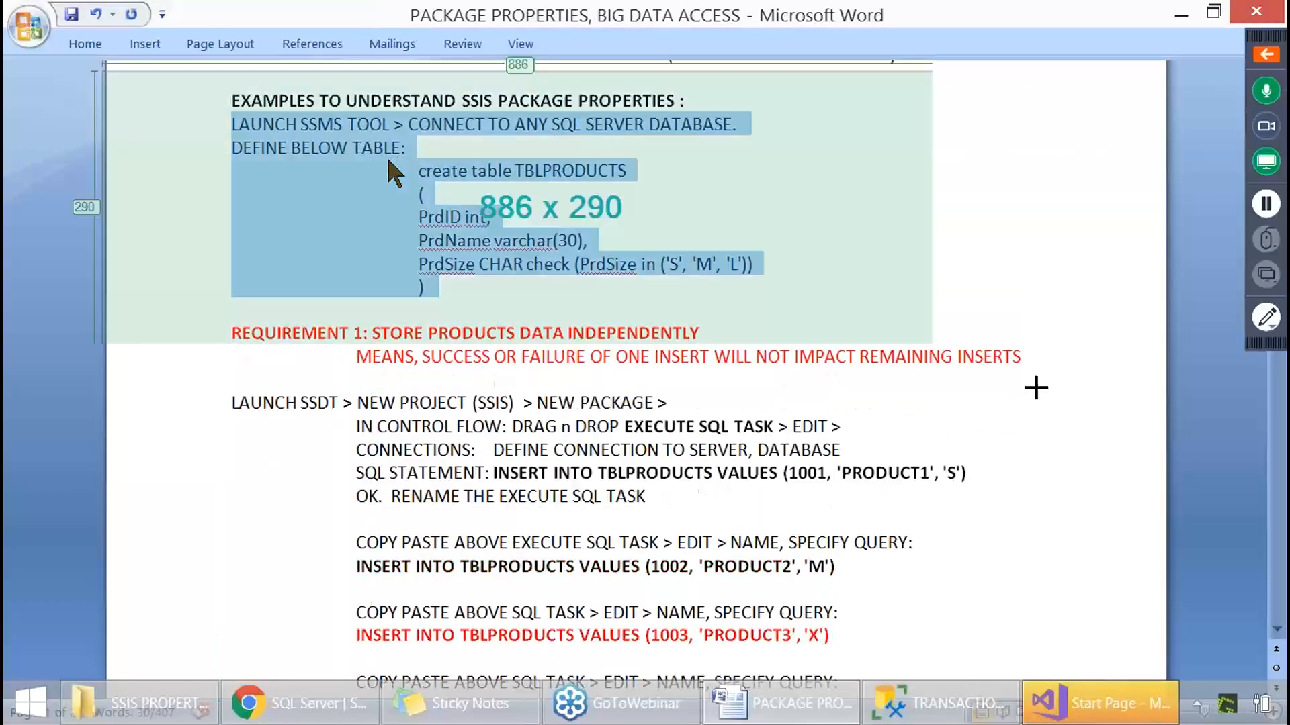
key(Escape)
Remove the indent before the "IN CONTROL FLOW" line under Requirement 1 and select its words "EXECUTE SQL TASK".
scroll(322, 239, down, 3)
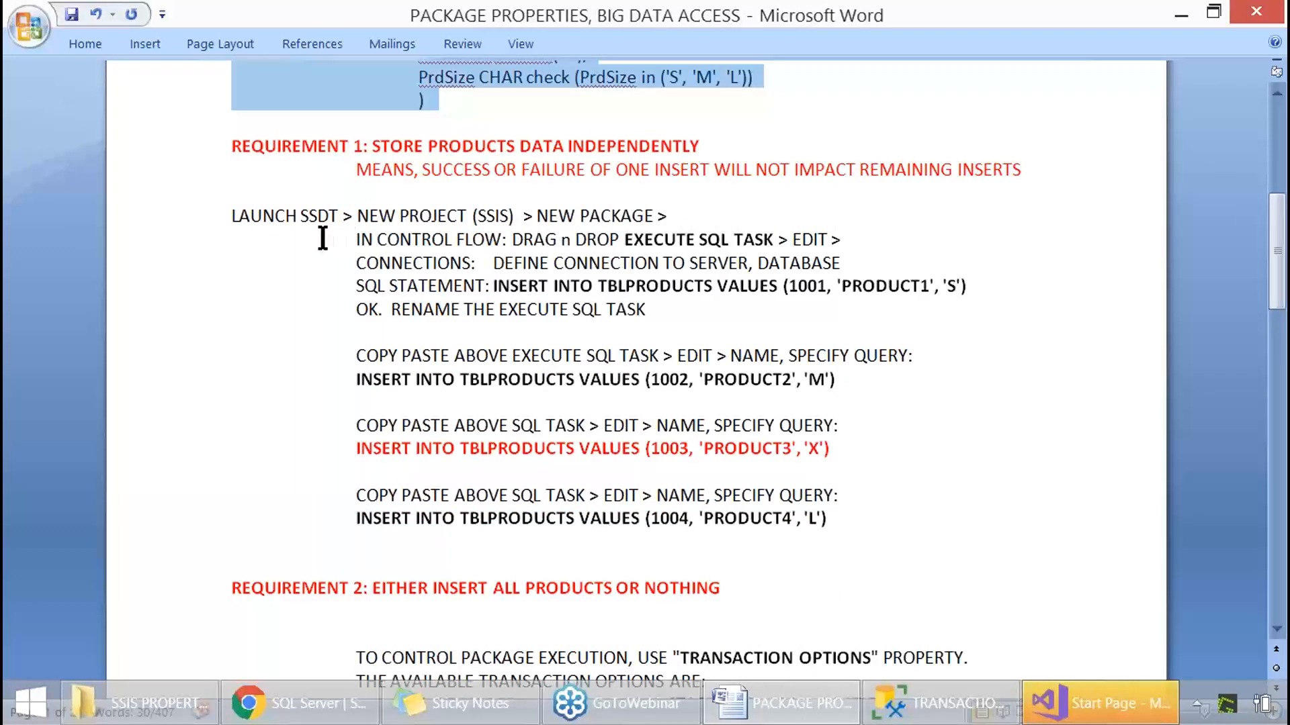
click(356, 240)
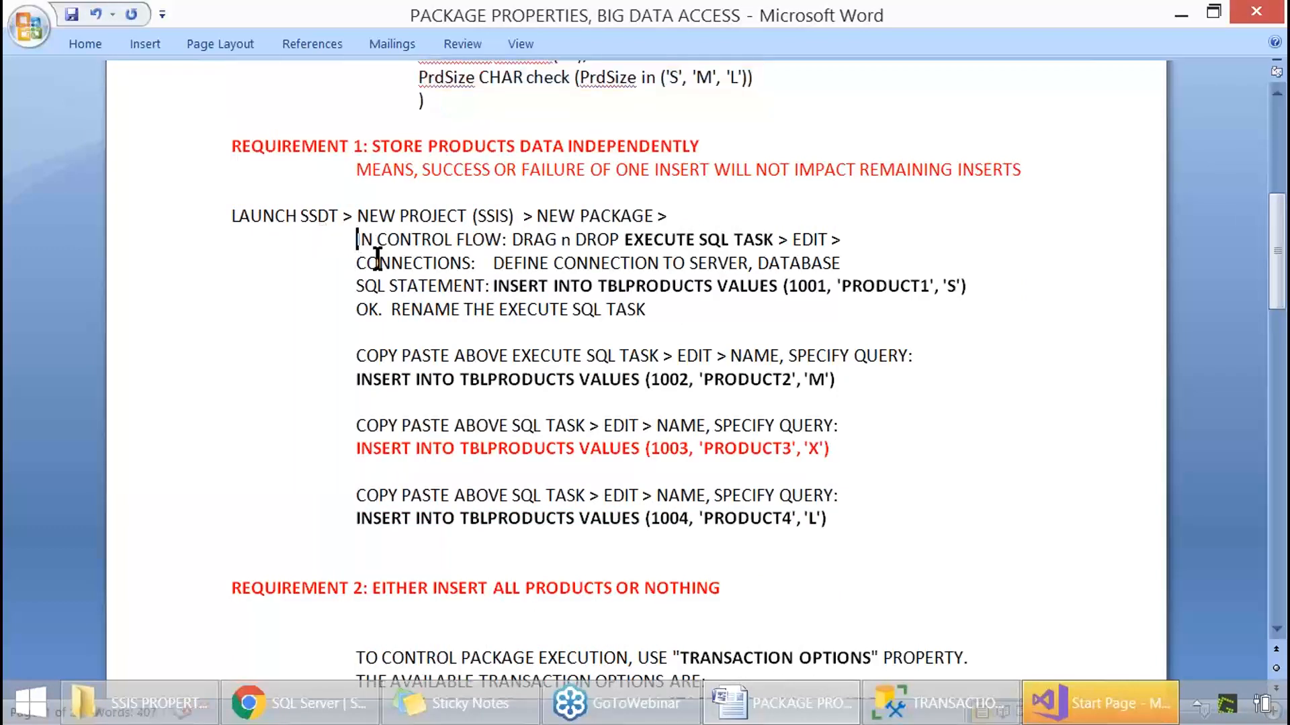
key(BackSpace)
key(BackSpace)
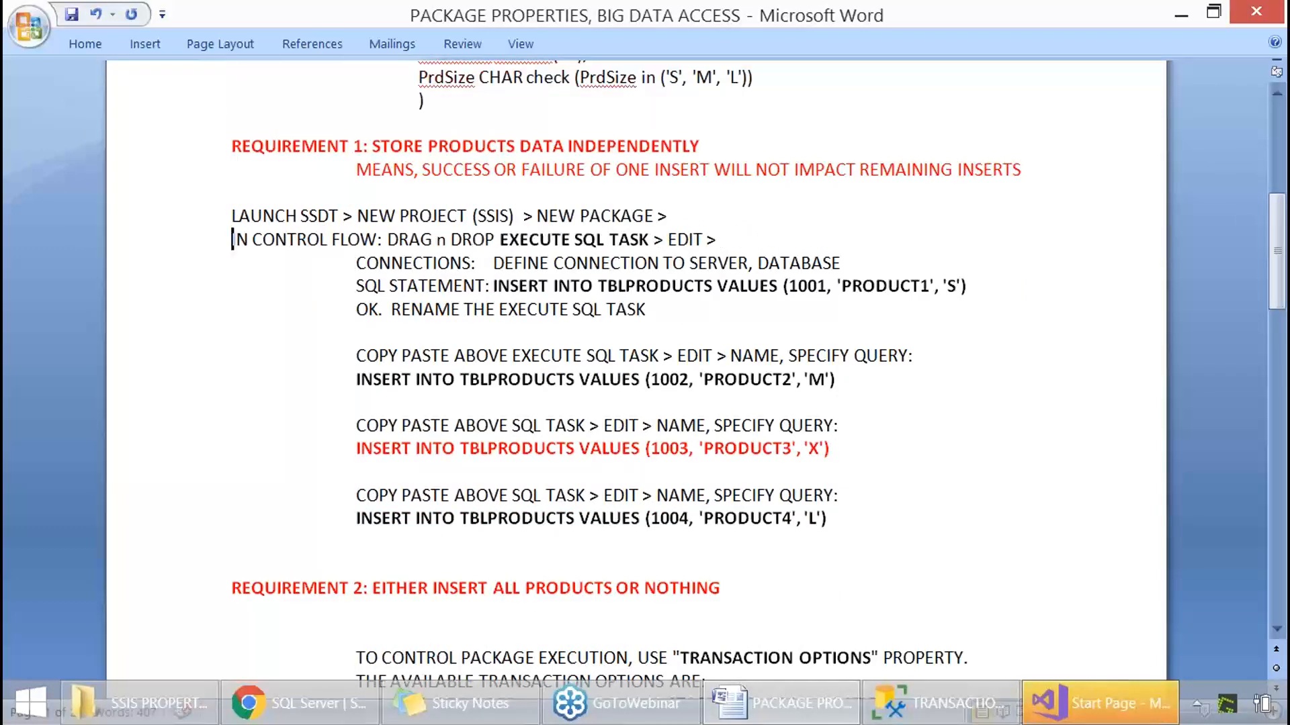
click(508, 240)
drag(560, 247, 635, 250)
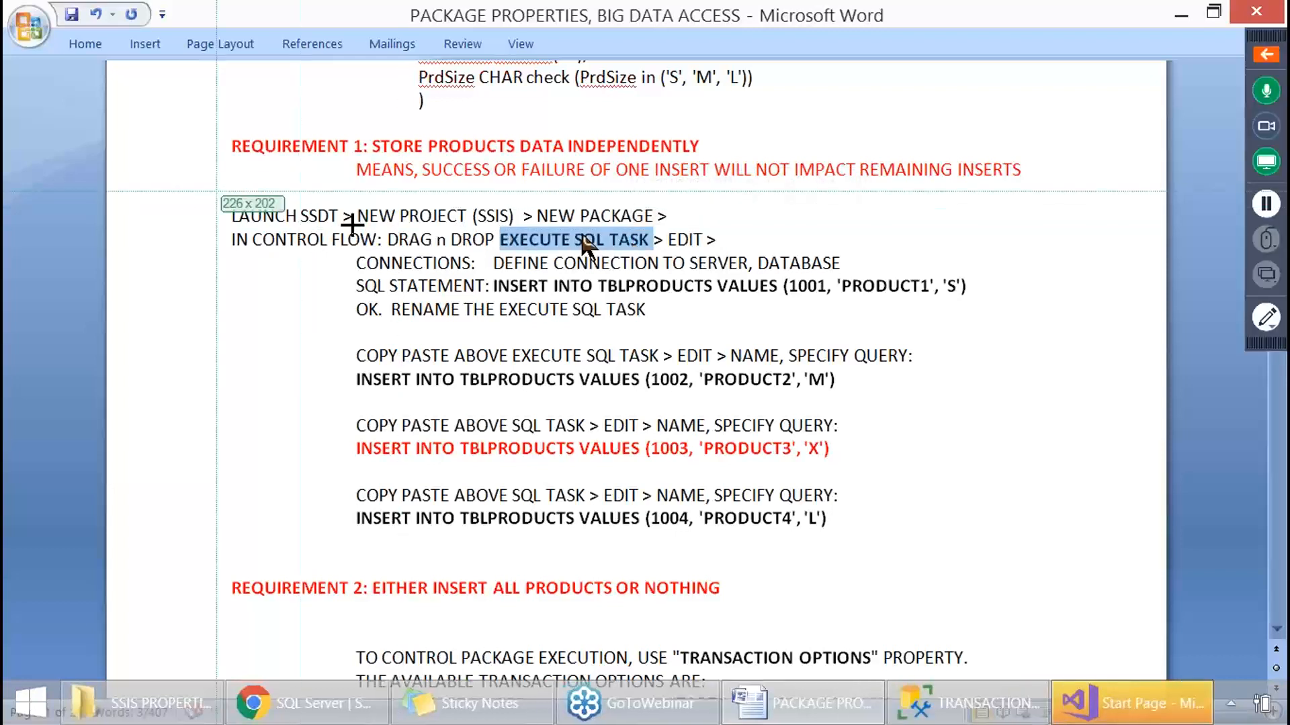
drag(191, 196, 743, 275)
Switch to Visual Studio and start a new project from the Integration Services Project template.
click(1127, 703)
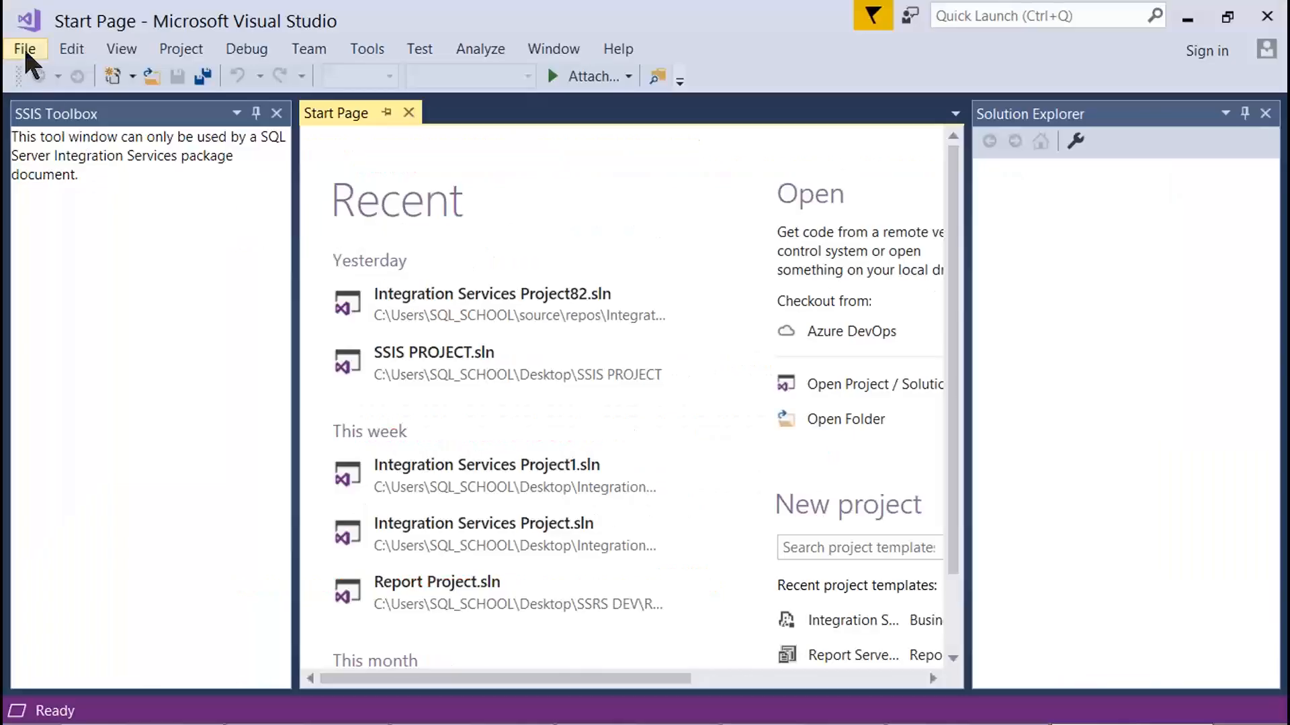
click(24, 49)
mouse_move(76, 71)
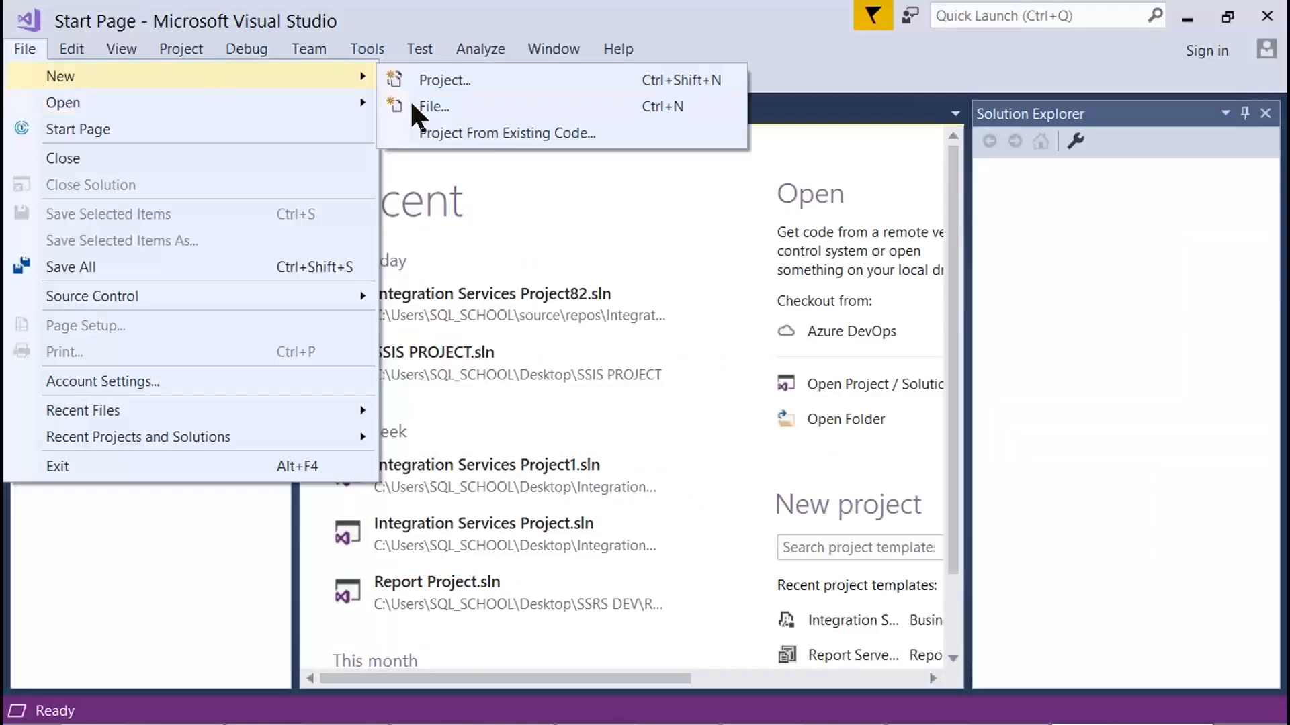
click(436, 82)
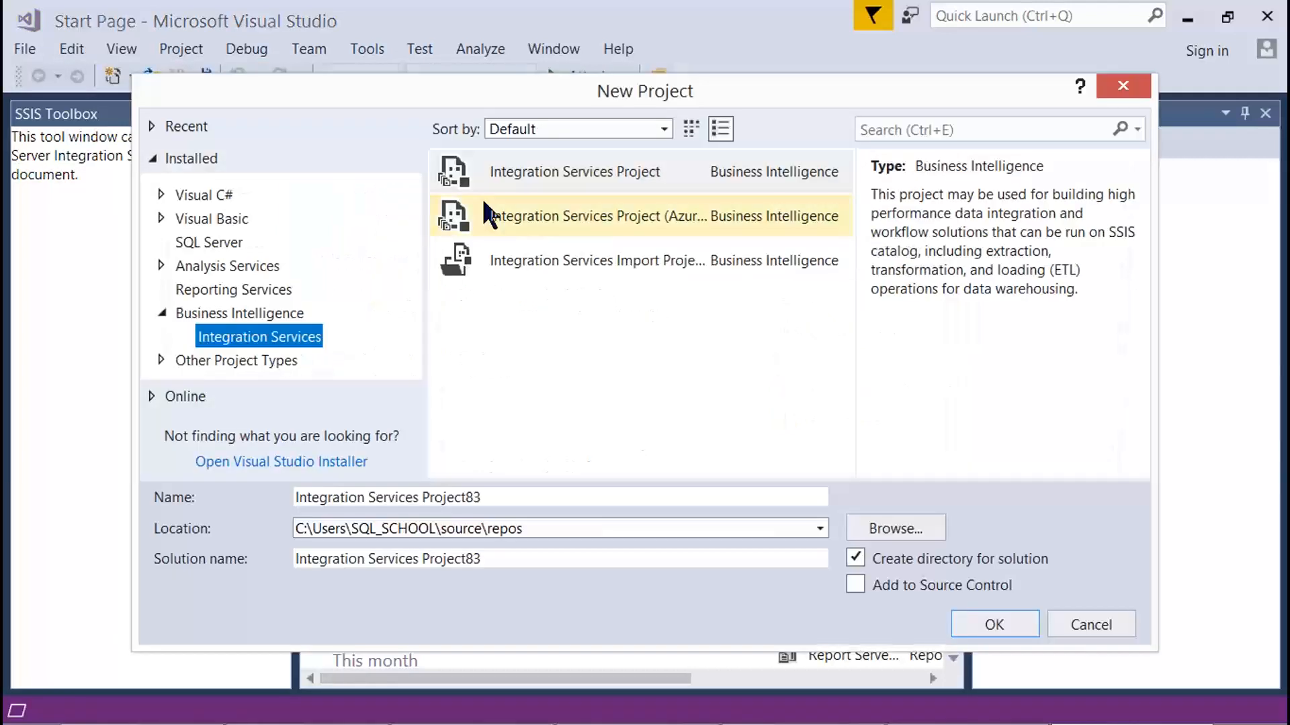
click(463, 172)
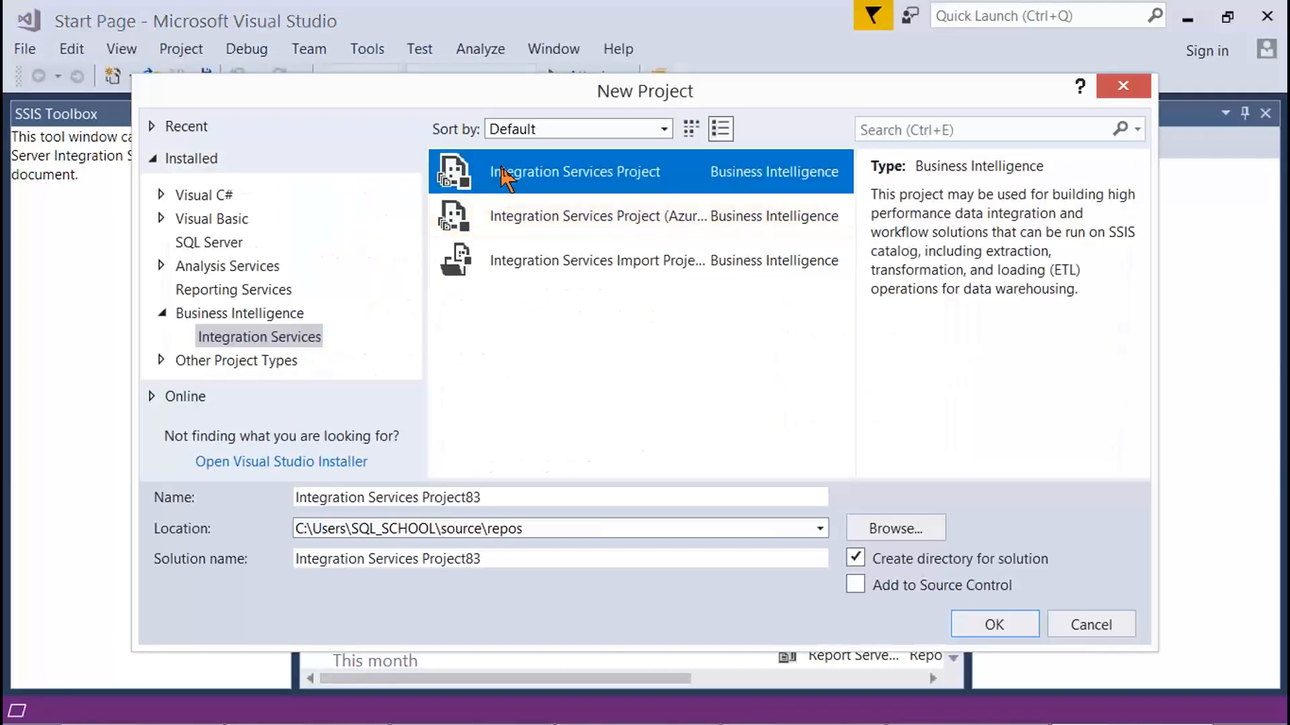
Set the project location to the Desktop's SSIS Package Properties folder and create the project as "Integration Services Project".
click(900, 525)
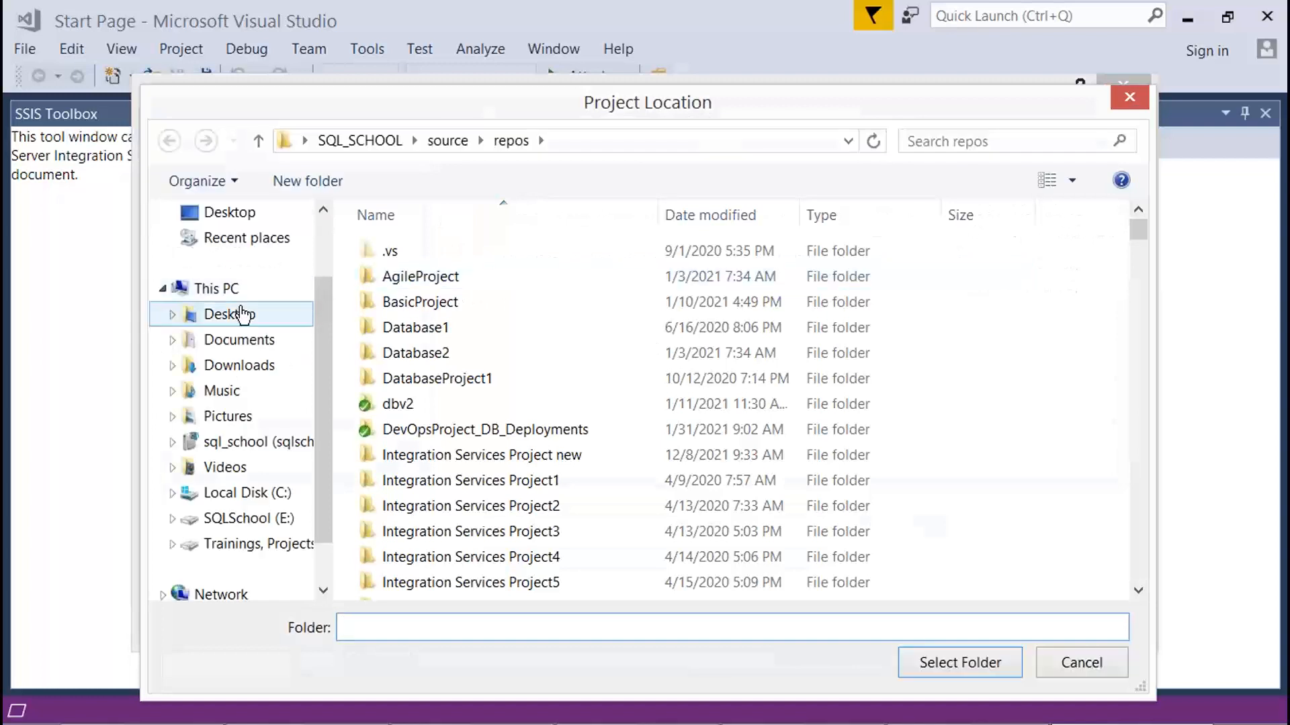
click(242, 314)
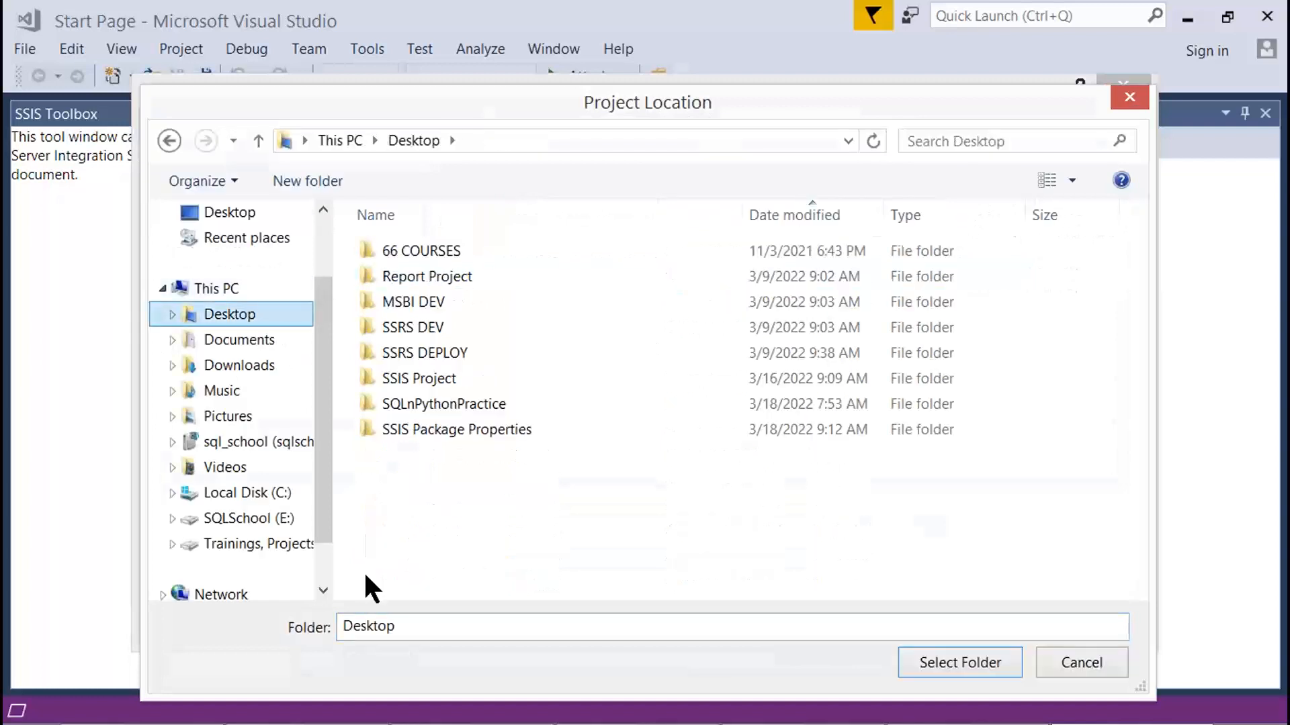
click(313, 178)
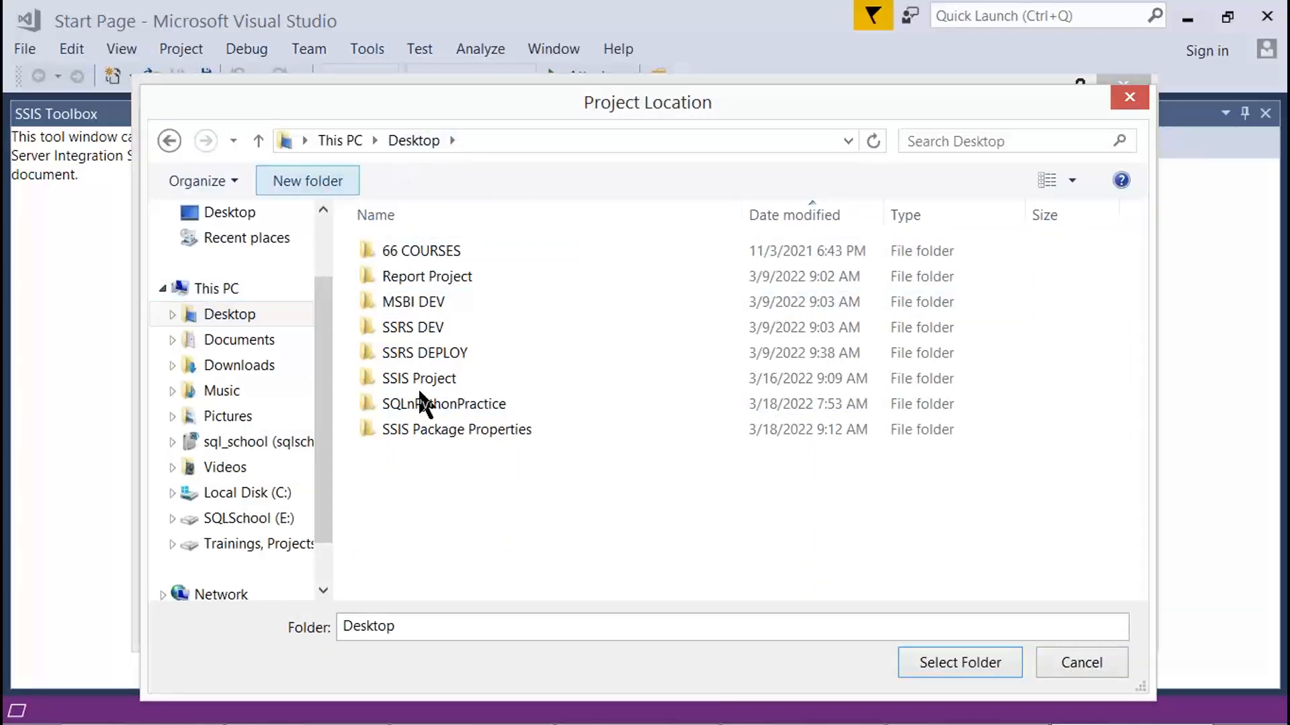
click(433, 432)
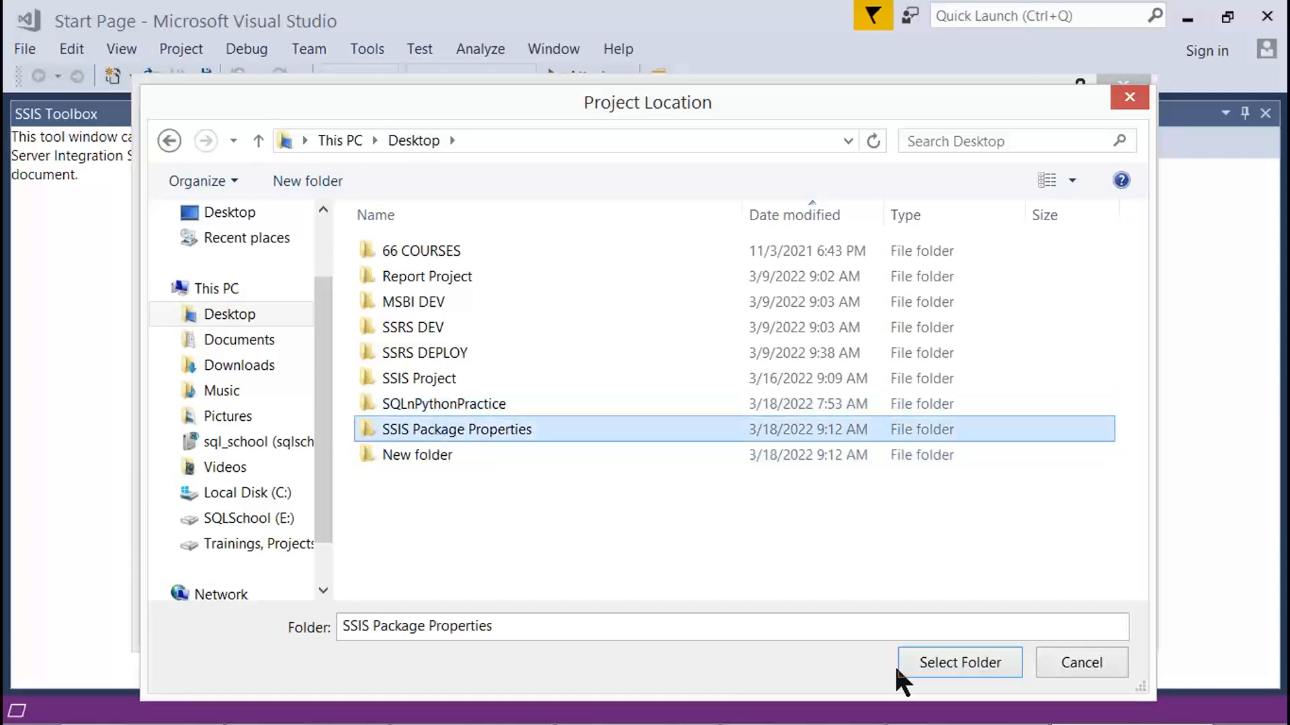
click(951, 662)
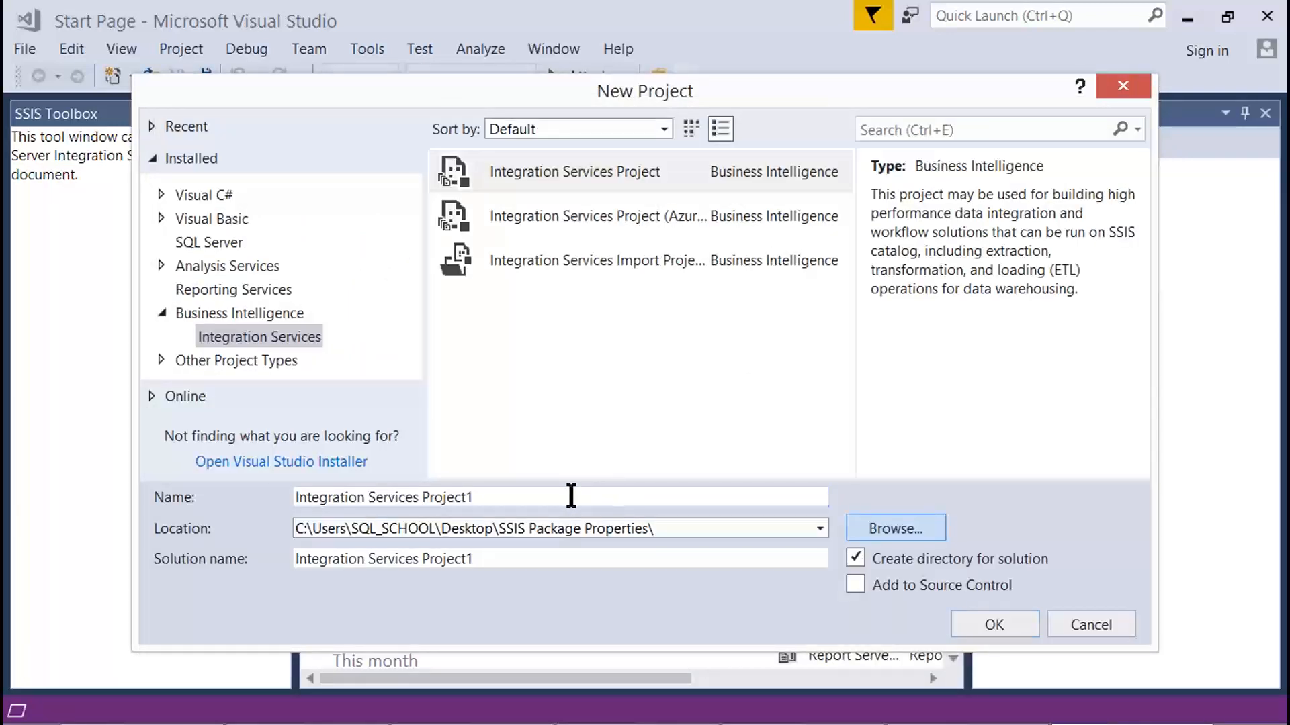
click(571, 496)
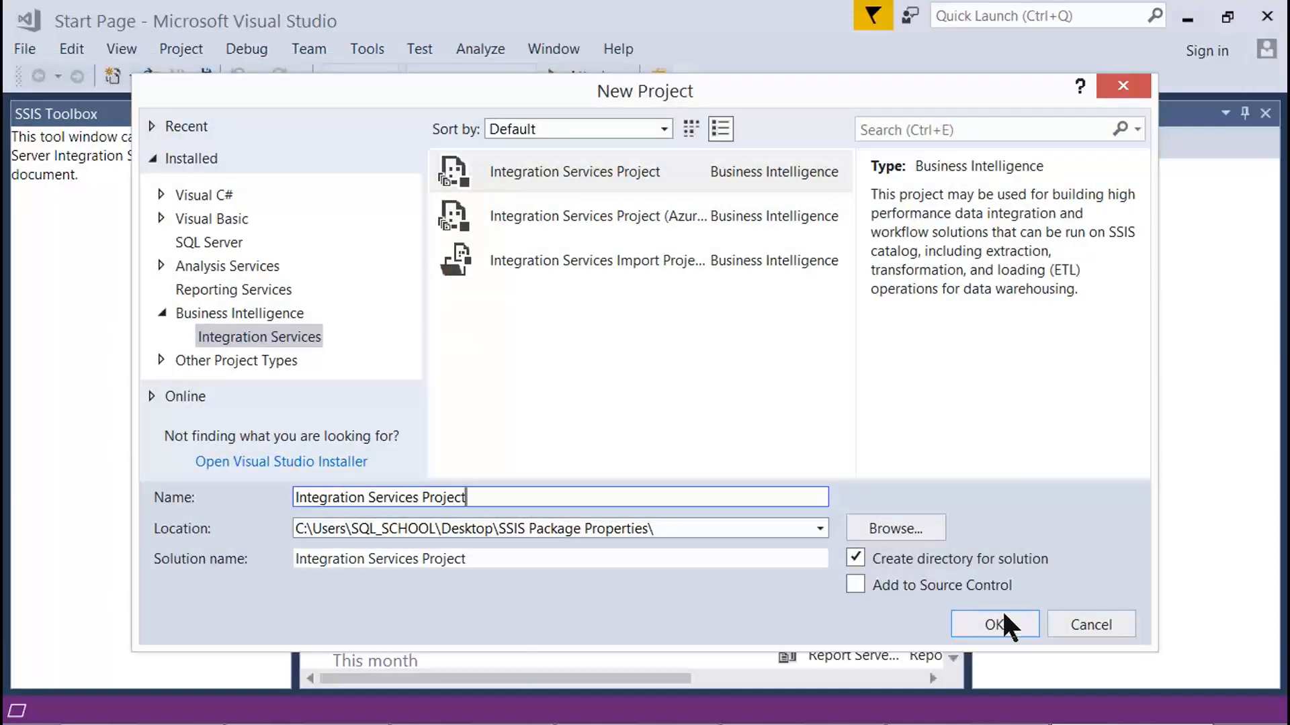
click(1000, 621)
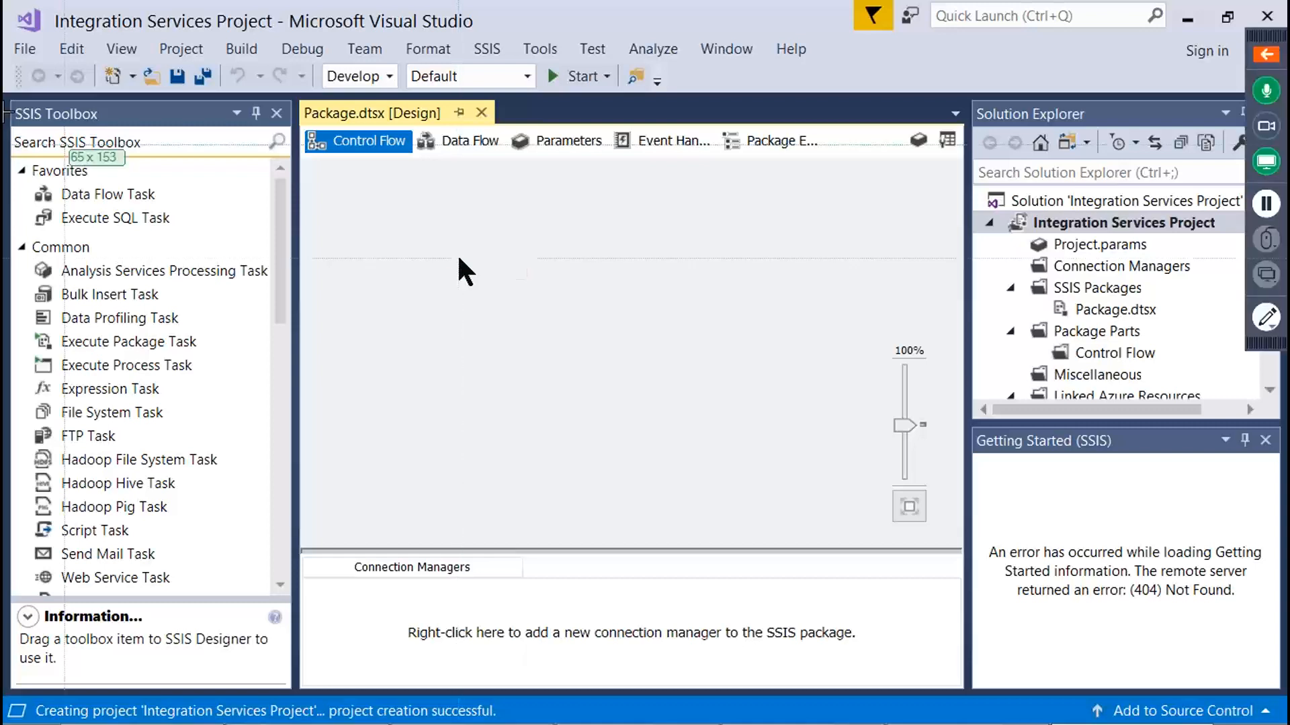
Close the Getting Started pane and narrow the SSIS Toolbox slightly.
drag(561, 152, 1223, 495)
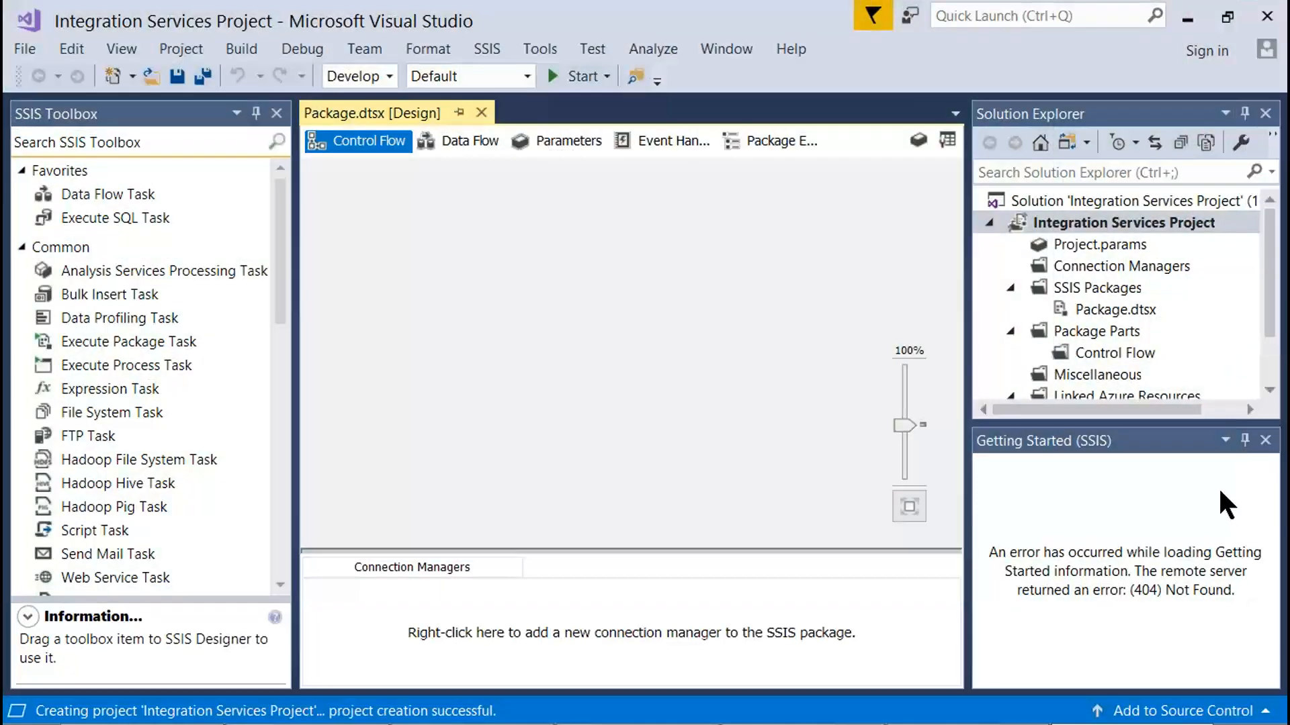
click(1265, 441)
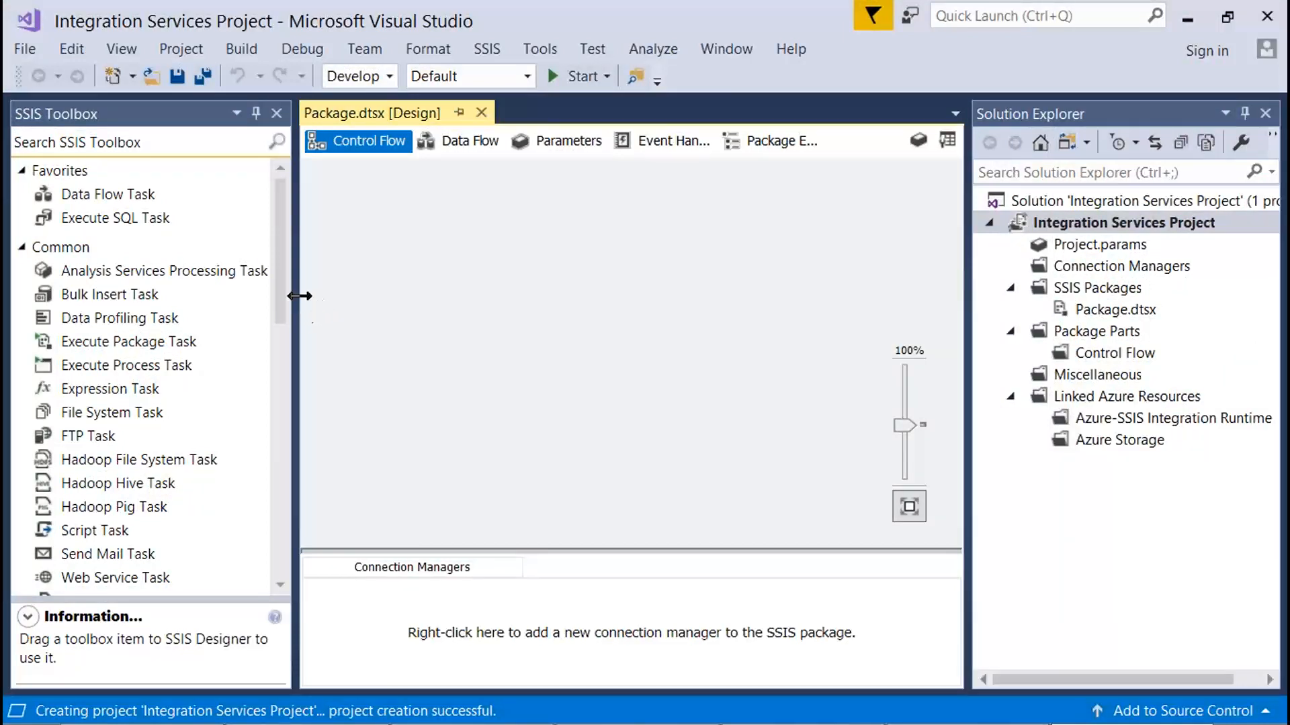
drag(289, 296, 270, 295)
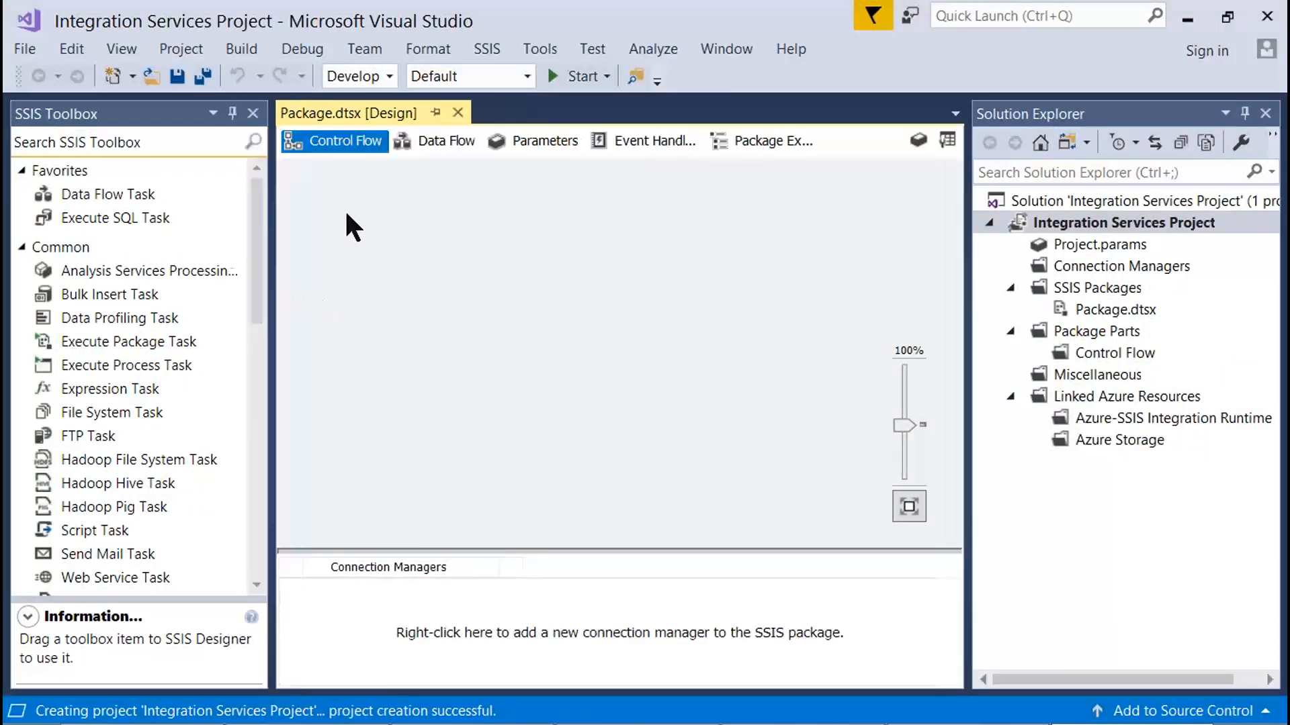
Add an Execute SQL Task to the package's control flow, capturing screenshots of the design surface before and after.
key(Print)
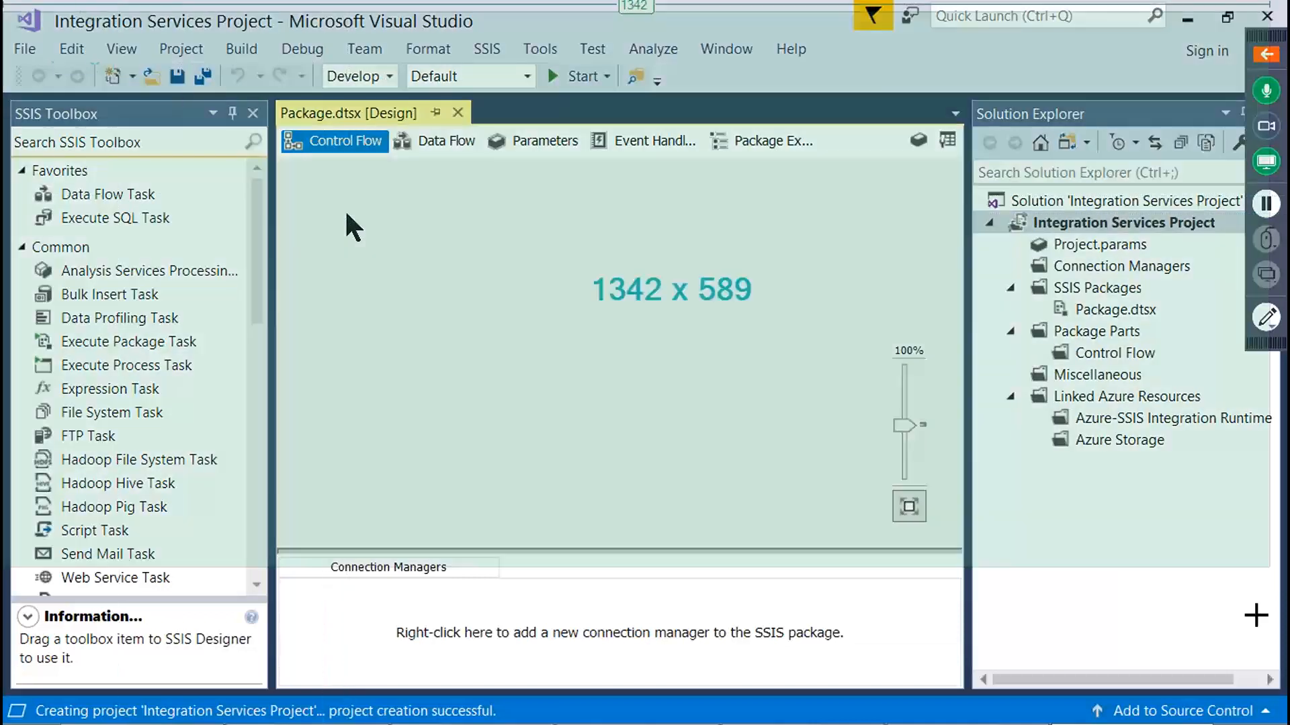
click(338, 228)
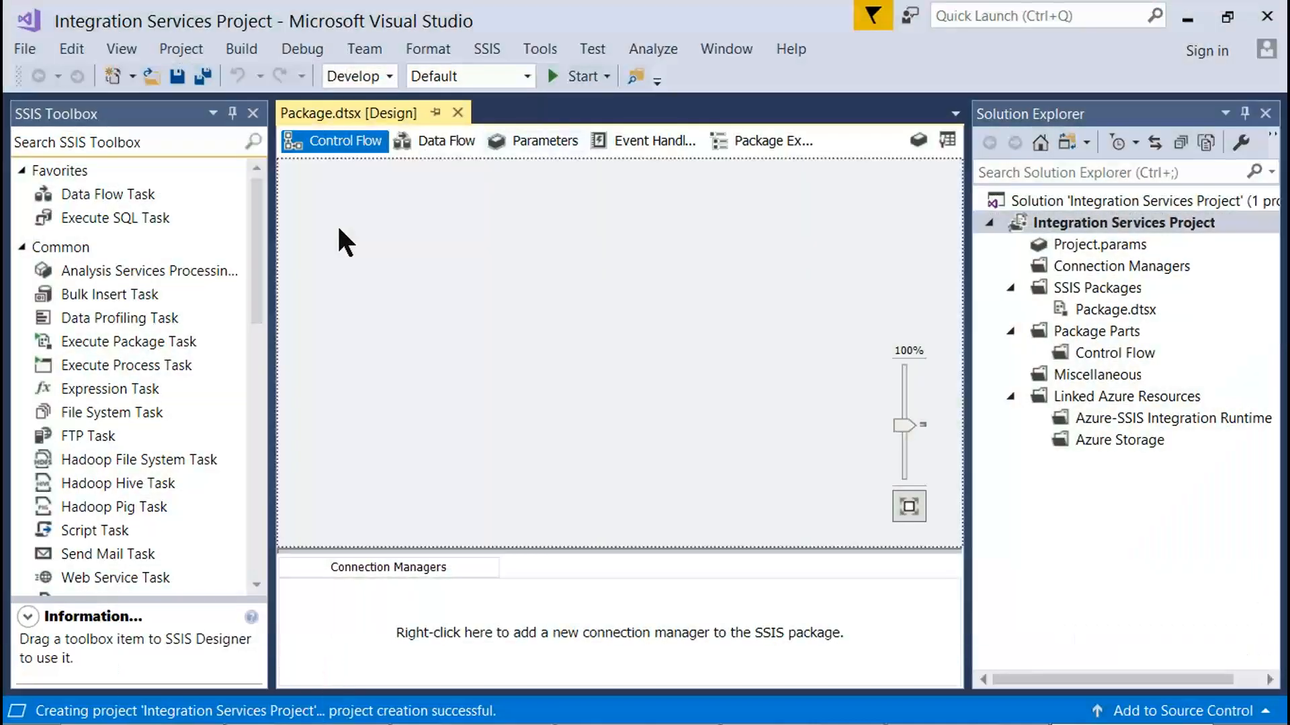
click(112, 195)
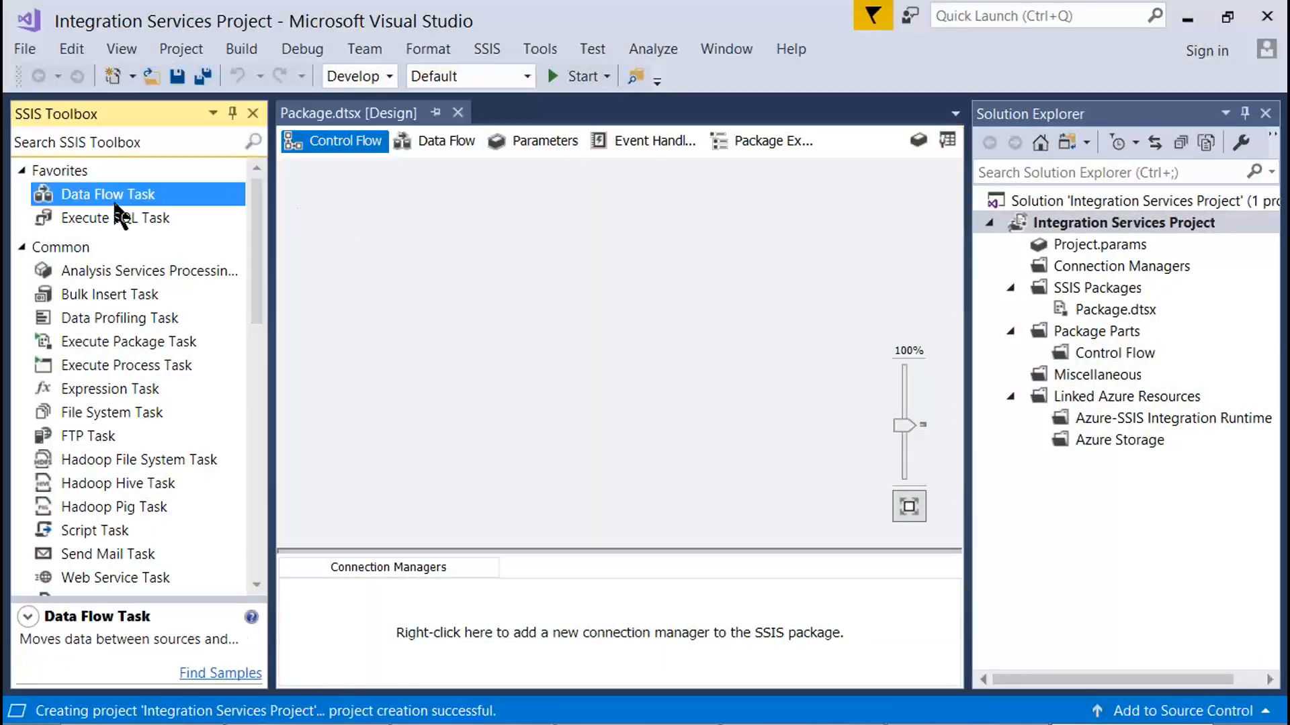
drag(94, 216, 374, 274)
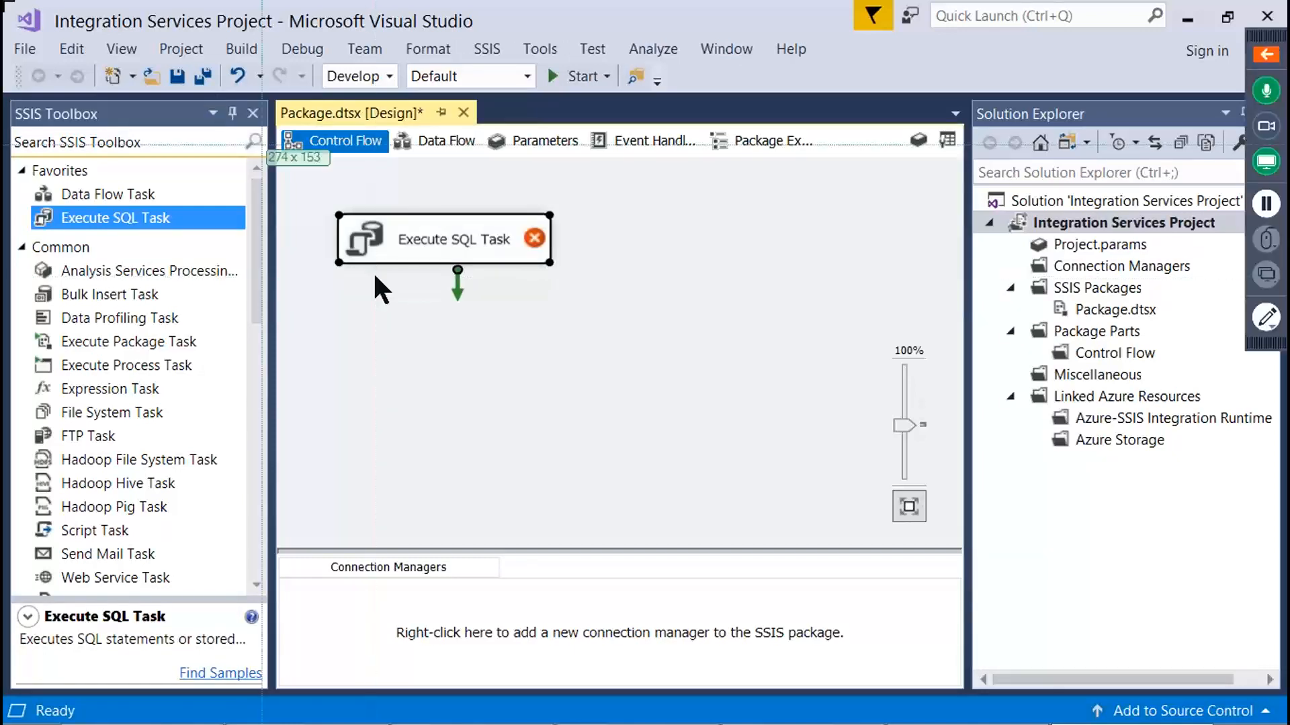
drag(255, 155, 934, 333)
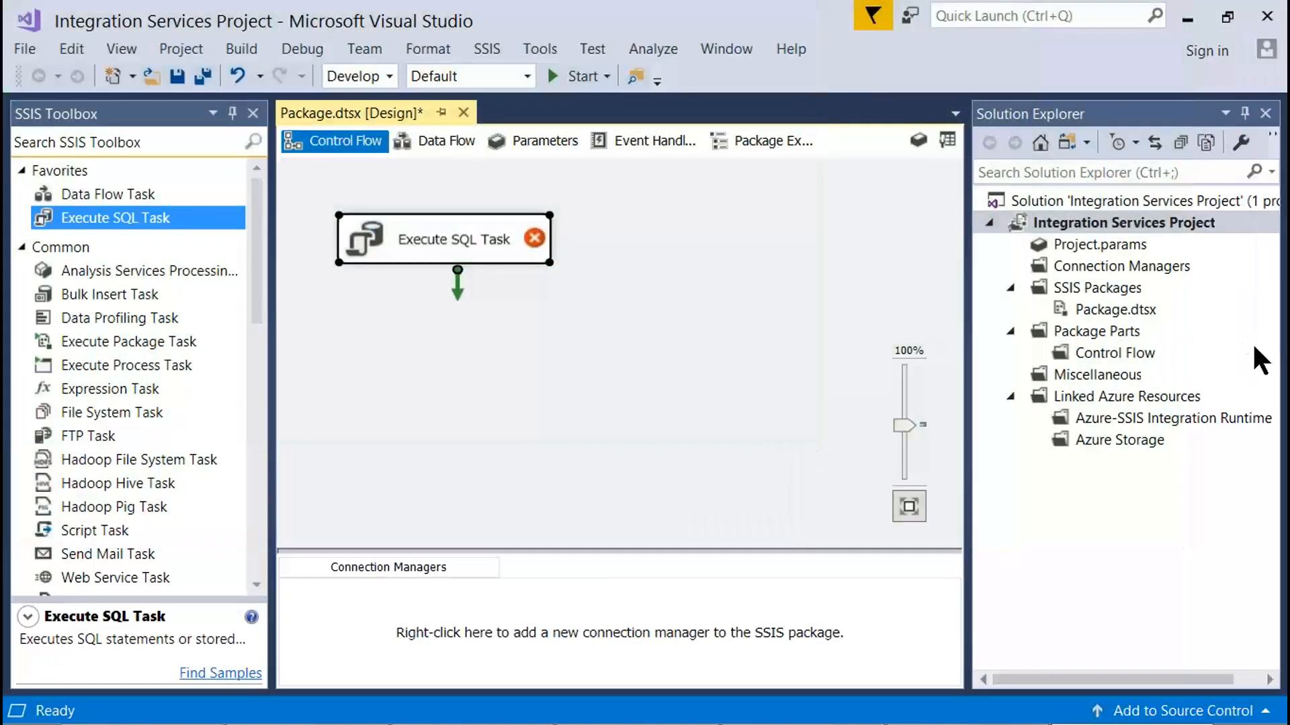
Switch to the Word notes and remove the indent before the "CONNECTIONS" line under Requirement 1.
click(826, 703)
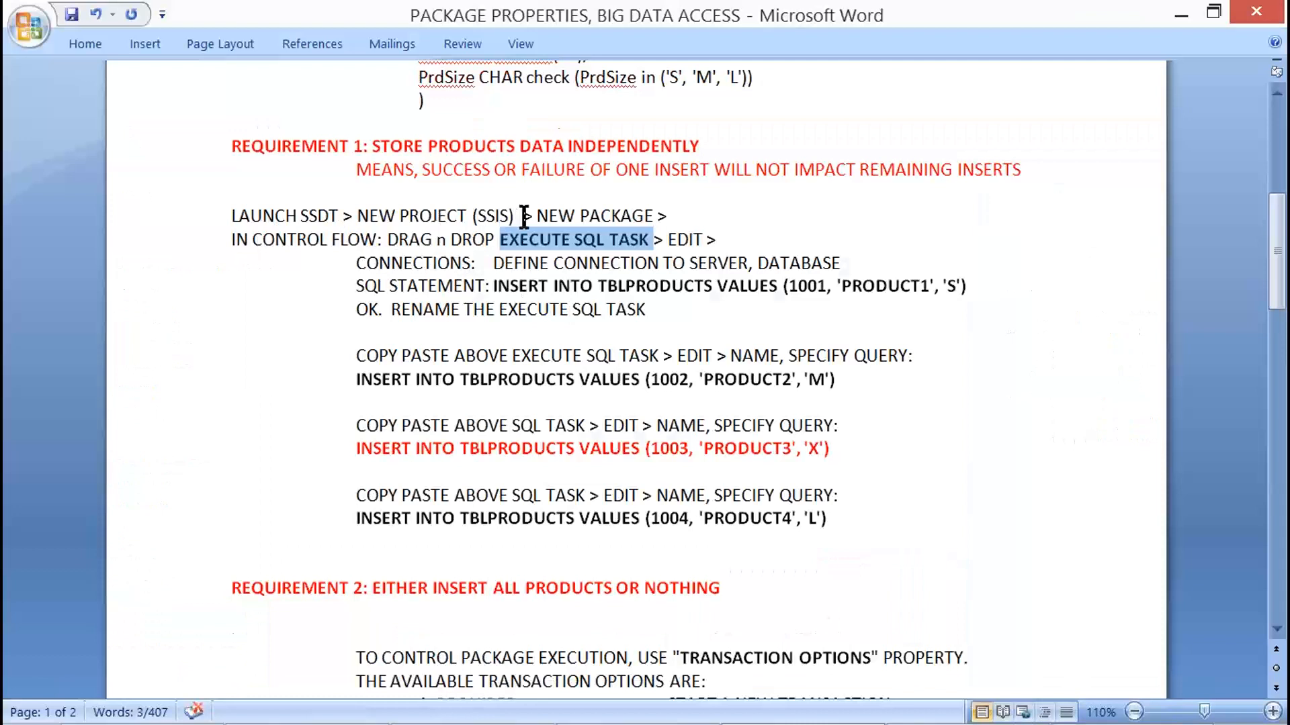
drag(508, 217, 531, 217)
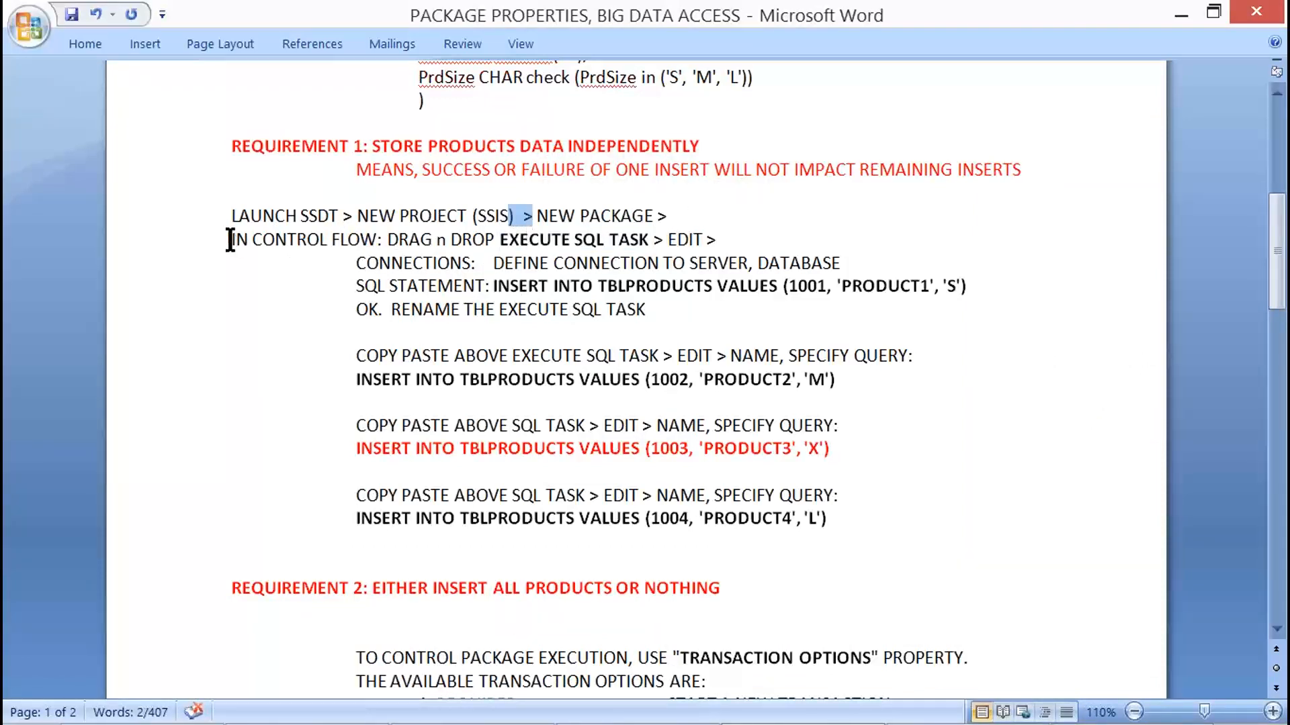
drag(231, 240, 655, 240)
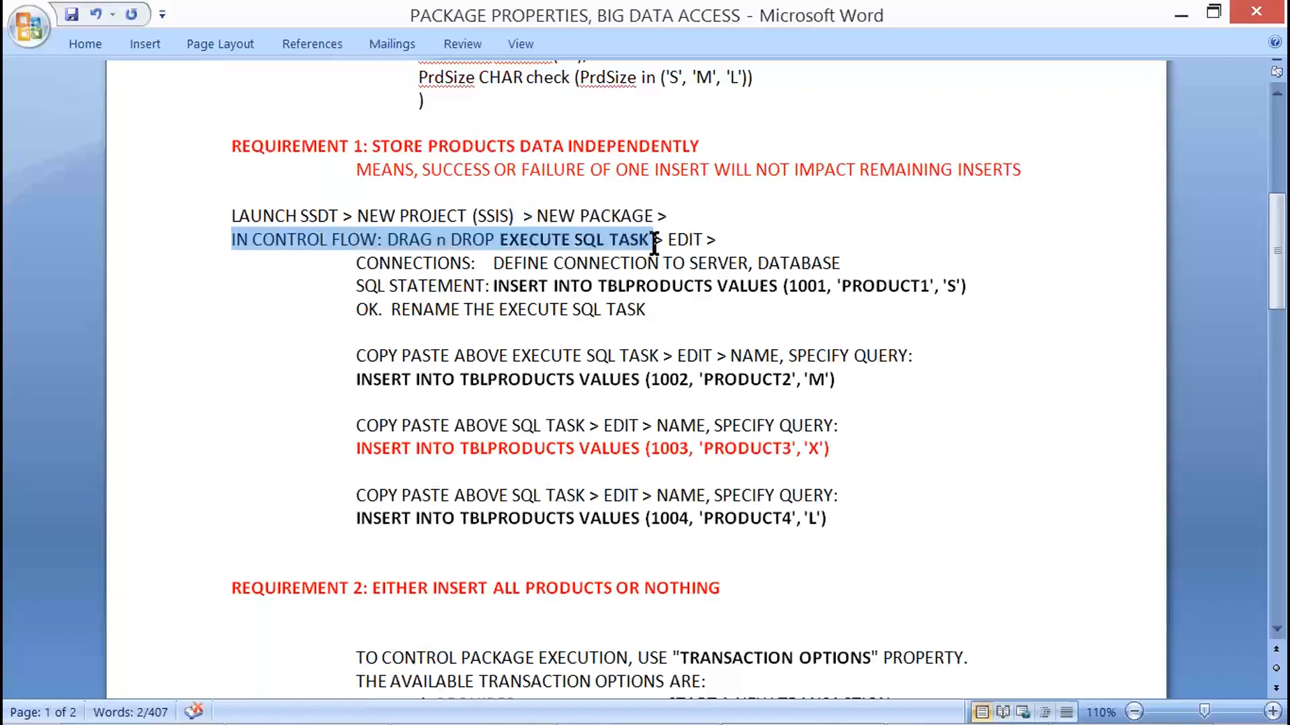
click(355, 263)
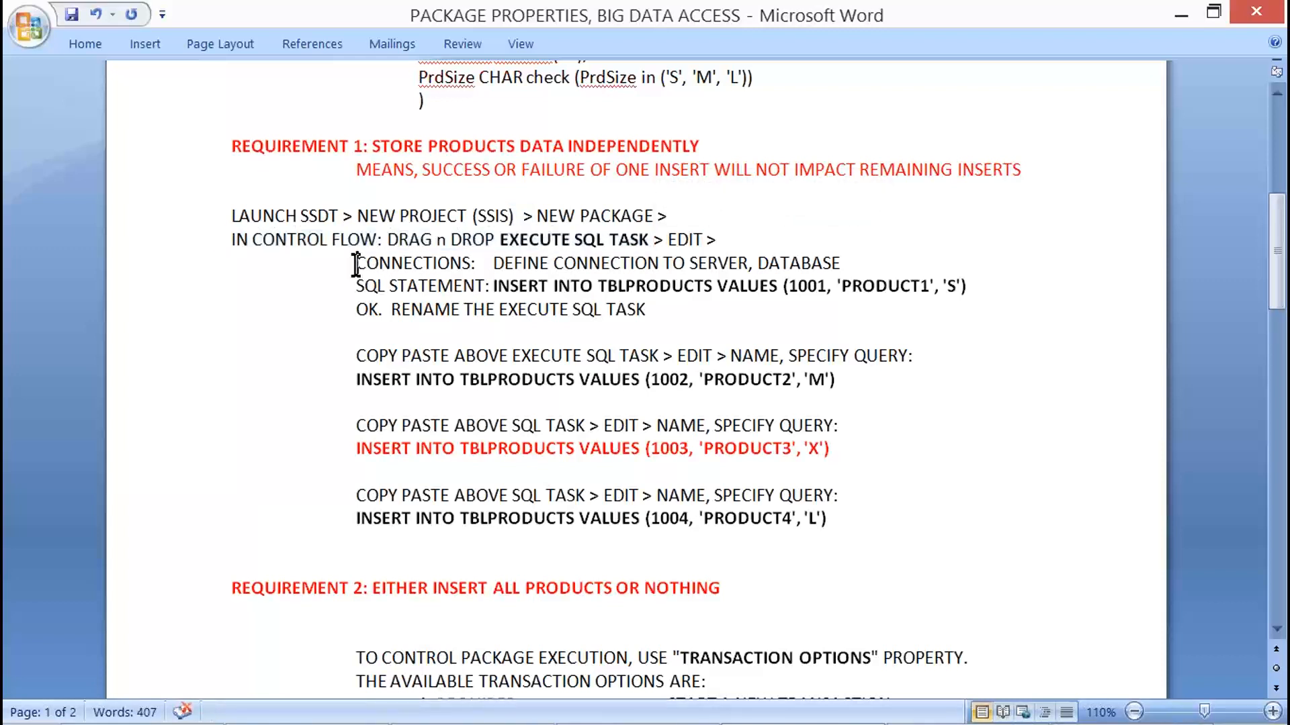
key(BackSpace)
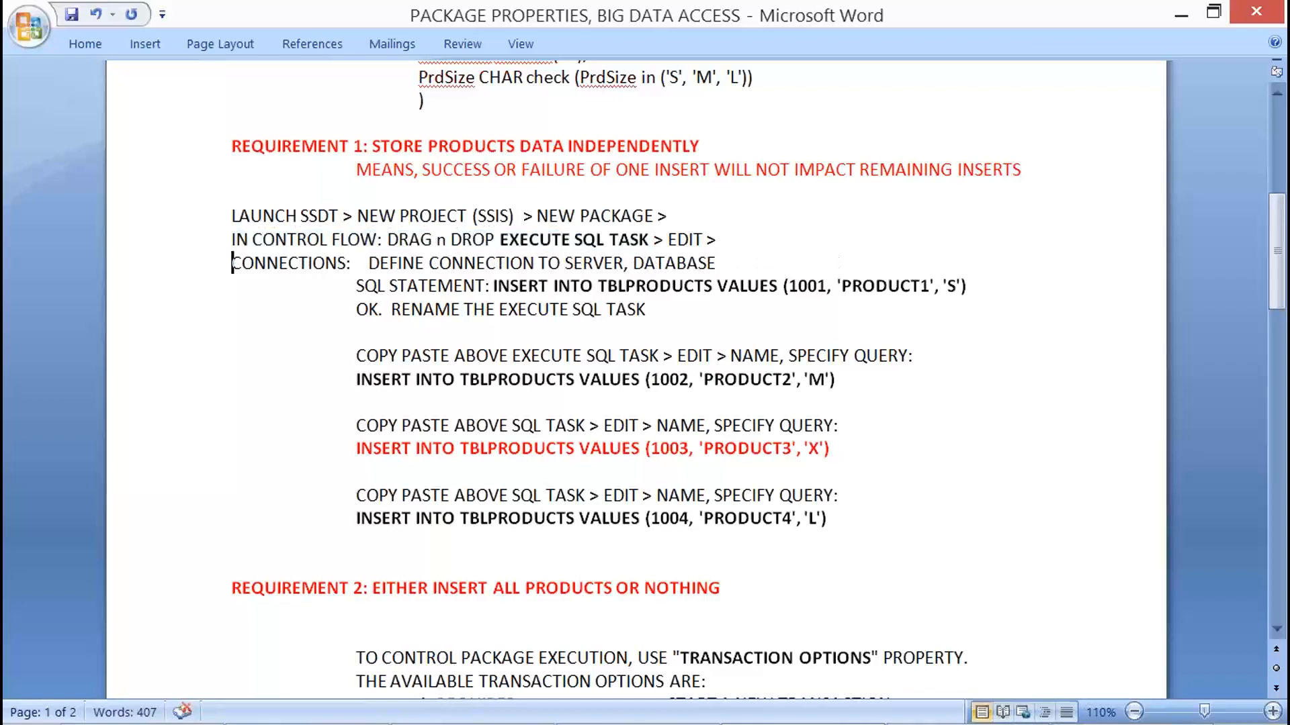
Switch back to Visual Studio, open the Execute SQL Task for editing and capture a screenshot of its editor.
key(alt+Tab)
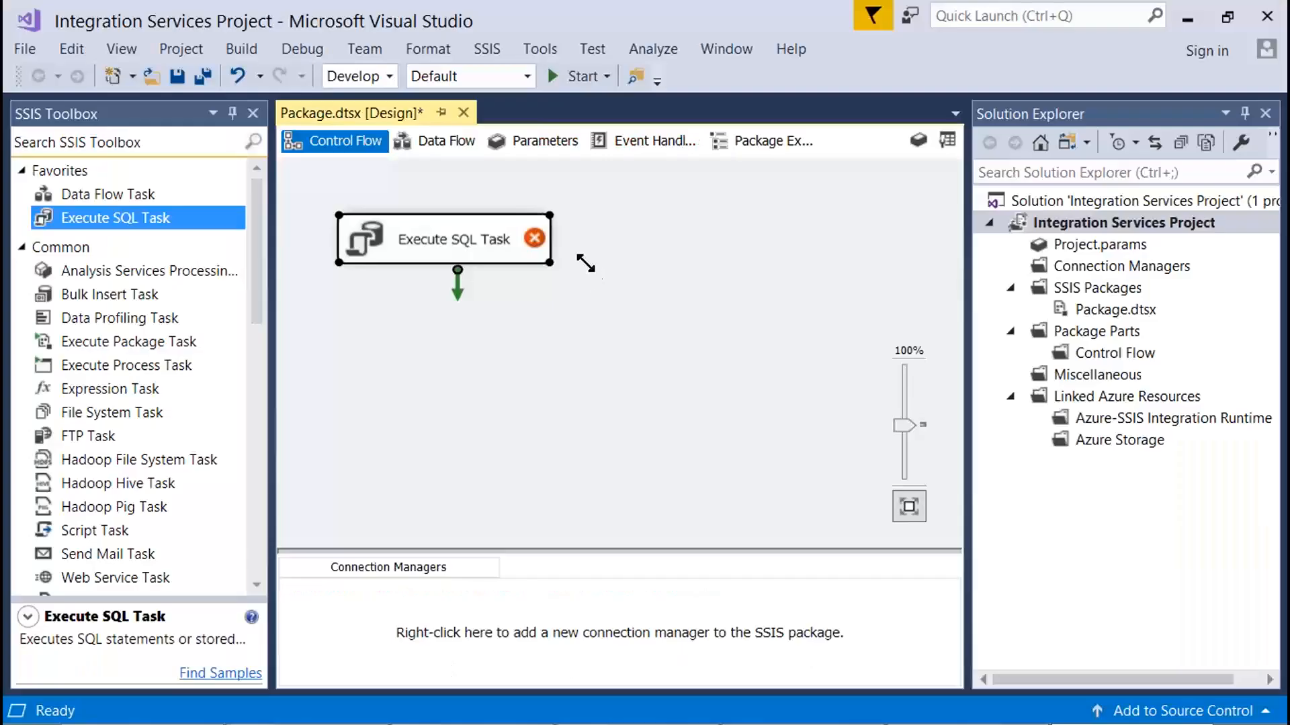
right_click(516, 244)
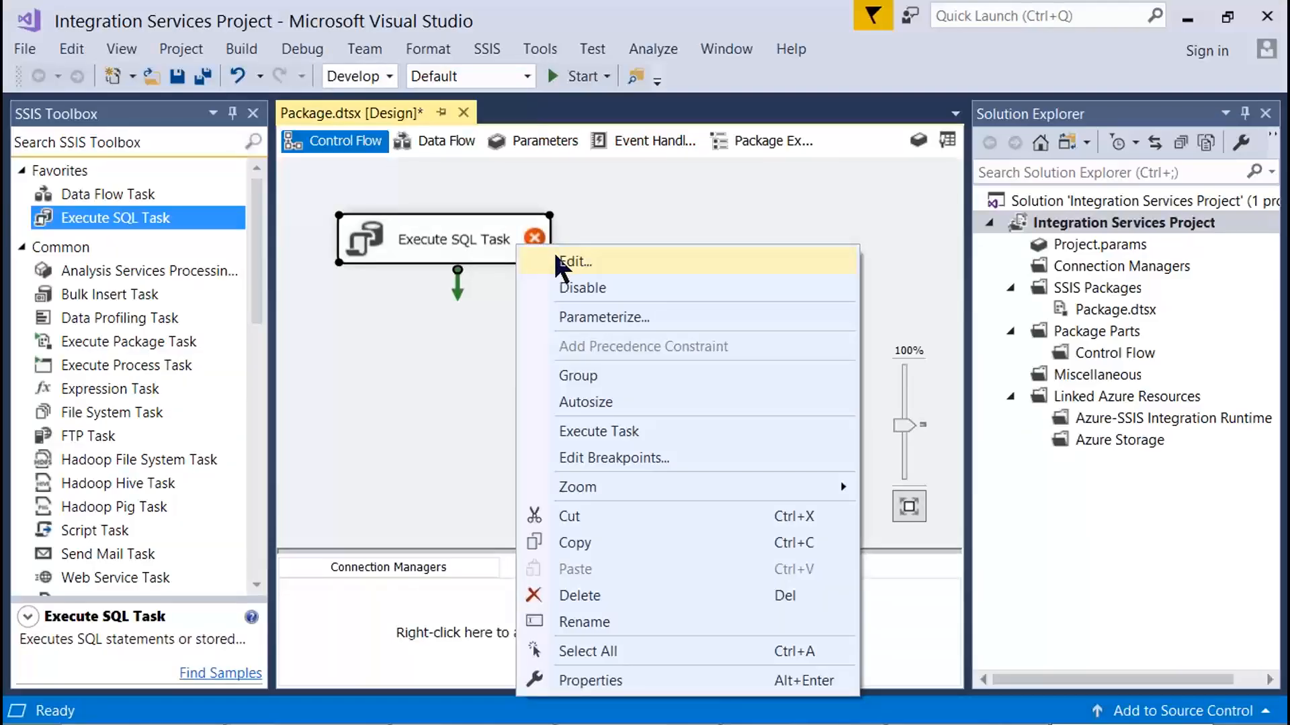
key(Print)
key(Escape)
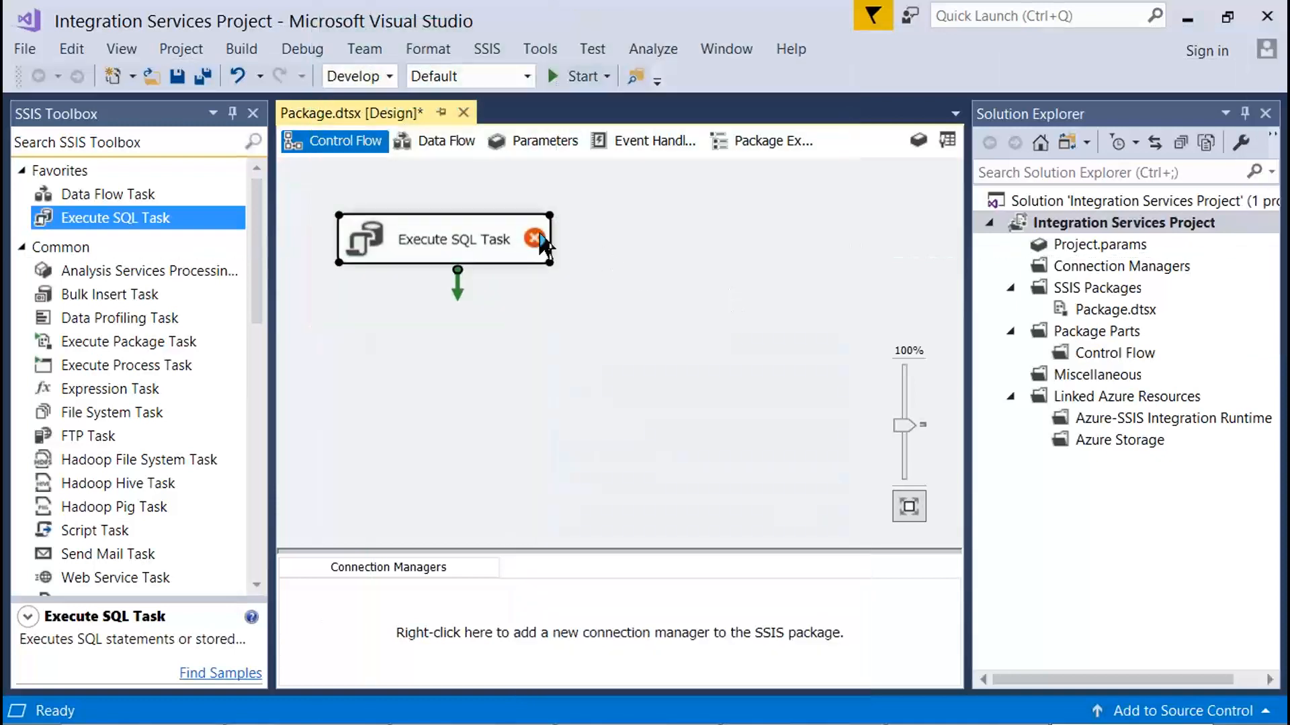
right_click(517, 230)
click(624, 246)
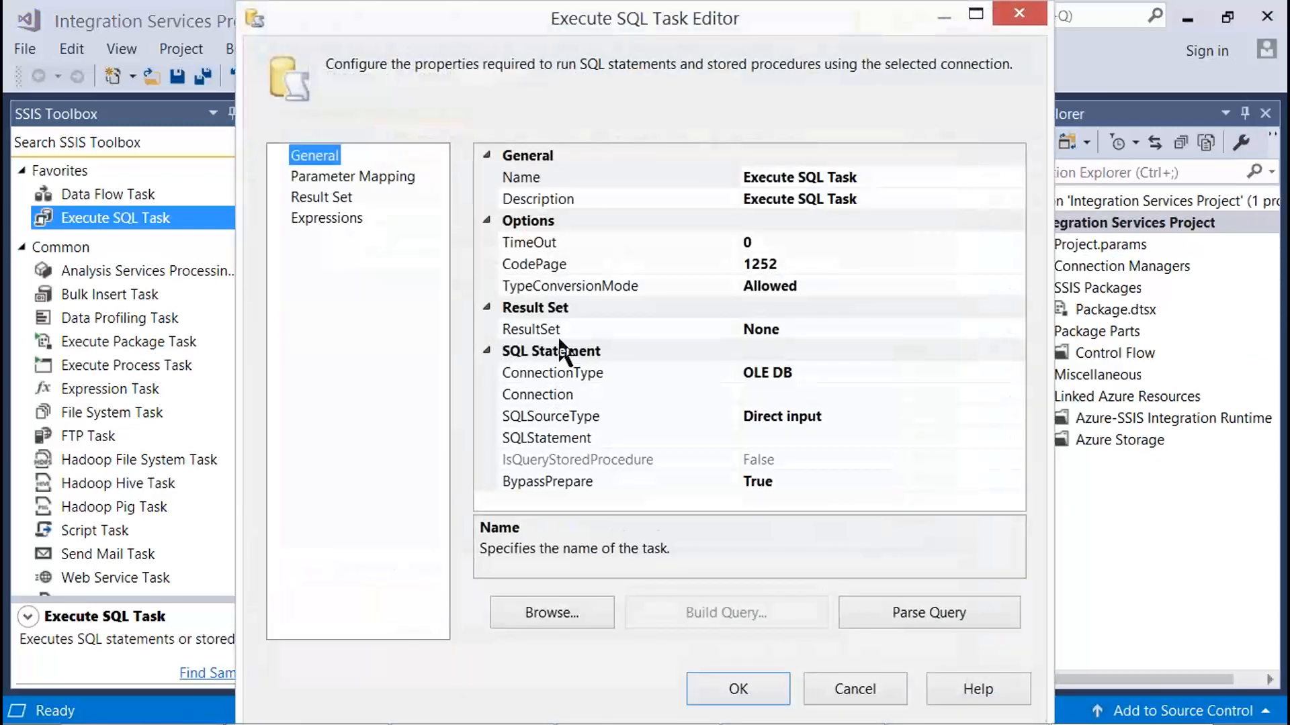
key(Print)
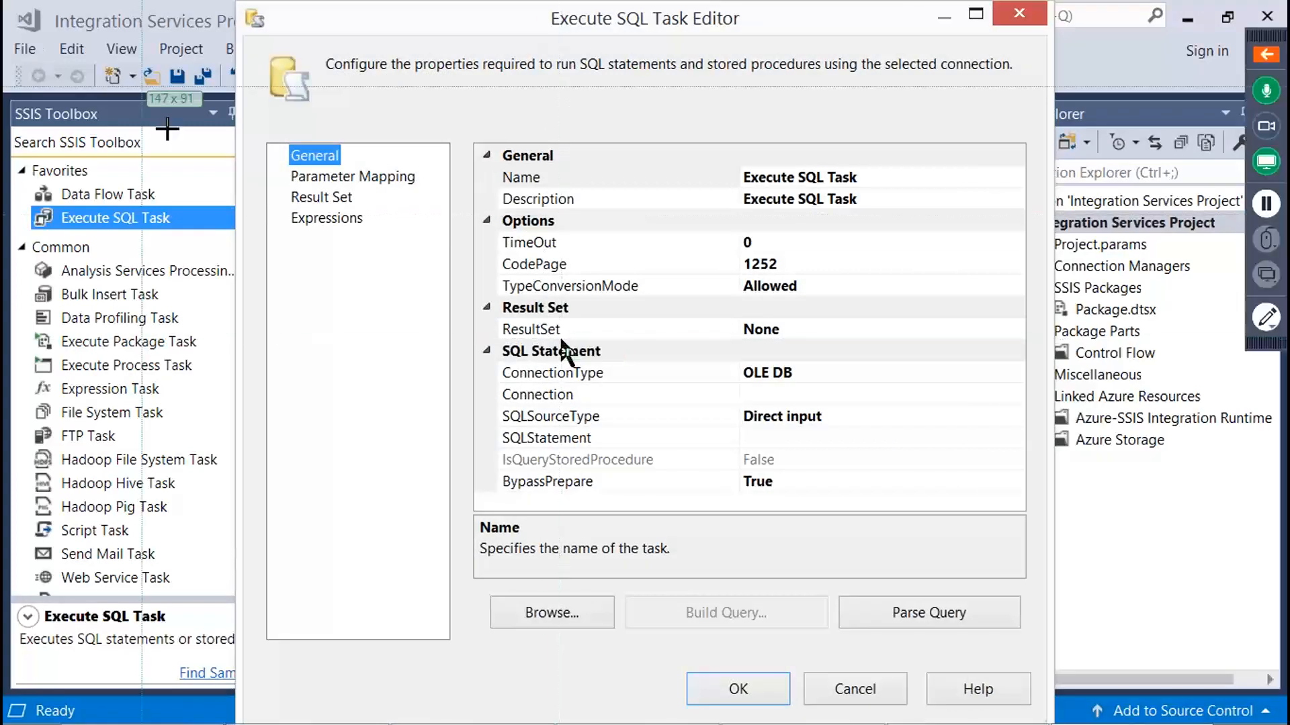
drag(3, 32, 1049, 693)
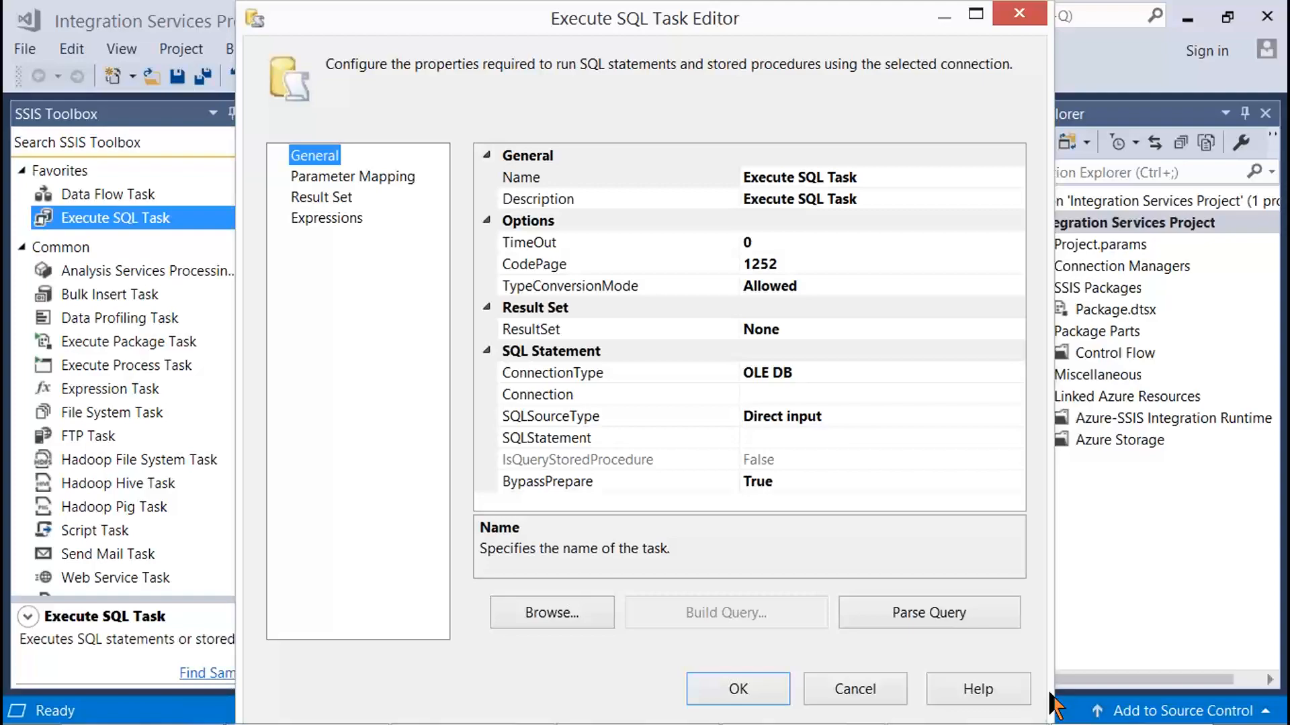
Switch to the Word notes, highlight the "CONNECTIONS" line under Requirement 1 for reading, and return to Visual Studio.
key(alt+Tab)
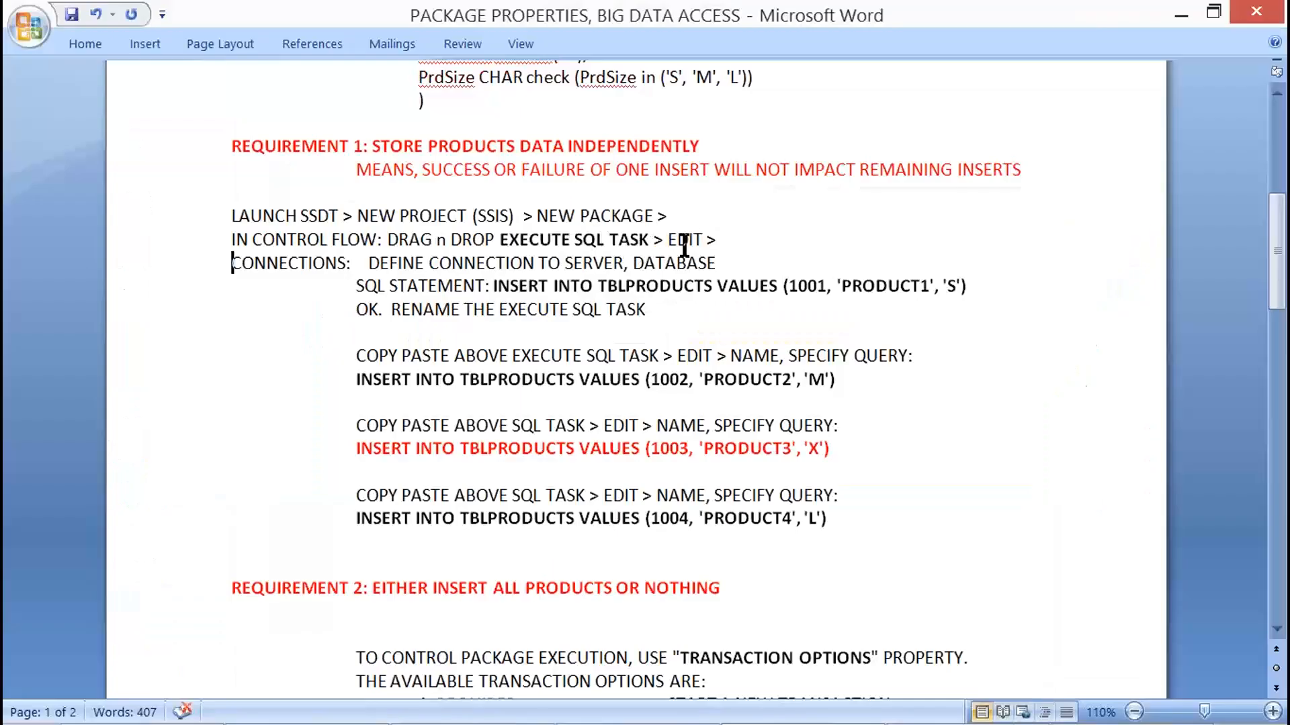
double_click(686, 240)
drag(252, 262, 694, 264)
key(alt+Tab)
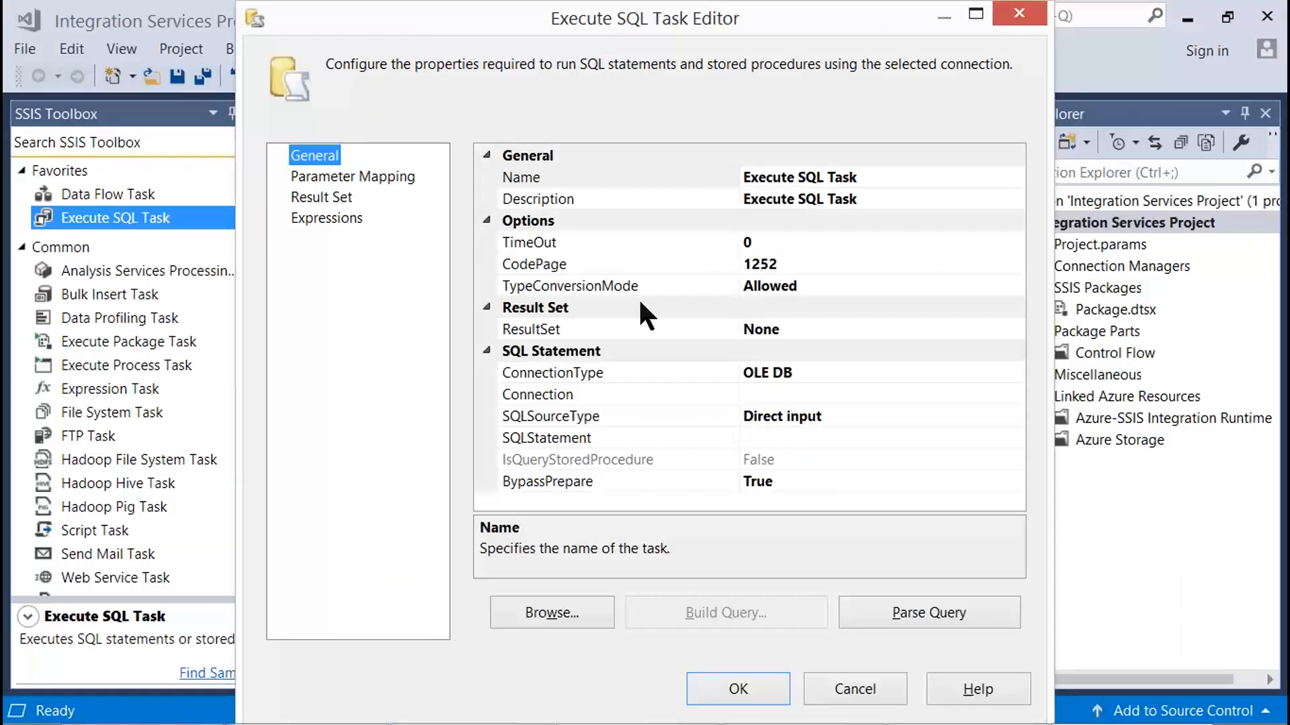
Set the task's connection to a new OLE DB connection manager using SQLSCHOOL\SQLINSTANCE1.tempdb, capturing screenshots of the connection choices.
click(809, 395)
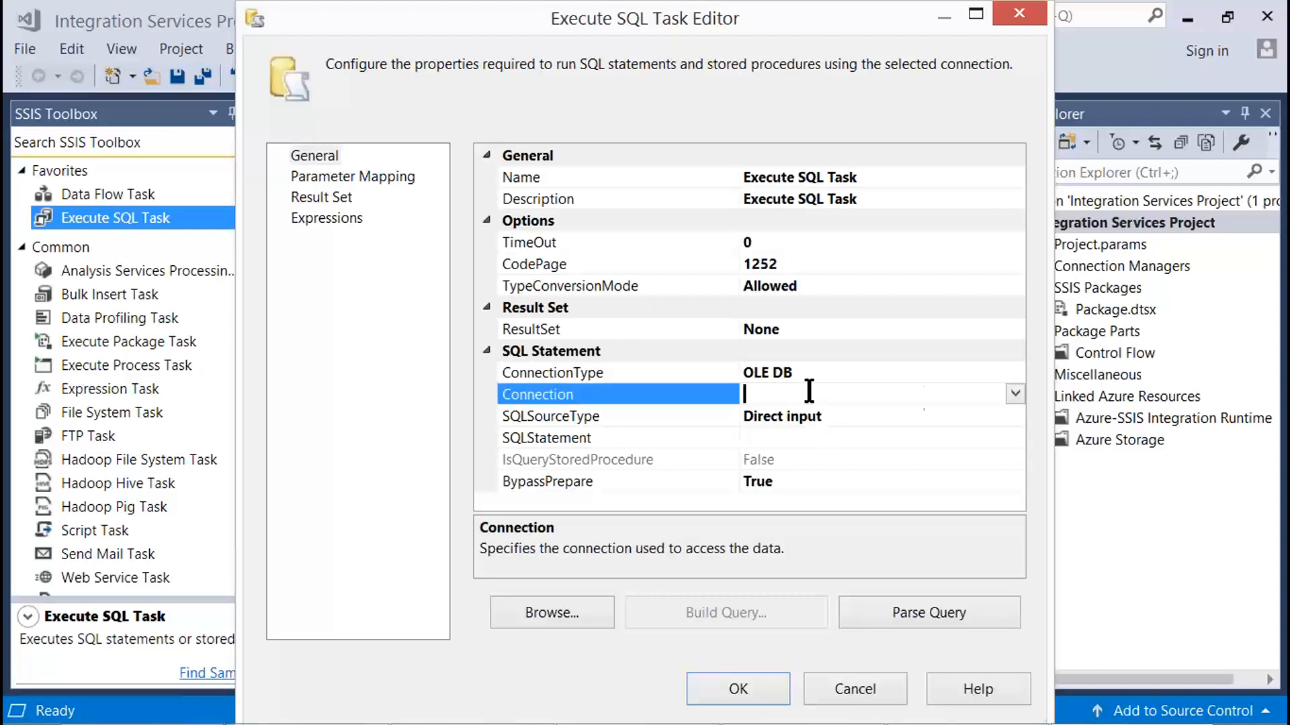
click(1014, 396)
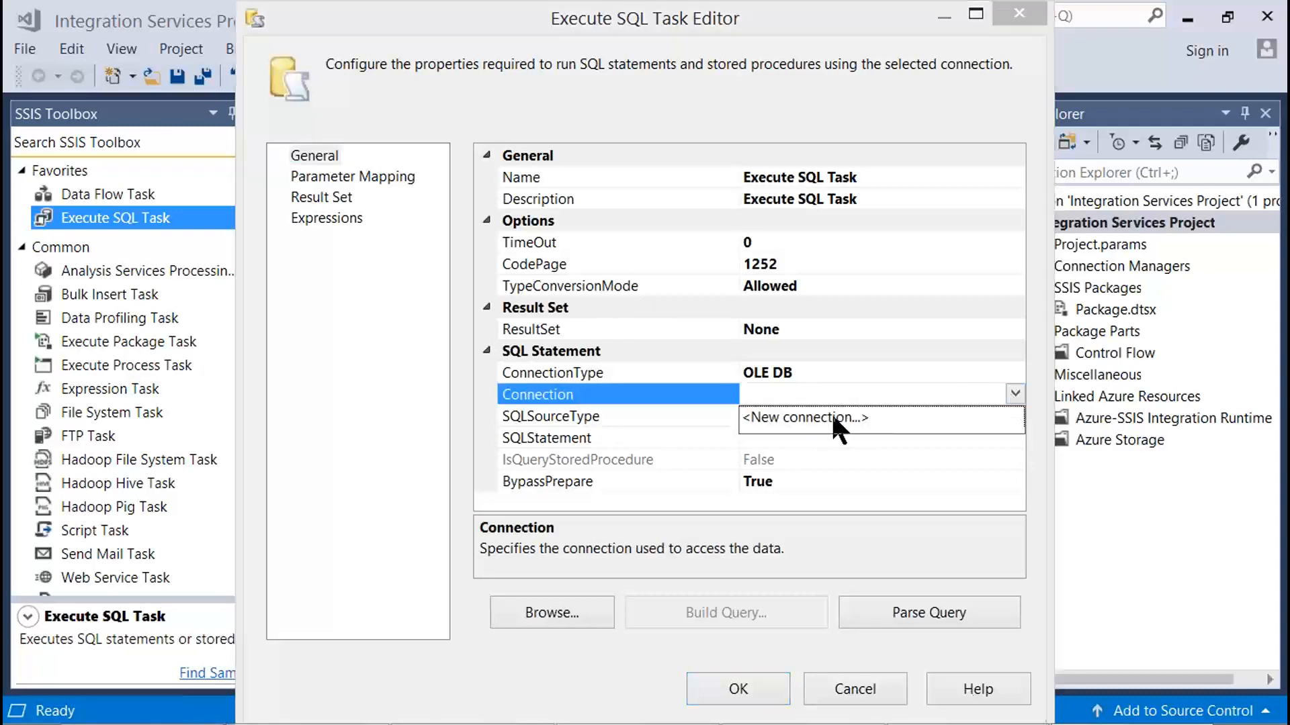
key(Print)
drag(4, 55, 1064, 480)
click(1014, 395)
click(916, 418)
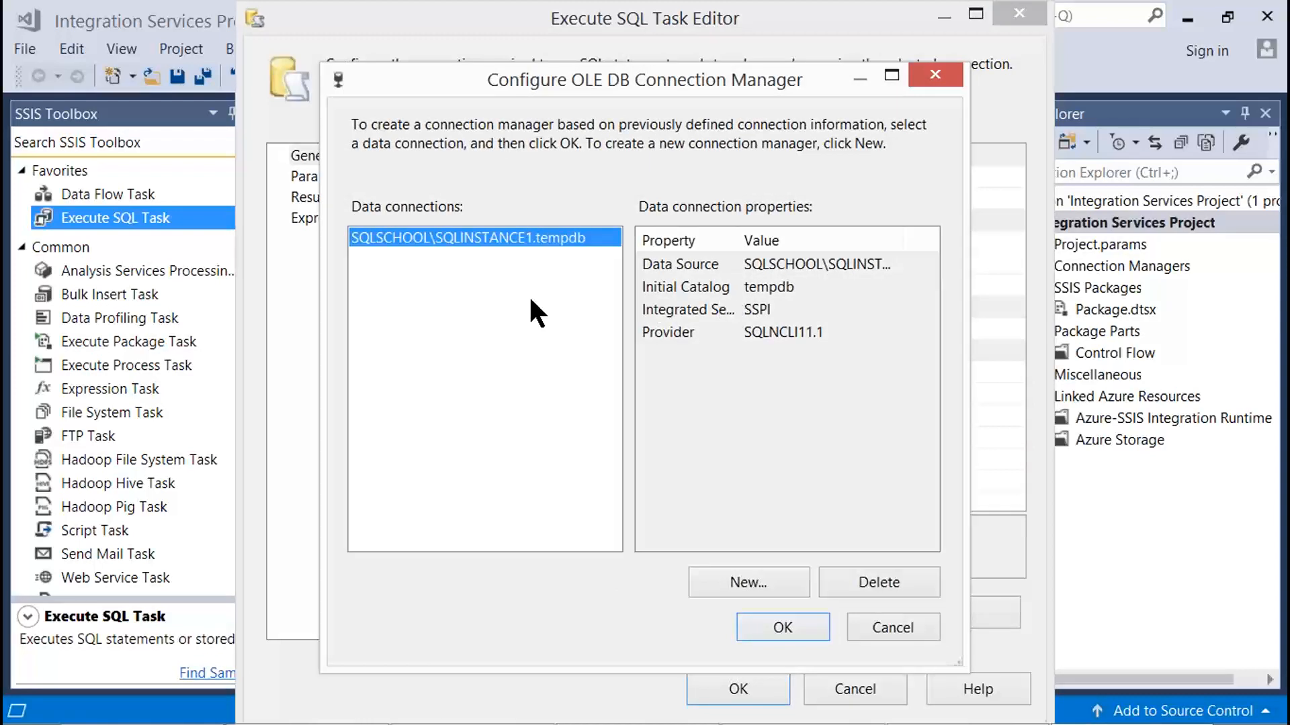
key(Print)
drag(747, 444, 940, 686)
click(763, 628)
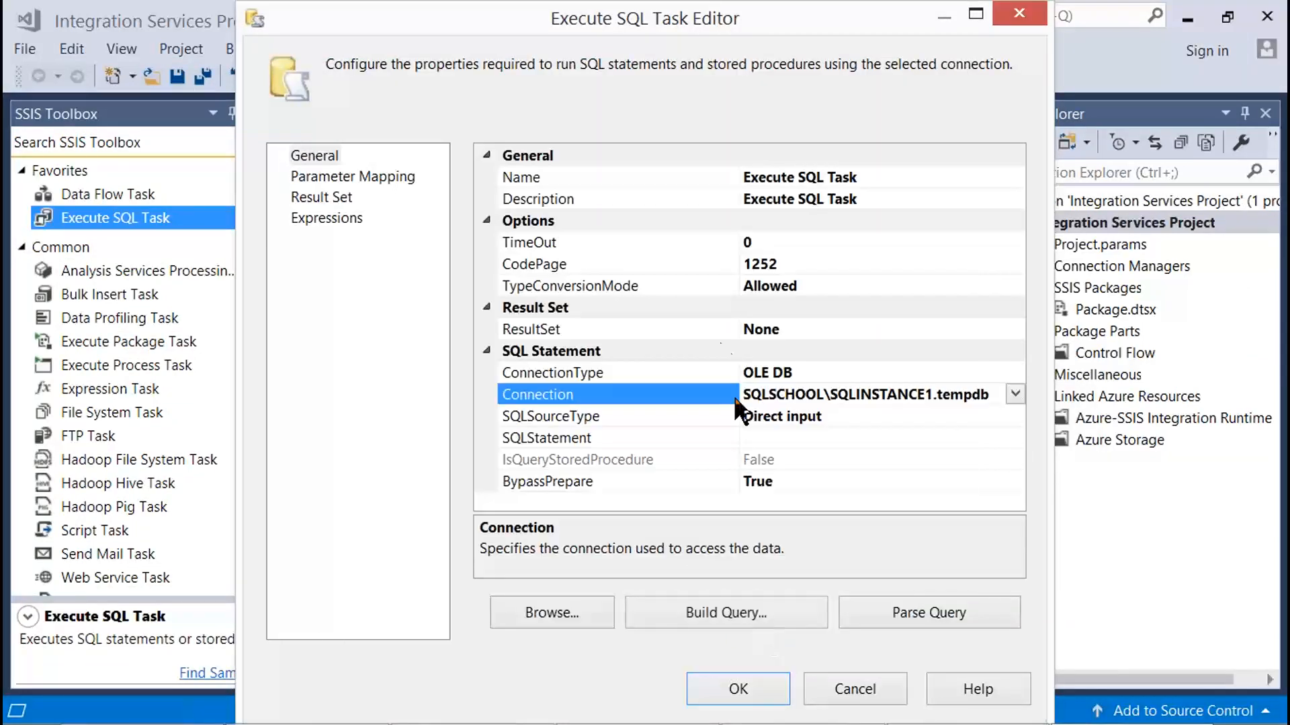
Open the task's SQLStatement for editing, capturing screenshots of the property and the empty query window.
click(774, 441)
key(Print)
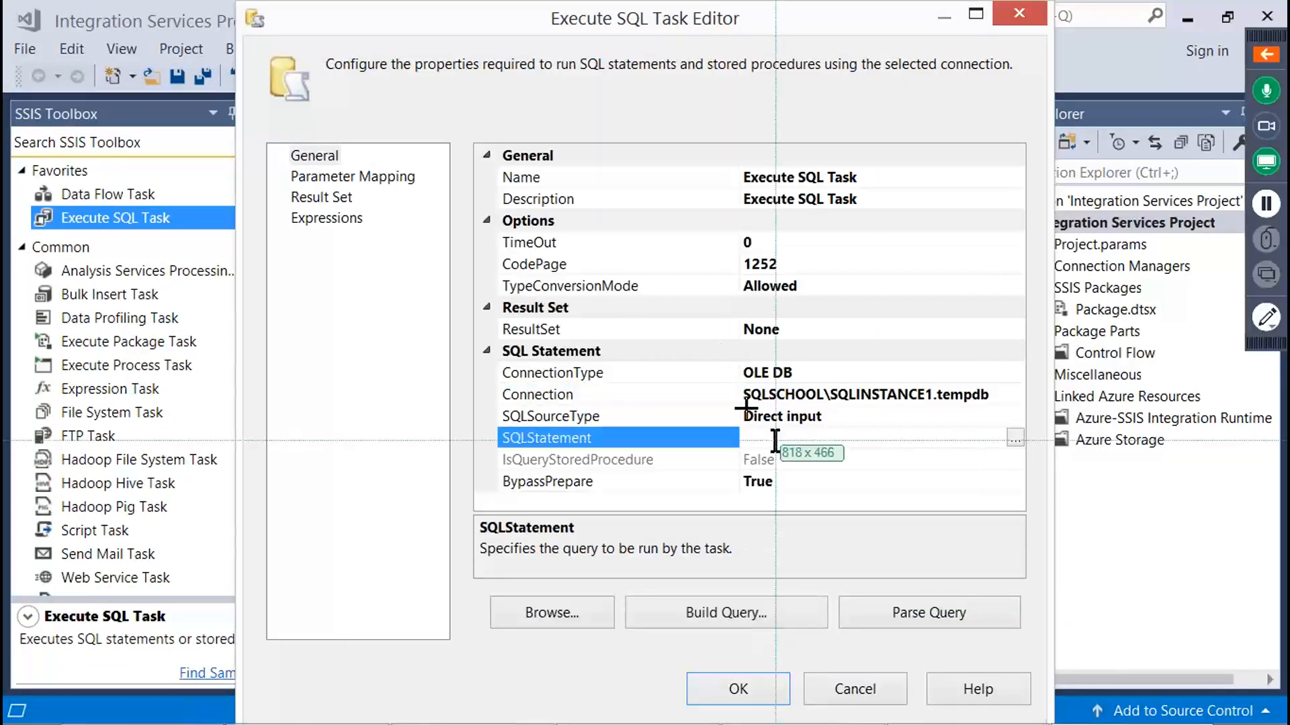
drag(216, 112, 1052, 523)
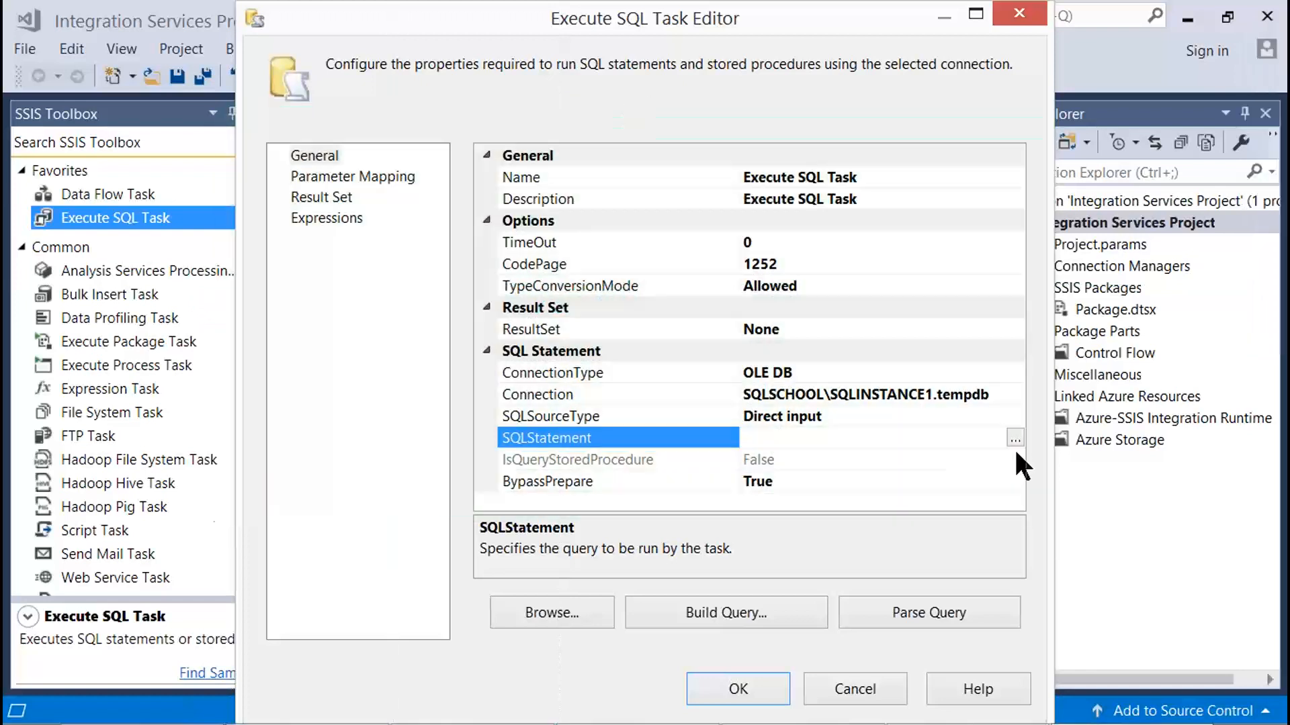
click(1014, 438)
key(Print)
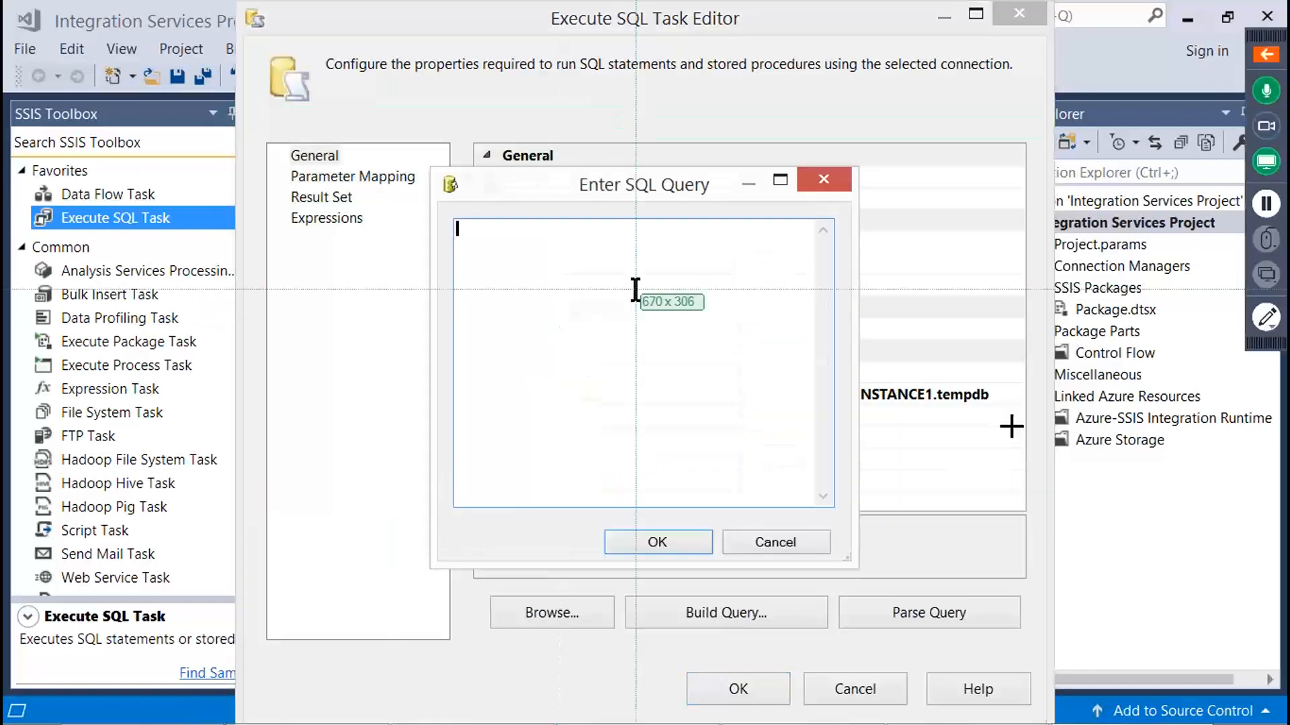
drag(249, 105, 1026, 579)
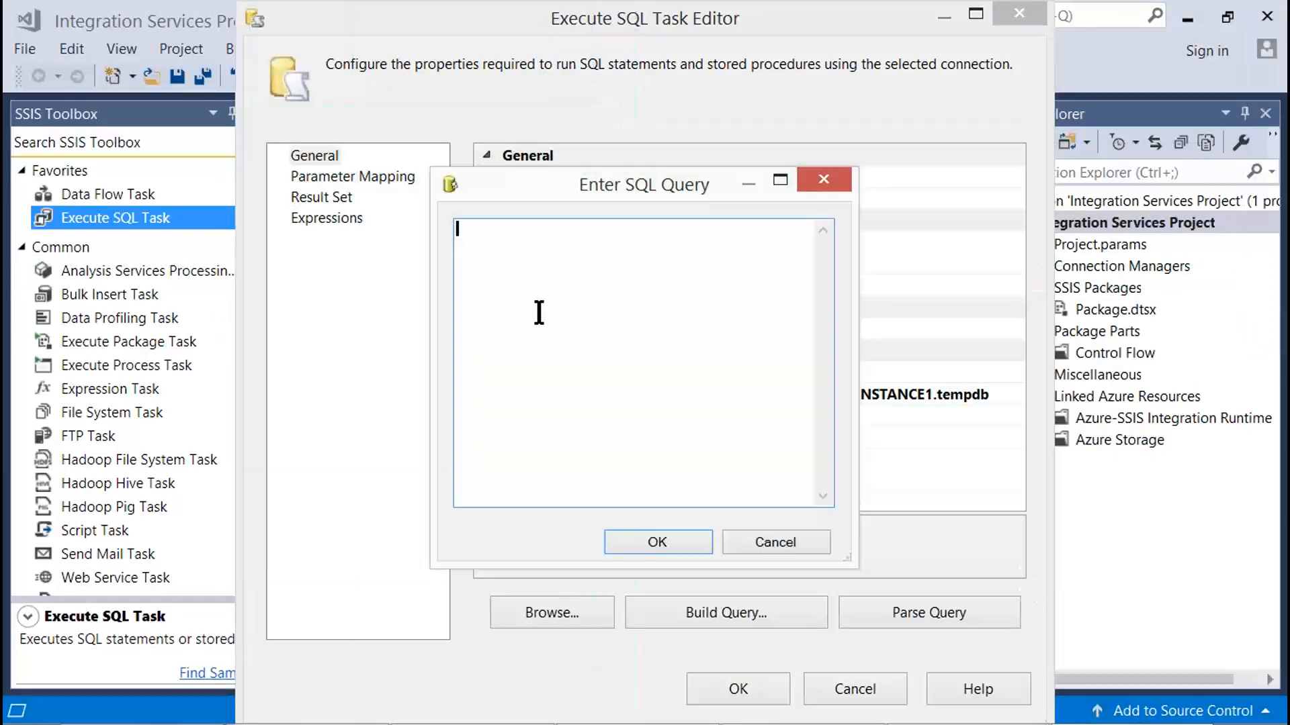
Switch to the Word notes and remove the indents before the "SQL STATEMENT" and "OK. RENAME THE EXECUTE SQL TASK" lines.
click(934, 712)
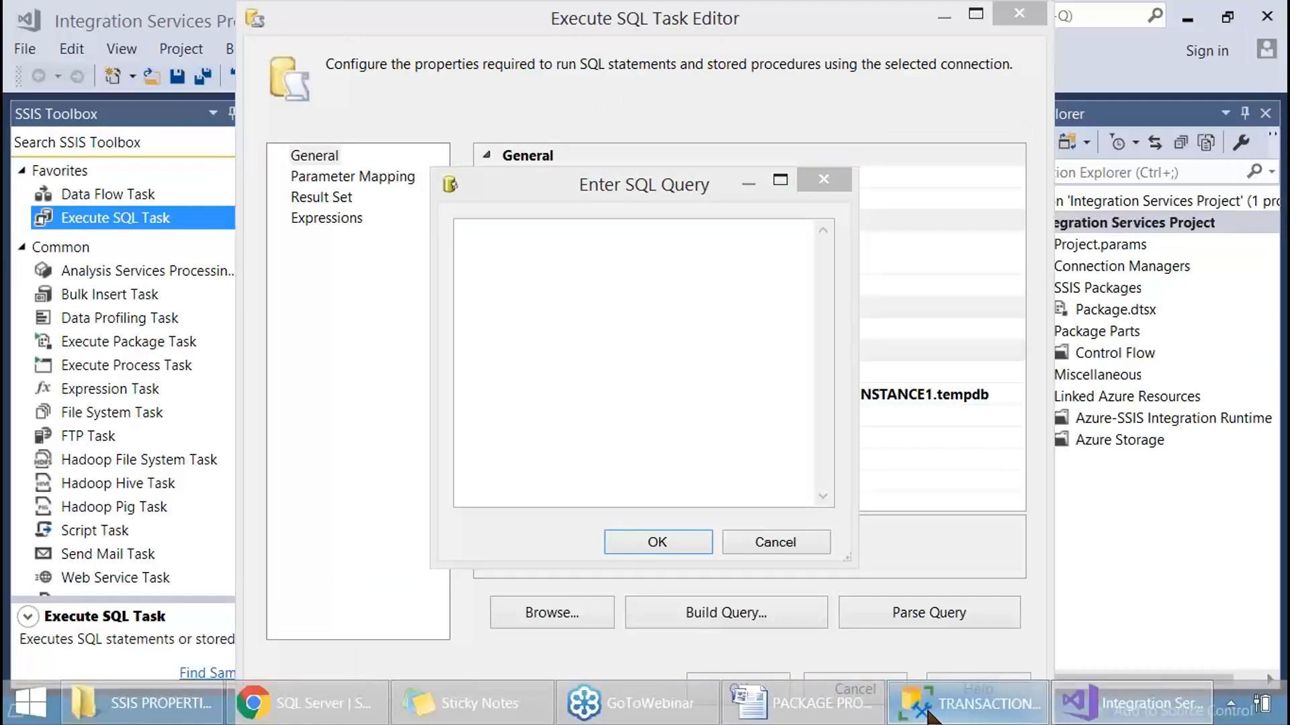
click(800, 703)
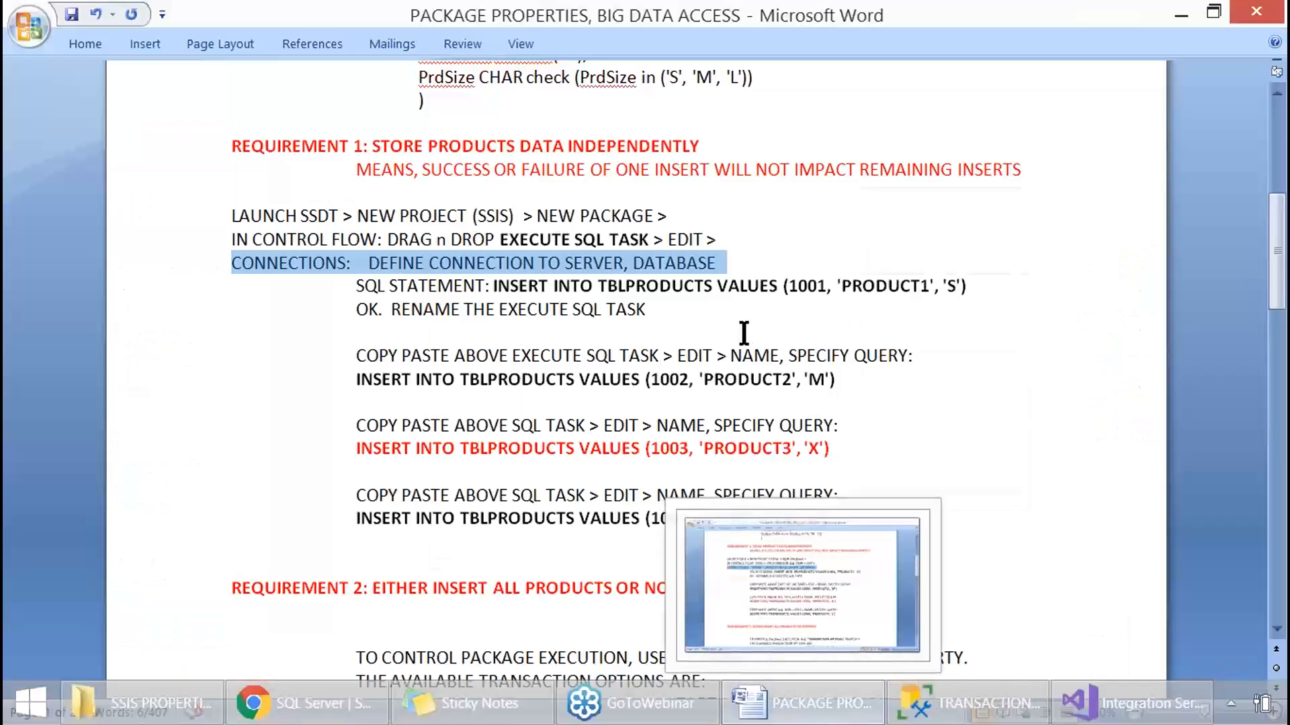
click(341, 288)
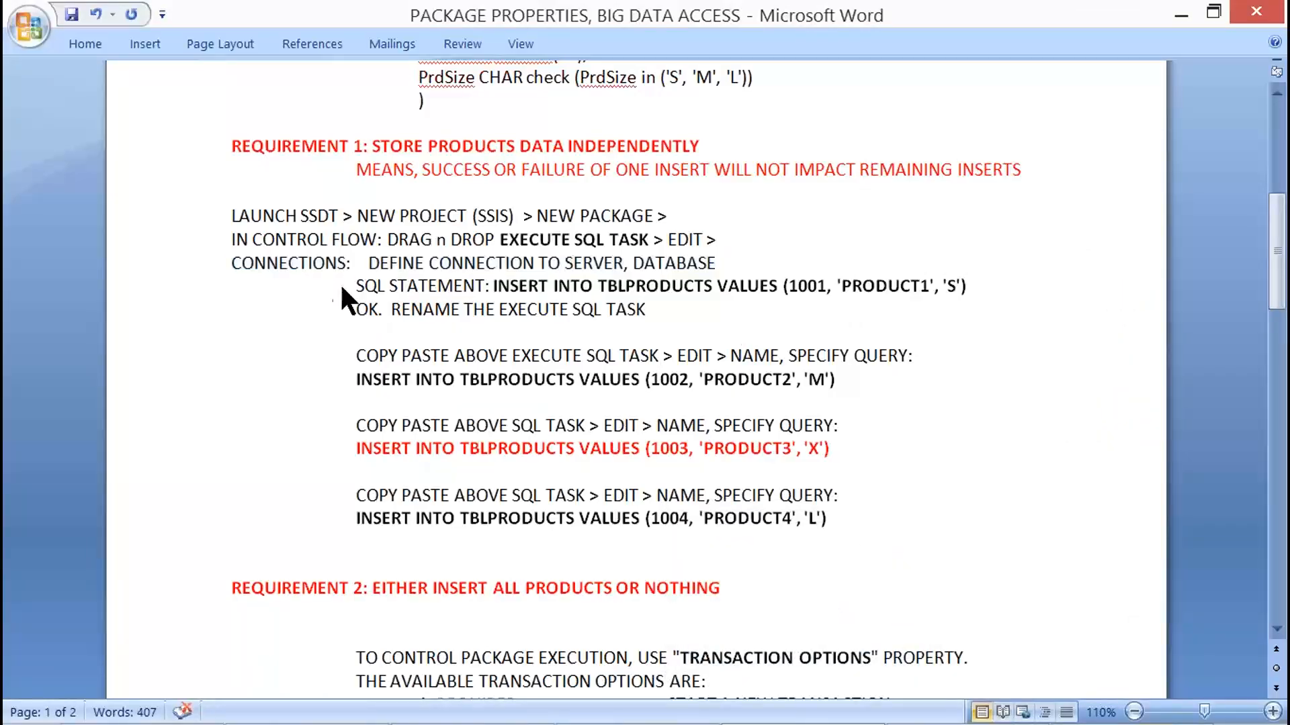
key(F12)
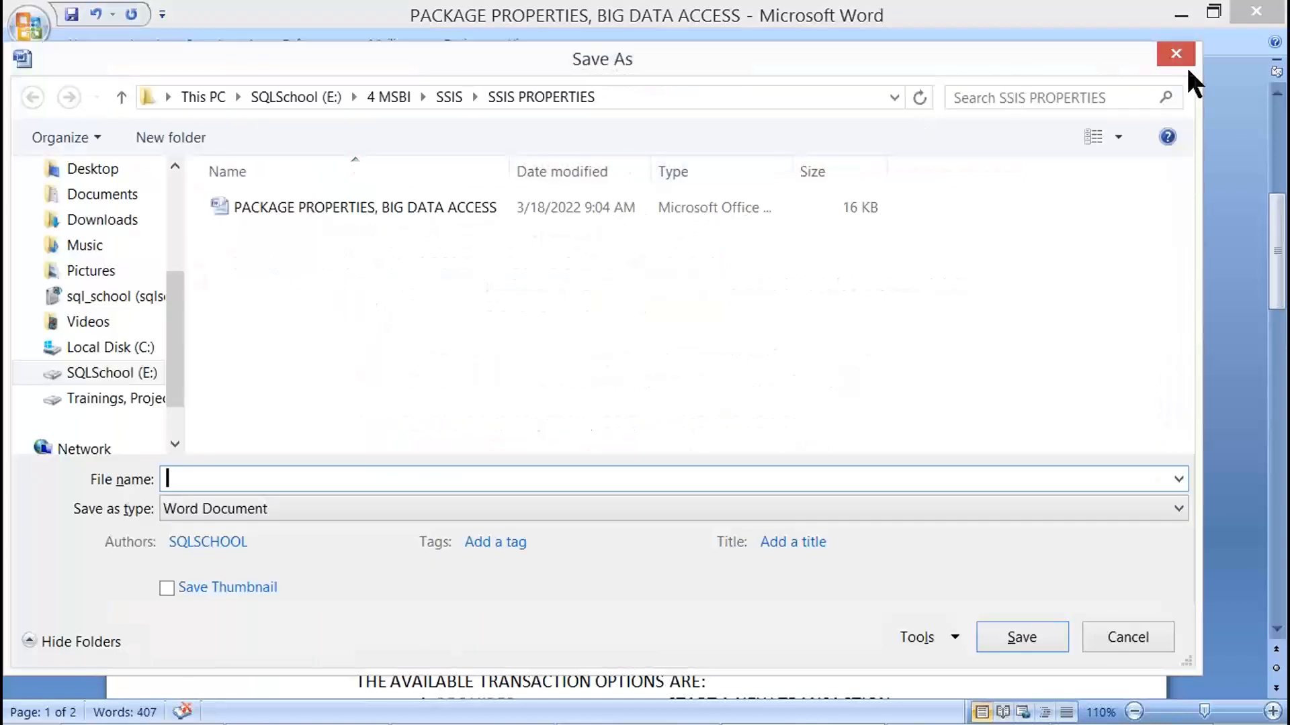
click(1175, 53)
key(BackSpace)
key(BackSpace)
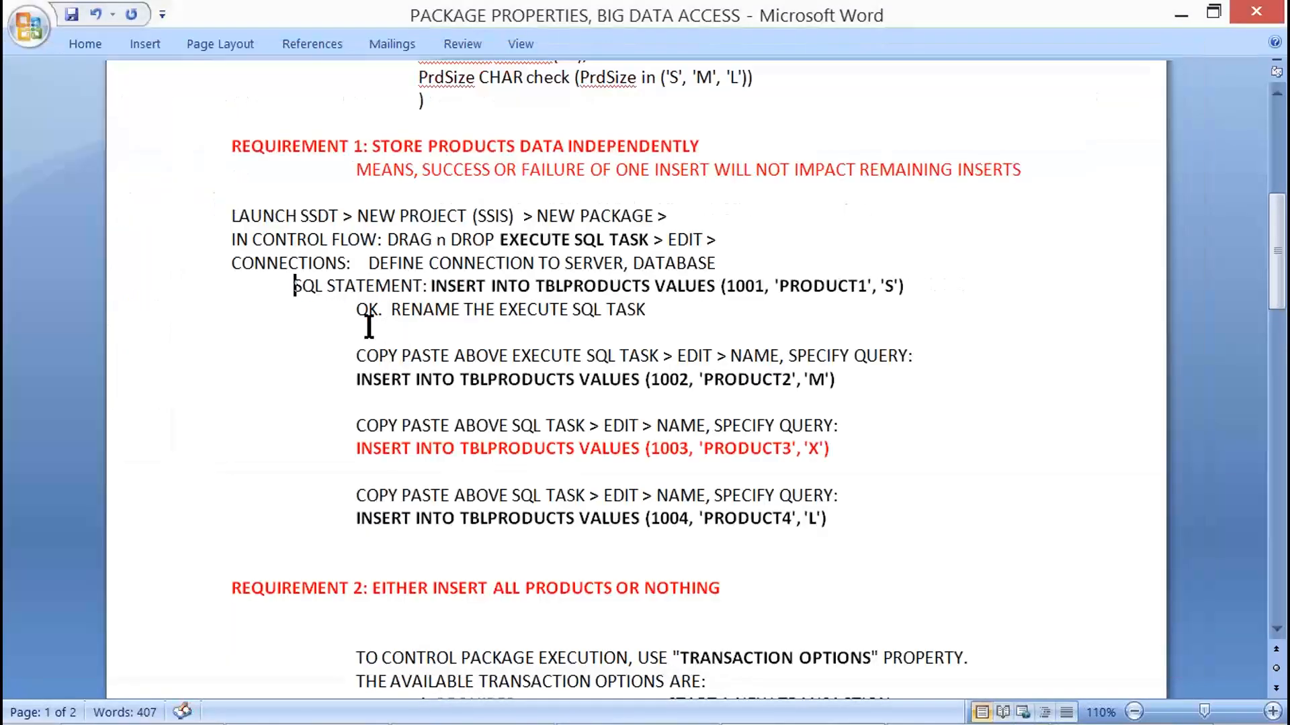
click(357, 309)
key(BackSpace)
key(BackSpace)
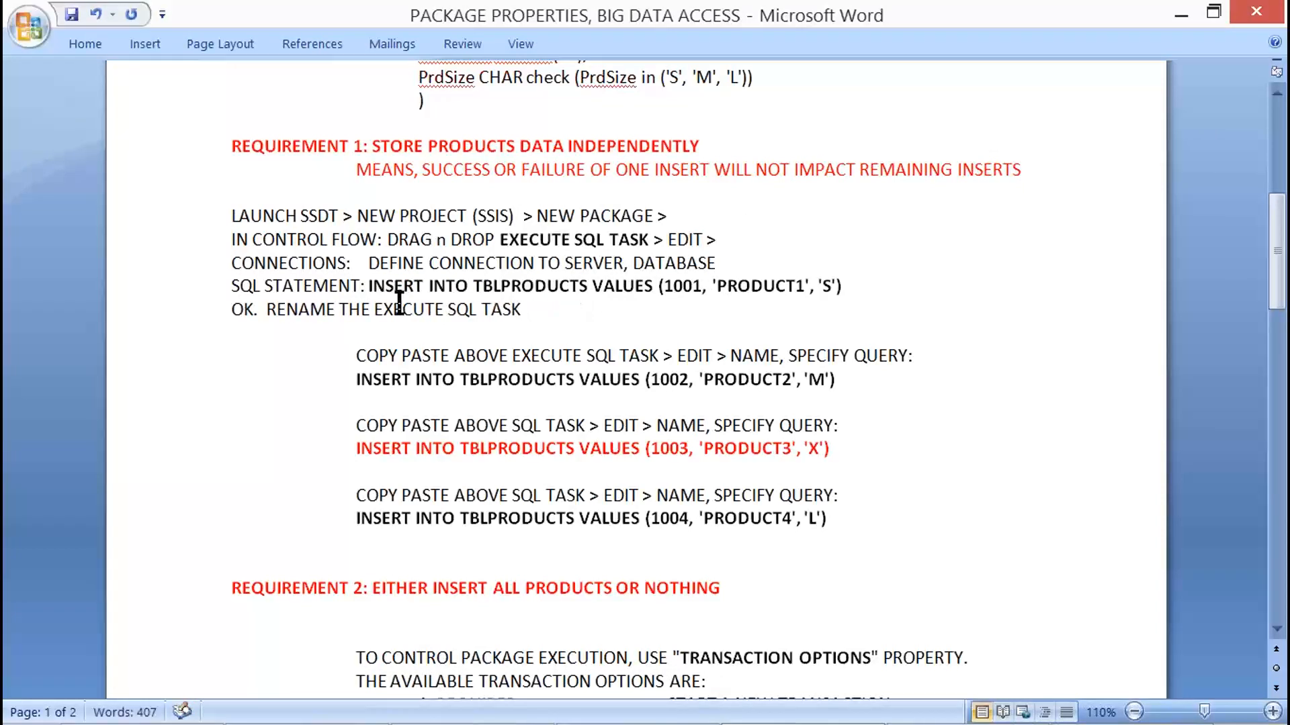
Copy INSERT INTO TBLPRODUCTS VALUES (1001, 'PRODUCT1', 'S') from the notes into the task's SQL query, capture a screenshot and confirm the query.
drag(405, 285, 845, 287)
key(ctrl+c)
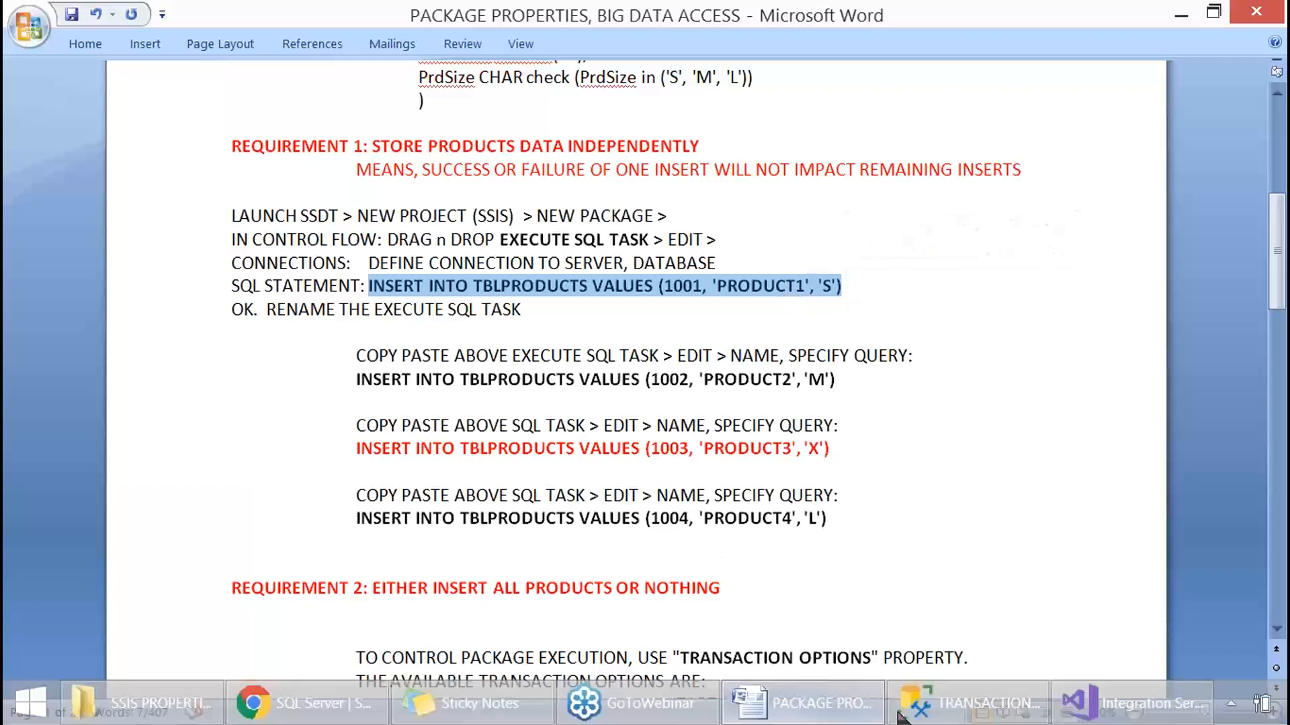
mouse_move(931, 712)
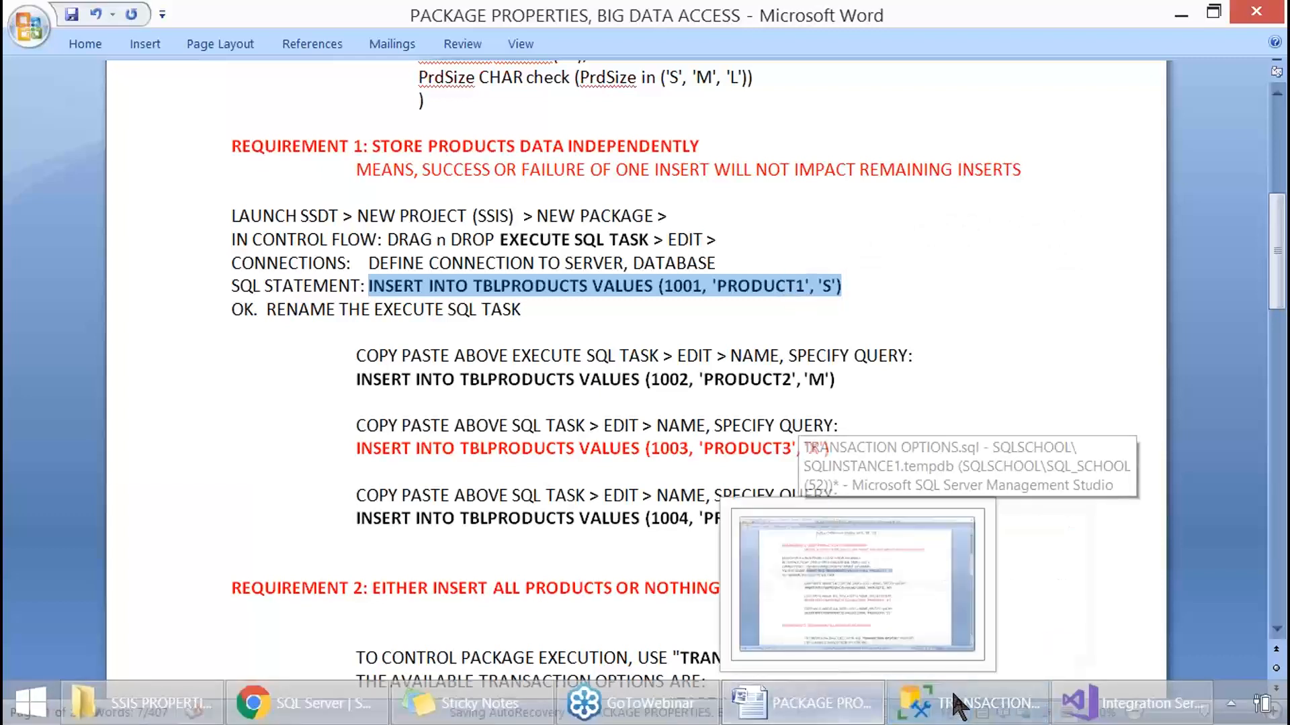
click(1061, 692)
key(ctrl+v)
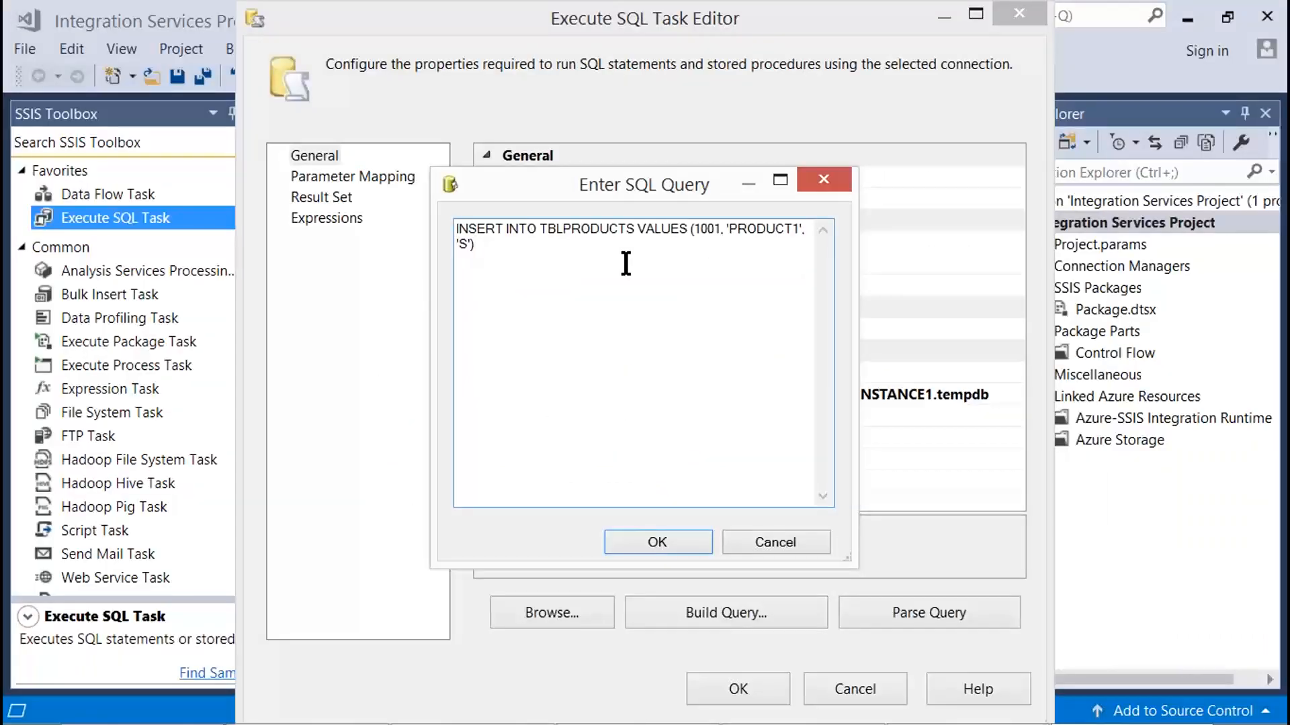
key(Print)
drag(77, 82, 967, 605)
click(657, 542)
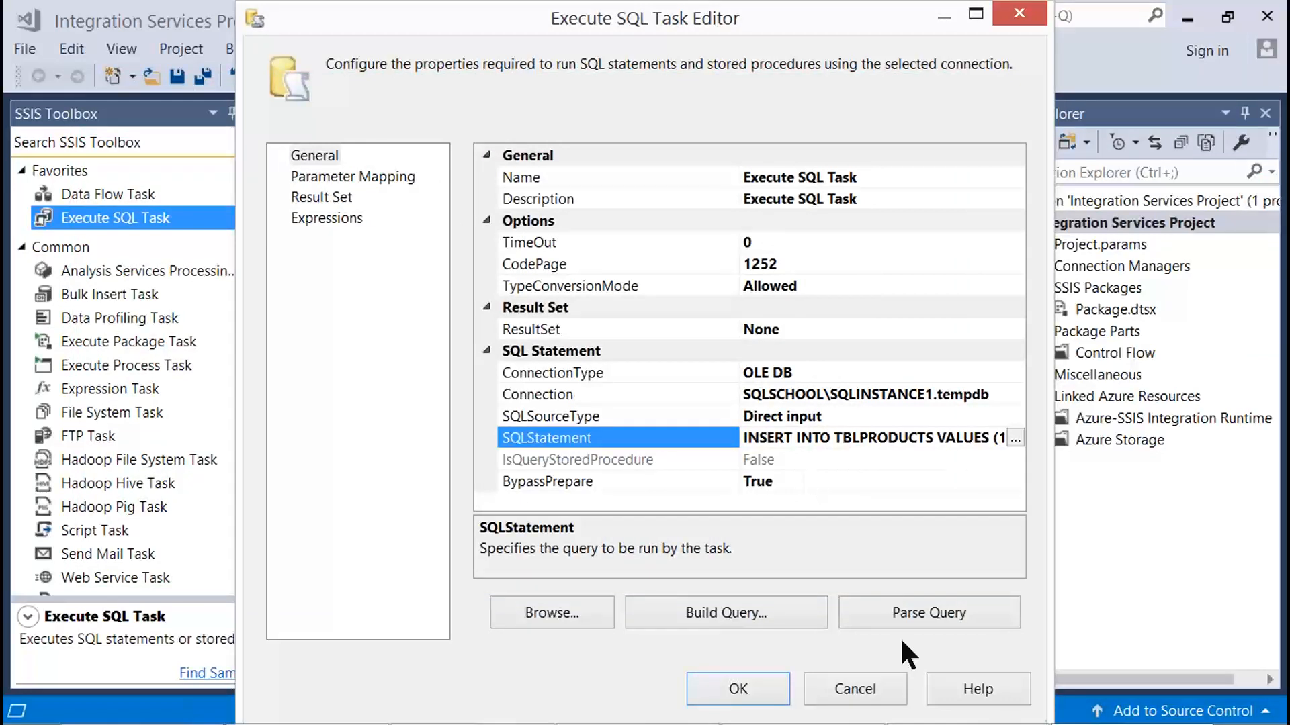
Try to parse the task's SQL query, capturing screenshots of the editor and the message box.
key(Print)
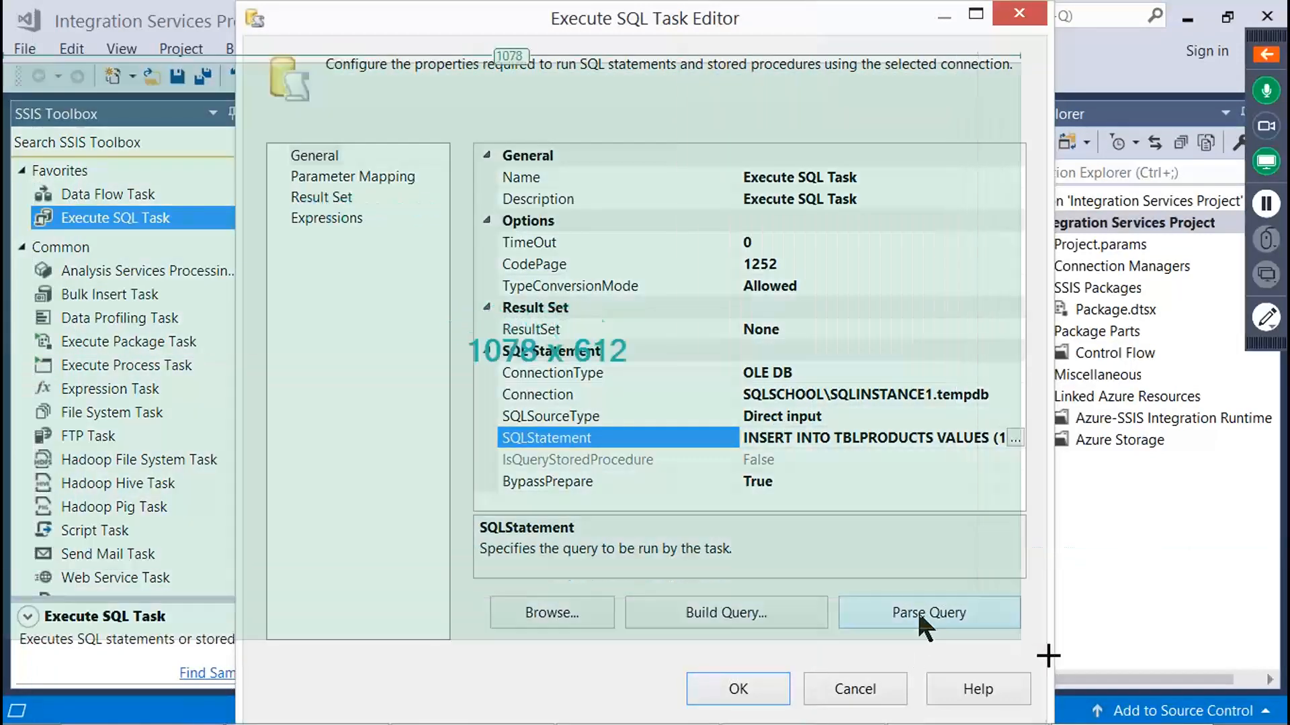
click(1046, 654)
click(939, 612)
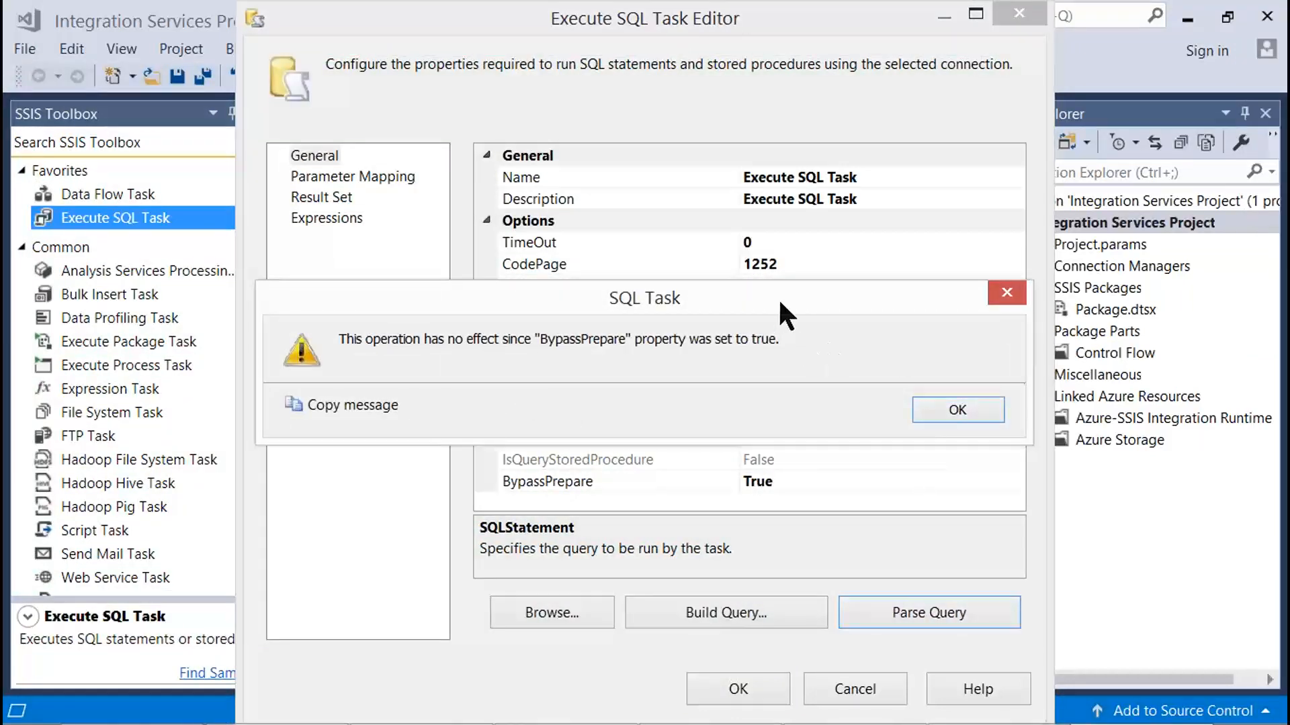
drag(764, 273, 760, 277)
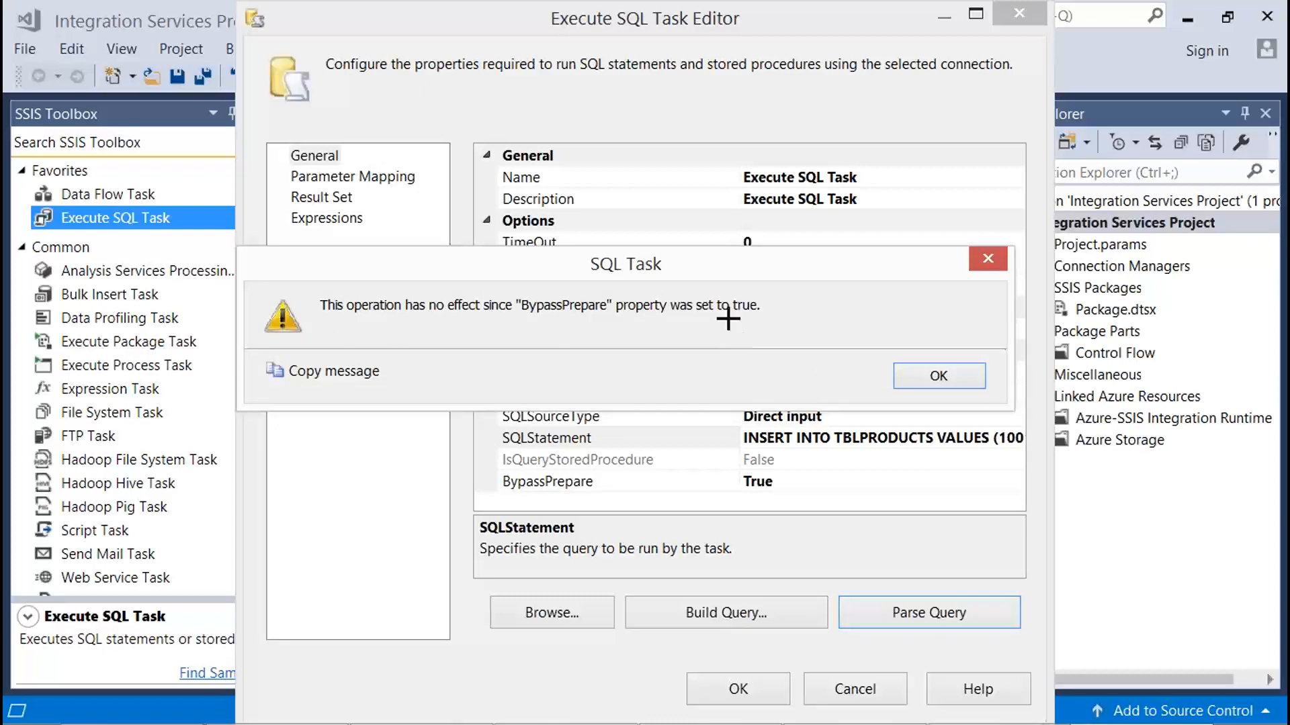
key(Print)
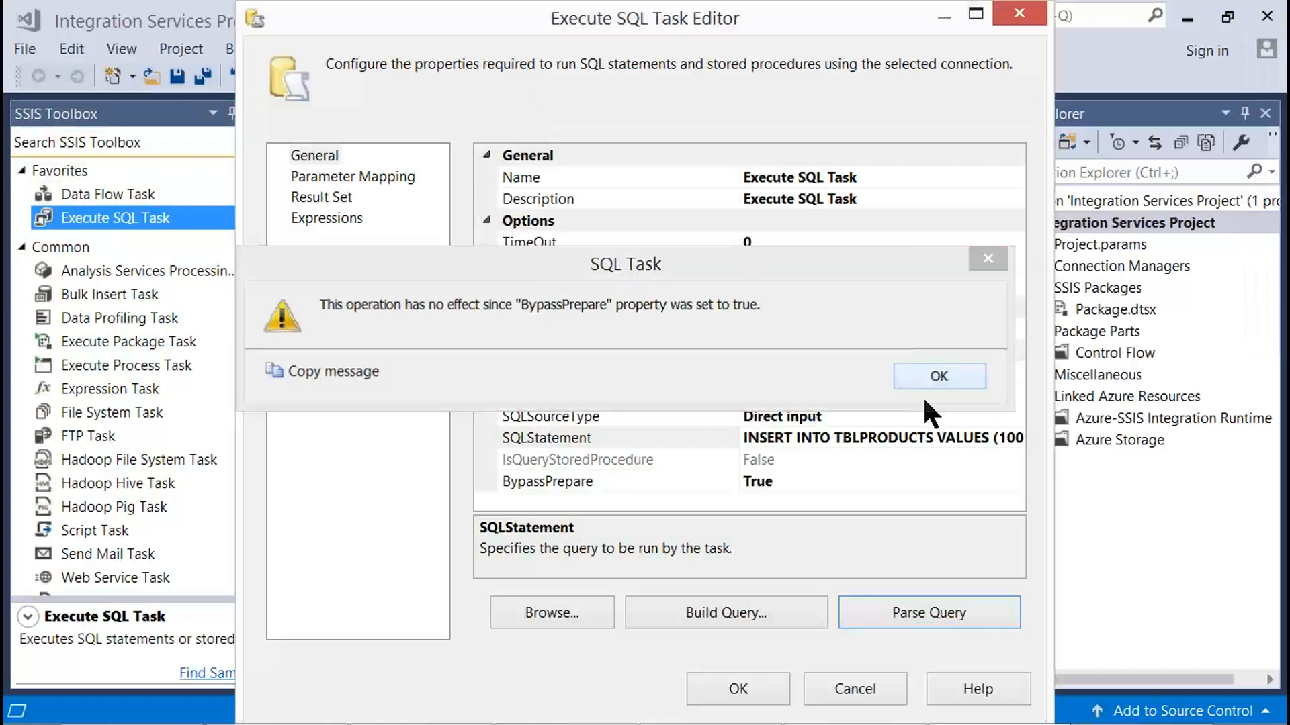
click(940, 376)
Set the task's BypassPrepare property to False and capture a screenshot of the SQL Statement settings.
click(775, 481)
double_click(776, 481)
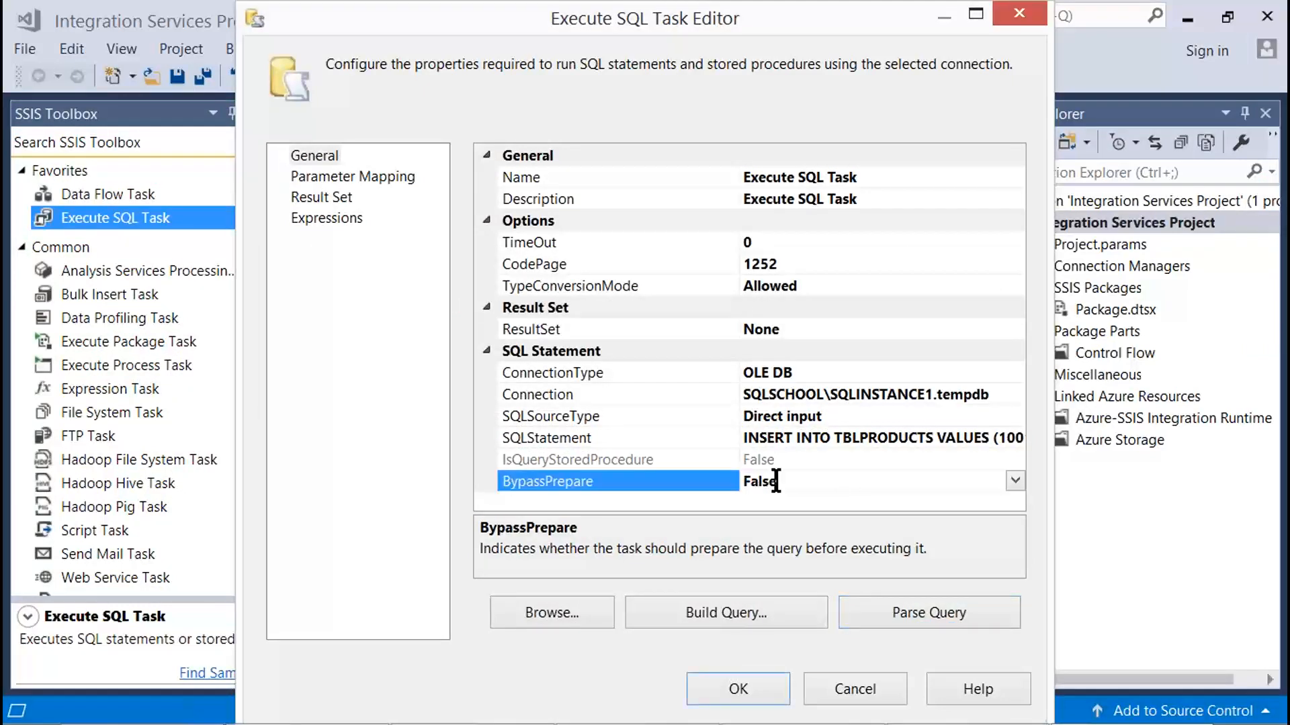
key(Print)
drag(478, 305, 1034, 638)
Parse the task's SQL query again and dismiss the message.
click(945, 613)
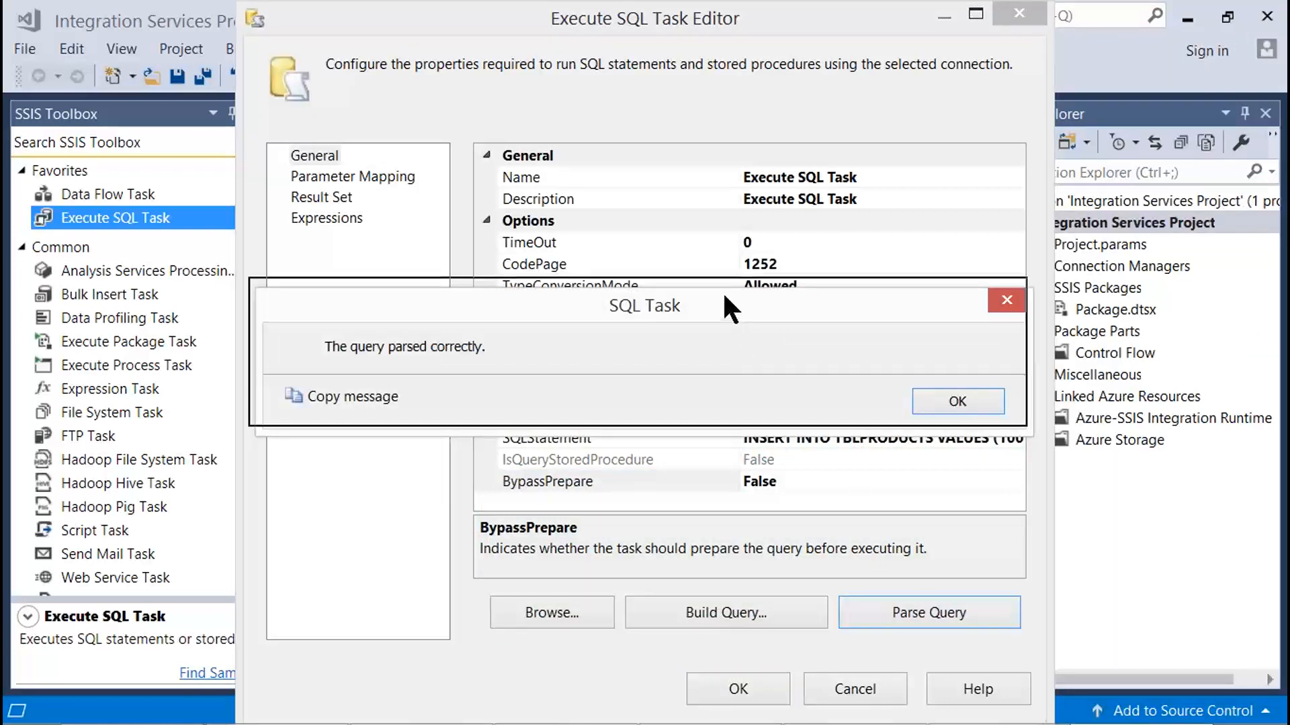
drag(723, 291, 723, 273)
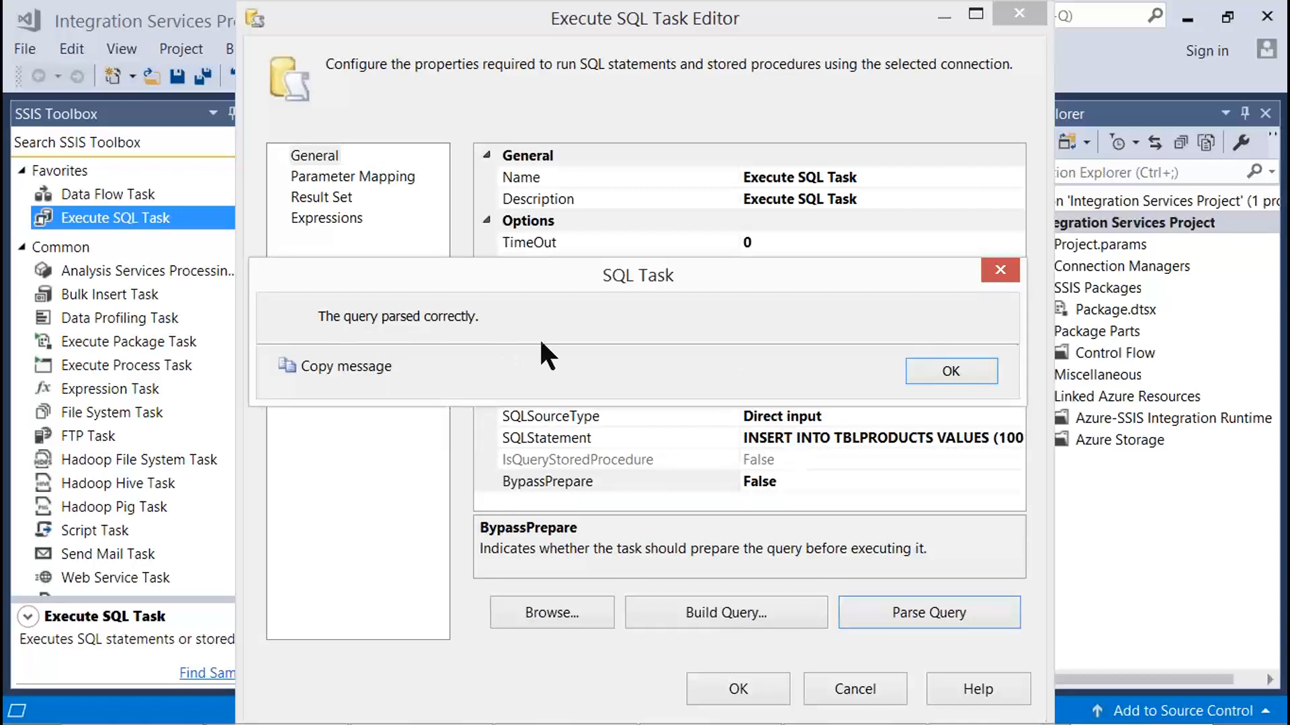
click(937, 372)
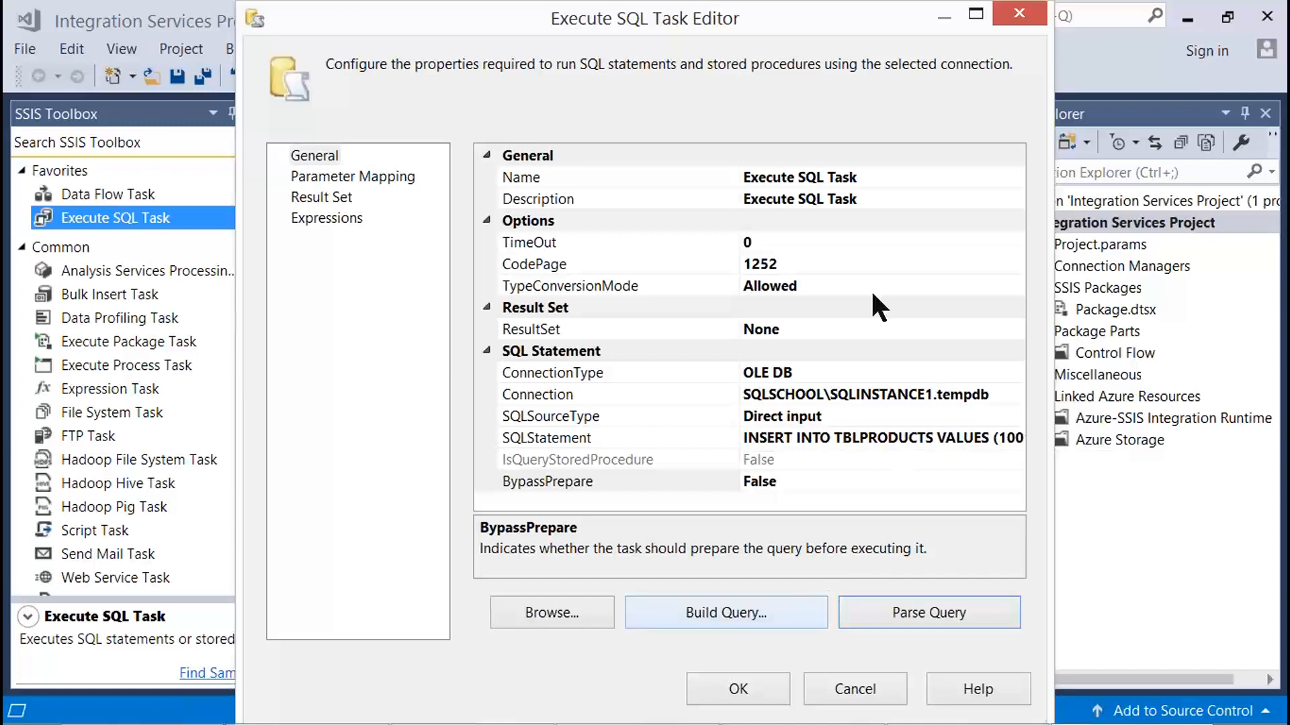
Rename the Execute SQL Task to INSERT PRODUCT1.
click(850, 179)
click(851, 178)
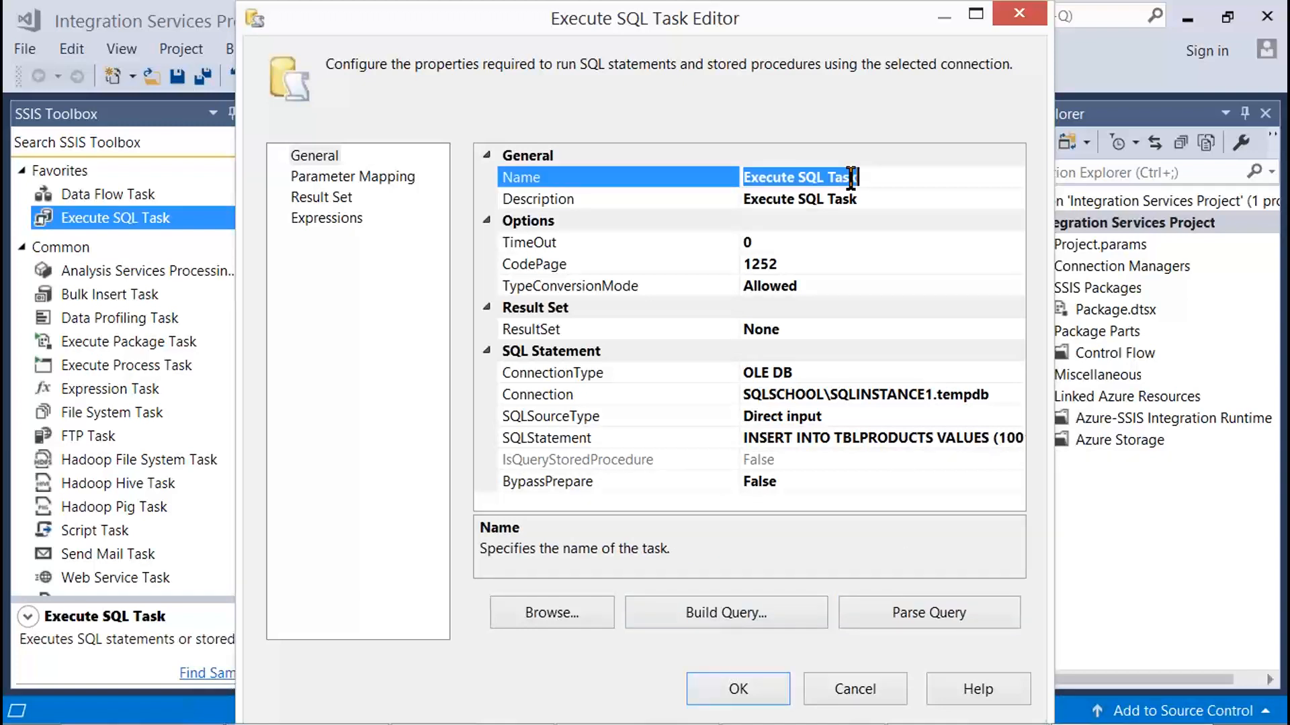
text(INSERT )
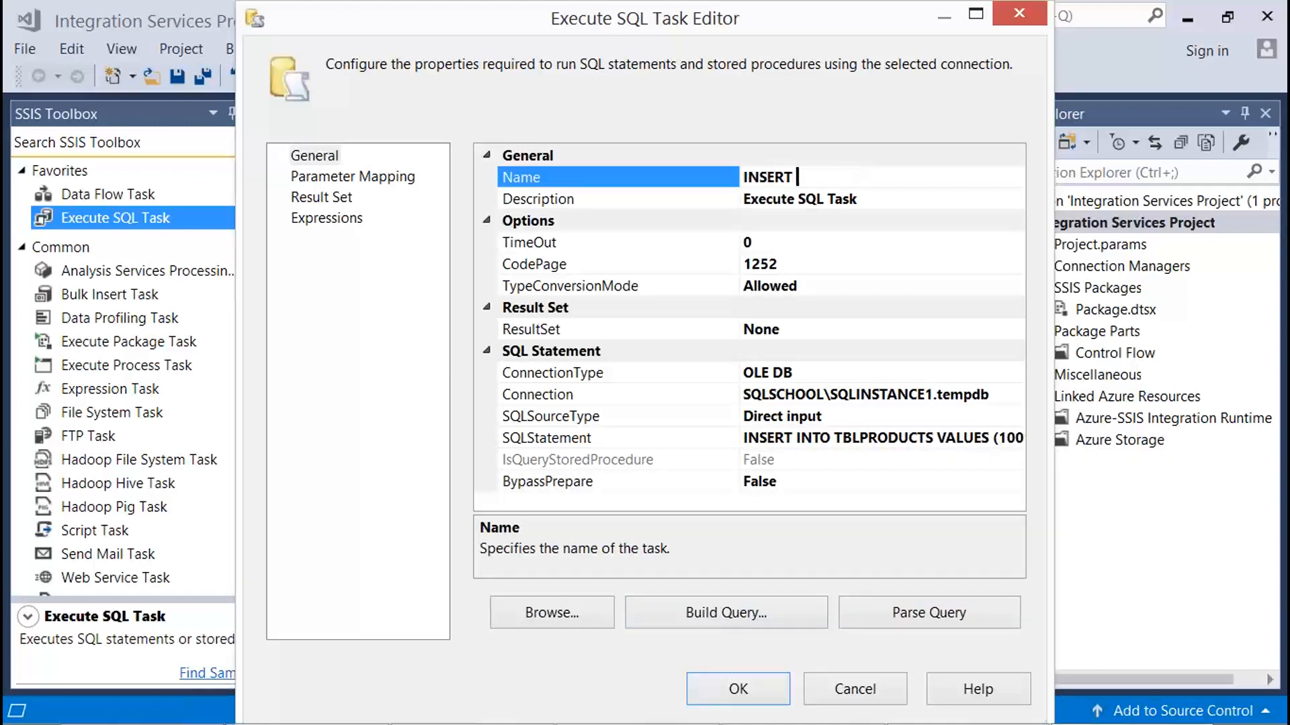
text(PRODUT)
text(1)
key(Return)
key(End)
key(BackSpace)
key(BackSpace)
text(UCT1)
key(Return)
key(End)
key(Return)
Copy the task's name INSERT PRODUCT1 into its Description and confirm the Execute SQL Task's settings.
key(ctrl+c)
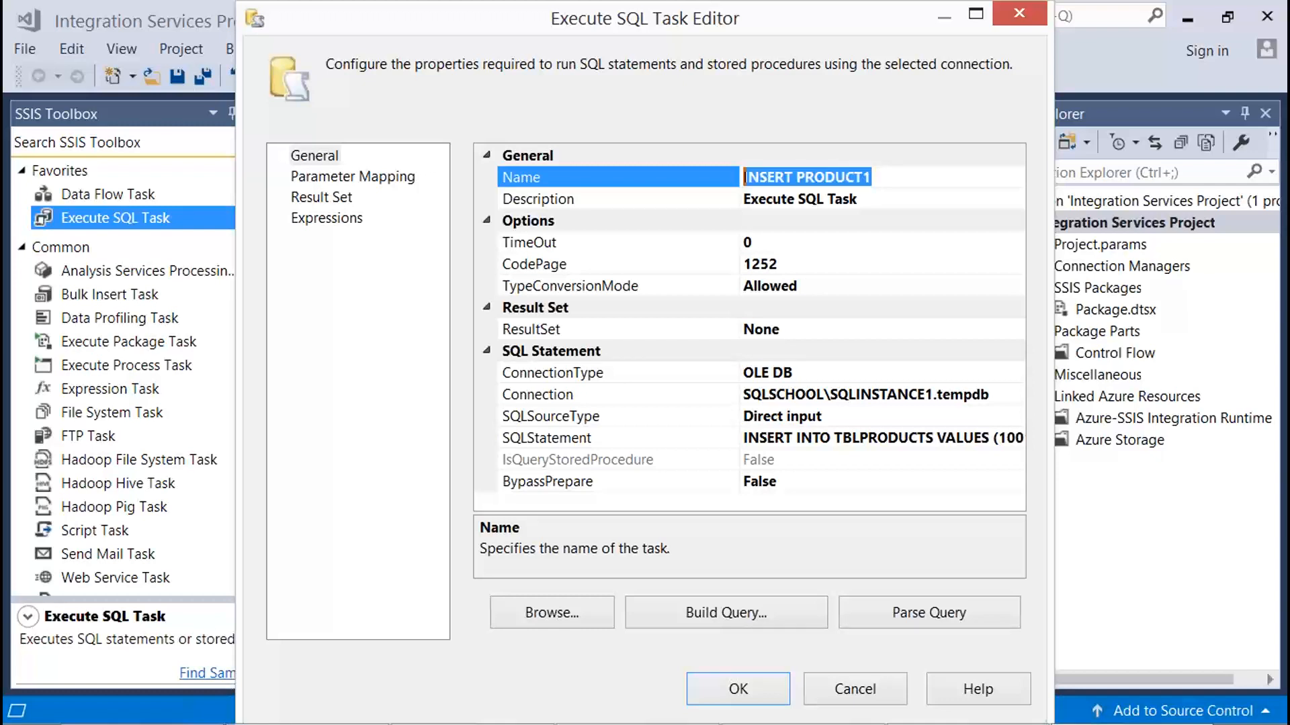
click(884, 207)
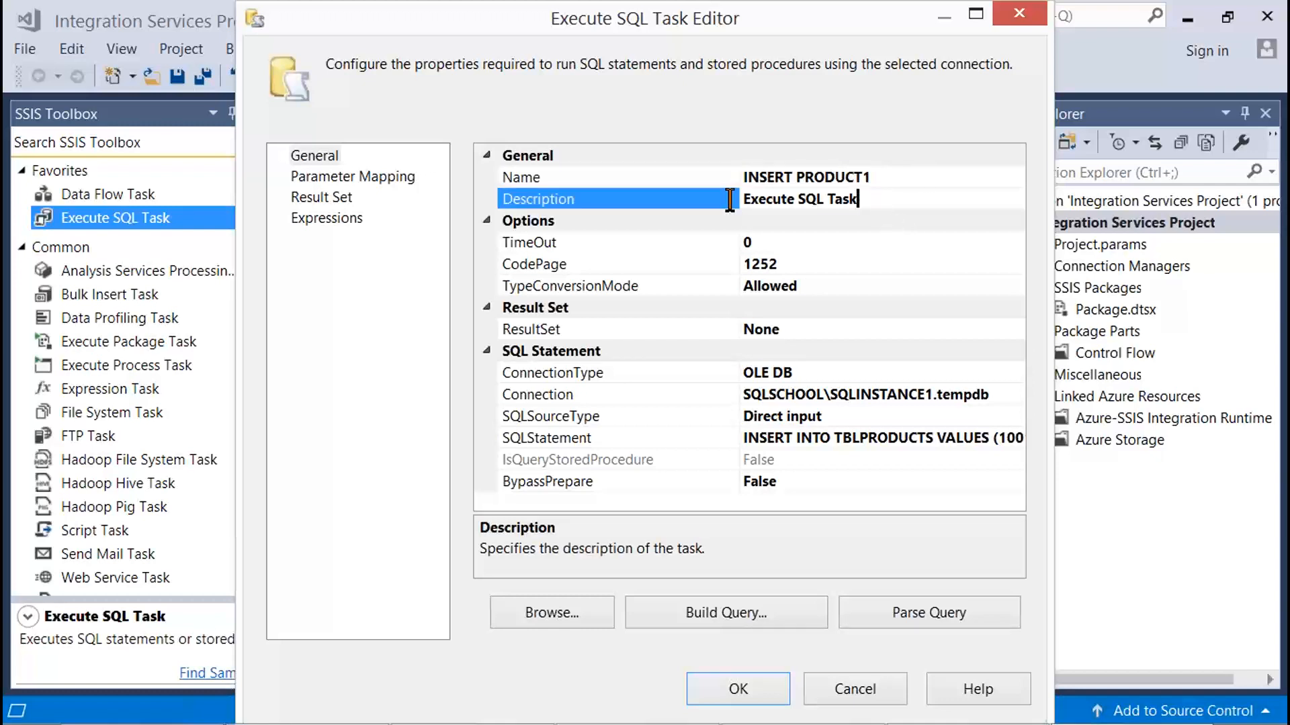
key(ctrl+v)
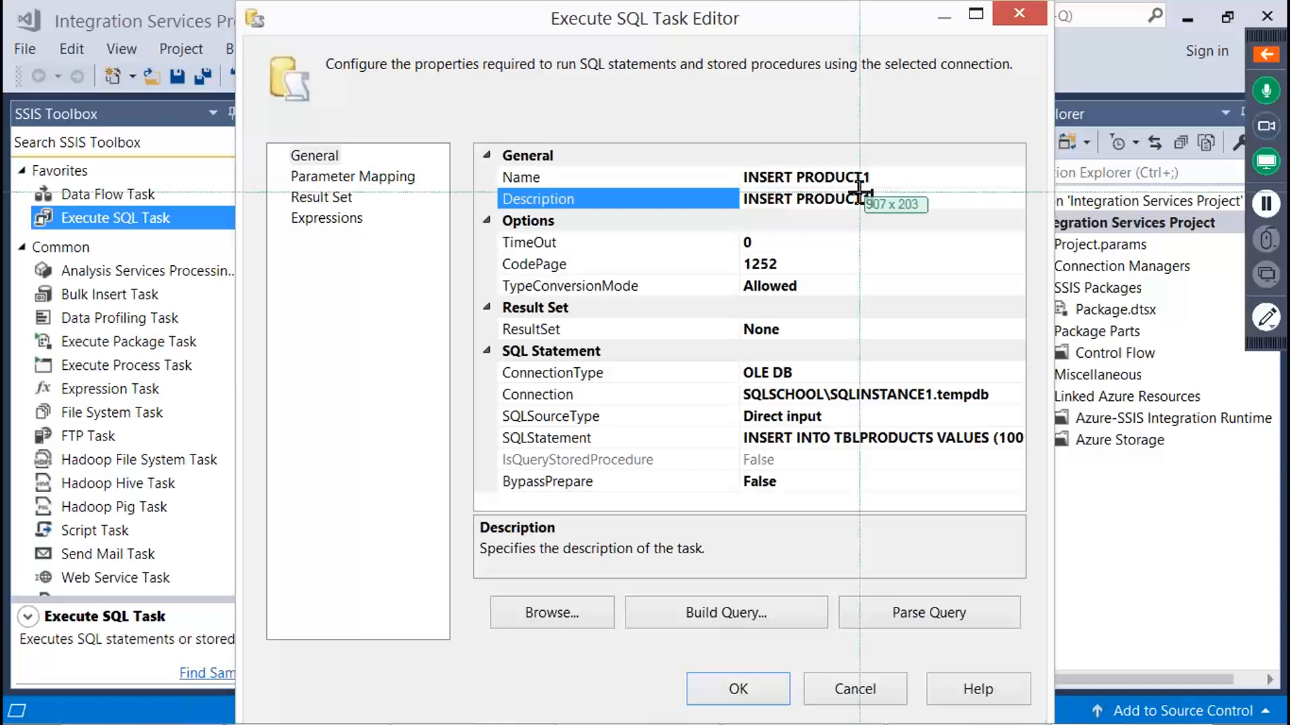
key(Print)
key(Escape)
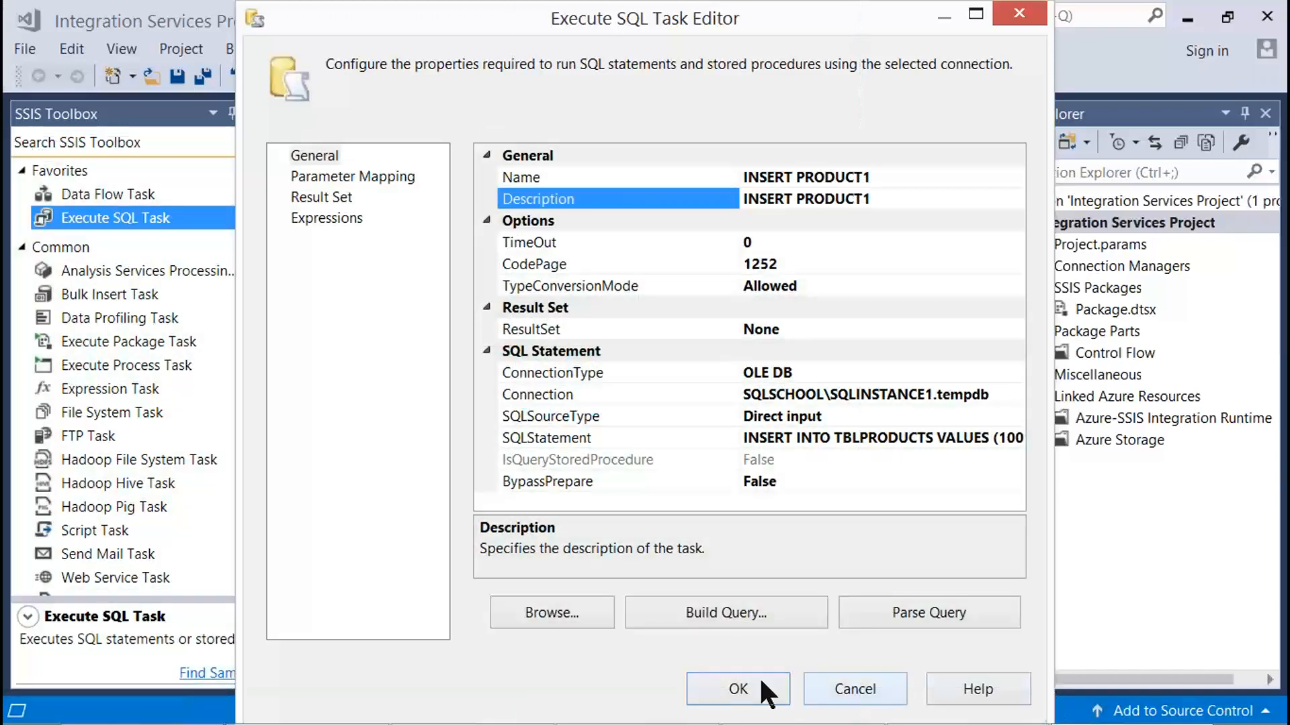
click(761, 682)
click(762, 682)
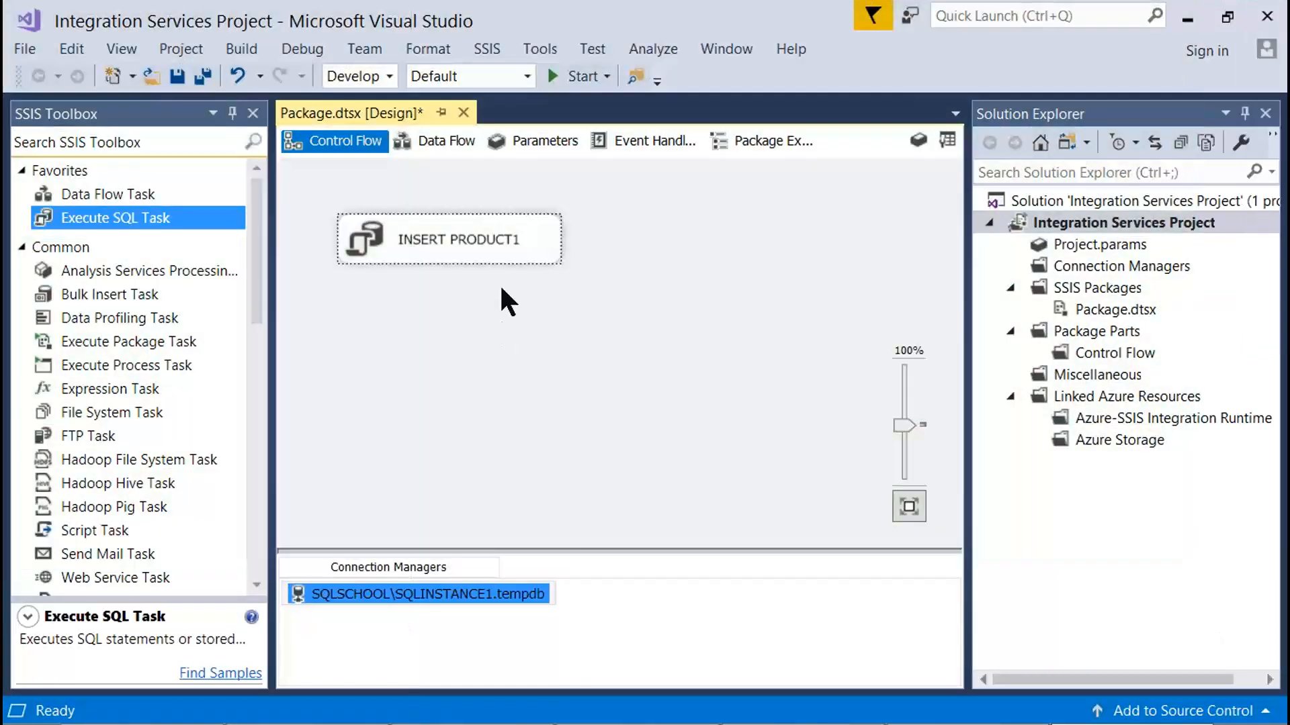
Capture a screenshot of the INSERT PRODUCT1 task's available commands and copy the task.
click(493, 247)
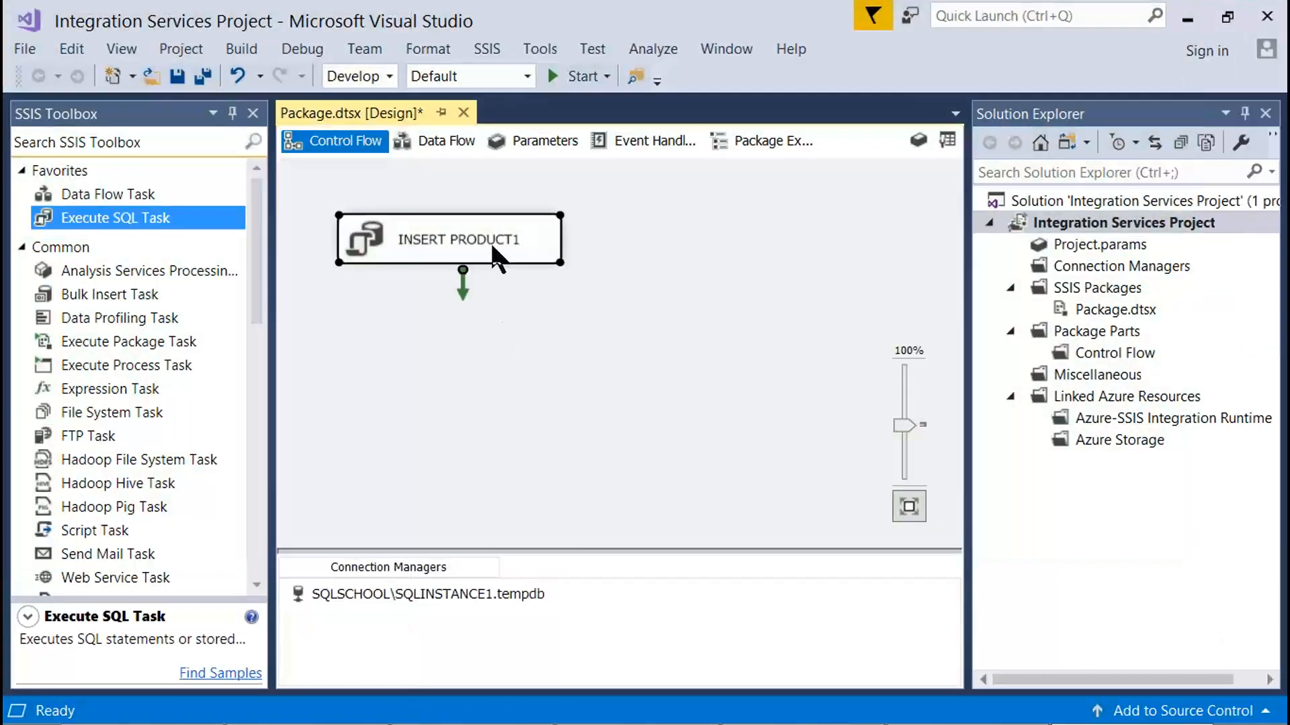
right_click(493, 247)
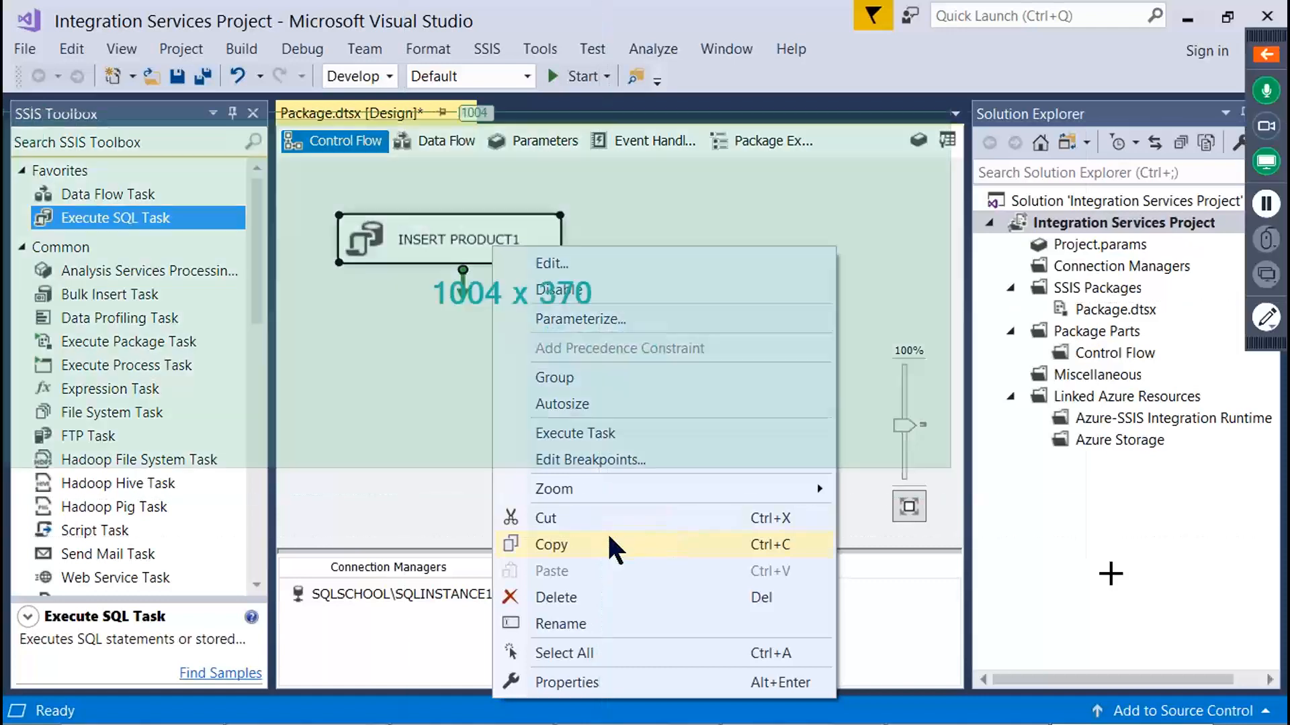
key(Escape)
right_click(543, 247)
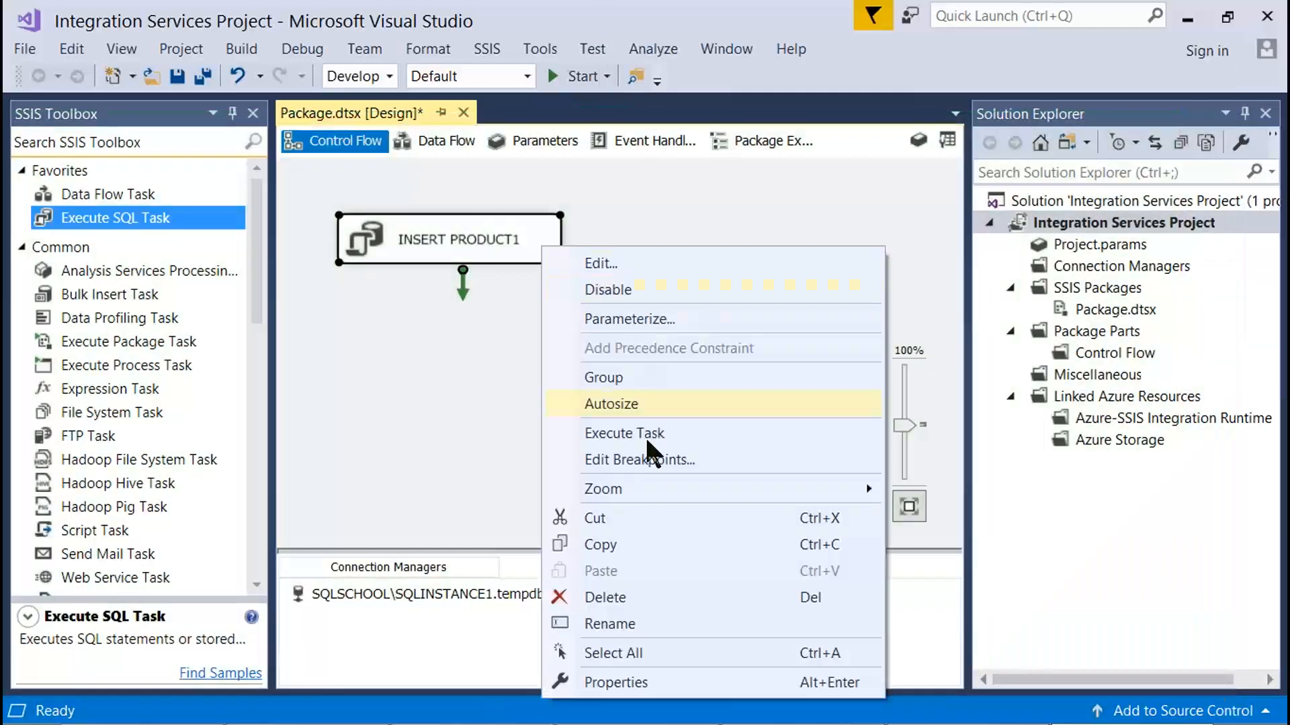
click(625, 542)
Paste the copied INSERT PRODUCT1 task three times into the Control Flow, placing the last copy below the others.
click(537, 332)
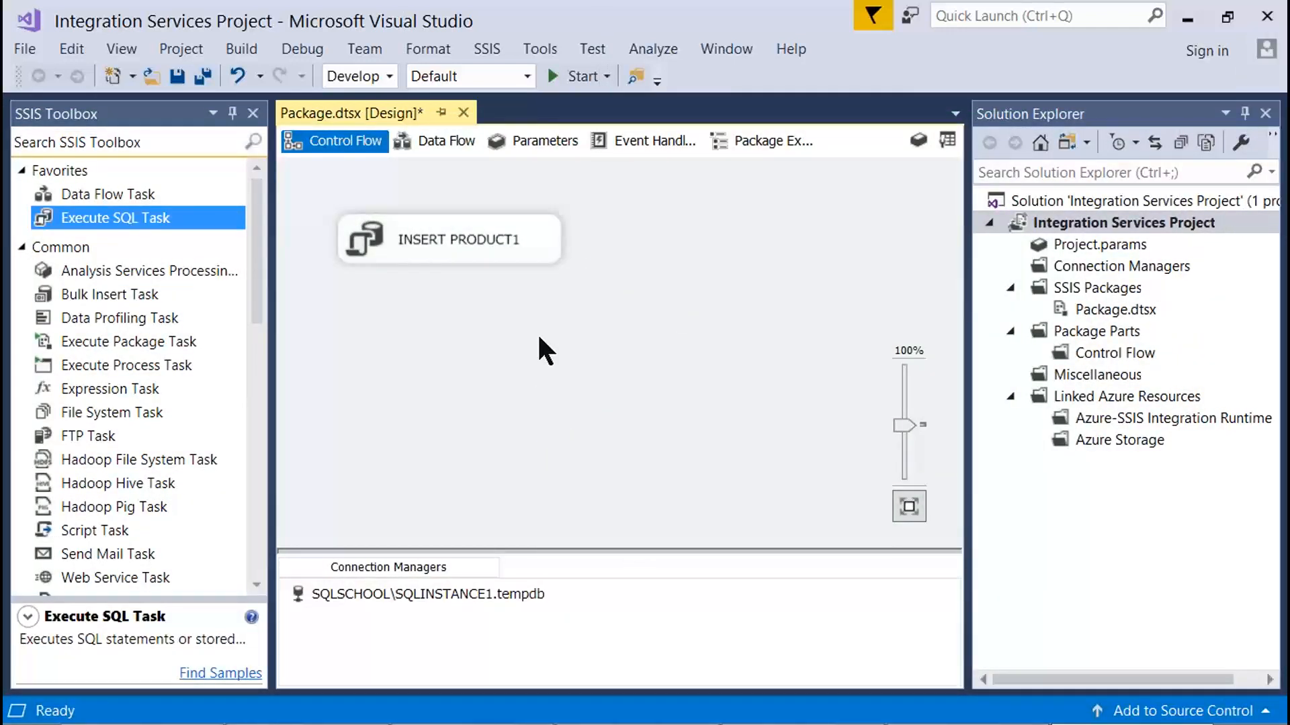
right_click(539, 338)
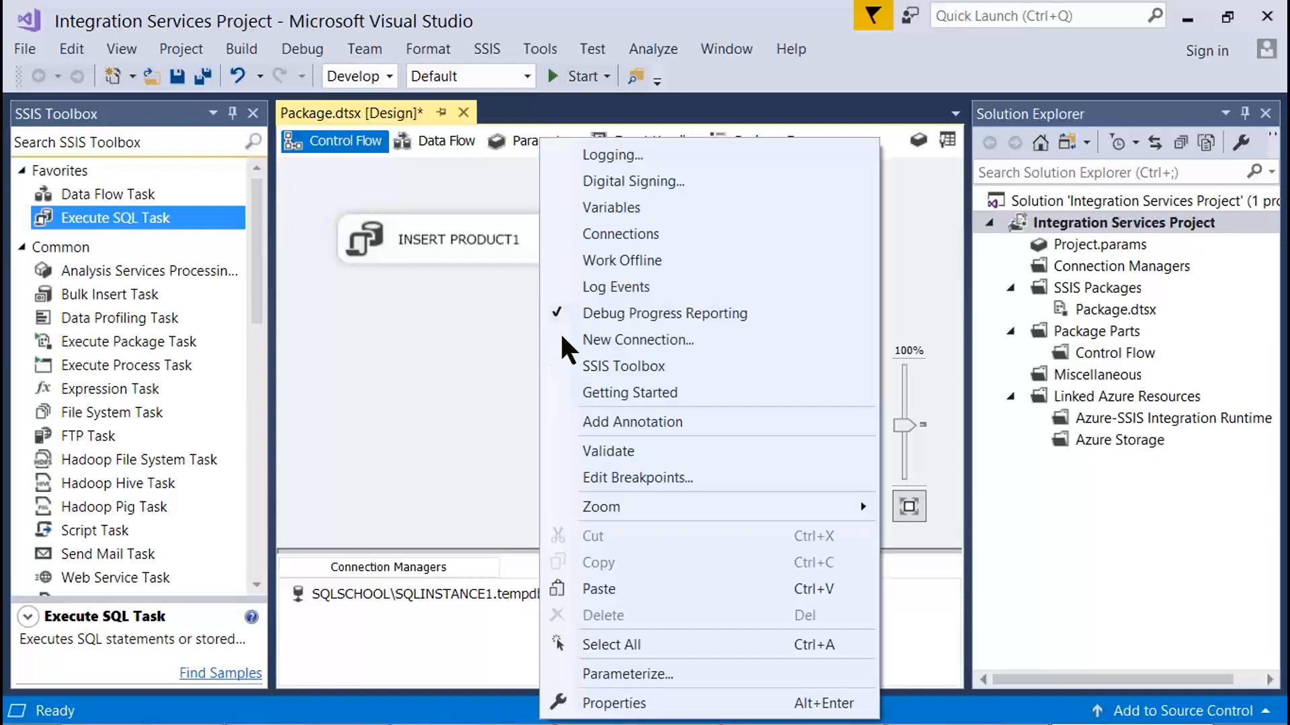
click(629, 590)
click(757, 460)
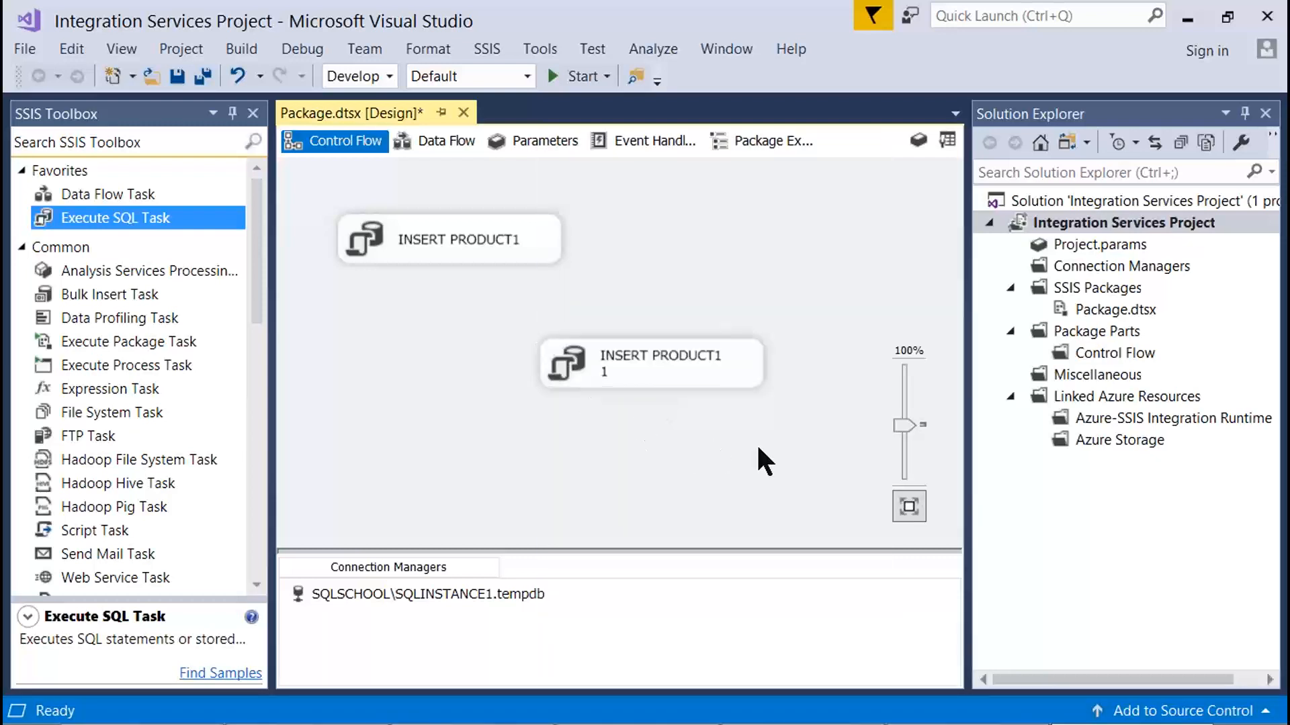
right_click(757, 461)
click(816, 450)
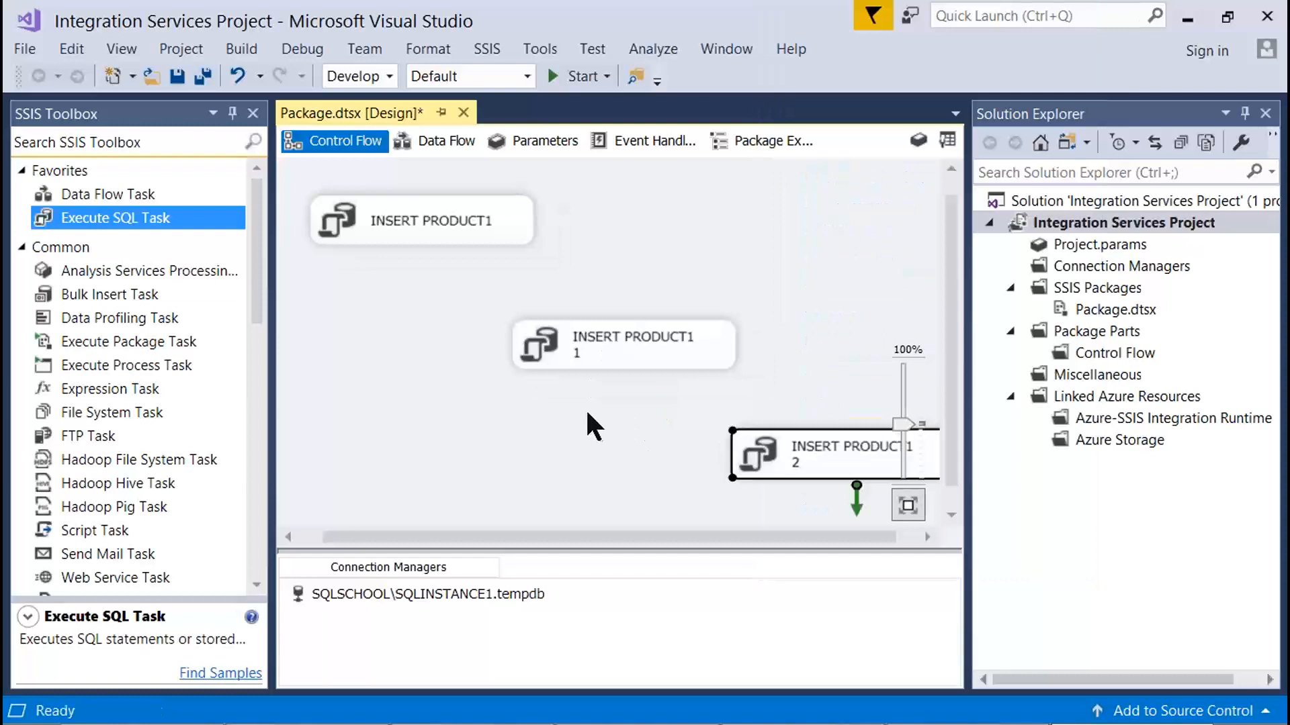
scroll(586, 408, down, 2)
click(563, 424)
right_click(563, 424)
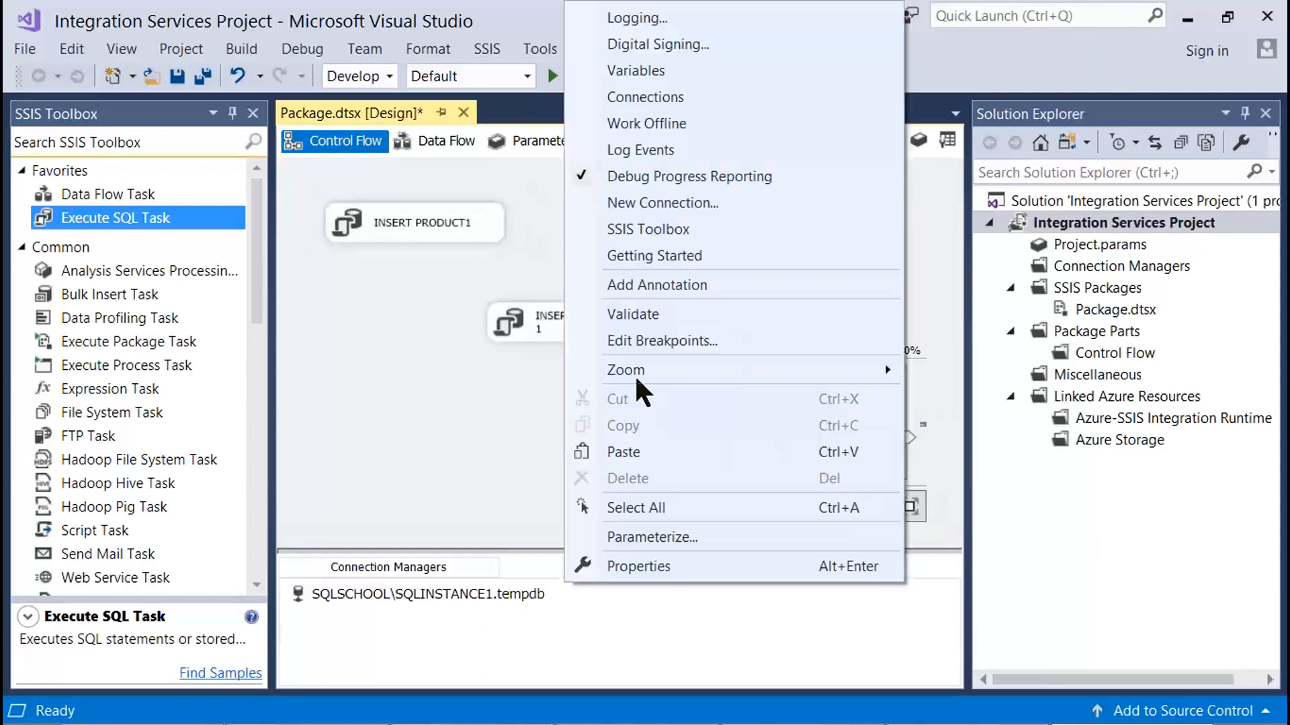
click(641, 452)
drag(622, 448, 775, 505)
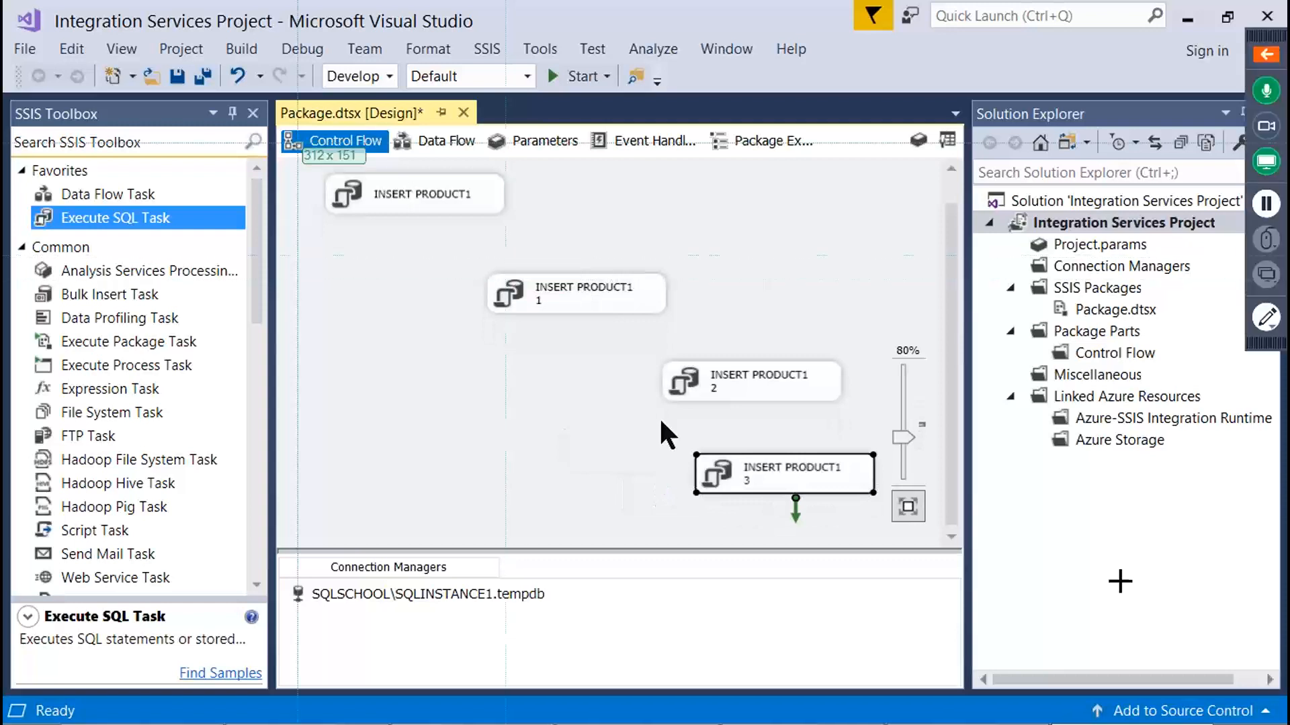
Capture a screenshot of the commands available for the first copy, INSERT PRODUCT1 1.
click(627, 299)
right_click(627, 299)
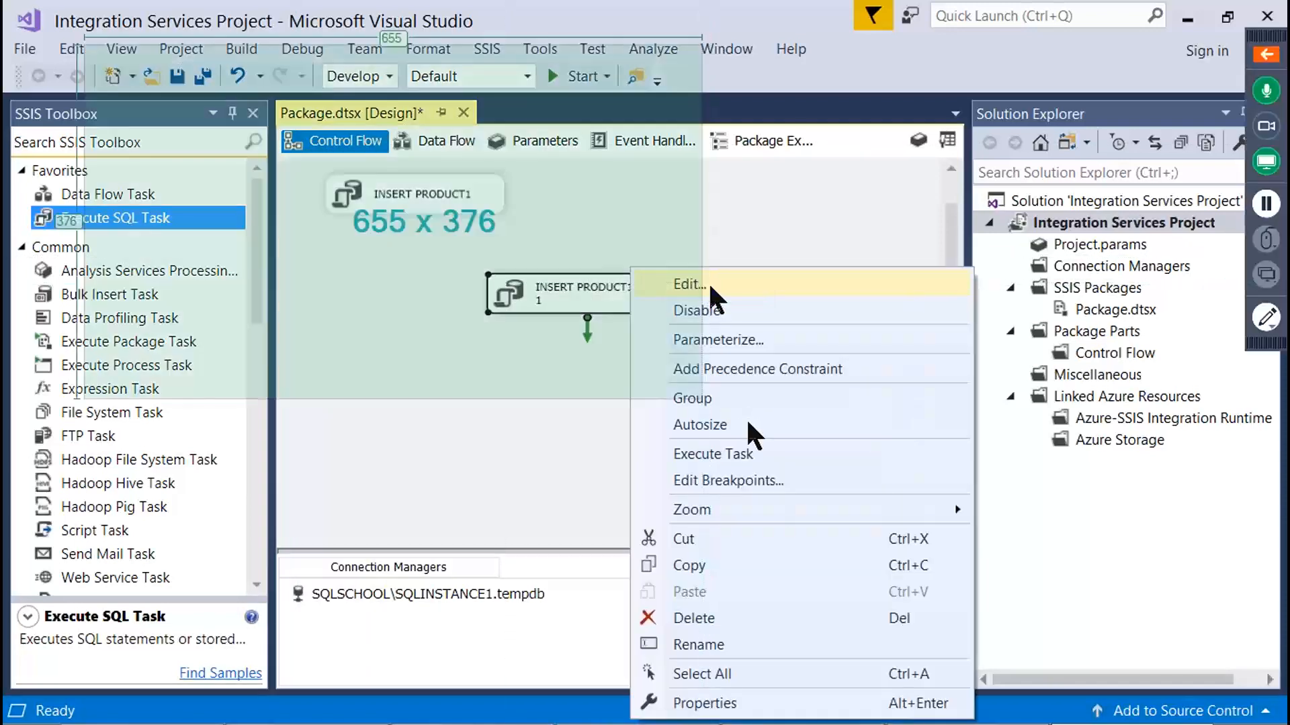
key(Escape)
Edit the INSERT PRODUCT1 1 task and set both its Name and Description to INSERT PRODUCT2.
right_click(626, 296)
key(Return)
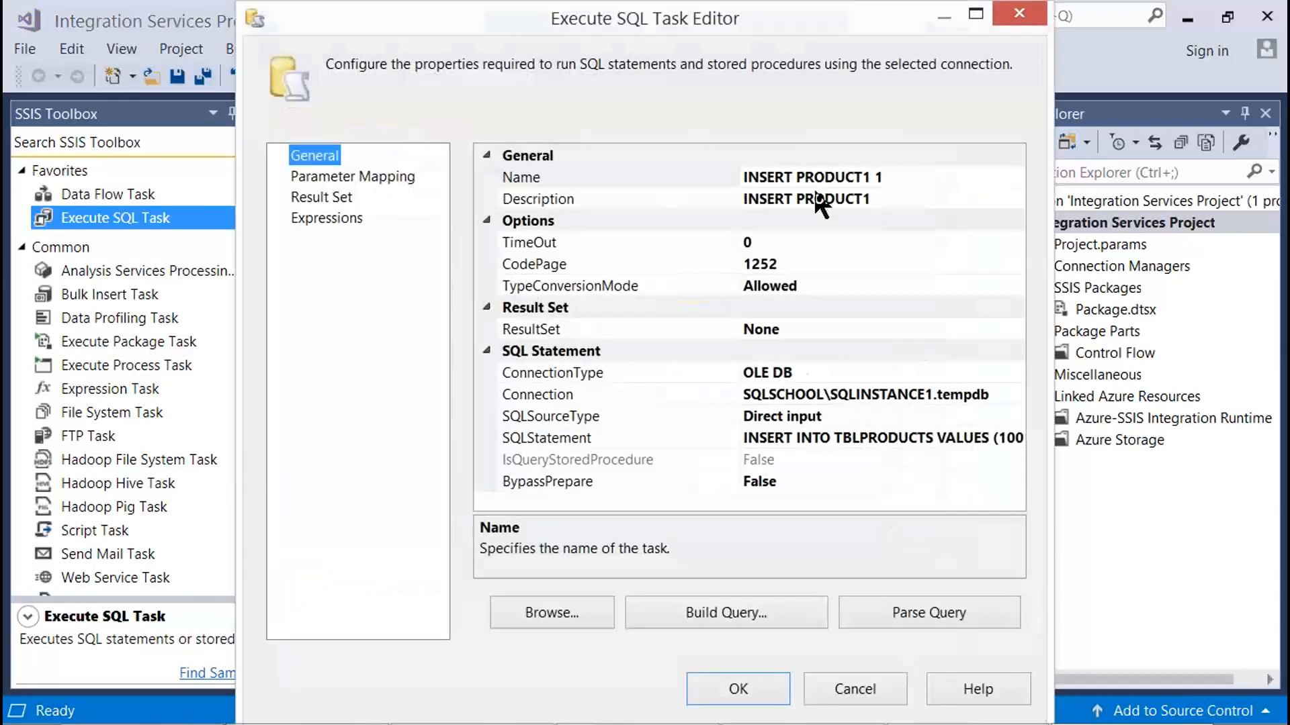
click(847, 176)
drag(863, 177, 909, 177)
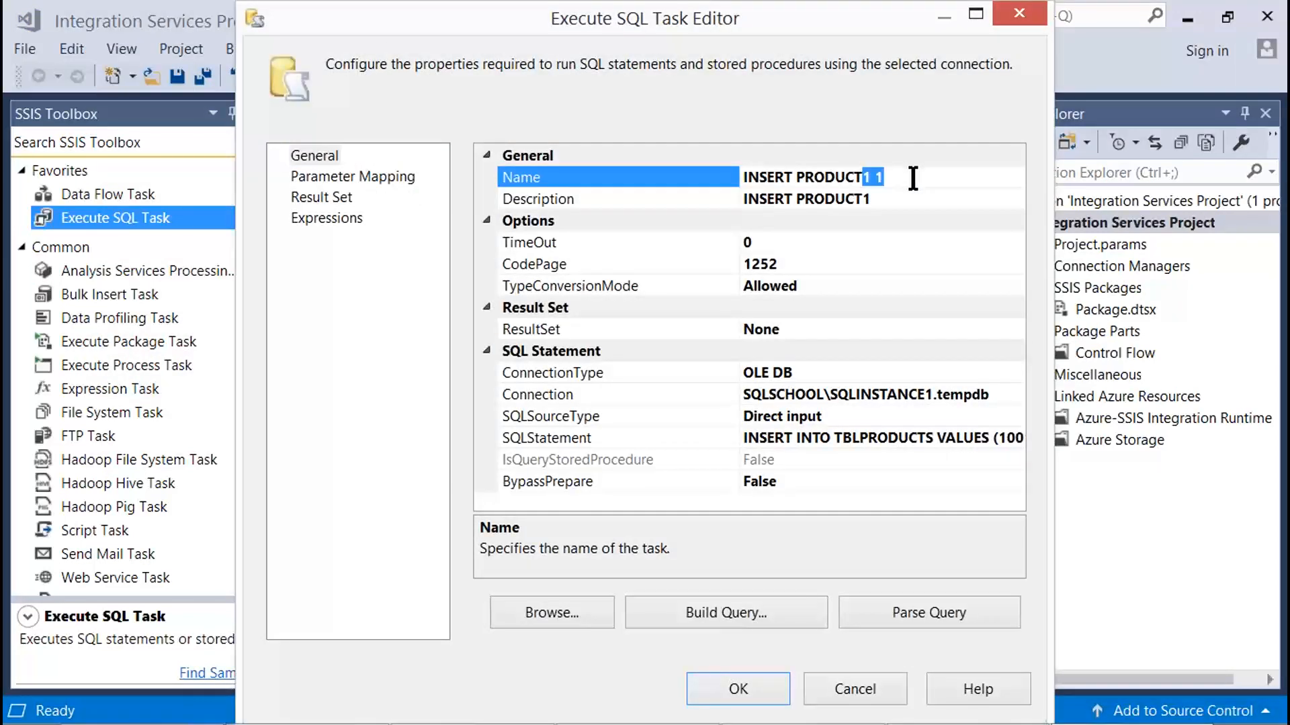
text(2)
click(866, 199)
click(865, 199)
click(865, 202)
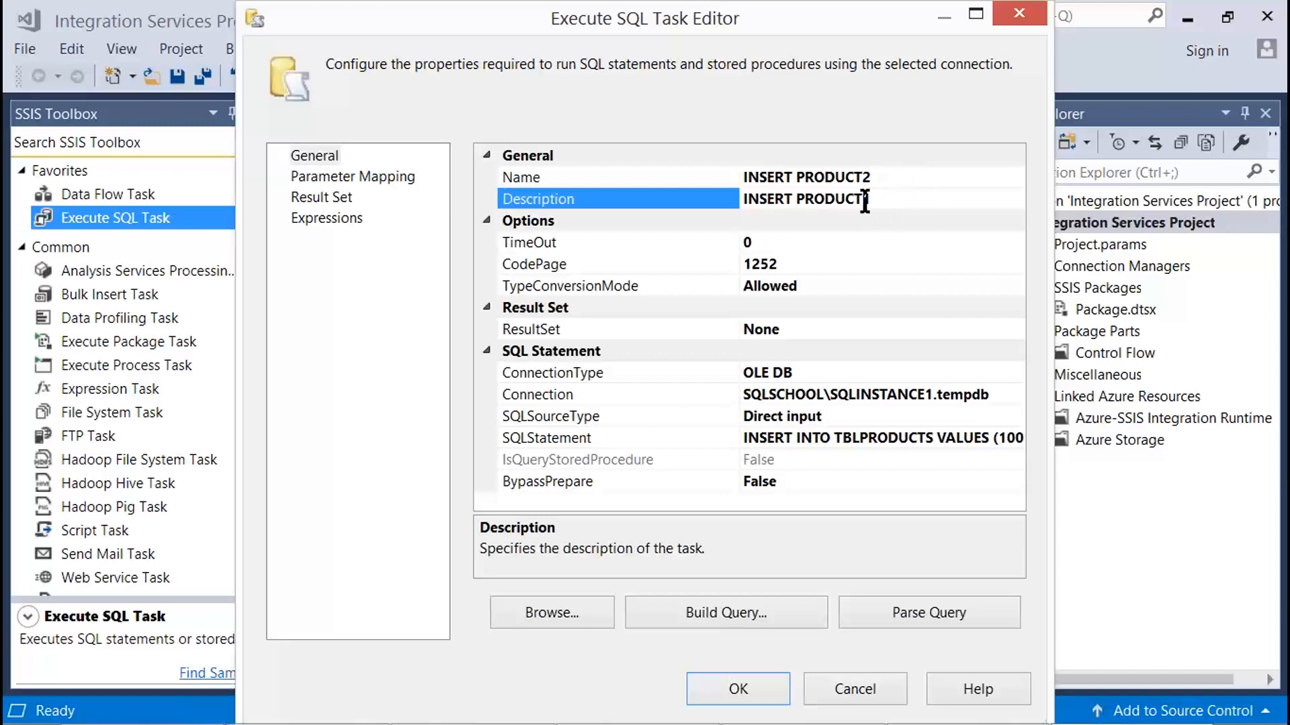
text(2)
Replace the task's SQL statement with INSERT INTO TBLPRODUCTS VALUES (1002, 'PRODUCT2', 'M') copied from the Word notes.
click(869, 438)
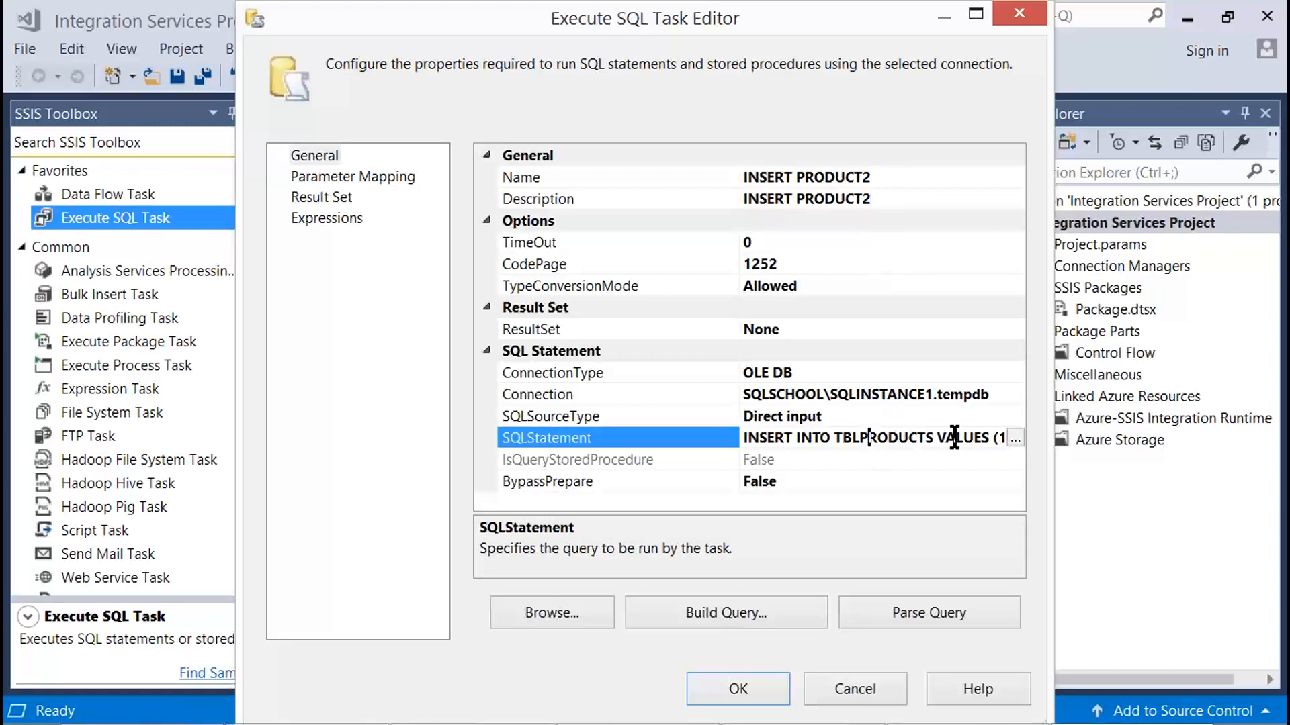
click(759, 702)
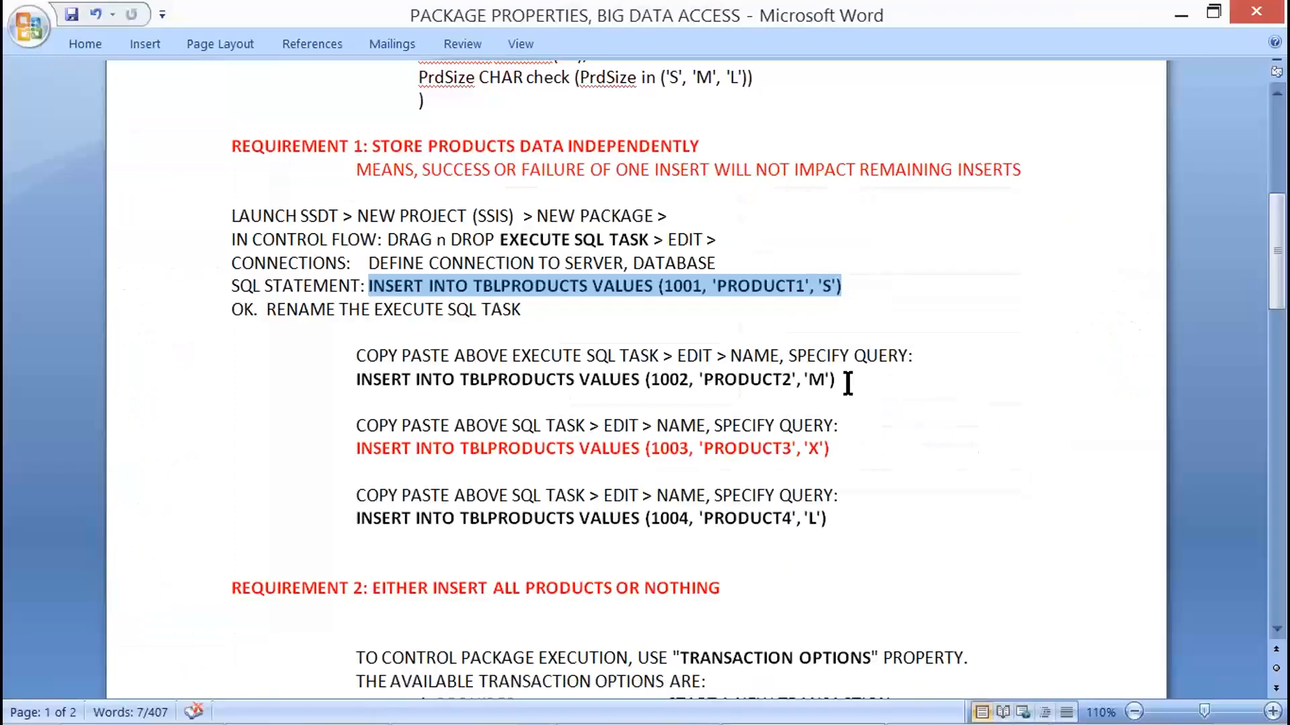
drag(837, 379, 356, 379)
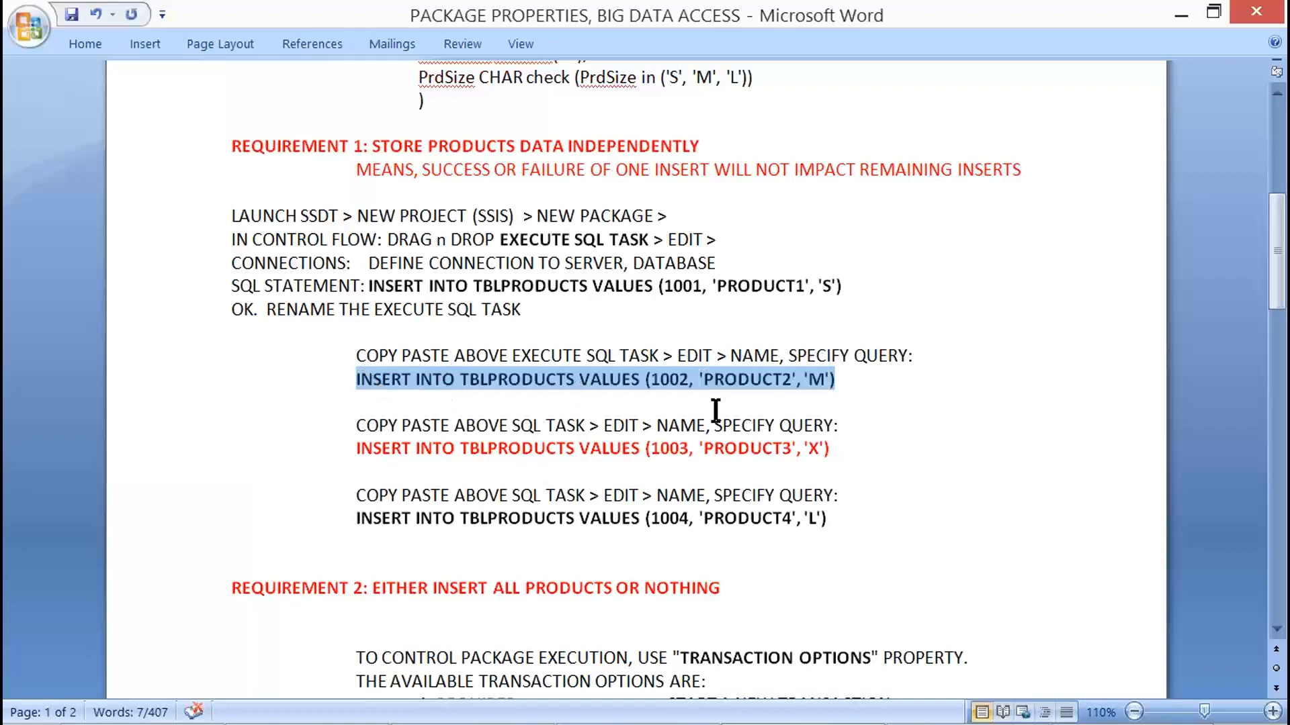
key(alt+Tab)
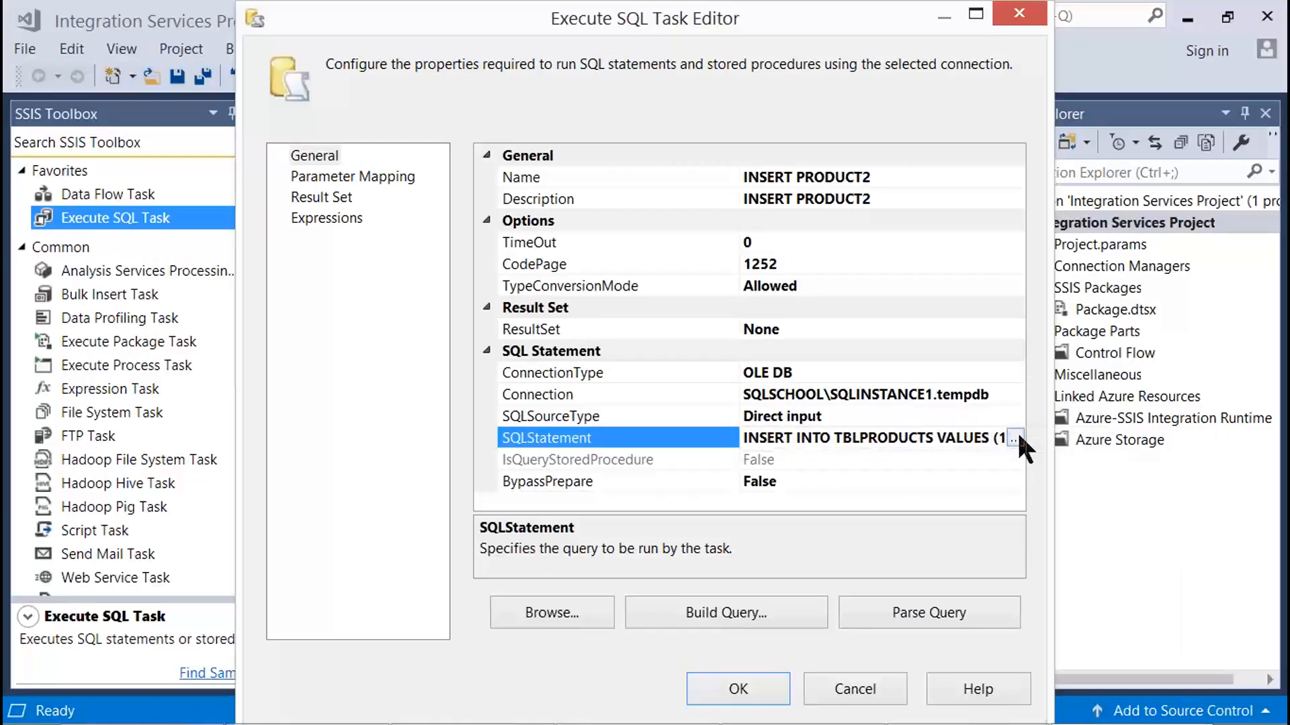
click(1017, 434)
key(ctrl+v)
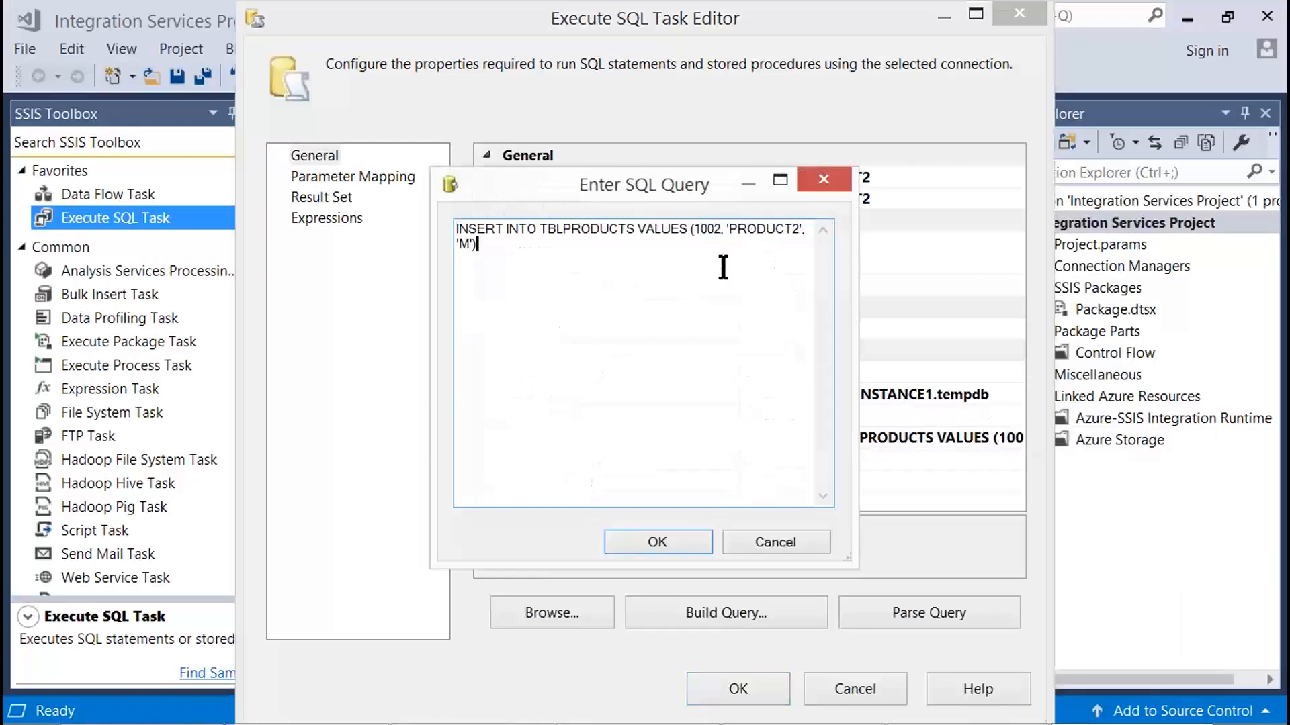
Capture screenshots of the PRODUCT2 query and the task's settings, confirming the query and the task editor.
drag(562, 193, 1051, 639)
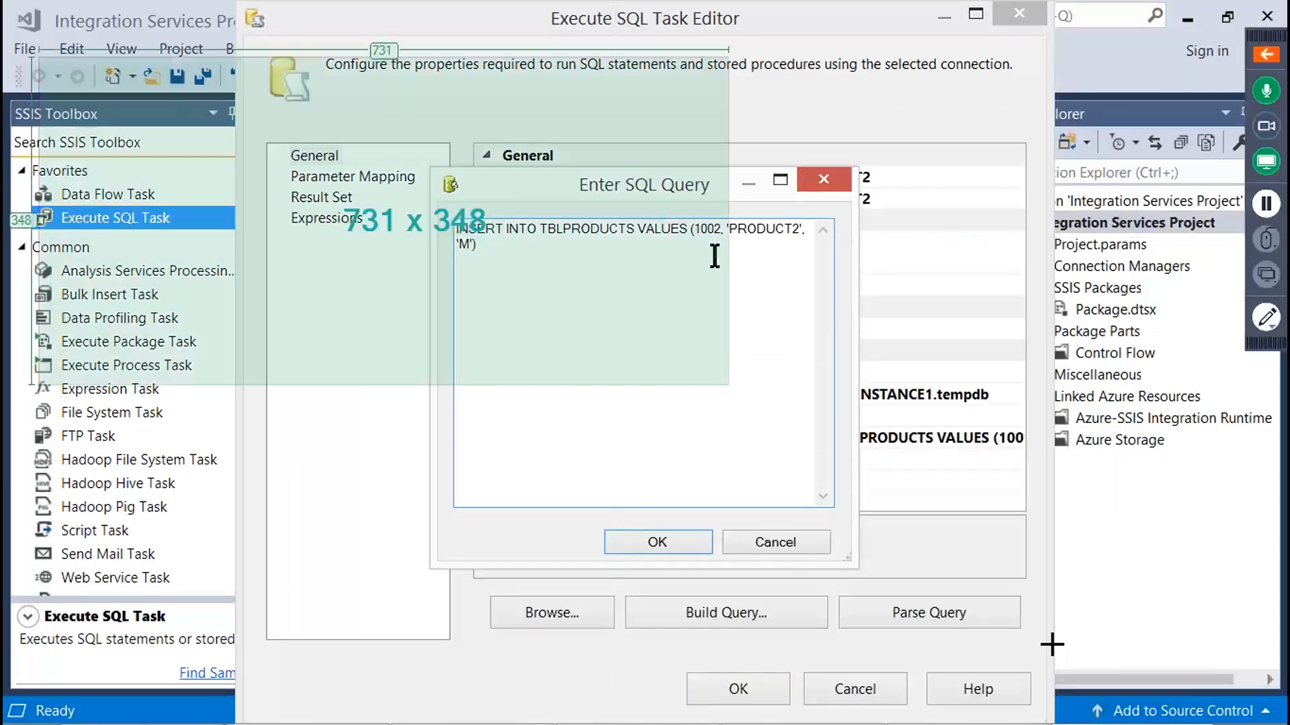
click(635, 534)
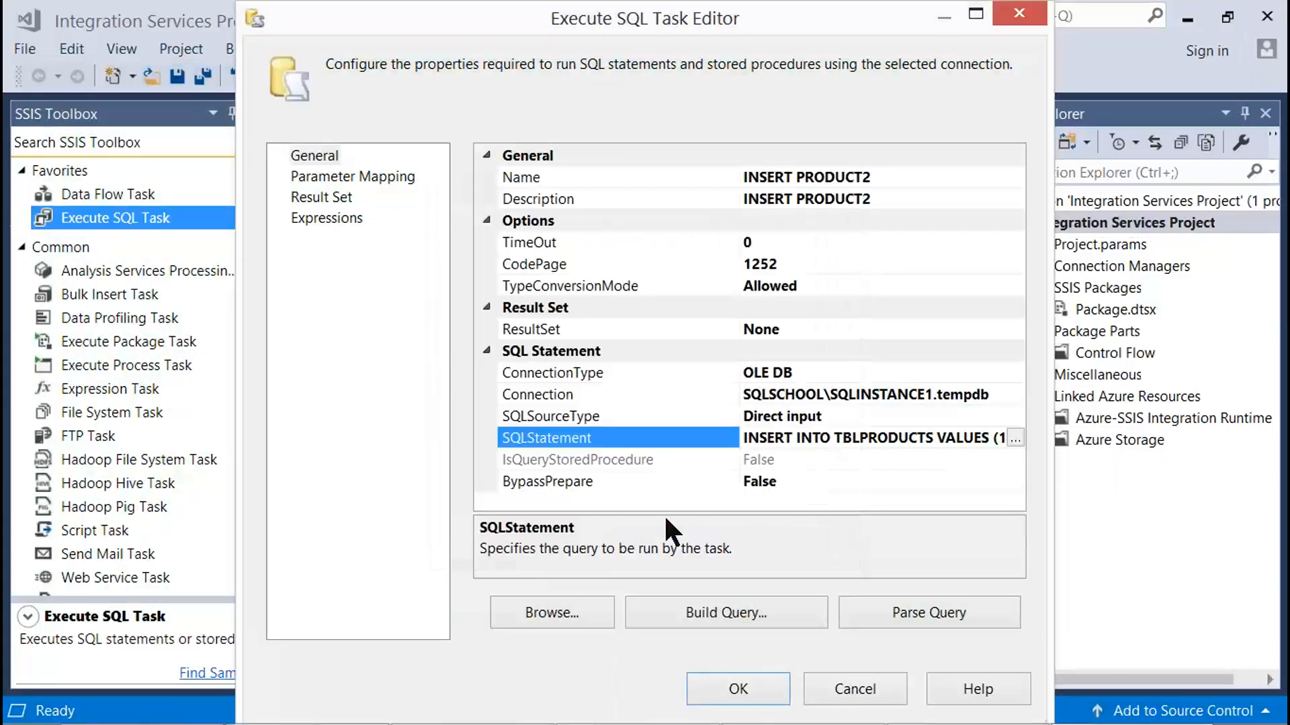
drag(125, 121, 1016, 716)
click(752, 685)
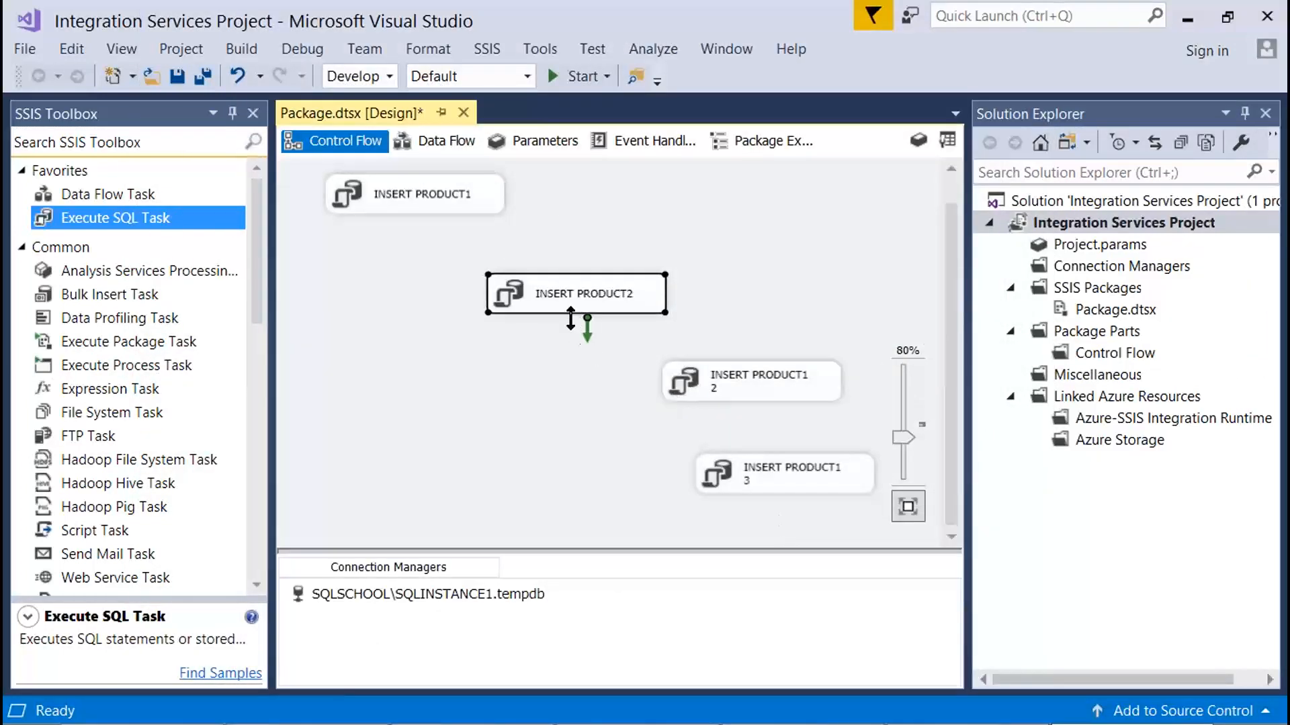
Arrange INSERT PRODUCT2 and the two remaining copies in a tighter diagonal below INSERT PRODUCT1.
drag(512, 295, 443, 291)
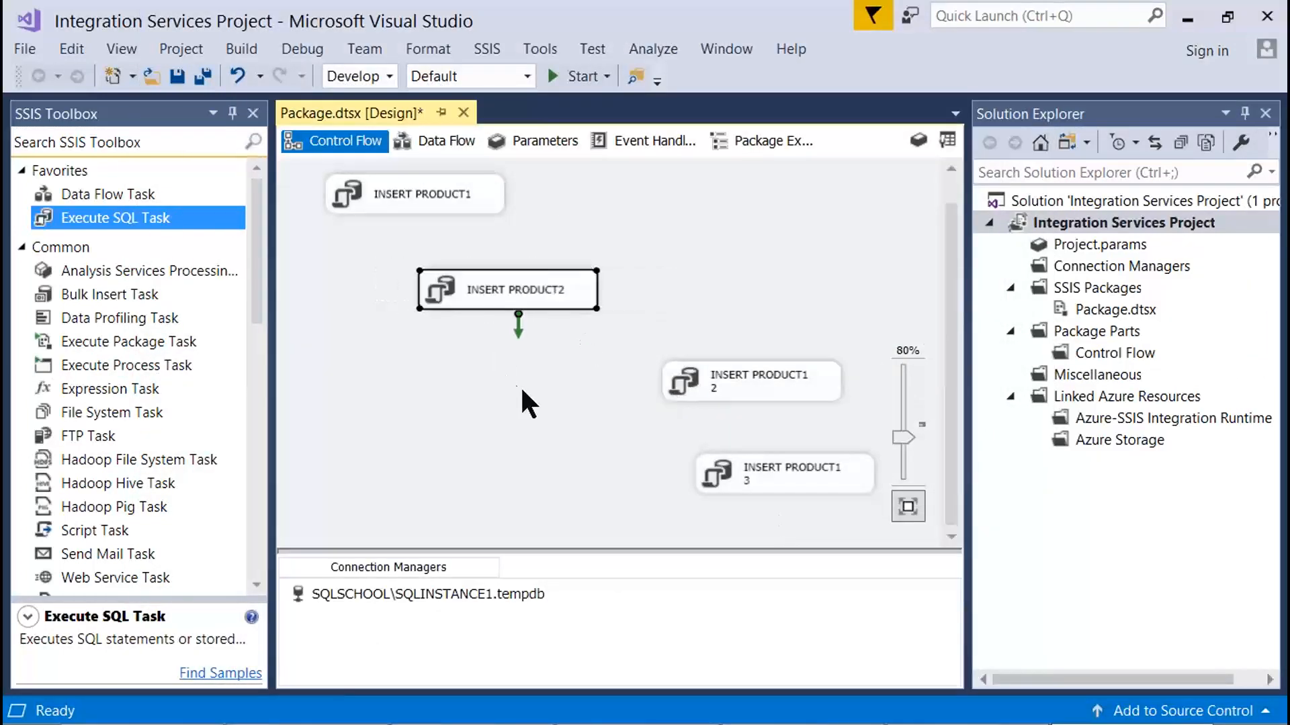
click(520, 385)
drag(717, 373, 589, 376)
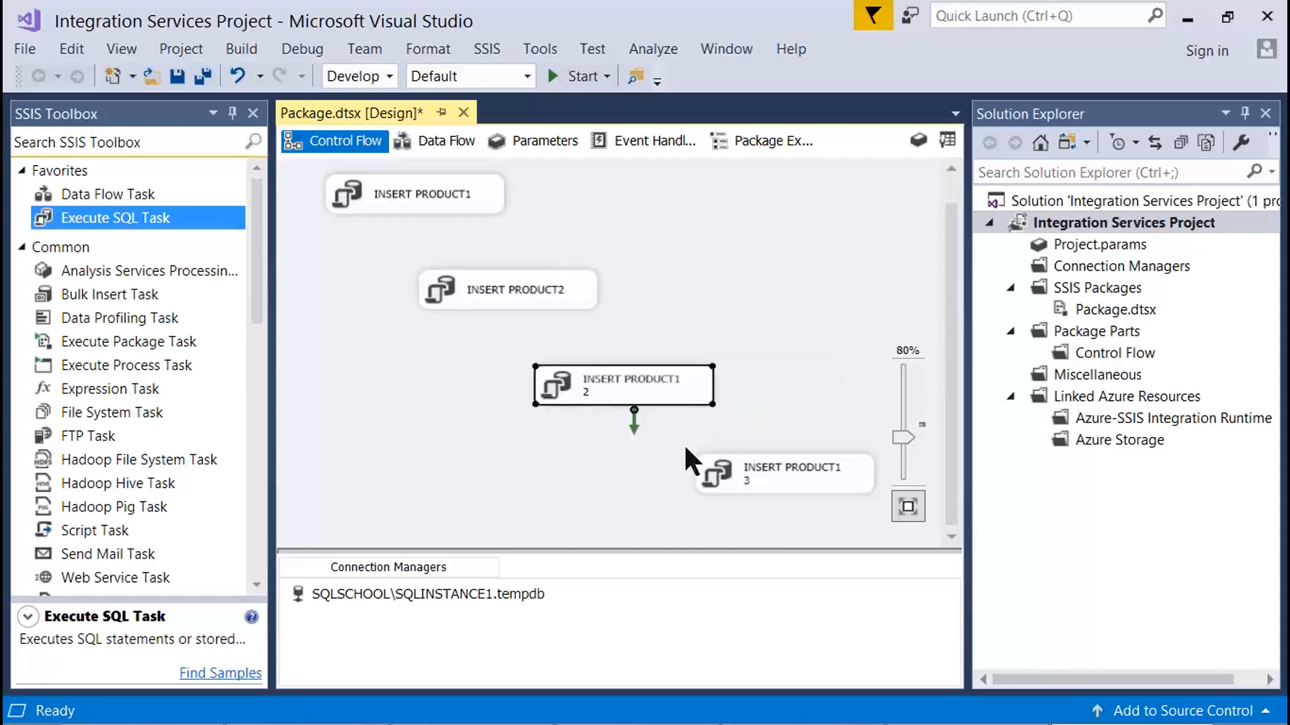
click(778, 481)
drag(777, 481, 715, 491)
drag(714, 493, 714, 494)
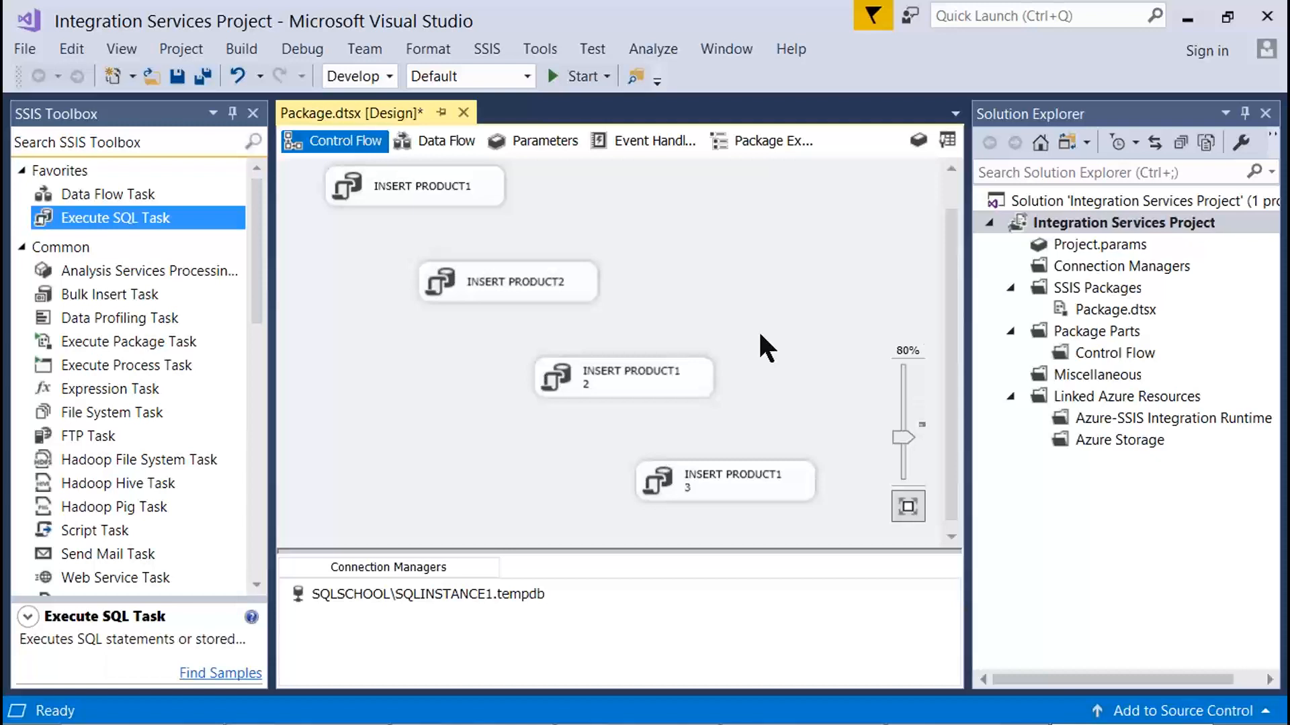
Capture a screenshot of the commands available for the INSERT PRODUCT1 2 task.
click(658, 372)
right_click(658, 373)
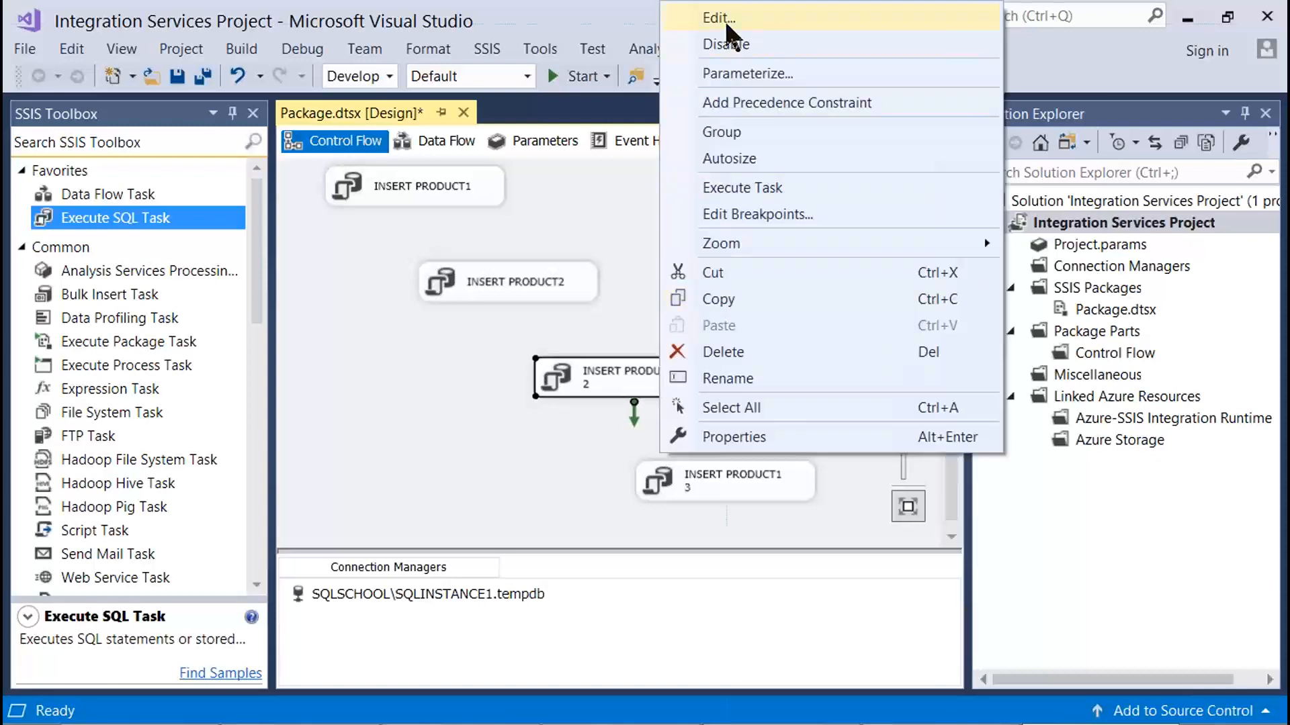
key(Print)
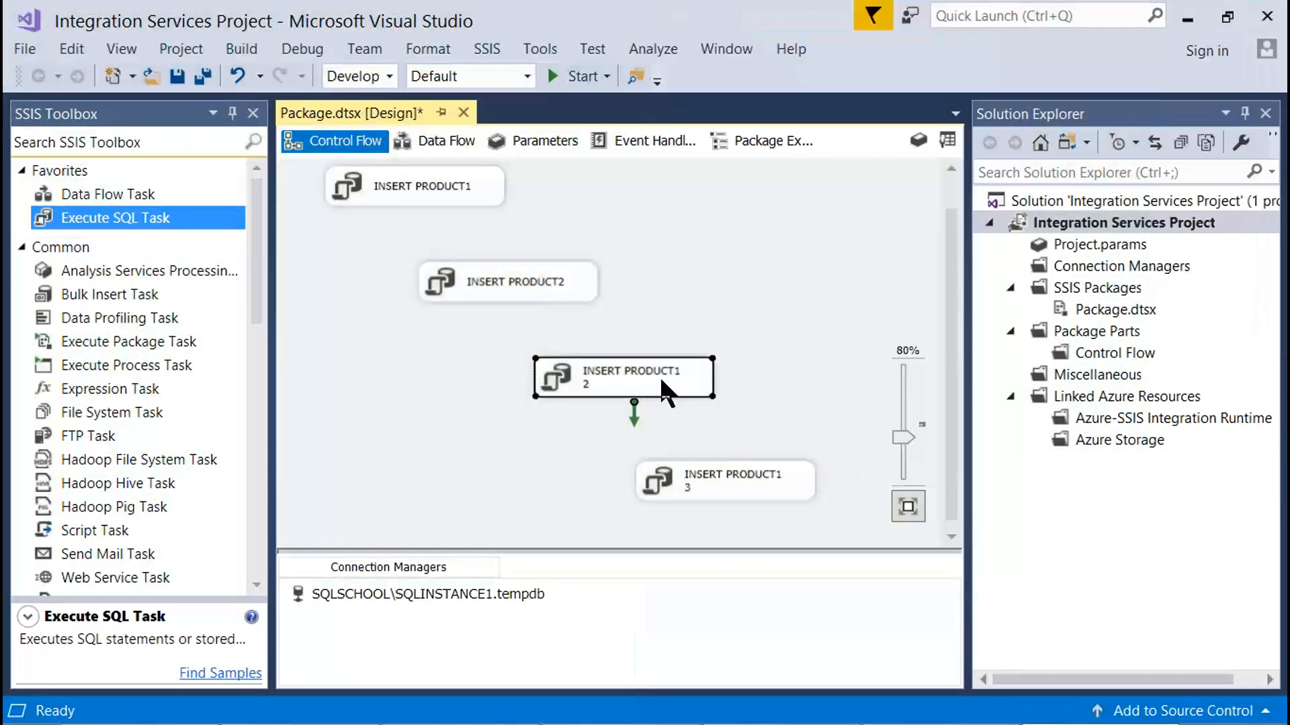
Edit the INSERT PRODUCT1 2 task and set both its Name and Description to INSERT PRODUCT3.
right_click(659, 375)
click(739, 20)
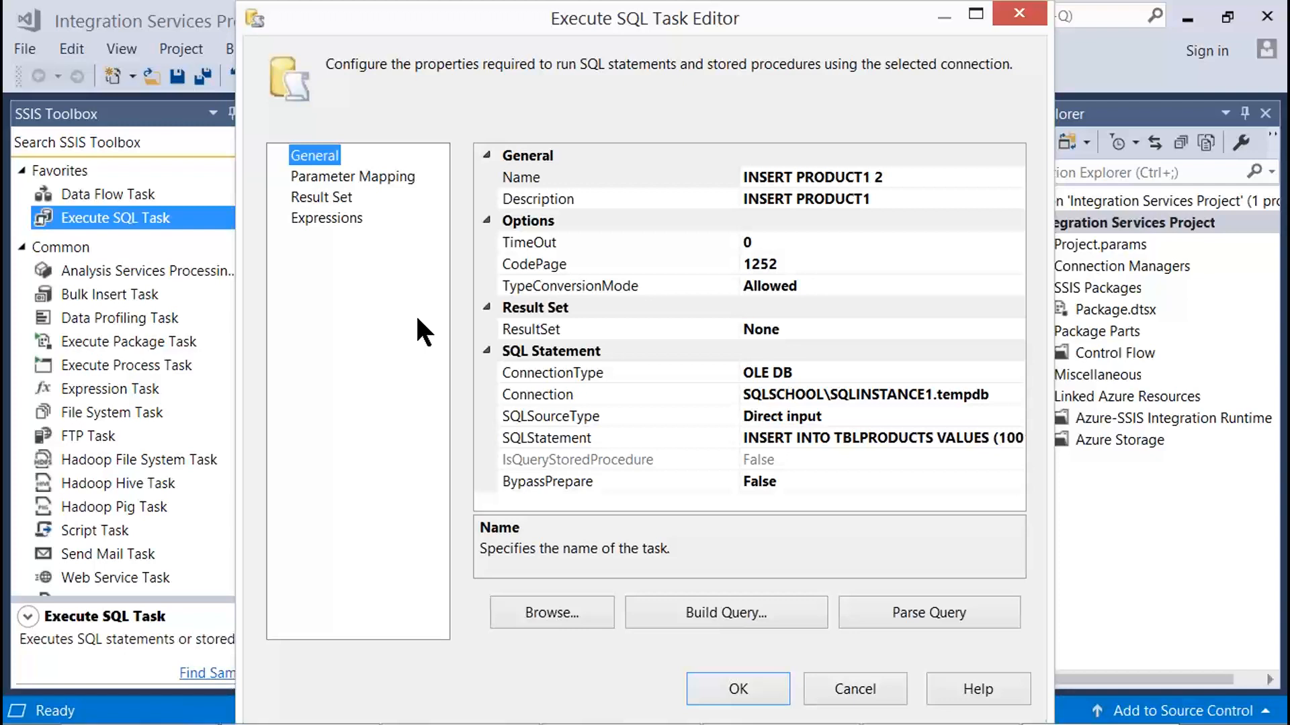
click(847, 177)
drag(862, 178, 874, 200)
text(3)
click(864, 198)
text(3)
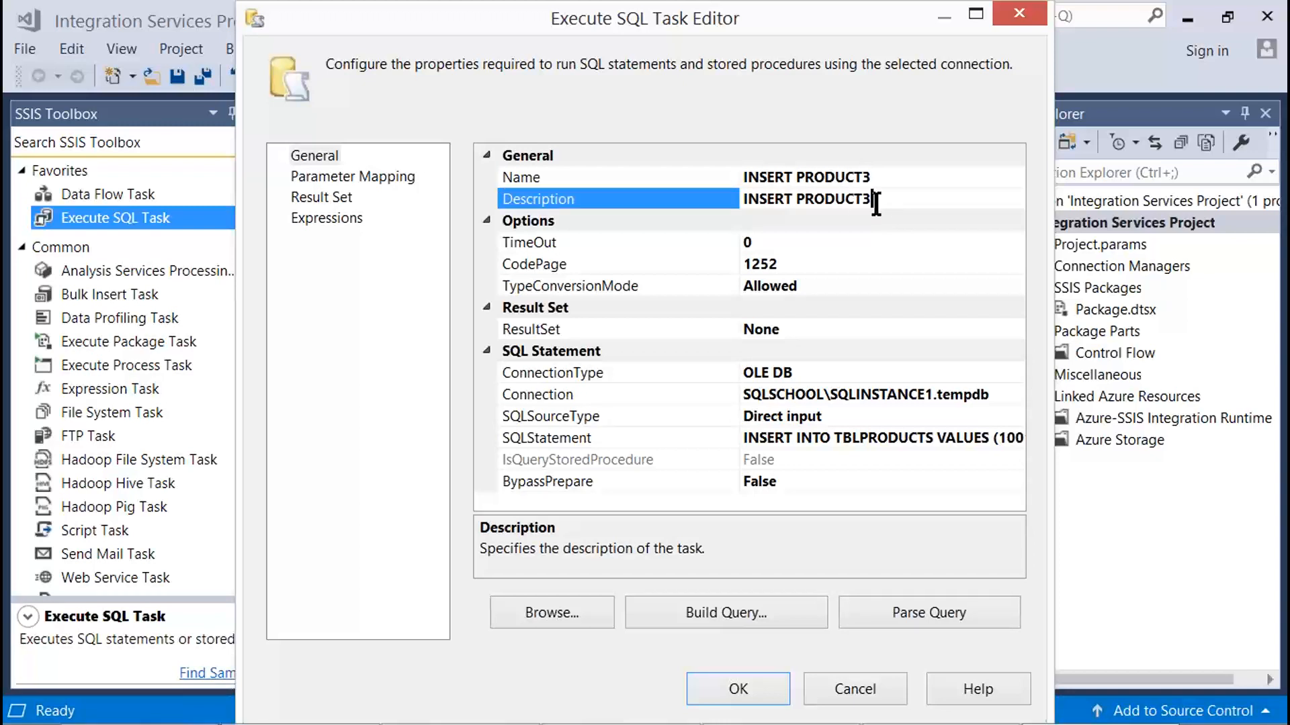
Capture the task's settings and replace its SQL statement with INSERT INTO TBLPRODUCTS VALUES (1003, 'PRODUCT3', 'X') from the Word notes.
click(860, 437)
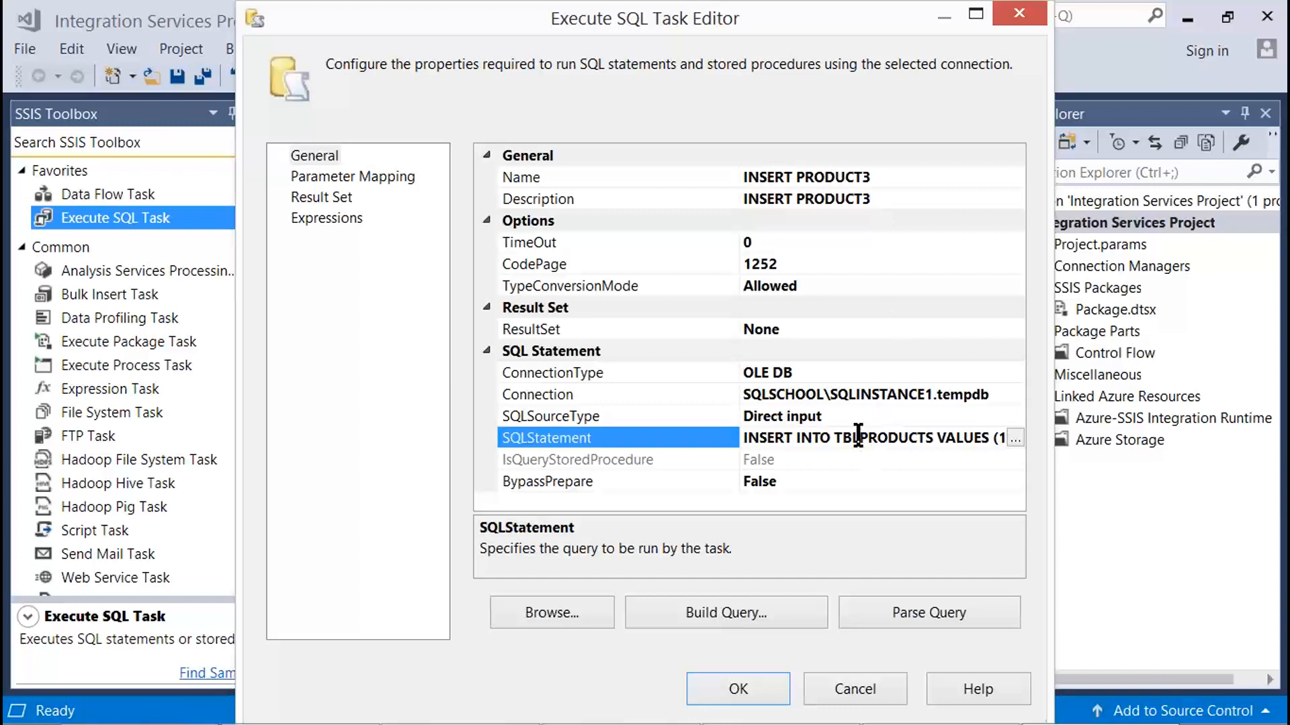
mouse_move(204, 86)
mouse_down()
mouse_move(1113, 520)
mouse_move(1159, 669)
mouse_up()
click(1015, 438)
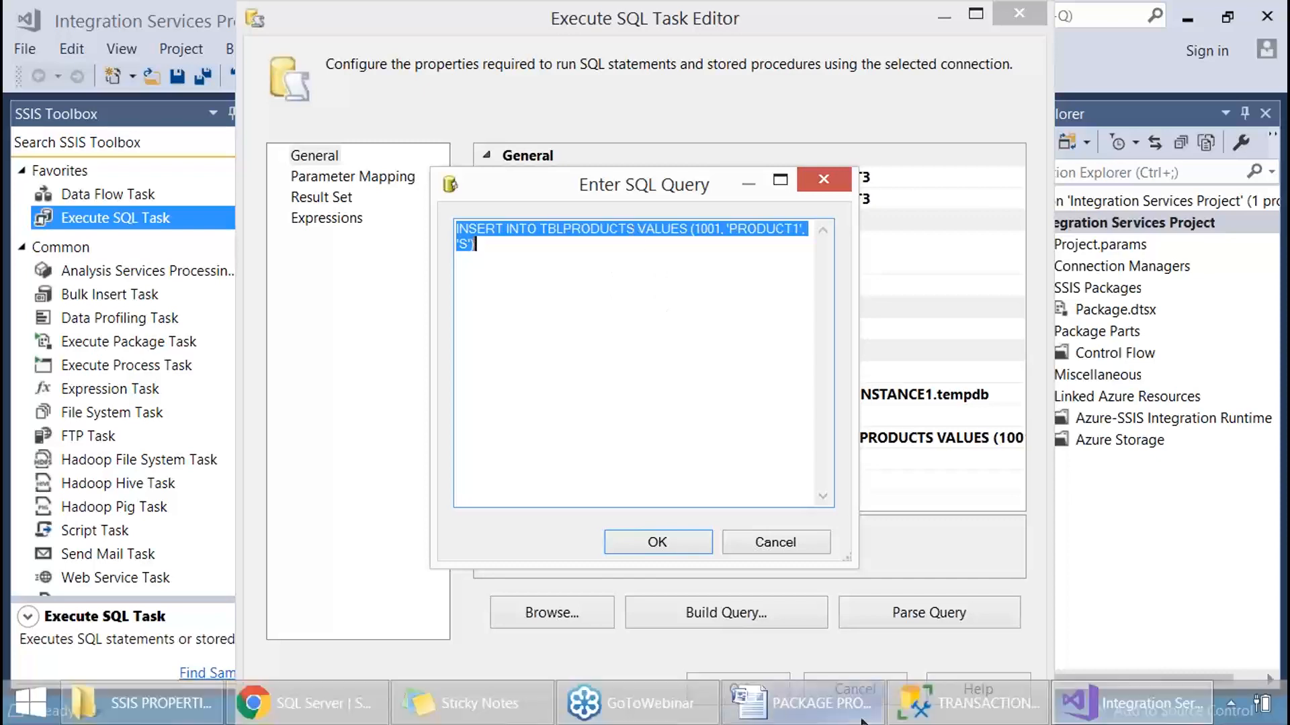
click(747, 704)
drag(836, 448, 345, 446)
scroll(668, 335, up, 1)
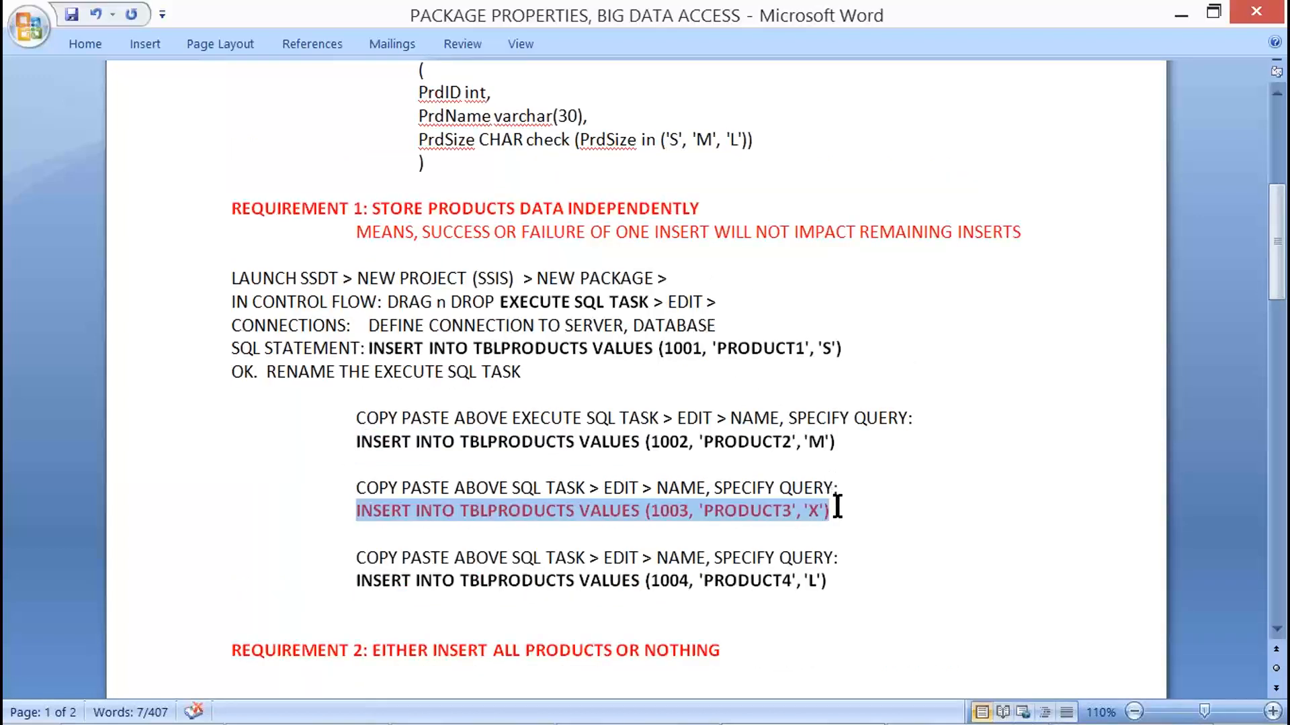
drag(833, 510, 358, 514)
key(ctrl+c)
click(1142, 710)
key(ctrl+v)
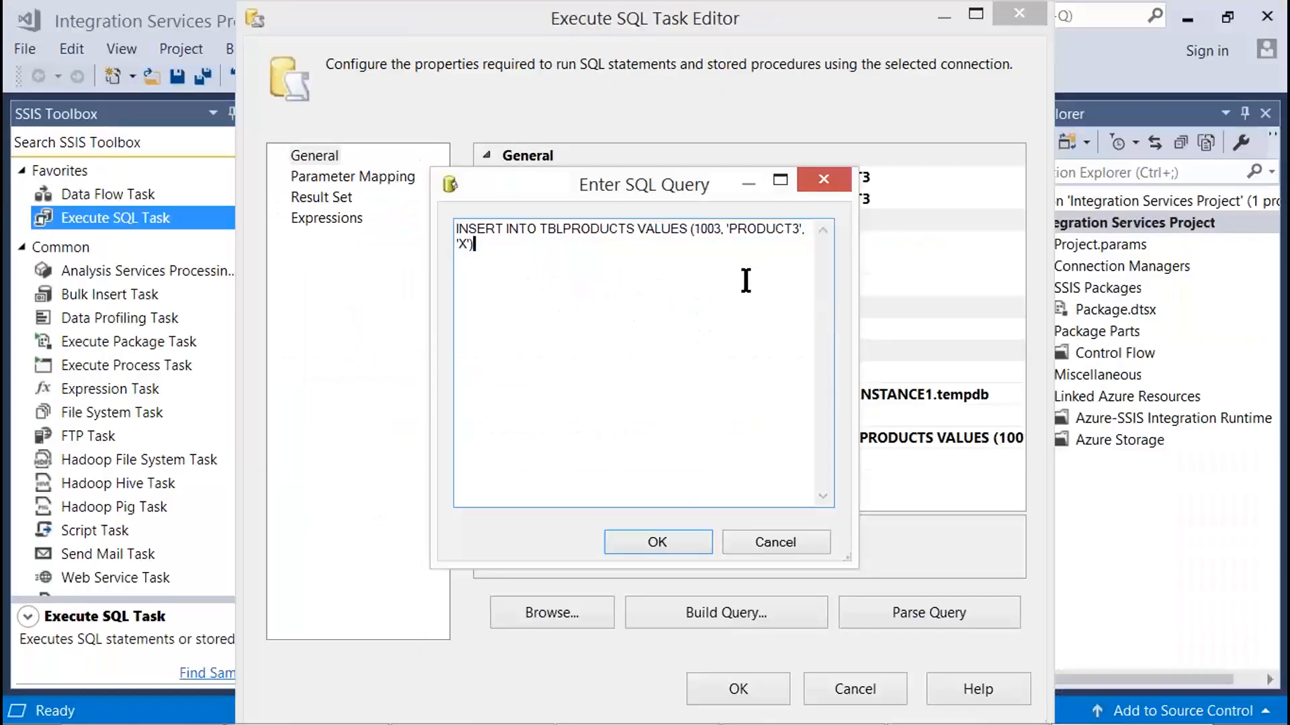
Widen the SQL query window to fit the statement on one line, capture a screenshot and confirm the query.
drag(854, 309, 914, 315)
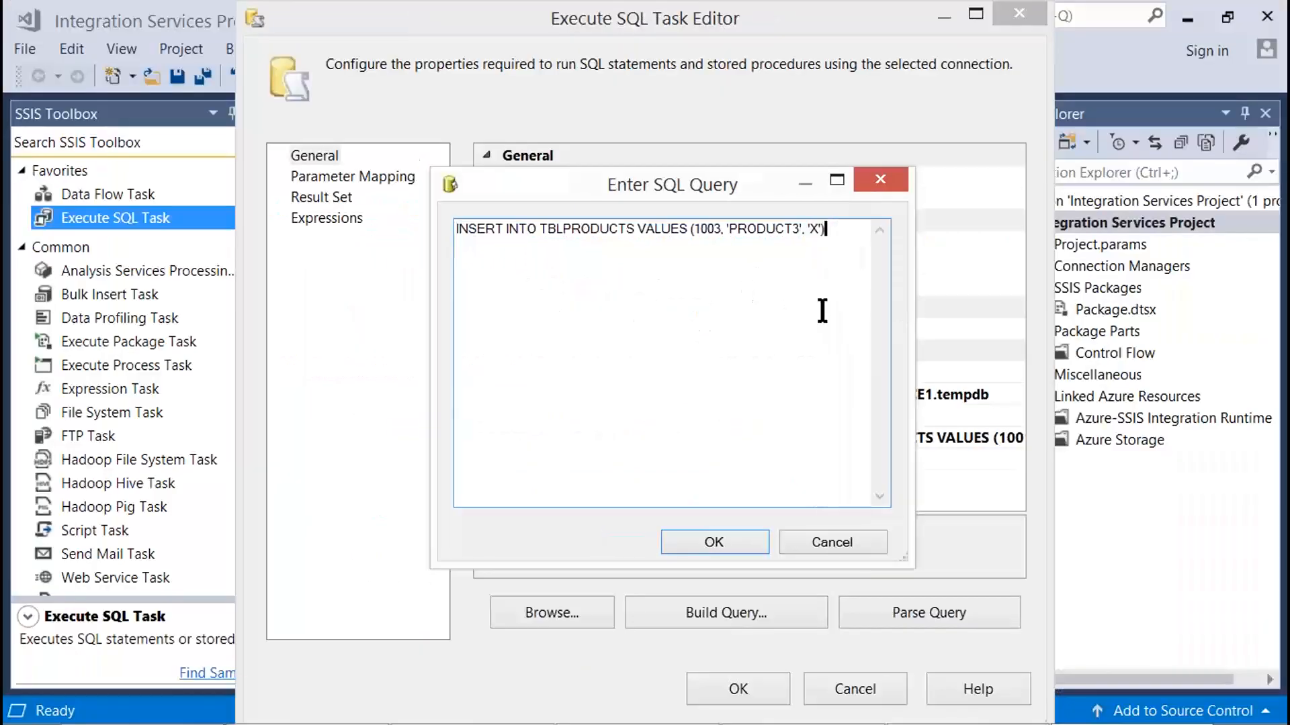
key(Print)
drag(3, 81, 989, 657)
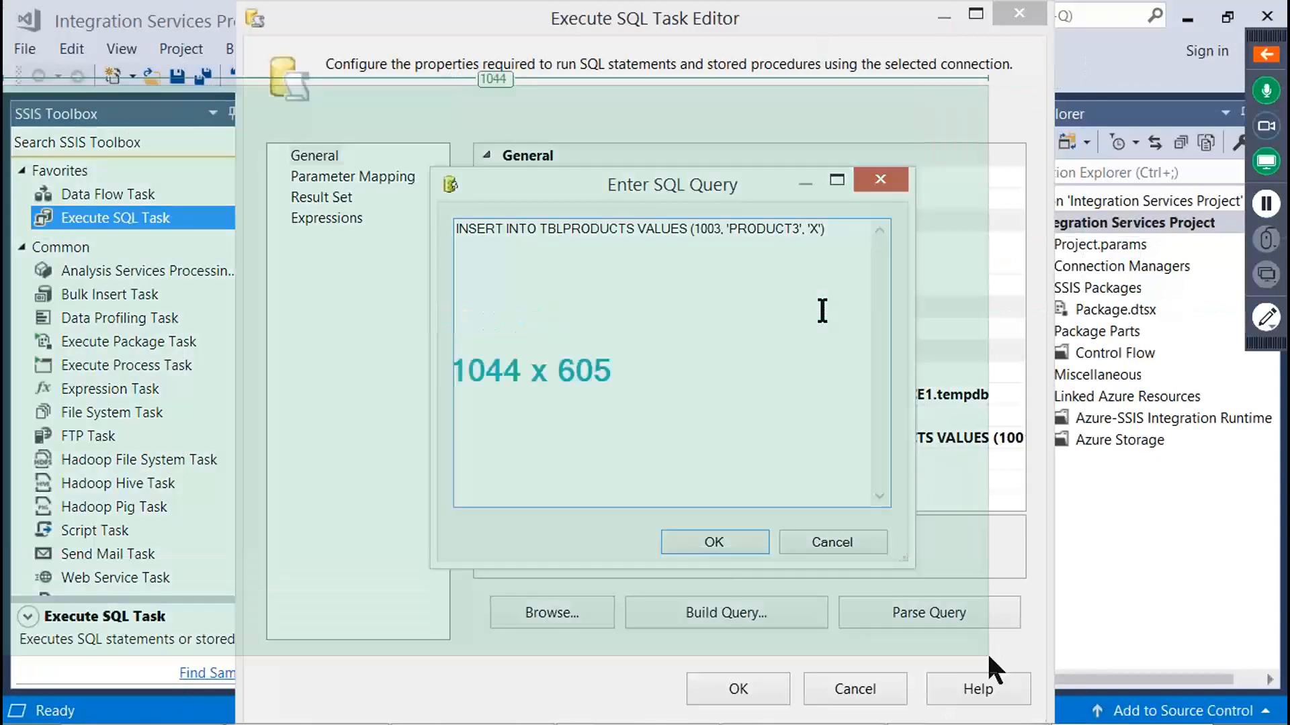
click(723, 539)
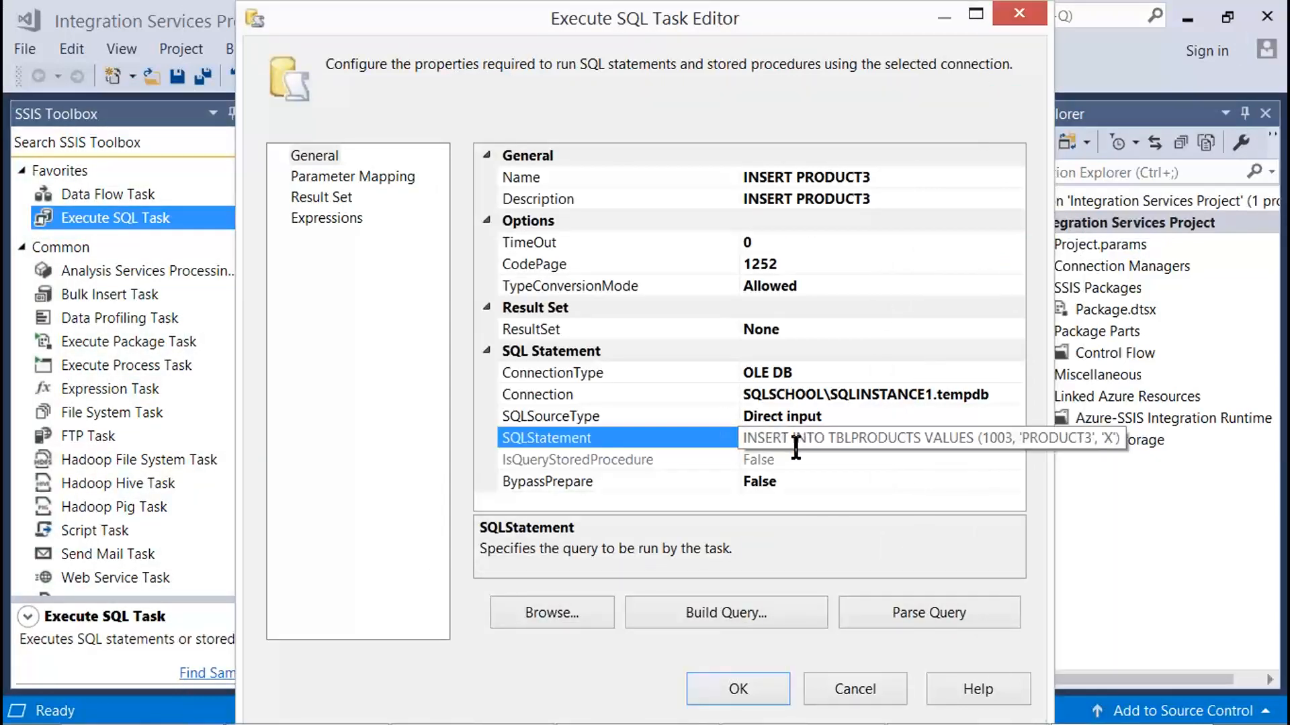
Parse the INSERT PRODUCT3 task's query and confirm the task's settings.
click(895, 609)
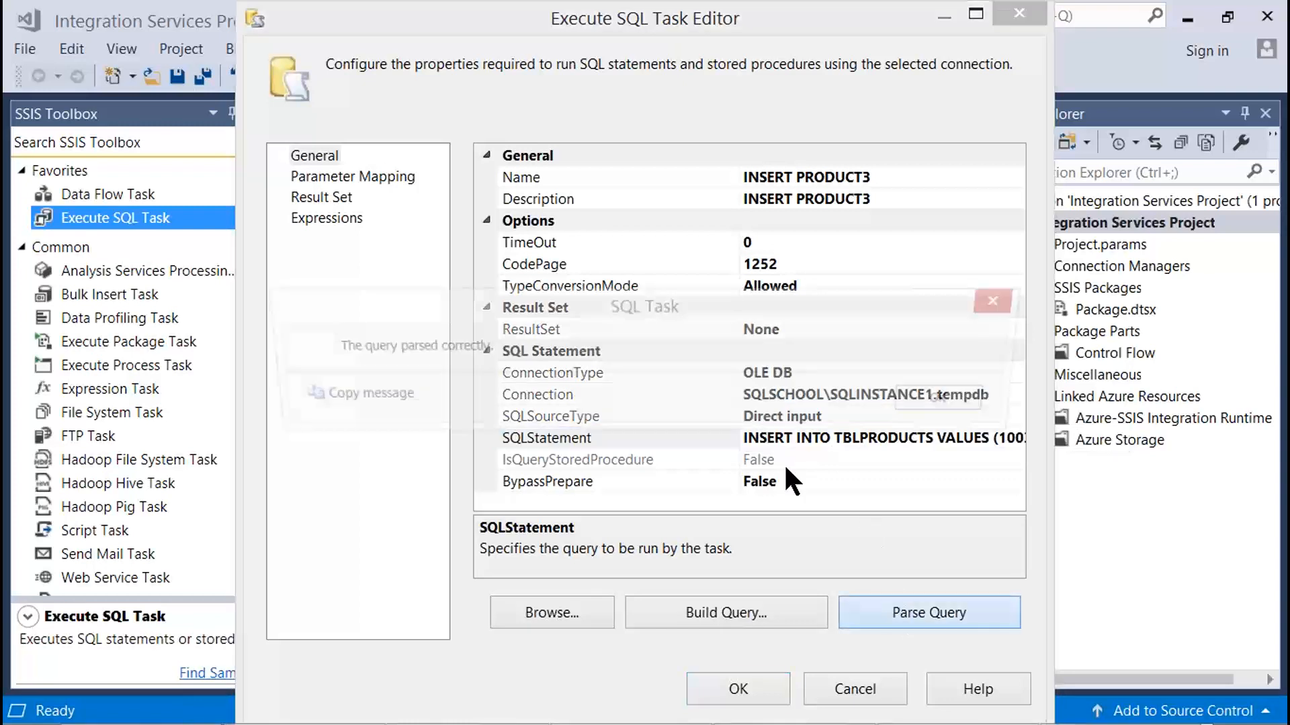
click(950, 401)
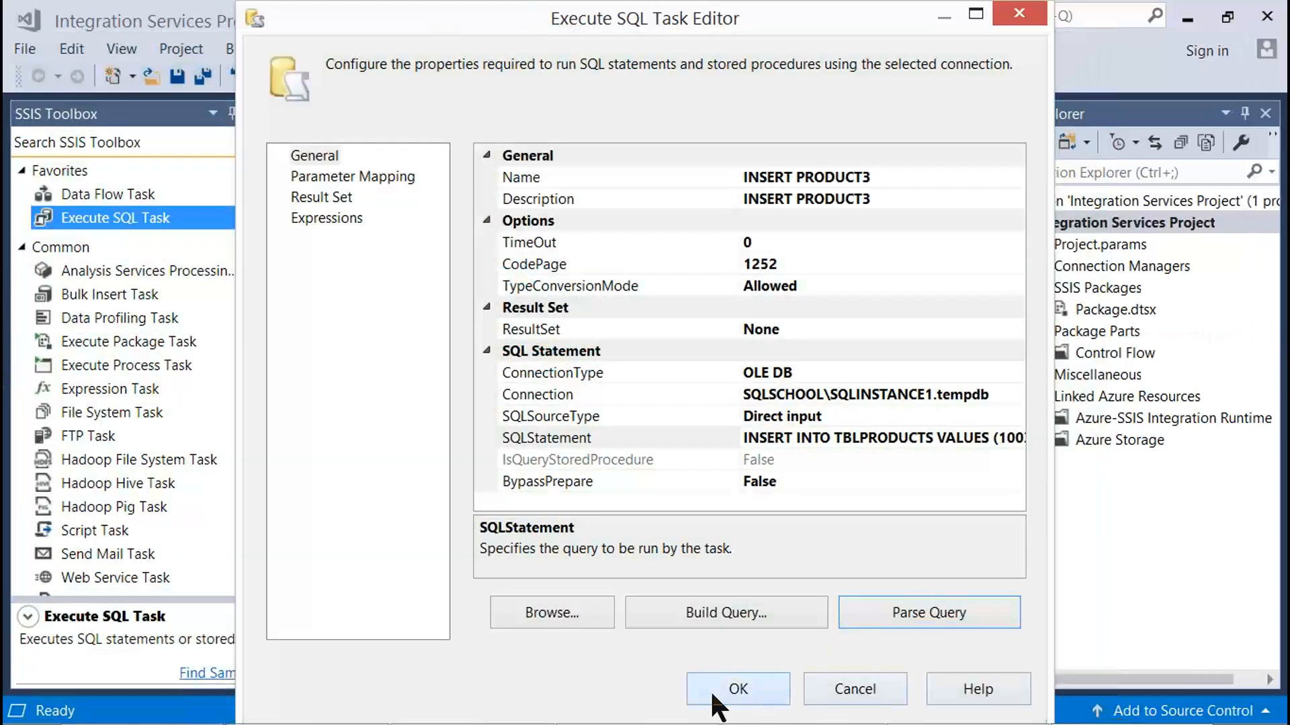
click(714, 698)
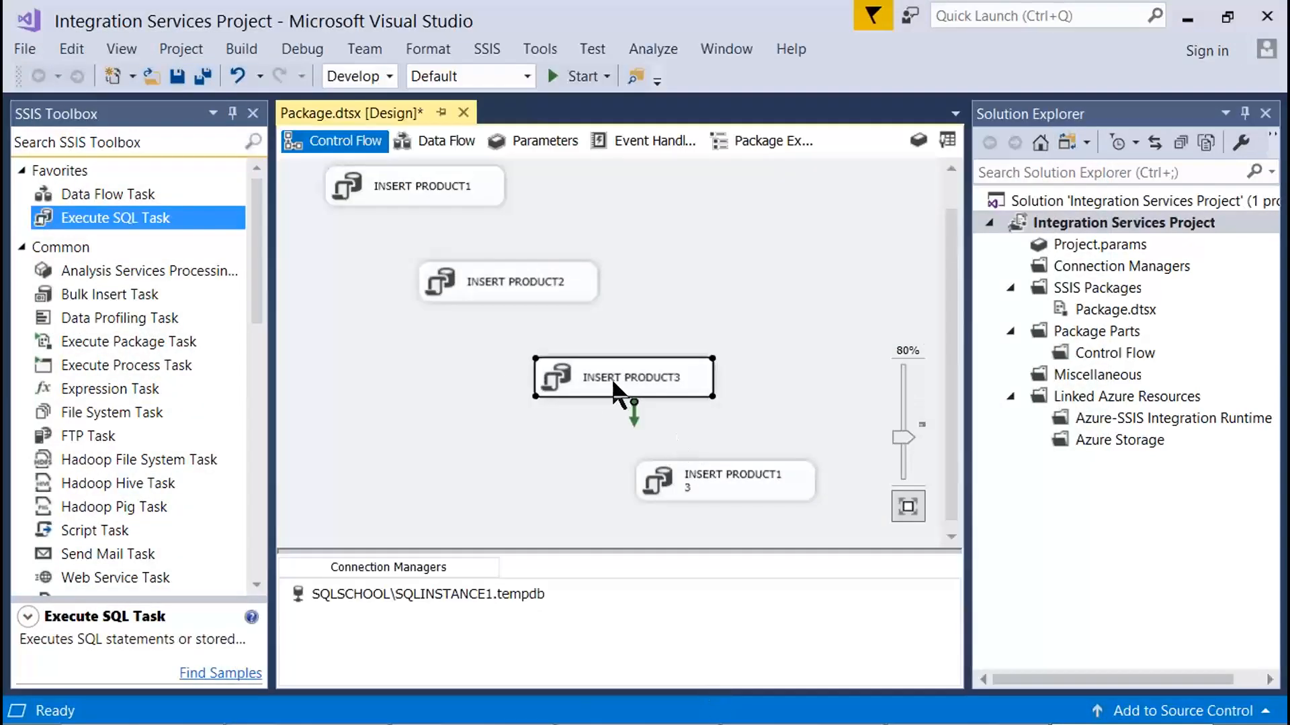
Reposition the INSERT PRODUCT2, INSERT PRODUCT3 and INSERT PRODUCT1 3 tasks into a tighter diagonal arrangement on the control flow.
drag(537, 299, 504, 306)
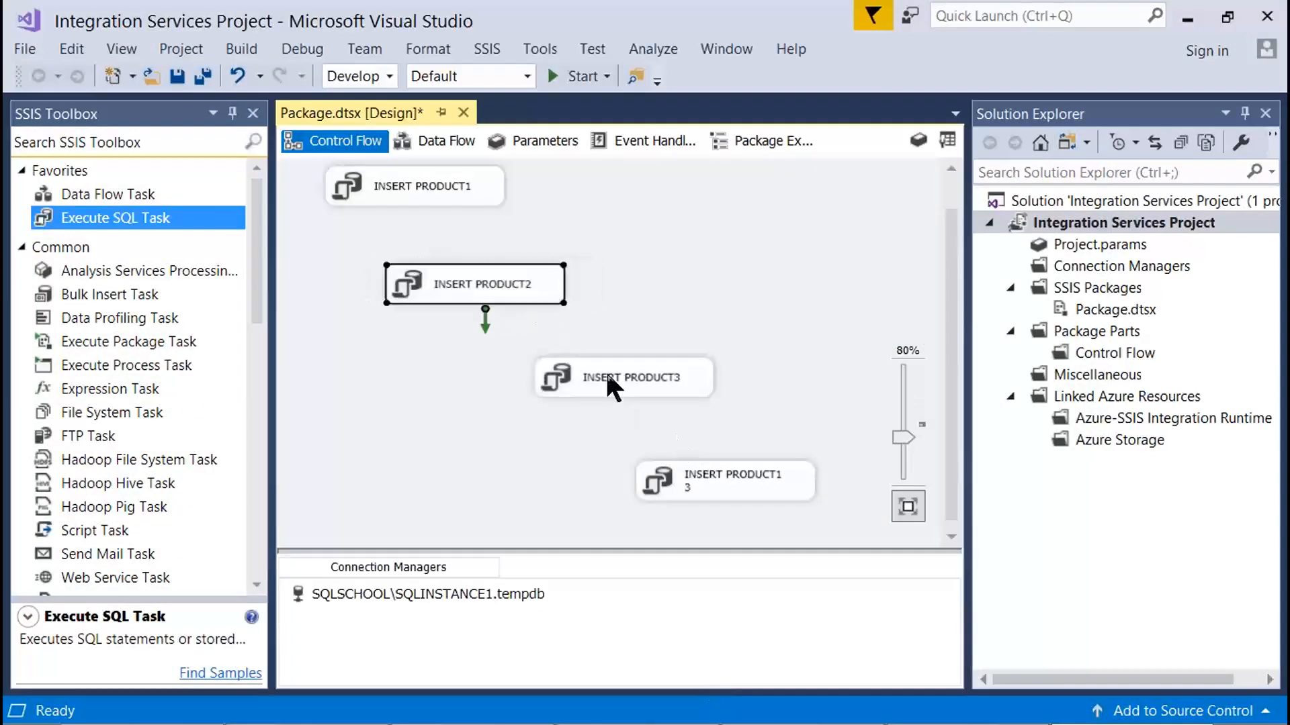
drag(606, 369, 562, 370)
drag(685, 474, 675, 469)
Capture a screenshot of the commands available for the INSERT PRODUCT1 3 task.
right_click(759, 471)
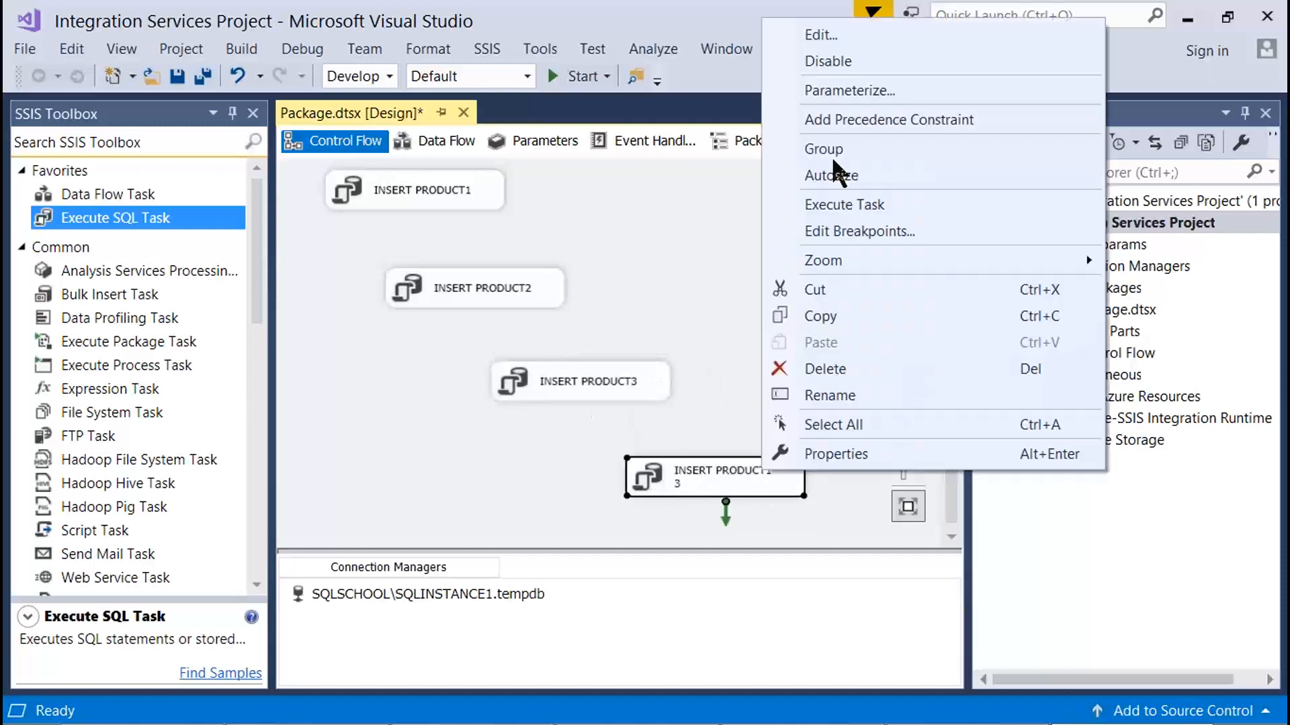
key(Print)
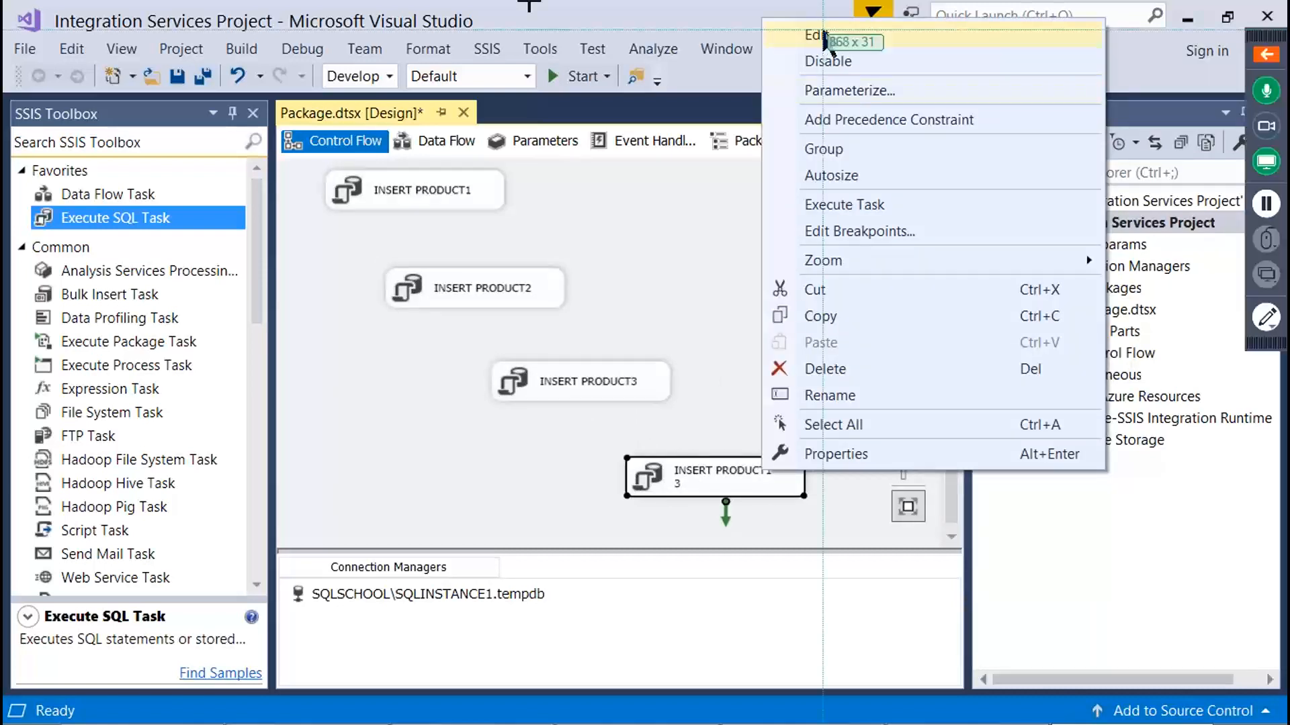
key(Escape)
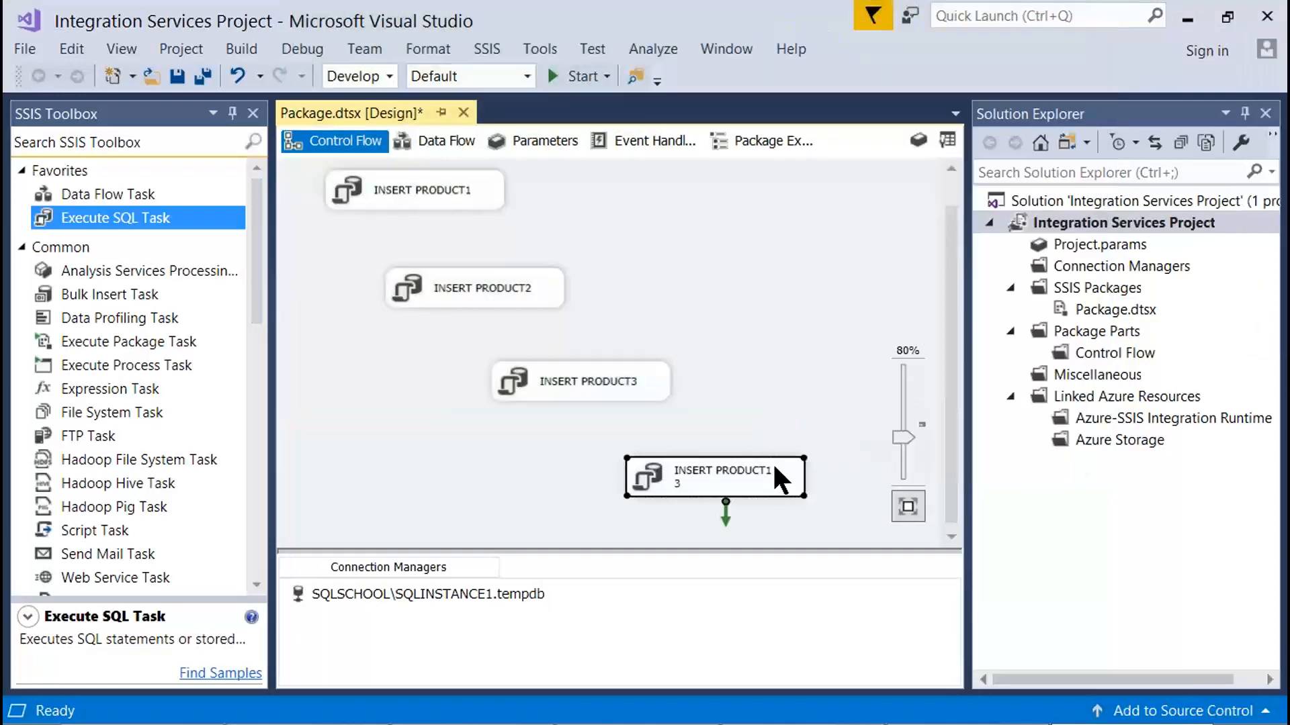
Edit the INSERT PRODUCT1 3 task and set both its Name and Description to INSERT PRODUCT4.
right_click(774, 464)
click(833, 25)
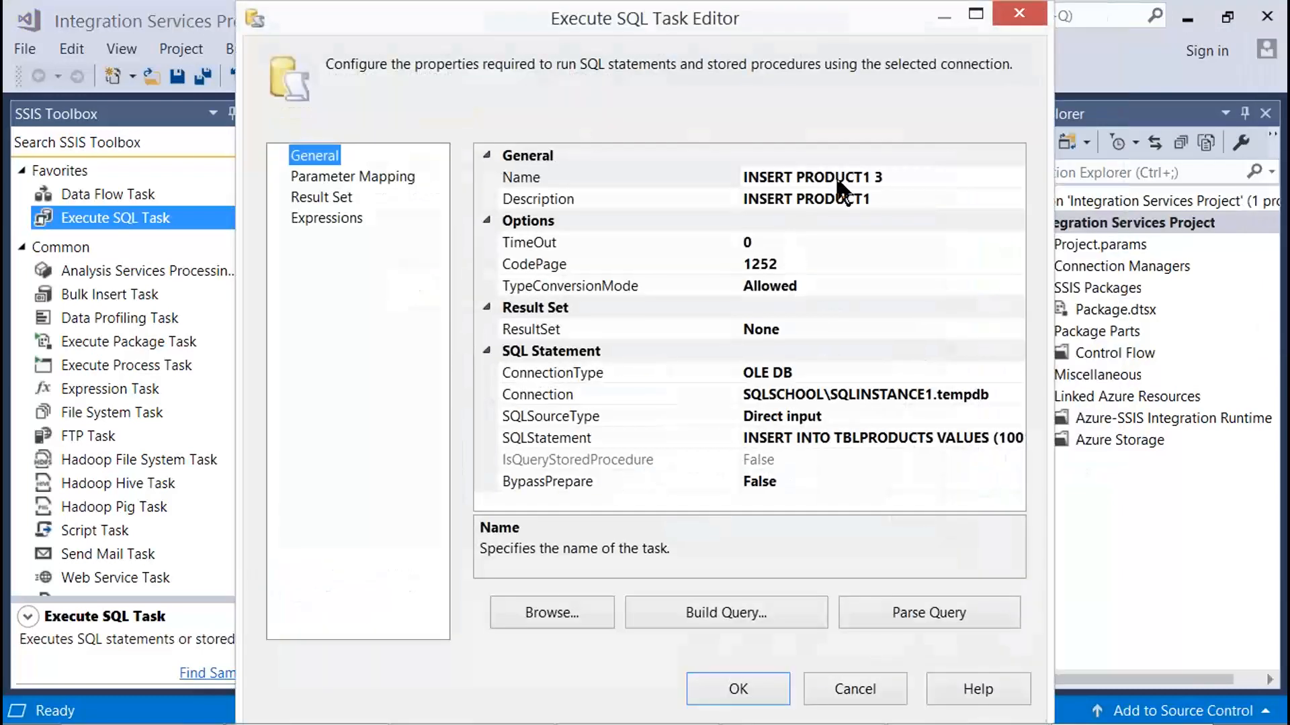
click(851, 178)
drag(863, 178, 878, 200)
text(4)
click(876, 199)
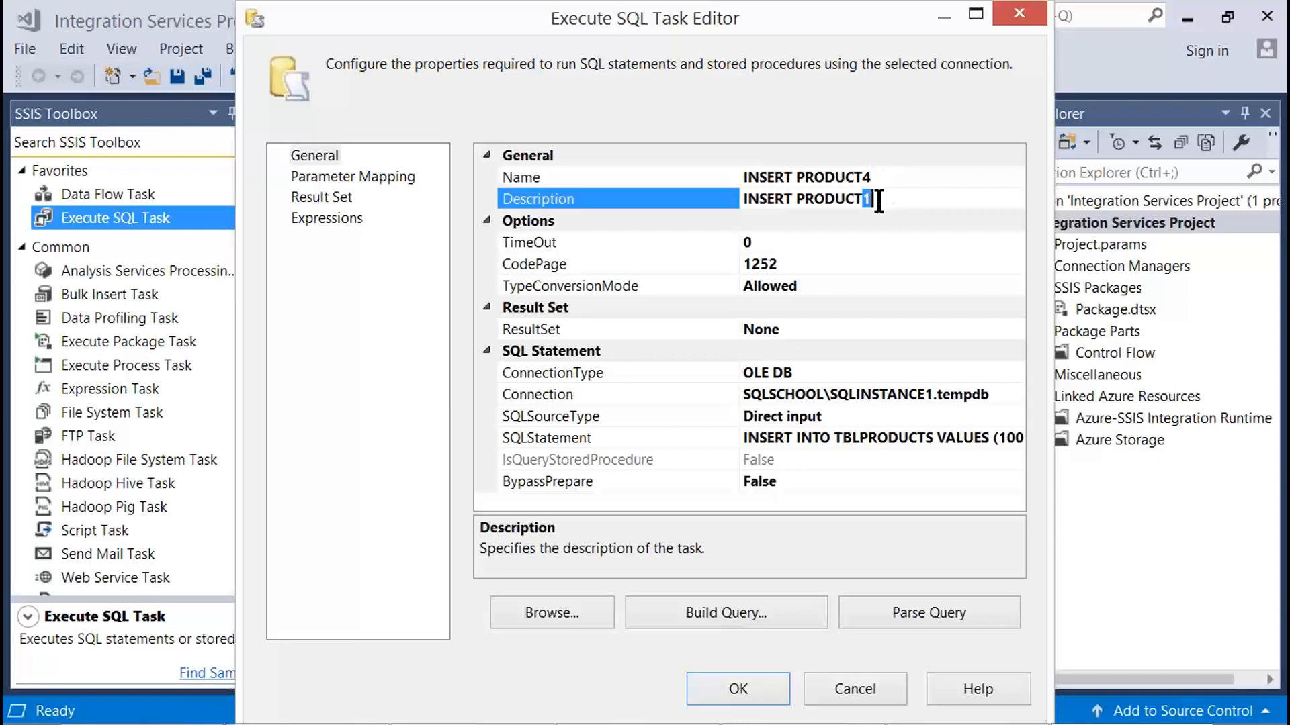
text(4)
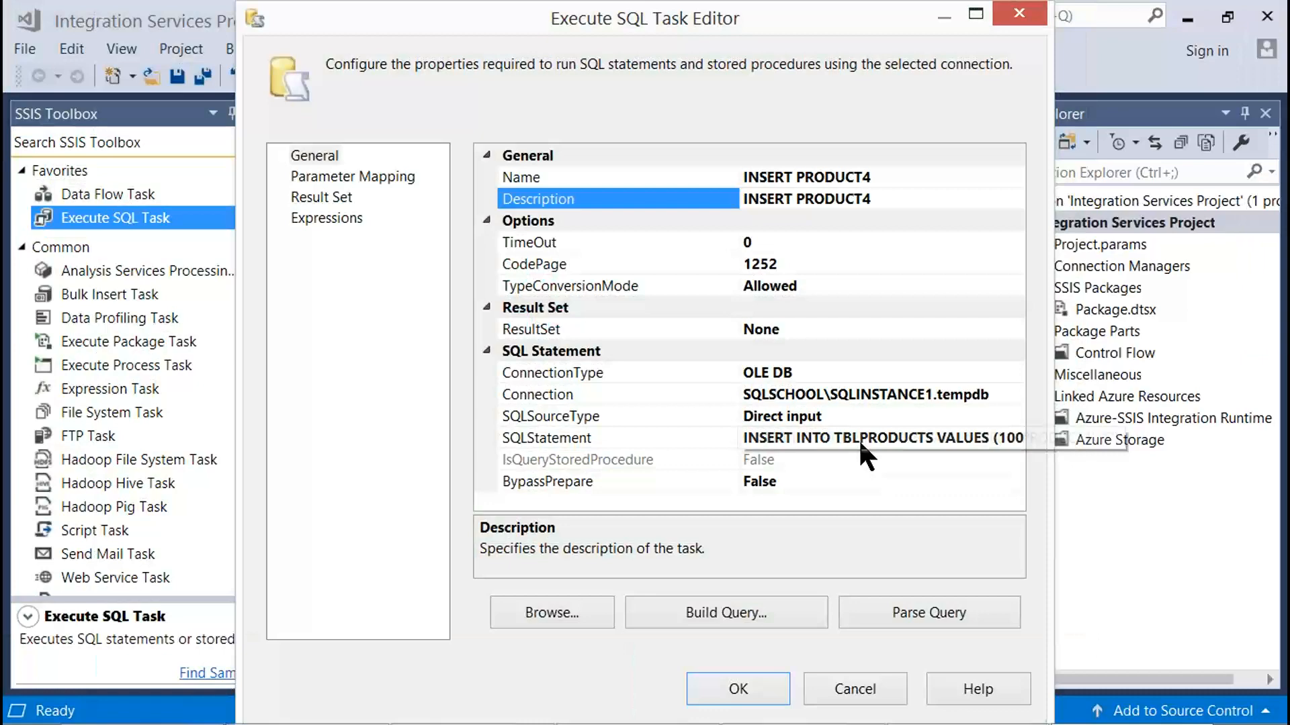
Replace the task's SQL statement with INSERT INTO TBLPRODUCTS VALUES (1004, 'PRODUCT4', 'L') copied from the Word notes.
click(857, 438)
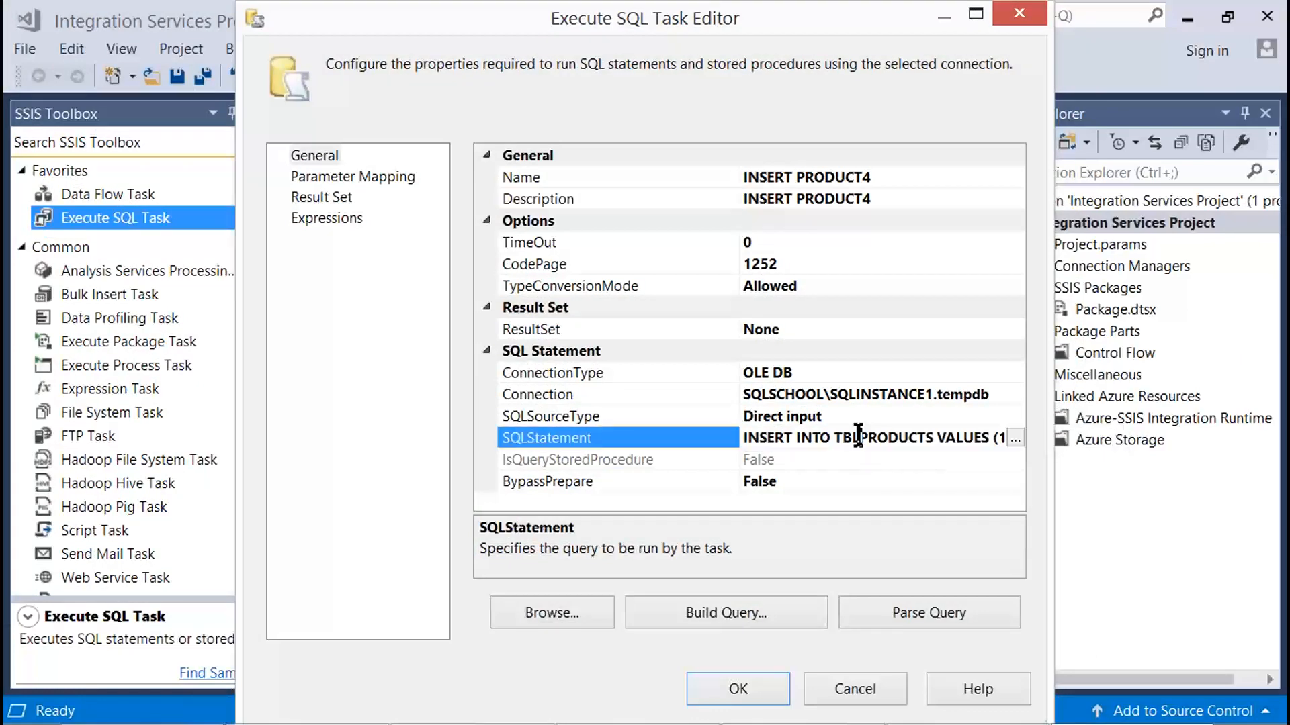
click(1014, 438)
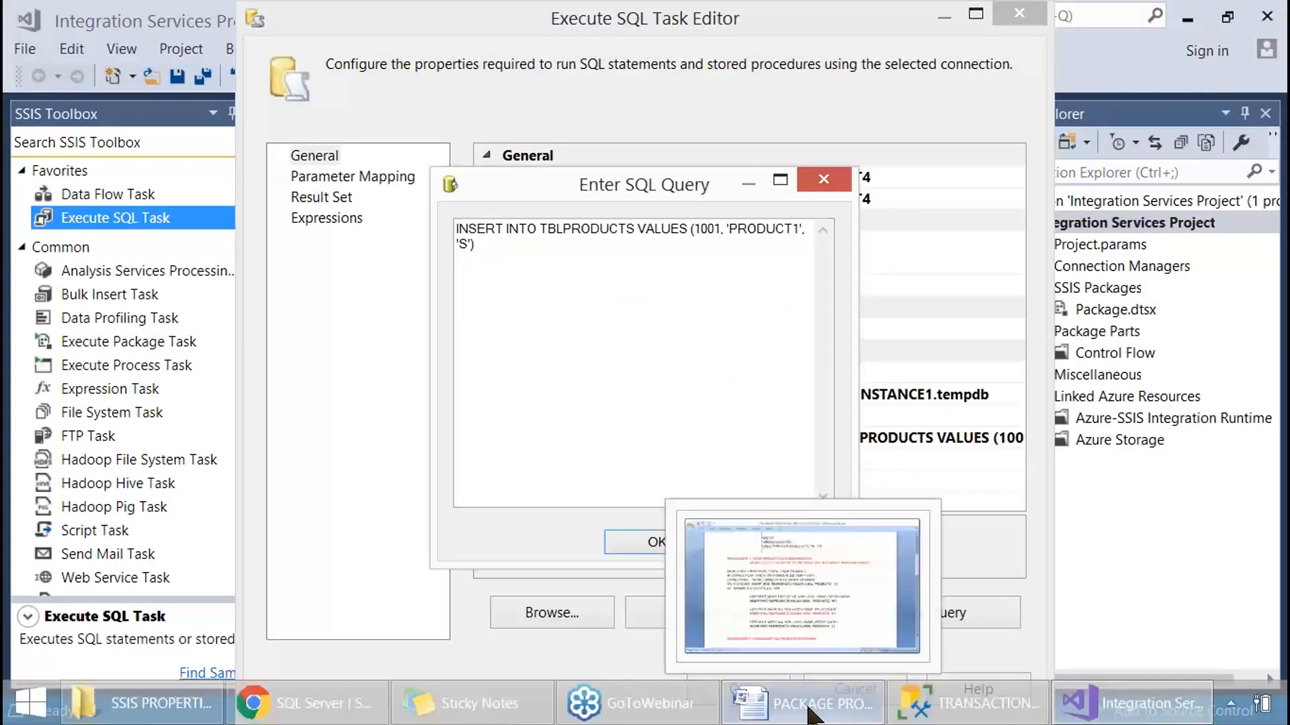
click(800, 704)
drag(839, 581, 354, 579)
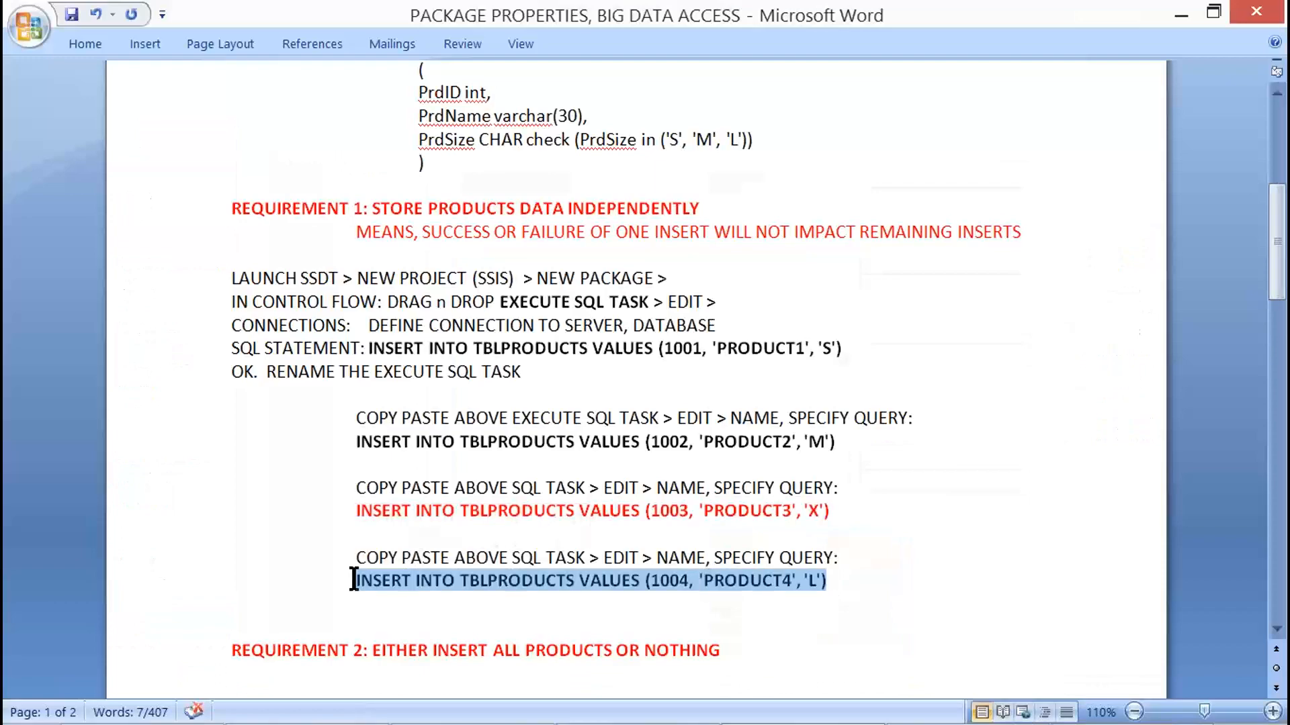
key(ctrl+c)
key(alt+Tab)
key(ctrl+v)
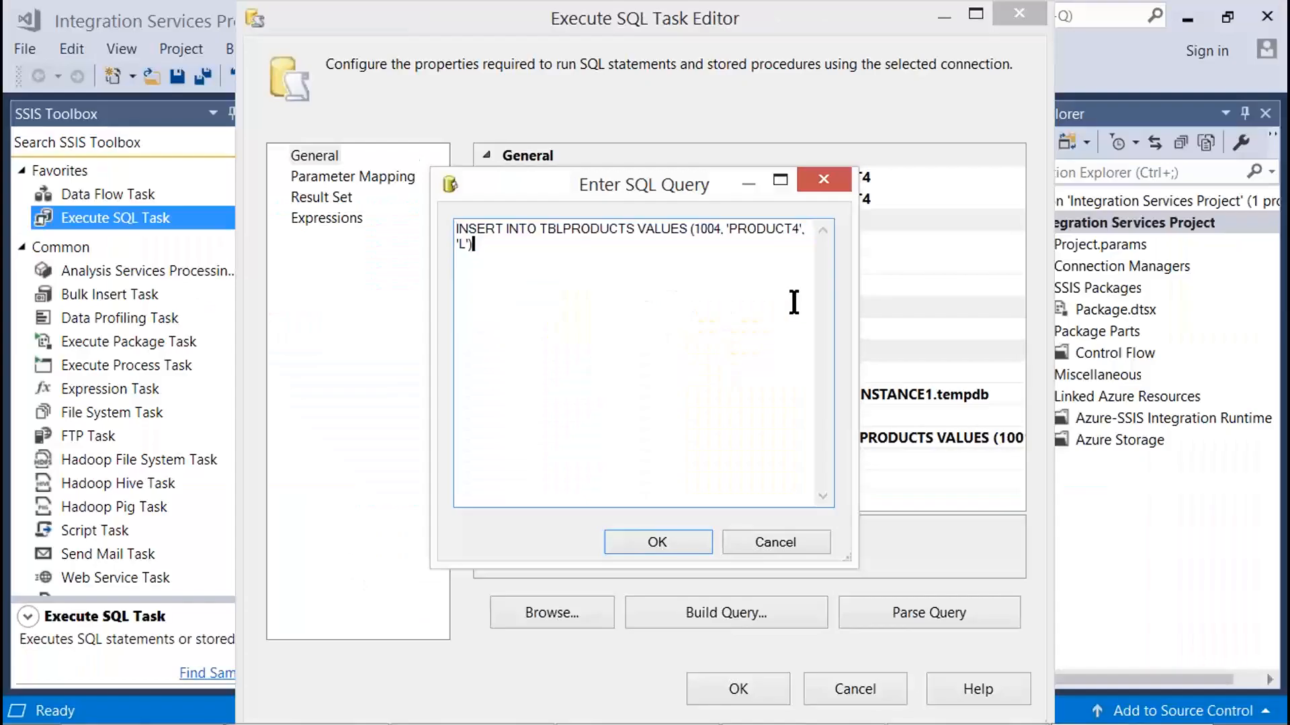
Widen the SQL query window to fit the statement on one line, capture a screenshot, and confirm the query and the task's settings.
drag(857, 296, 936, 299)
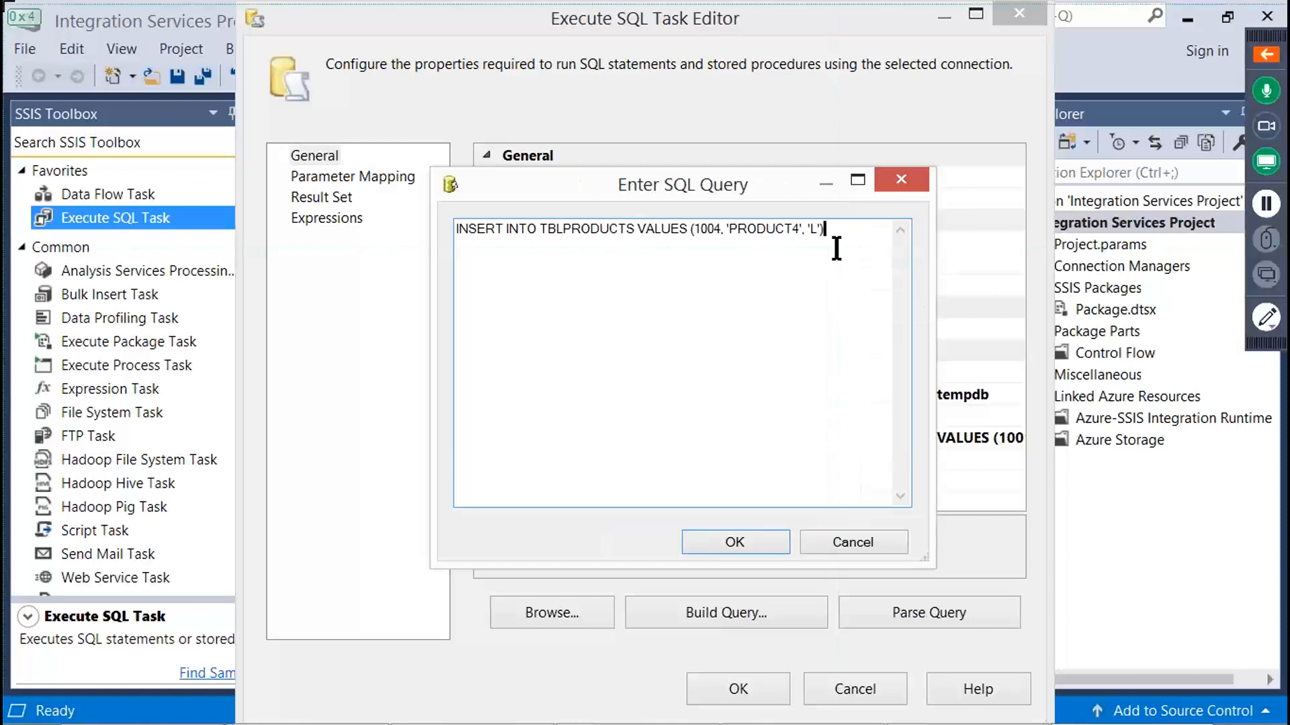
key(Escape)
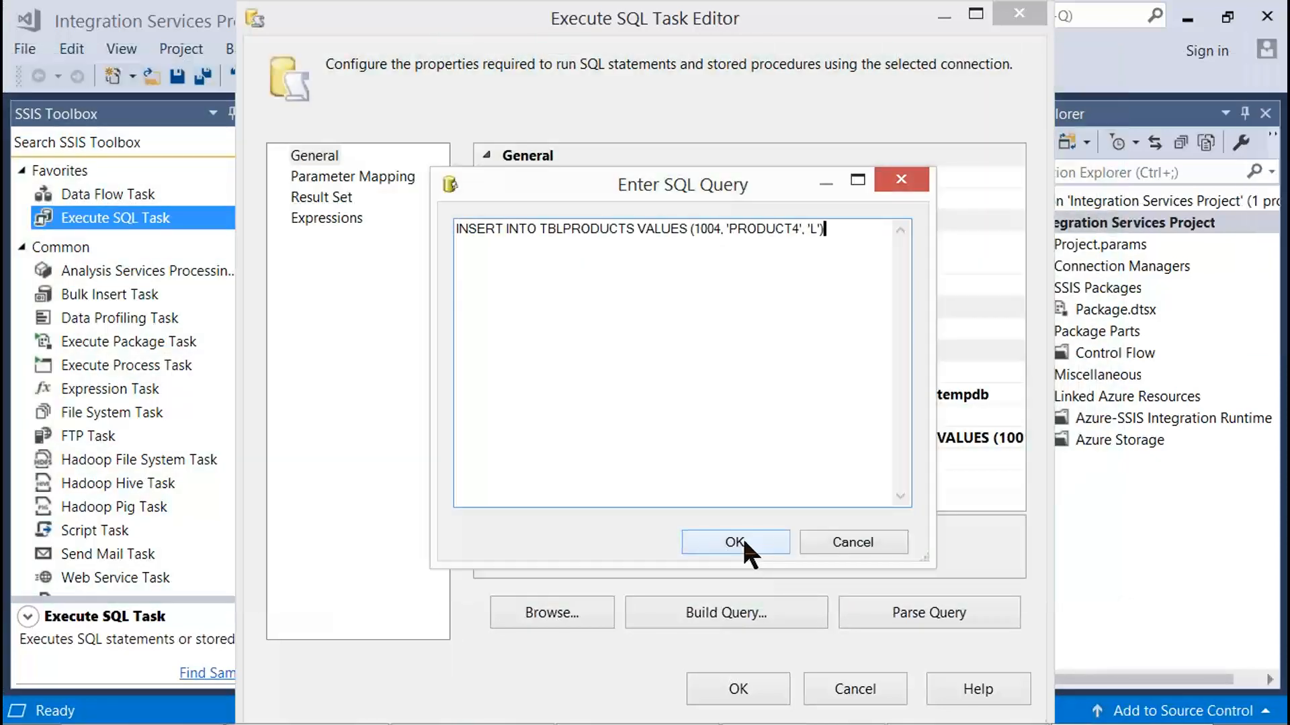
click(741, 538)
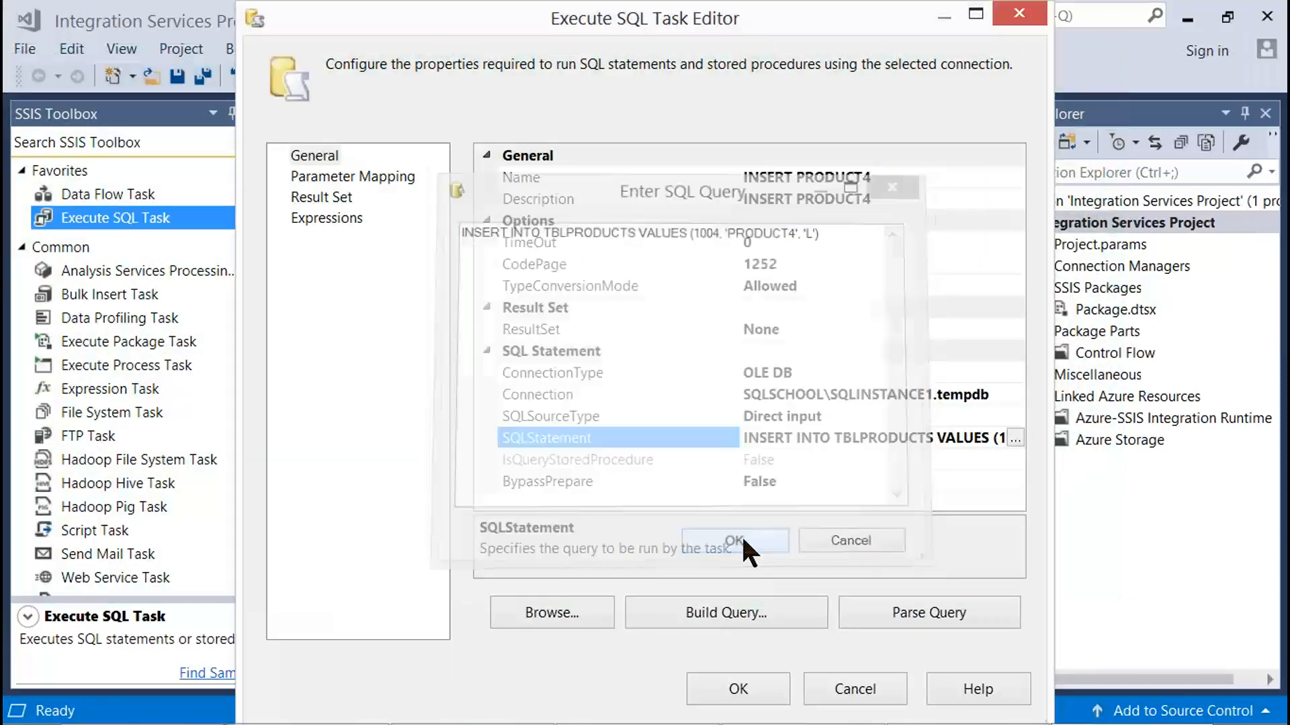
click(754, 692)
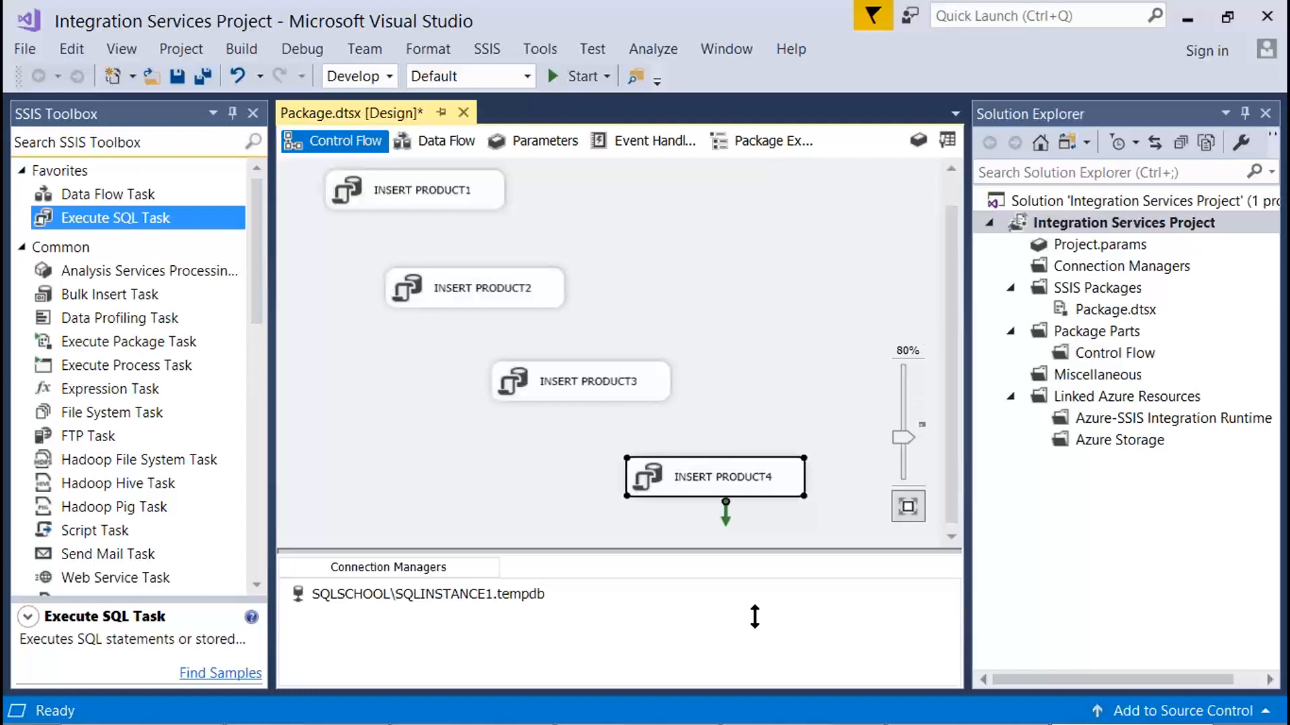
Capture a screenshot of the control flow with the four insert tasks and save the package.
click(823, 290)
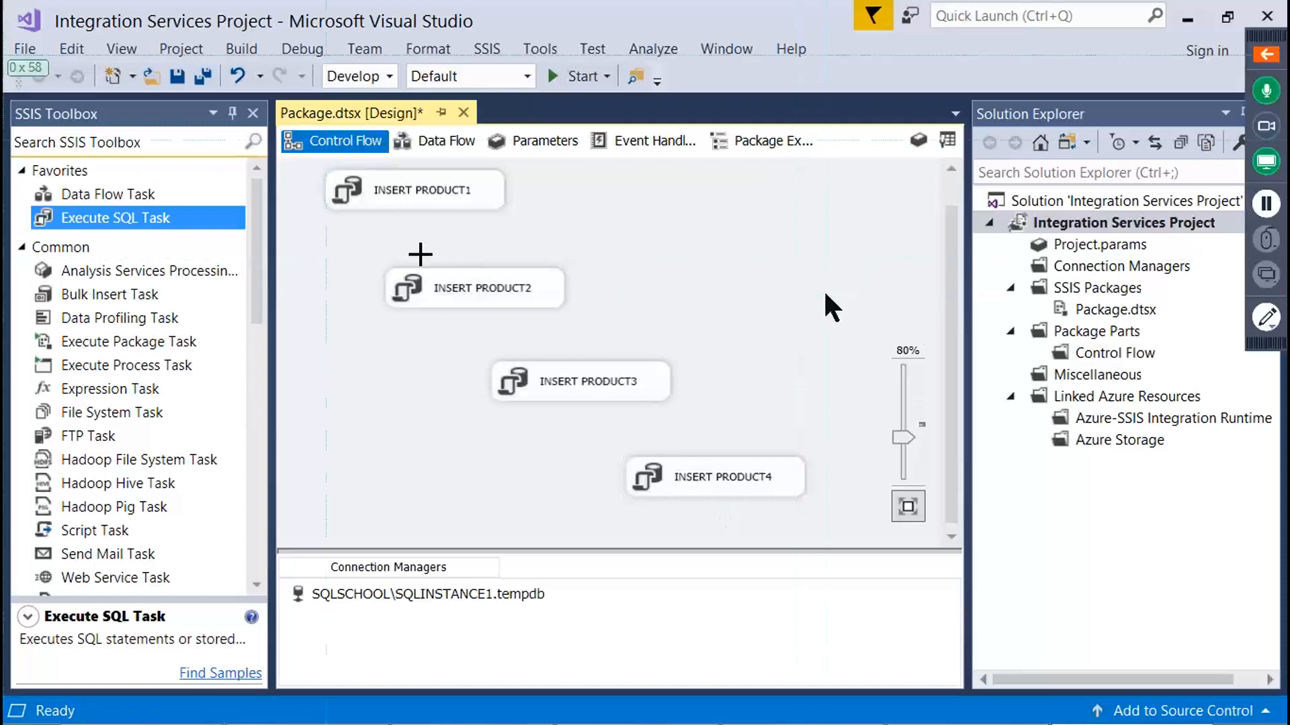
drag(422, 255, 1178, 655)
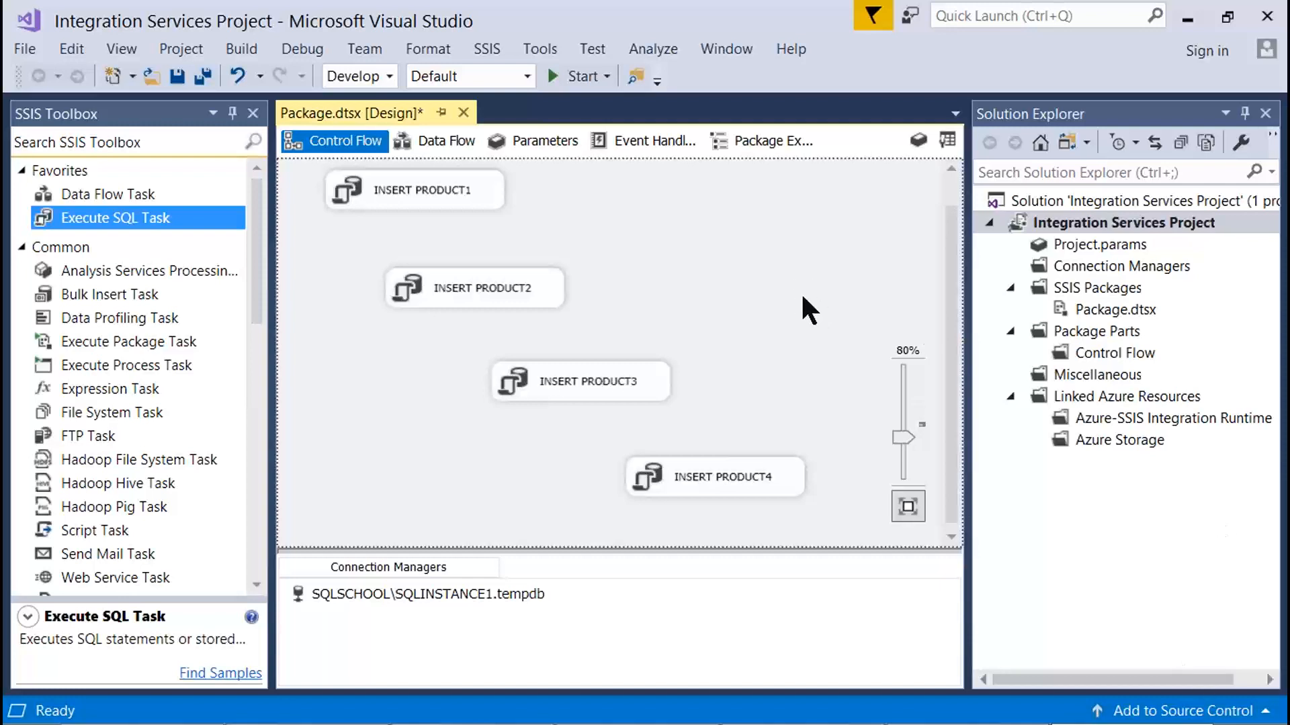
key(ctrl+s)
click(1112, 310)
right_click(1108, 311)
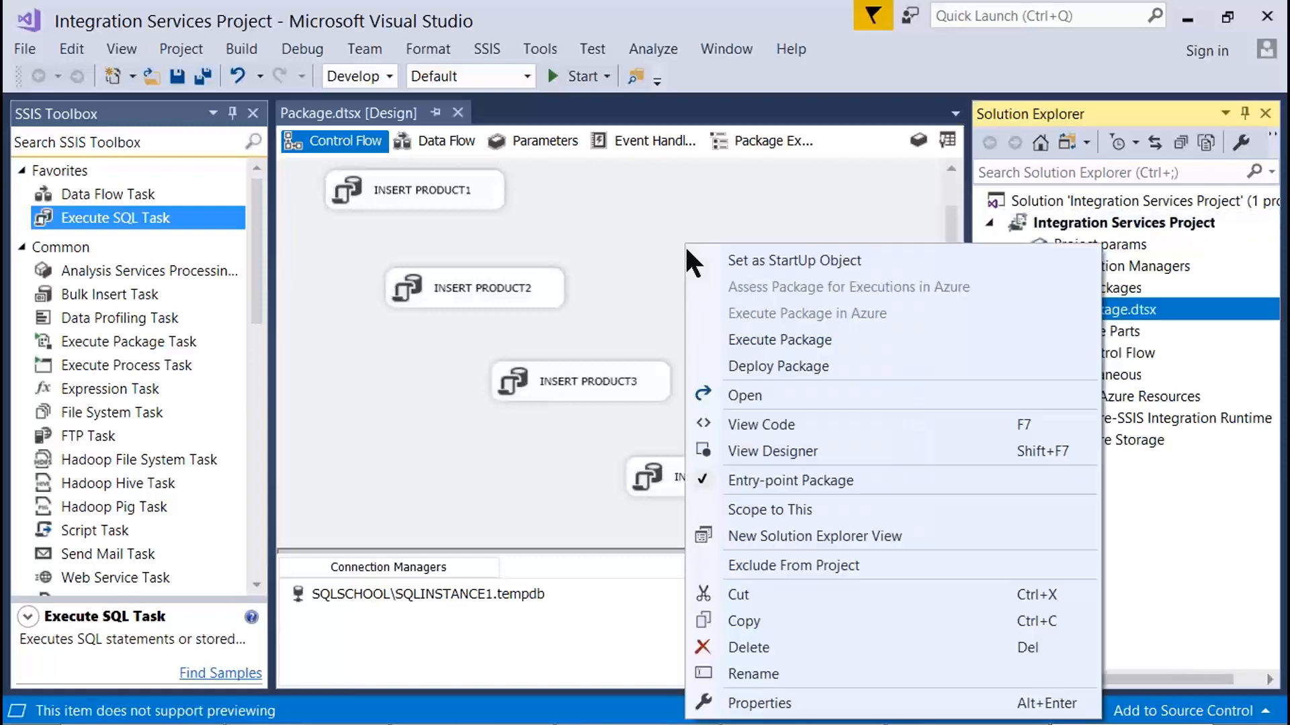
Add the annotation "Req: Independant Inserts" in the empty area beside the INSERT PRODUCT1 task on the control flow.
click(636, 190)
right_click(637, 190)
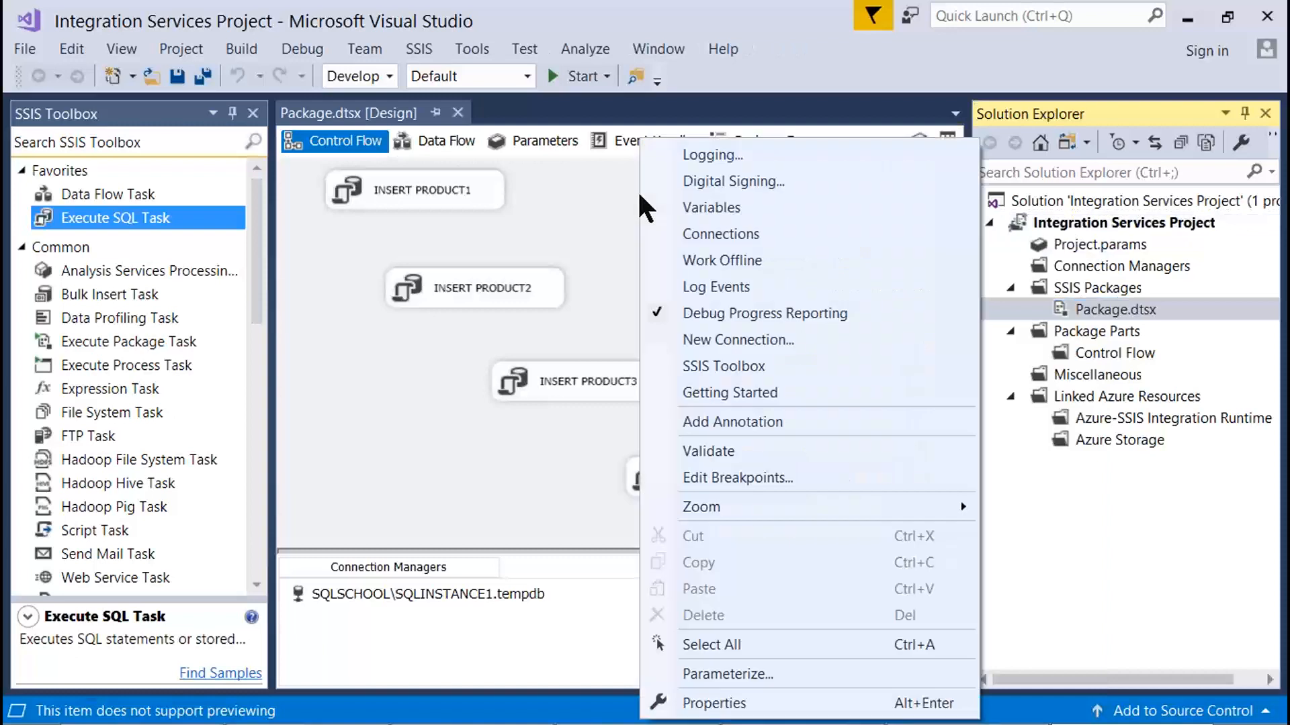
click(711, 423)
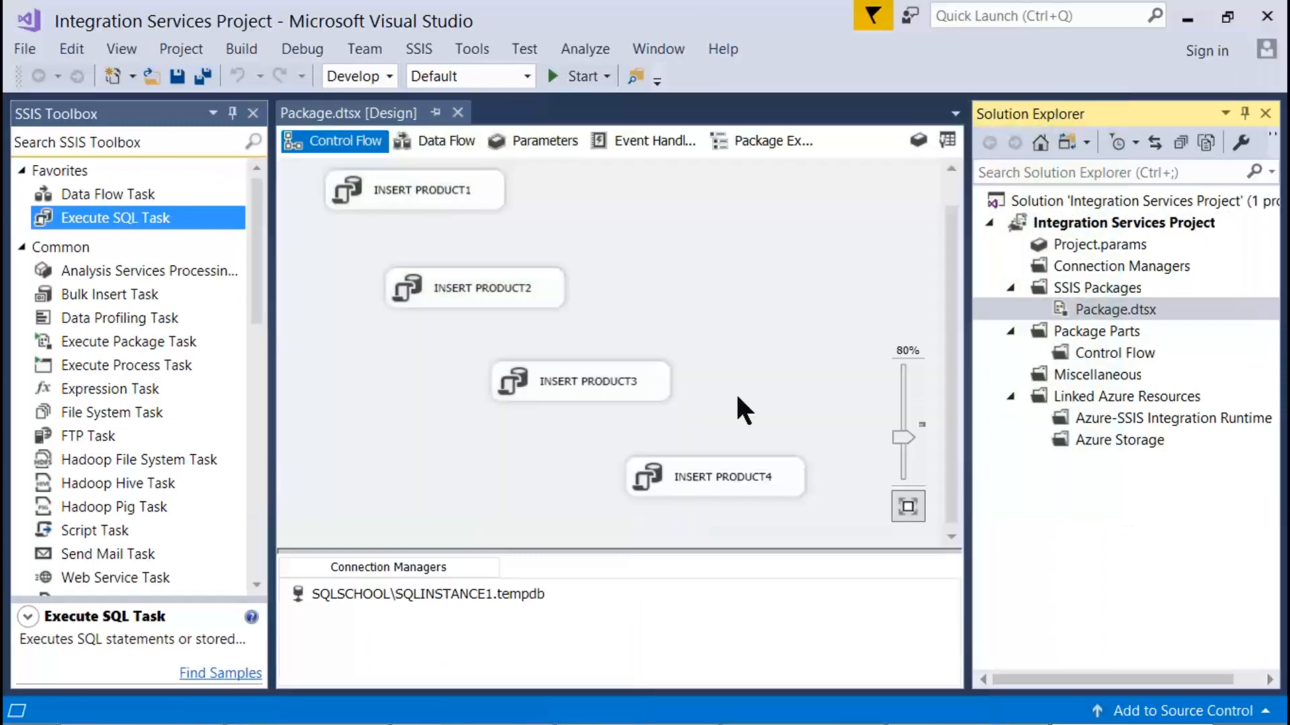
right_click(630, 215)
click(717, 424)
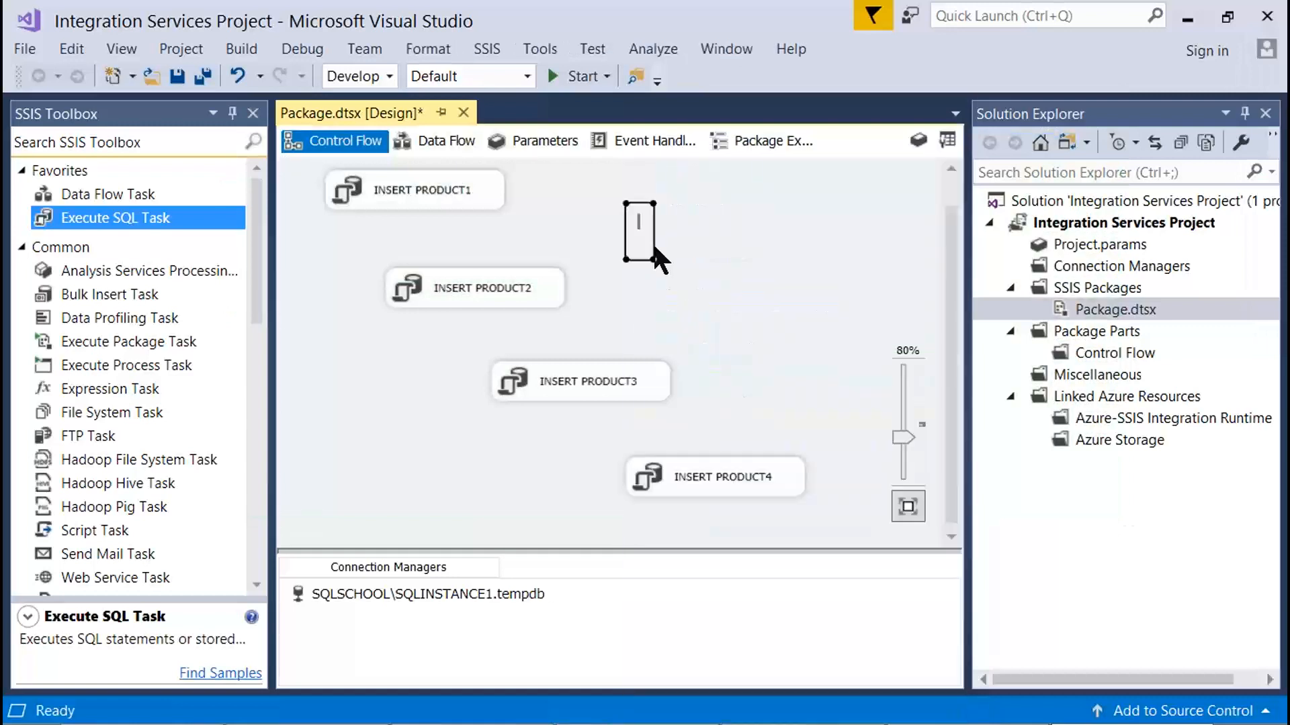
text(Req)
text(: Inde)
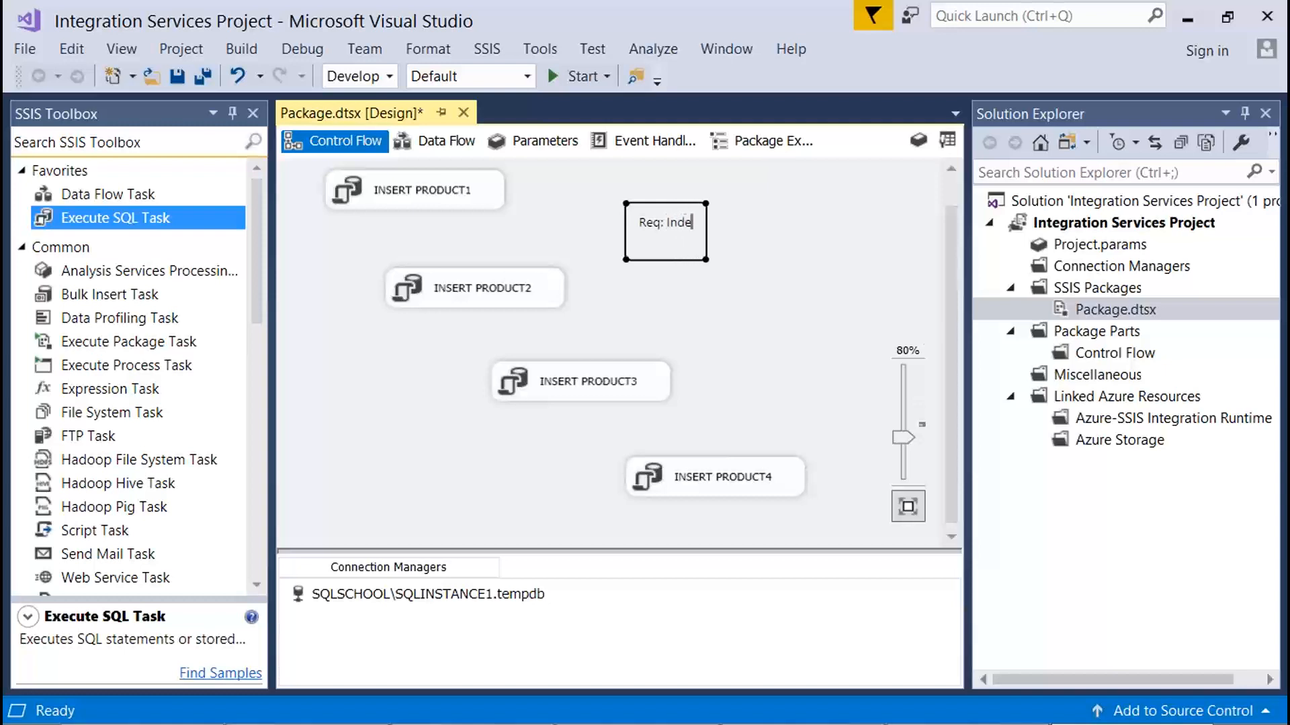
text(pendant In)
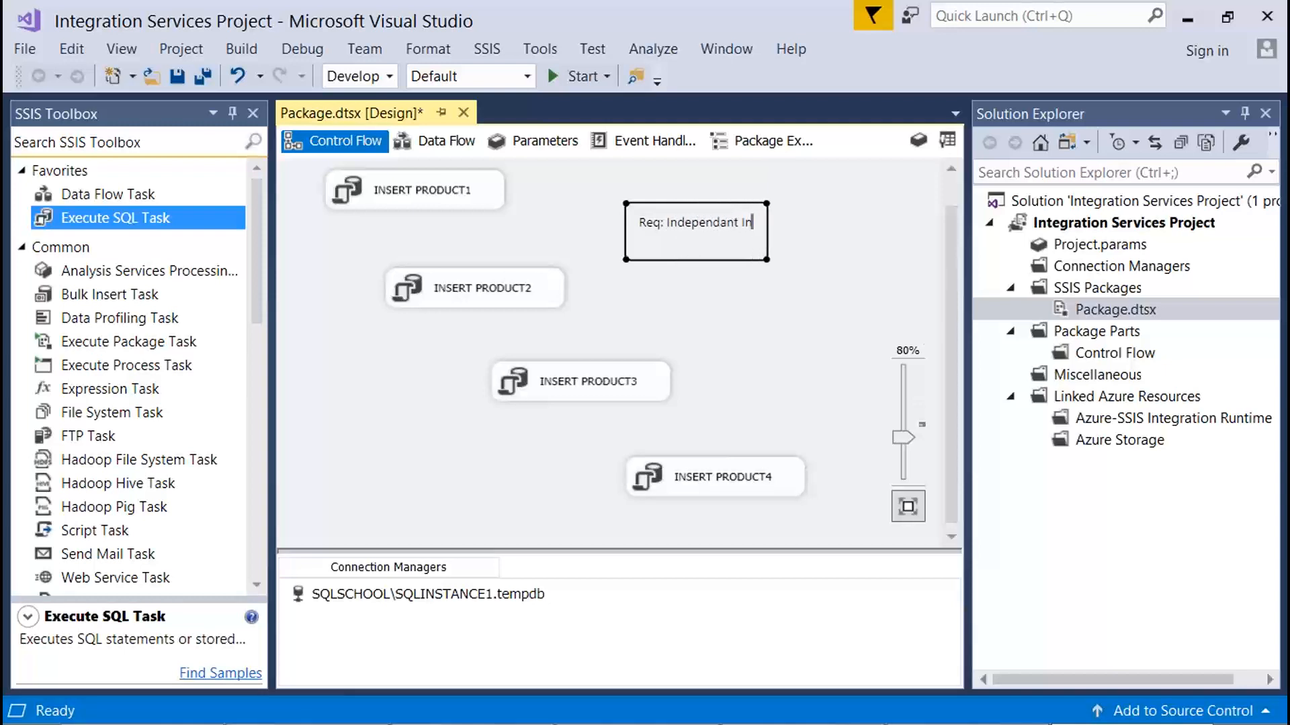
text(serts)
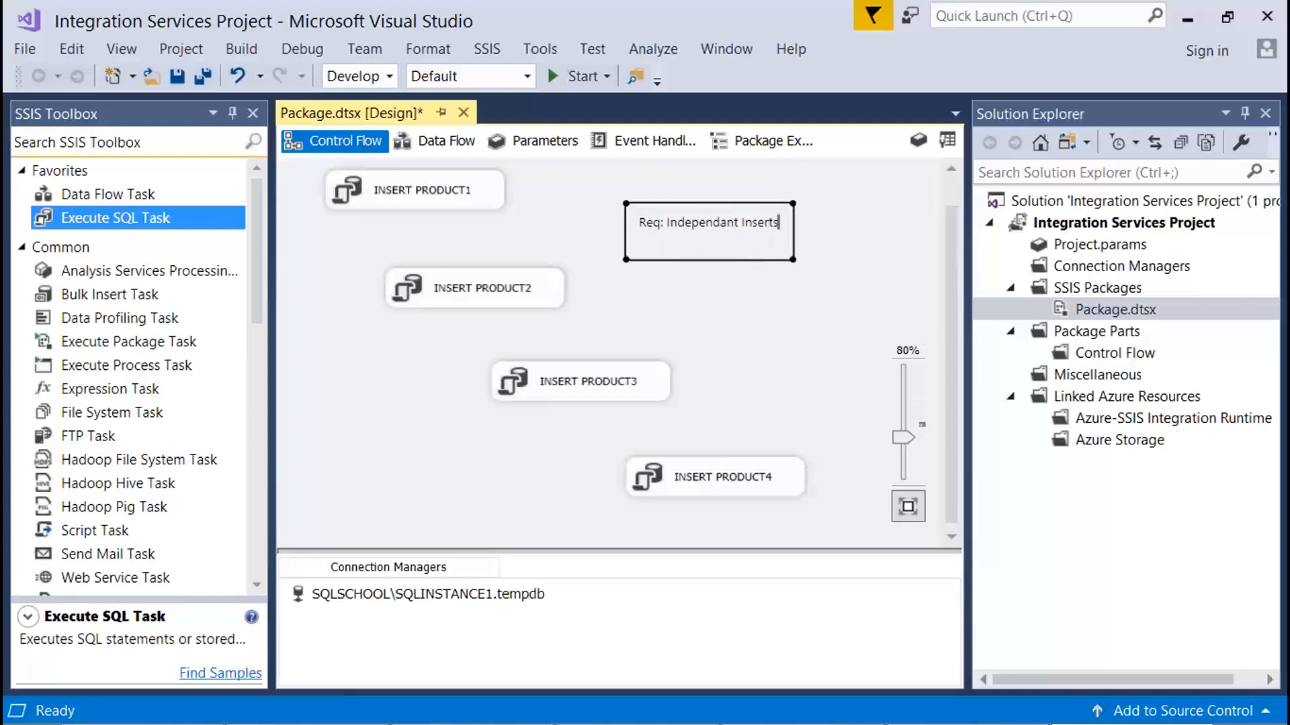
click(732, 320)
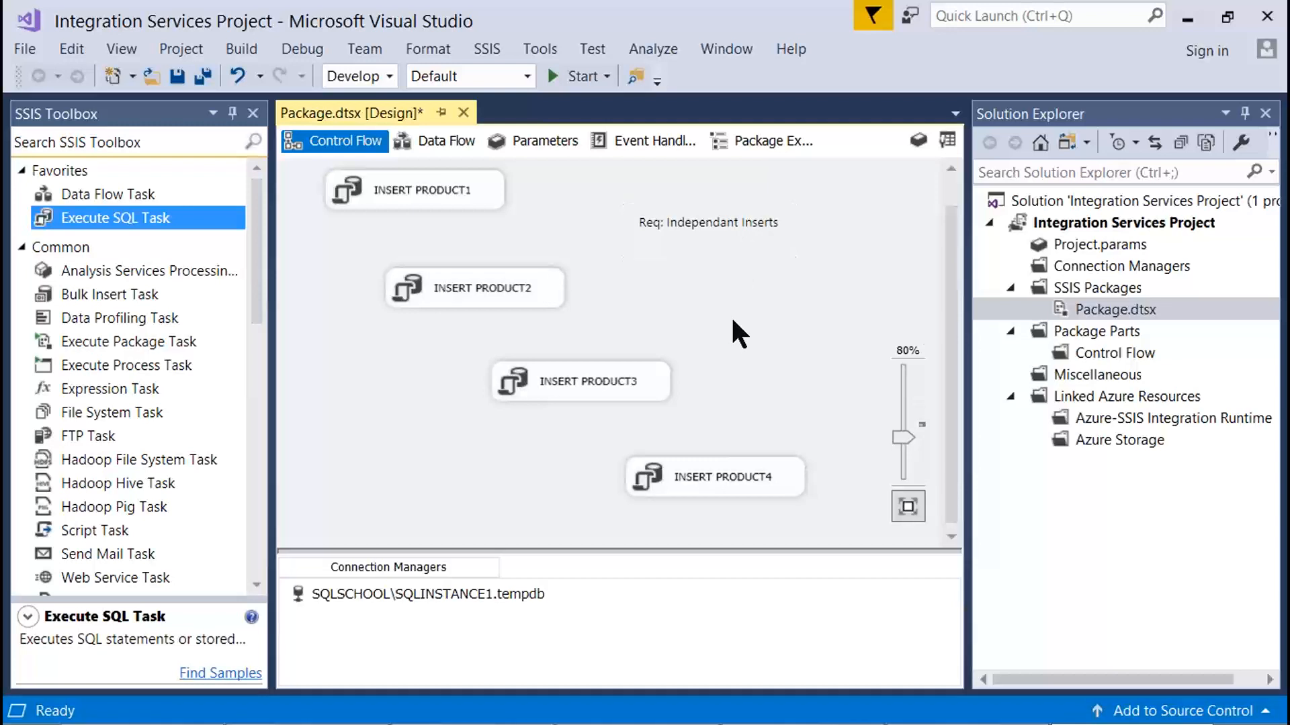
Rename the package as Package1.dtsx and save it.
right_click(1088, 310)
click(954, 674)
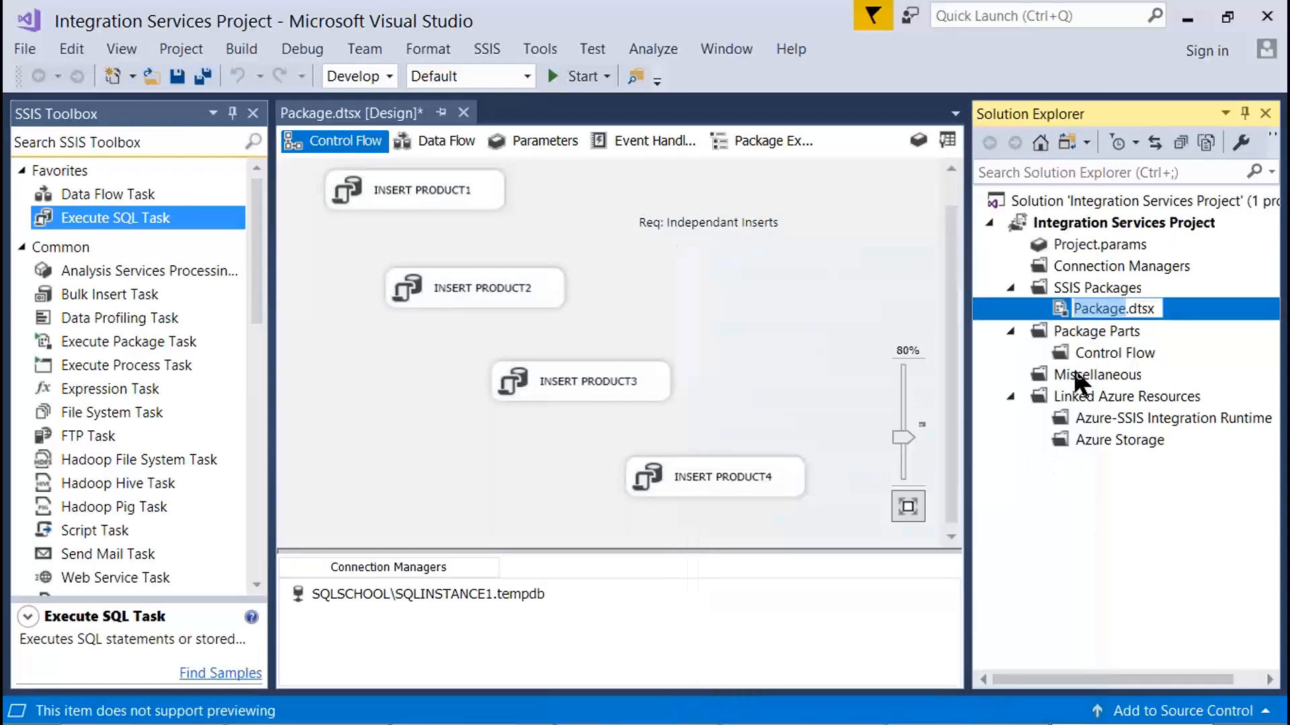
click(1128, 310)
text(1)
click(735, 334)
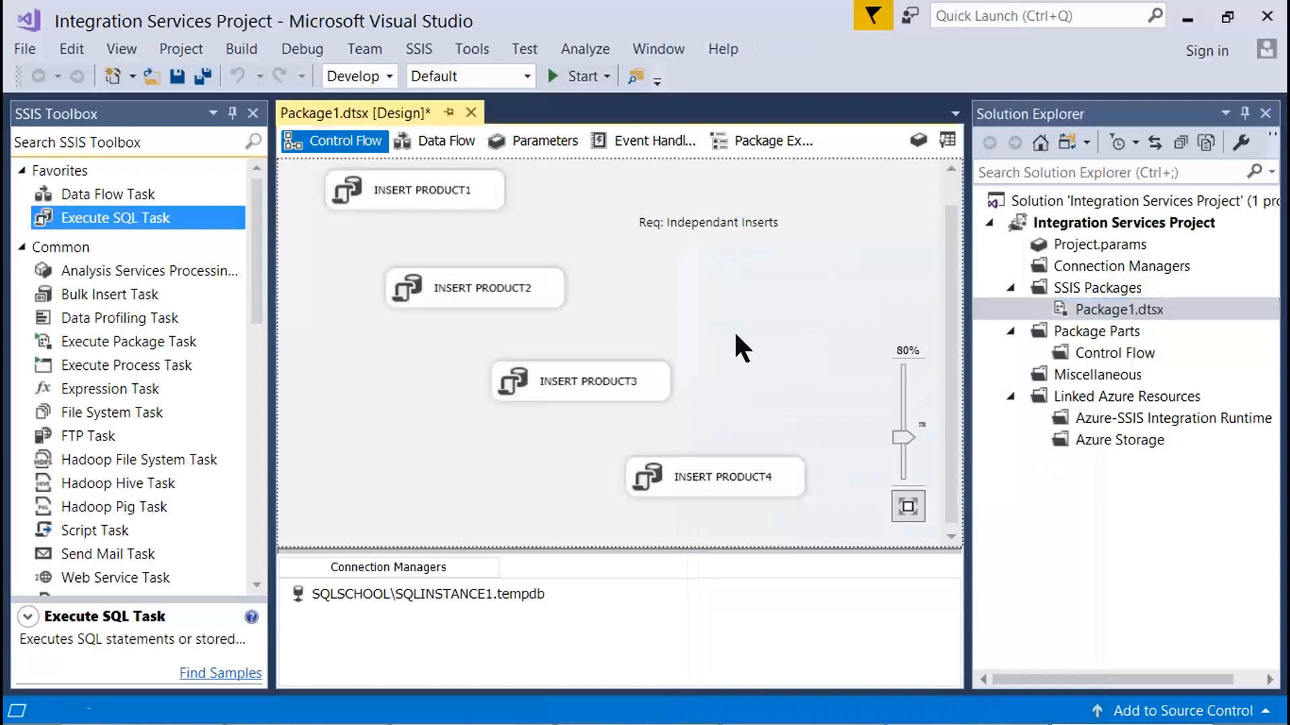
key(ctrl+s)
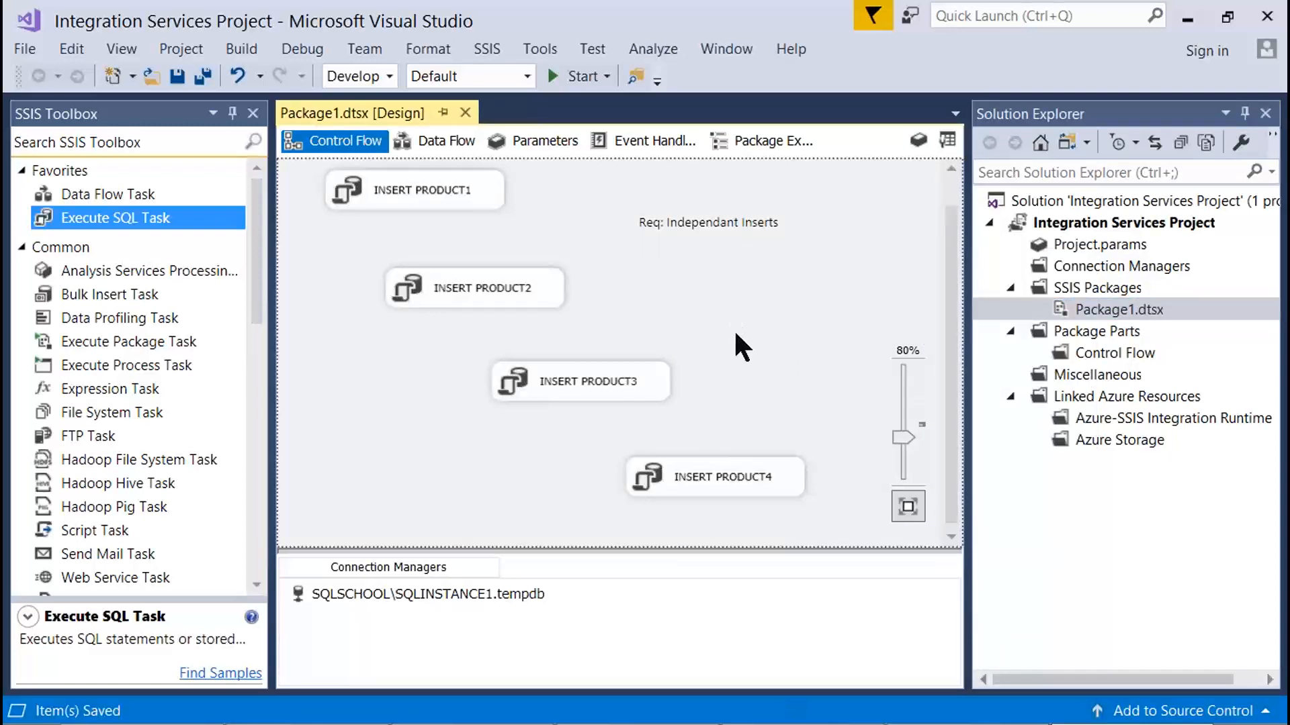
Capture a screenshot of the commands available for Package1.dtsx and execute the package.
click(1108, 309)
right_click(1101, 310)
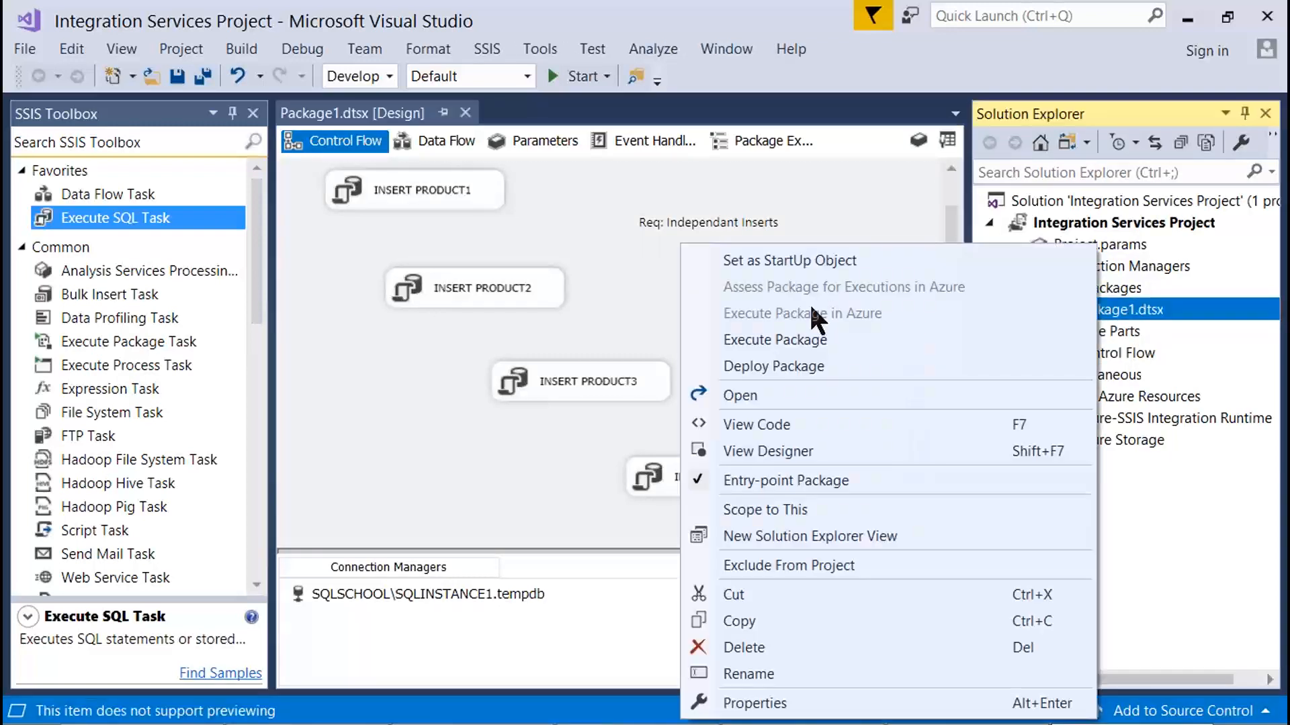
key(Print)
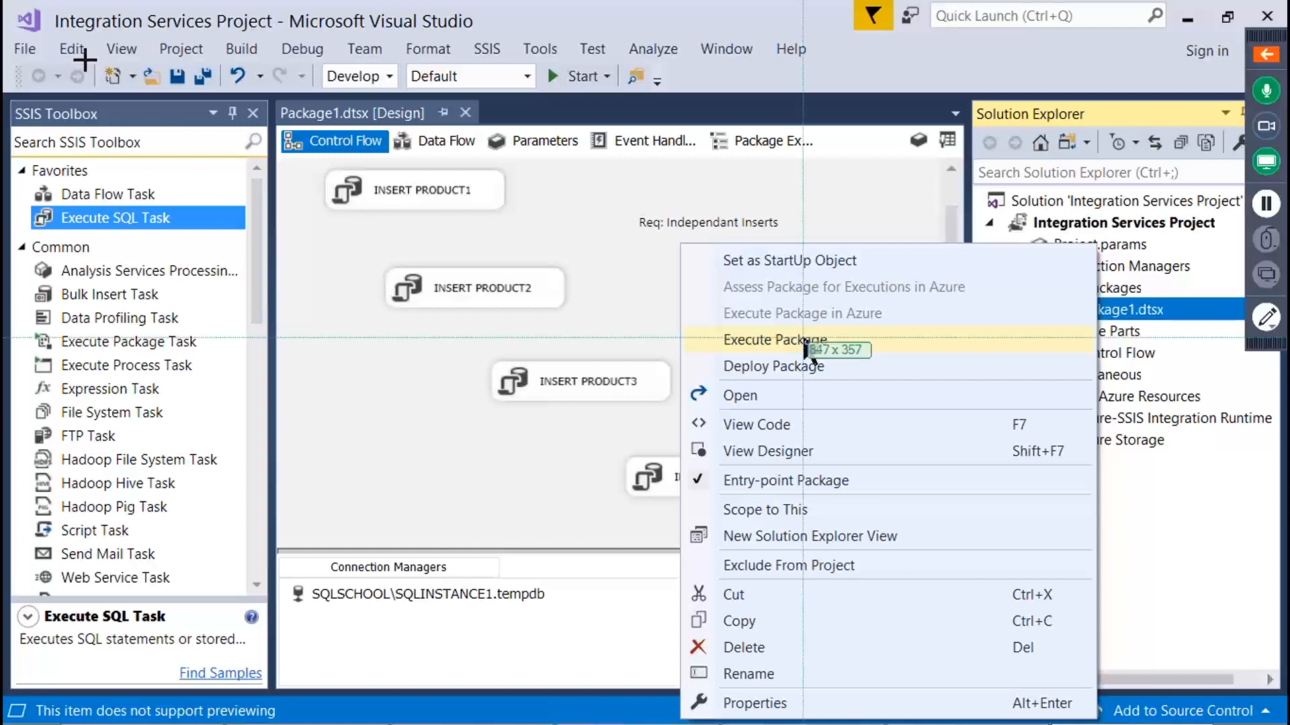
drag(3, 22, 1219, 558)
right_click(1086, 313)
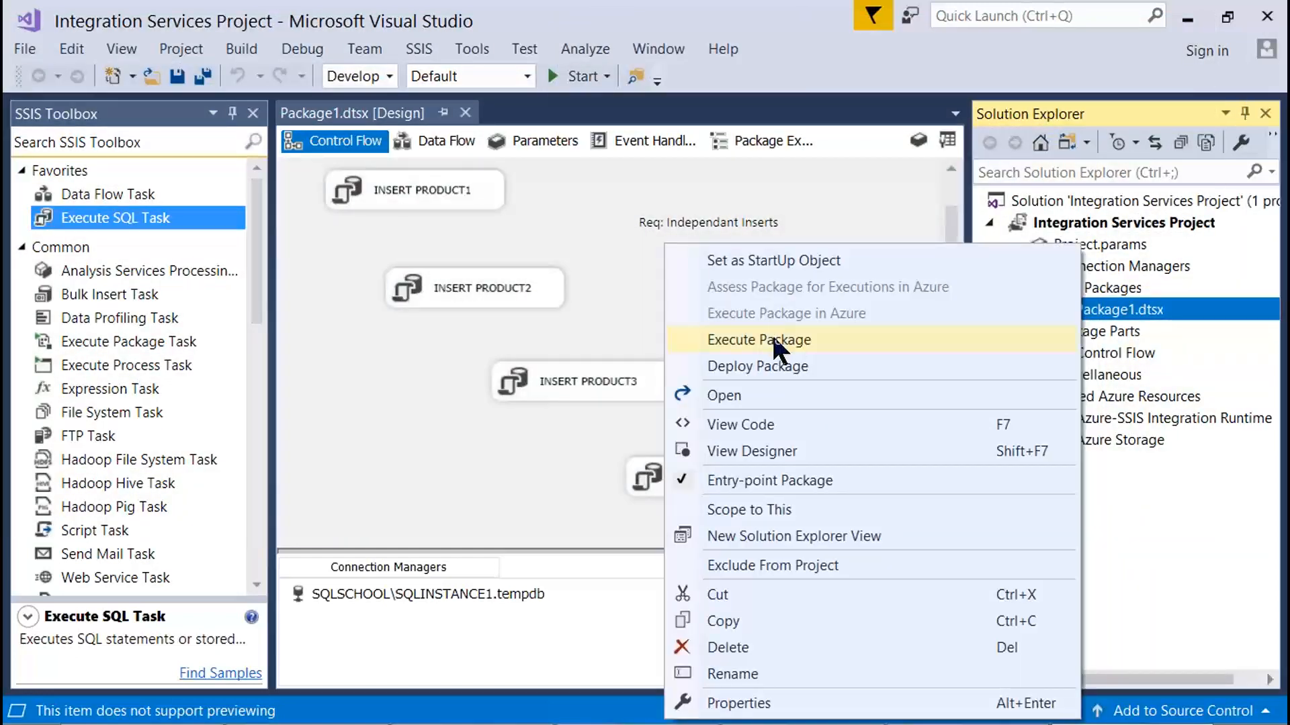
click(771, 334)
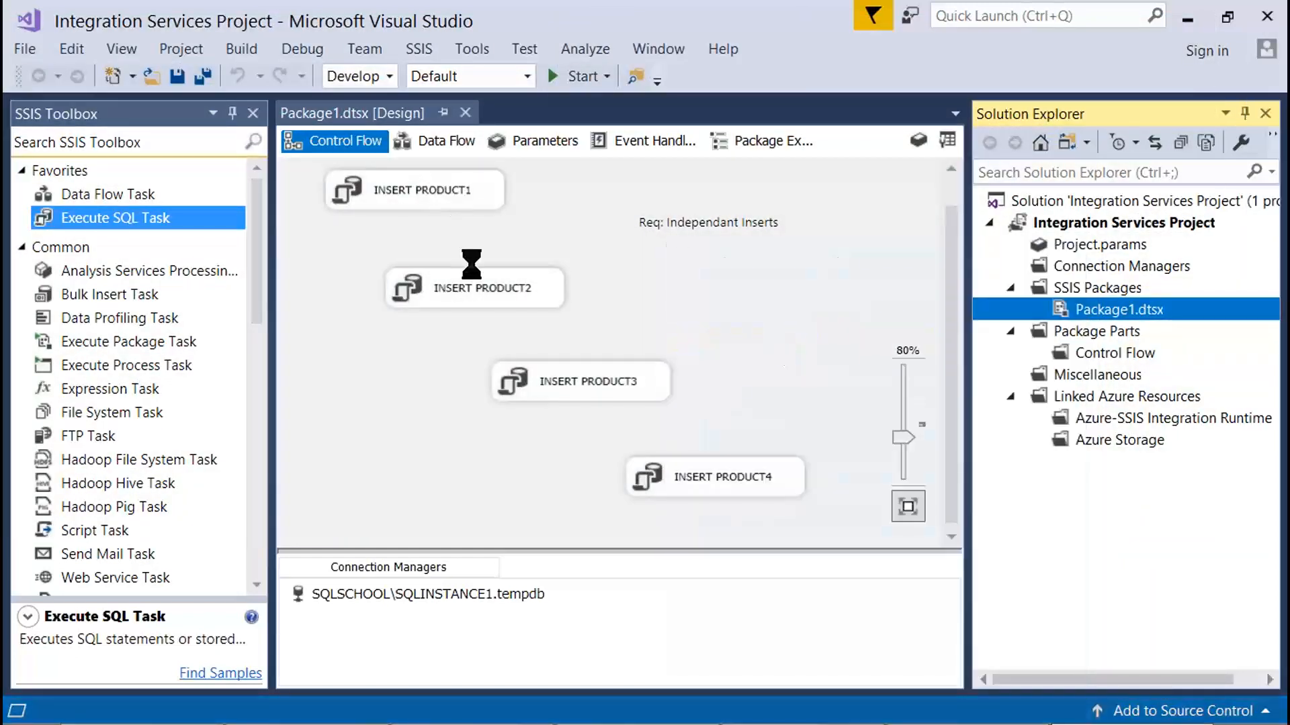
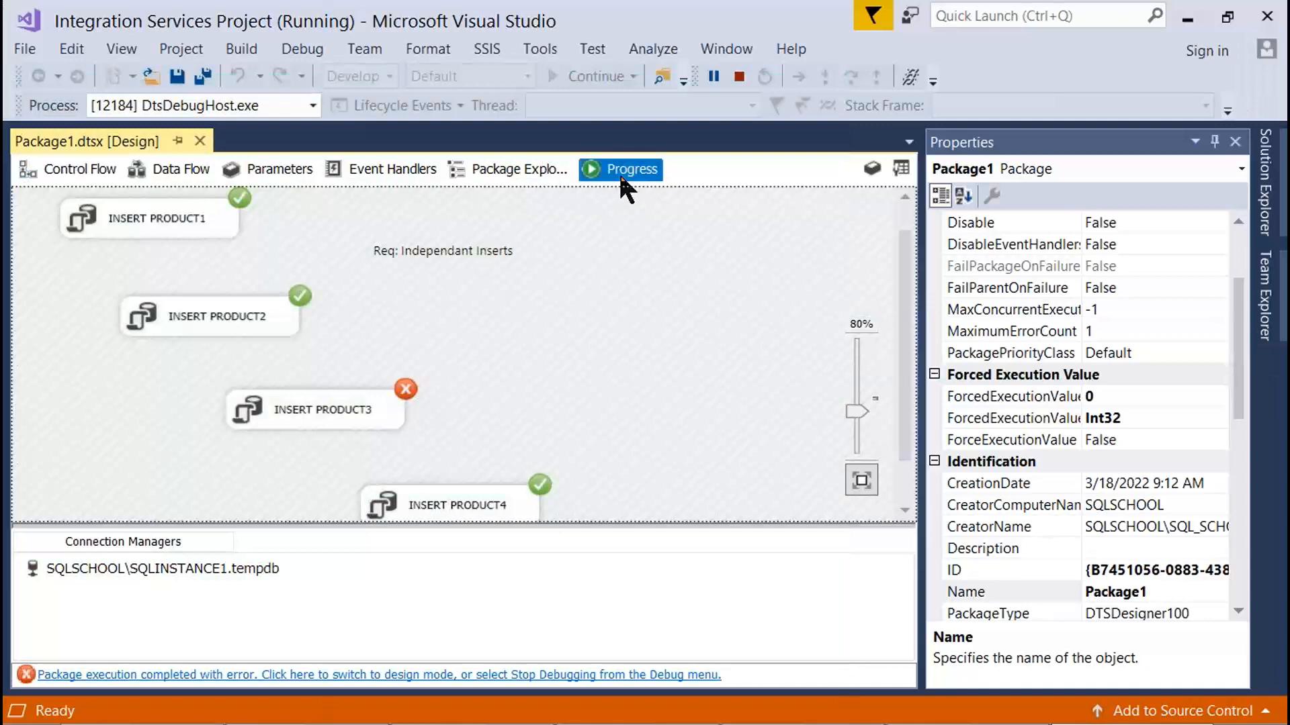
Capture screenshots of the package's execution progress, examine the INSERT PRODUCT3 error messages, and return to the control flow.
click(619, 177)
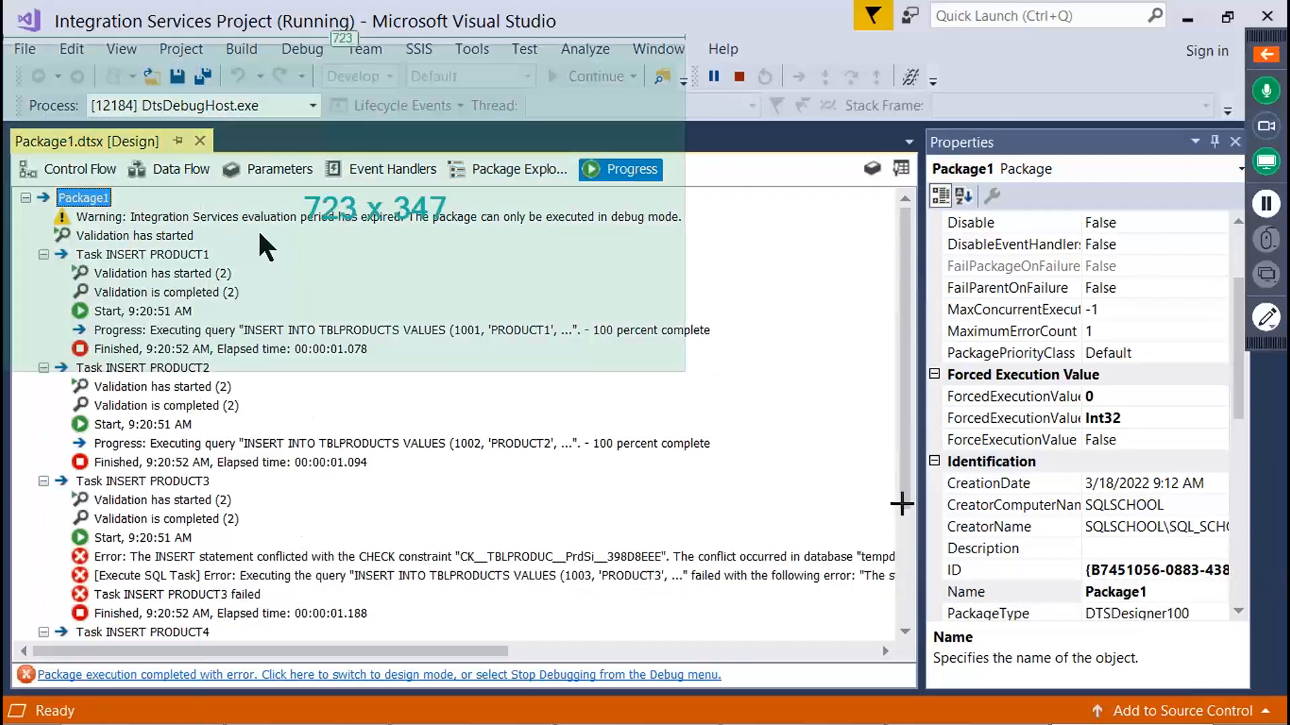
drag(901, 504, 919, 563)
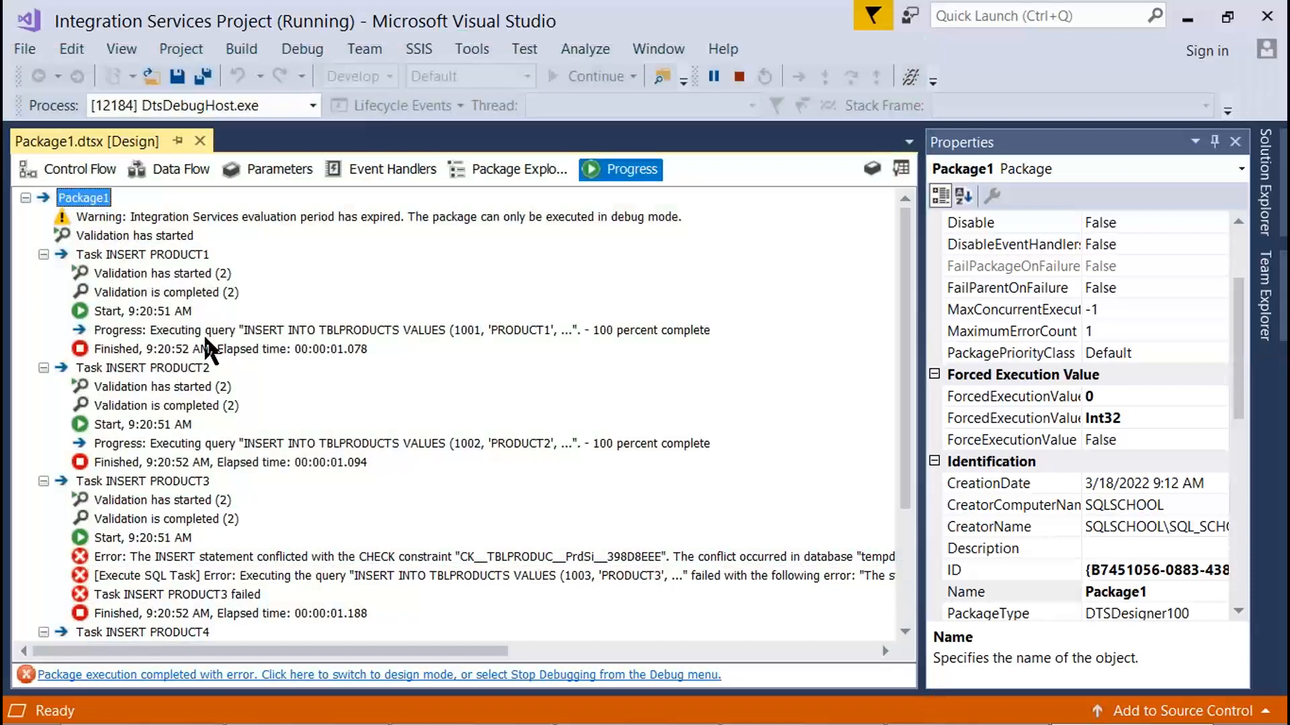
click(203, 576)
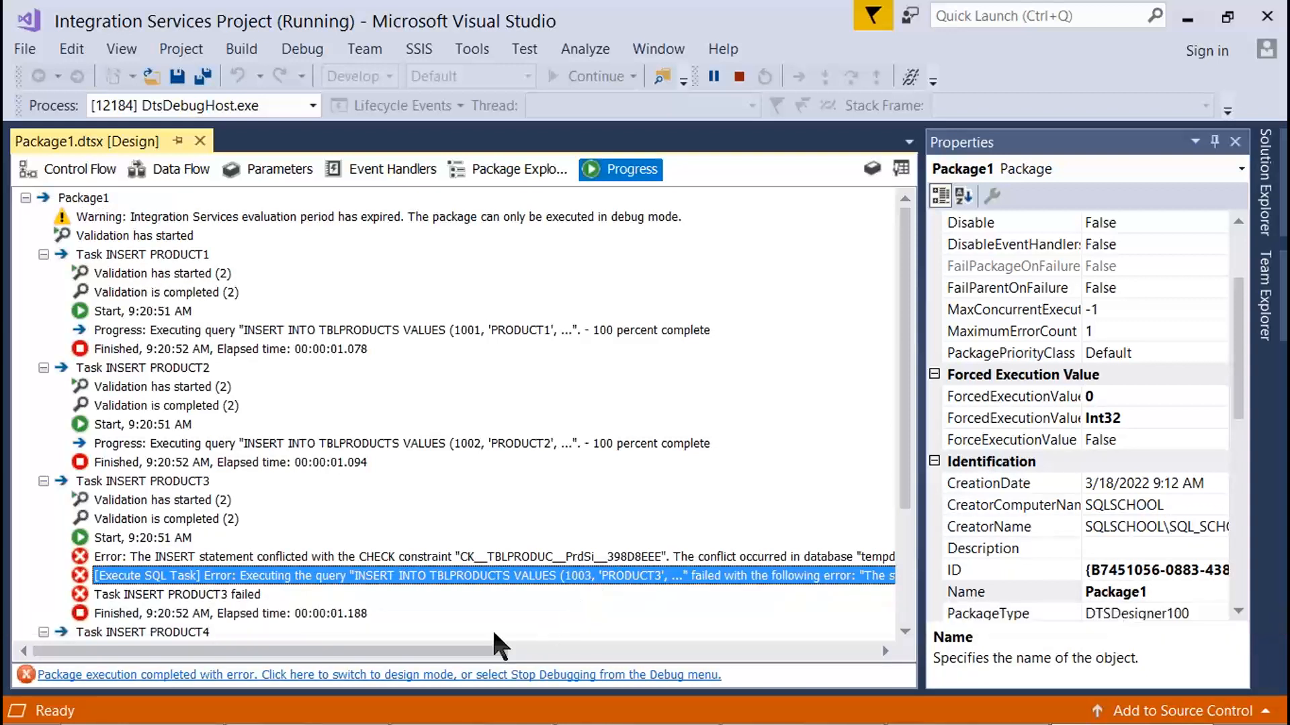
drag(508, 650, 617, 651)
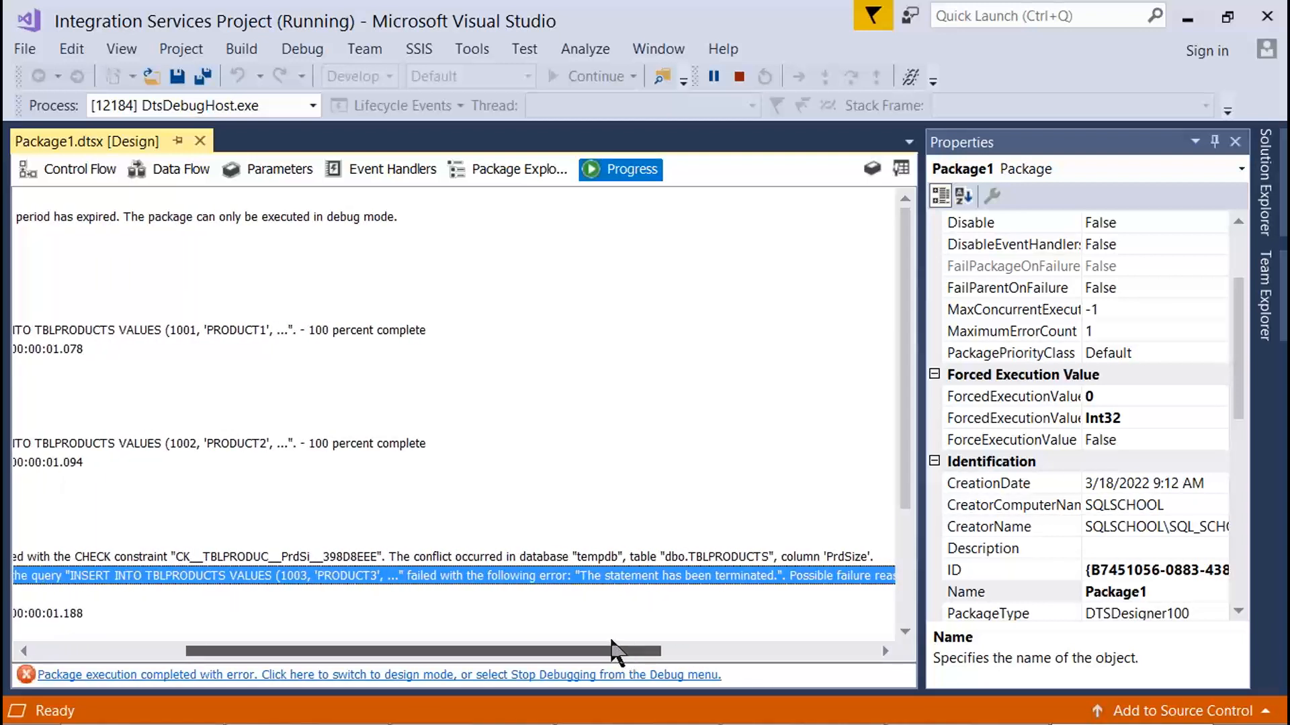
click(512, 555)
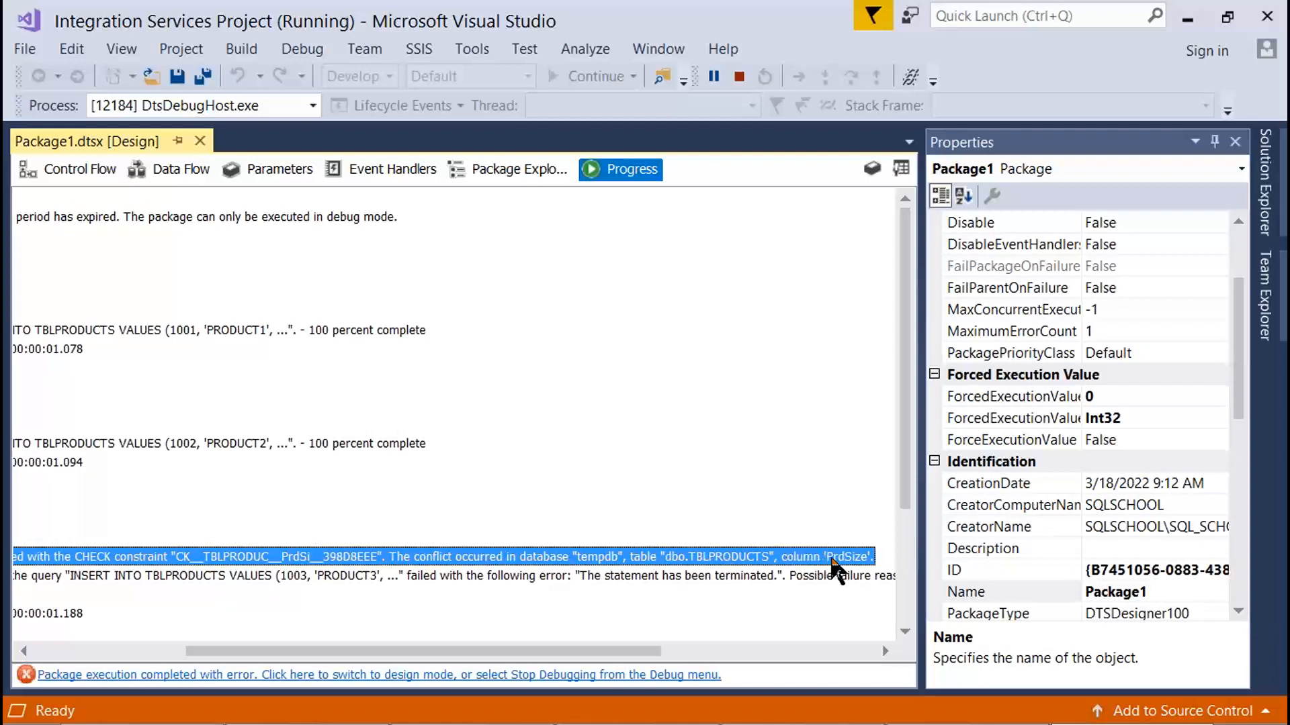
drag(495, 663, 288, 655)
click(272, 575)
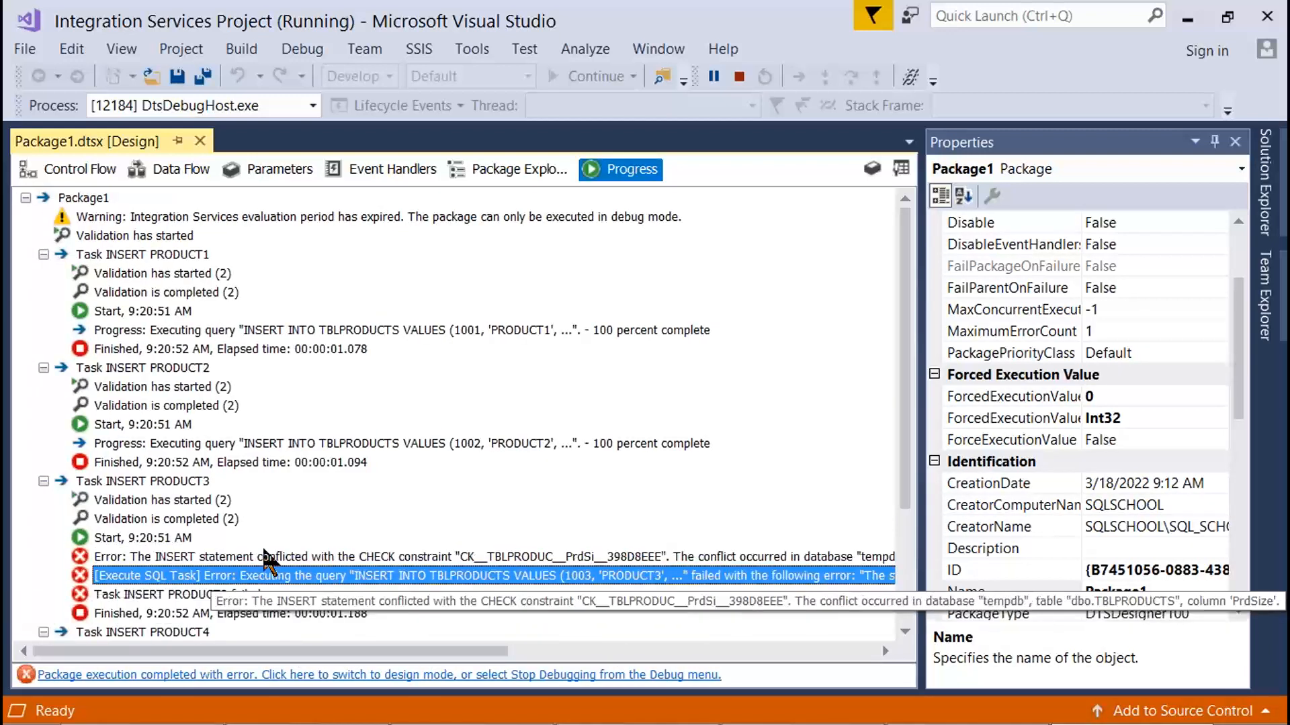
click(275, 558)
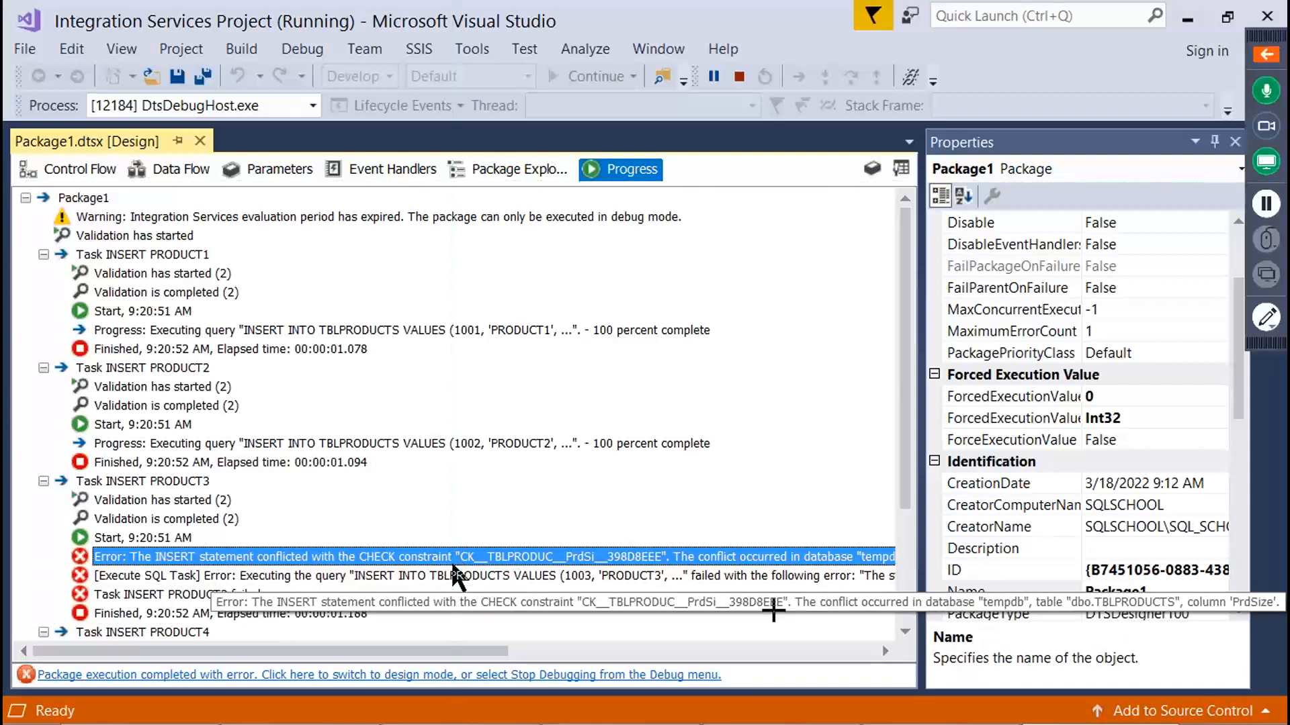
drag(12, 173, 807, 636)
click(74, 169)
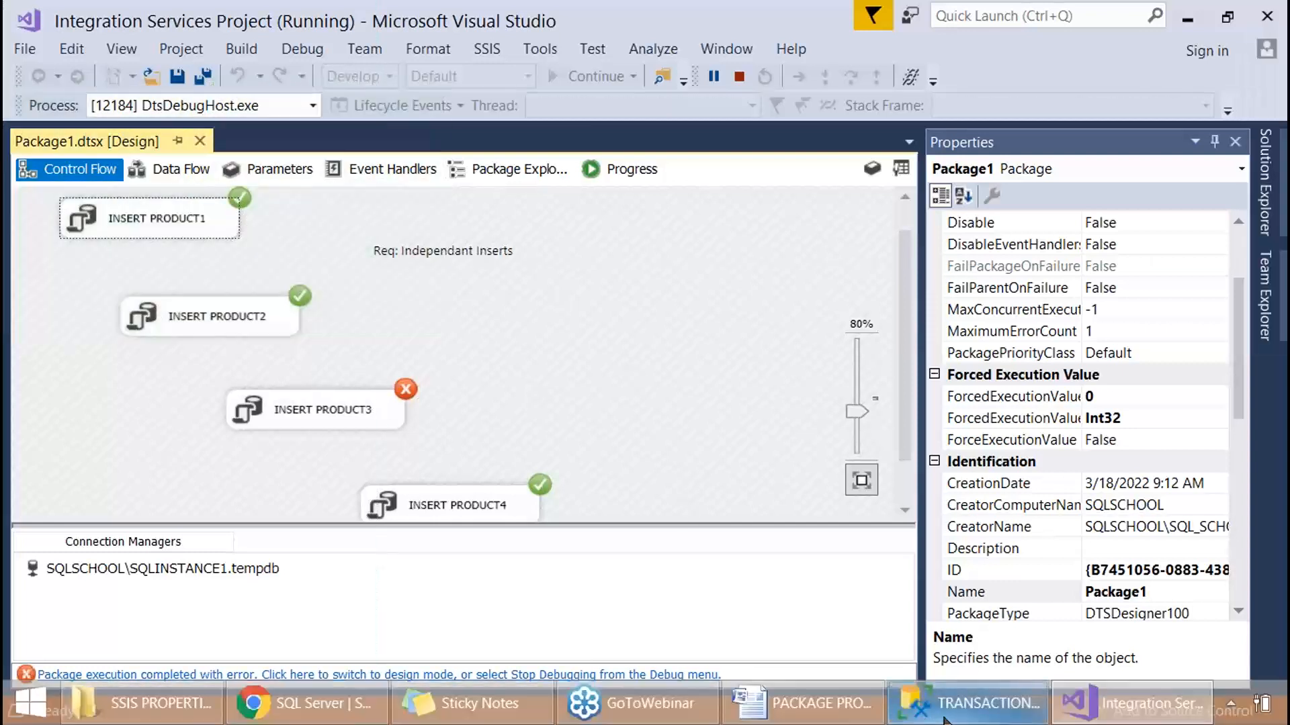
Switch to the SQL script in Management Studio, enlarge the query editor and add an empty line above the PACKAGE1 comment.
click(974, 711)
click(211, 235)
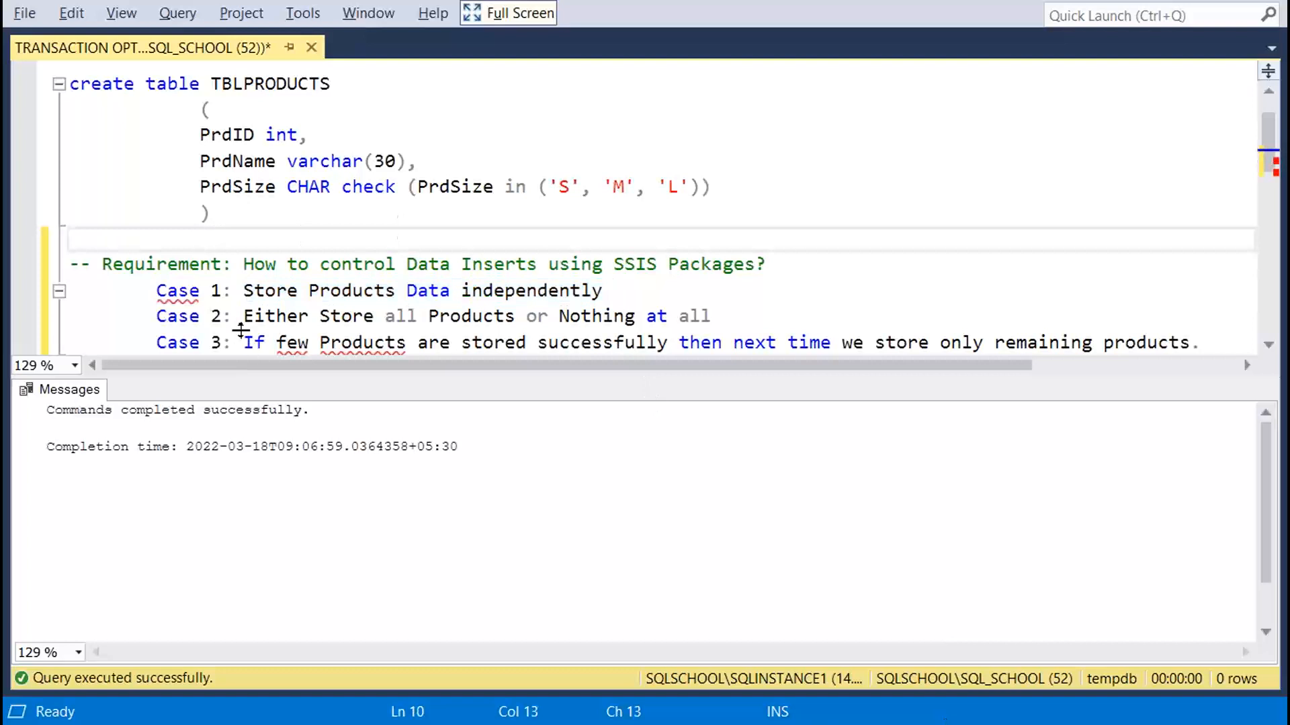
drag(255, 376, 274, 551)
double_click(272, 83)
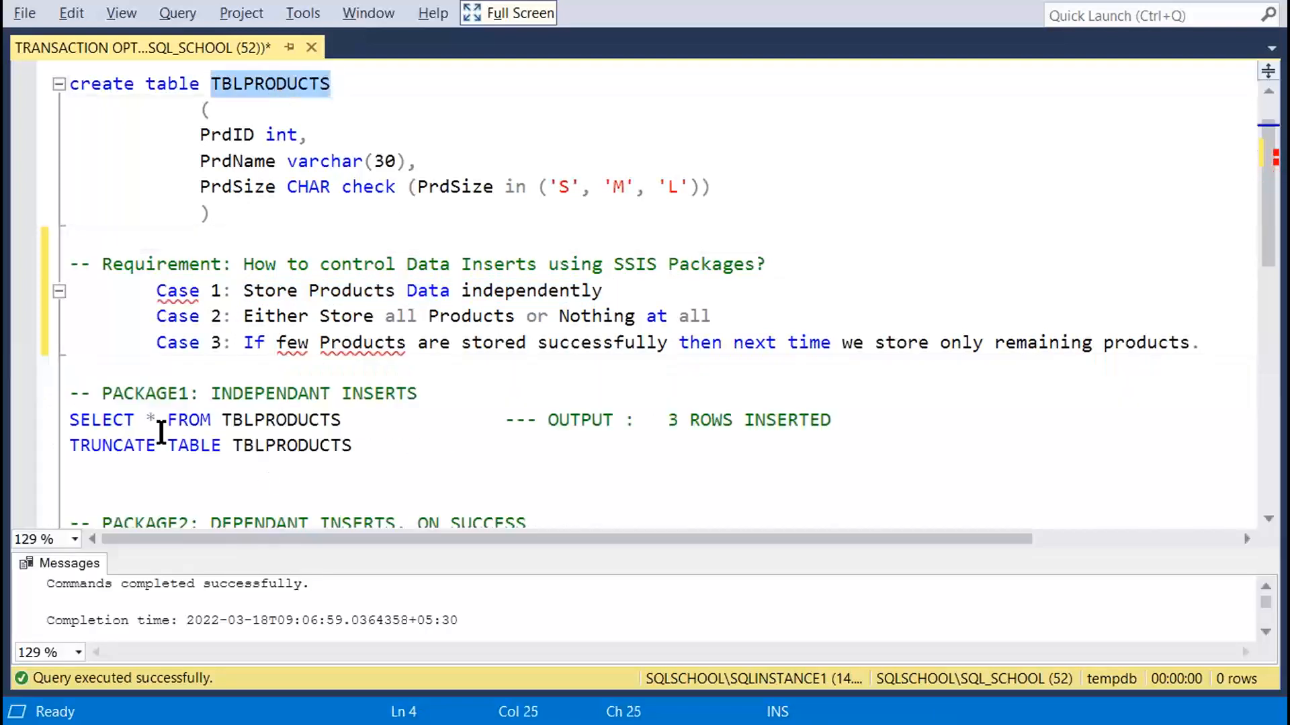
click(236, 368)
key(Return)
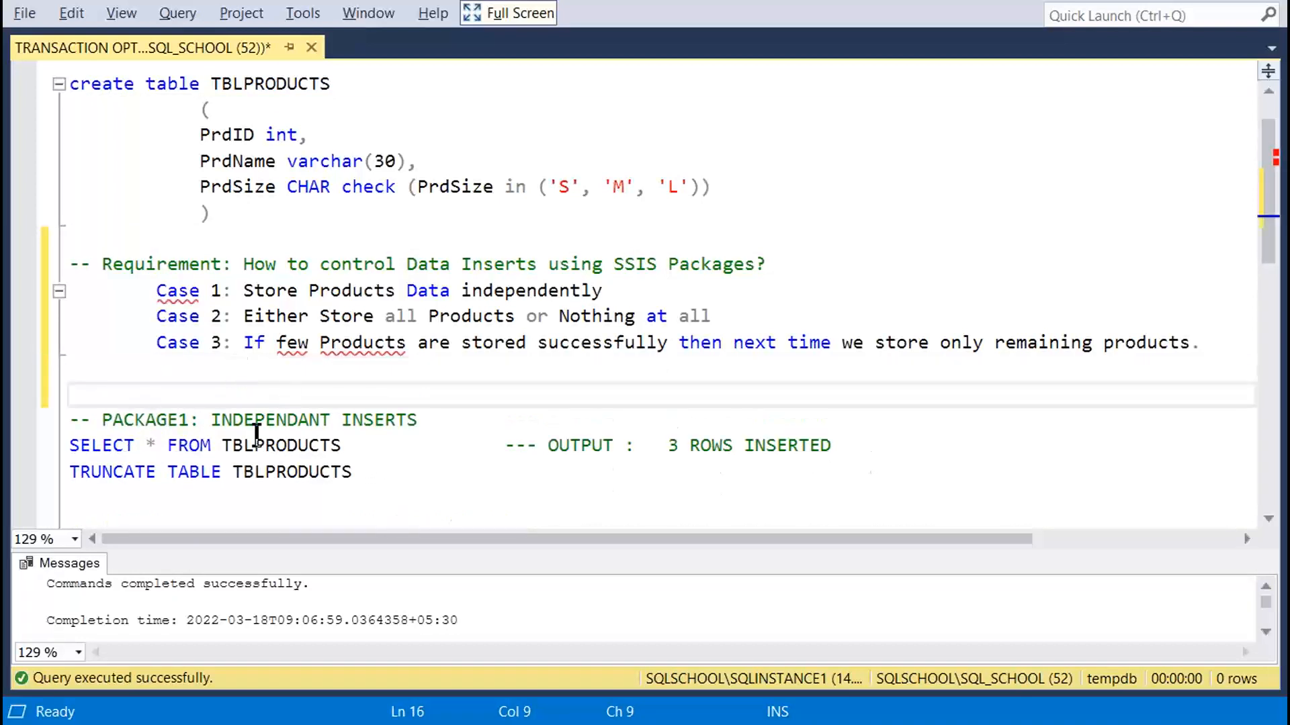
Query all rows of TBLPRODUCTS with the PACKAGE1 SELECT statement, and truncate the table with the statement below it.
drag(373, 445, 11, 441)
key(F5)
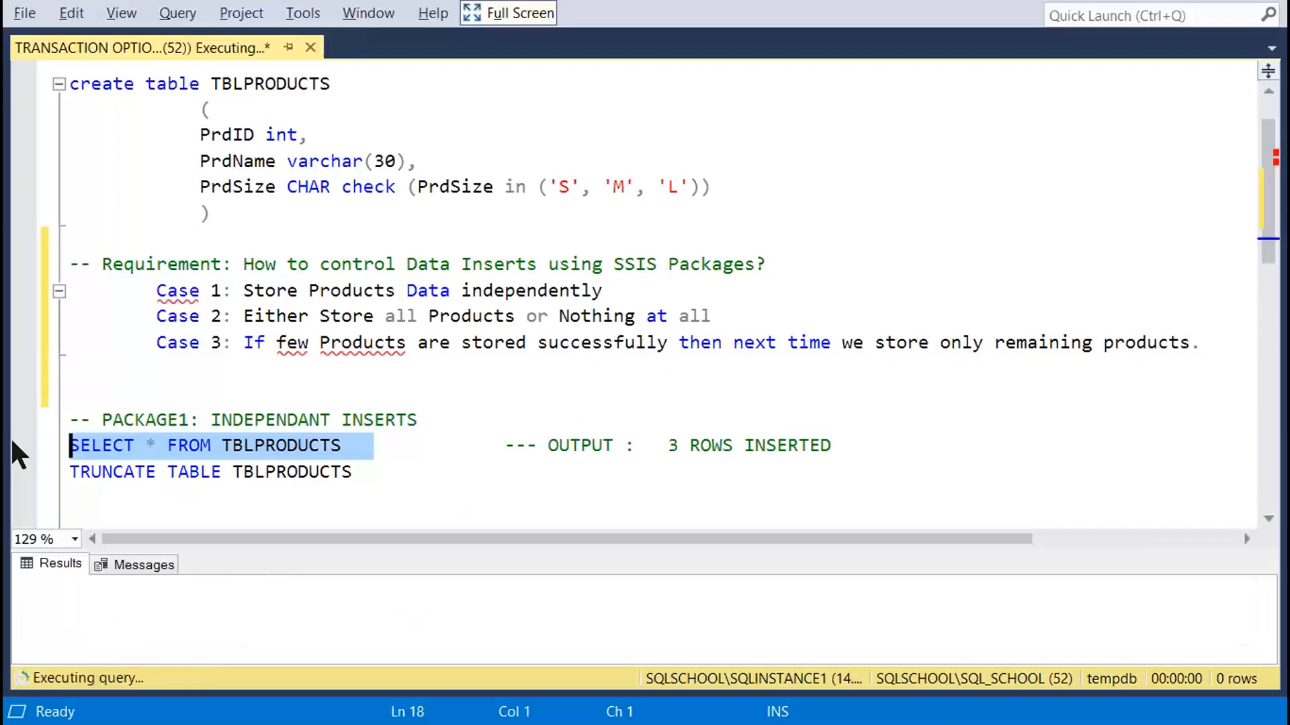
click(75, 611)
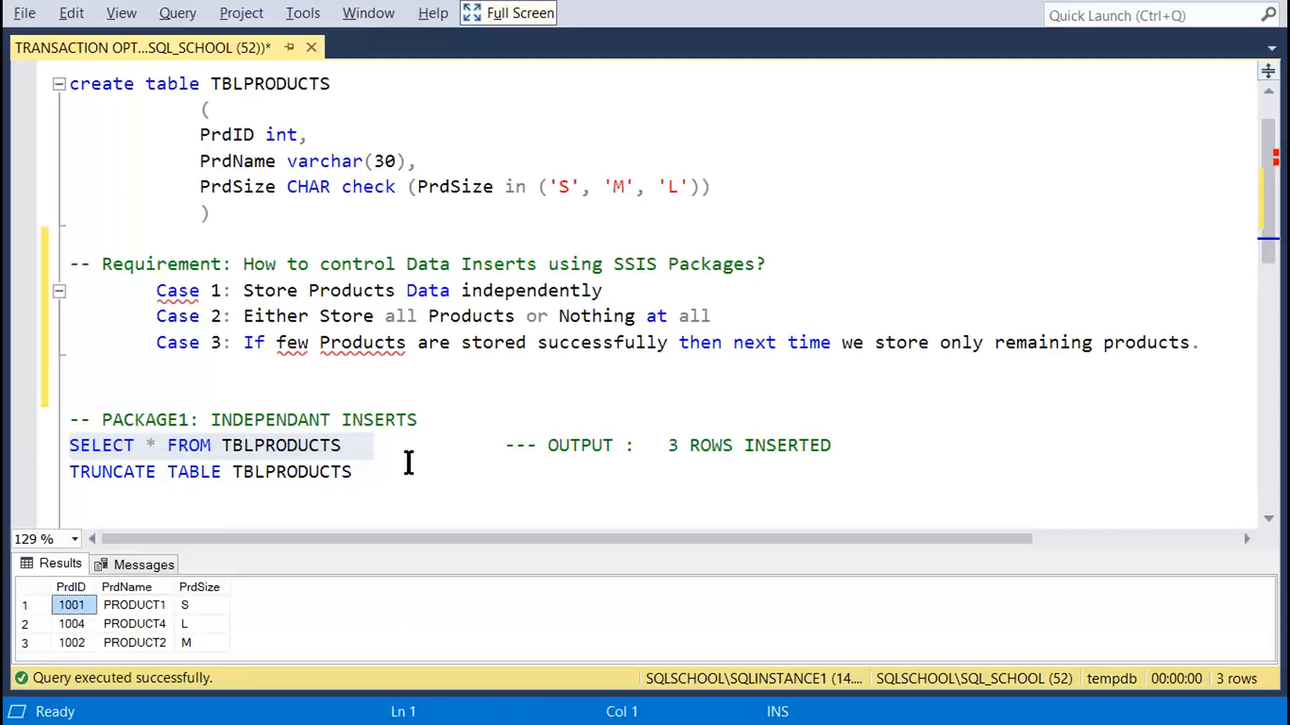
drag(409, 462, 53, 472)
key(F5)
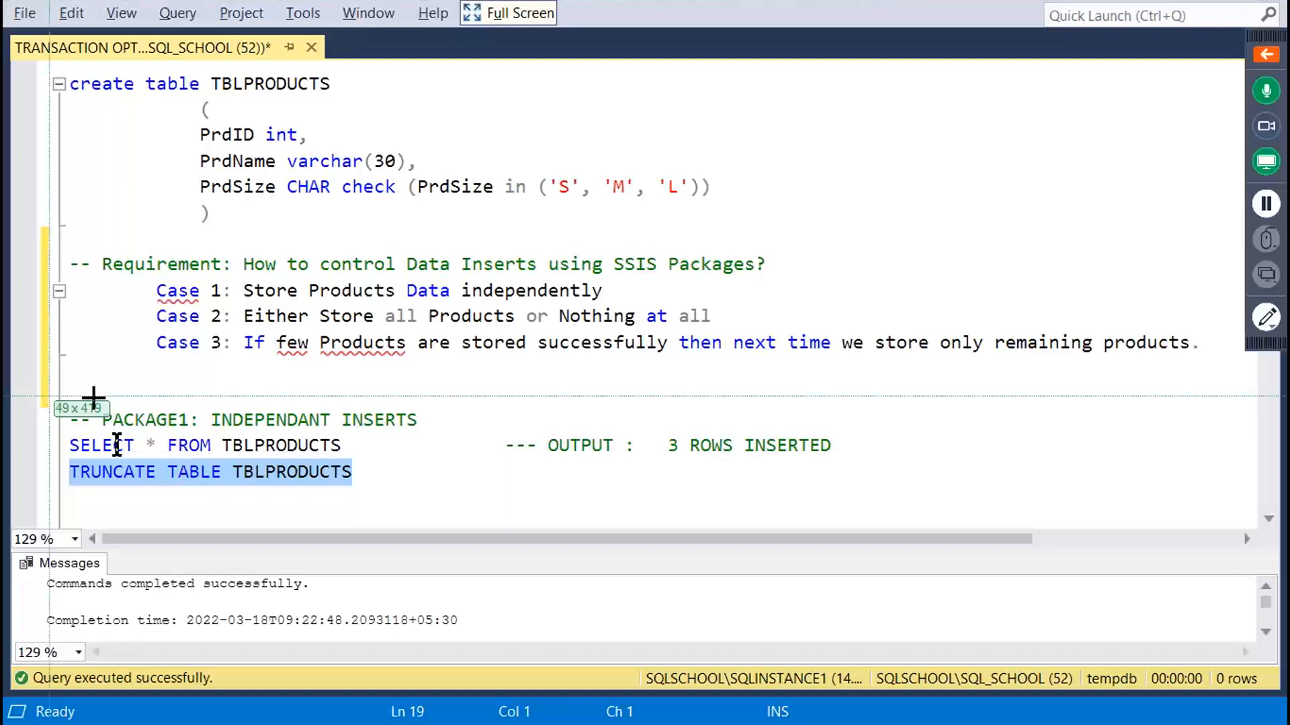
Replace the PACKAGE2 comment's description with "EITHER INSERT ALL OR NOTHING. MEANS A SINGLE TRANSACTION.".
scroll(156, 403, down, 1)
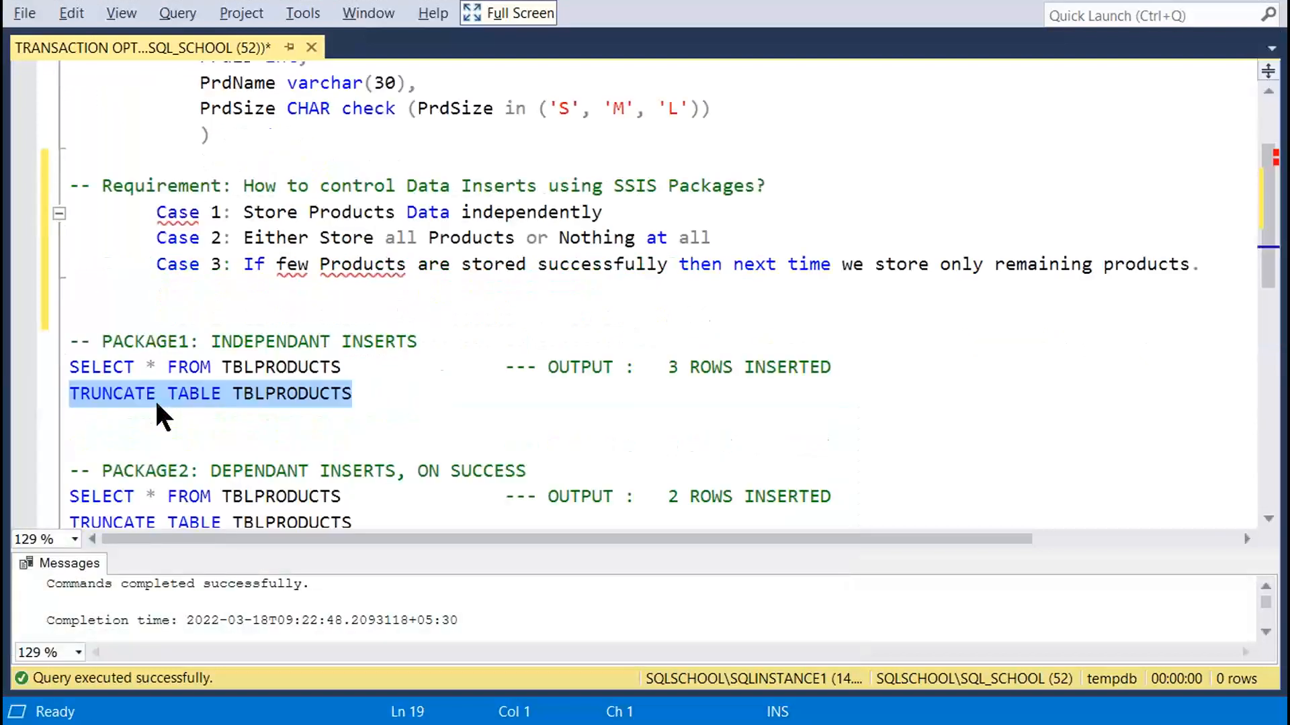
click(242, 238)
drag(243, 212, 608, 212)
drag(211, 470, 548, 462)
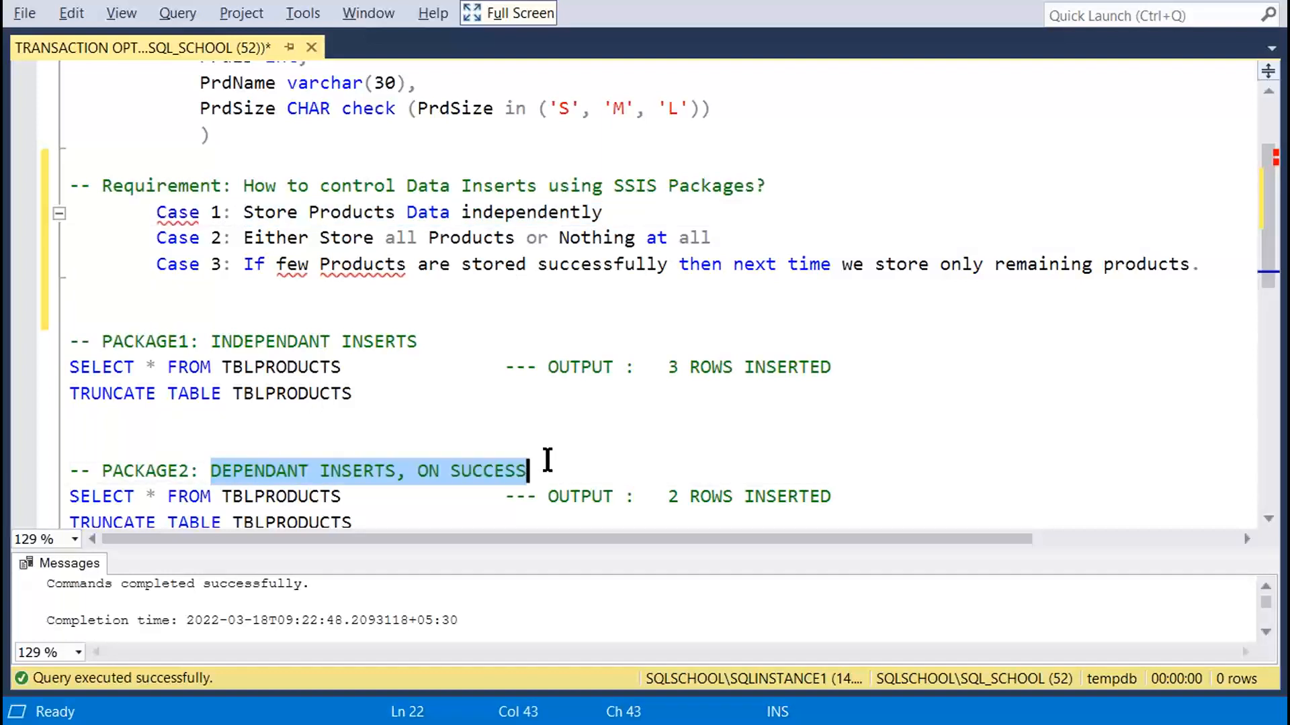
text(EITHER INSE)
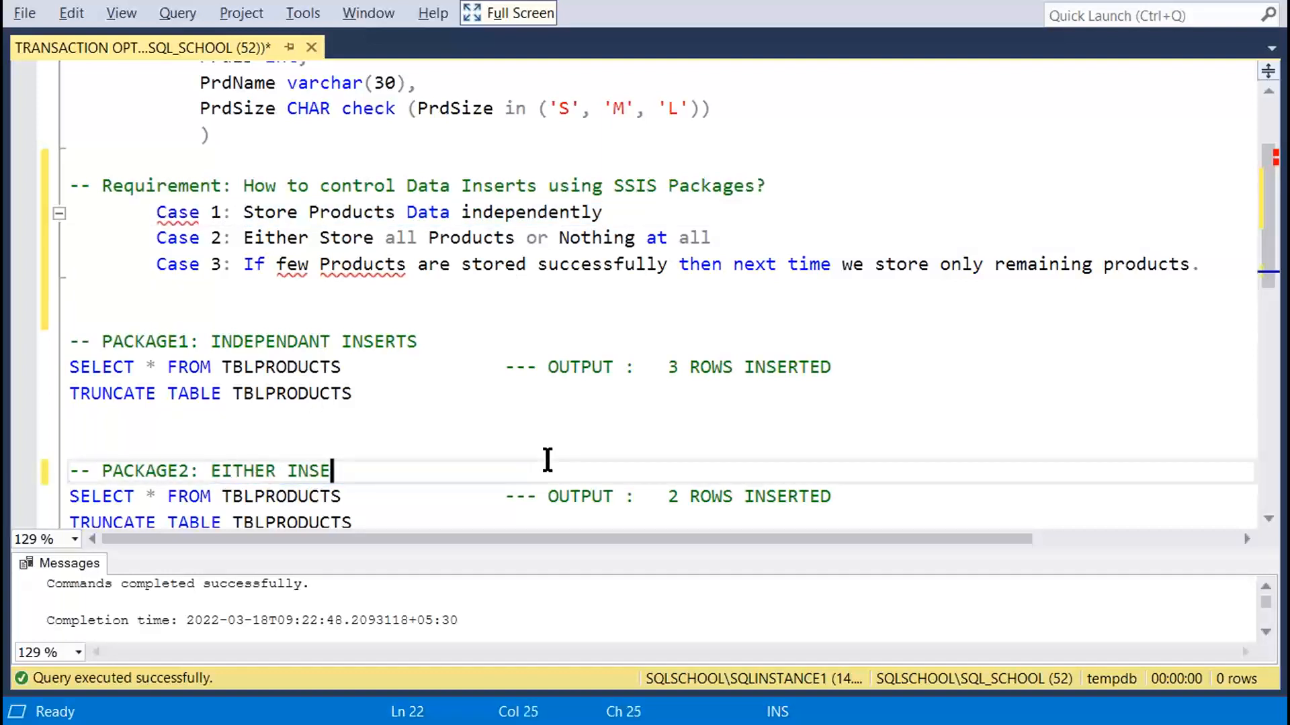
text(RT ALL OR N)
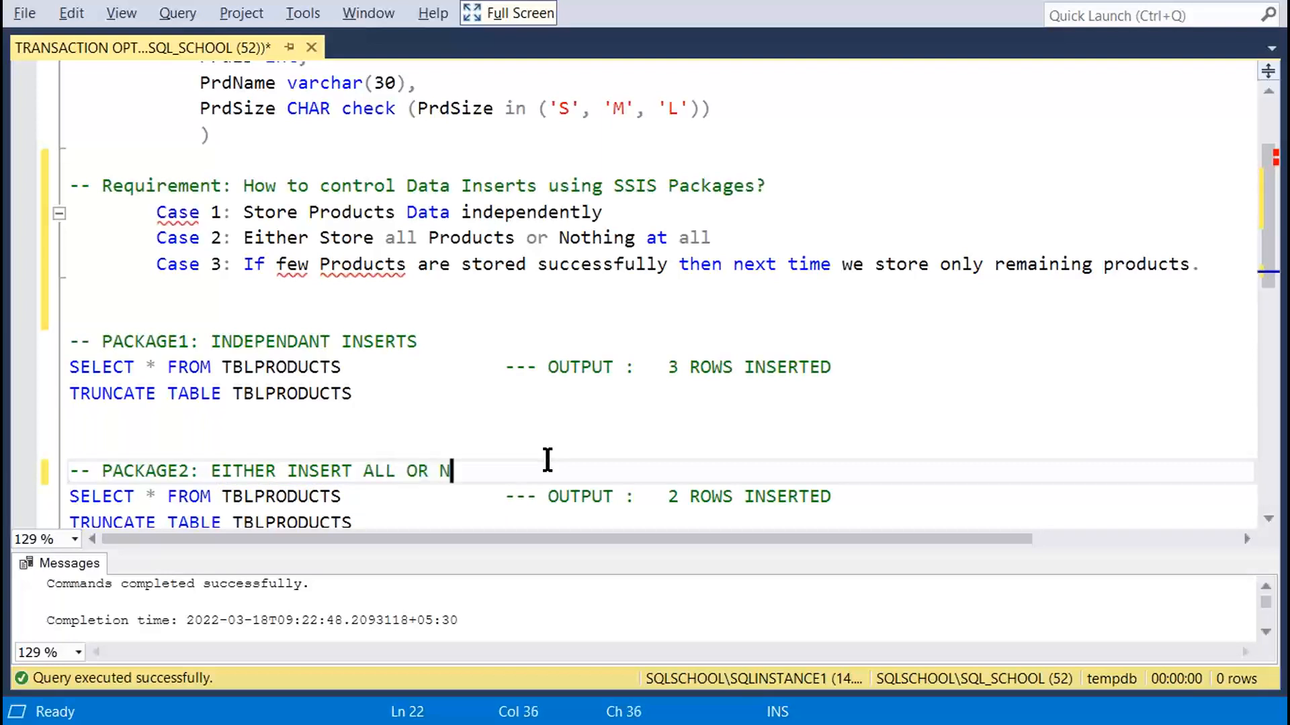
text(OTHING)
key(BackSpace)
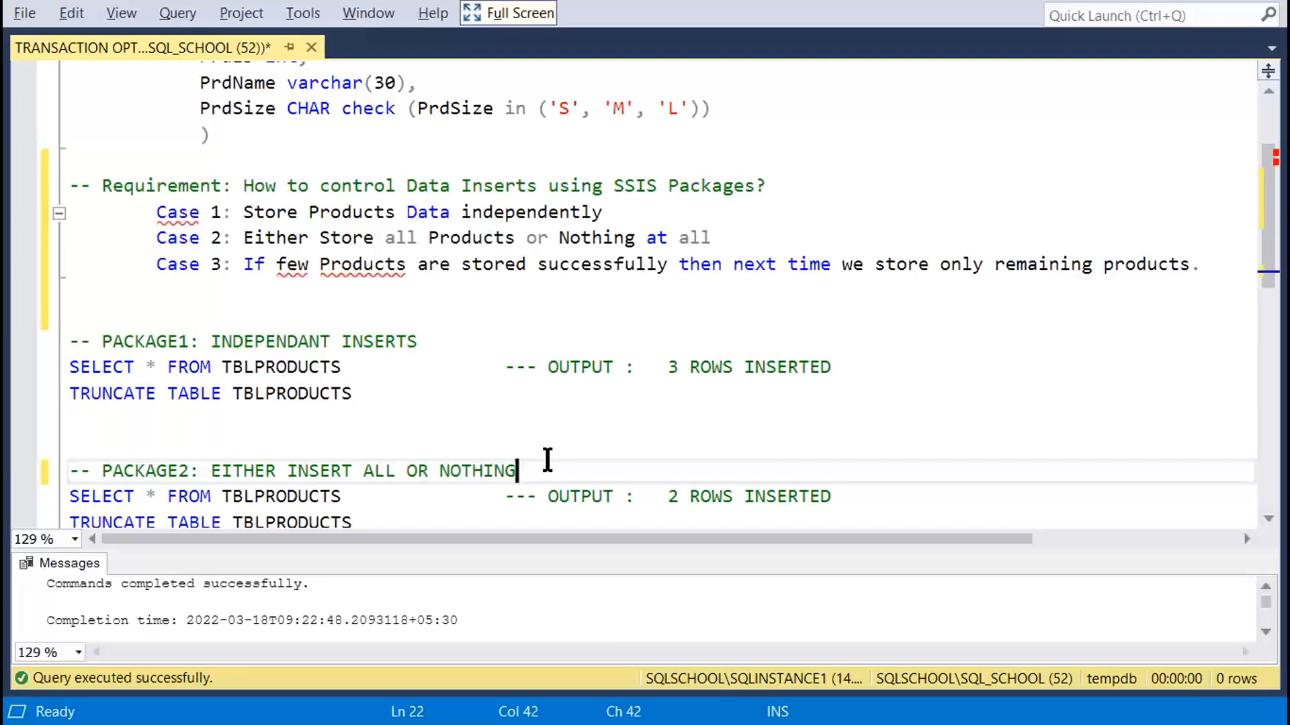
text(. MEANS A SINGLE )
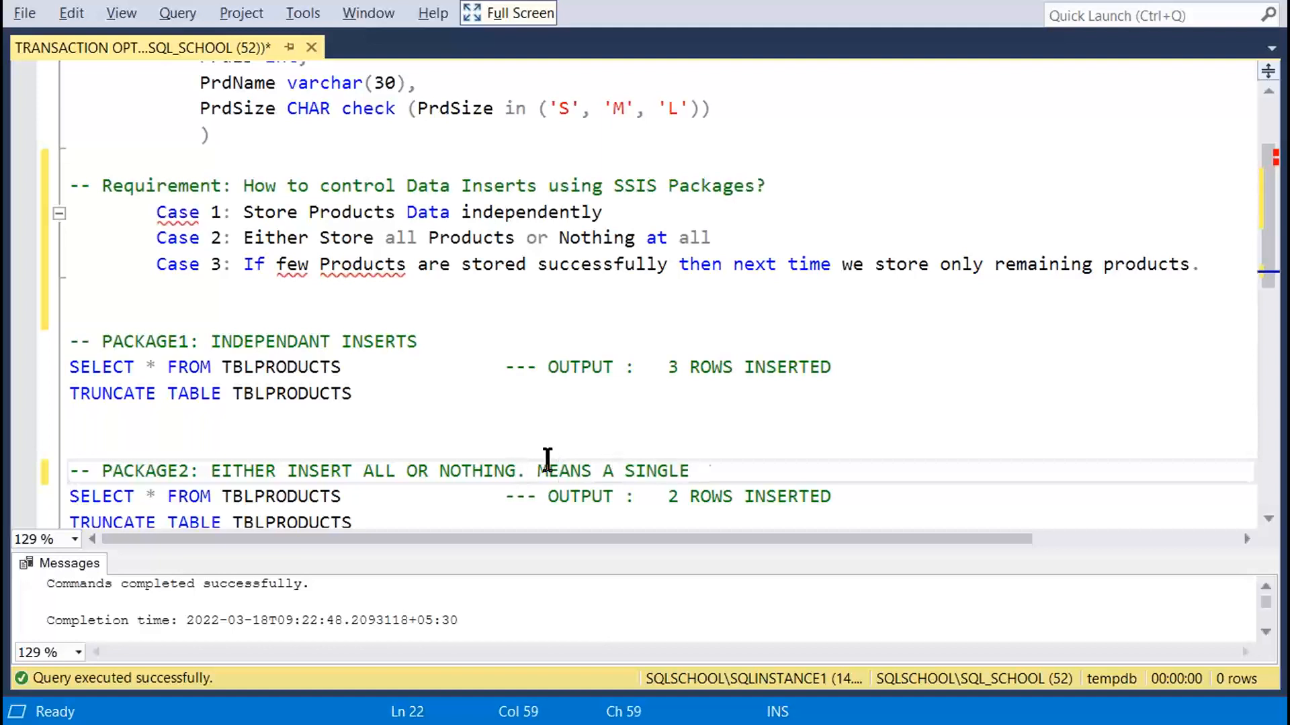
text(TRANSACTION.)
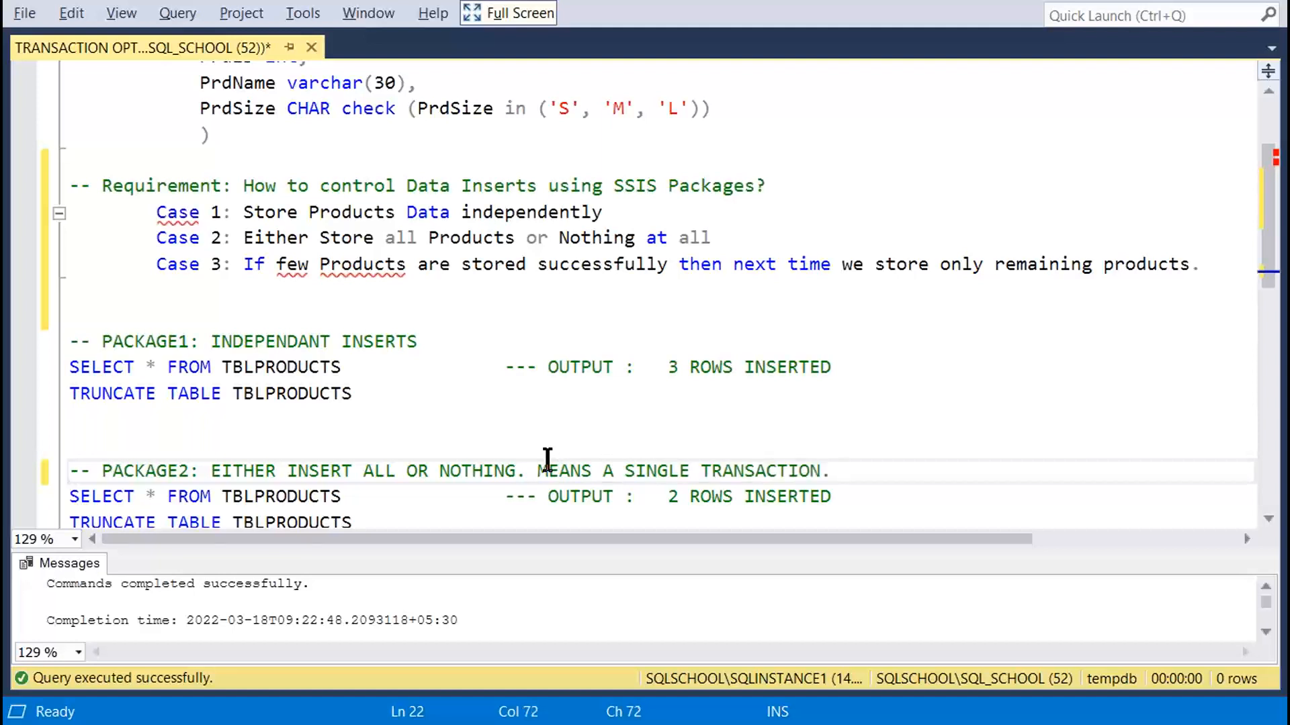
Change the PACKAGE2 output comment to "NO ROWS INSERTED", delete the TRUNCATE TABLE line below it and save the script.
drag(668, 497, 732, 498)
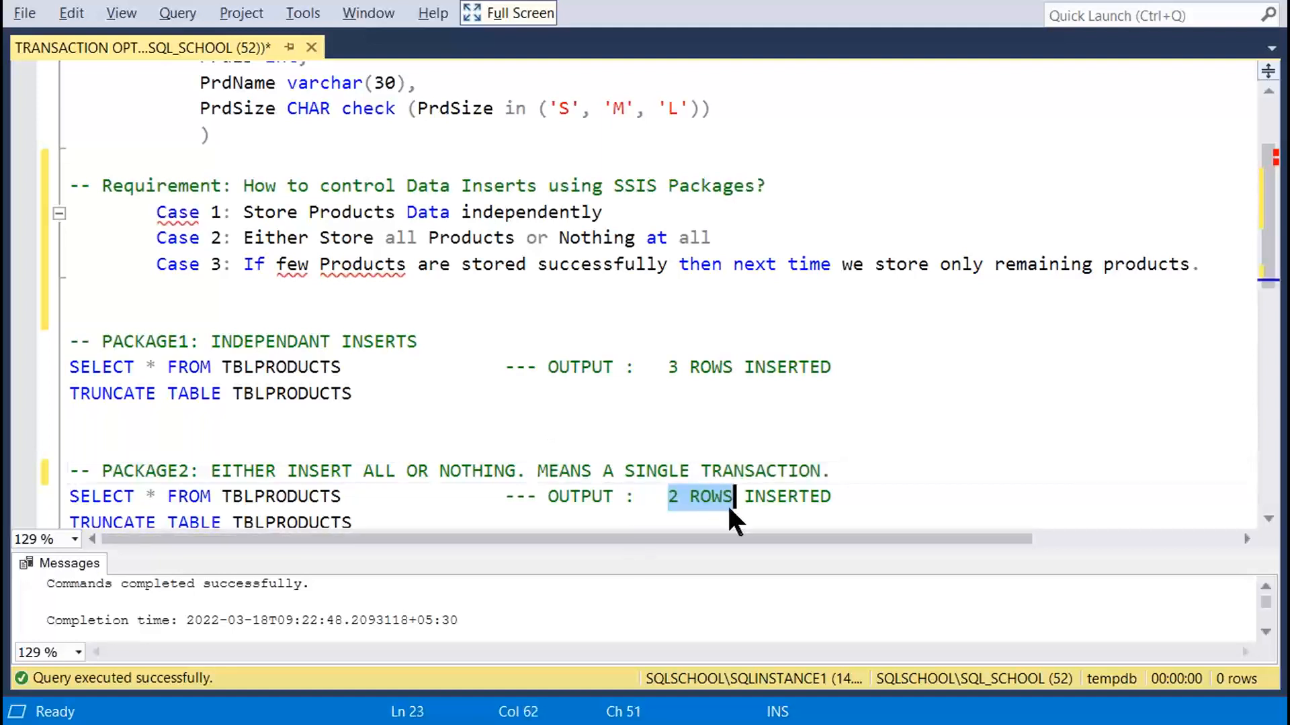
text(NO RO)
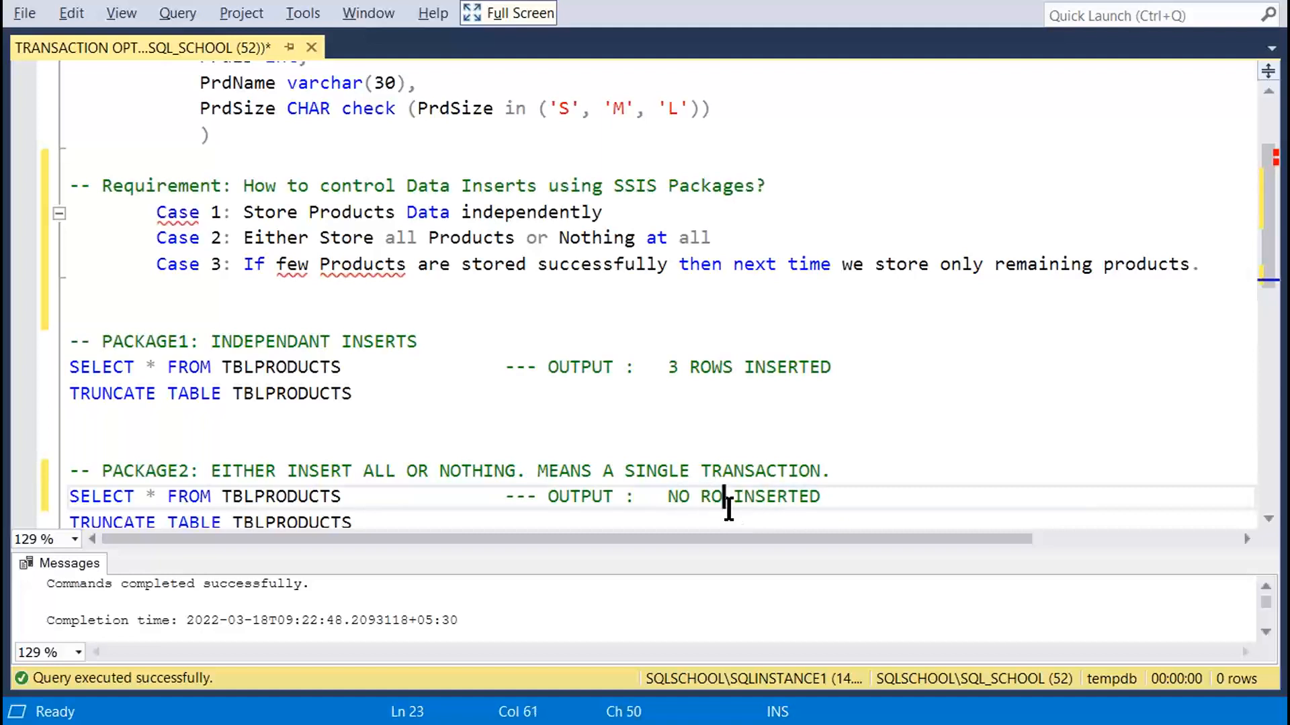
text(WS)
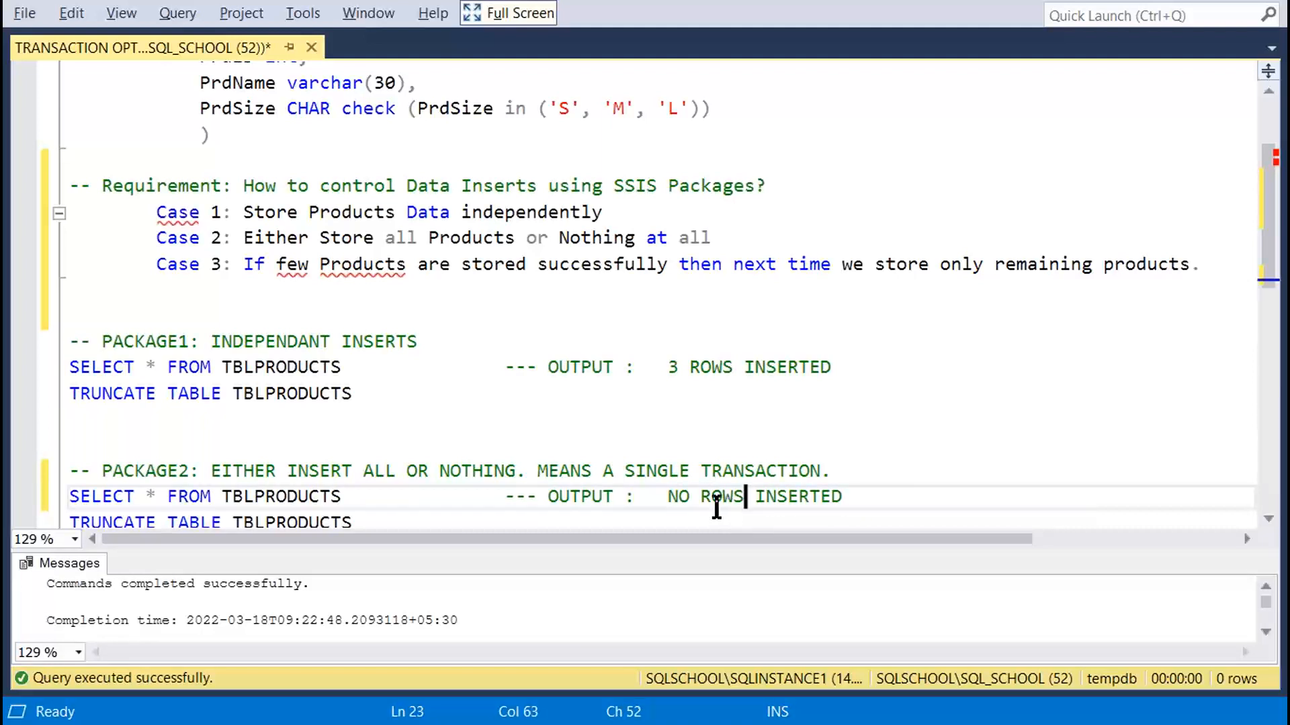
drag(849, 489, 864, 512)
key(Delete)
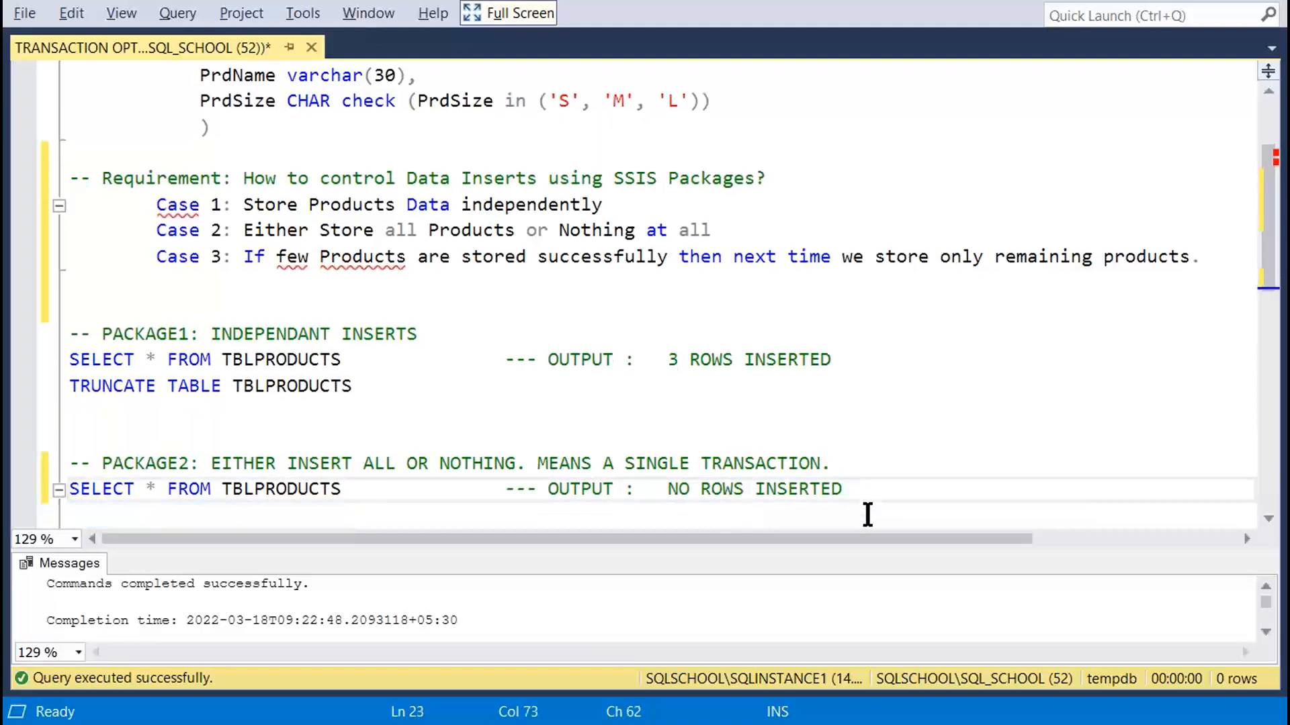
key(ctrl+s)
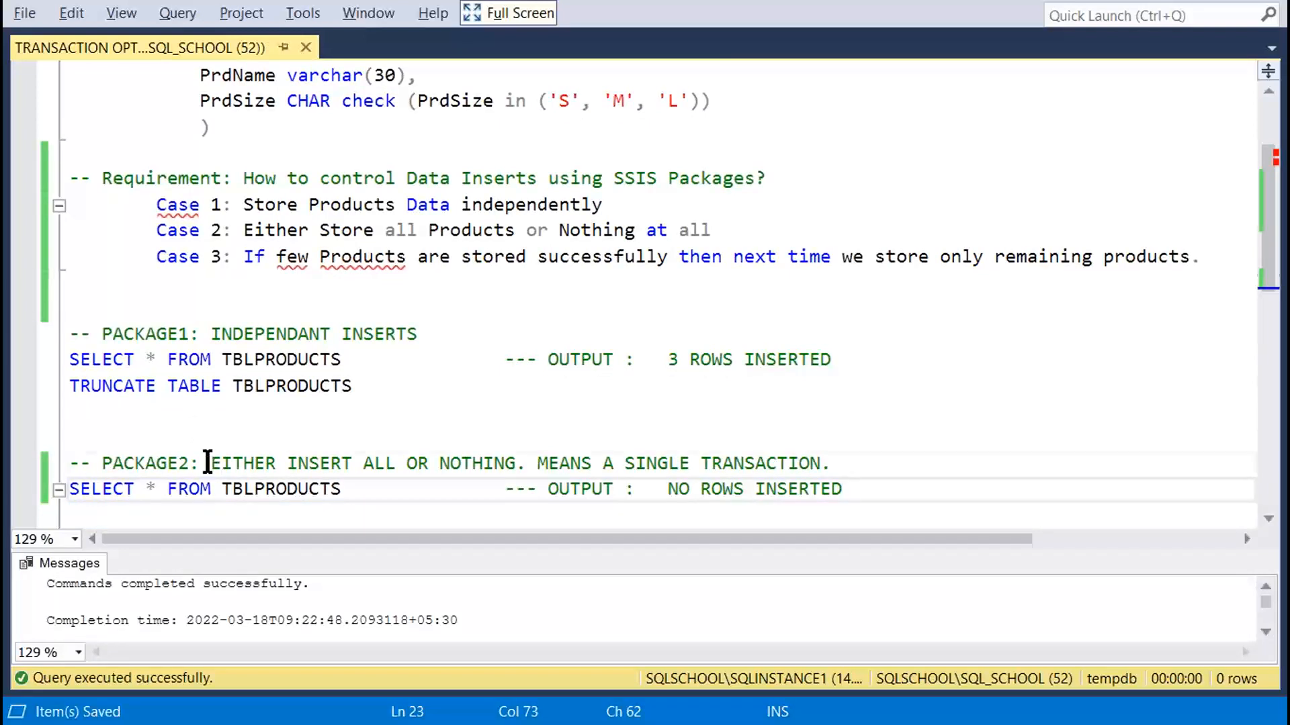
drag(208, 462, 505, 463)
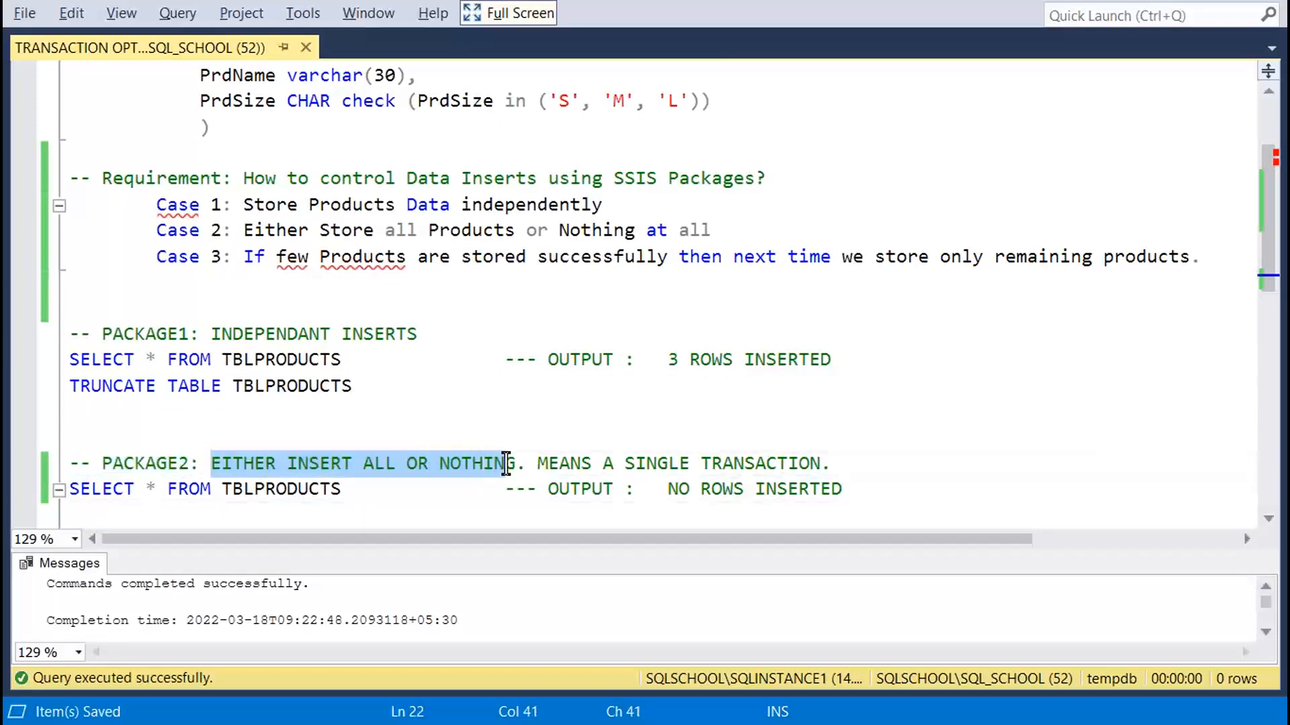
drag(245, 230, 728, 235)
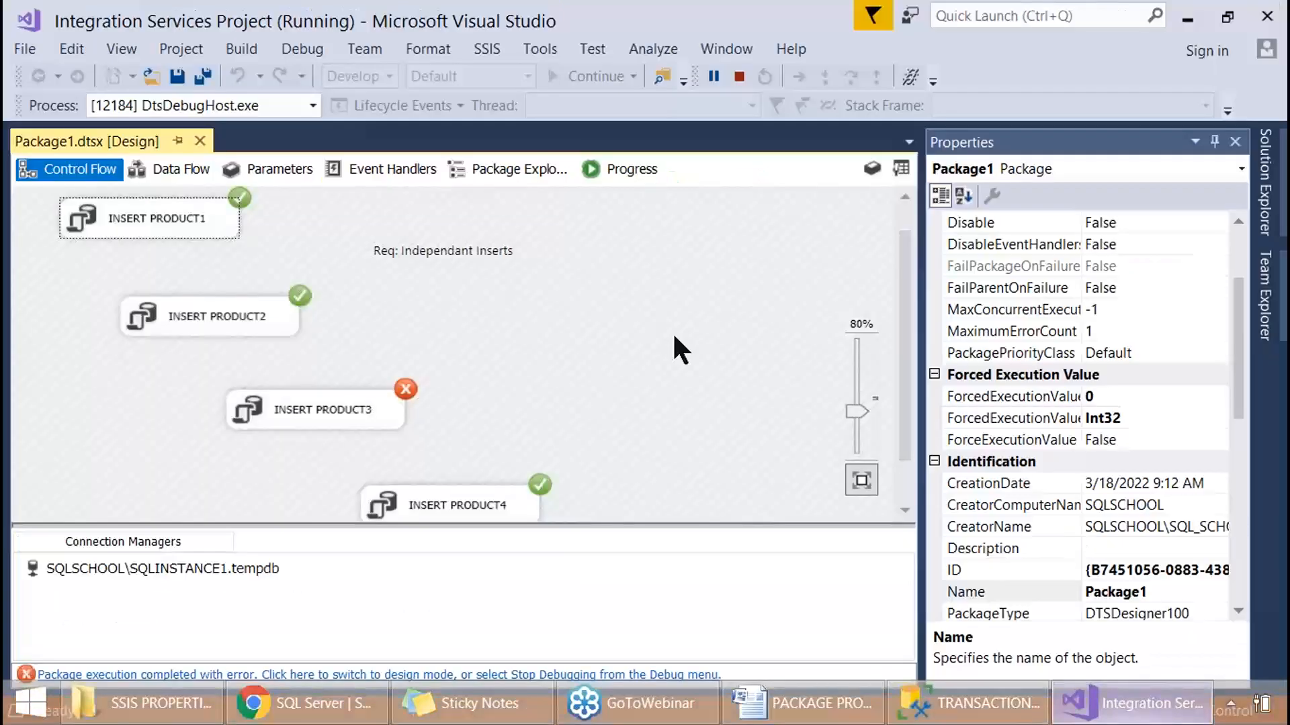
Switch to Visual Studio, end the package's debugging run and capture a screenshot of the commands available for Package1.dtsx.
click(1142, 713)
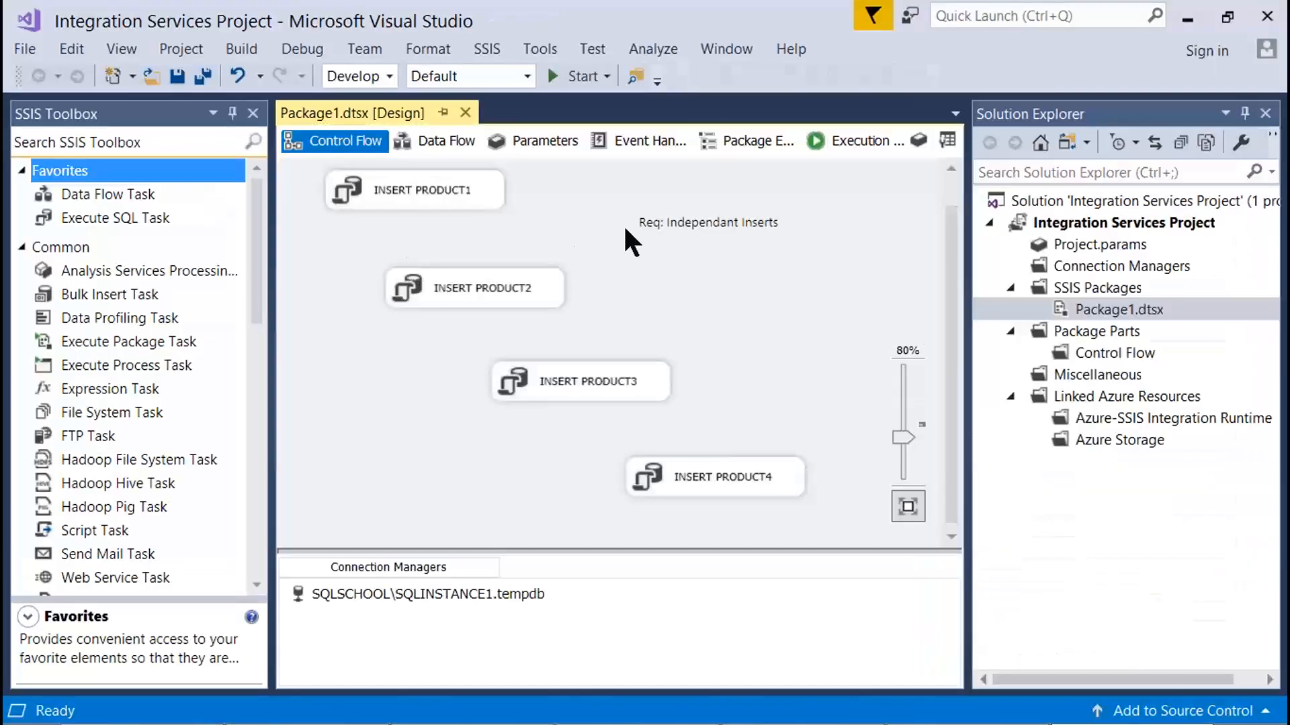
click(641, 219)
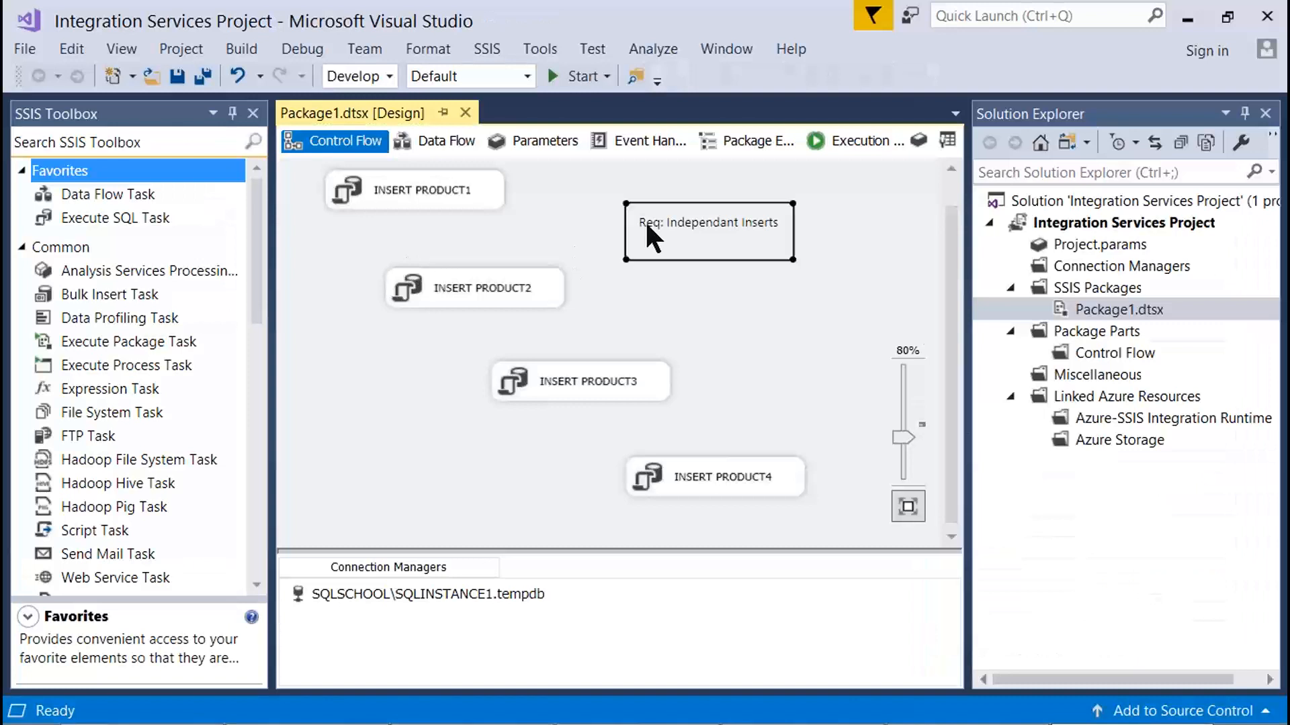
right_click(1094, 306)
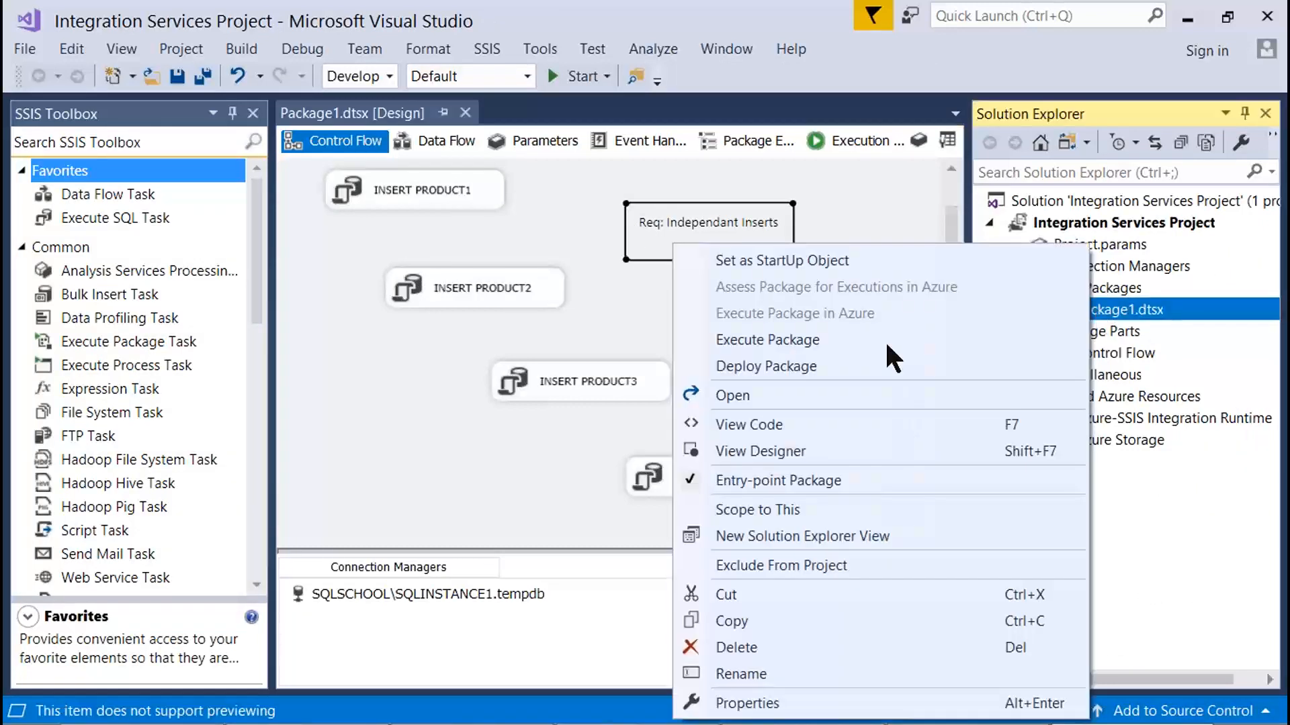
key(Print)
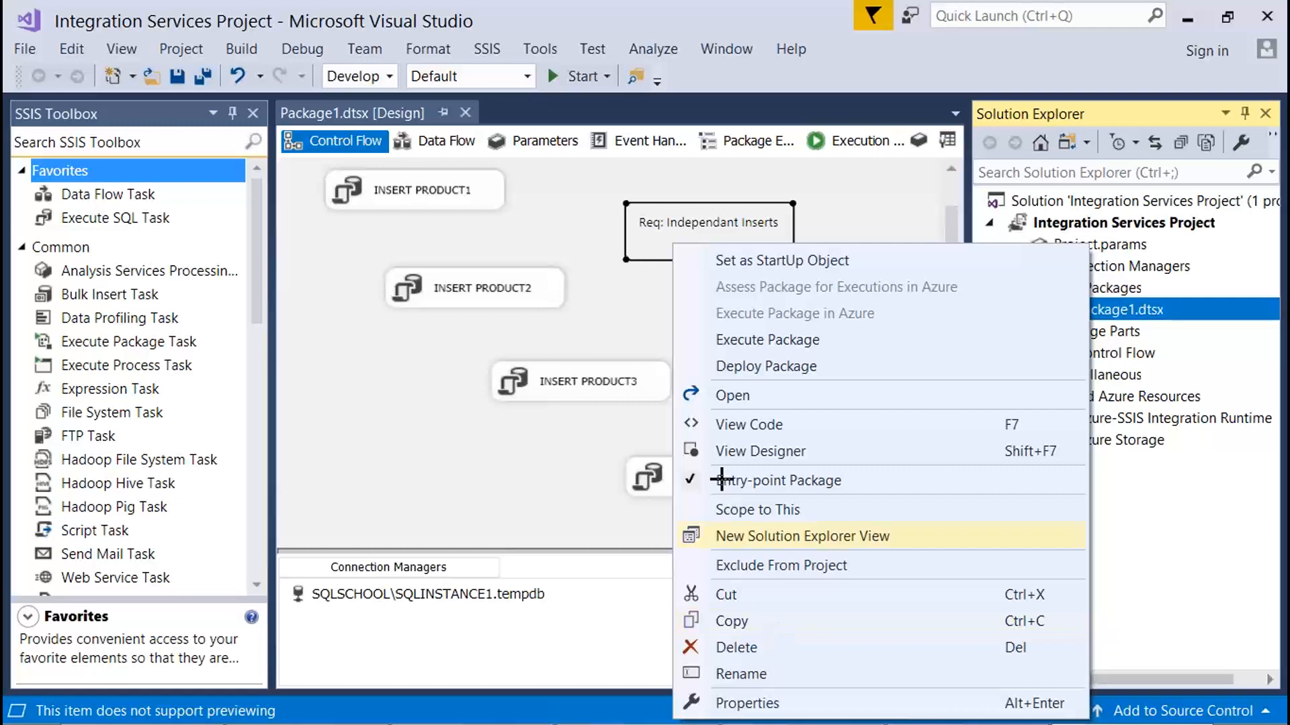
drag(545, 85, 1207, 720)
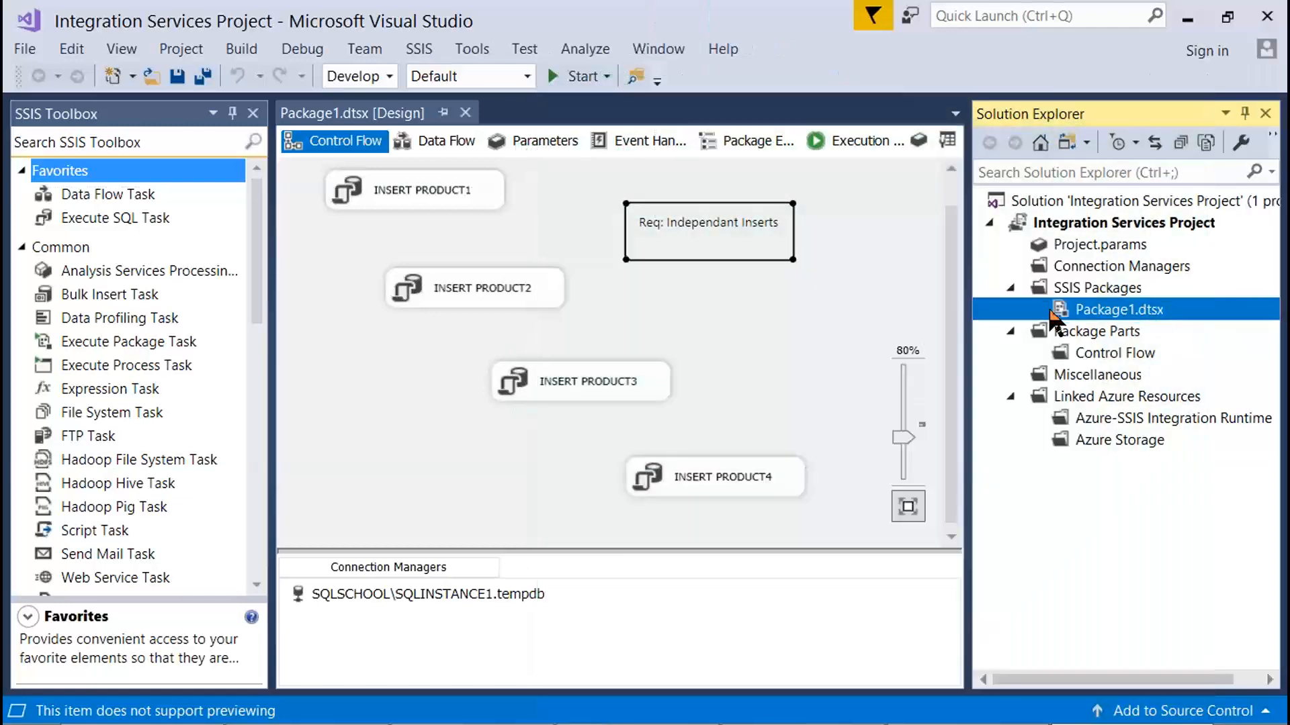
Copy Package1.dtsx and capture a screenshot of the commands available for the Integration Services Project, including Paste.
right_click(1051, 316)
click(699, 623)
right_click(1049, 223)
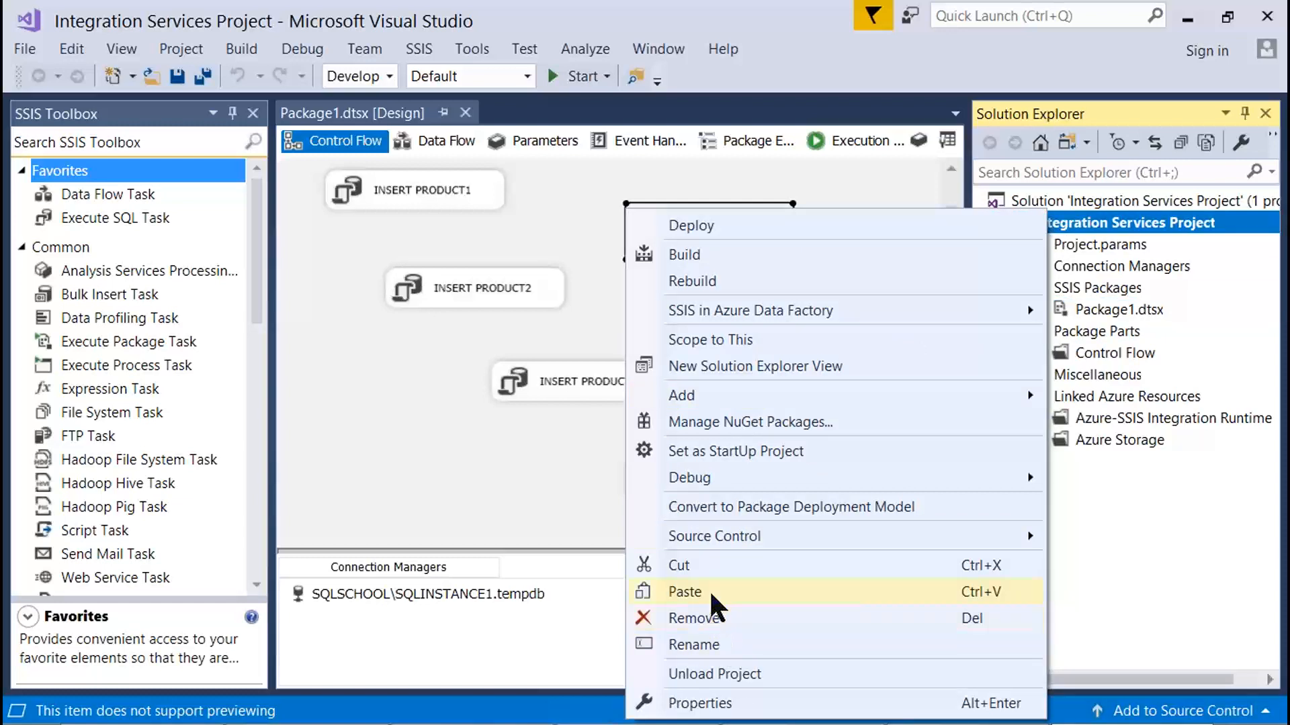
key(Print)
drag(282, 128, 1235, 719)
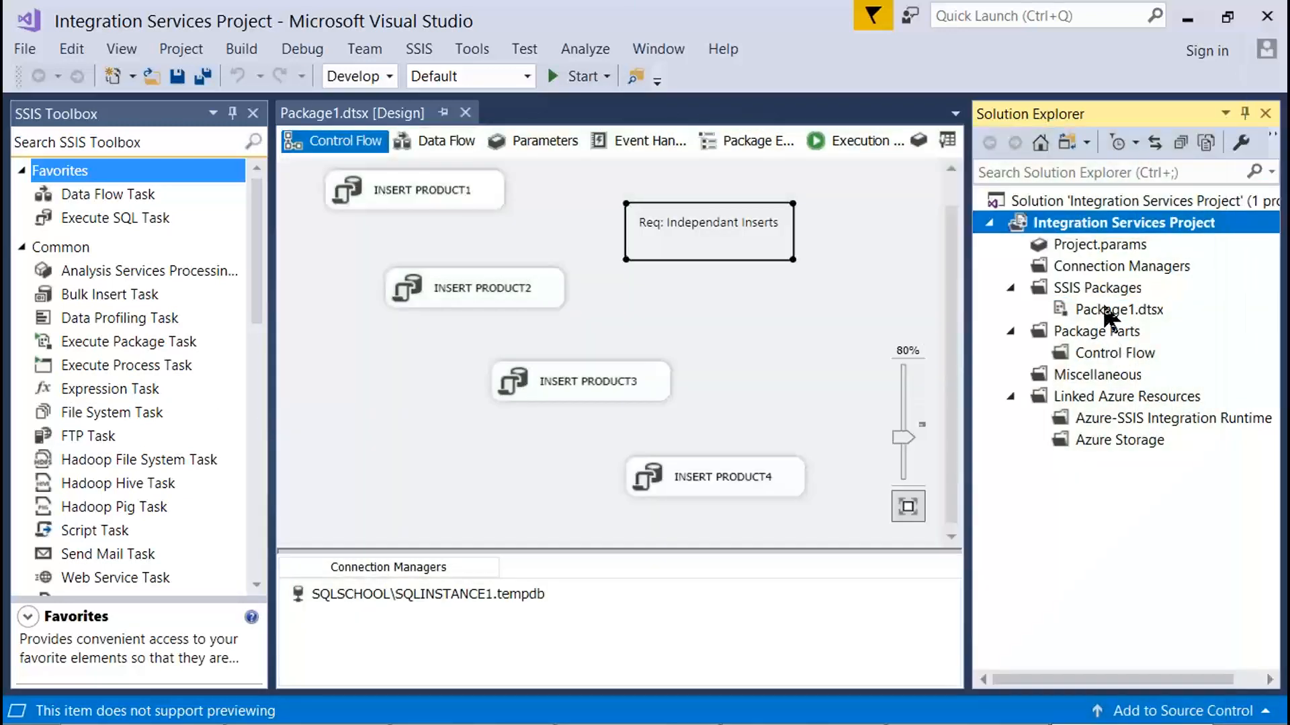
Copy Package1.dtsx again and paste the copy into the Integration Services Project.
right_click(1107, 315)
click(746, 617)
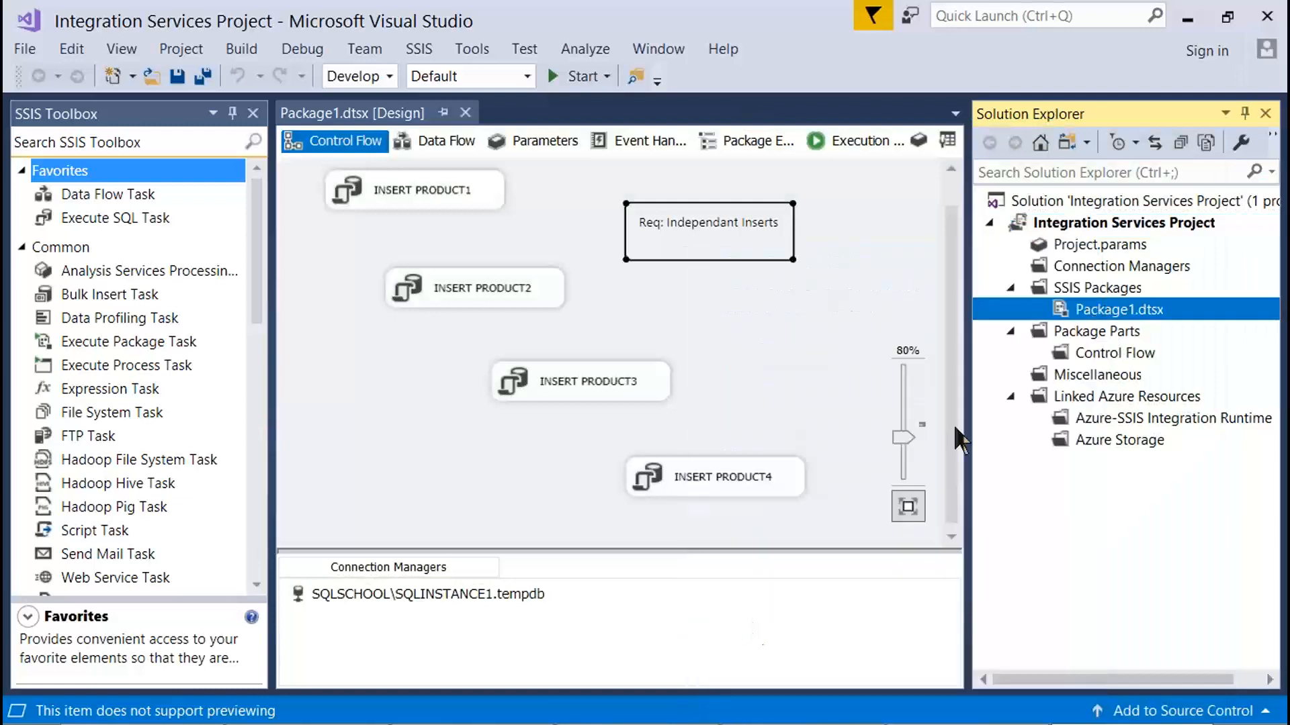
right_click(1062, 227)
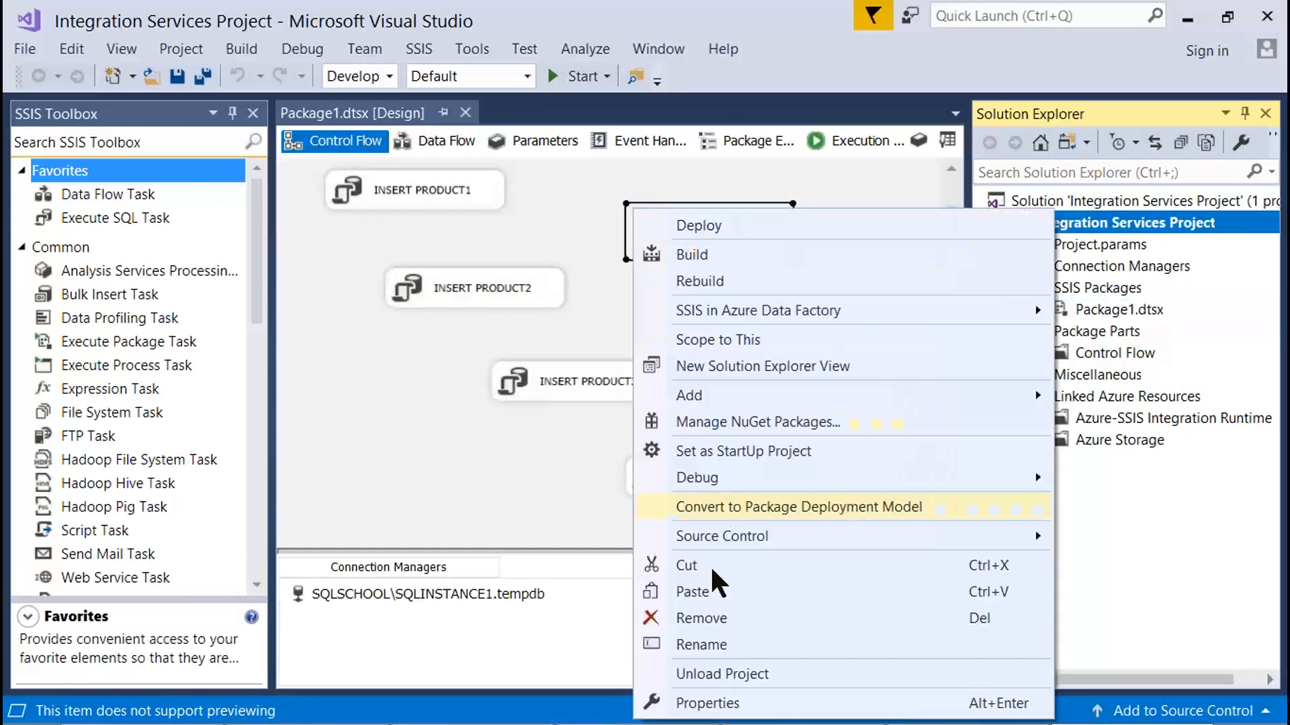
click(713, 592)
Rename the pasted package copy as Package2.dtsx and open its control flow design.
click(1105, 310)
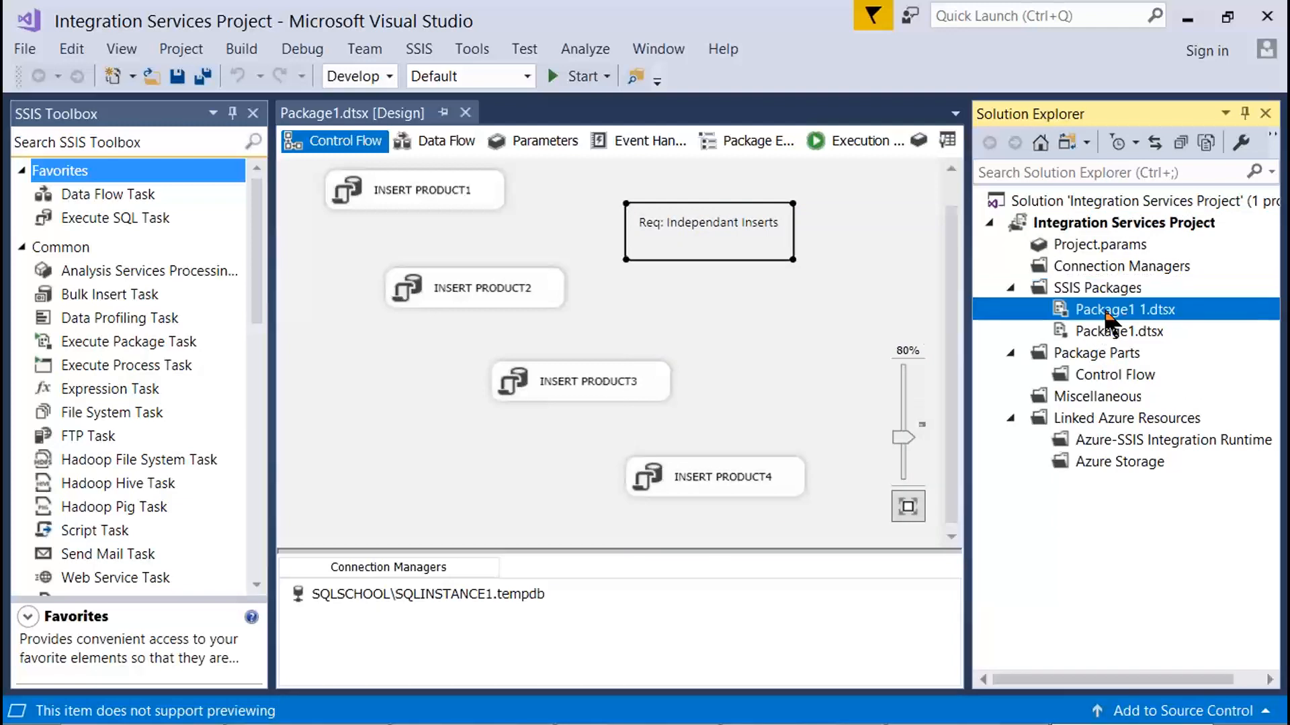
right_click(1107, 316)
click(759, 671)
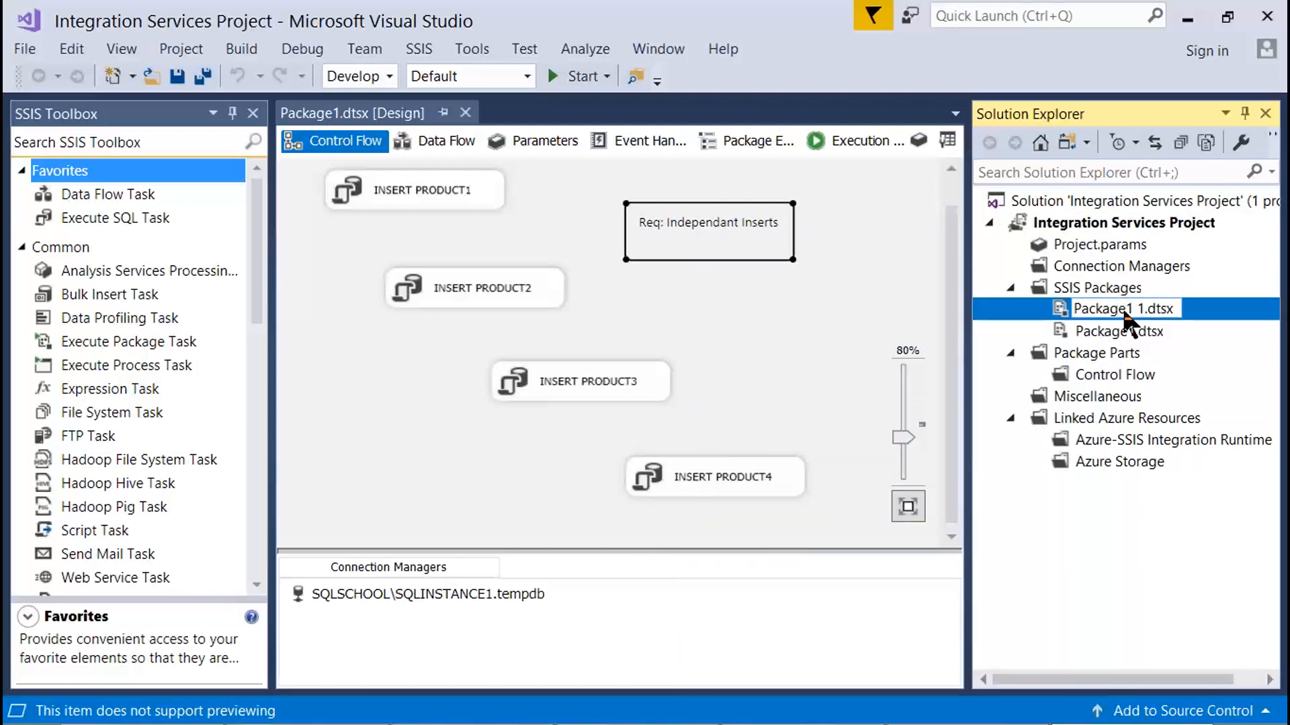
text(2)
key(Delete)
key(Delete)
key(Delete)
click(845, 309)
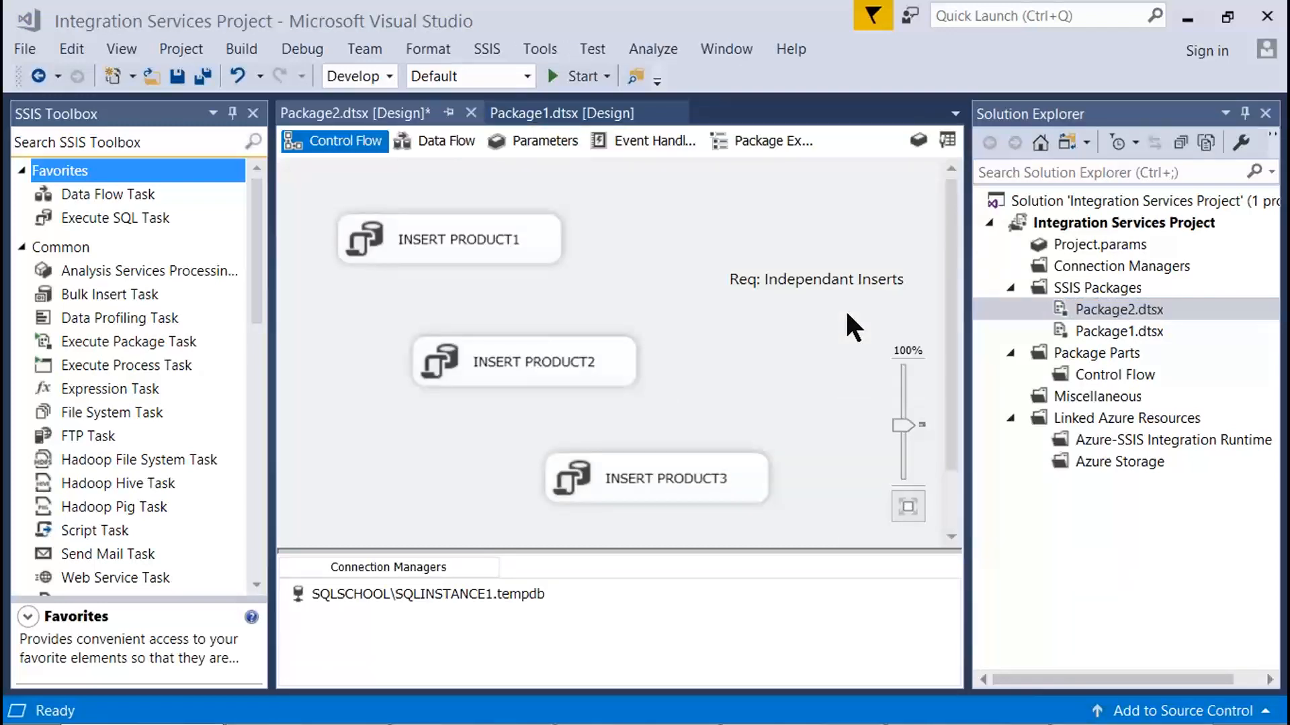
Capture a screenshot of Package2.dtsx's control flow and return to the package design in Visual Studio.
key(Print)
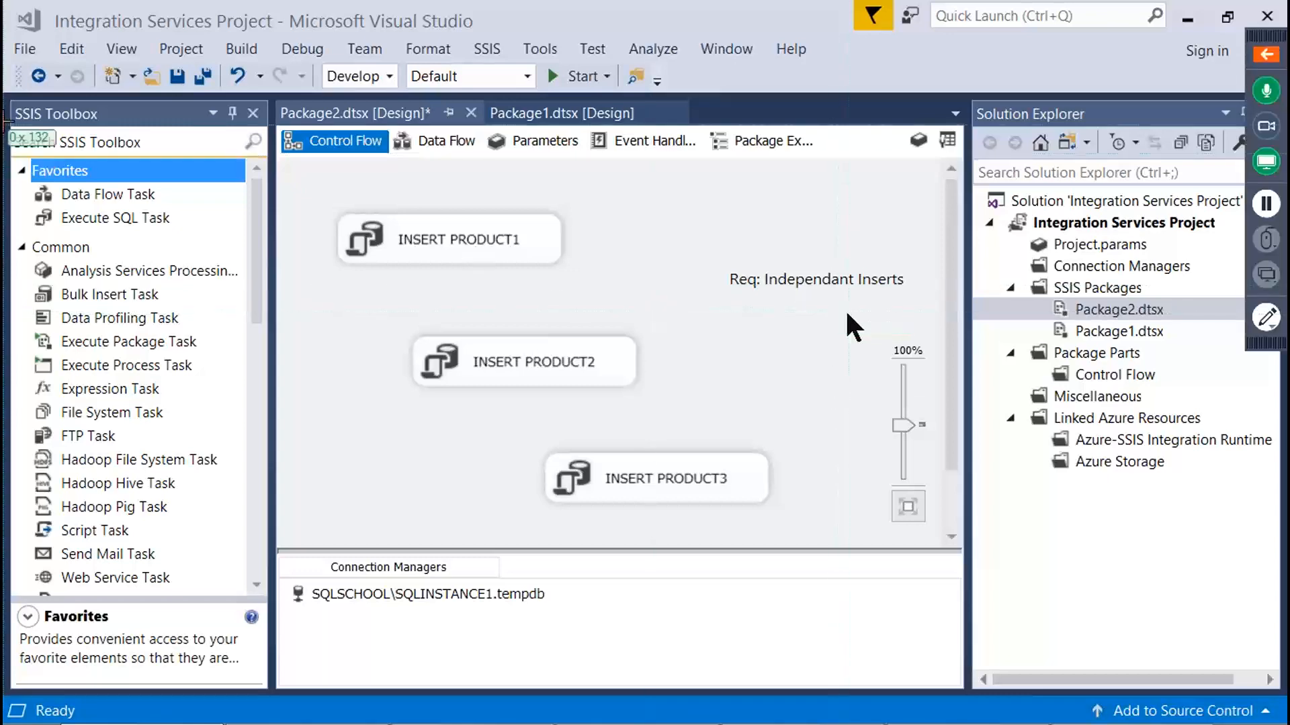
drag(4, 121, 1028, 539)
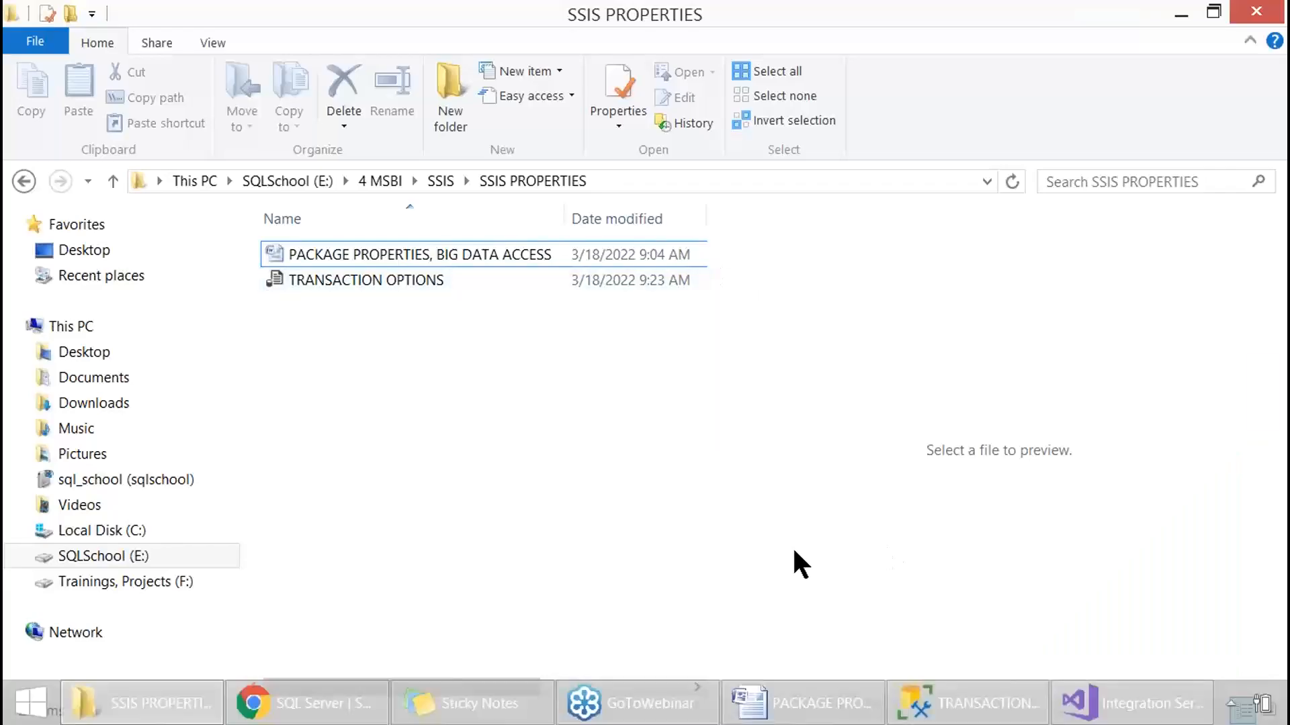
key(alt+Tab)
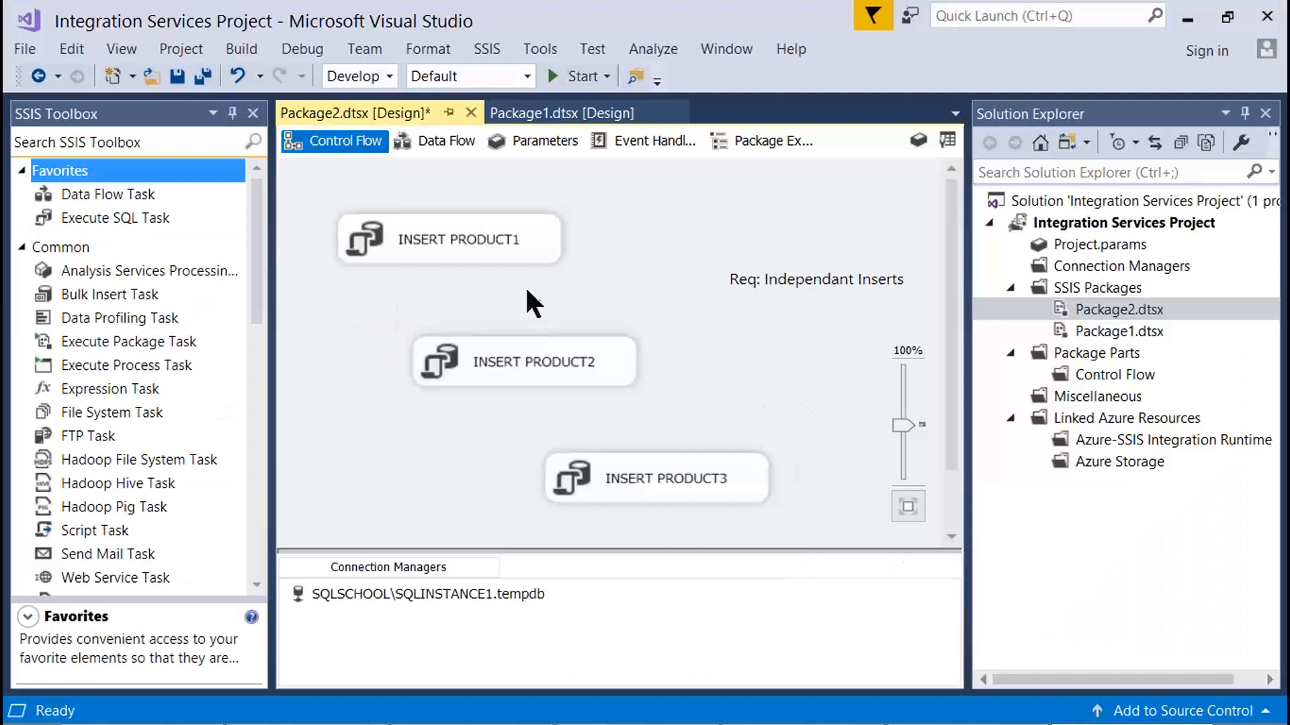
Change Package2's annotation to "Req: Either Insert ALL or NOTHING" and place it beside the INSERT PRODUCT1 task.
mouse_move(745, 281)
mouse_down()
mouse_move(754, 288)
mouse_move(668, 257)
mouse_move(803, 228)
mouse_move(693, 241)
mouse_up()
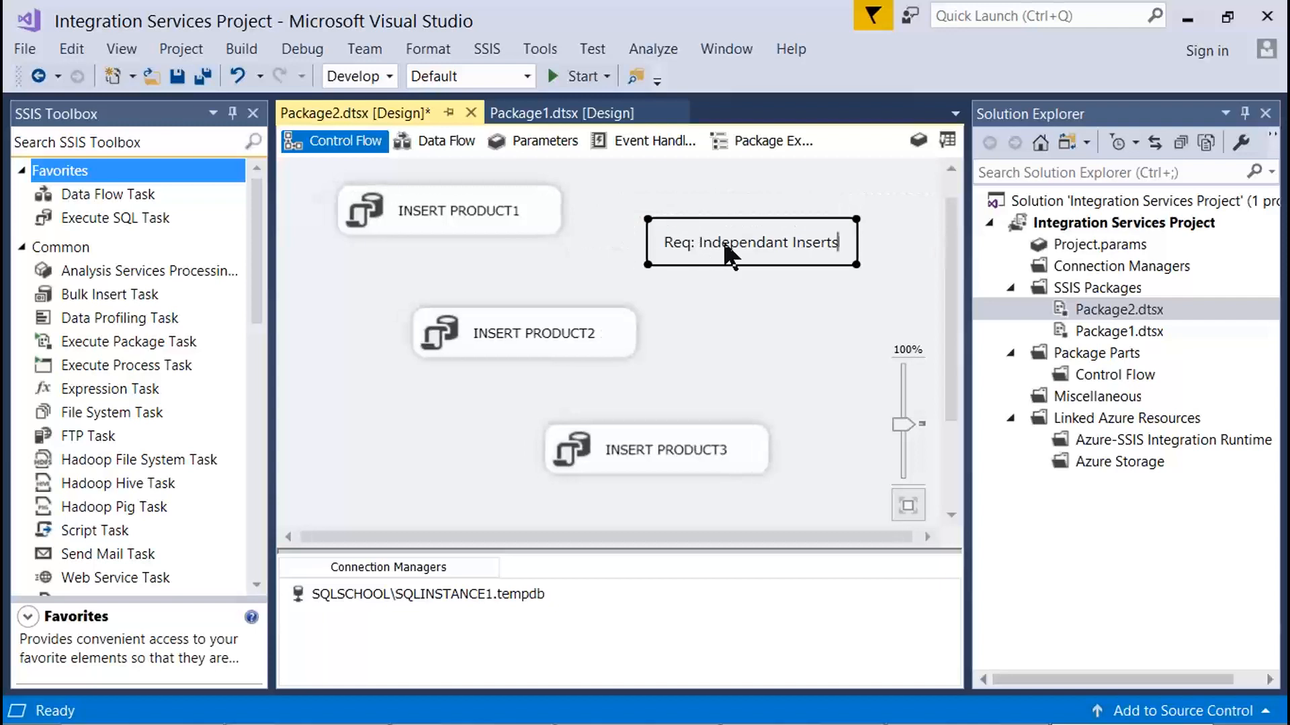
double_click(723, 245)
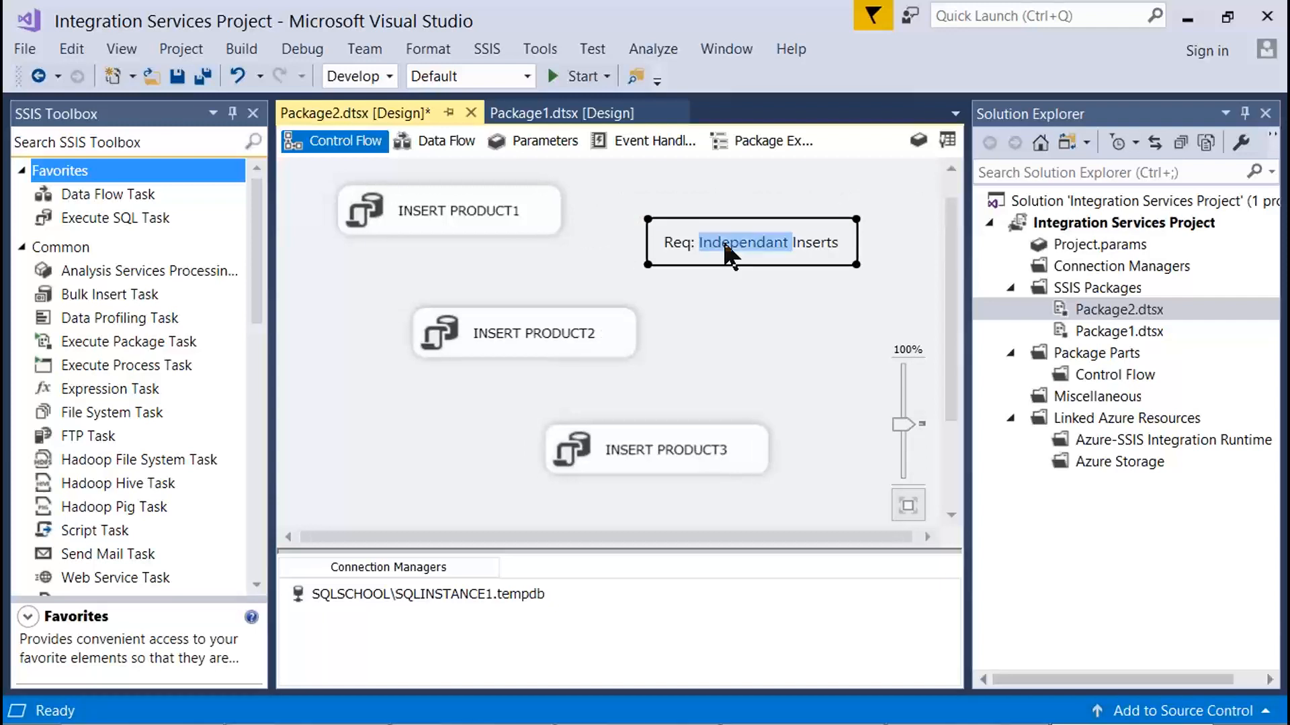
text(Either Ins)
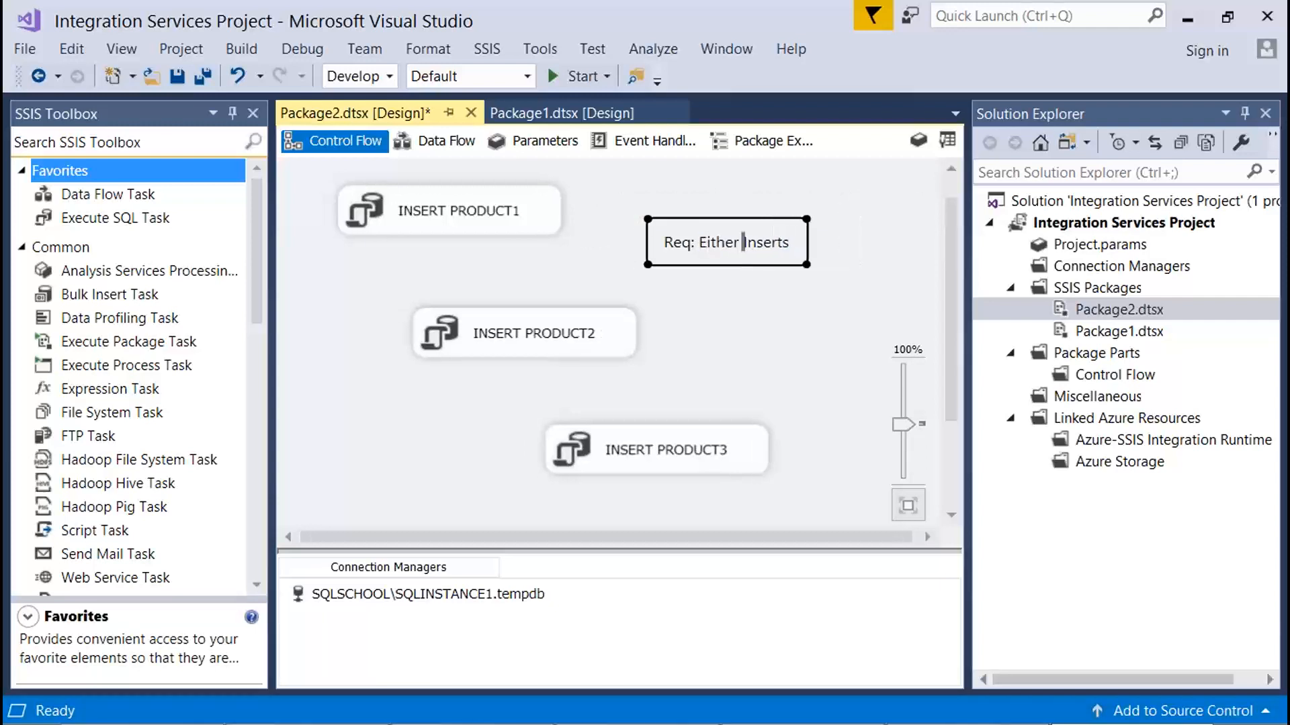
text(ert ALL or)
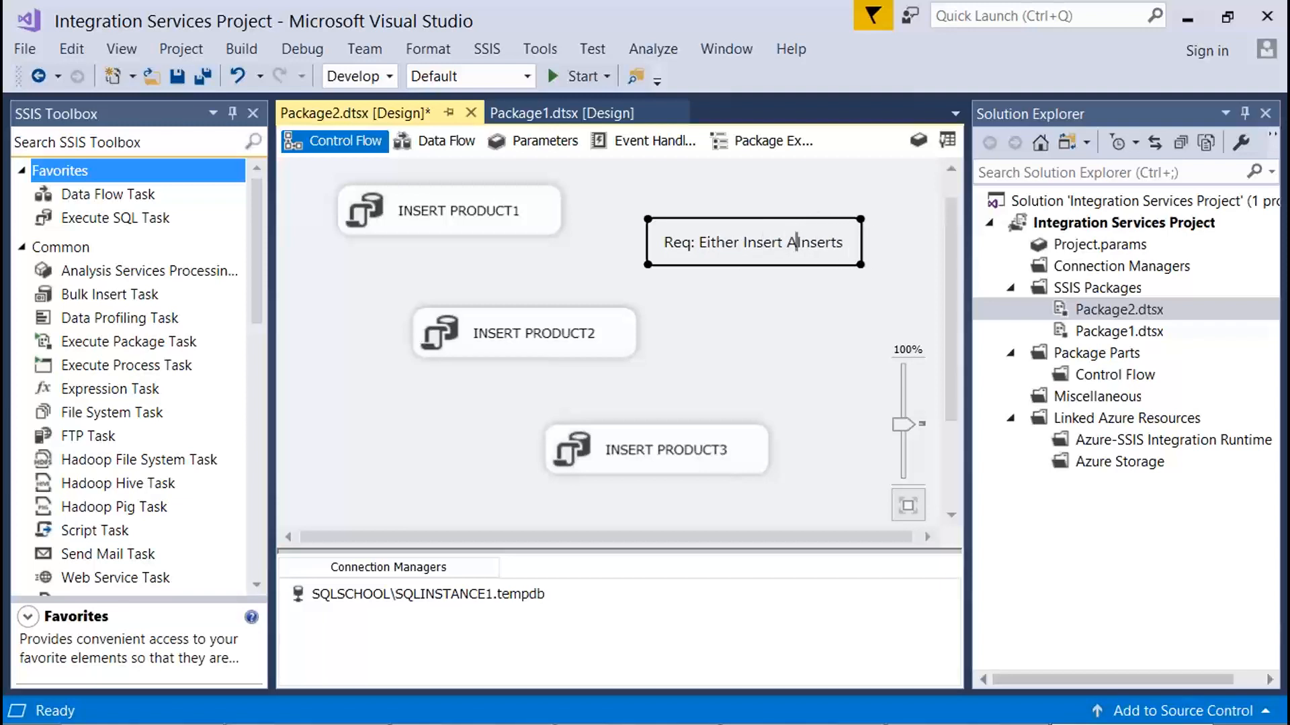
text( NOTHING)
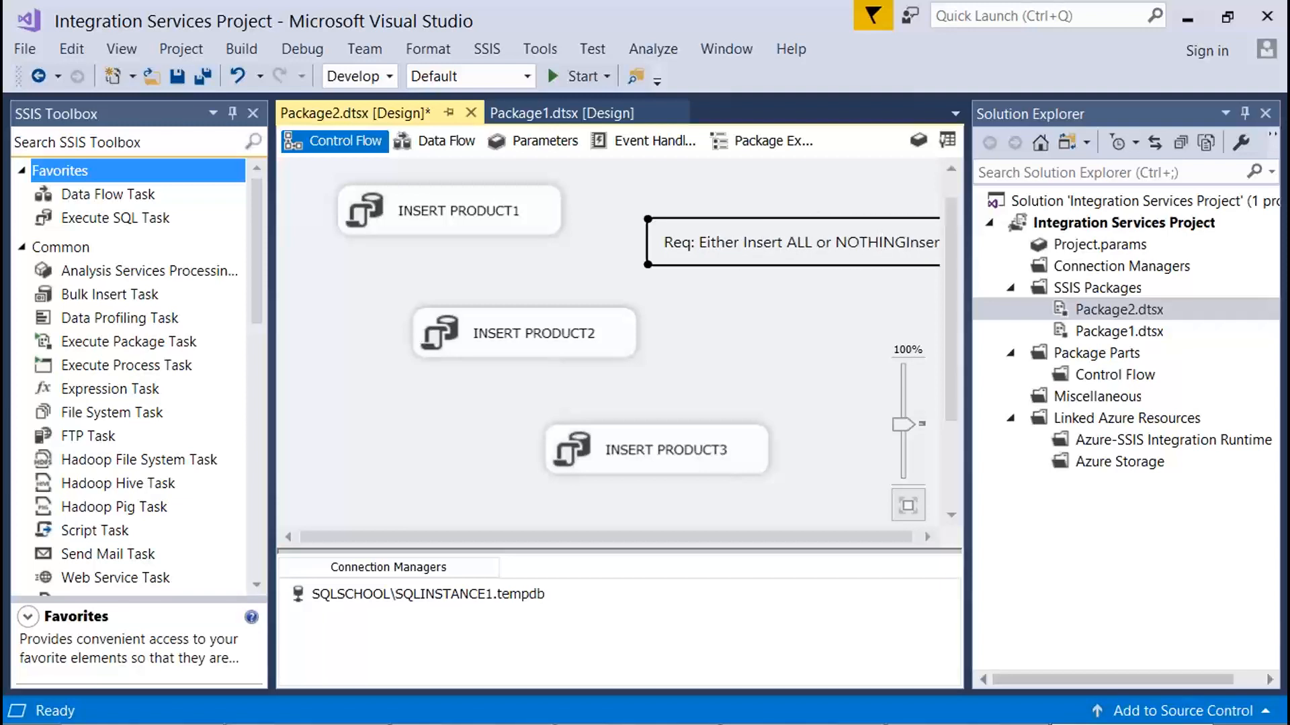
key(shift+End)
key(Delete)
click(736, 296)
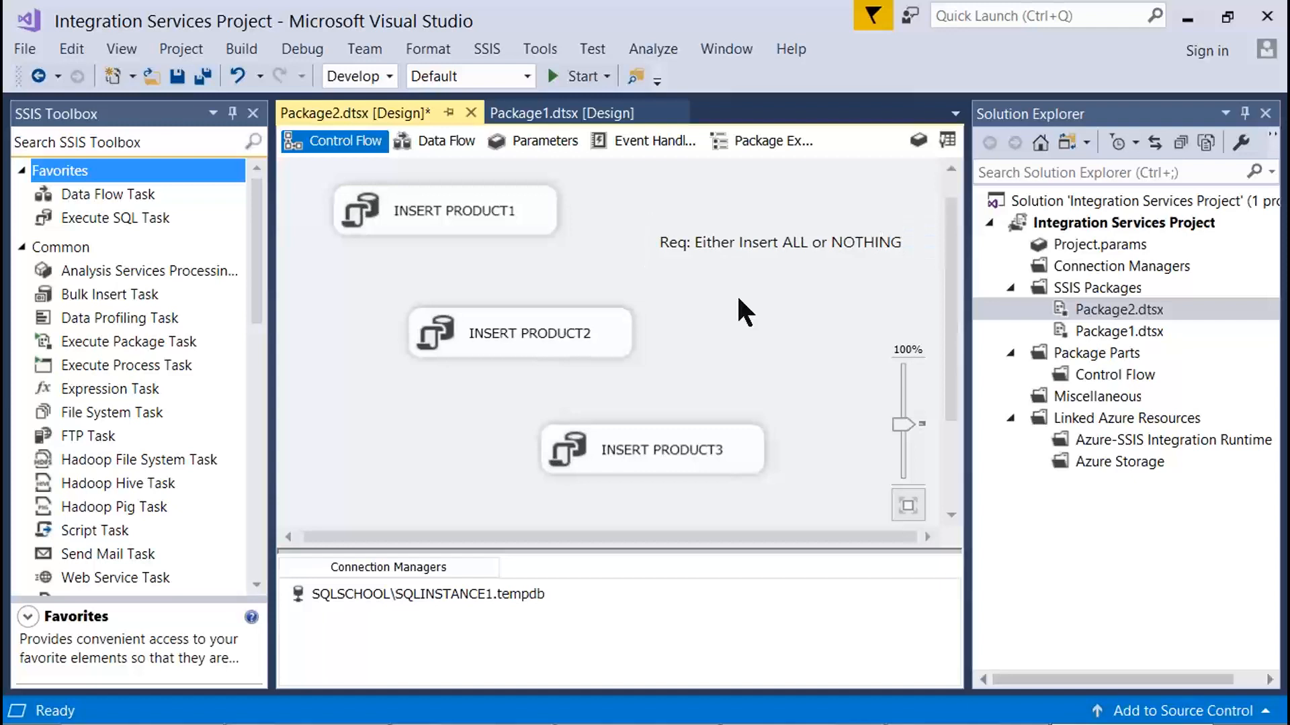
drag(733, 249, 729, 220)
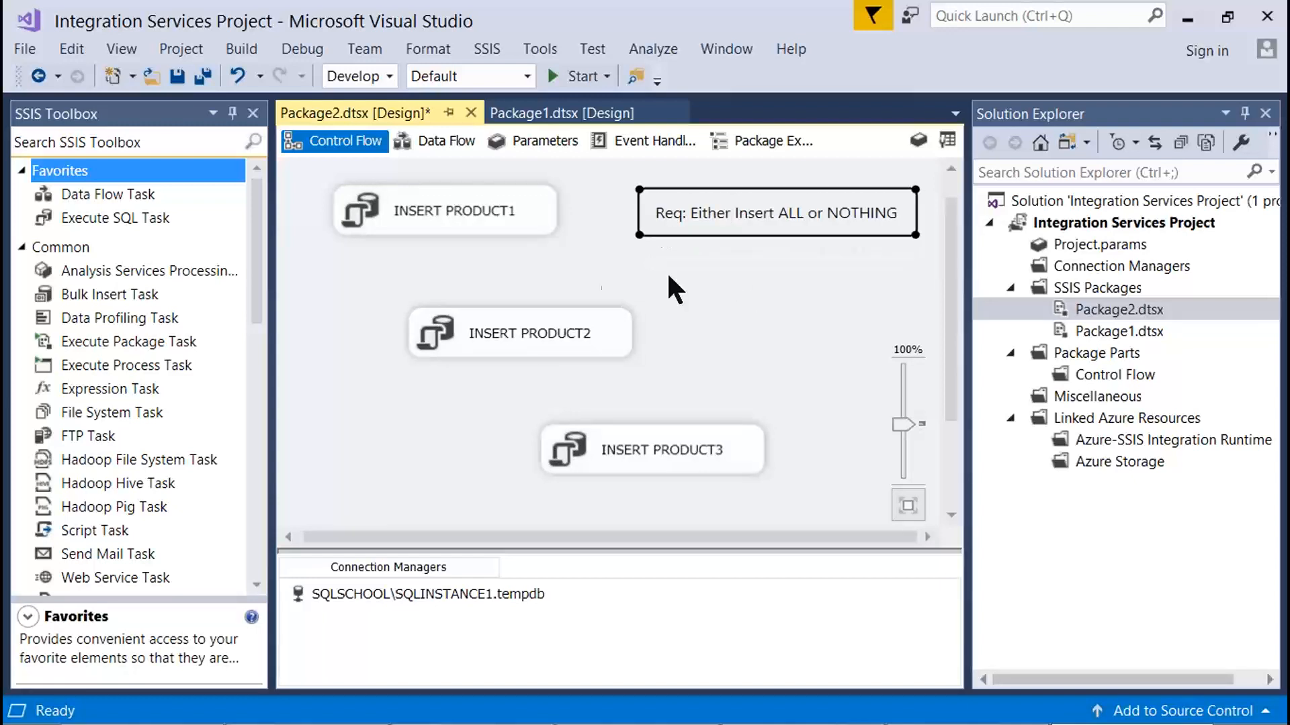
click(669, 276)
Move INSERT PRODUCT2 closer to INSERT PRODUCT1 and connect INSERT PRODUCT1 to it with a Success constraint.
click(472, 315)
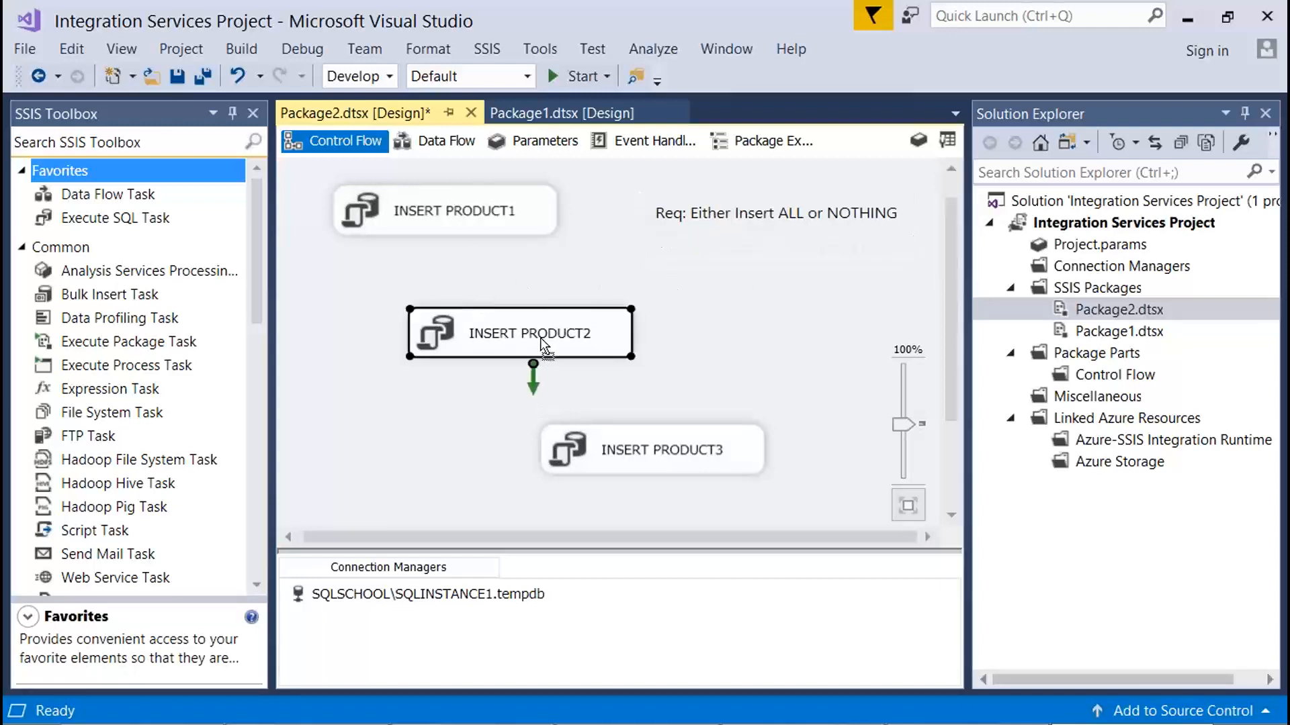
drag(540, 337, 497, 295)
click(465, 212)
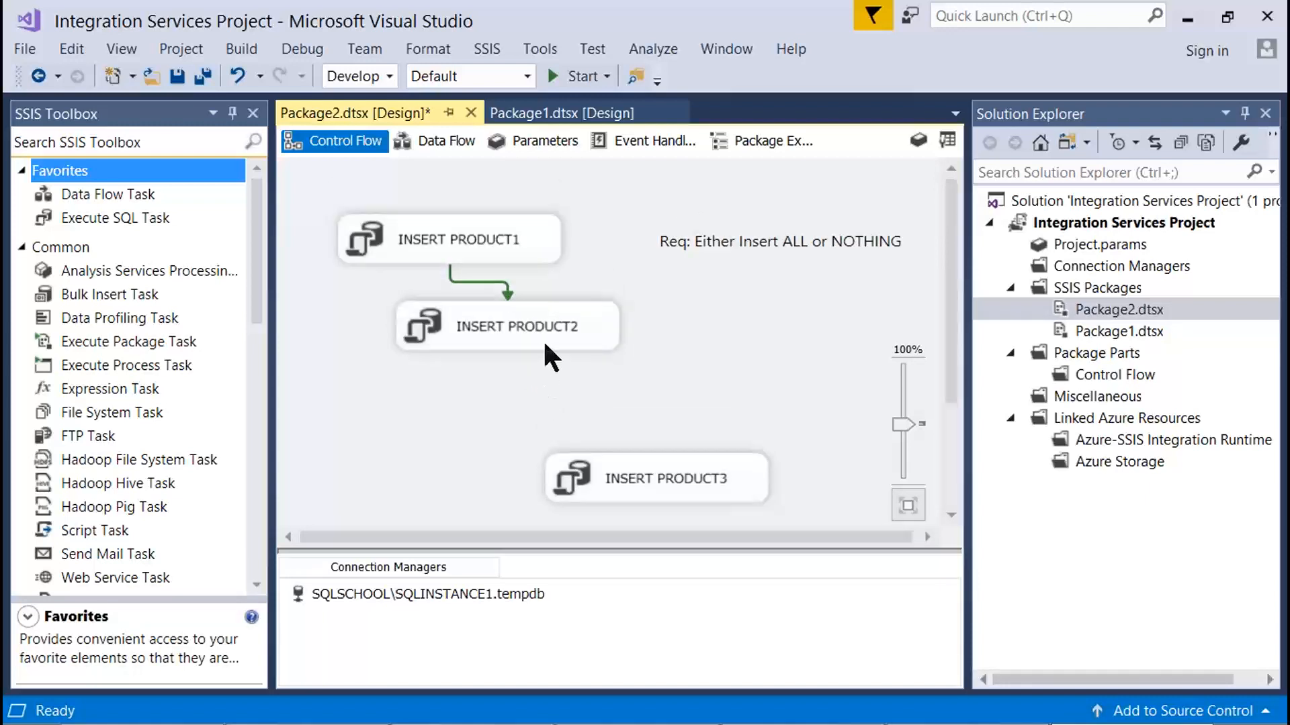
Move INSERT PRODUCT3 up below INSERT PRODUCT2 and connect INSERT PRODUCT2 to it with a Success constraint.
drag(612, 475, 607, 397)
click(498, 336)
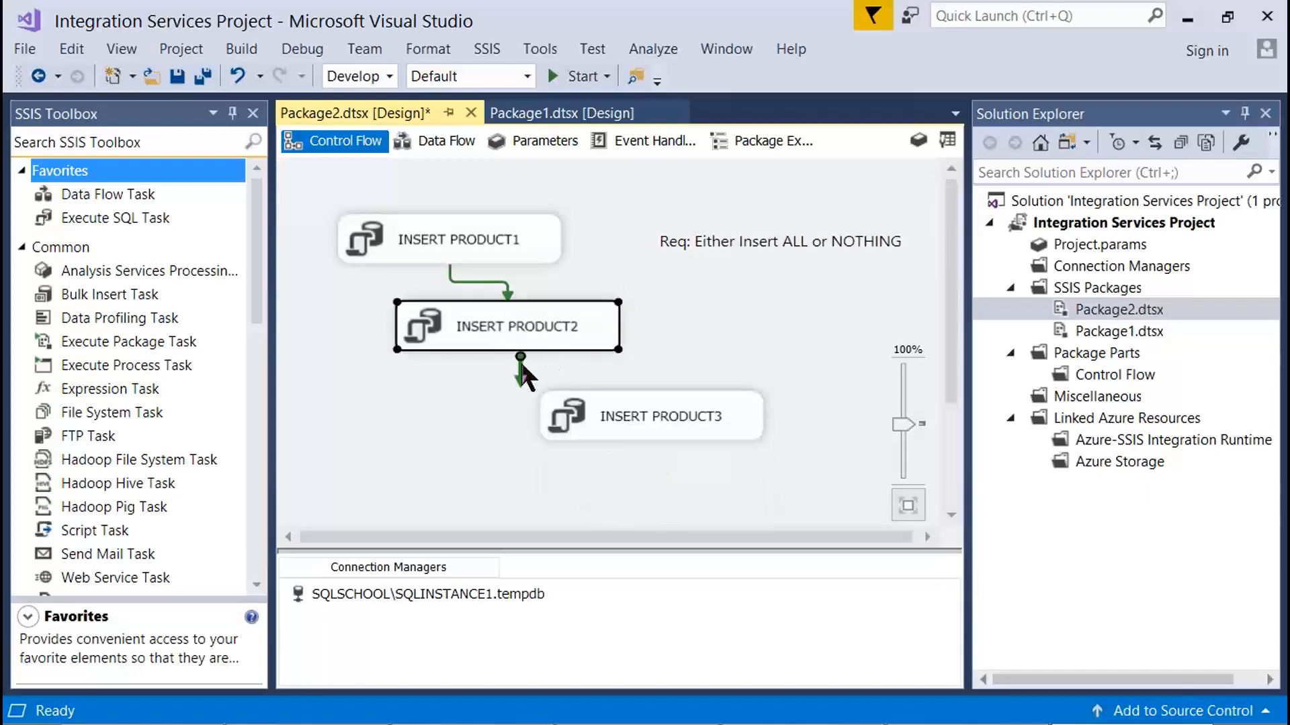
drag(520, 366, 597, 403)
click(636, 468)
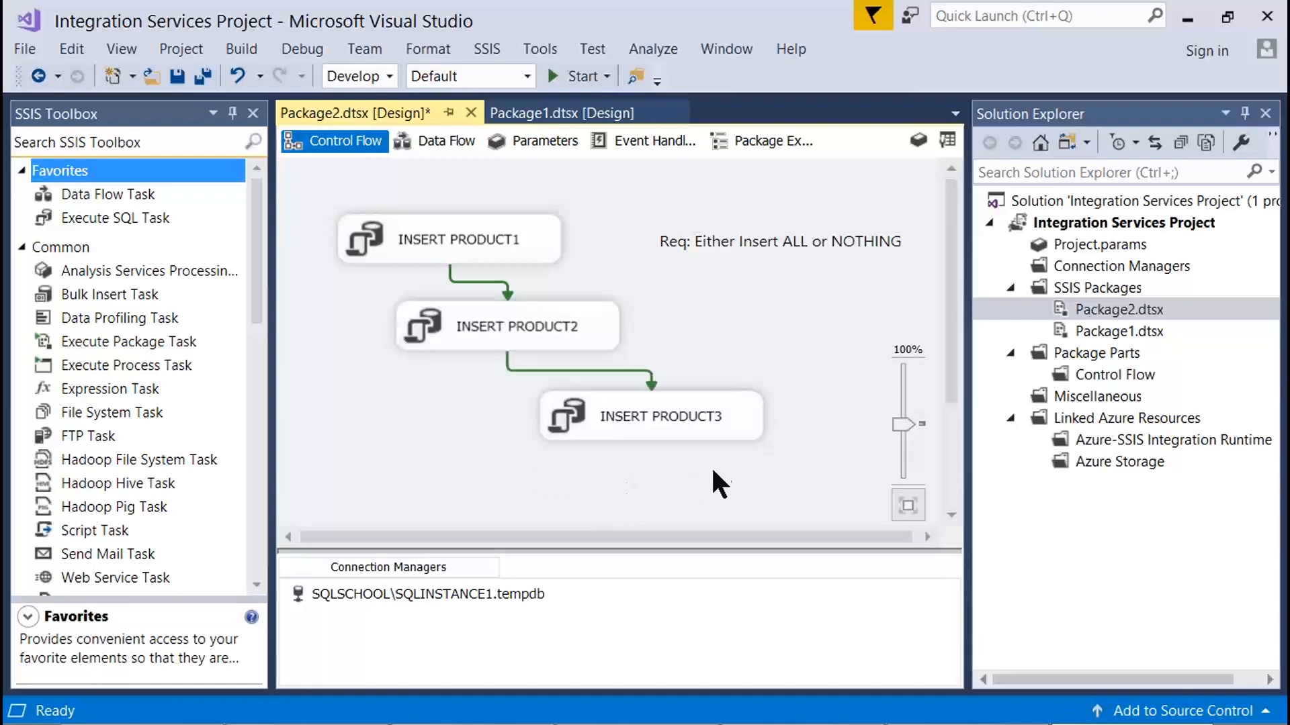
Move INSERT PRODUCT4 closer below INSERT PRODUCT3 and connect INSERT PRODUCT3 to it with a Success constraint.
key(ctrl+v)
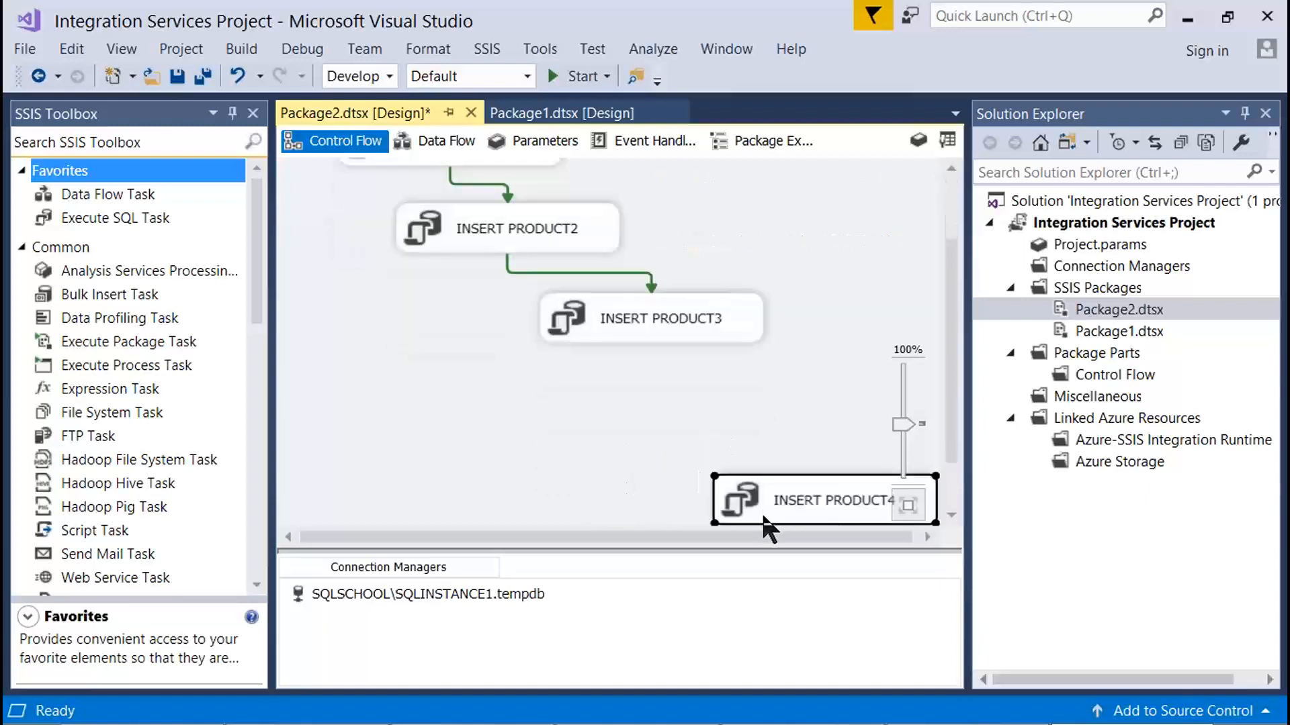
drag(760, 511, 663, 423)
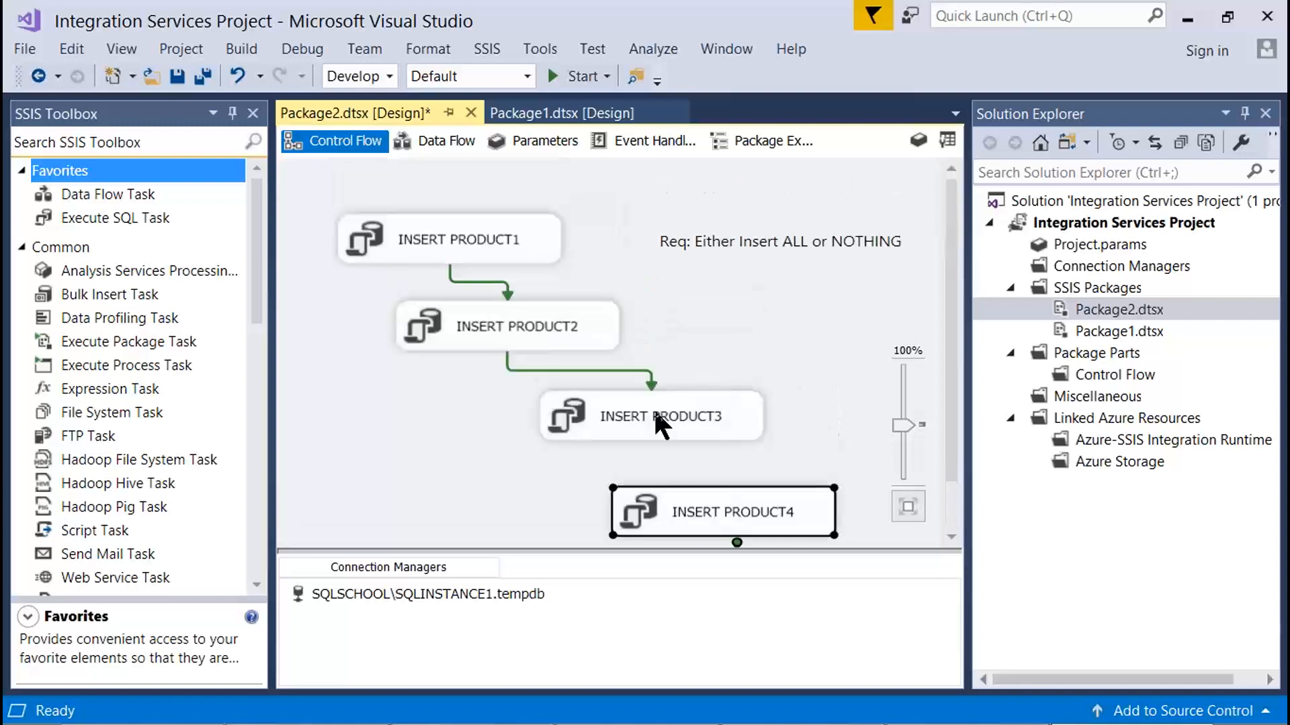
click(655, 416)
drag(728, 479, 728, 484)
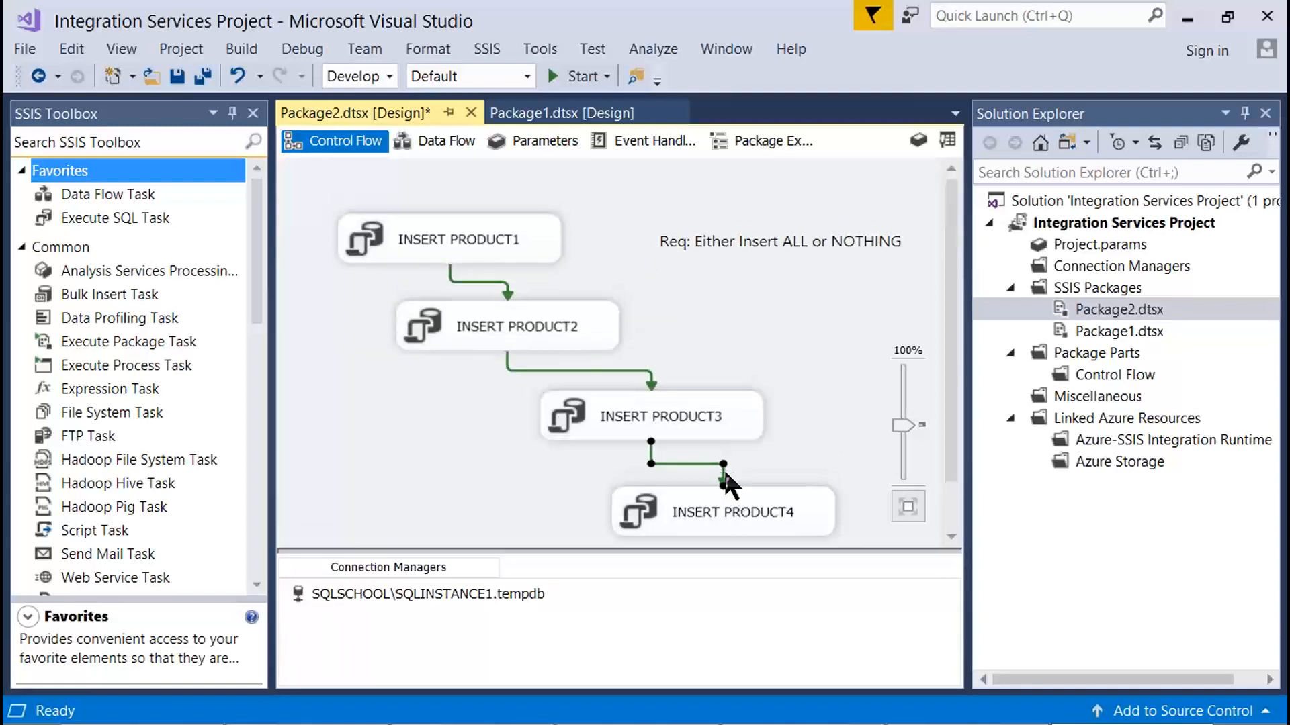
Set all three precedence constraints between the four INSERT PRODUCT tasks to Completion.
right_click(724, 479)
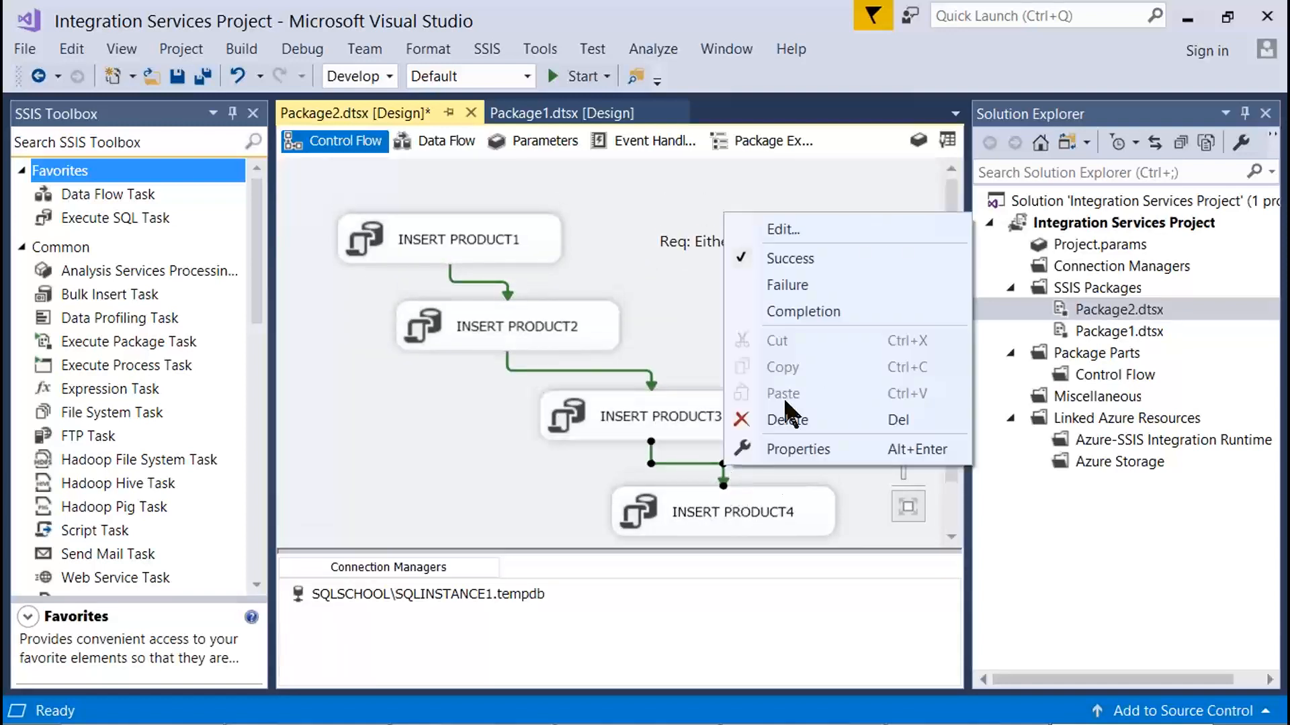
click(784, 299)
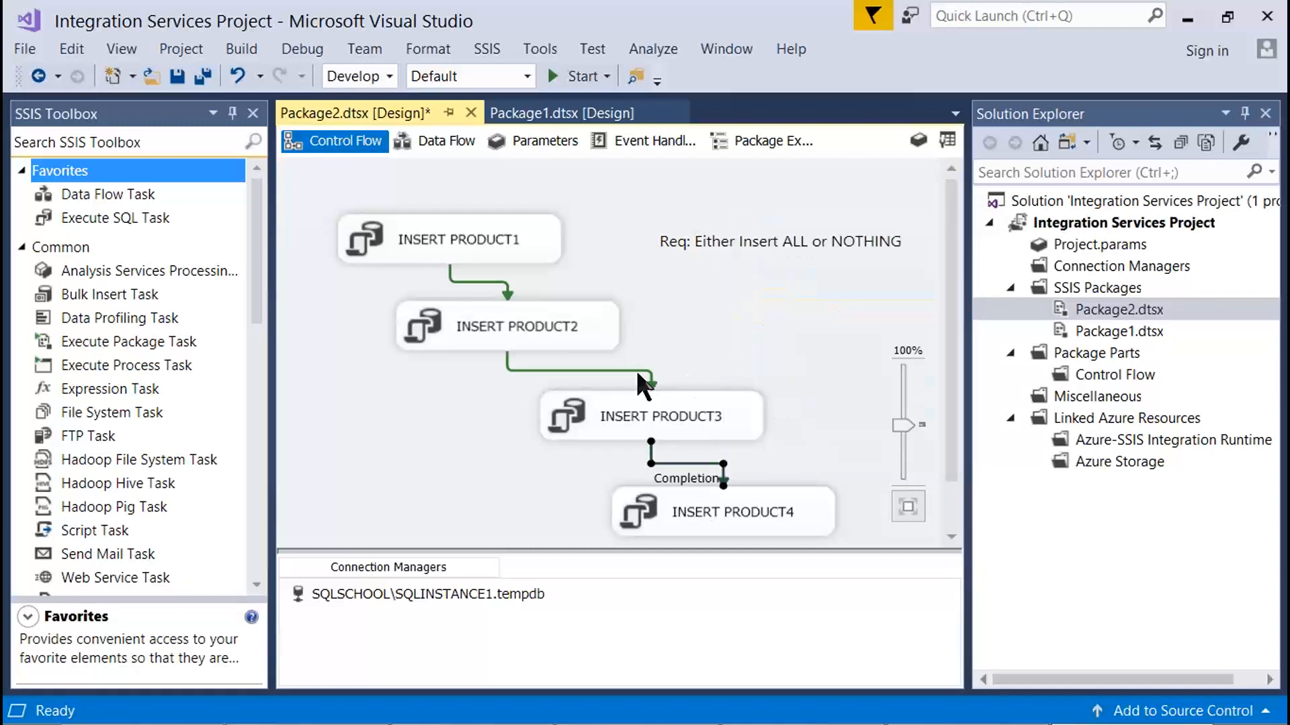
click(642, 374)
right_click(643, 374)
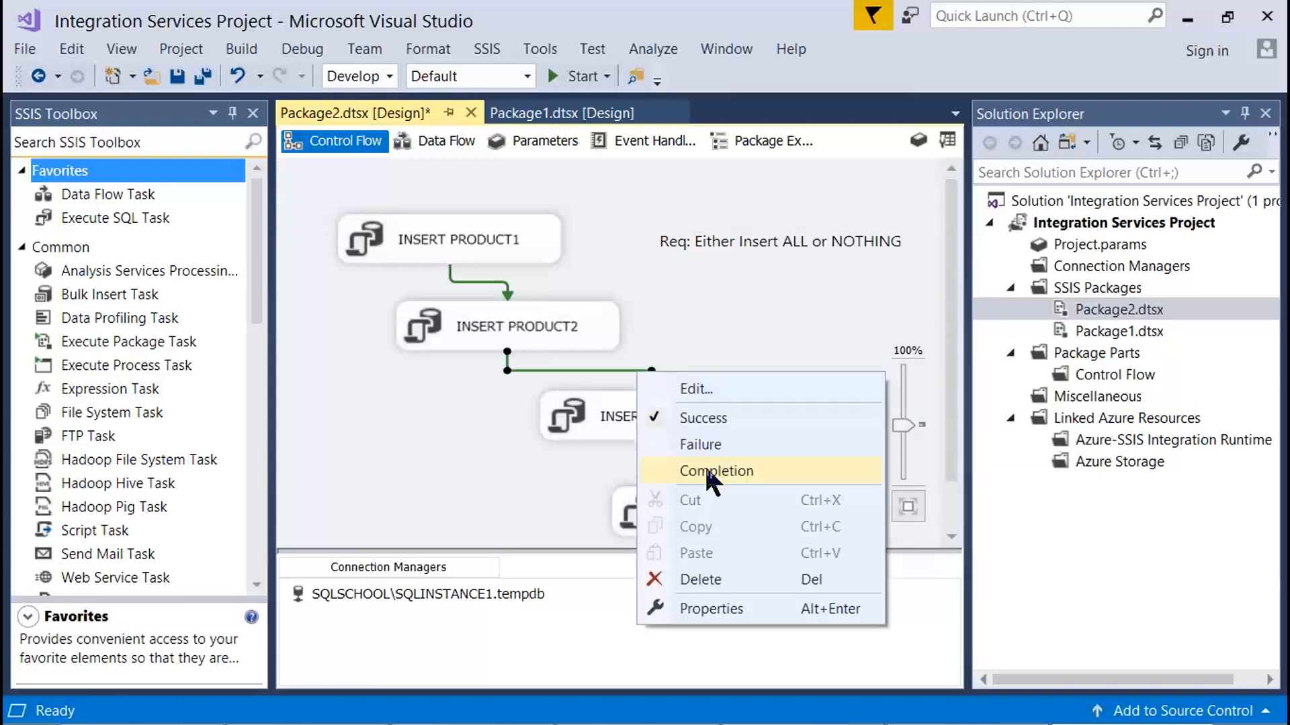
click(704, 463)
right_click(502, 282)
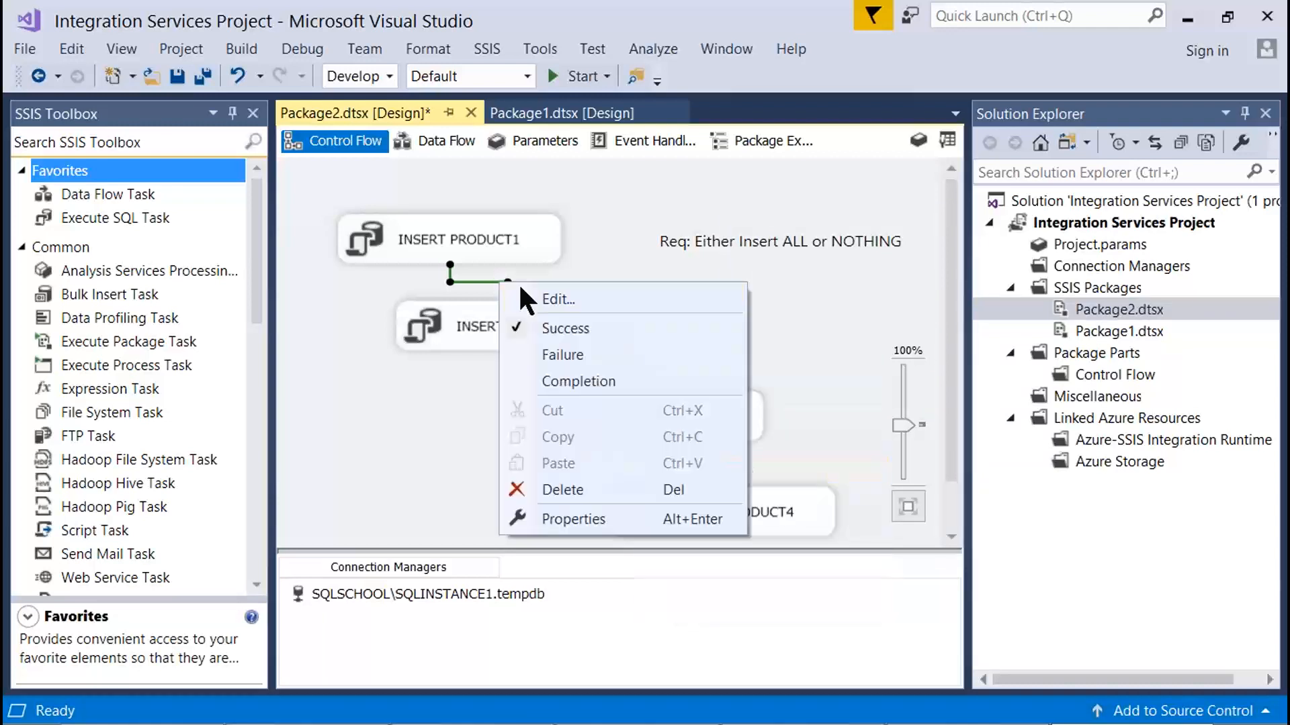
click(561, 381)
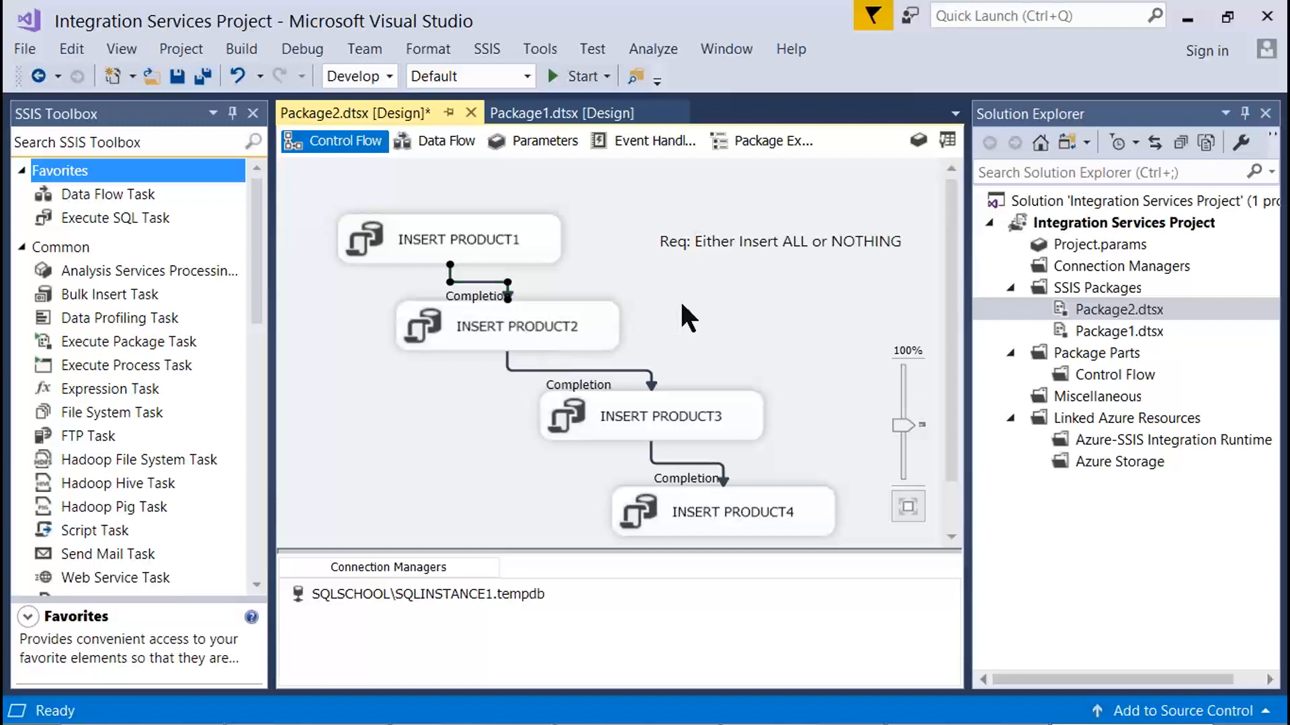
Undo the three Completion changes on the connections between the INSERT PRODUCT tasks.
key(ctrl+z)
key(ctrl+z)
key(ctrl+z)
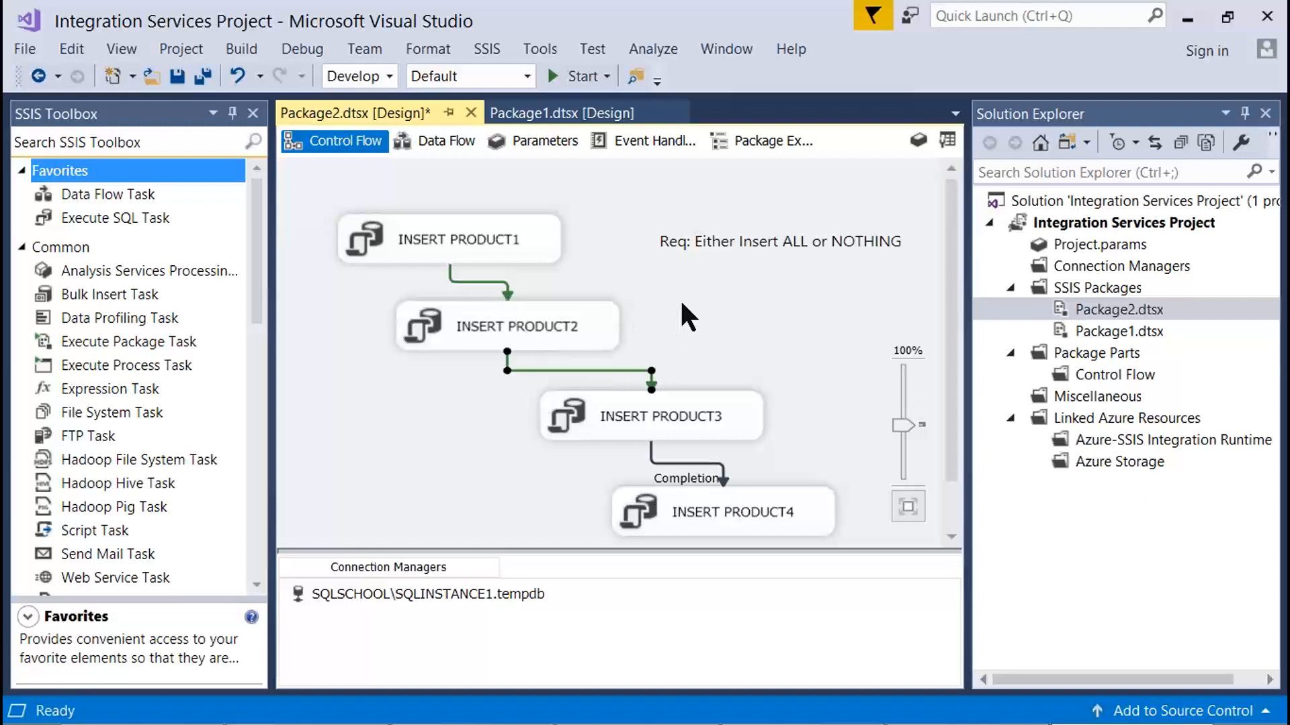
click(680, 298)
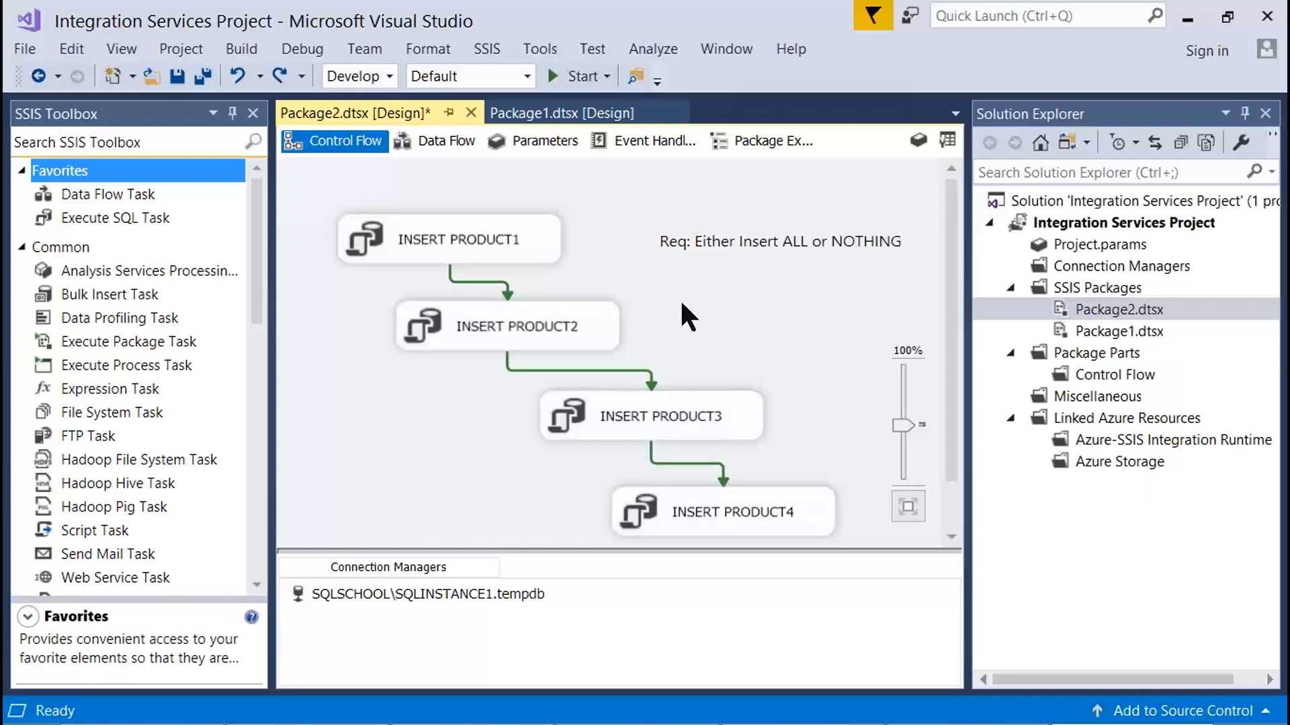
View the constraint options between INSERT PRODUCT3 and INSERT PRODUCT4, and highlight "PRECEDENCE CONSTRAINTS" in the Word document PACKAGE PROPERTIES, BIG DATA ACCESS.
right_click(663, 461)
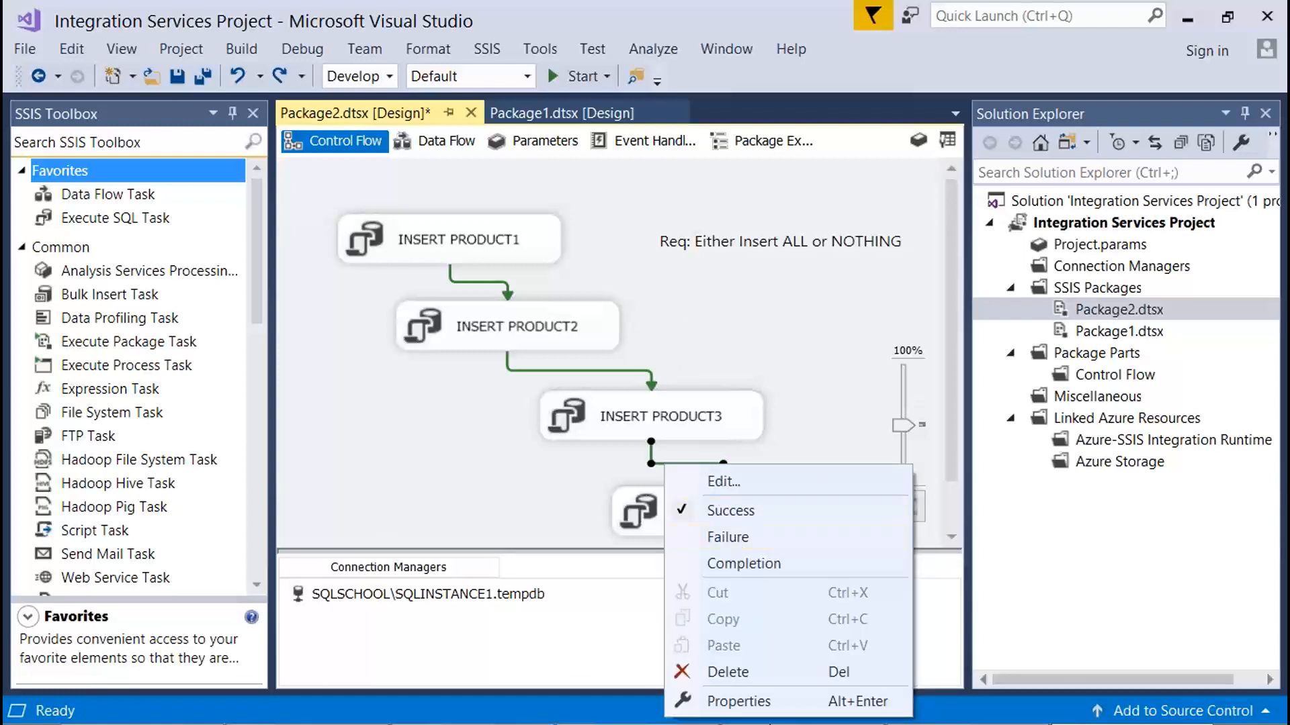
mouse_move(1058, 719)
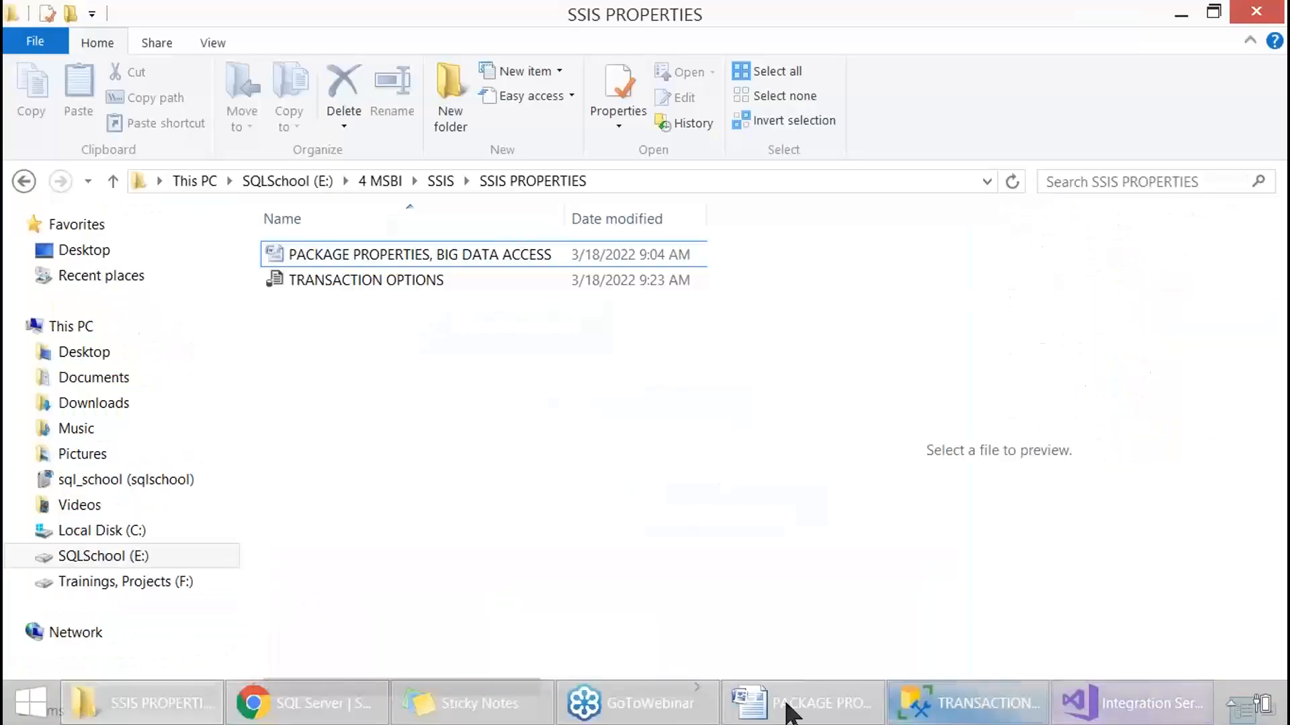
click(792, 703)
scroll(541, 350, up, 2)
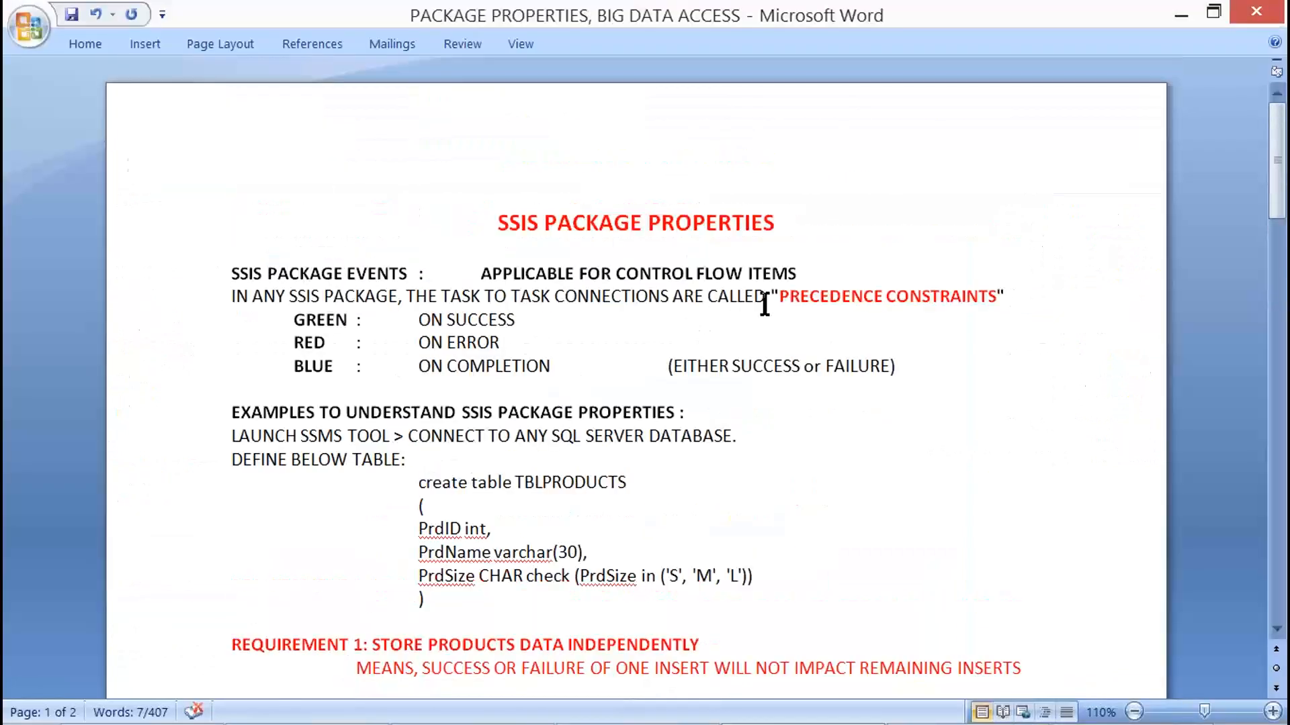
drag(778, 296, 997, 296)
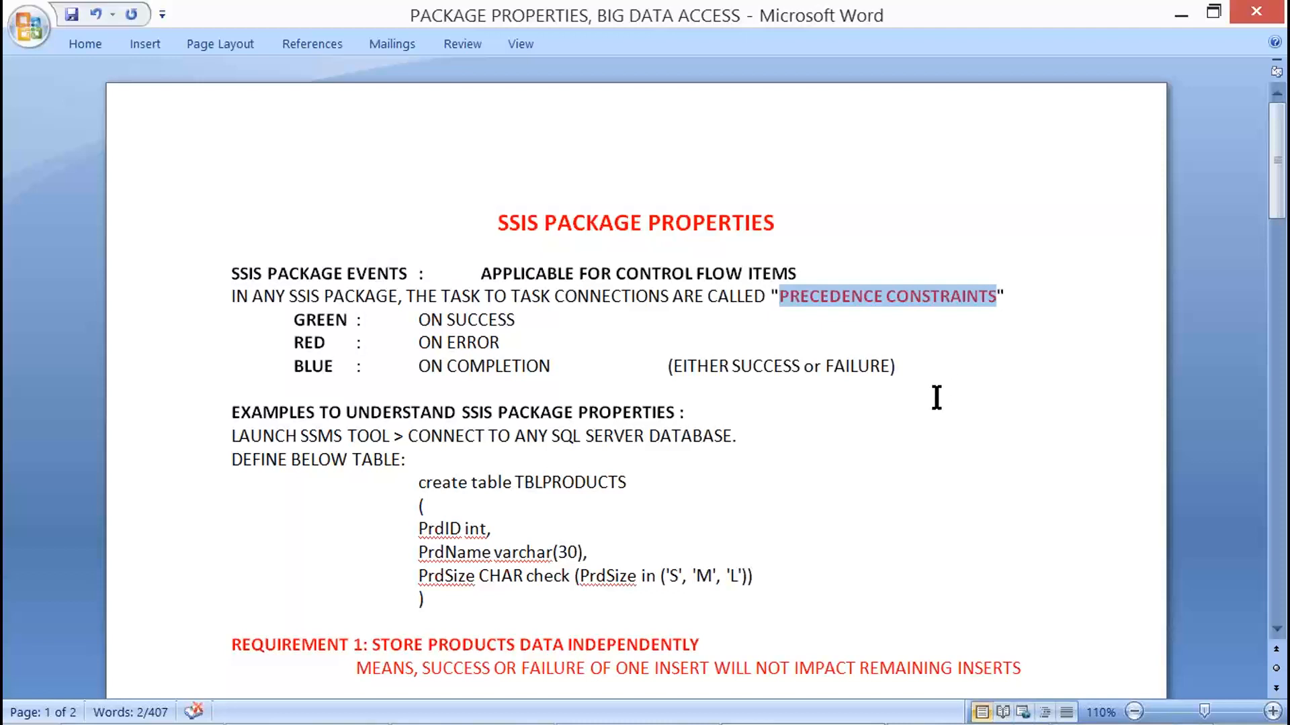
Switch back to Visual Studio, enlarge Package2's Control Flow area above Connection Managers, and save all project files.
key(alt+Tab)
key(alt+Tab)
click(1108, 705)
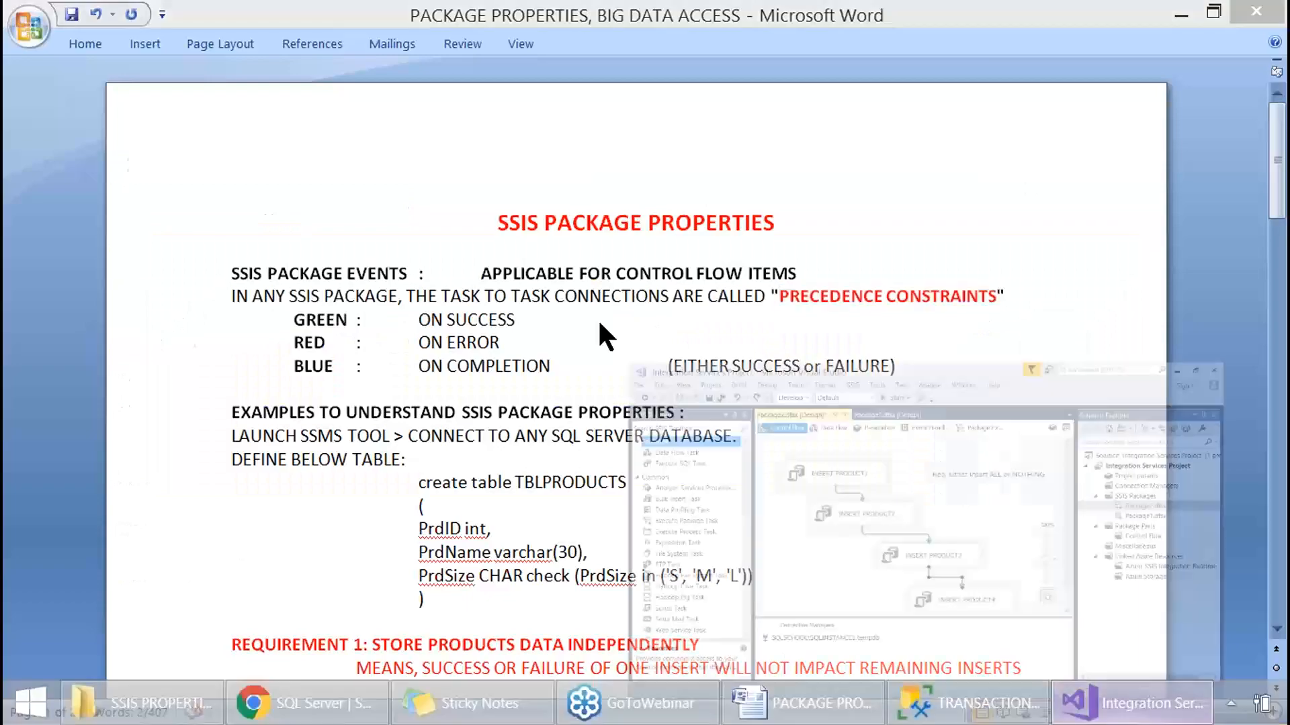
click(605, 295)
key(ctrl+s)
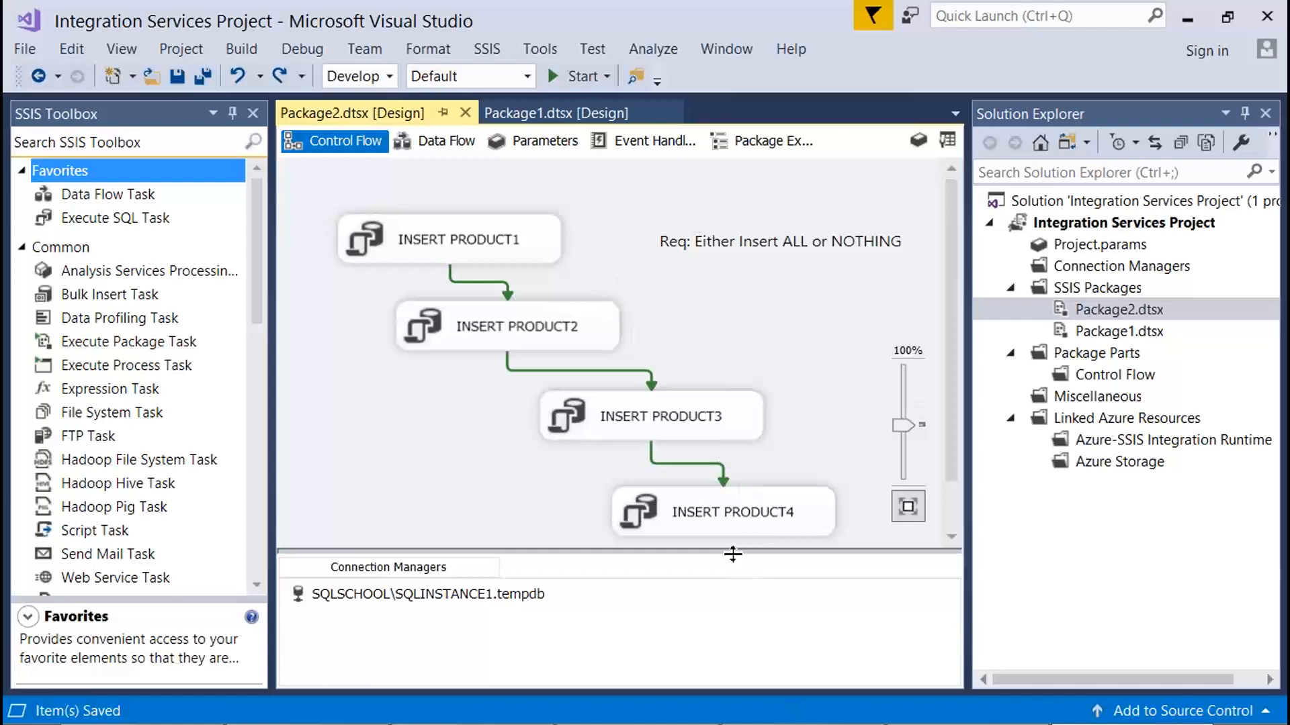
drag(733, 554, 733, 581)
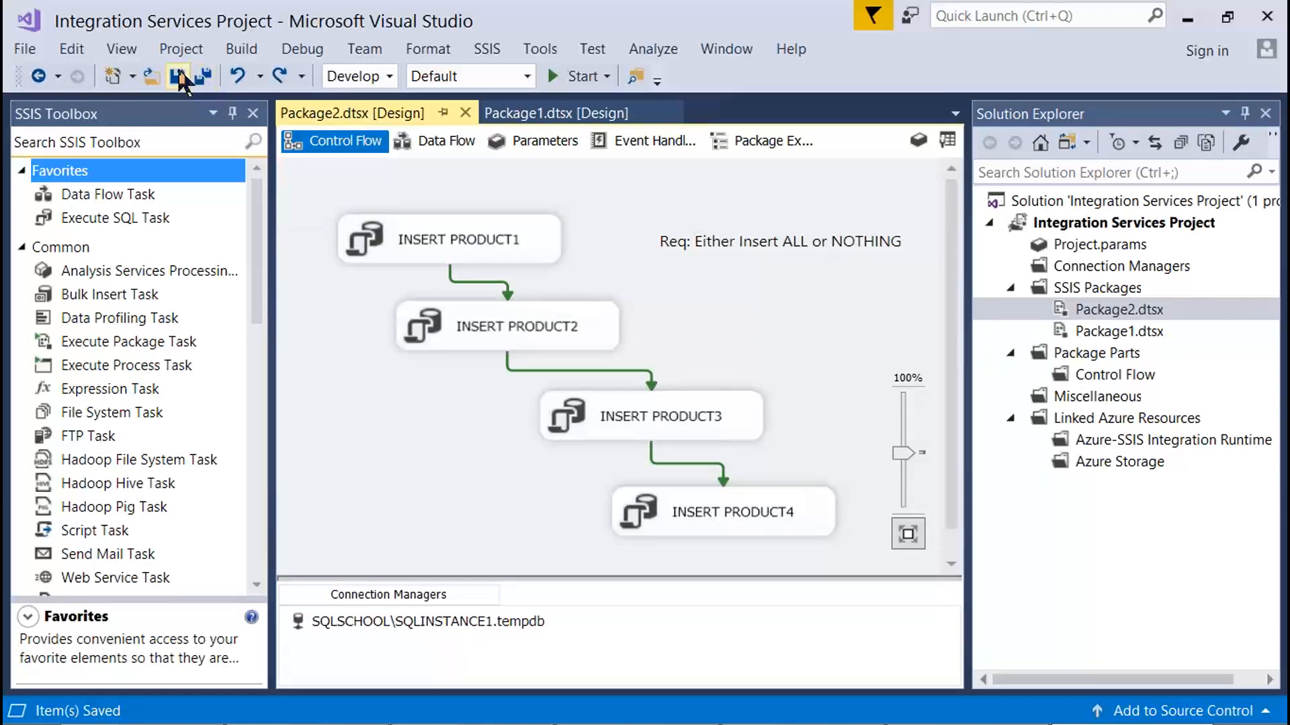
click(204, 76)
Execute Package2 from the SSIS Packages folder, taking screen captures of its execution option and the executed control flow.
right_click(1083, 314)
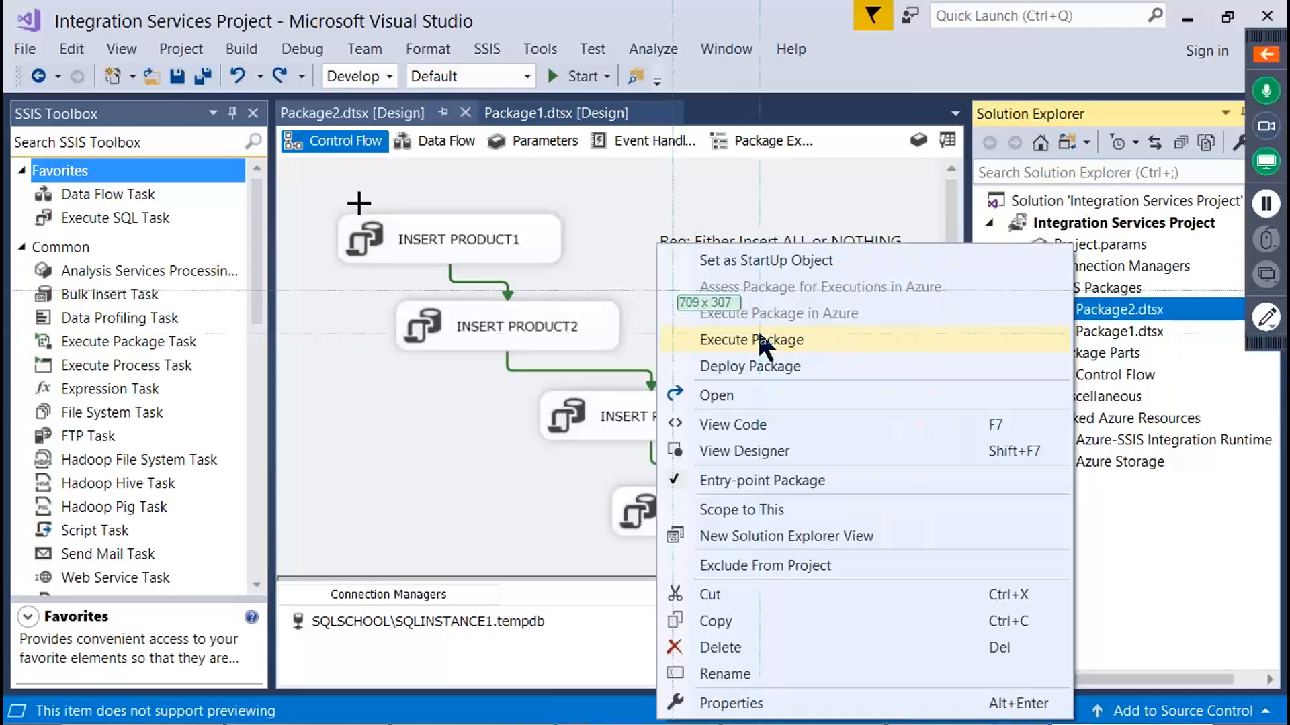
key(Escape)
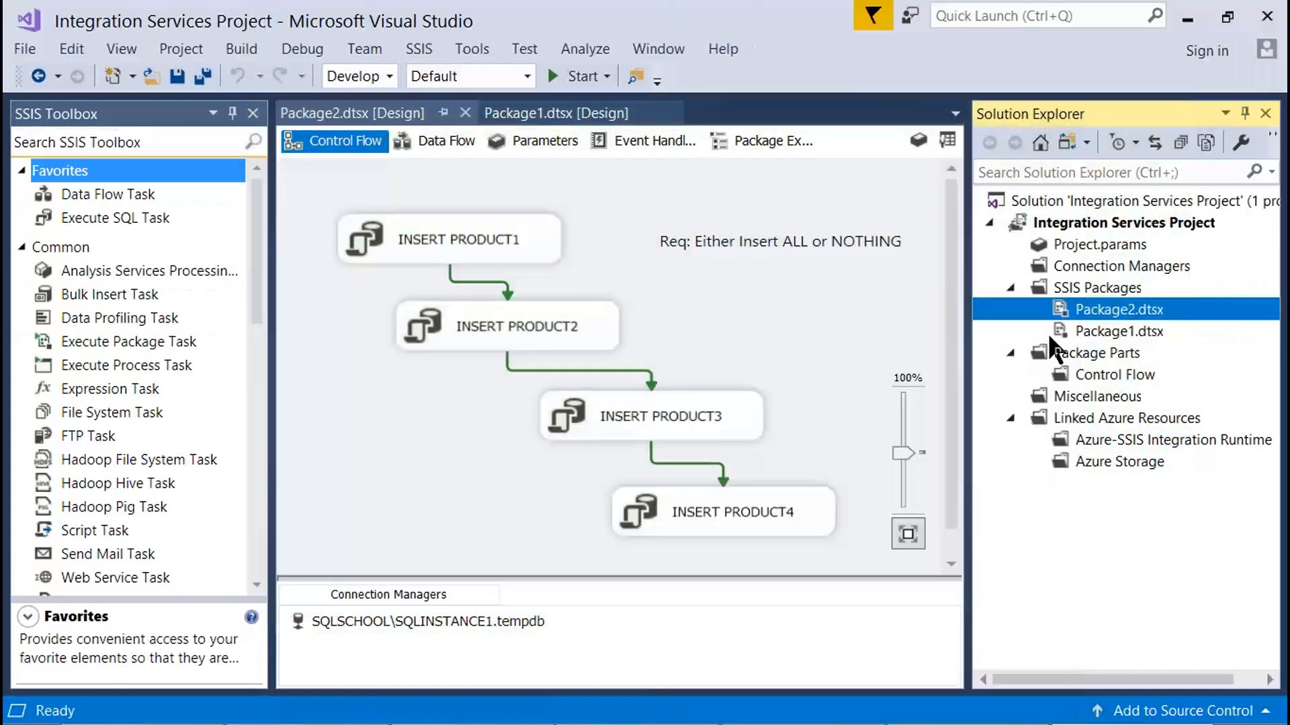
right_click(1040, 312)
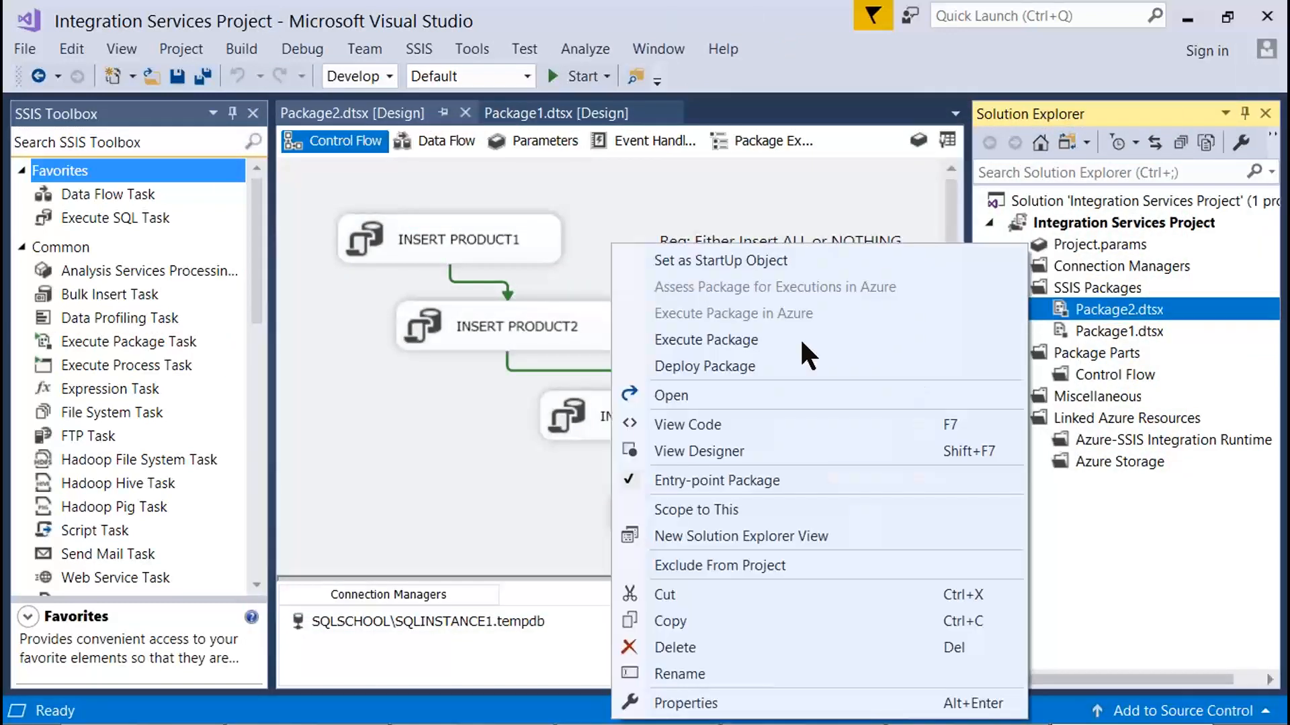
click(717, 340)
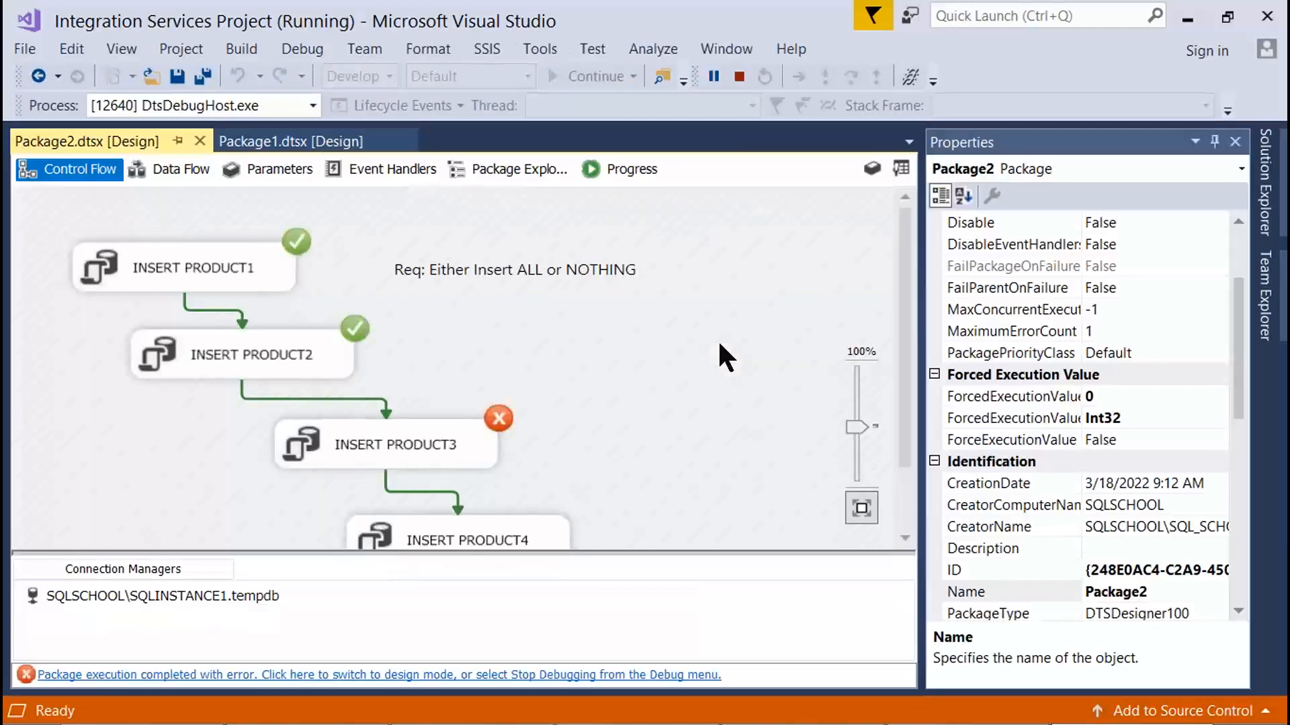
key(Print)
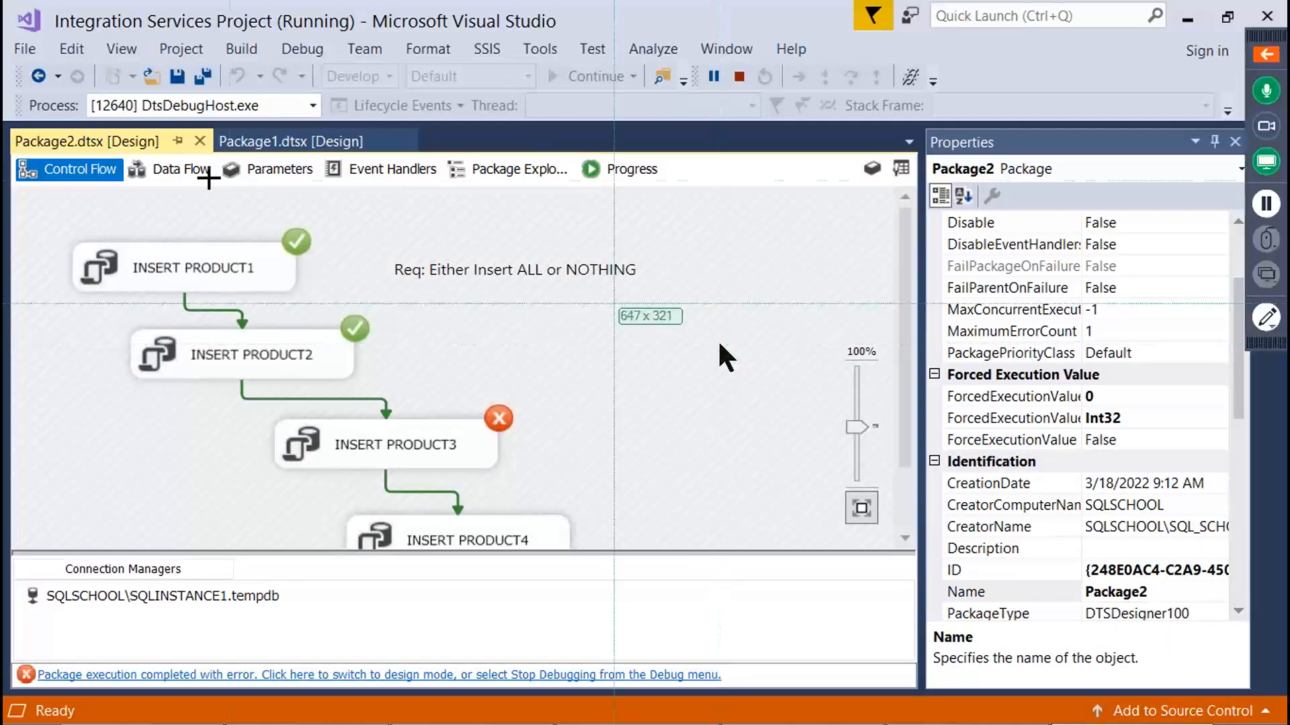
drag(3, 117, 911, 681)
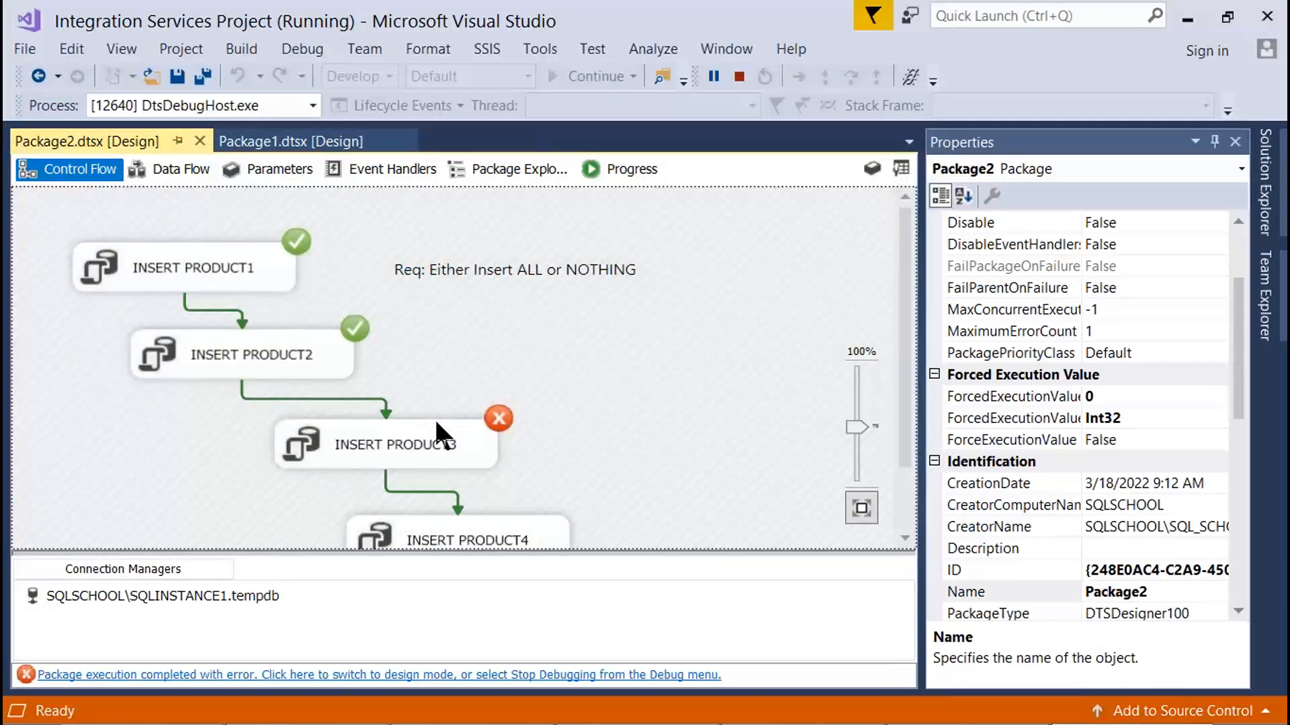
Examine the INSERT PRODUCT3 error in Package2's execution progress and return to the control flow with its requirement note.
click(611, 169)
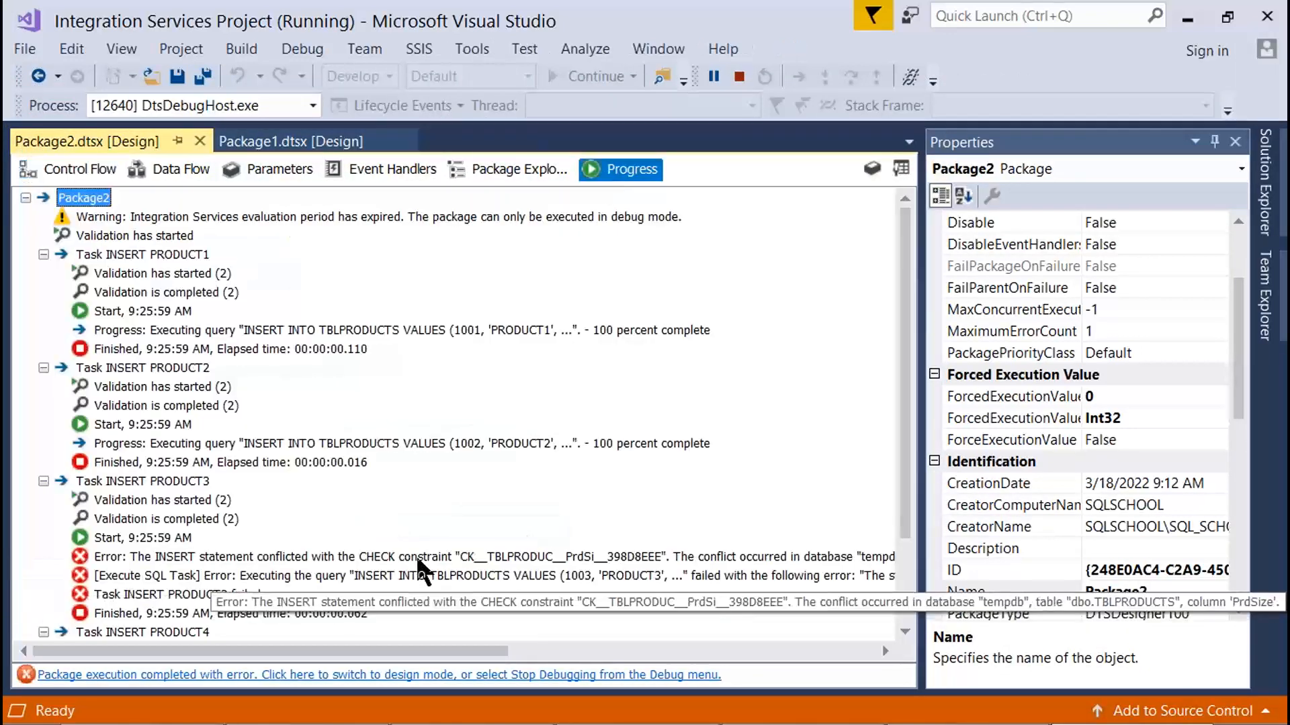
click(418, 560)
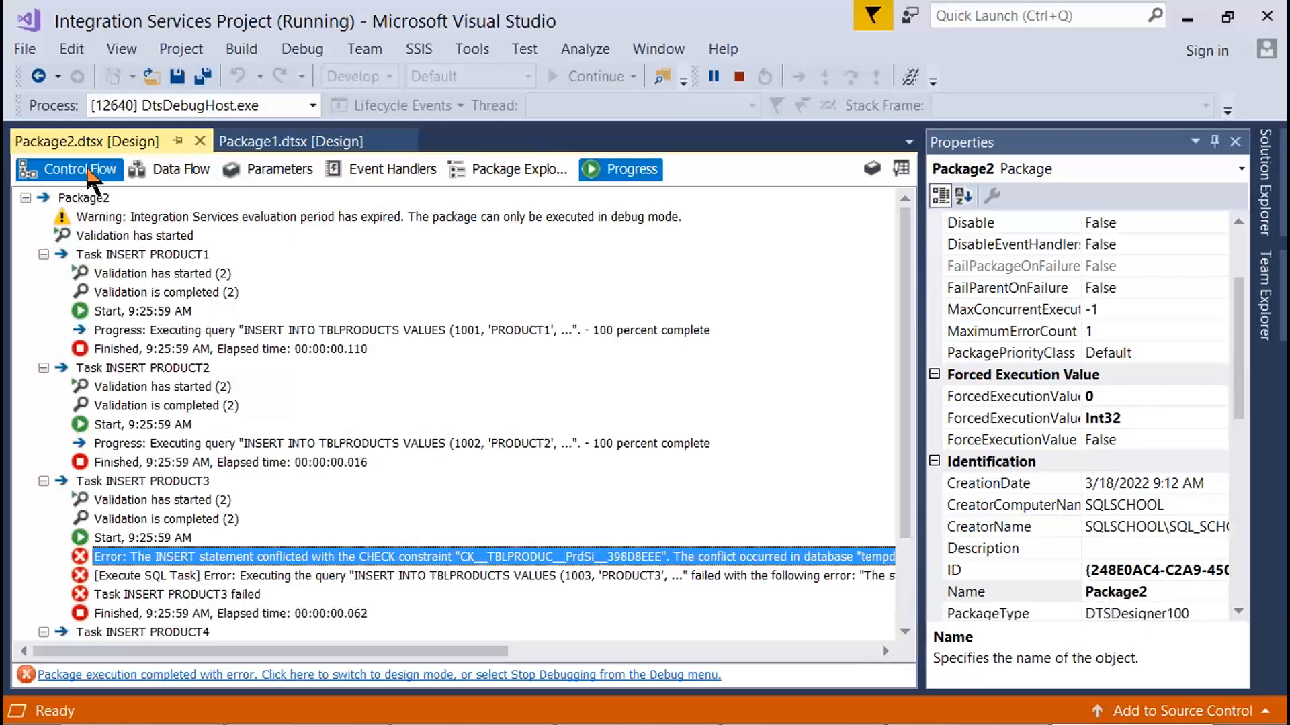
click(88, 170)
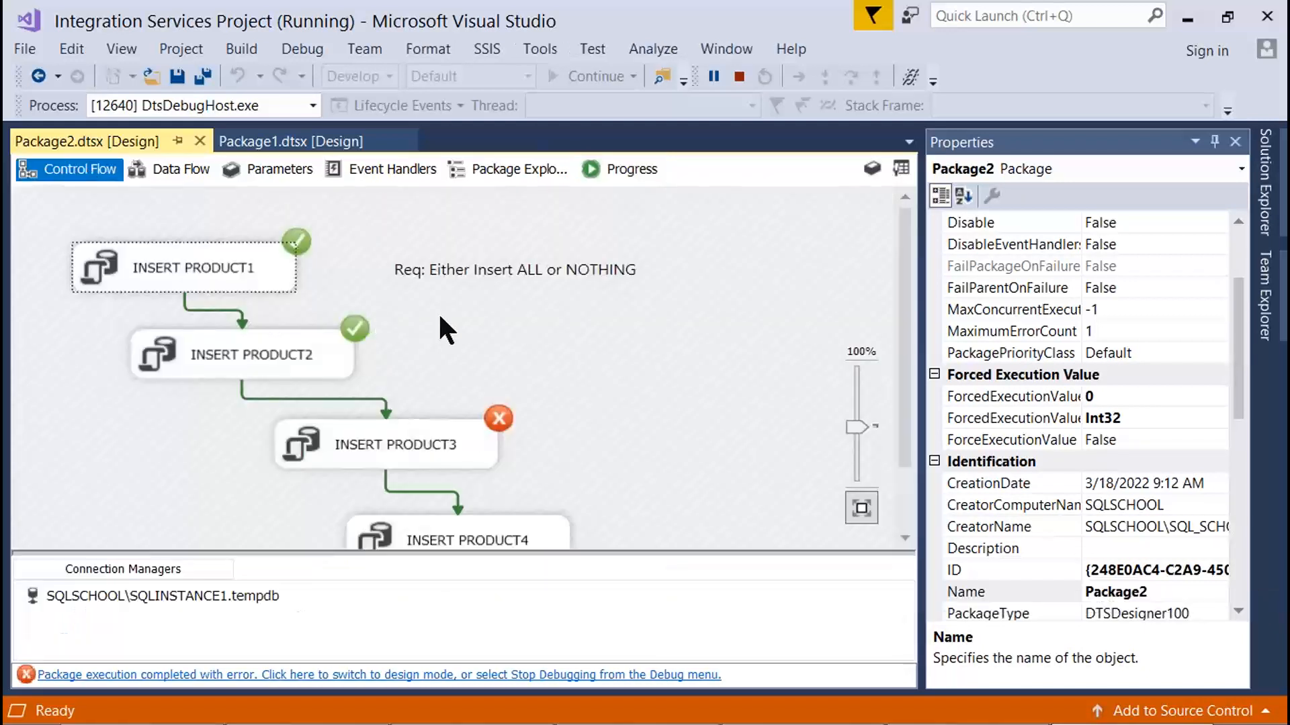
click(450, 267)
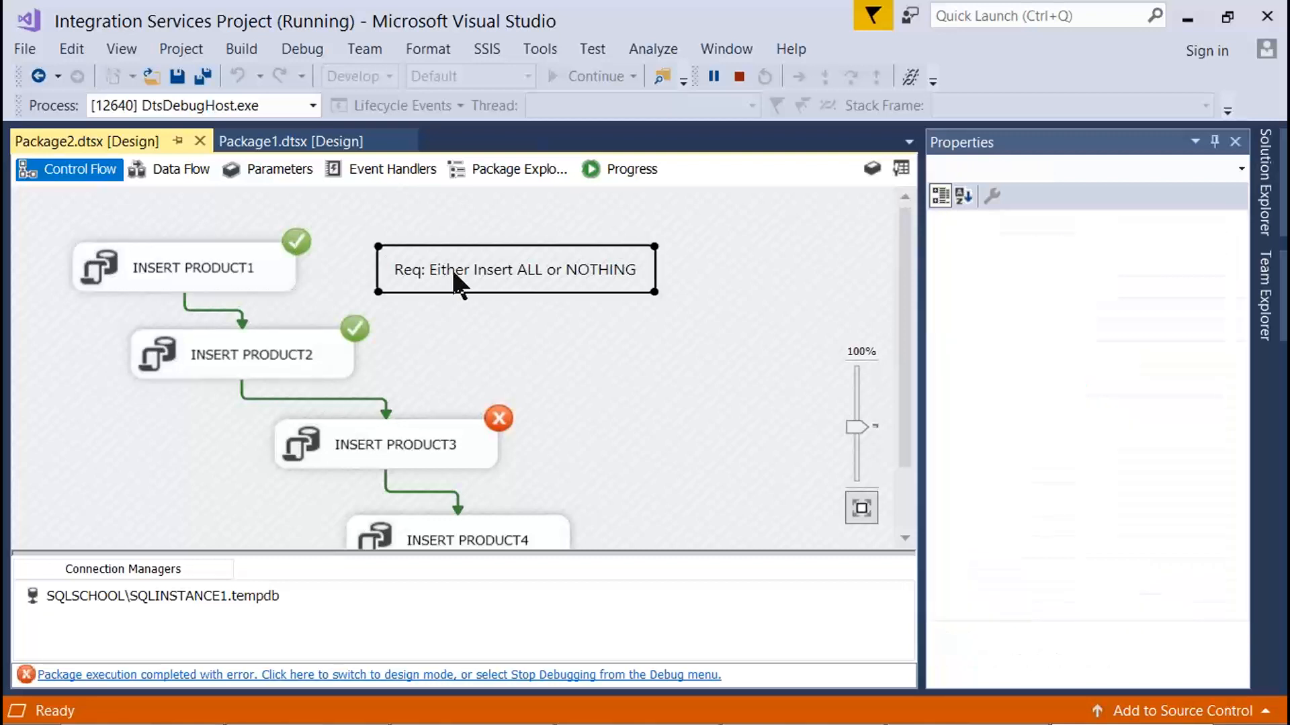
click(461, 332)
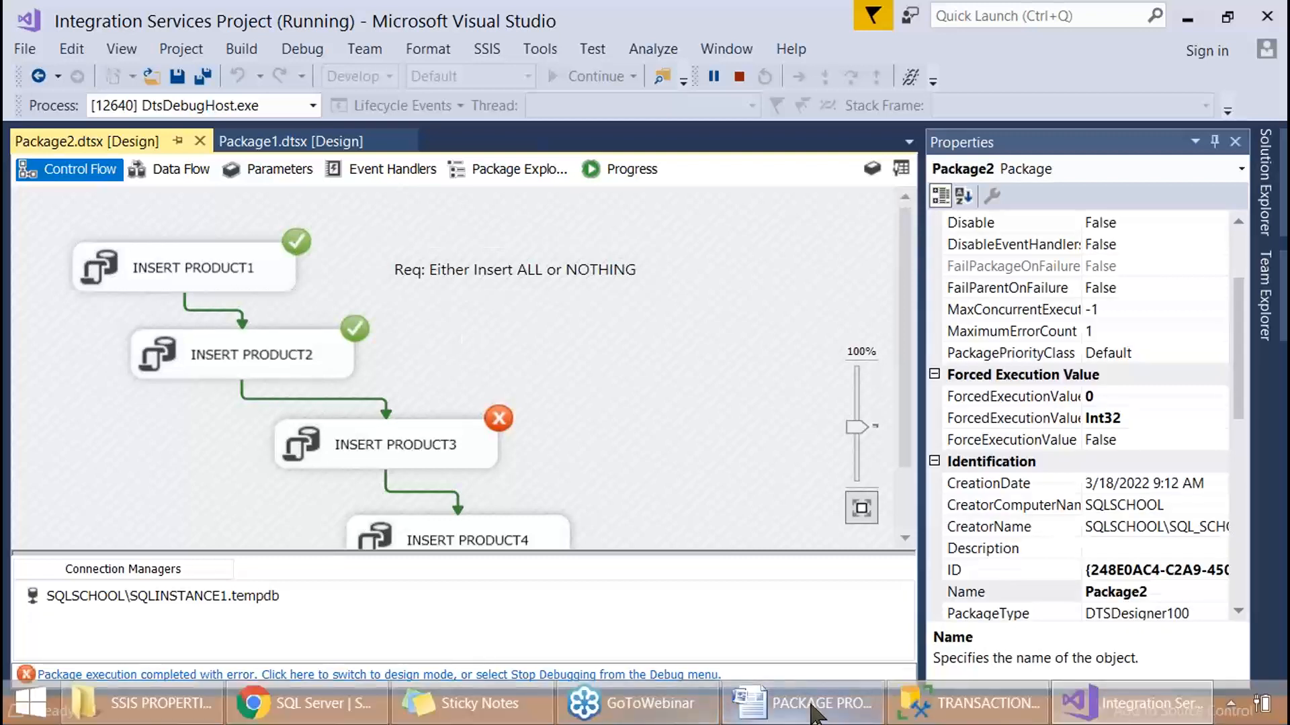
Switch to SQL Server Management Studio, run SELECT * FROM TBLPRODUCTS for Package2, and execute TRUNCATE TABLE TBLPRODUCTS.
click(981, 703)
drag(372, 489, 67, 489)
key(F5)
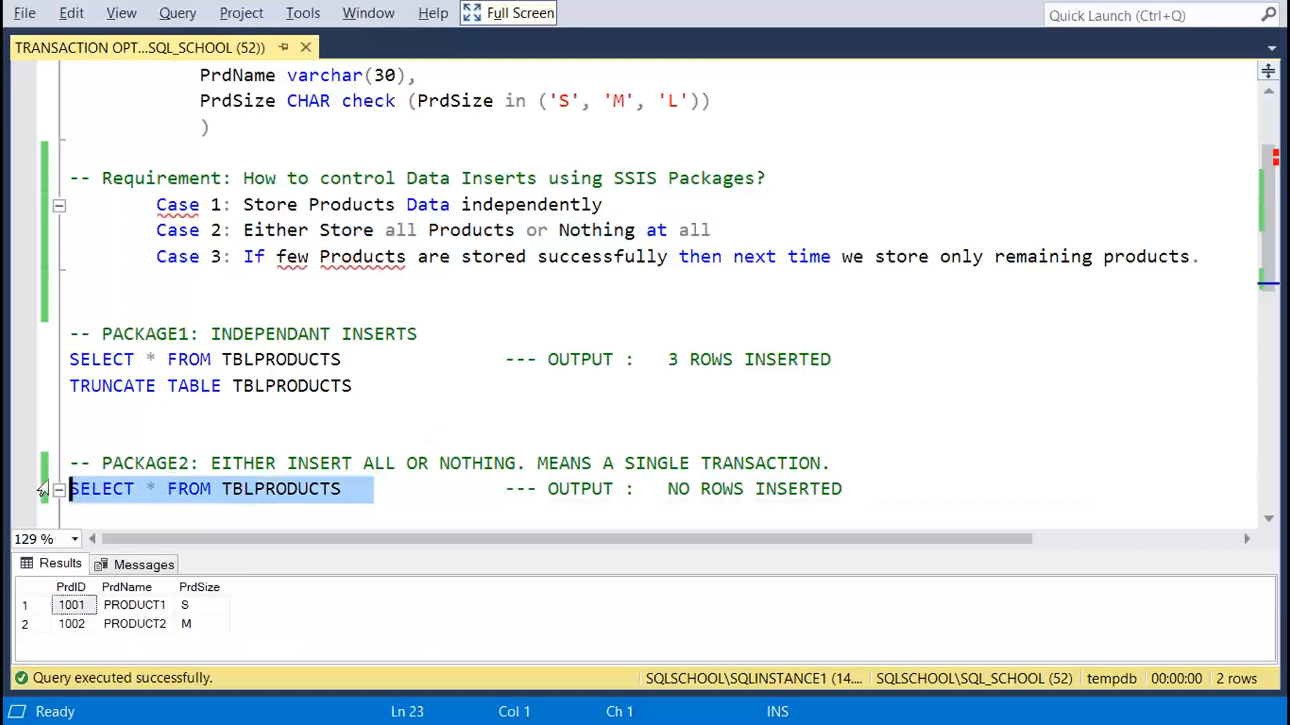
drag(396, 386, 59, 386)
key(F5)
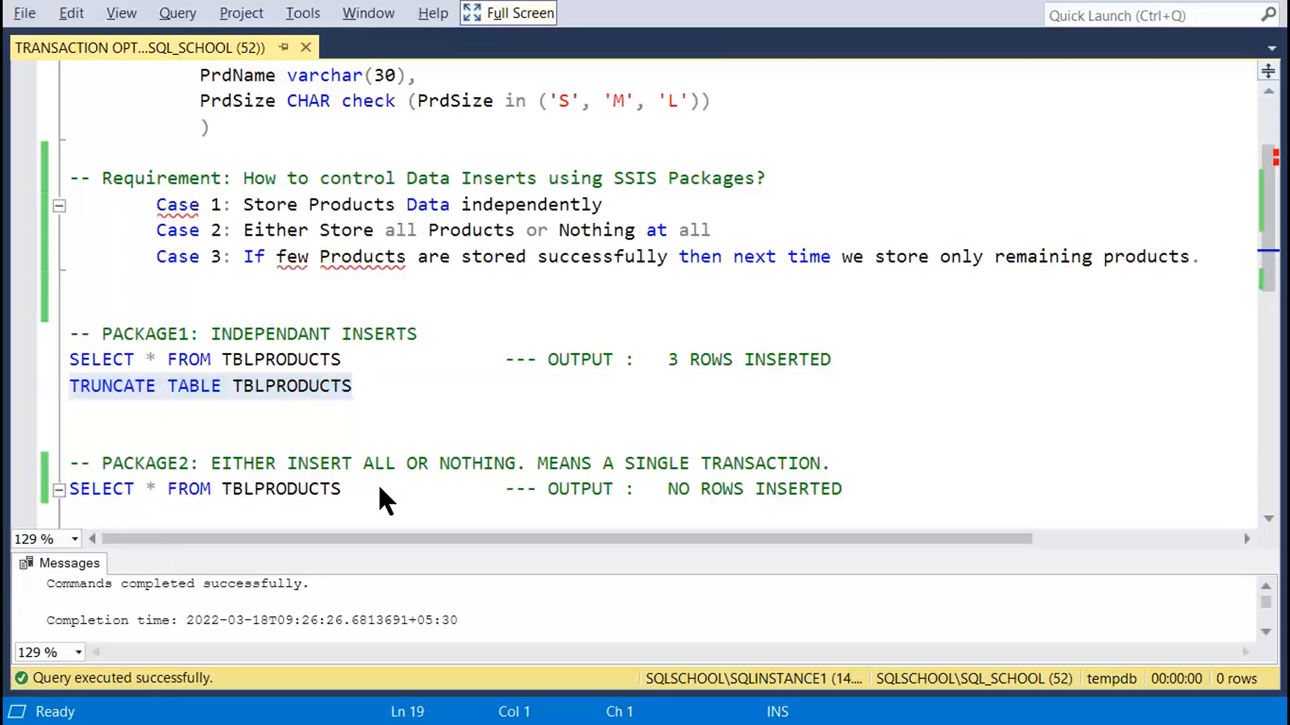
Switch back to Visual Studio, return Package2 from debugging to design mode, and show the package's properties.
key(alt+Tab)
click(382, 674)
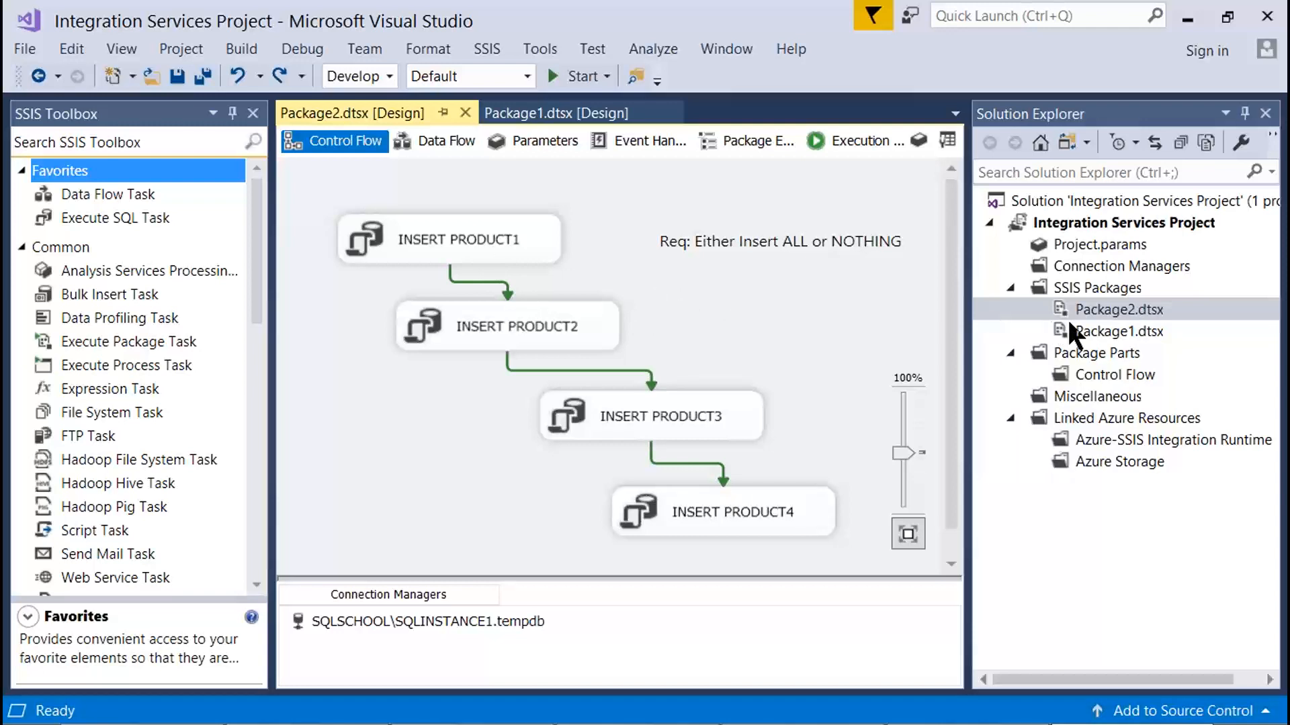
right_click(1088, 315)
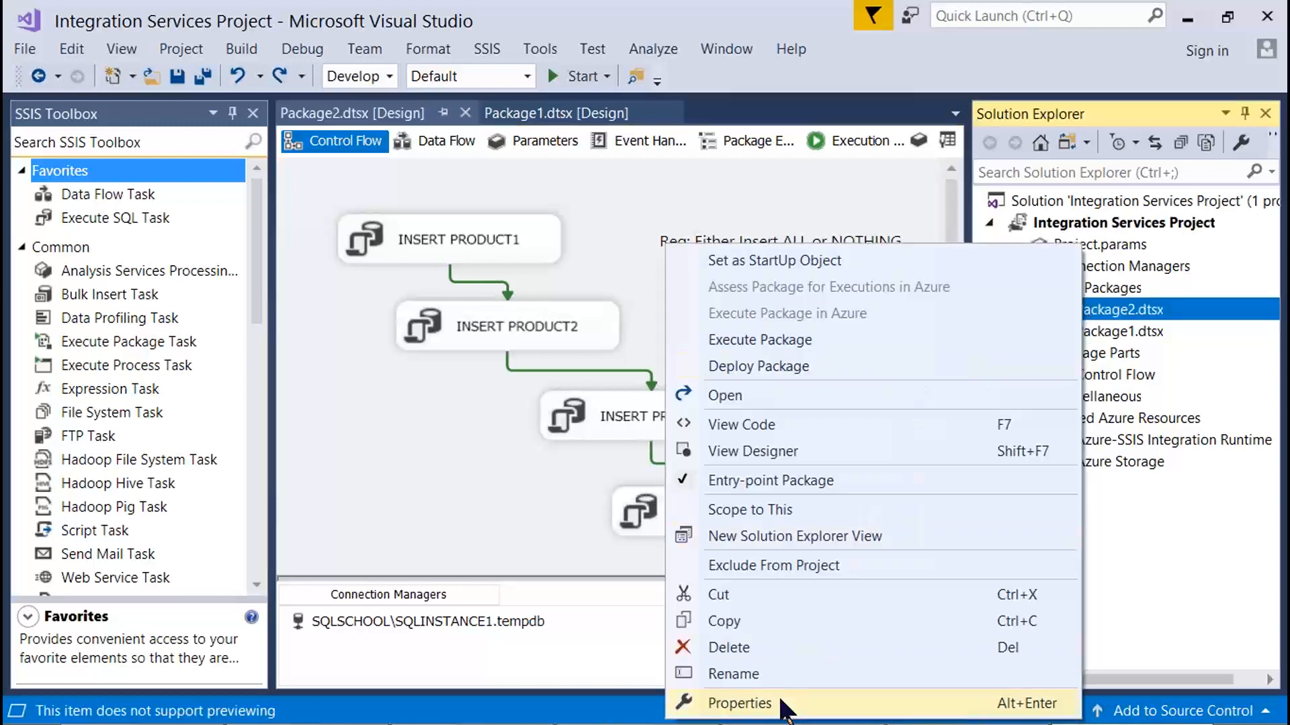
click(783, 705)
click(753, 342)
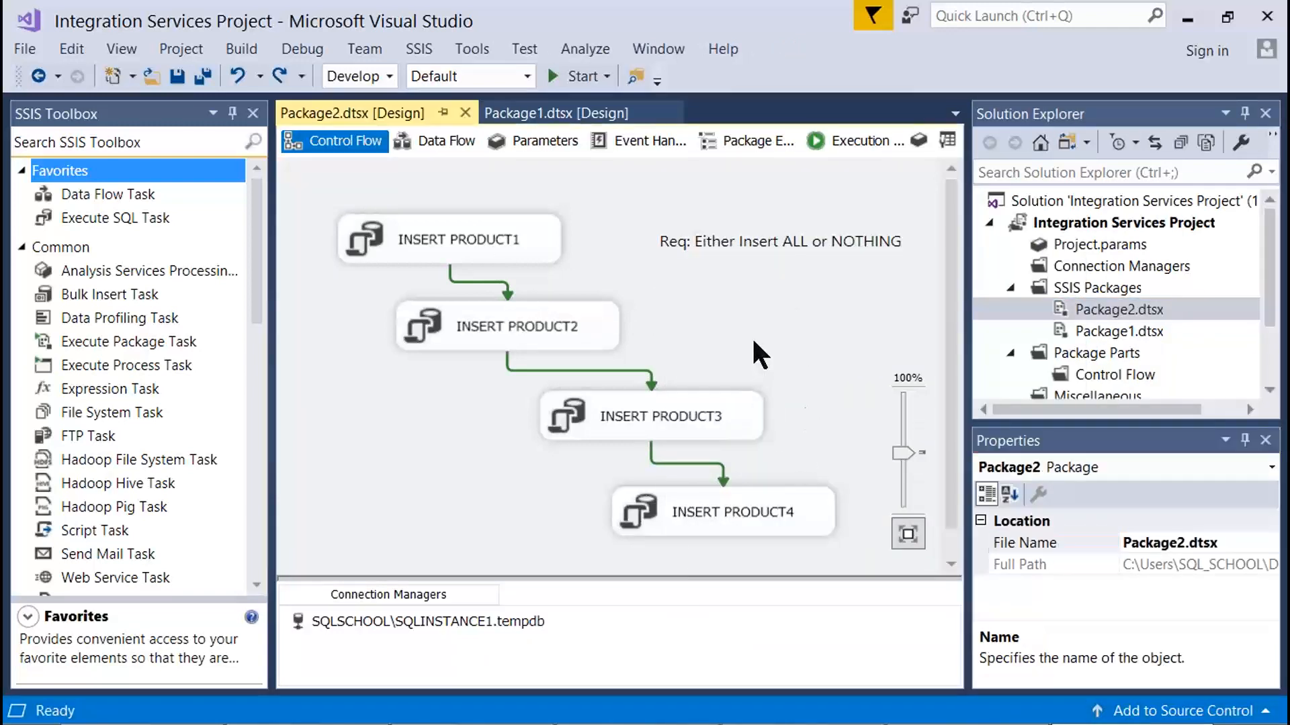
right_click(700, 290)
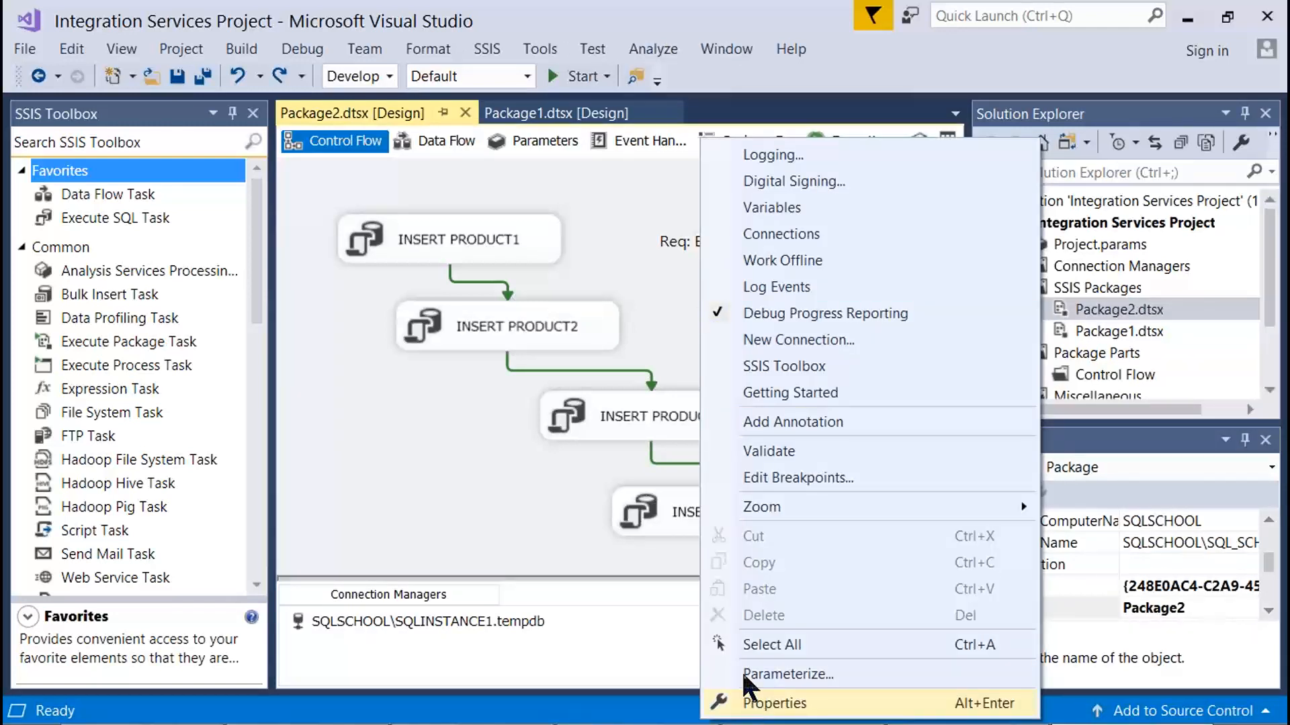
drag(287, 158, 773, 481)
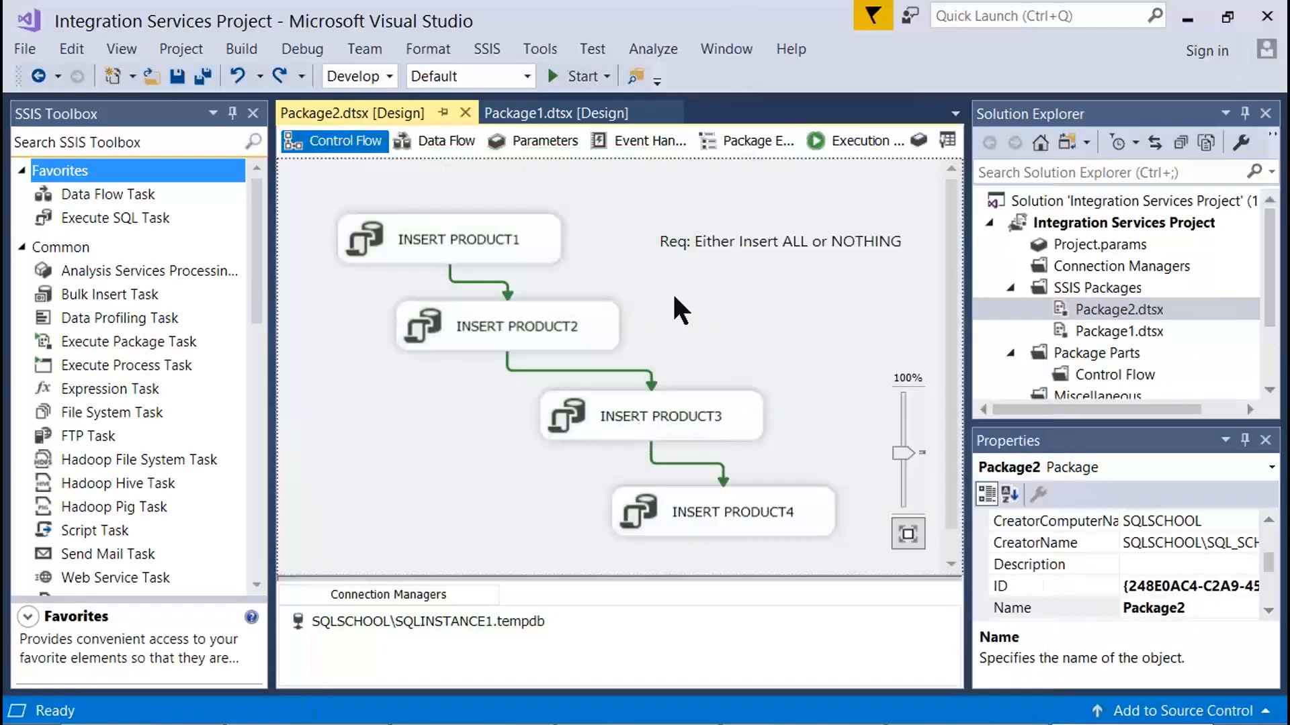
right_click(712, 340)
click(756, 701)
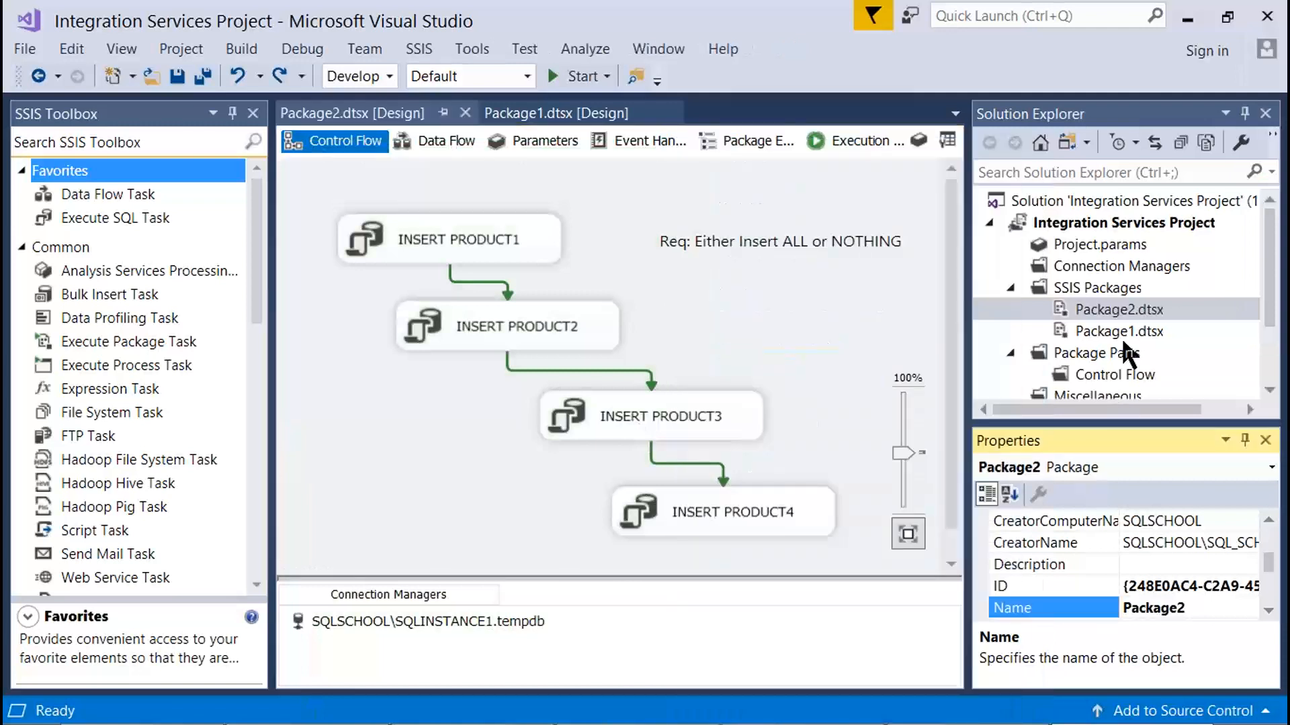
Set Package2's TransactionOption property to Required and take a screen capture of the setting.
scroll(1269, 577, down, 2)
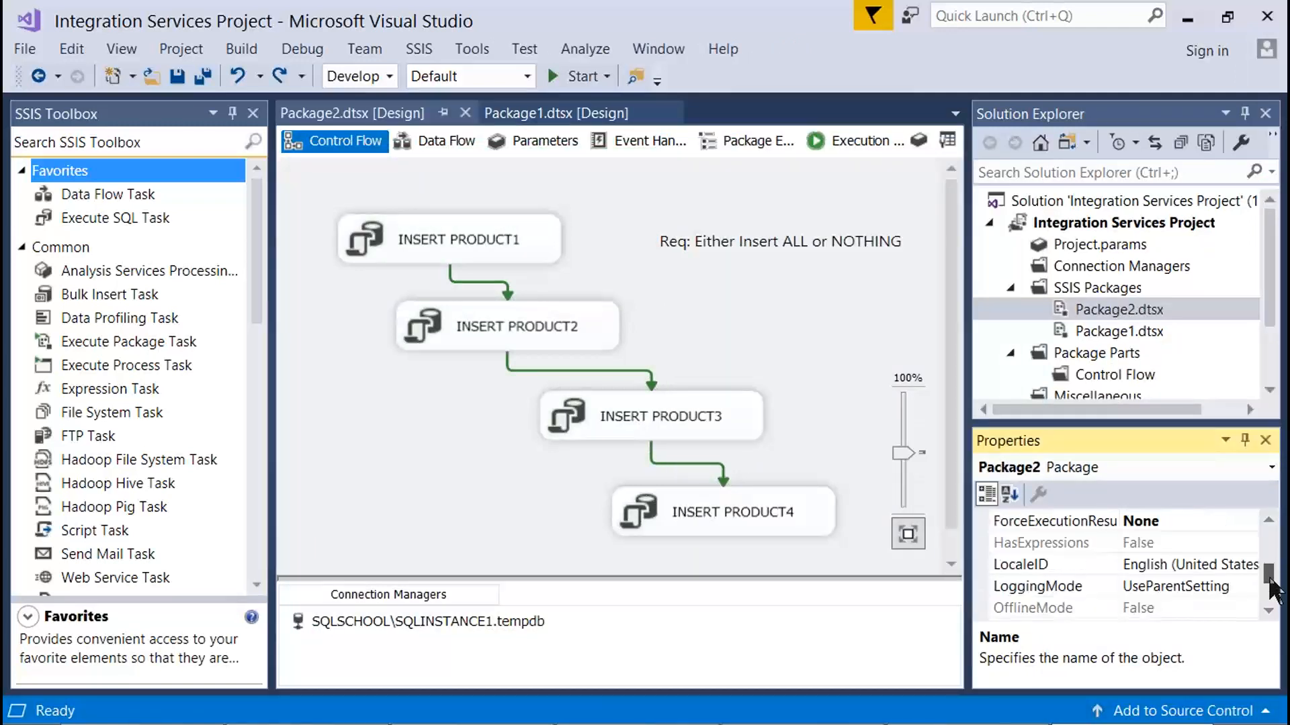
drag(1273, 583, 1273, 593)
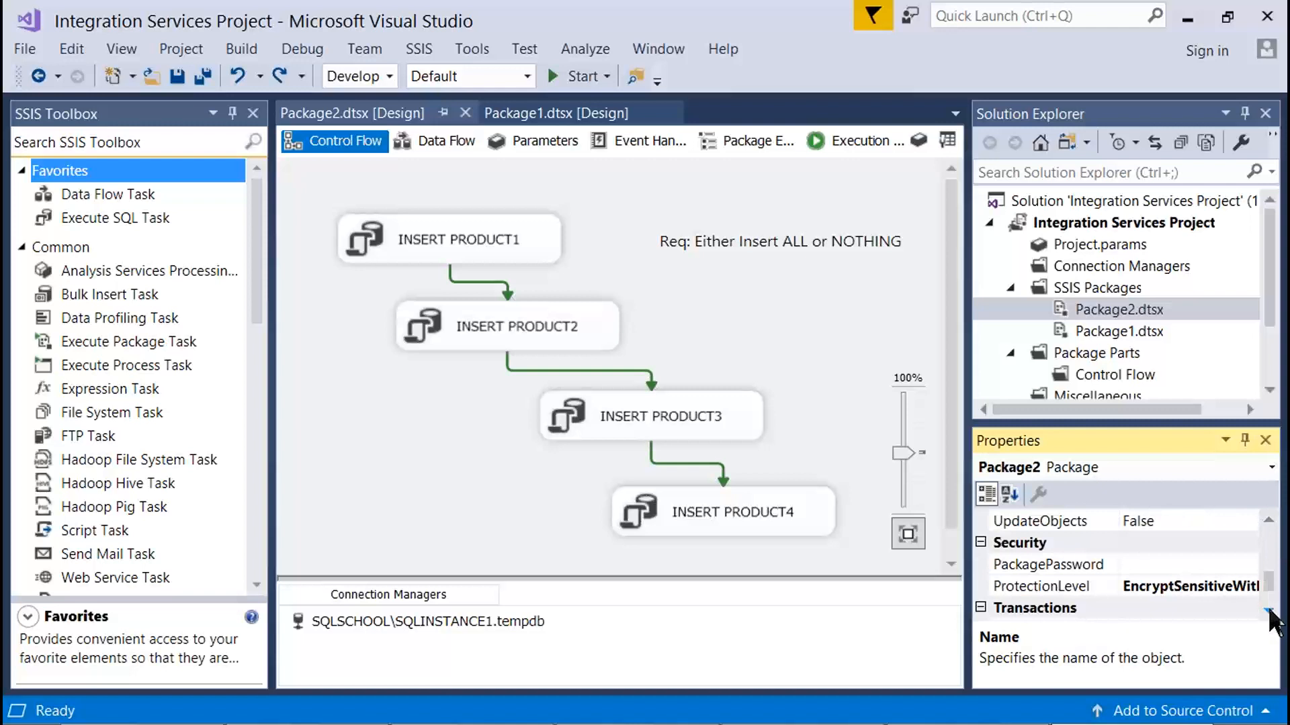
click(1269, 610)
click(1269, 610)
click(1269, 610)
click(1269, 610)
click(1269, 610)
click(1269, 610)
click(1269, 609)
click(1269, 610)
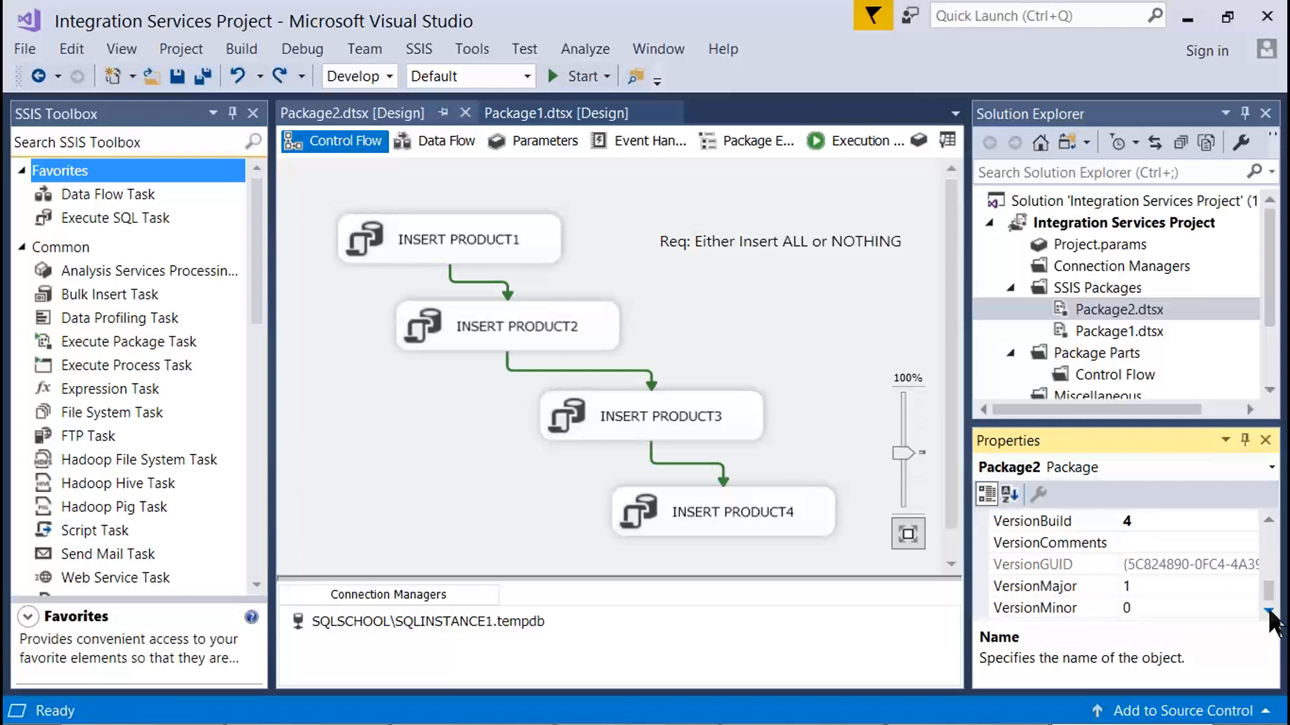
drag(1151, 424, 1152, 340)
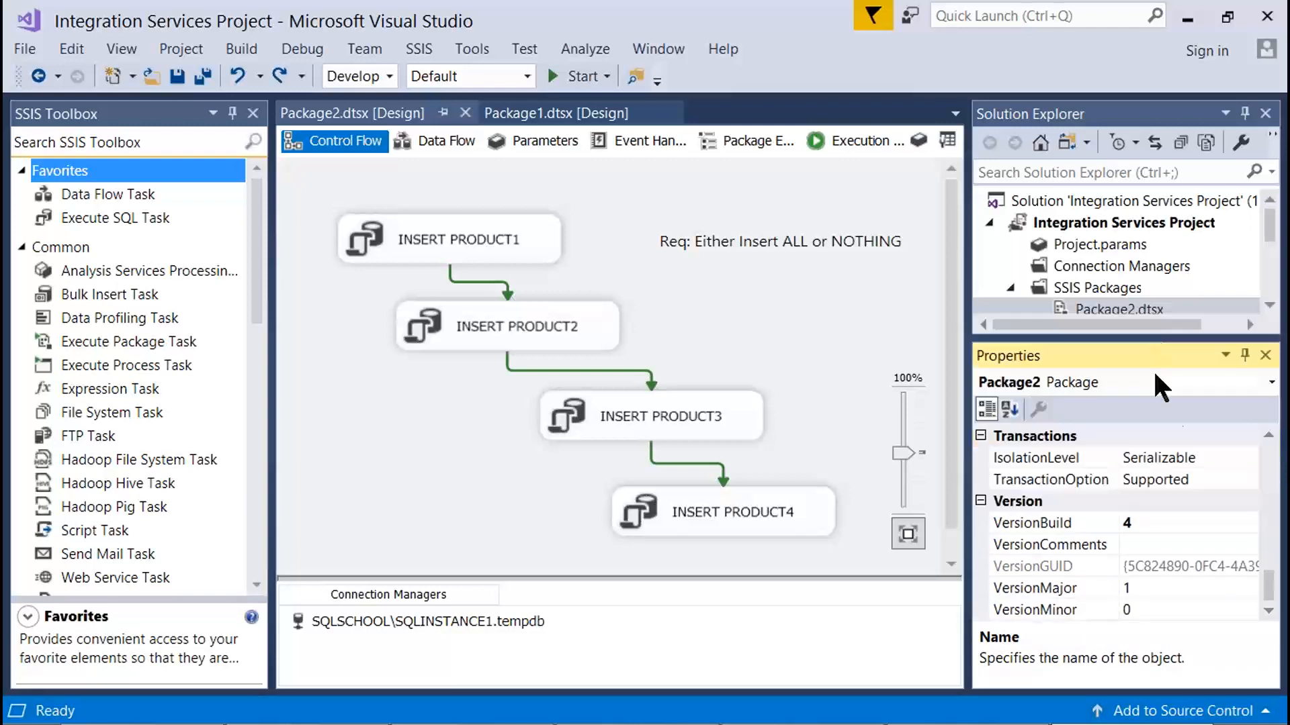
click(1067, 481)
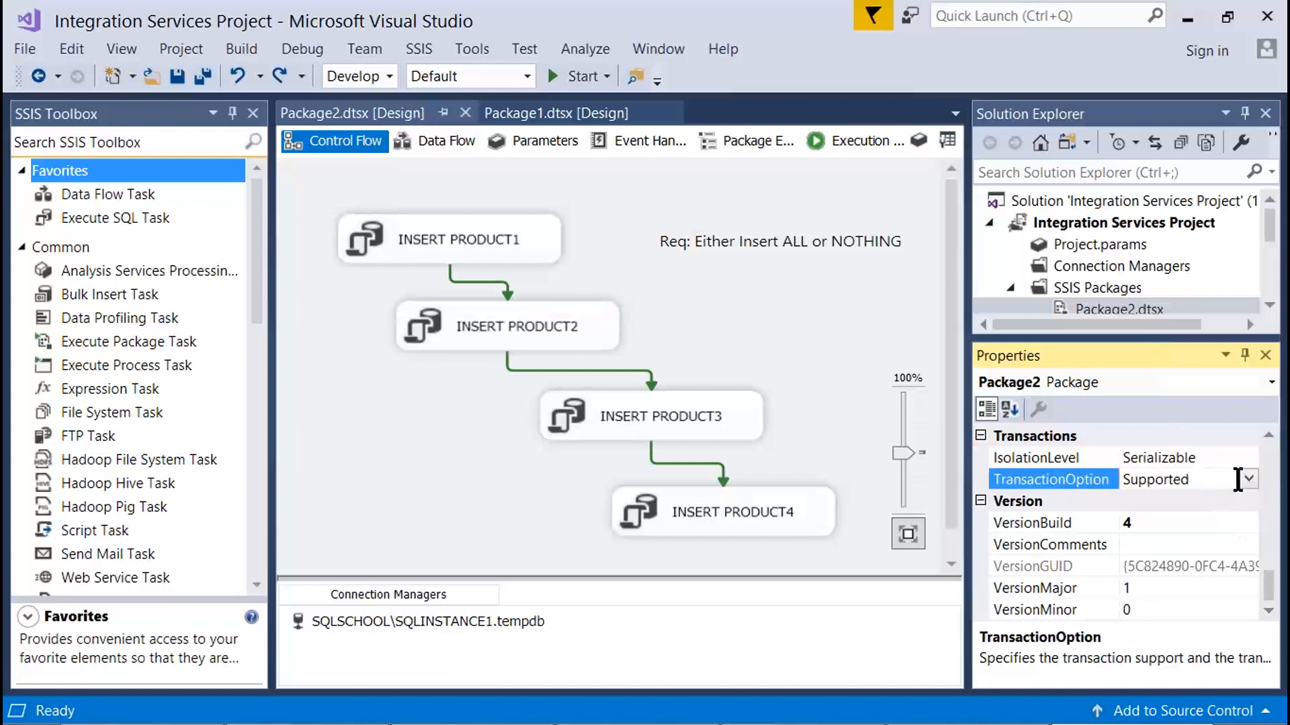
click(1247, 479)
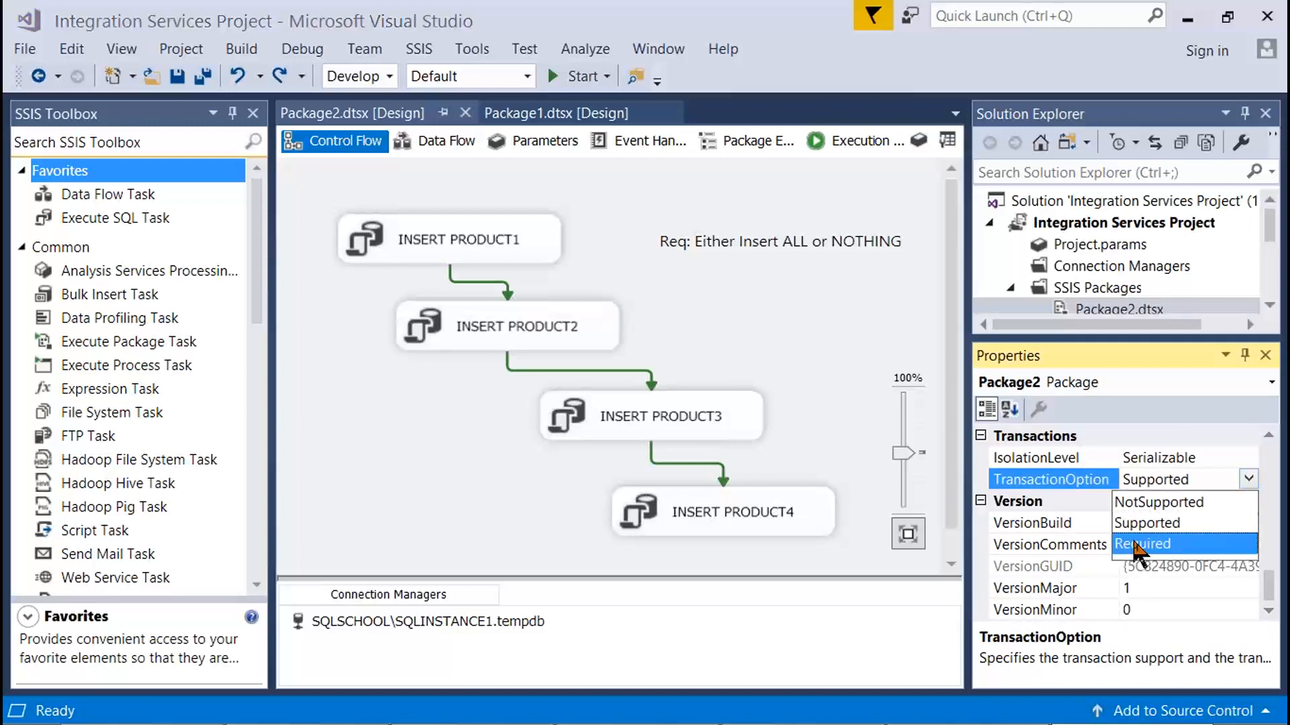
click(1138, 545)
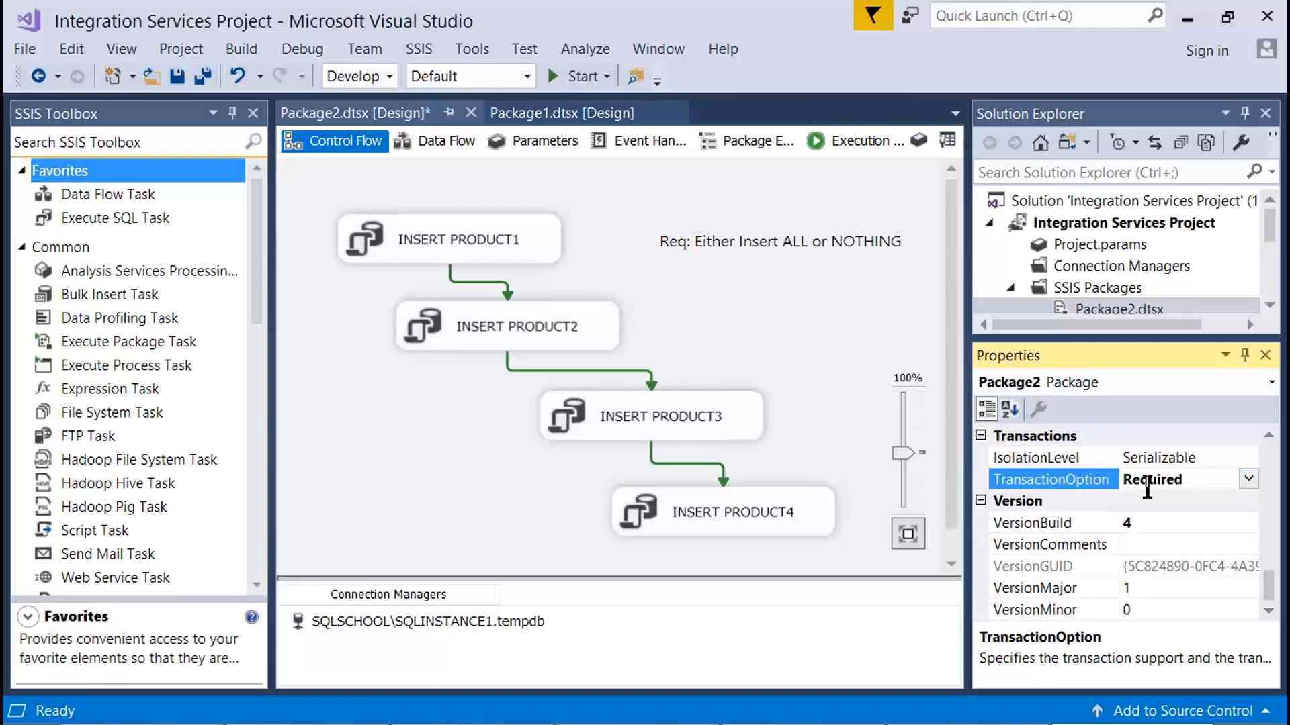
key(Print)
drag(2, 133, 1226, 658)
Switch to the Word document PACKAGE PROPERTIES, BIG DATA ACCESS and remove the indentation from the two PRODUCT2 insert lines.
click(795, 716)
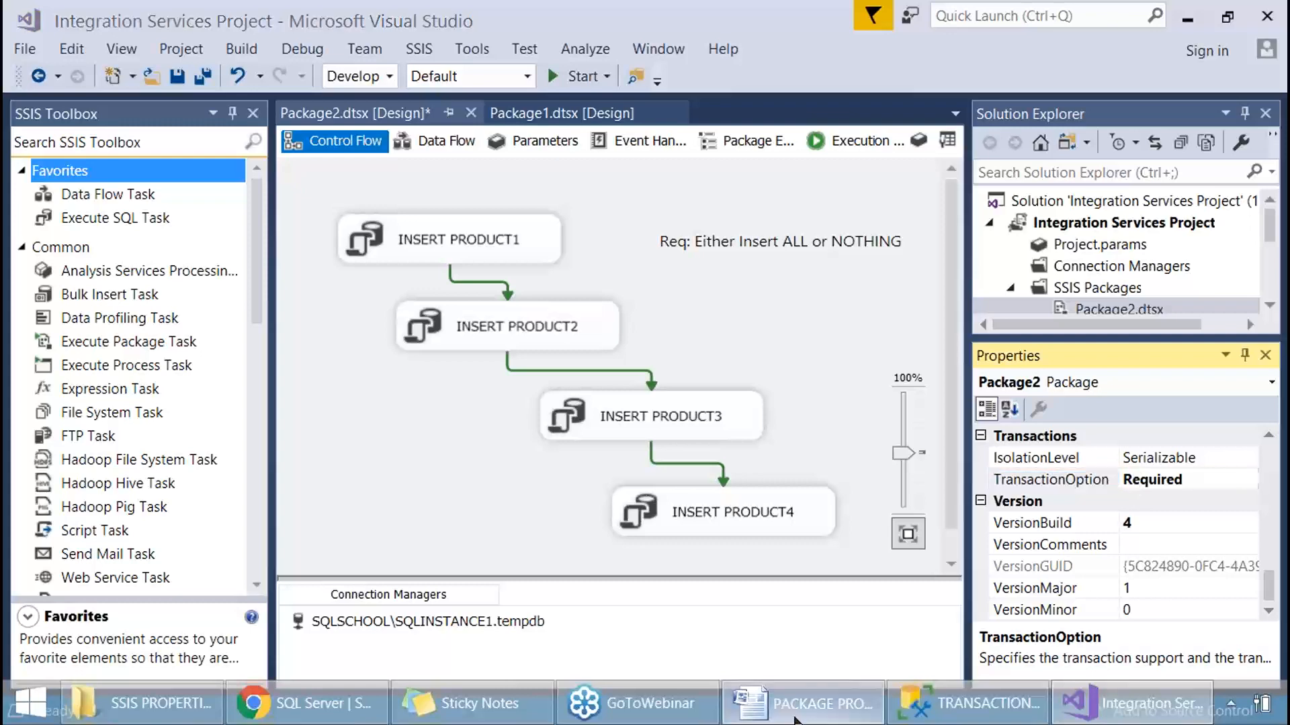
scroll(360, 461, down, 12)
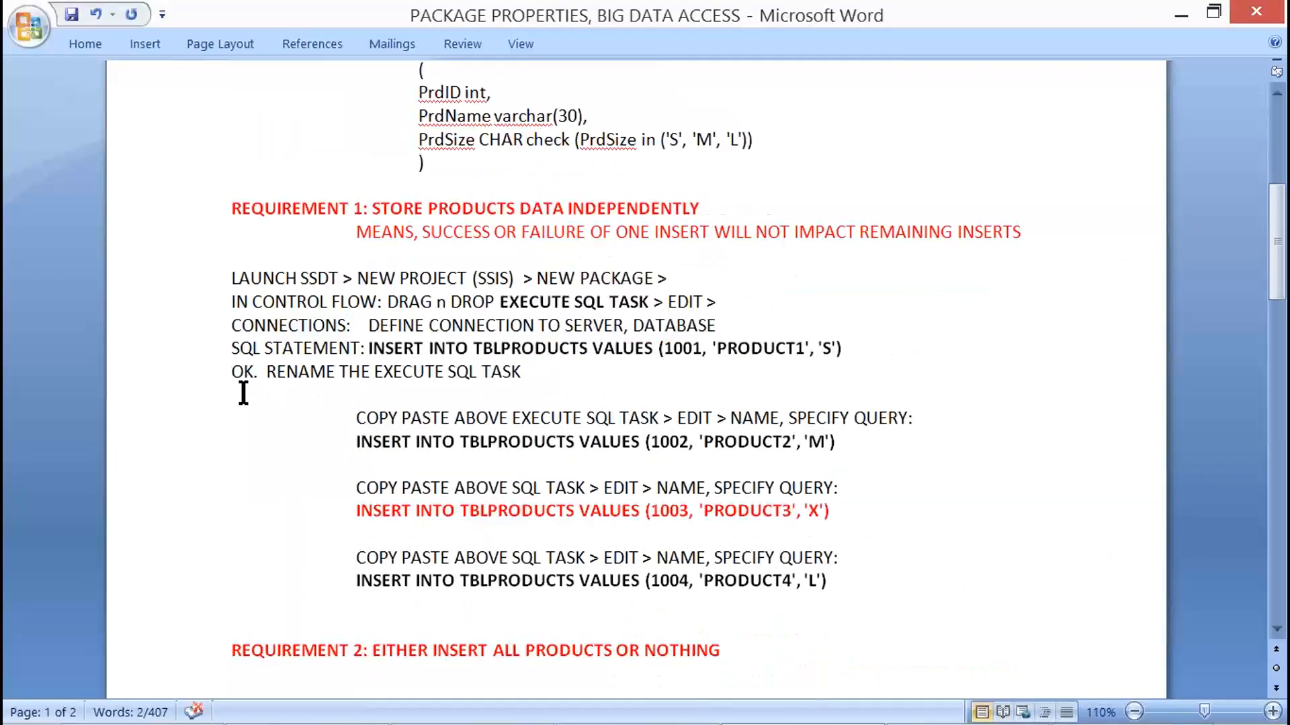
click(233, 172)
key(Delete)
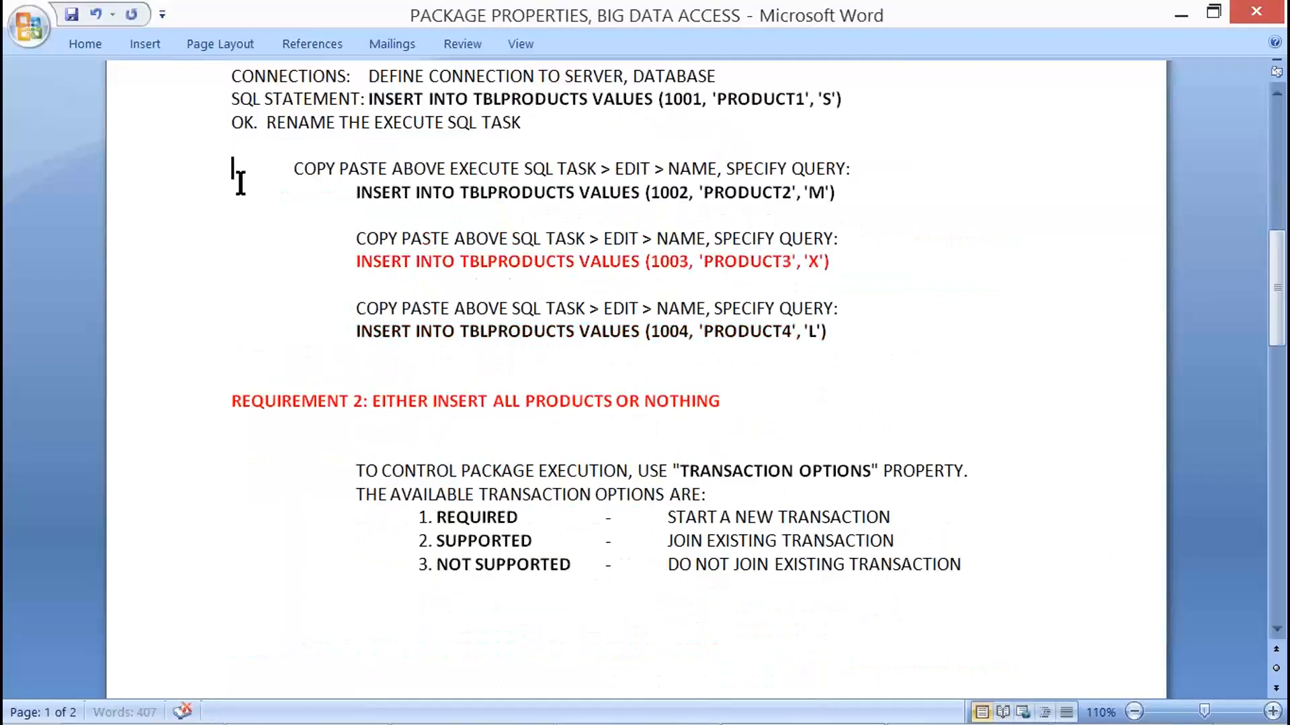
key(Delete)
click(241, 191)
key(Delete)
key(Delete)
Remove the indentation from the PRODUCT3 copy instruction and its INSERT statement.
click(233, 241)
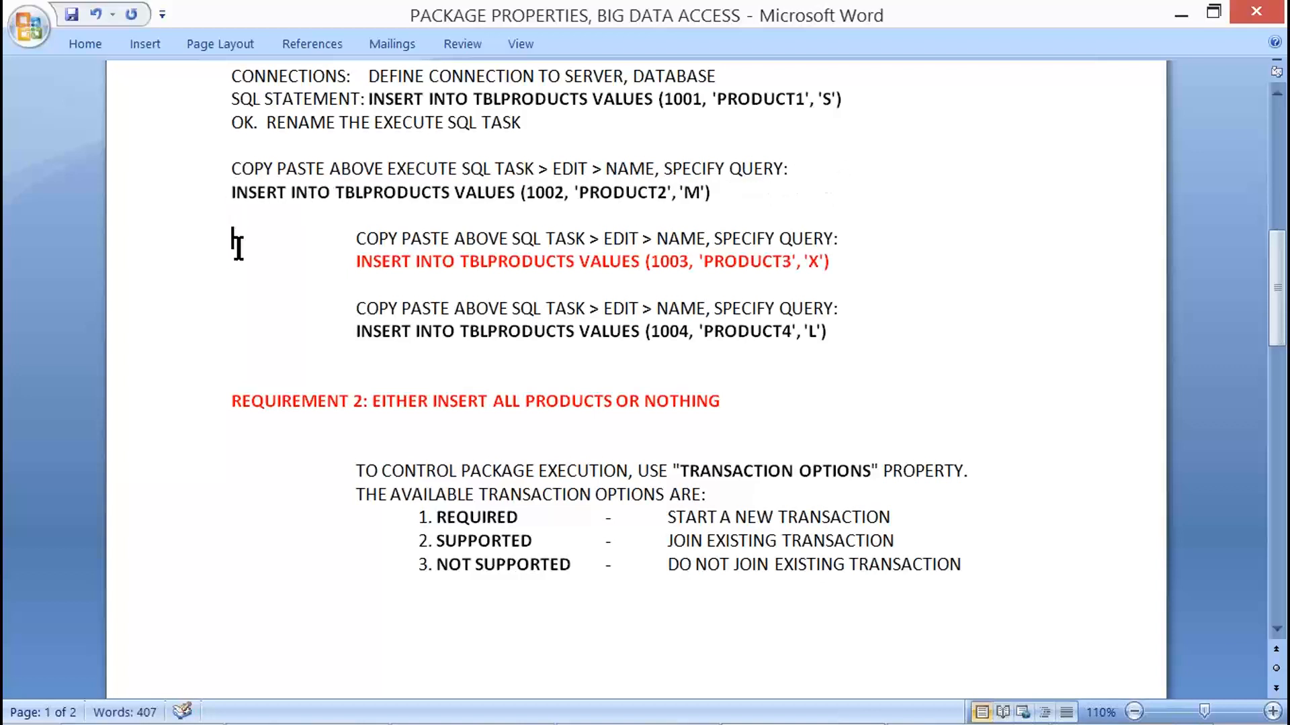
key(Delete)
key(Delete)
click(240, 255)
key(Delete)
key(Delete)
Remove the indentation from the PRODUCT4 copy instruction and its INSERT statement.
click(239, 312)
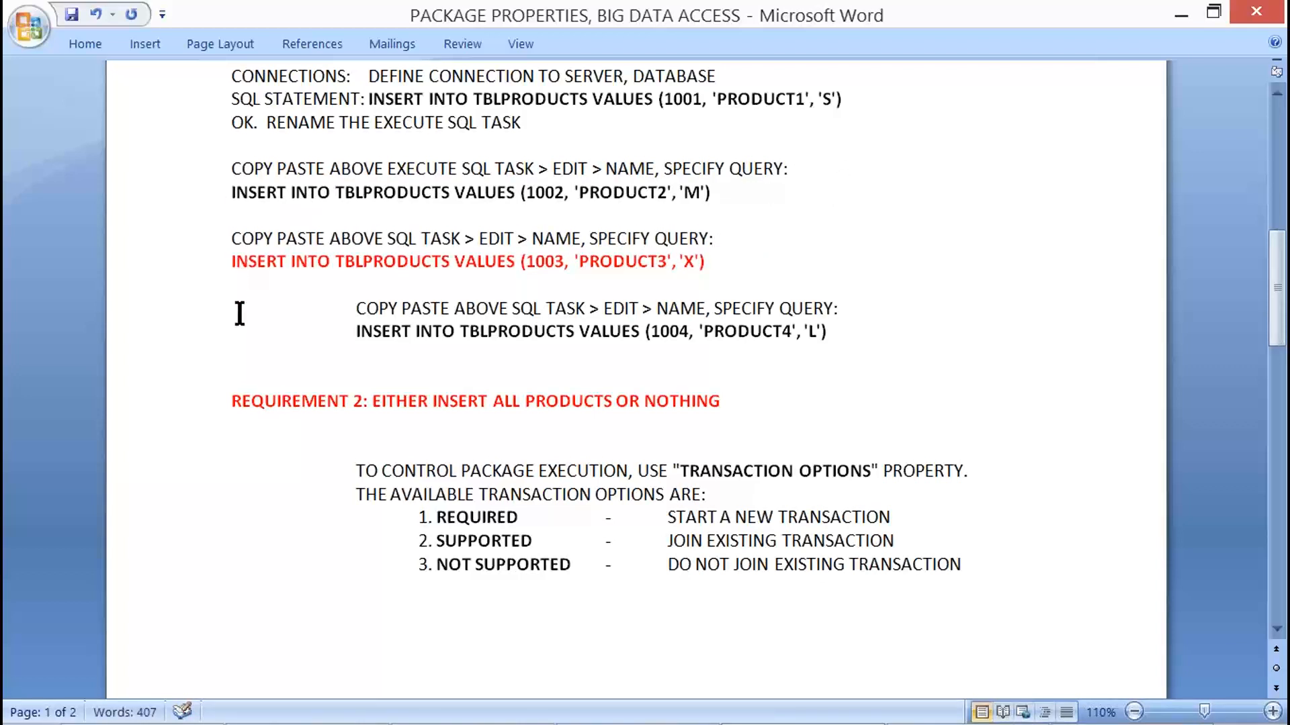
key(Delete)
key(Delete)
click(240, 331)
key(Delete)
key(Delete)
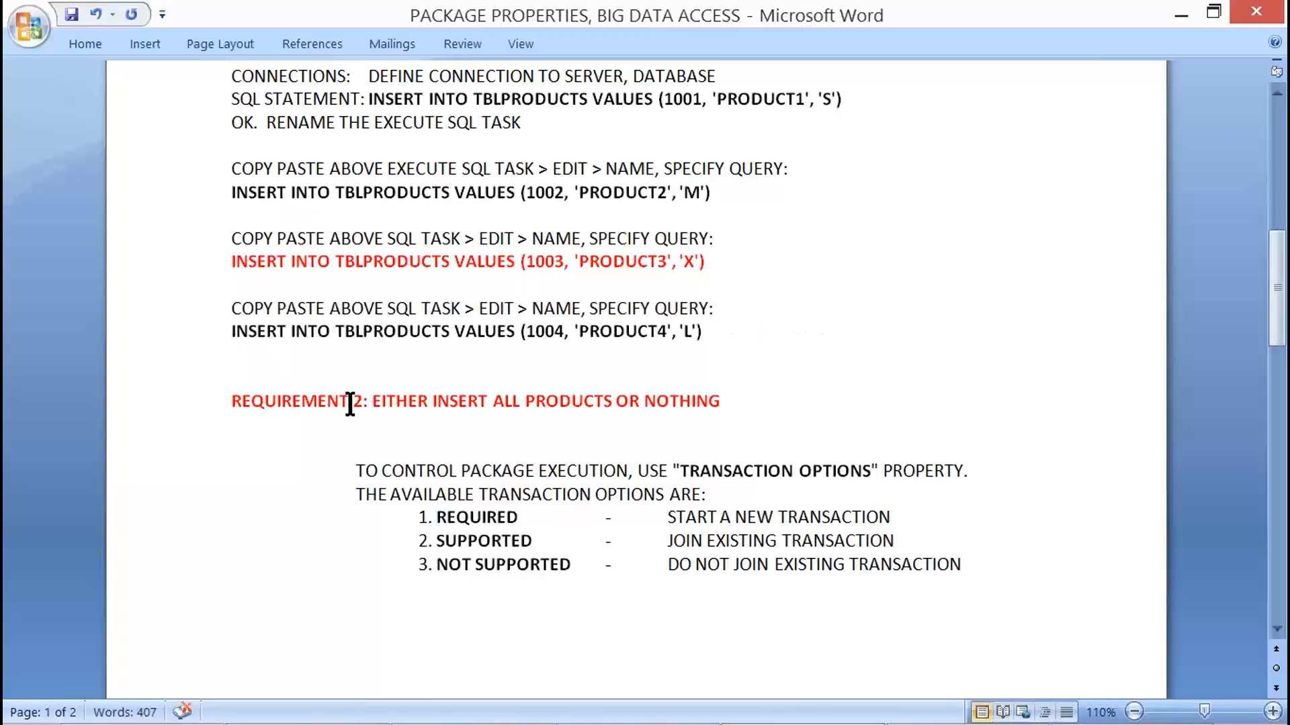
Highlight "EITHER INSERT ALL PRODUCTS OR NOTHING" in the Requirement 2 heading.
scroll(350, 403, up, 2)
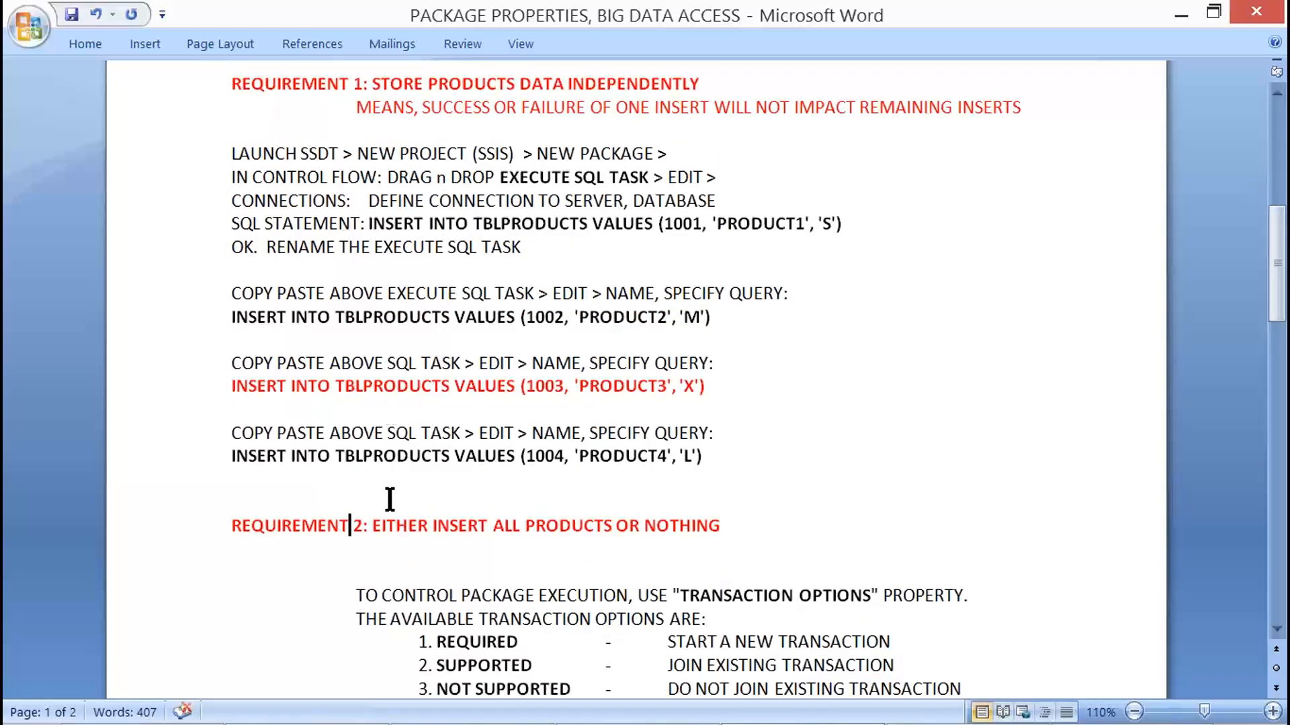
drag(371, 528, 718, 527)
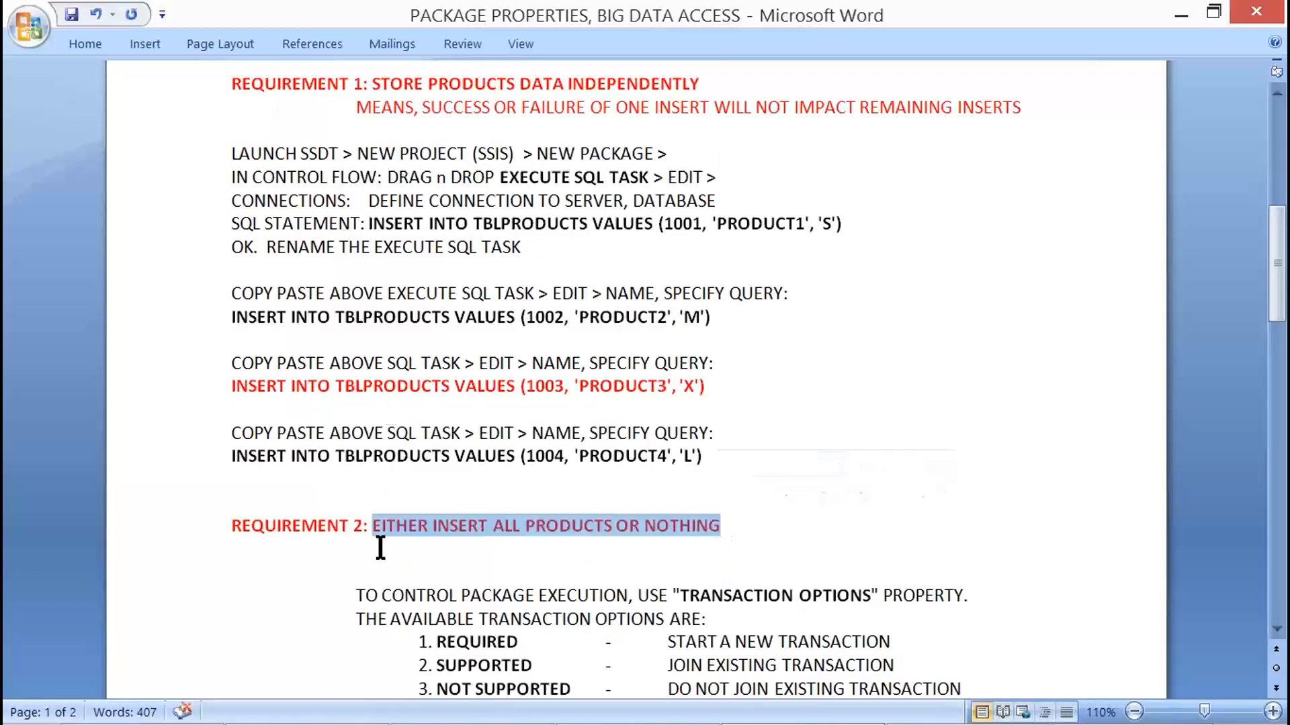
Remove the indentation before the "MEANS, SUCCESS OR FAILURE OF ONE INSERT" line under Requirement 1.
click(294, 548)
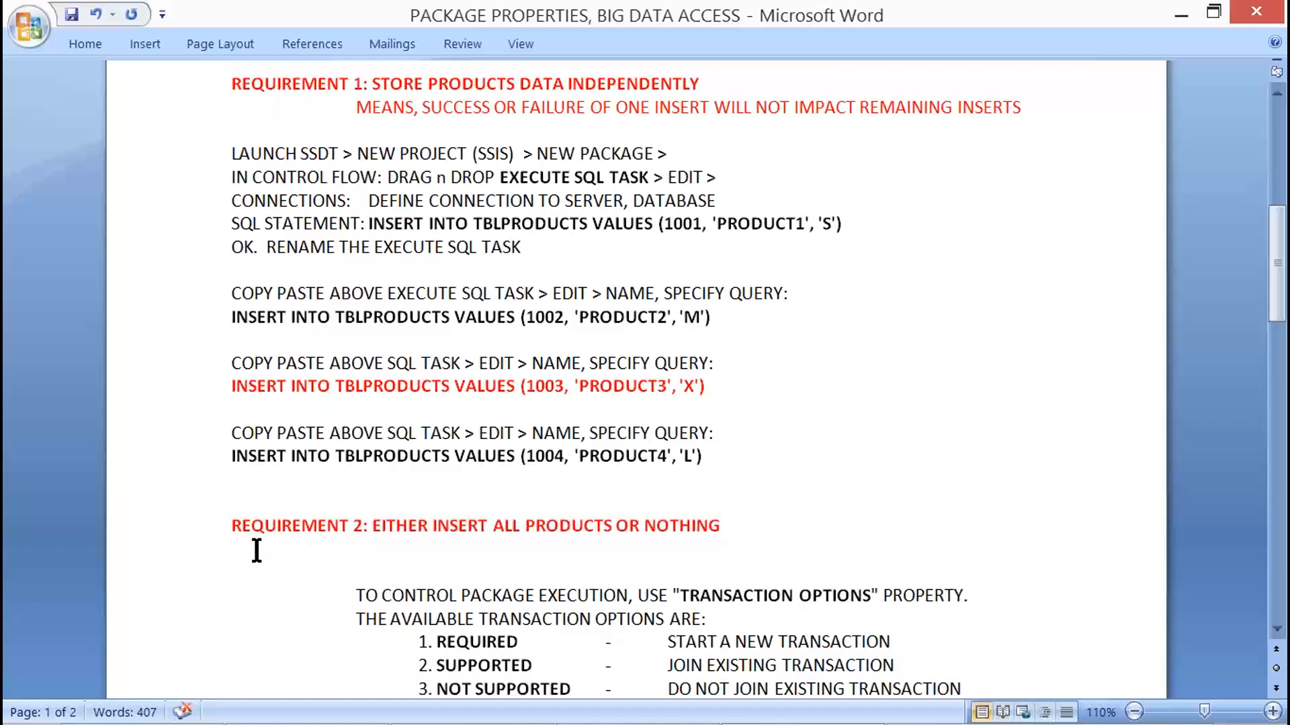
click(275, 106)
key(BackSpace)
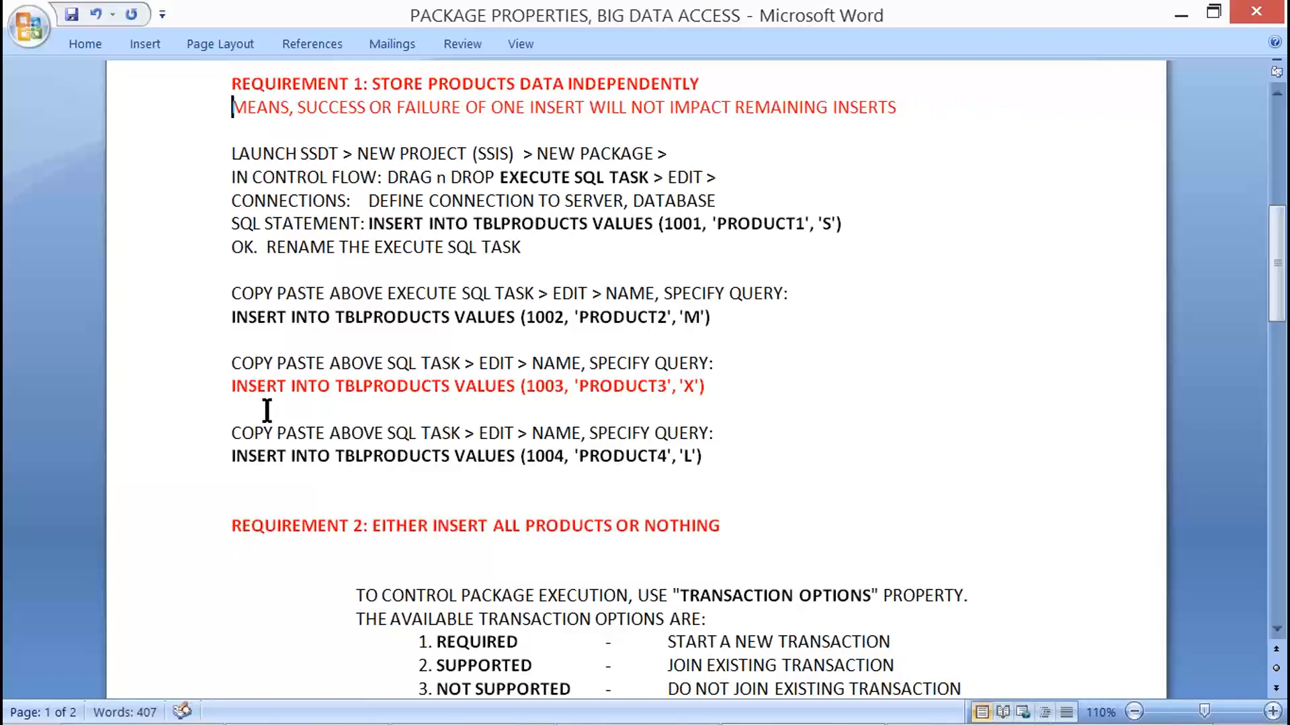
Remove the blank space and indentation before "TO CONTROL PACKAGE EXECUTION" so it sits directly under the Requirement 2 heading.
click(242, 556)
key(Delete)
key(Delete)
key(Delete)
key(Delete)
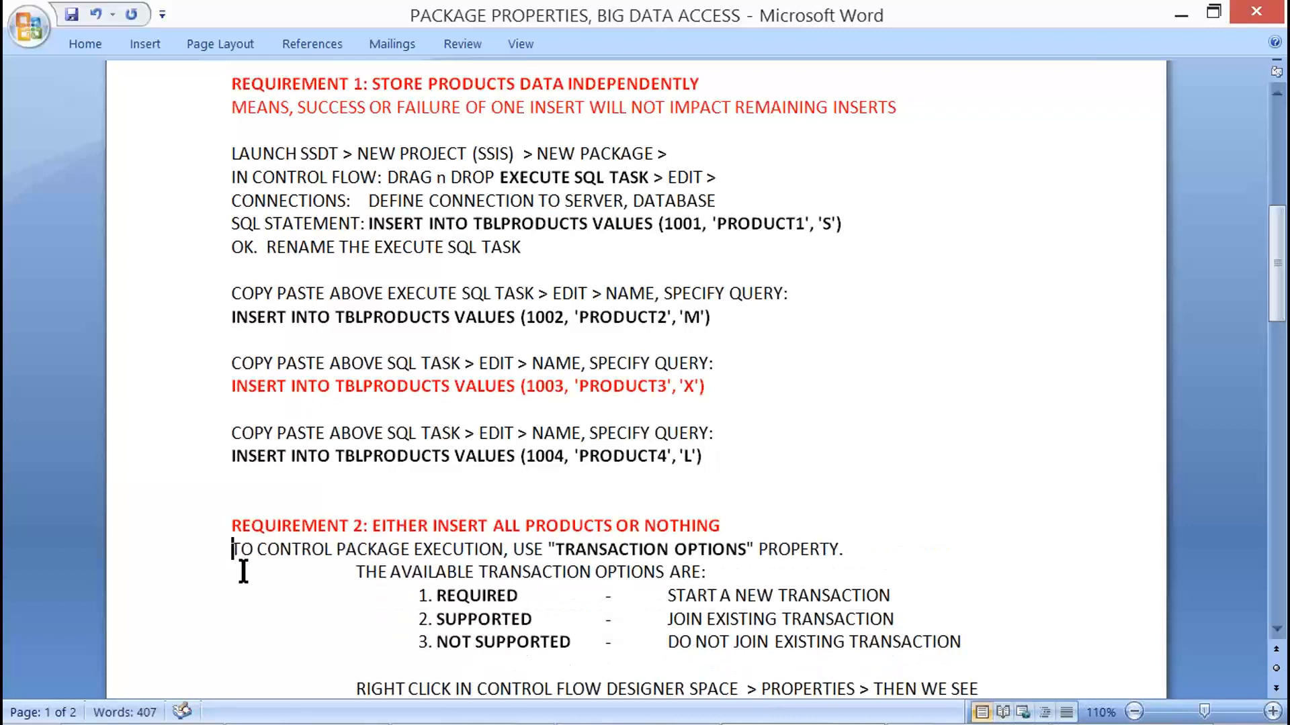
Remove the indentation before "THE AVAILABLE TRANSACTION OPTIONS ARE:", keeping the line's first letter.
click(248, 570)
key(Delete)
key(Delete)
key(Delete)
key(Delete)
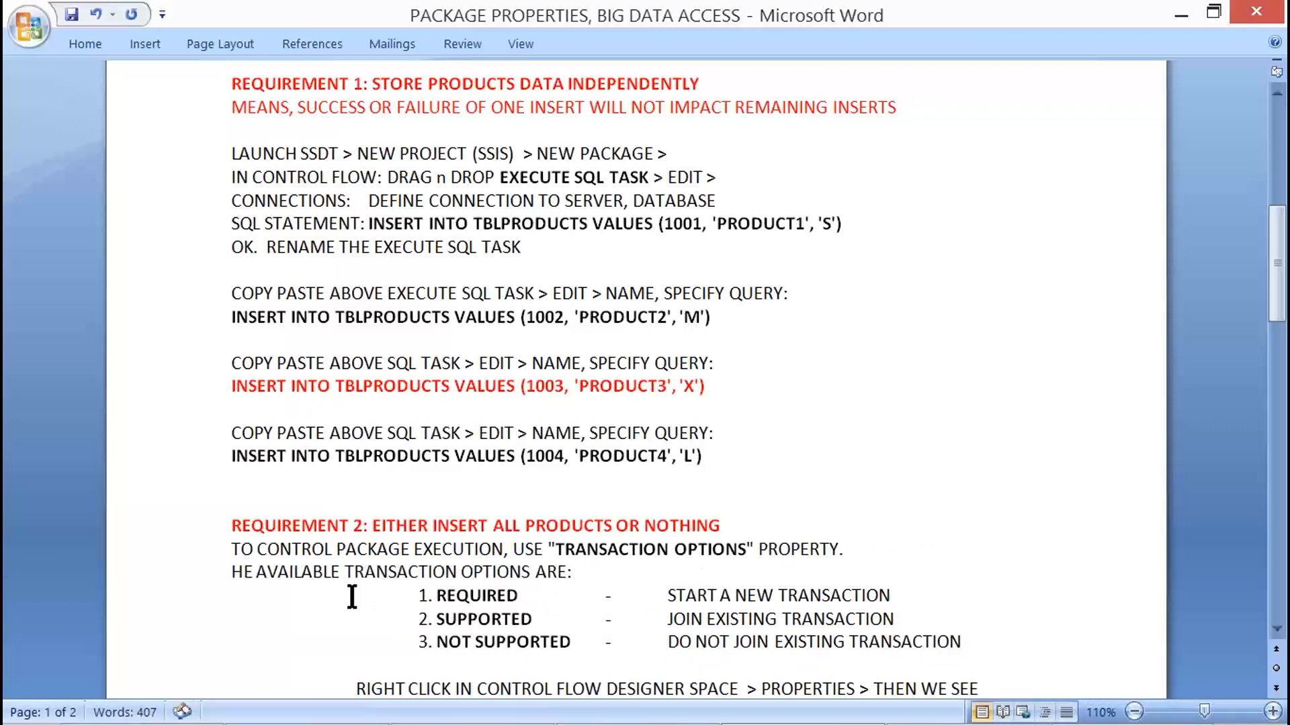
key(ctrl+z)
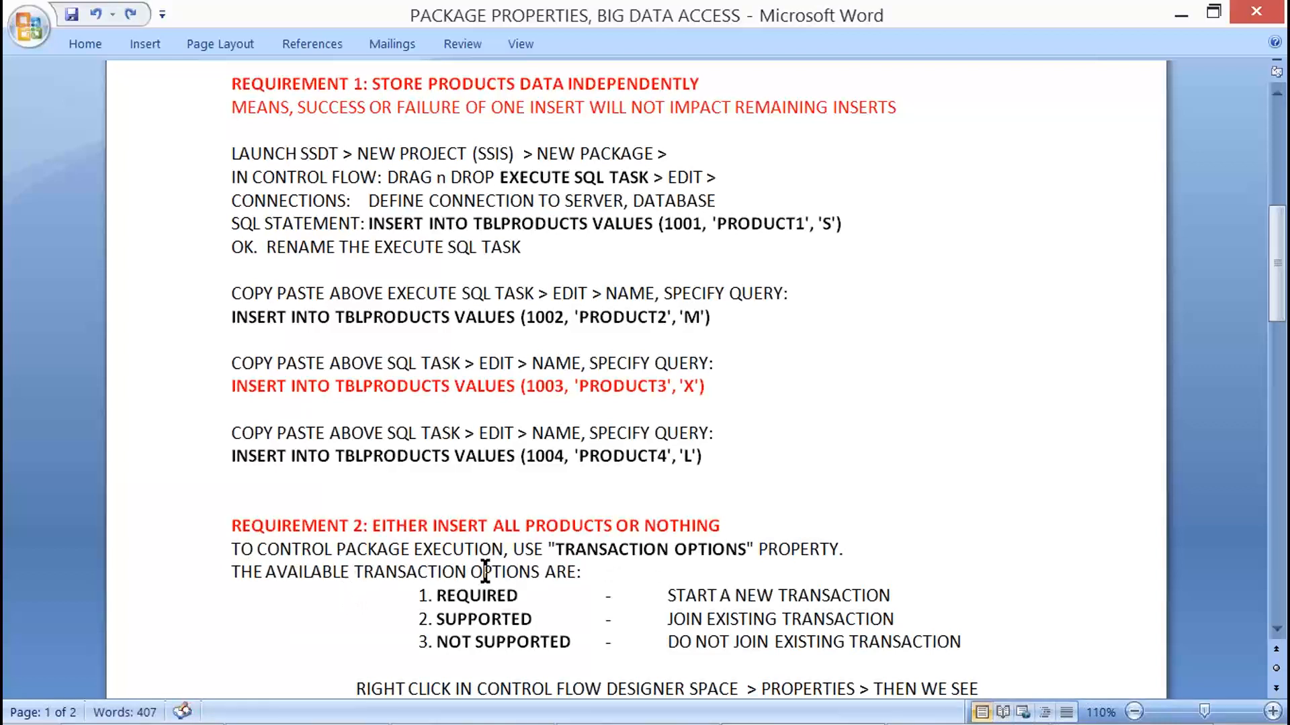
Reduce the indentation of the REQUIRED, SUPPORTED and NOT SUPPORTED lines by two tab stops each.
drag(559, 550, 726, 553)
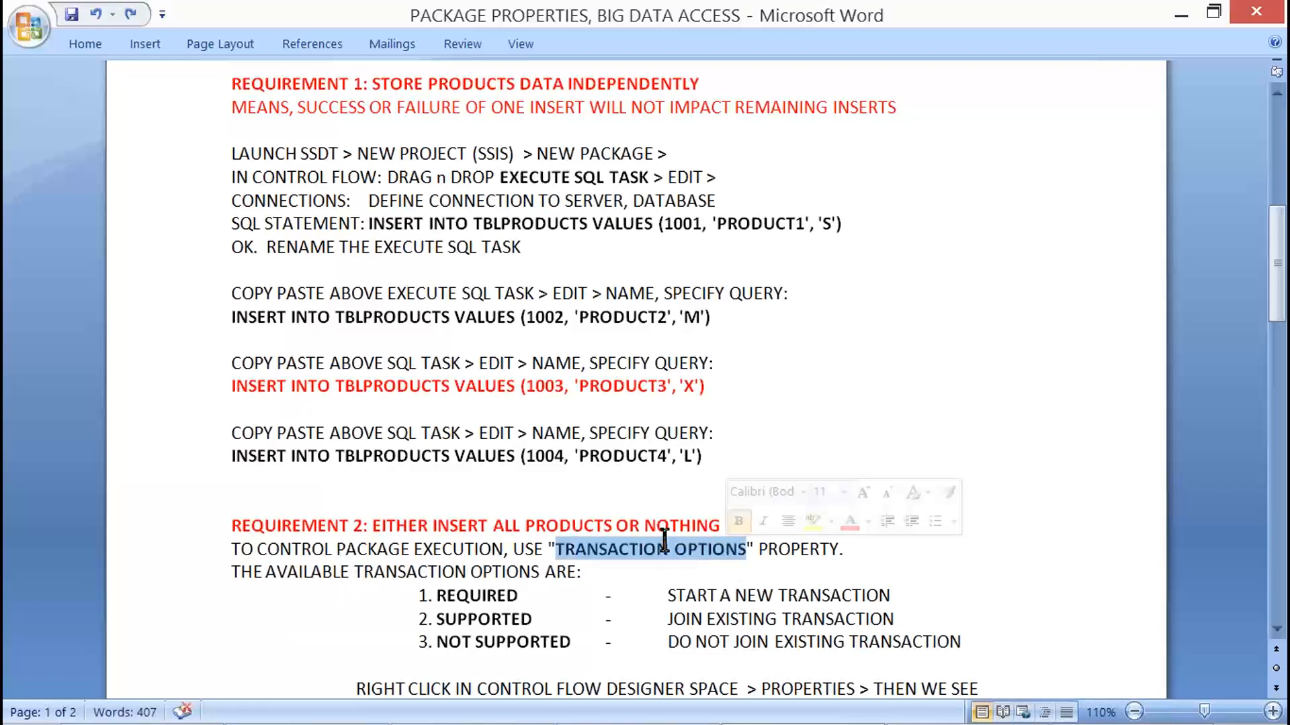
scroll(501, 477, down, 1)
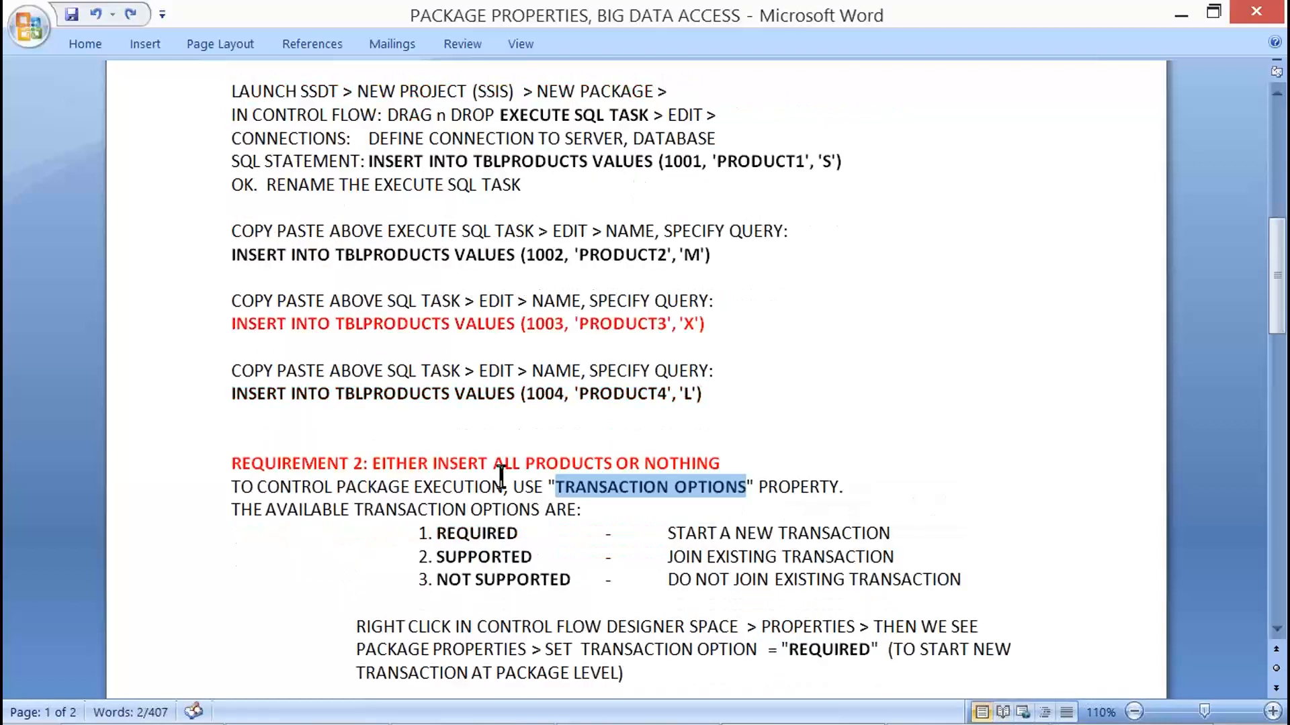
click(341, 534)
key(BackSpace)
key(BackSpace)
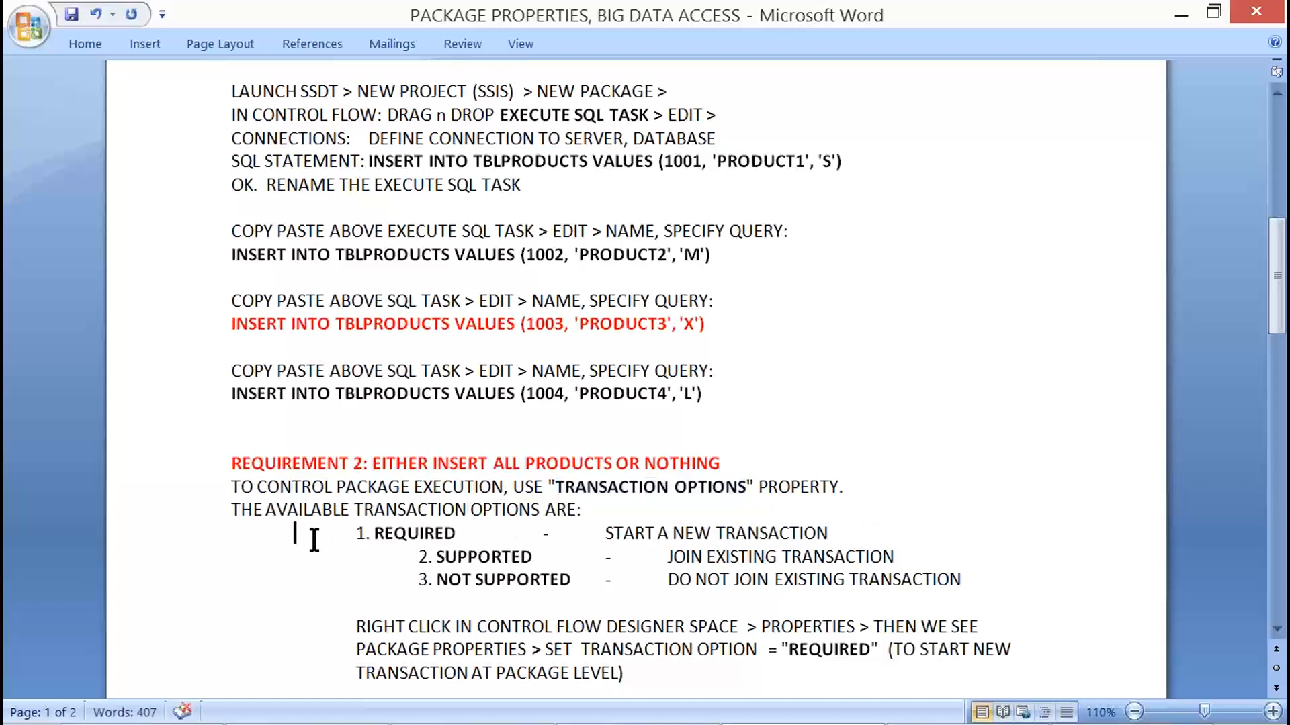
click(300, 554)
key(Delete)
key(Delete)
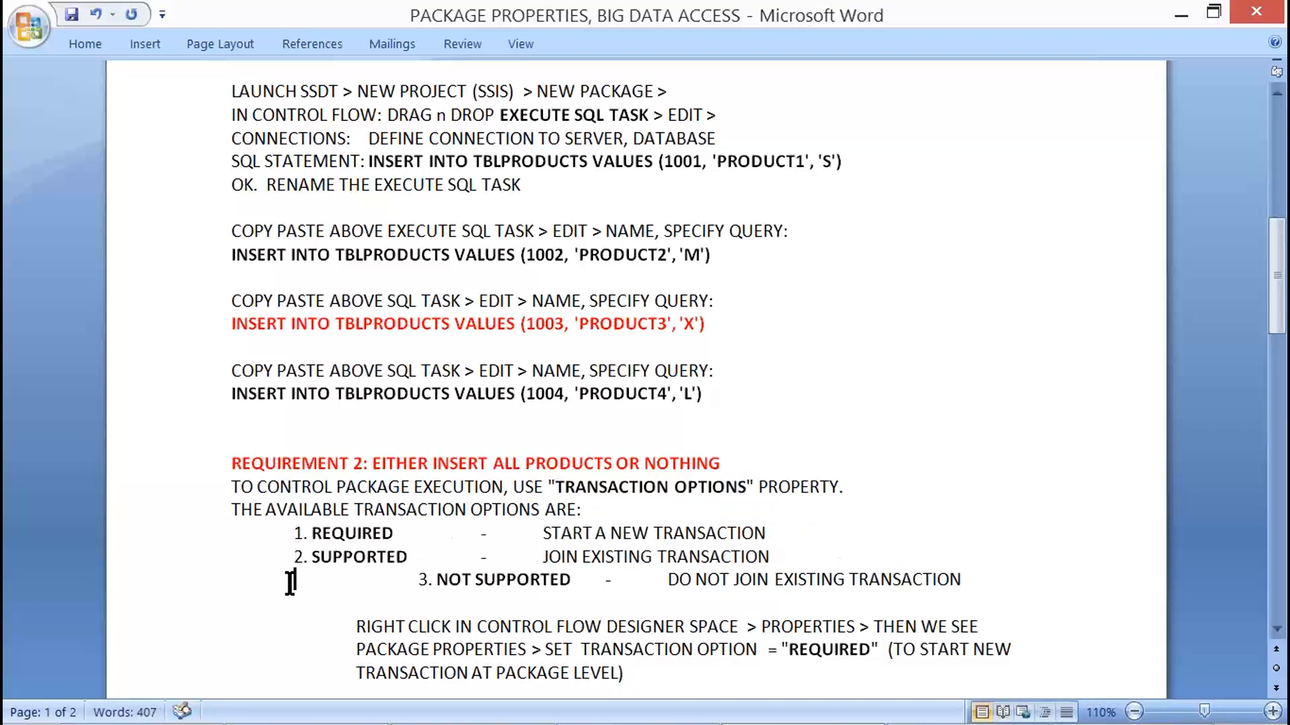
click(287, 582)
key(Delete)
key(Delete)
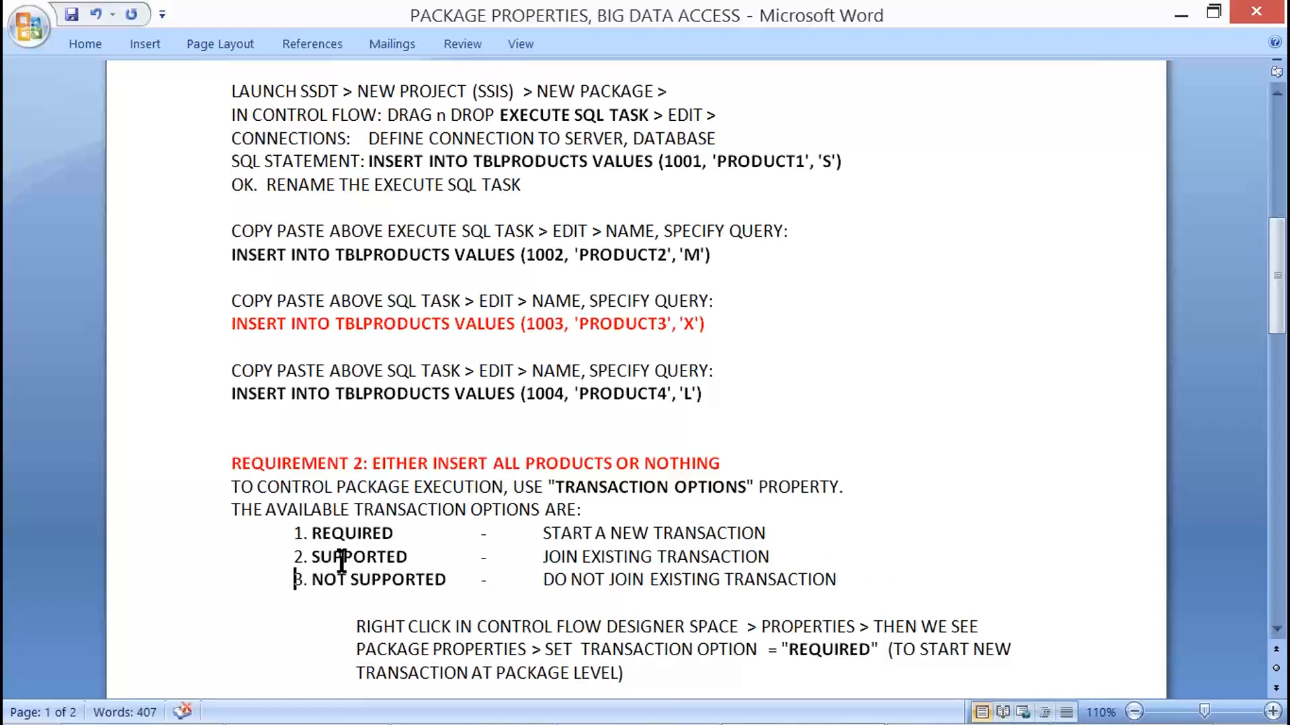
Highlight the names and descriptions in the list of three transaction options one after another to review them.
double_click(353, 533)
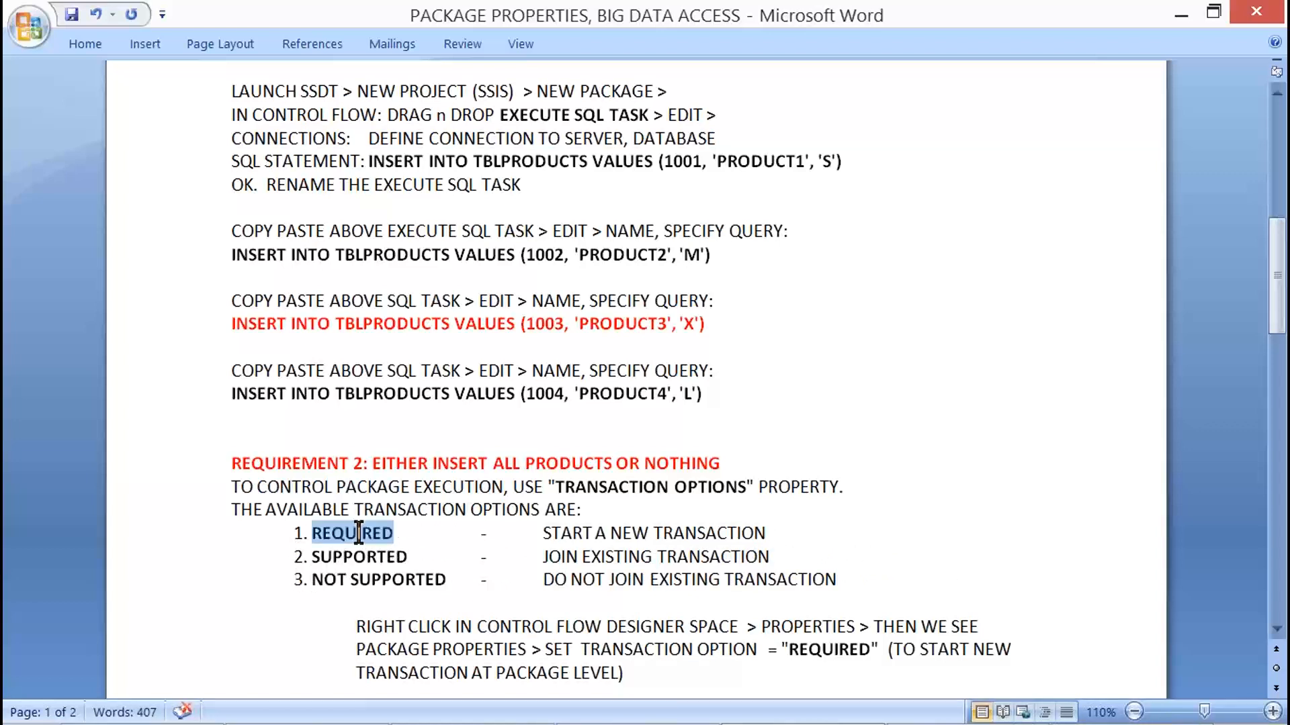
drag(536, 533, 725, 546)
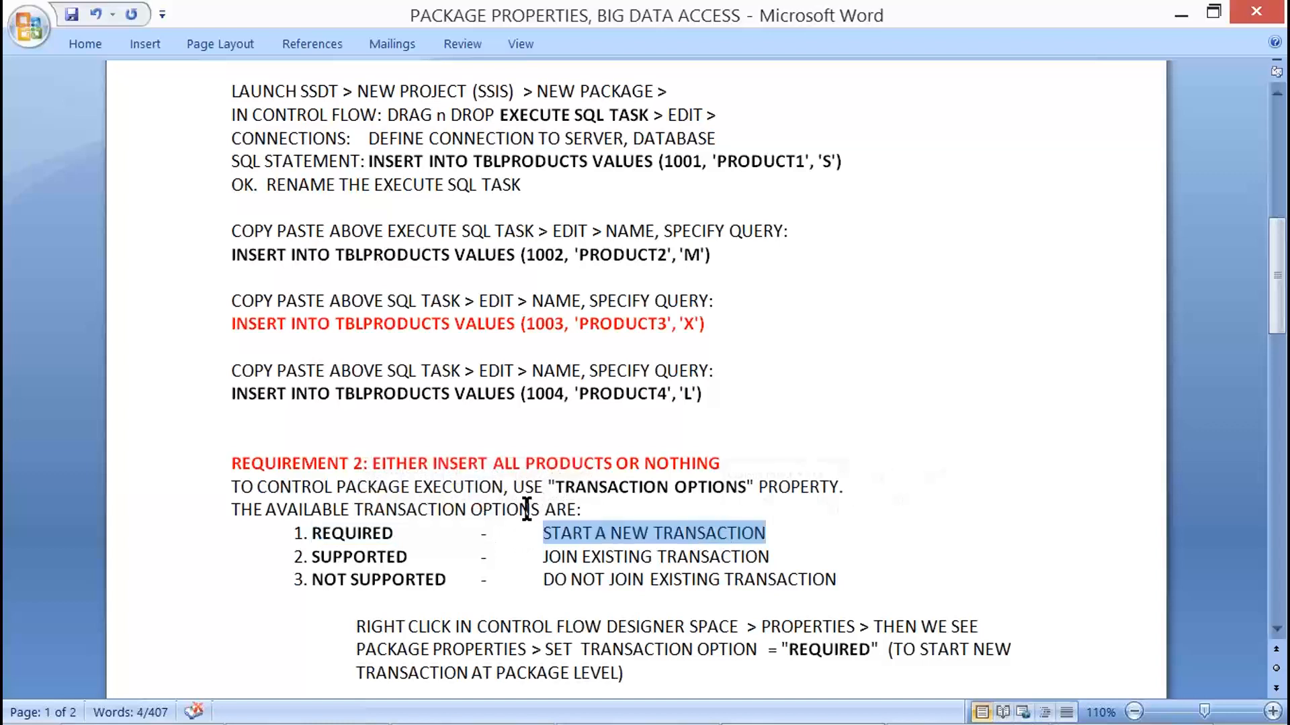
double_click(371, 556)
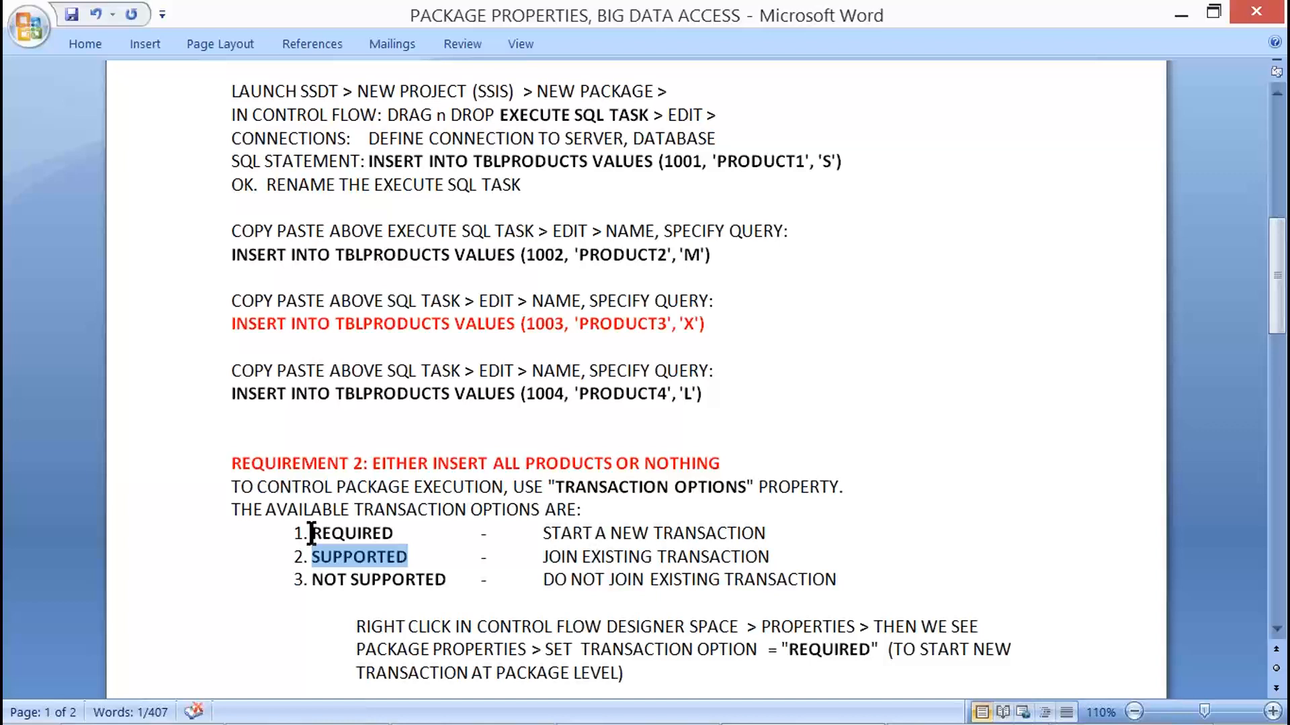
click(260, 535)
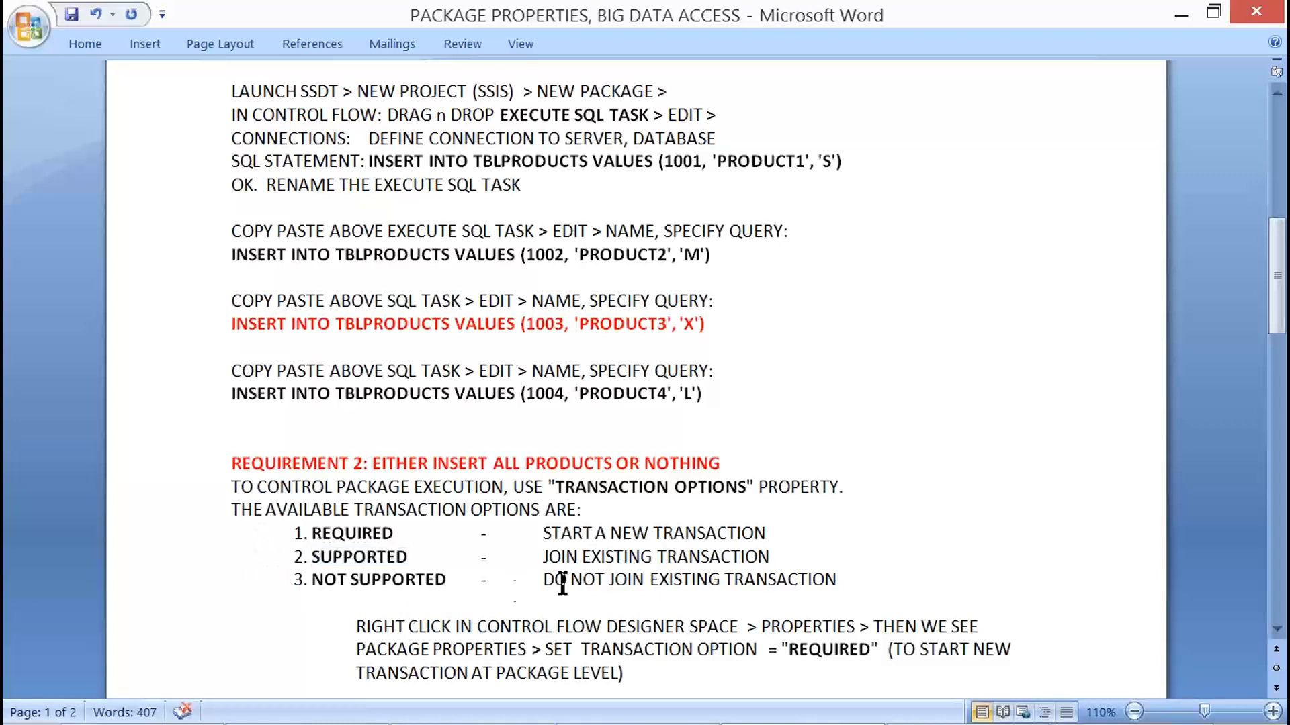
drag(544, 582, 786, 588)
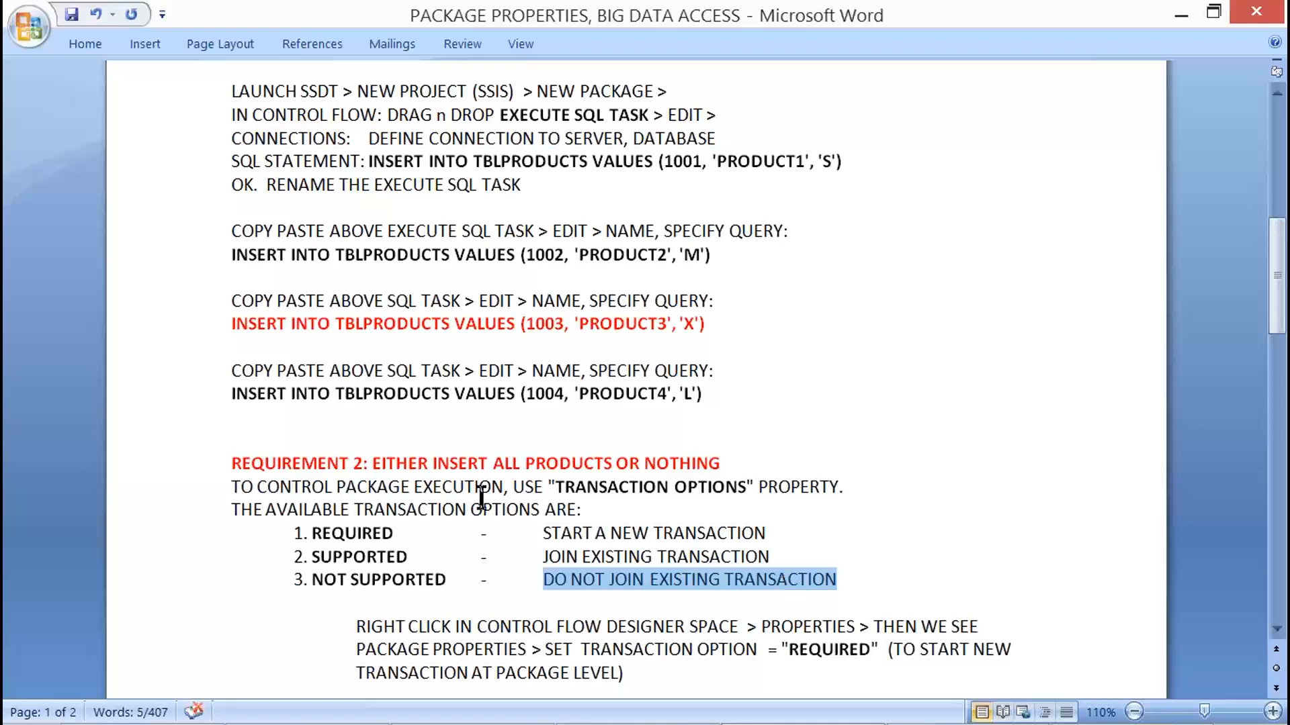
Remove the indentation before the "RIGHT CLICK IN CONTROL FLOW DESIGNER SPACE" line below the transaction options.
scroll(288, 530, down, 2)
click(232, 499)
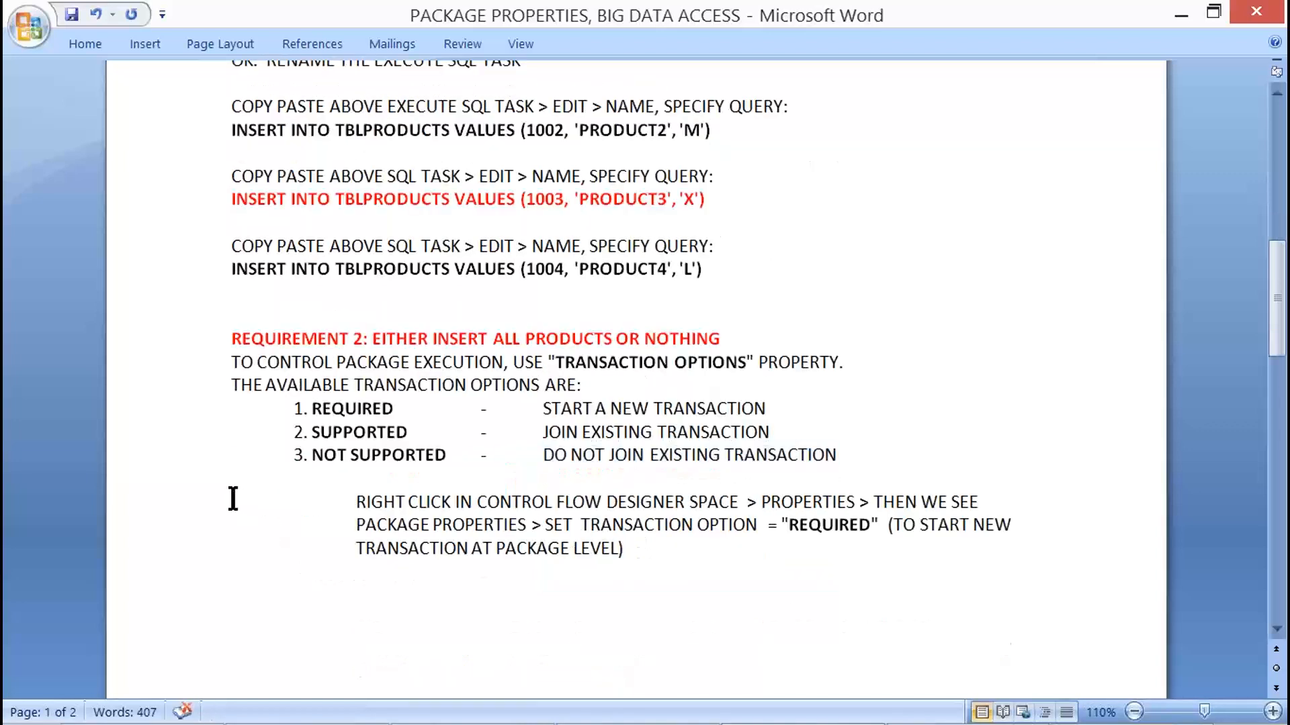
key(BackSpace)
key(BackSpace)
Join the "PACKAGE PROPERTIES > SET TRANSACTION OPTION" line onto "THEN WE SEE", keeping the word PACKAGE complete.
click(230, 525)
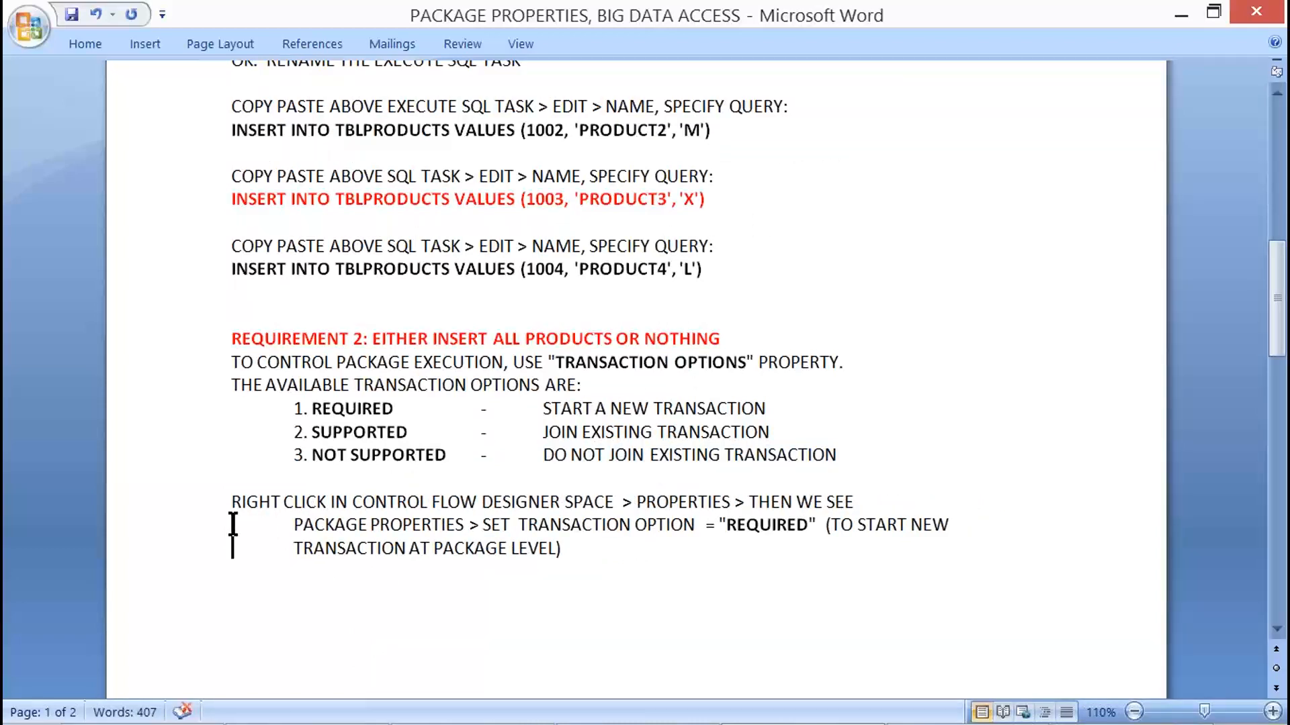
key(Delete)
key(BackSpace)
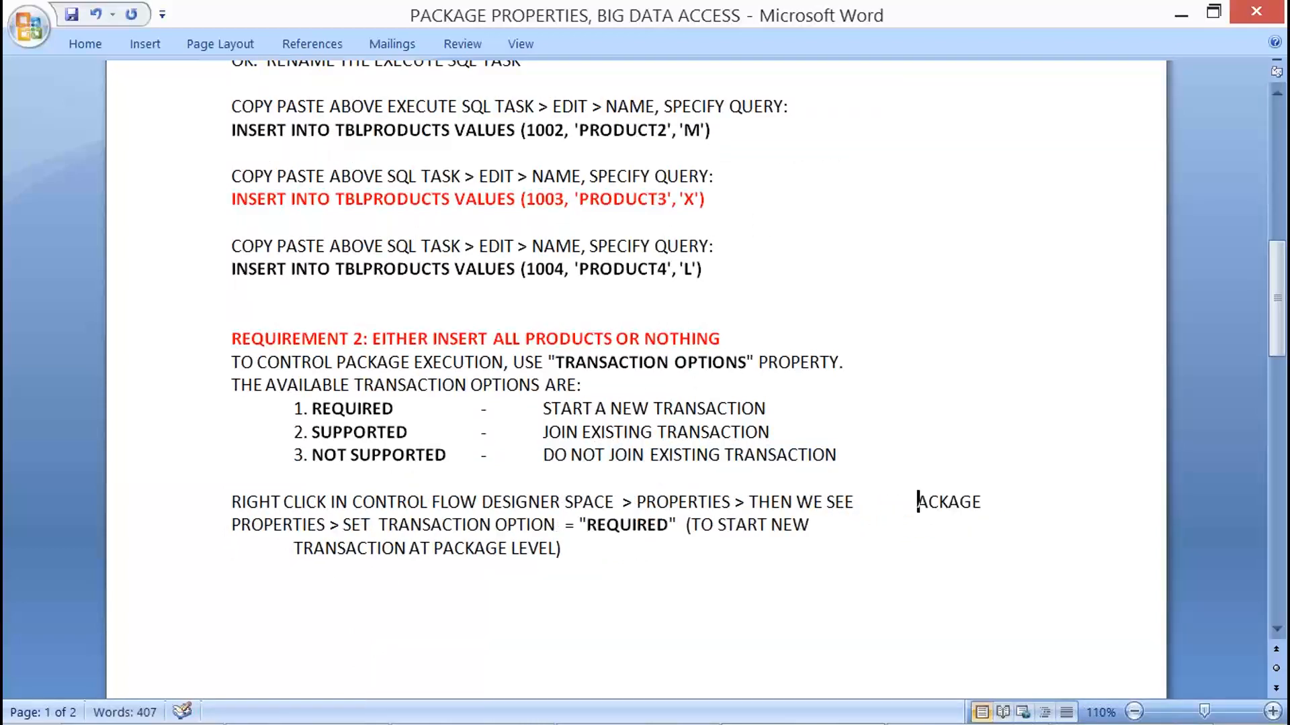
key(Return)
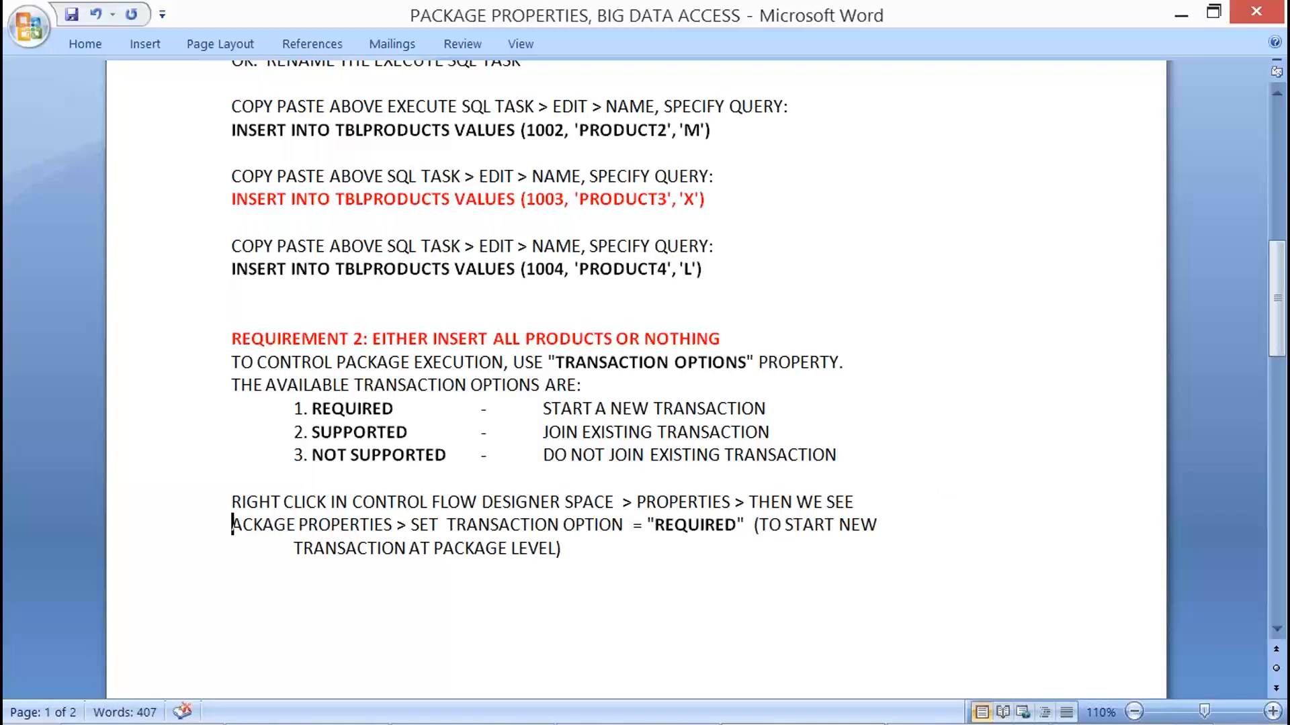
key(BackSpace)
text(P)
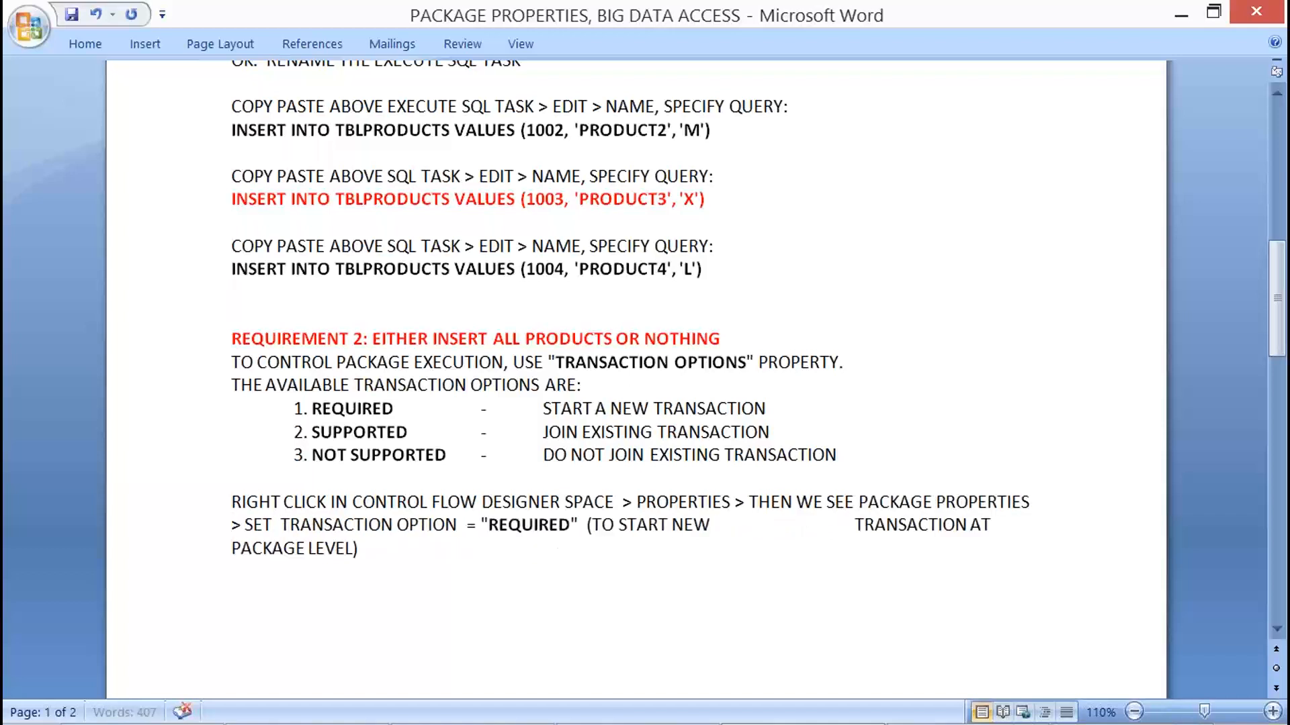
Replace the ">" before "SET TRANSACTION OPTION" with a period after "PACKAGE PROPERTIES".
click(240, 523)
key(BackSpace)
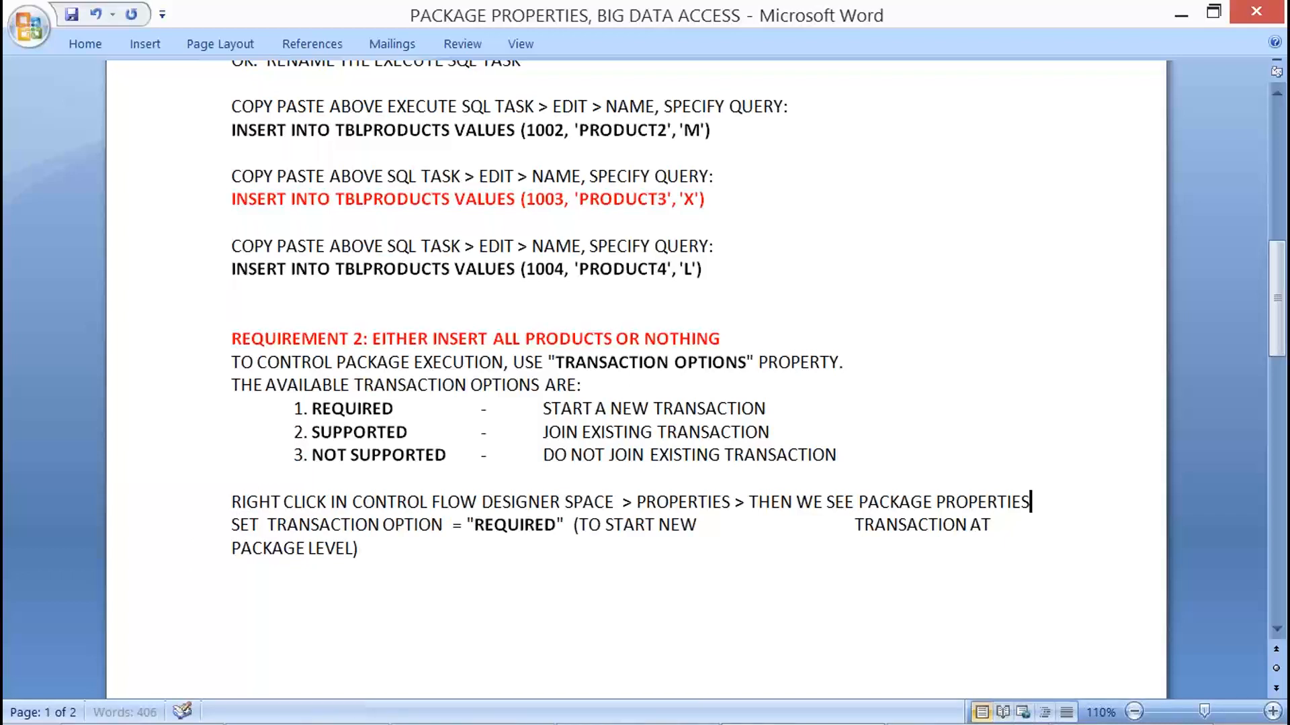
text(.)
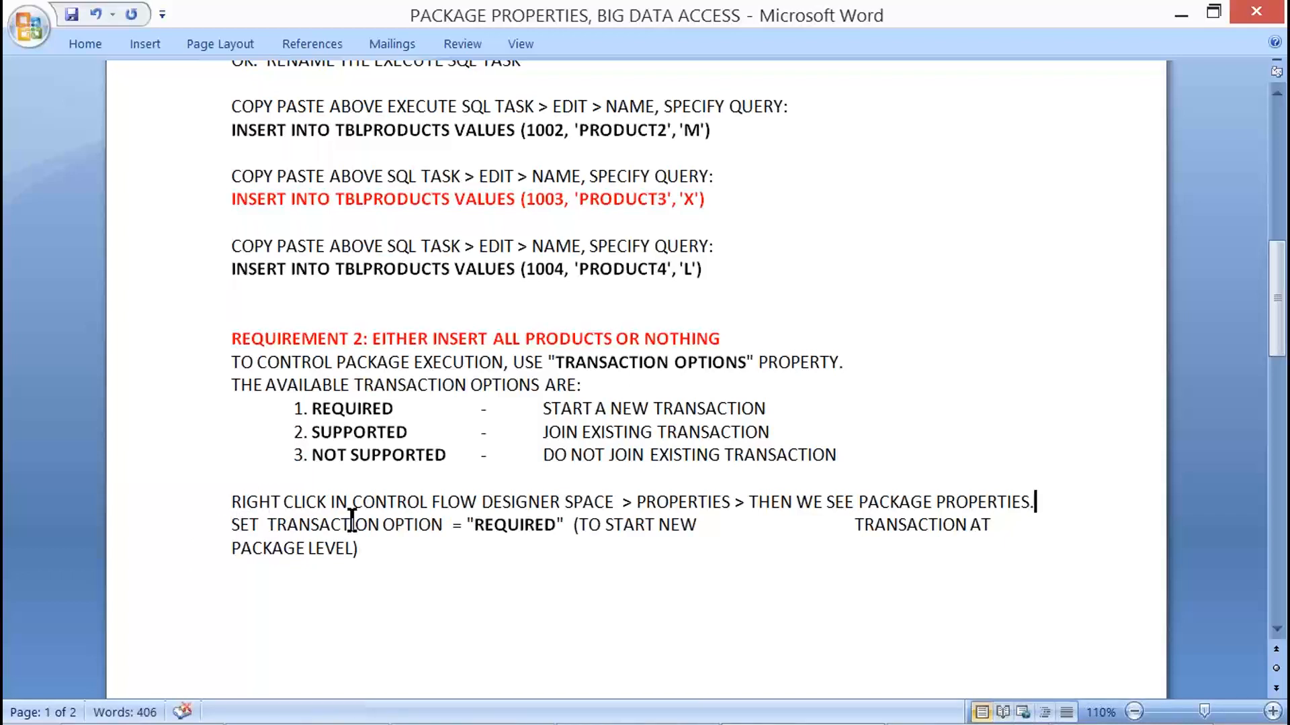
Delete the wide gap between "TO START NEW" and "TRANSACTION AT PACKAGE LEVEL".
click(707, 528)
key(Delete)
key(Delete)
key(Delete)
key(Delete)
key(Delete)
key(Delete)
key(Delete)
key(Delete)
key(Delete)
key(Delete)
key(Delete)
key(Delete)
key(Delete)
key(Delete)
key(Delete)
key(Delete)
key(Delete)
key(Delete)
key(Delete)
key(Delete)
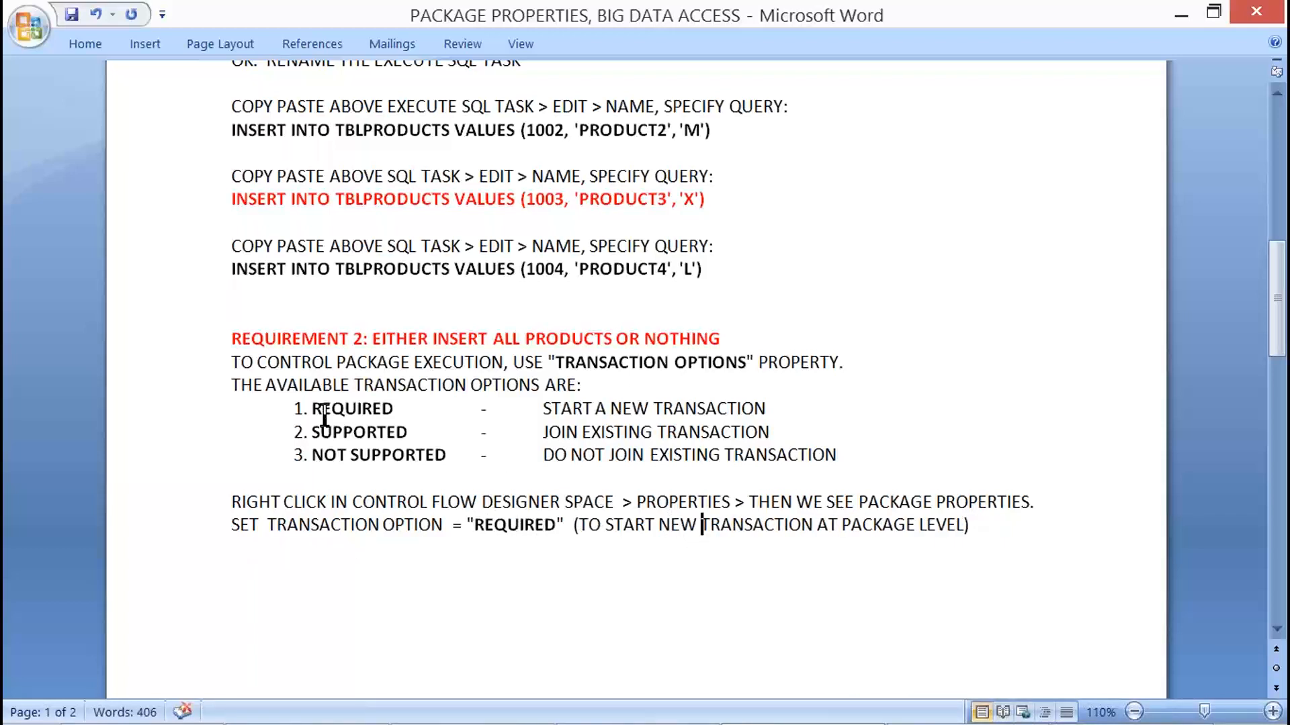
Mark the REQUIRED option in the list with a leading asterisk and save the document.
click(268, 410)
click(246, 411)
text(*)
key(ctrl+s)
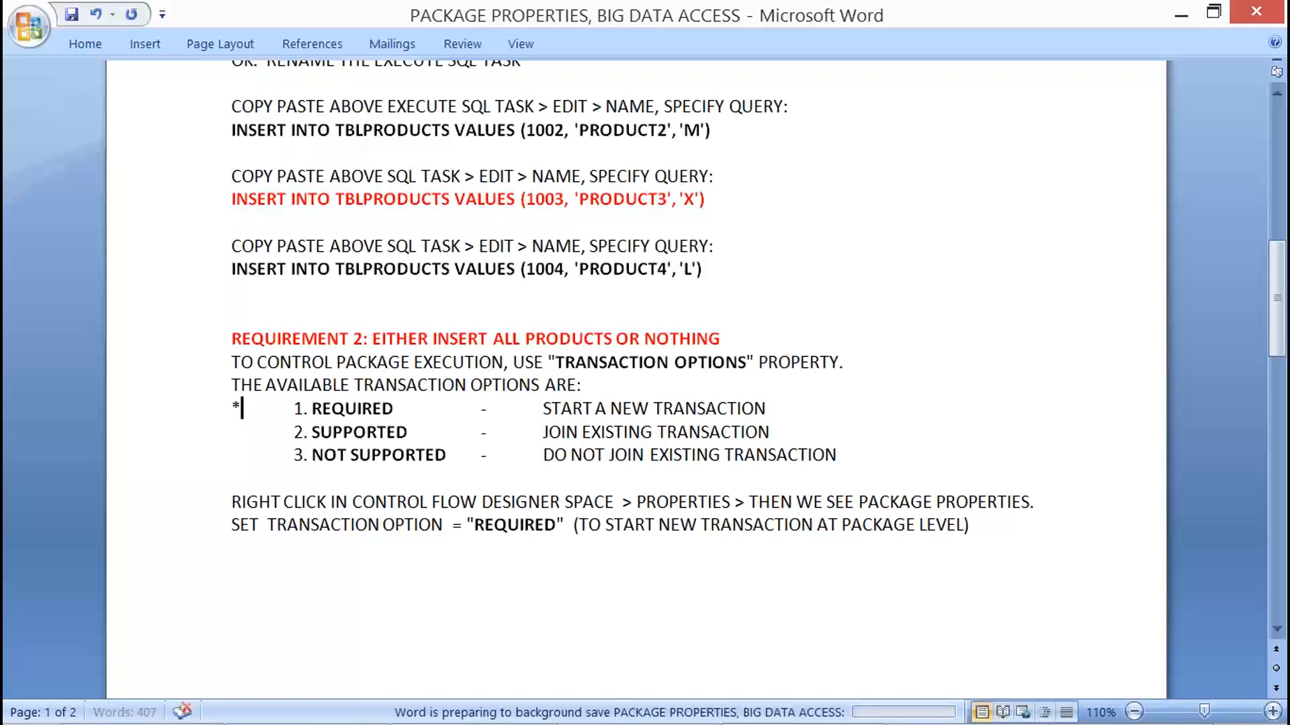
Switch to Visual Studio and select all four INSERT PRODUCT tasks together to check their TransactionOption property.
click(1092, 703)
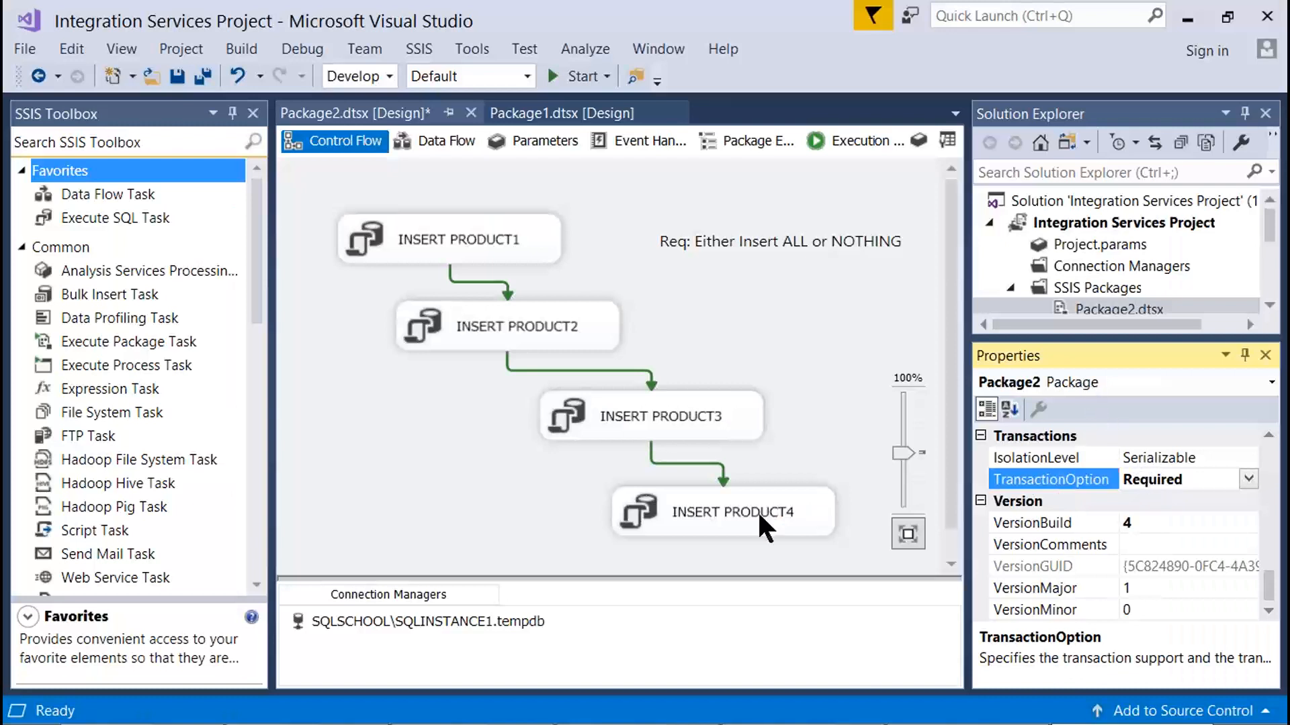
click(756, 517)
ctrl+click(692, 403)
ctrl+click(510, 329)
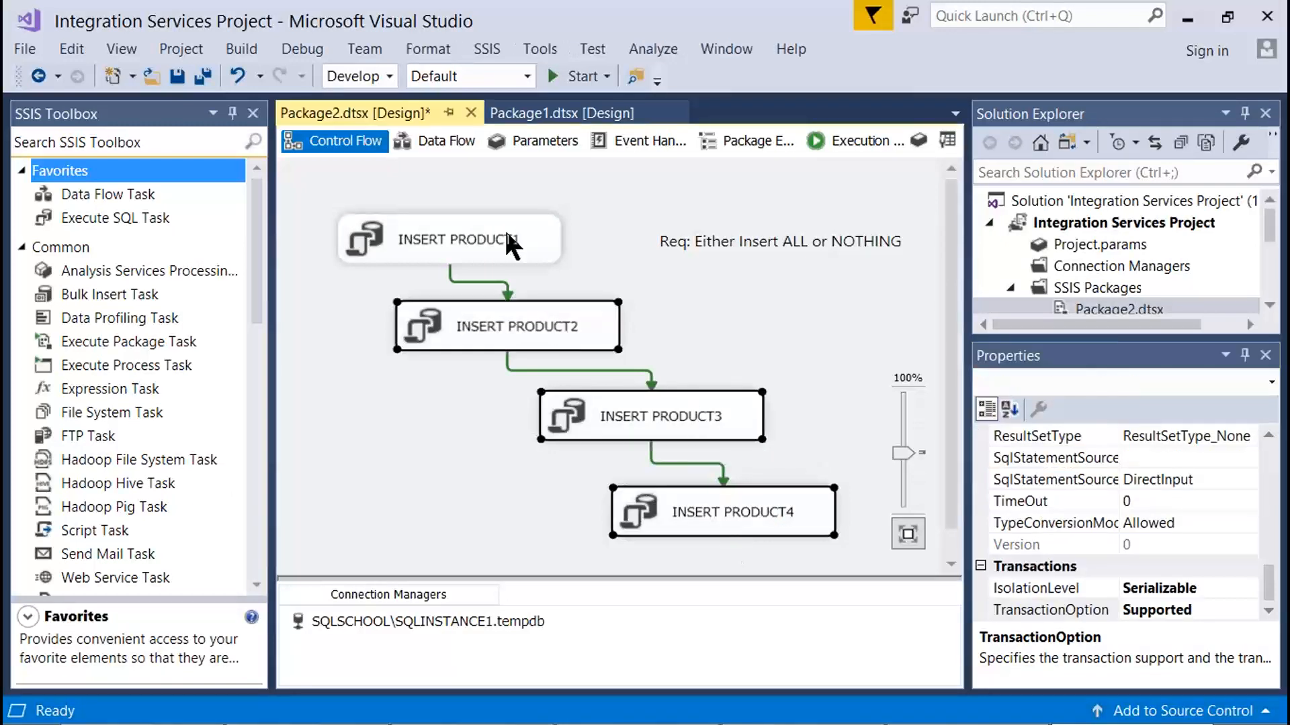
ctrl+click(512, 242)
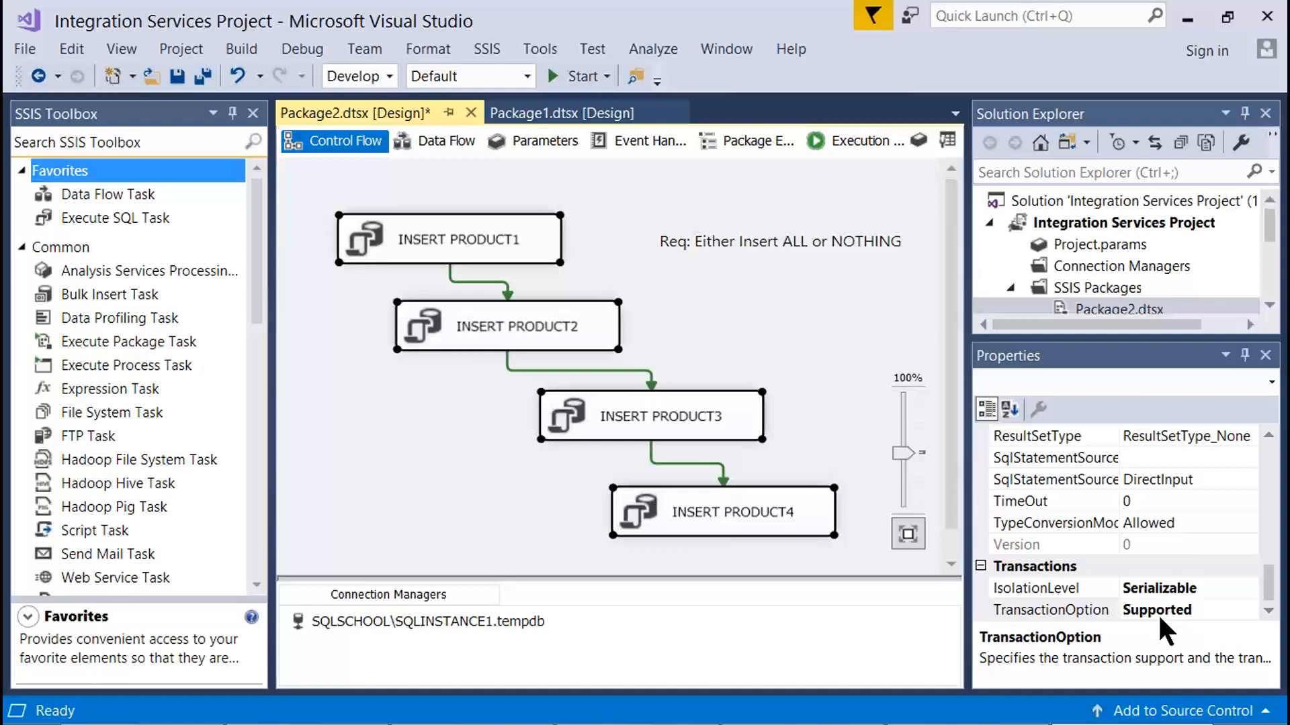
Return to the Word document and delete the "SELECT EACH TASK" instruction about the SUPPORTED option at the start of page 2.
mouse_move(706, 721)
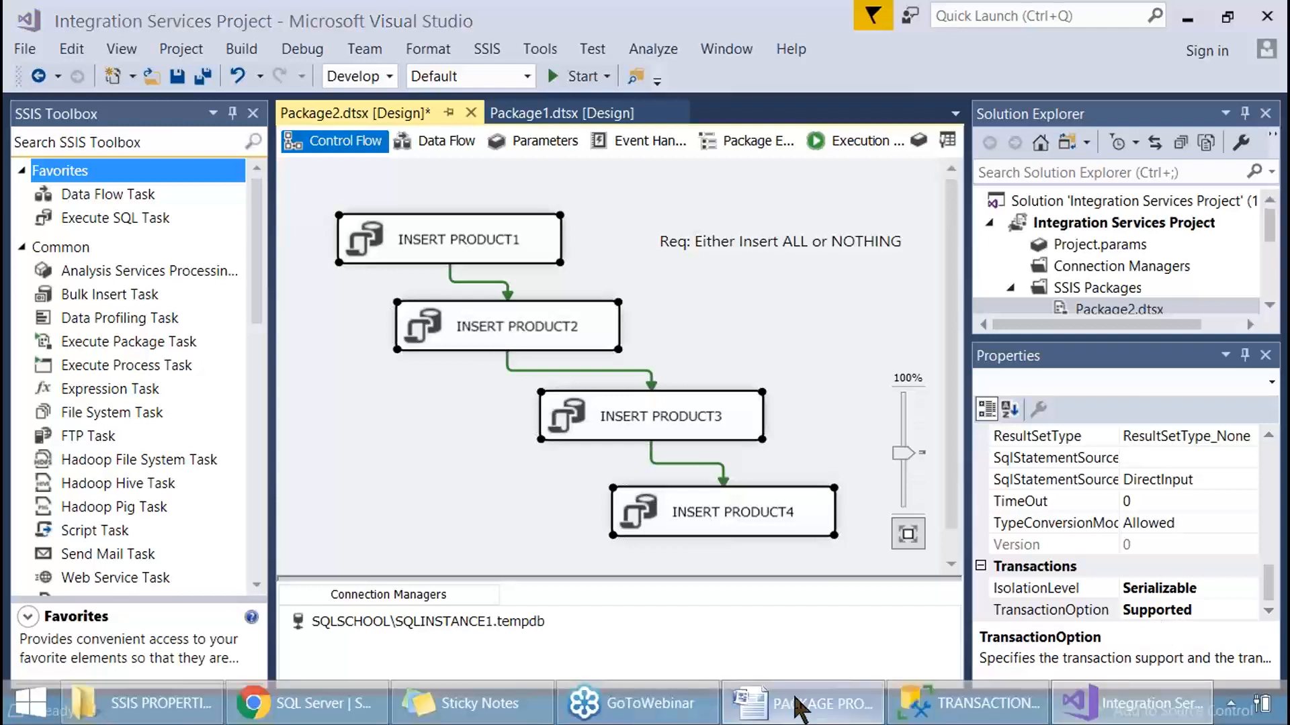
click(799, 705)
scroll(495, 510, down, 4)
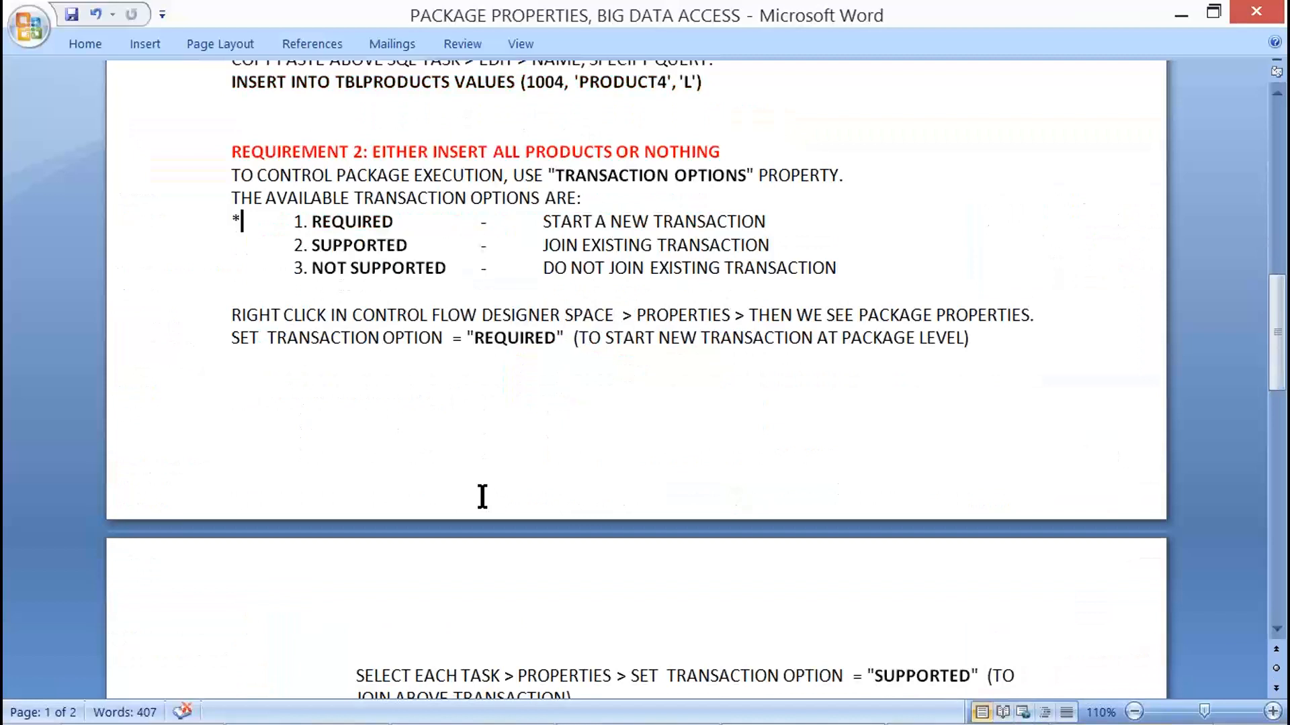
scroll(483, 497, down, 1)
click(276, 606)
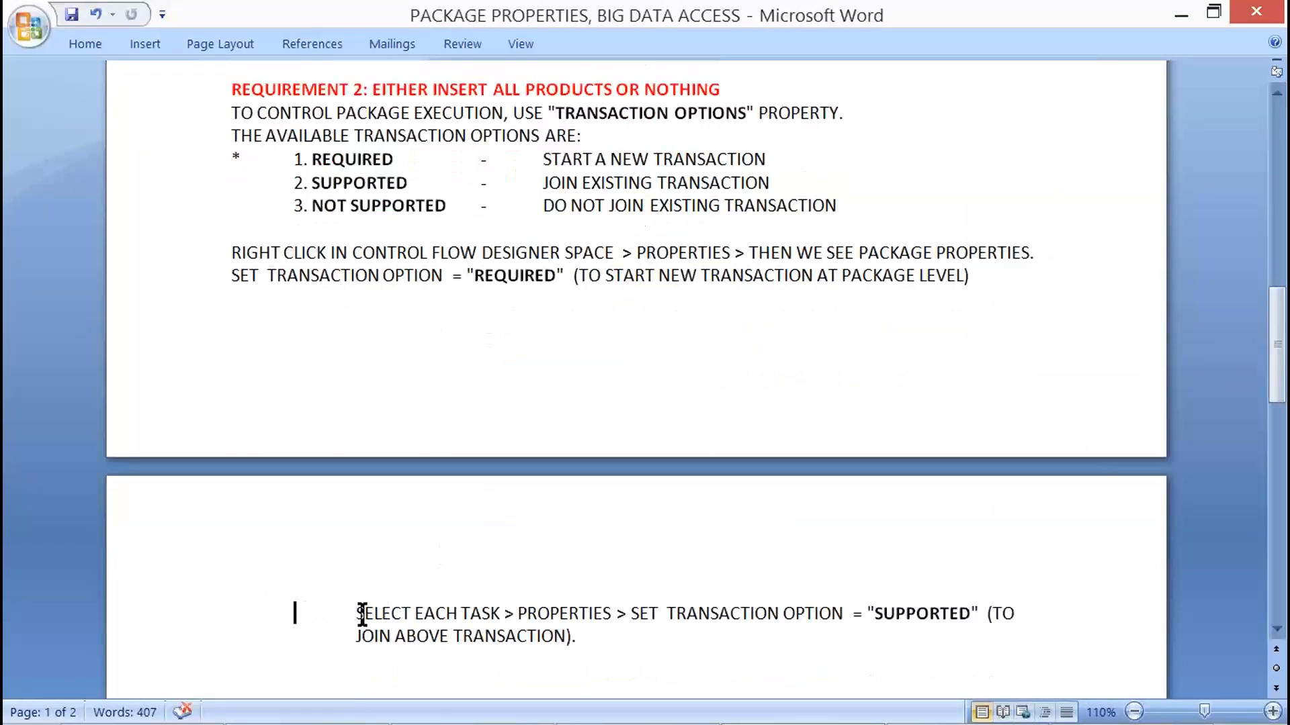
shift+click(613, 638)
key(Delete)
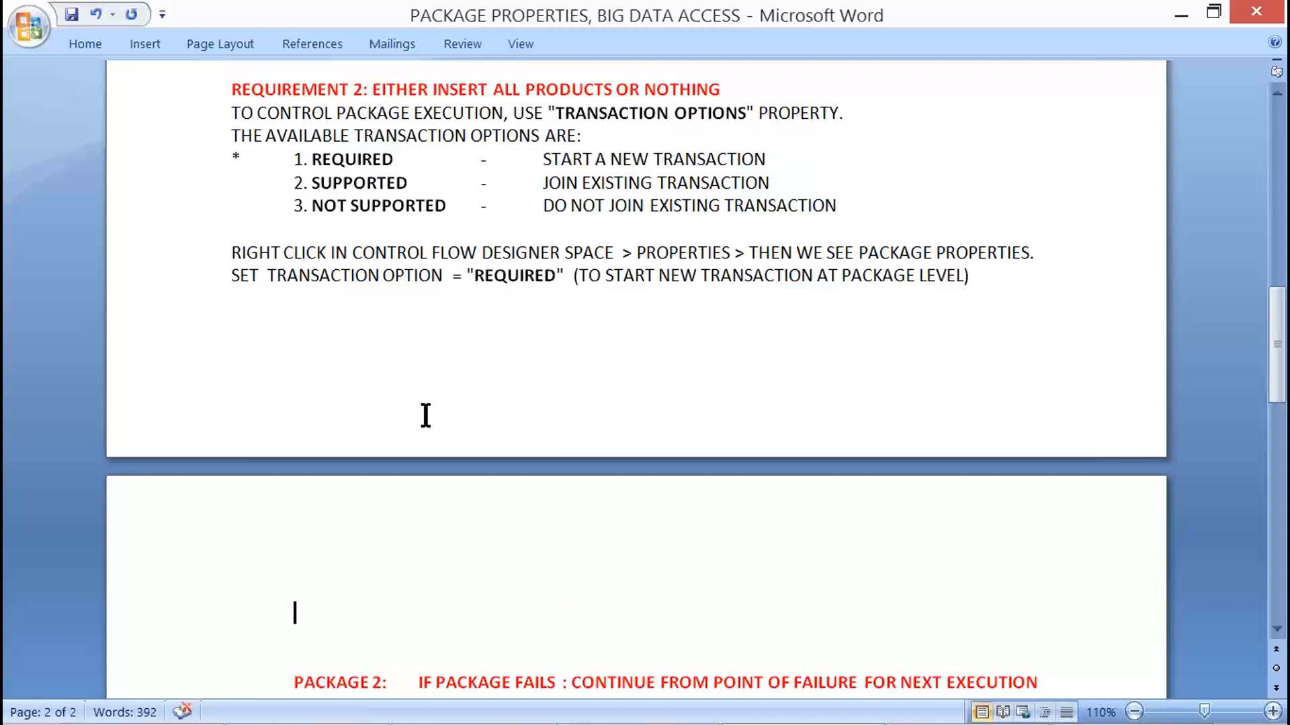
Start a new line below the "SET TRANSACTION OPTION" instruction with the text "WINDOWS RUN: SERVICES.MSC >".
scroll(426, 414, up, 2)
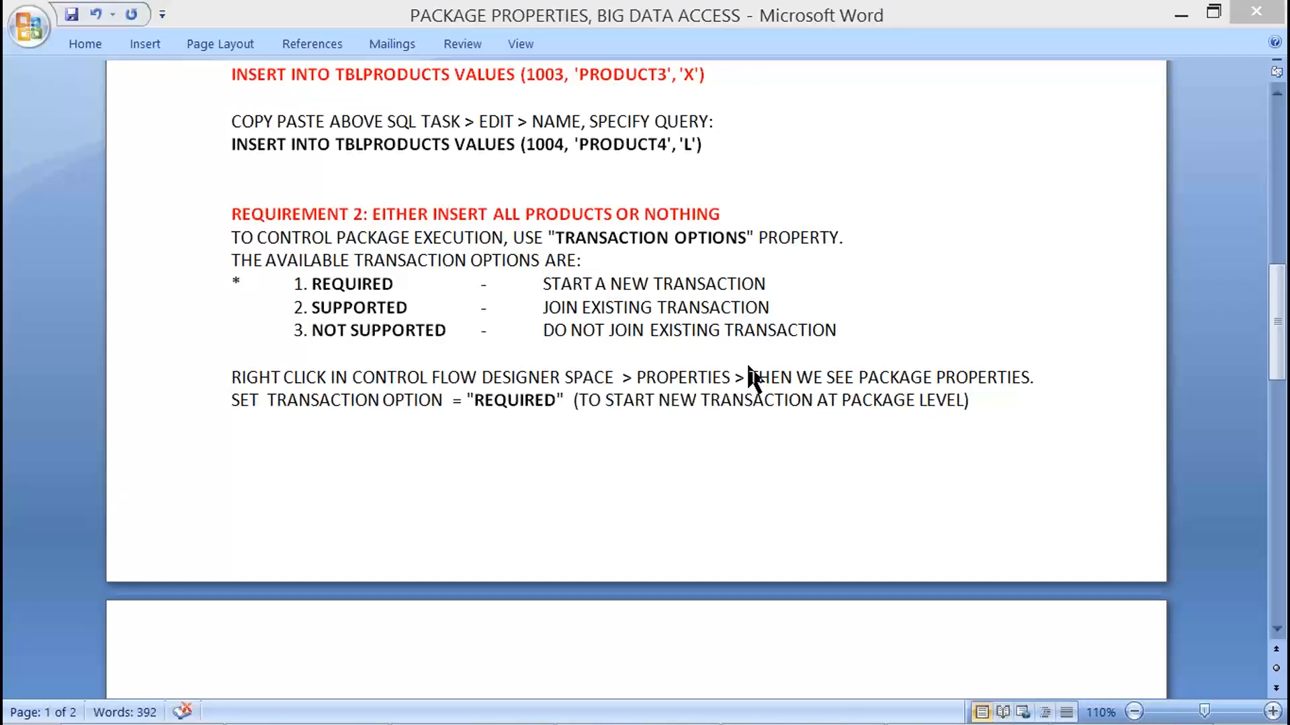
scroll(296, 562, up, 1)
click(280, 492)
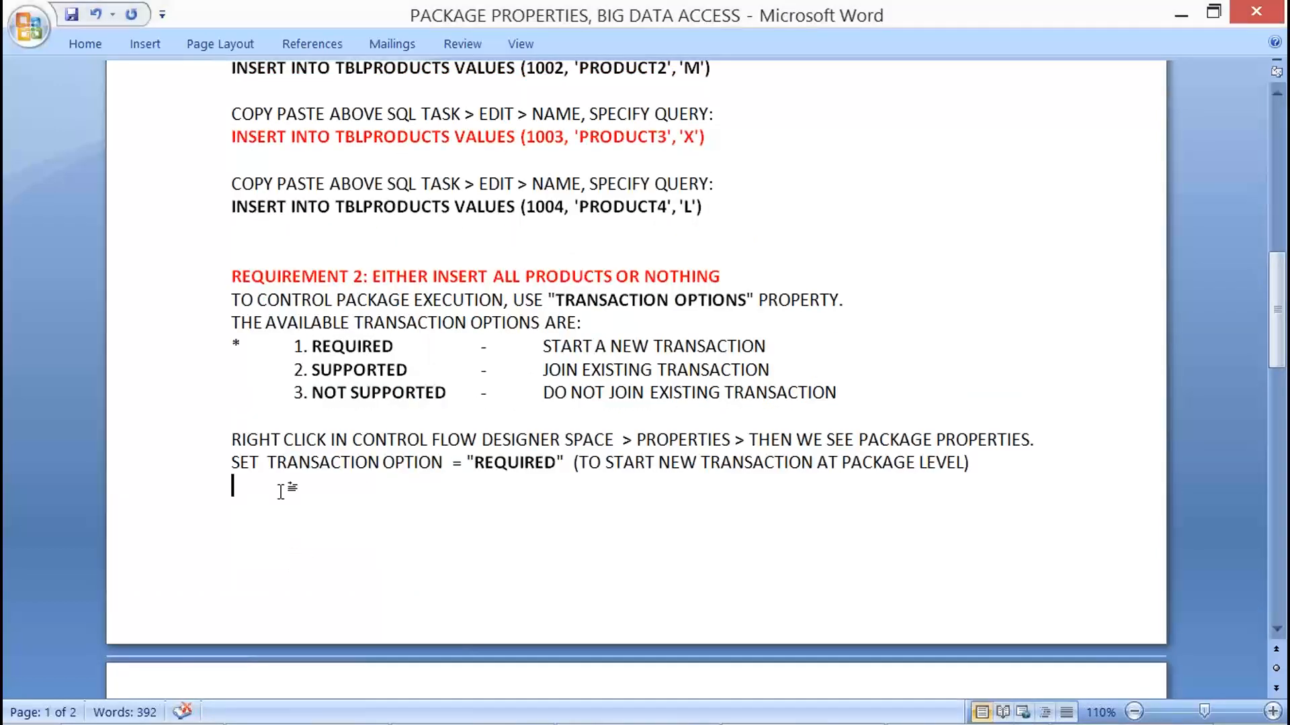
text(RunWINDOWS RU)
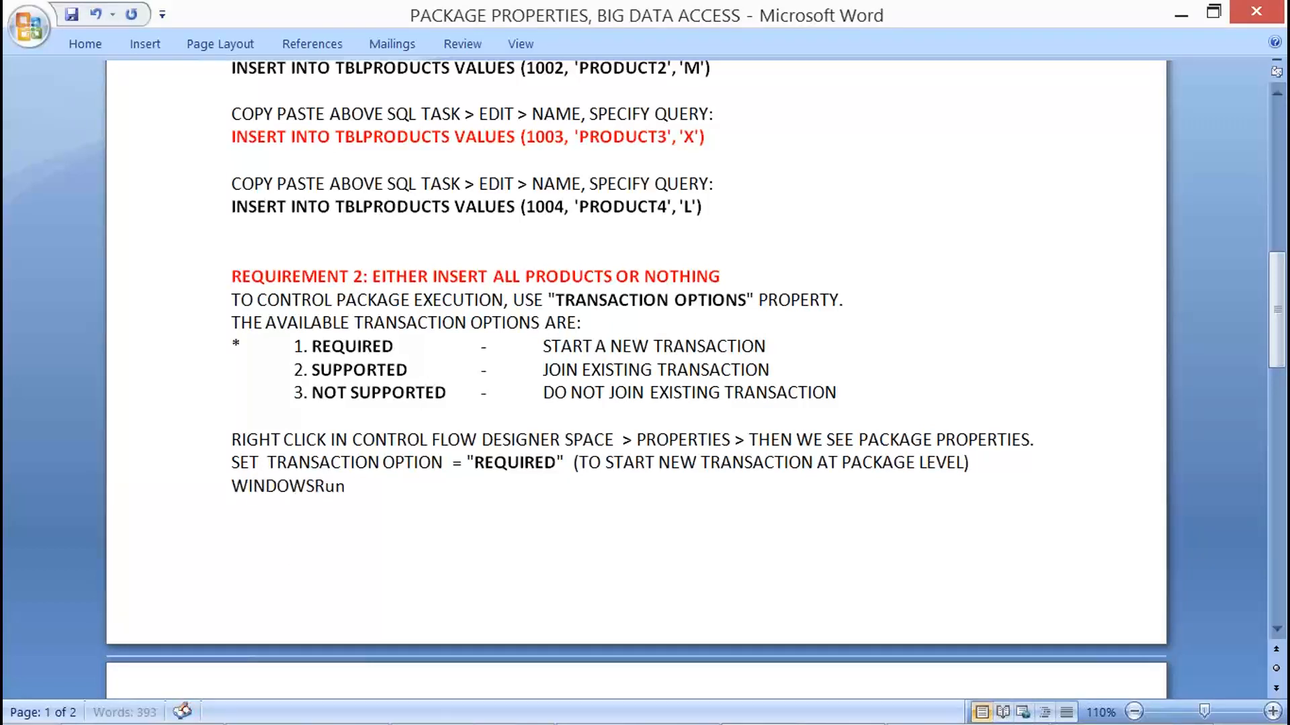
text(N: )
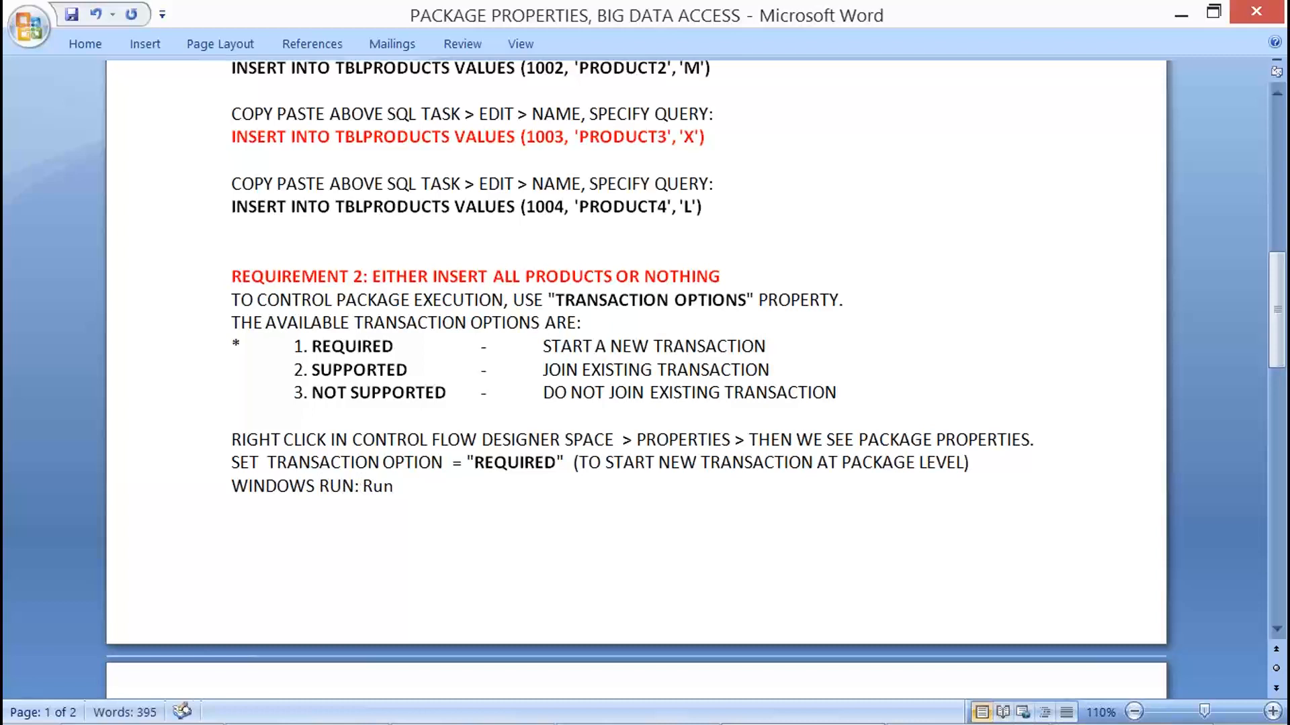
text(SERVIES)
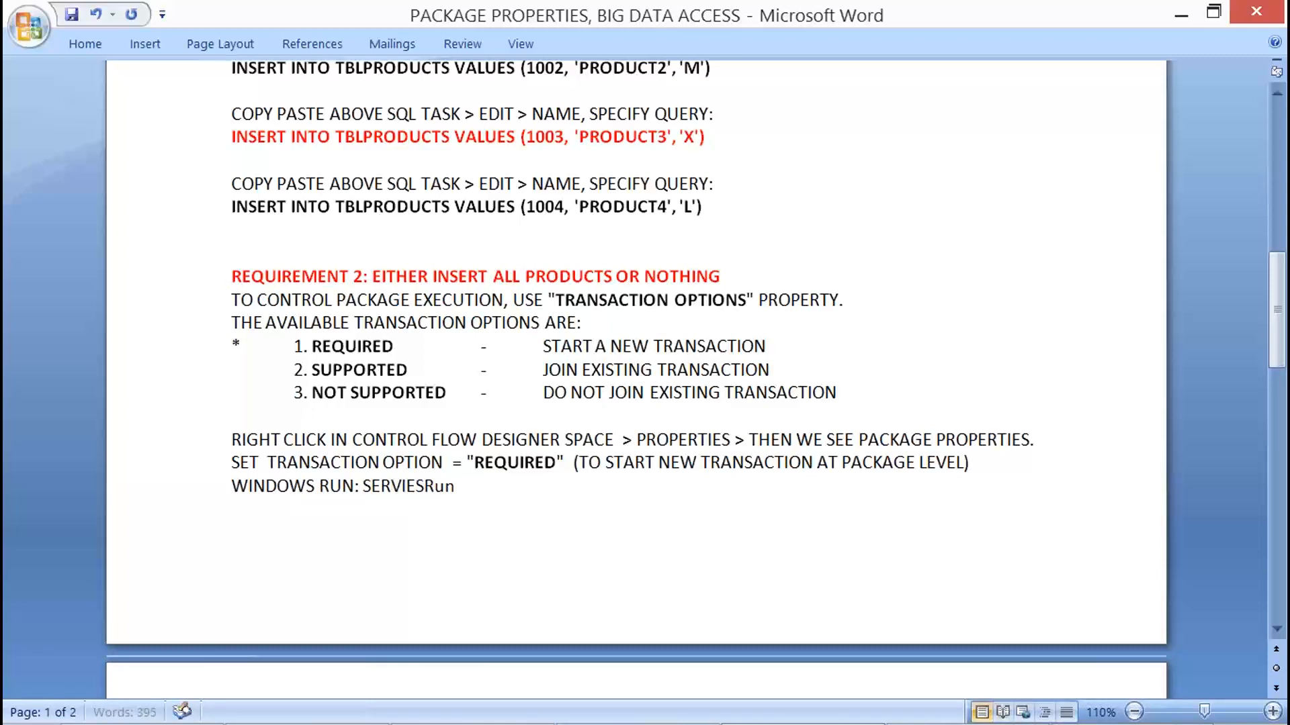
key(BackSpace)
key(BackSpace)
text(CES.)
key(BackSpace)
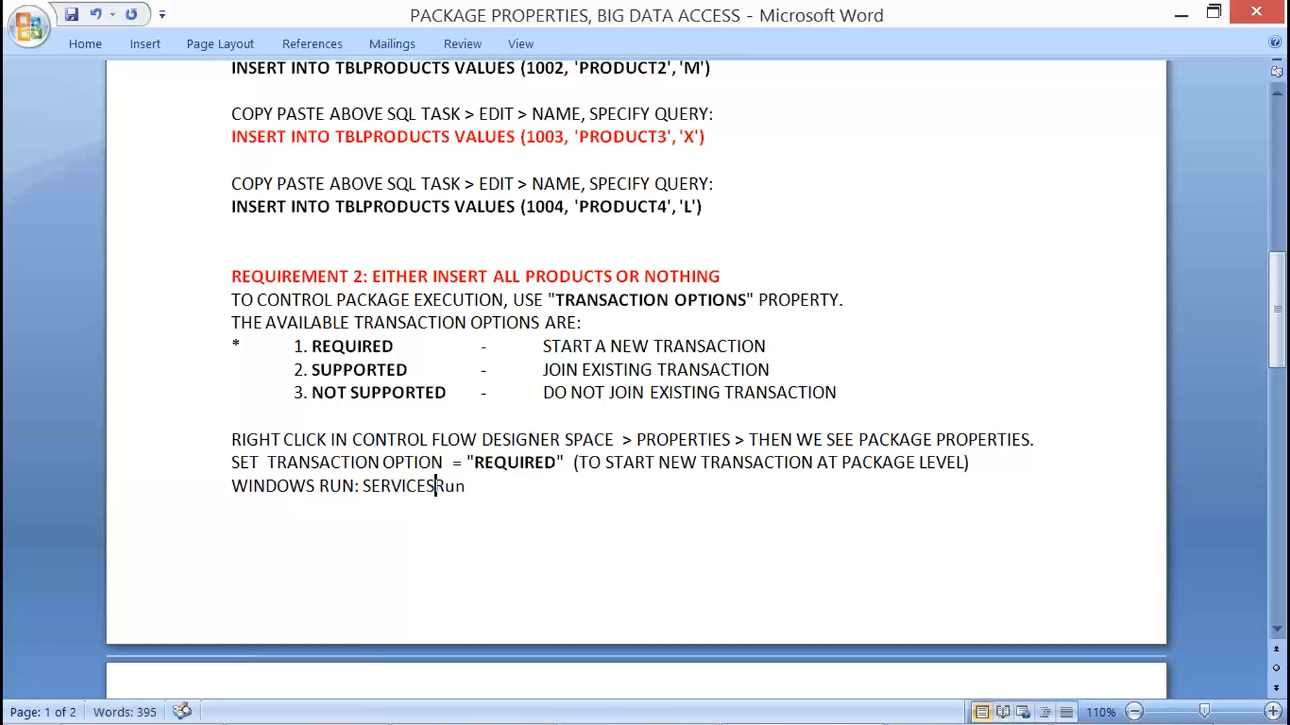
text(.MSC >)
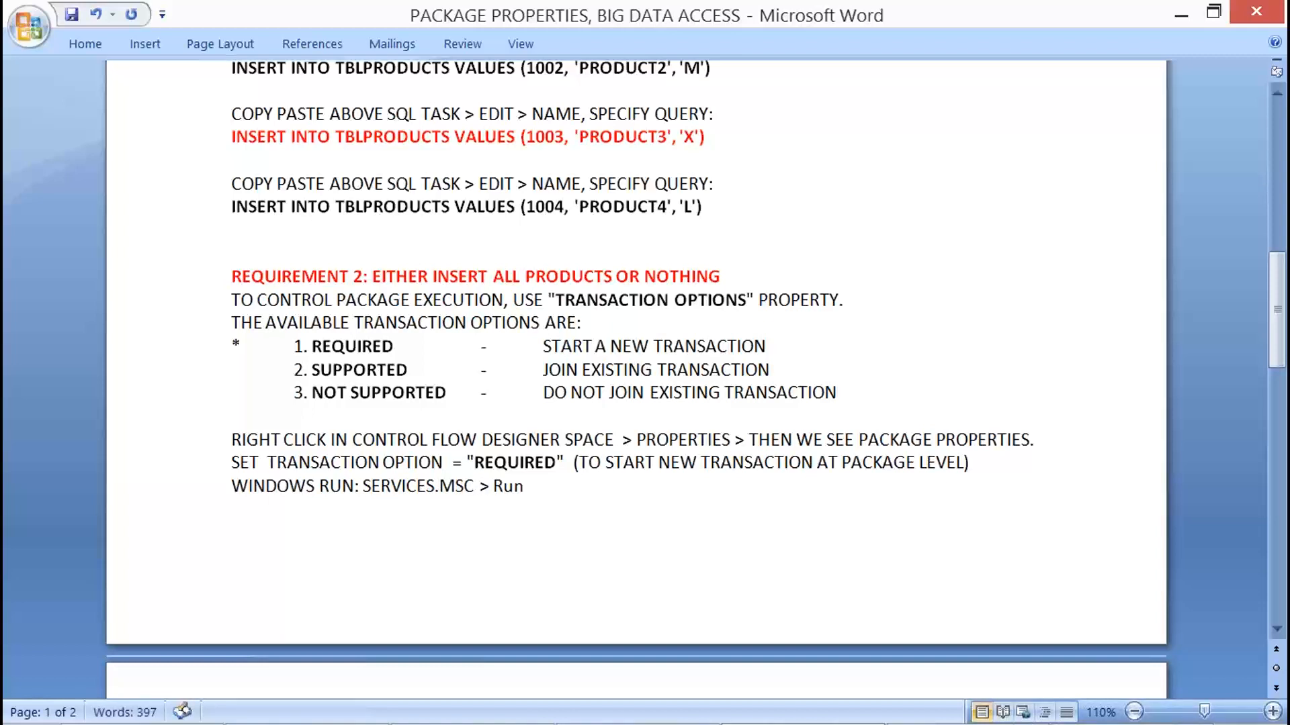
Replace the stray "Run" ending that line with "DISTRIBUTED TRANSACTION CORDINATOR SERVICE : START.".
key(Delete)
key(Delete)
key(Delete)
text(D)
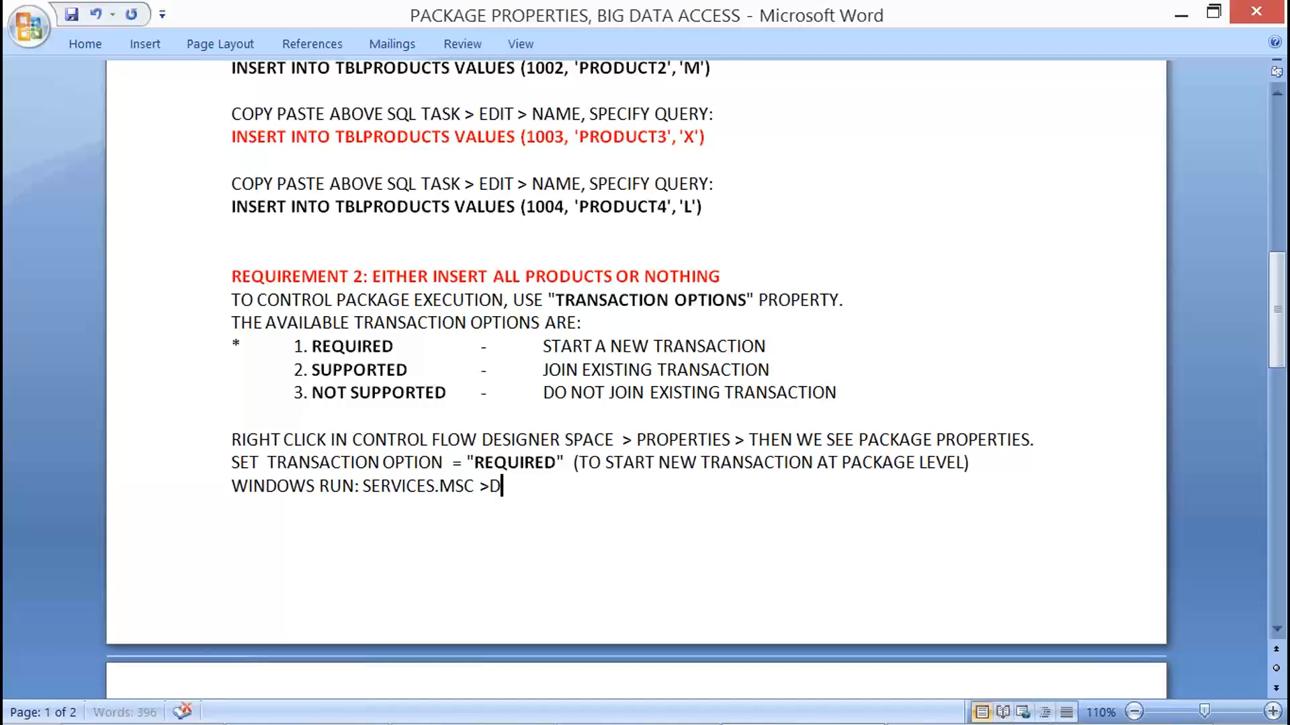
text(ISTRIBUTED TRA)
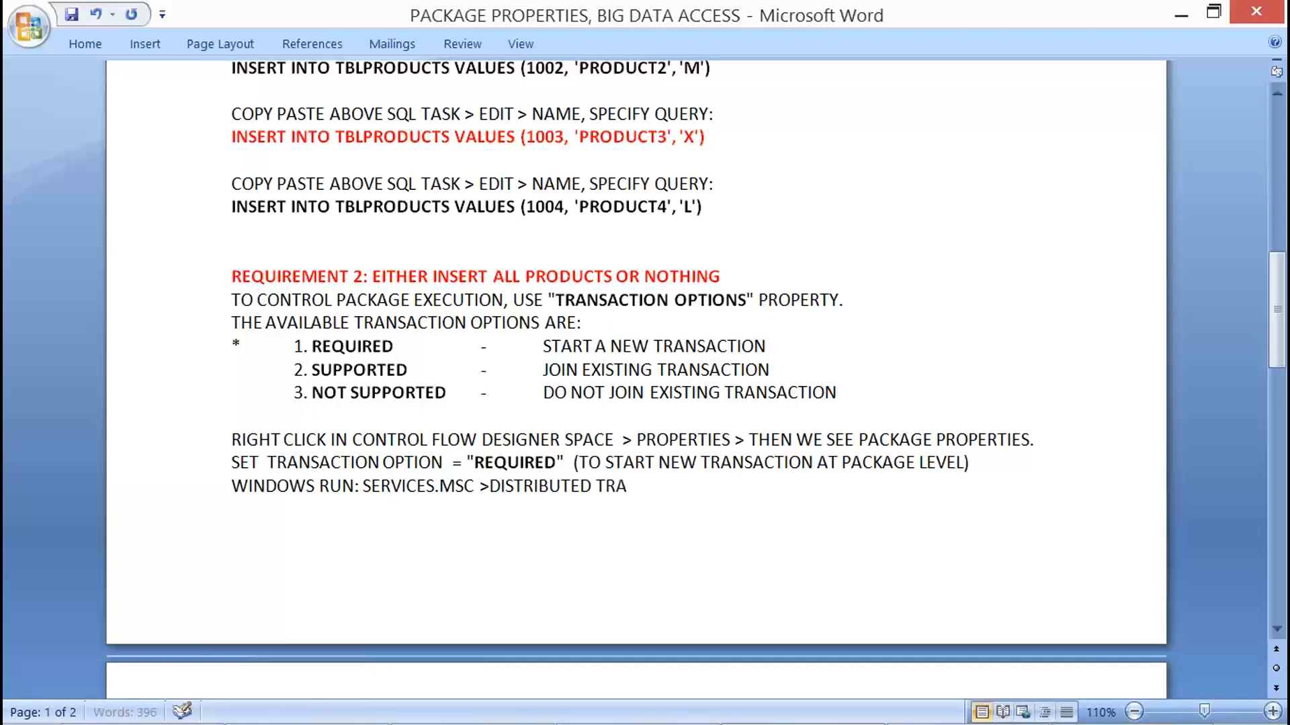
text(NSACTION COR)
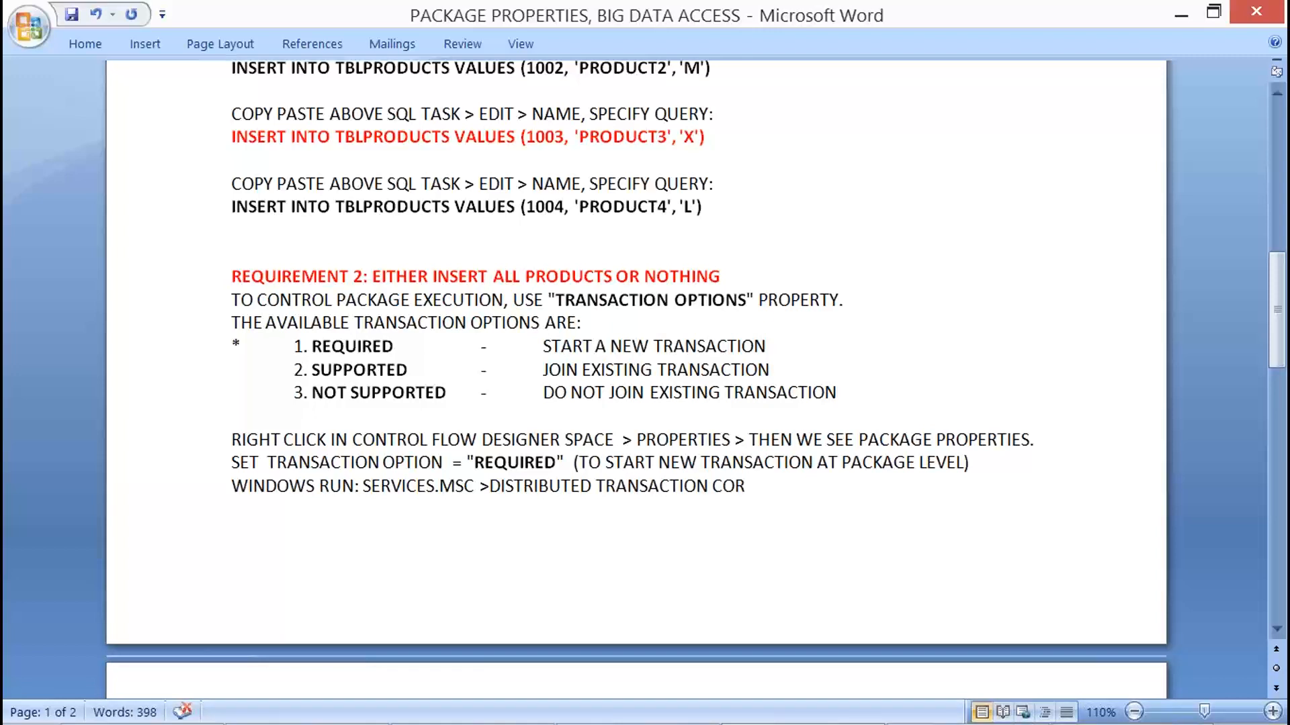
text(DINA)
text(SERVICE : )
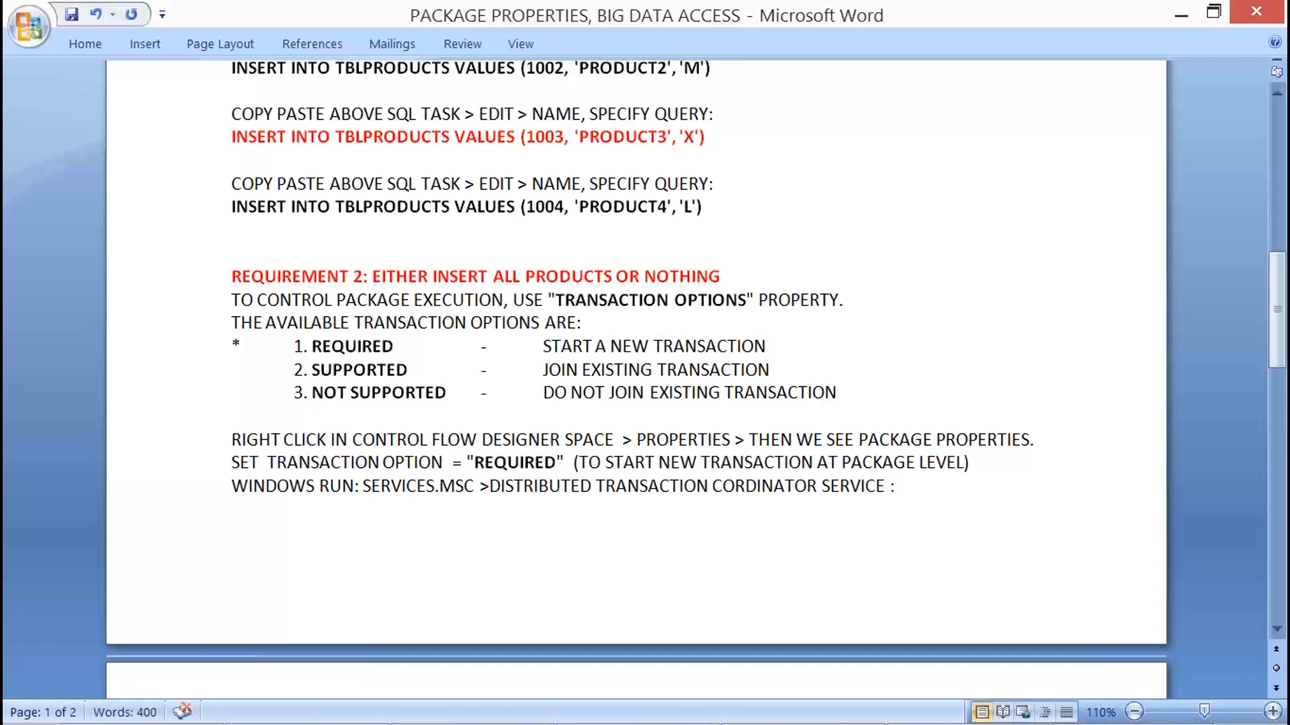
text(START.)
Remove one blank line above the "REQUIREMENT 2" heading.
click(326, 253)
key(Return)
key(BackSpace)
key(BackSpace)
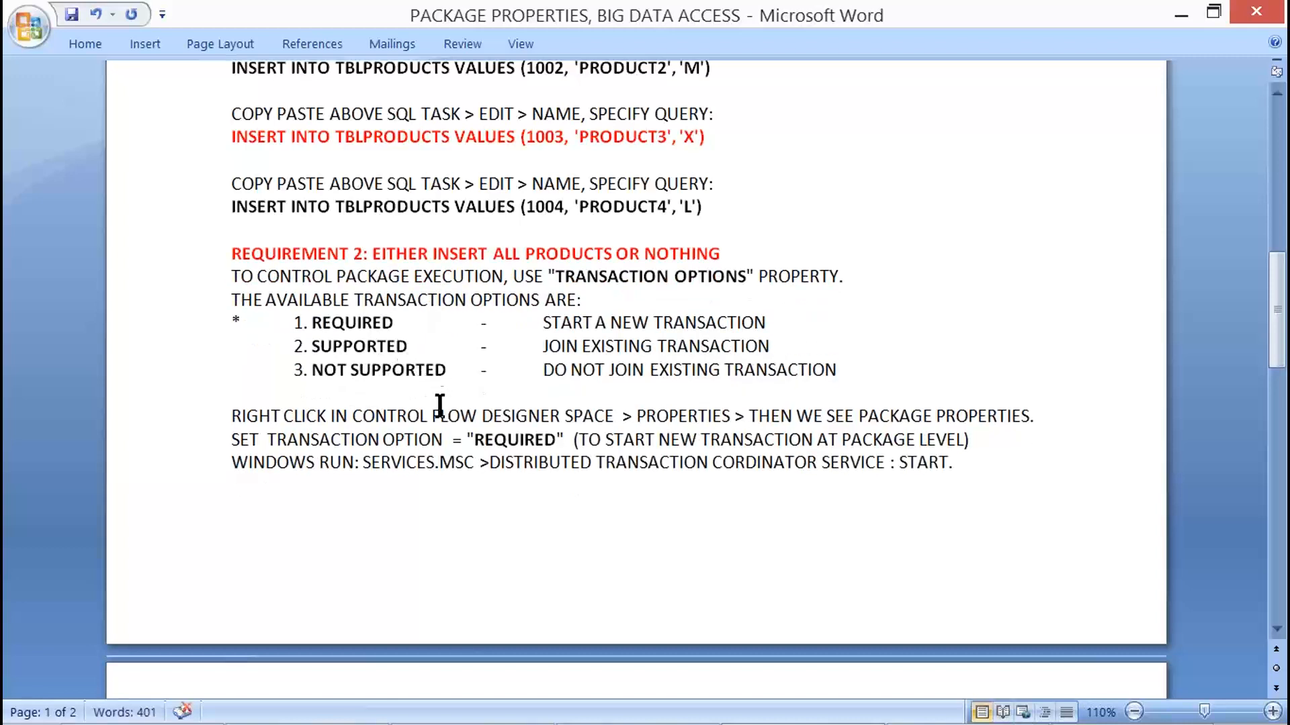
Above the "RIGHT CLICK IN CONTROL FLOW" instruction, insert the lines "COPY PASTE ABOVE PACKAGE." and "SET SUCCESS CONNECTION BETWEEN THE TASKS.".
click(582, 388)
key(Return)
text(COPY)
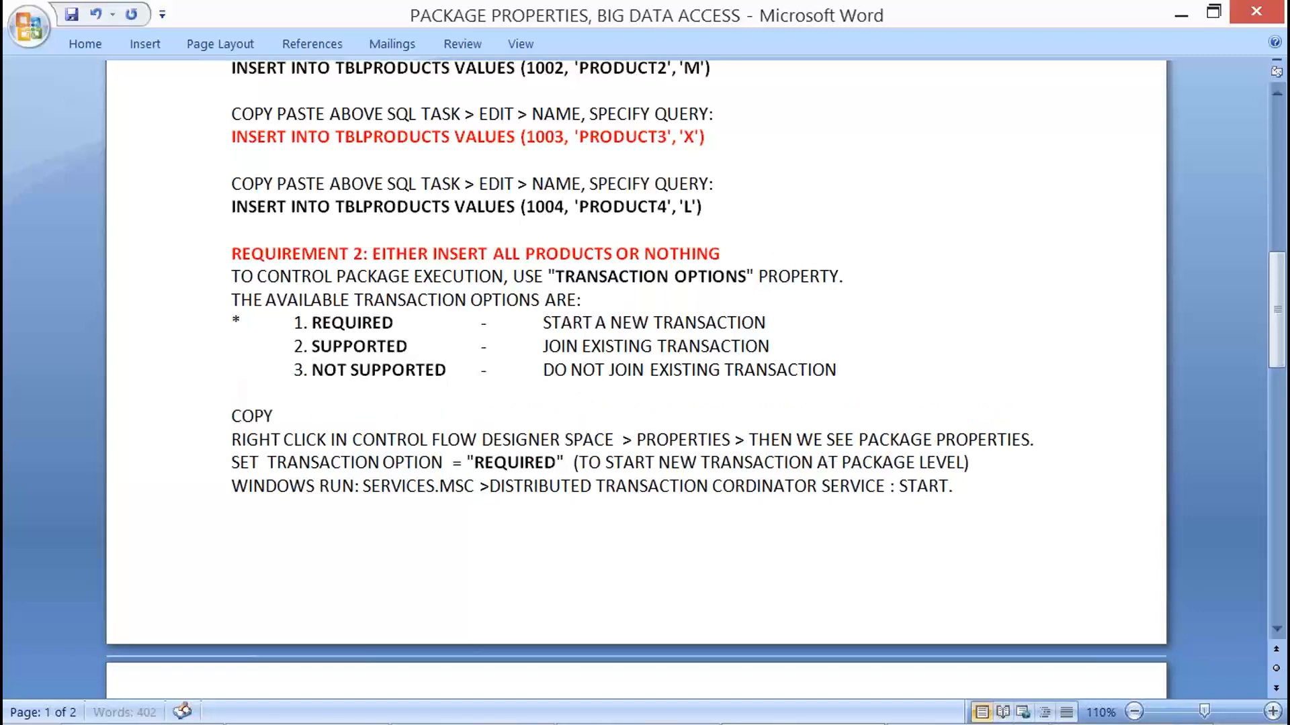
text( PASTE ABOVE PACKAGE.)
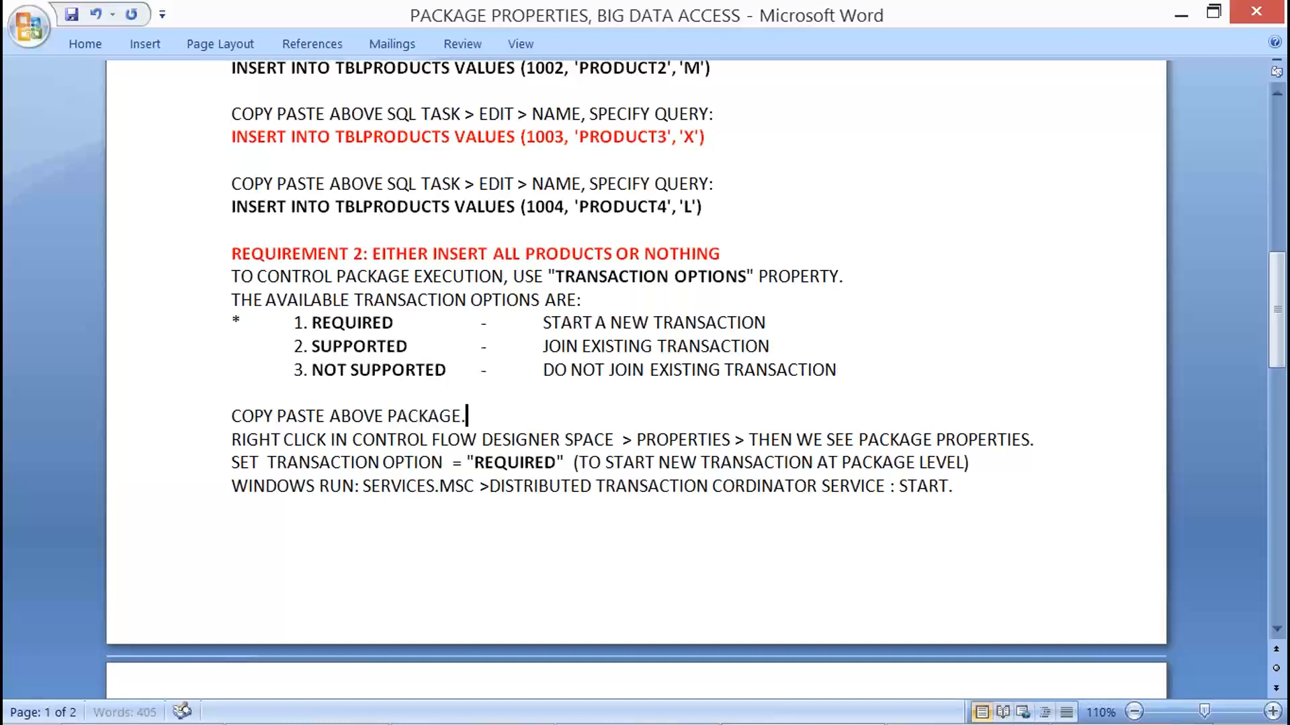
key(Return)
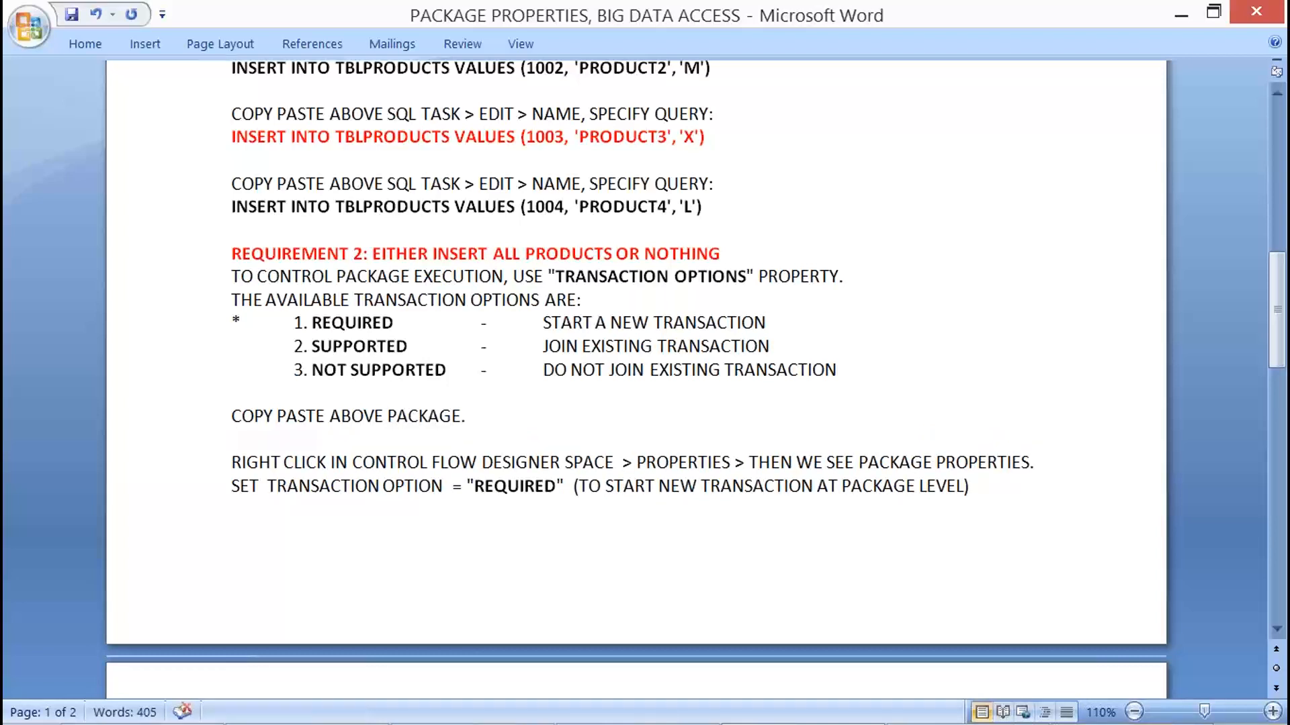
text(SET SUCCES)
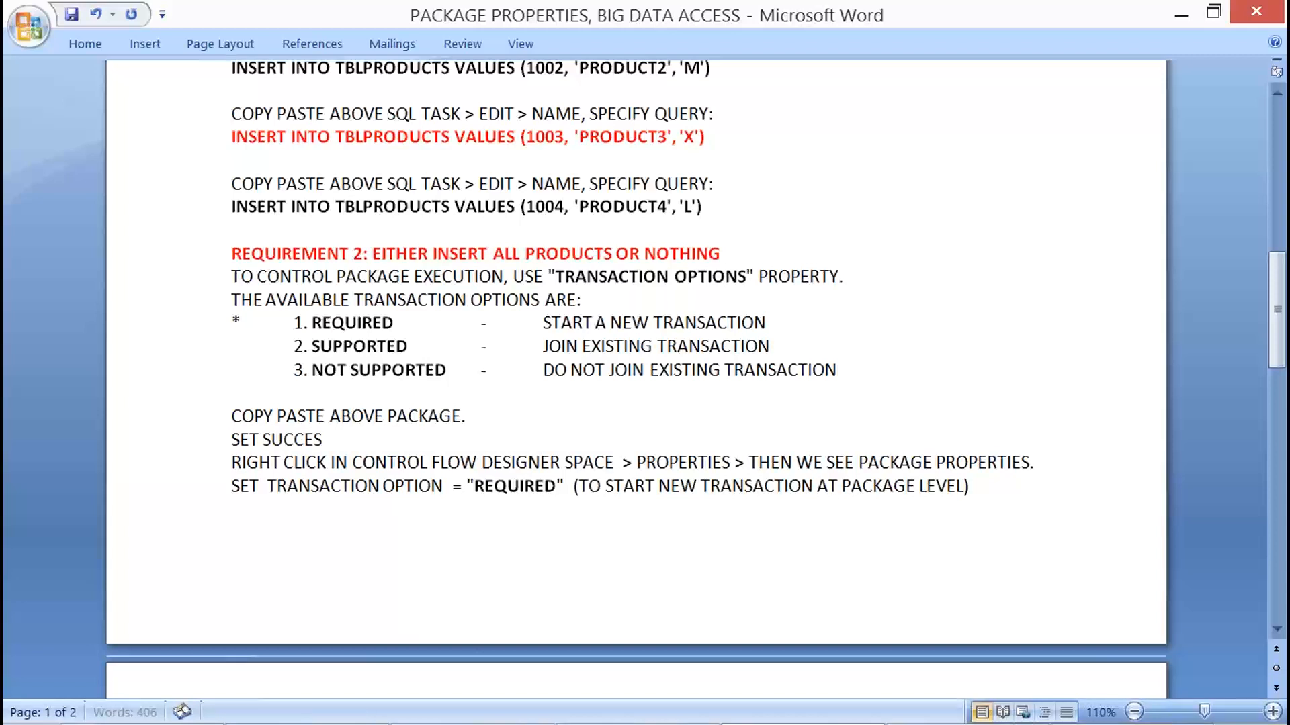
text(S CONNECTION BETW)
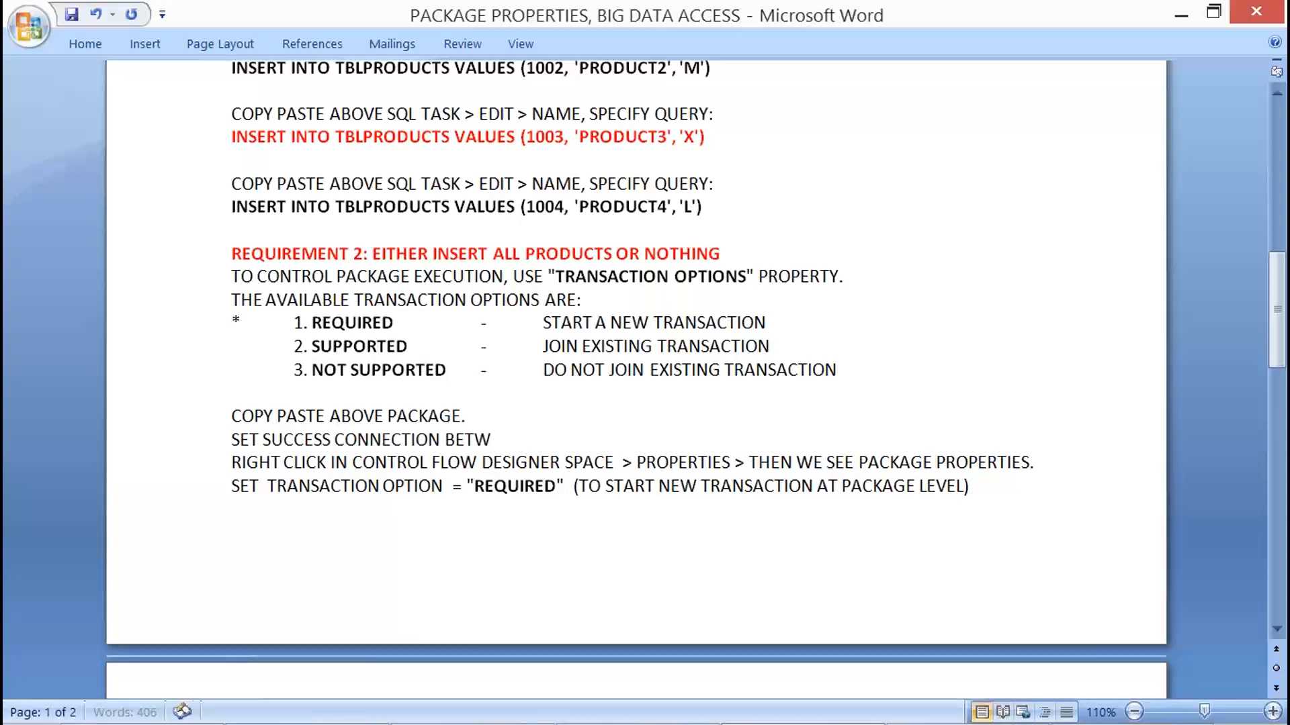
text(EEN THE TASKS.)
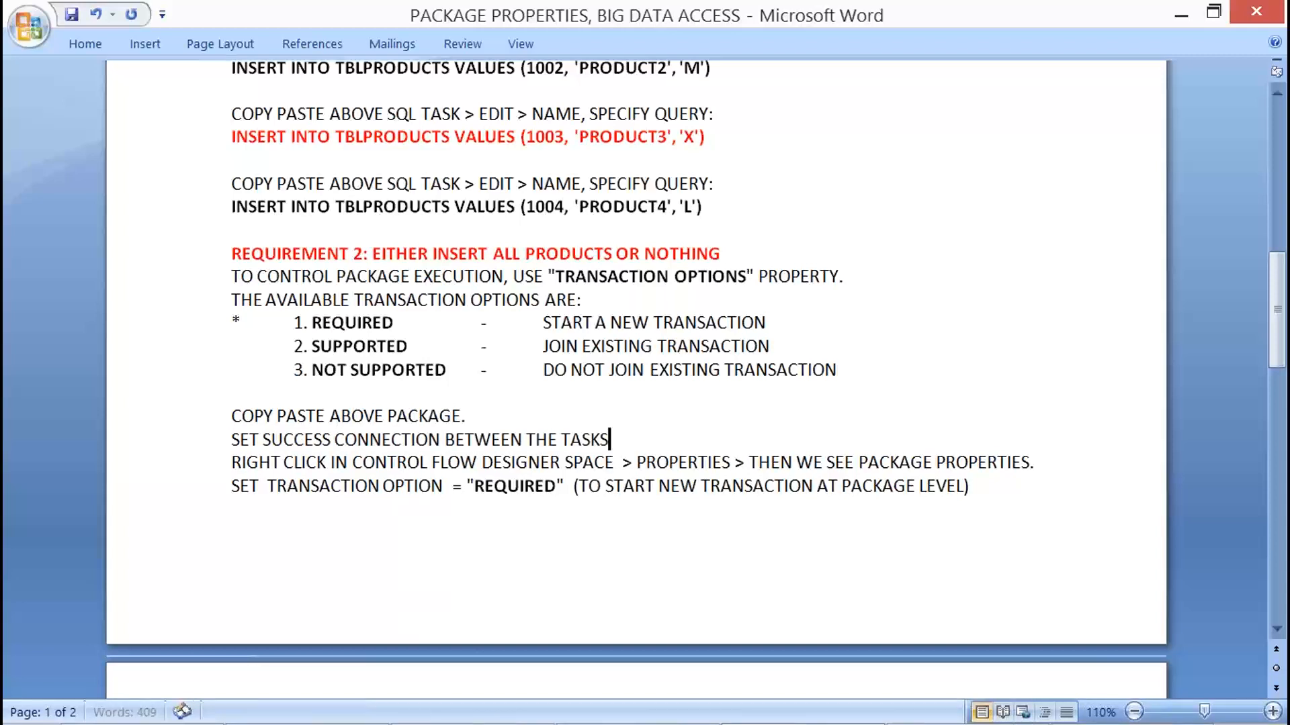
click(584, 404)
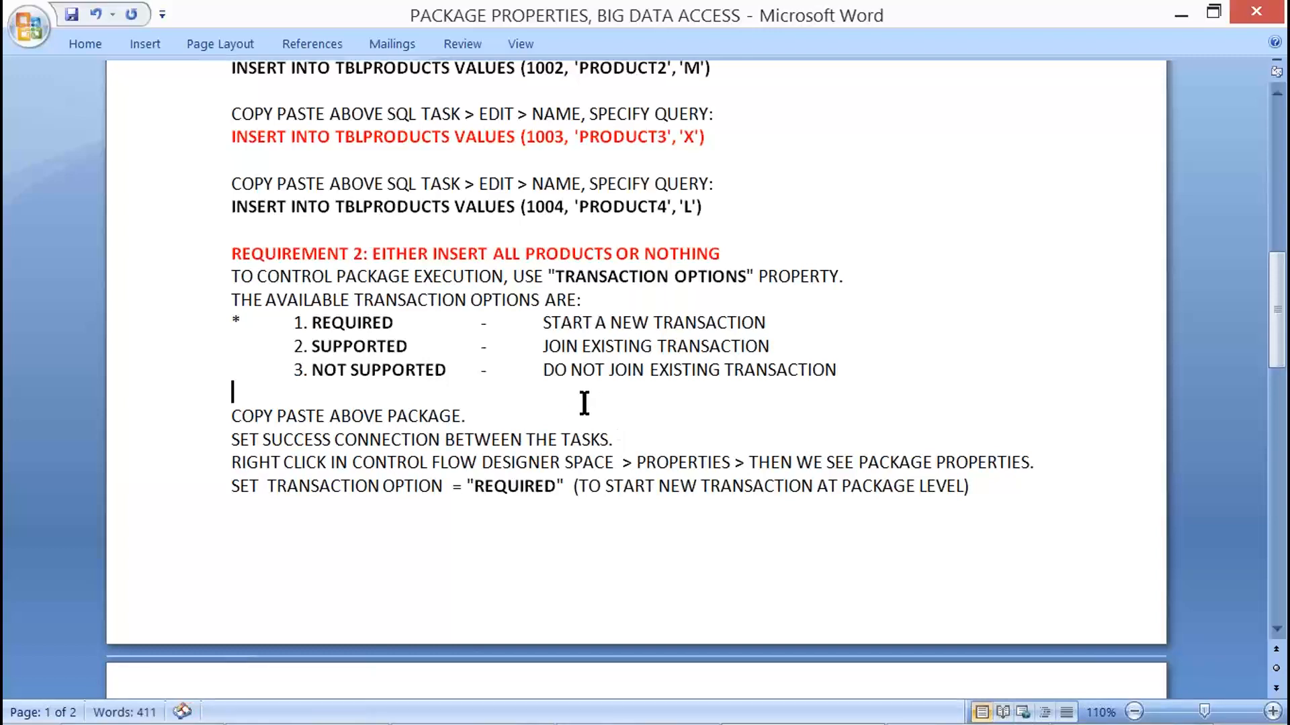
click(576, 230)
drag(446, 441, 655, 493)
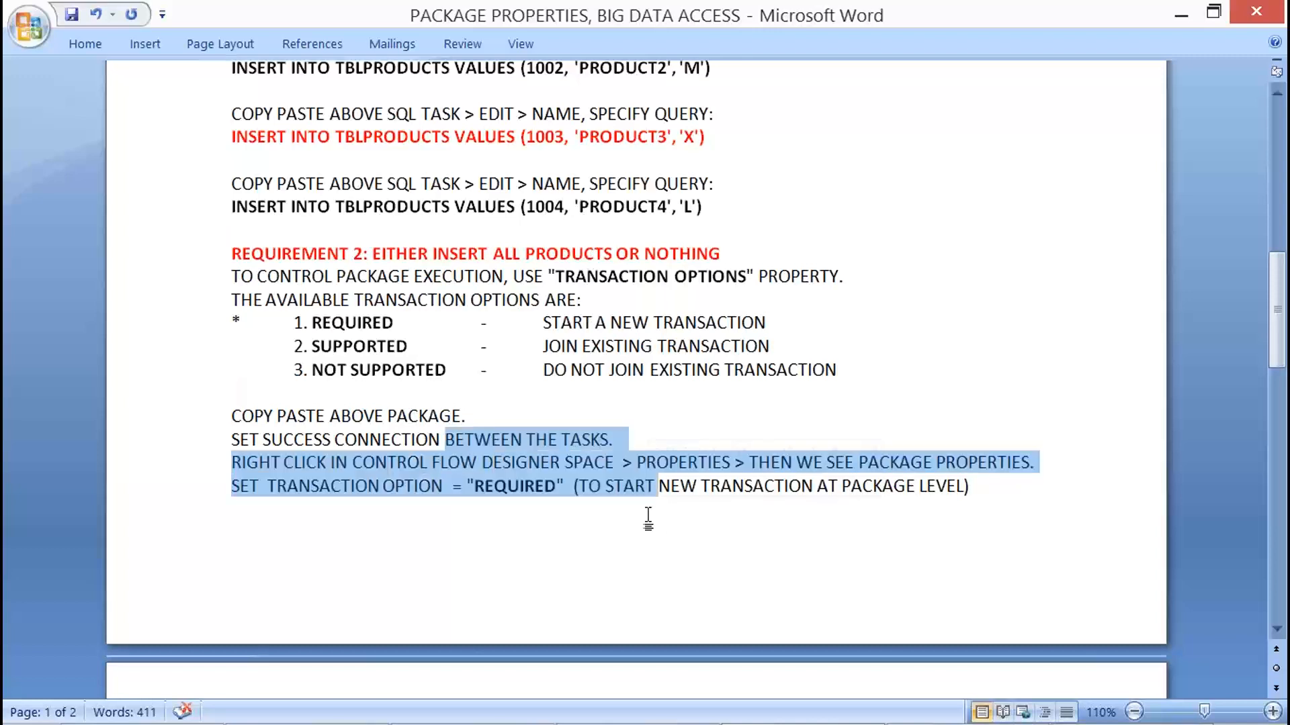
scroll(532, 463, down, 3)
click(408, 641)
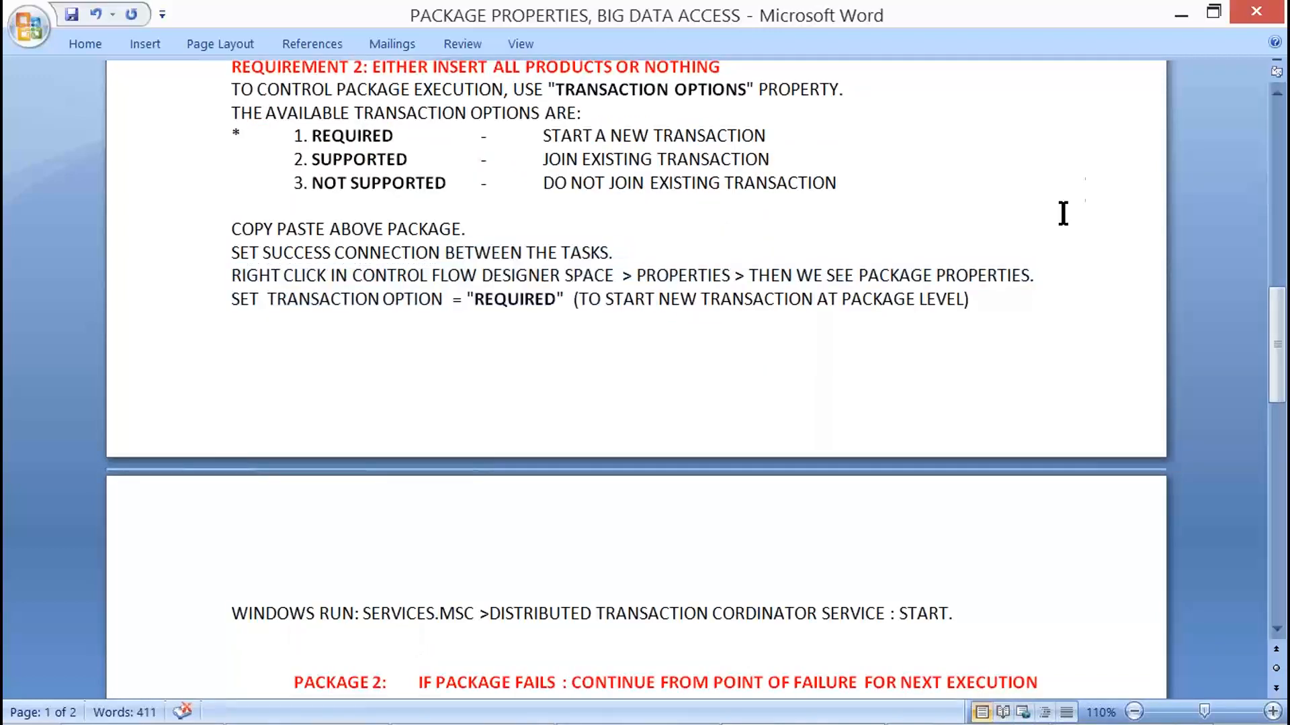
Below the "WINDOWS RUN" line, add the lines "EXECUTE THE PACKAGE." and "VERIFY THE OUTPUT.", and save the document.
key(alt+Tab)
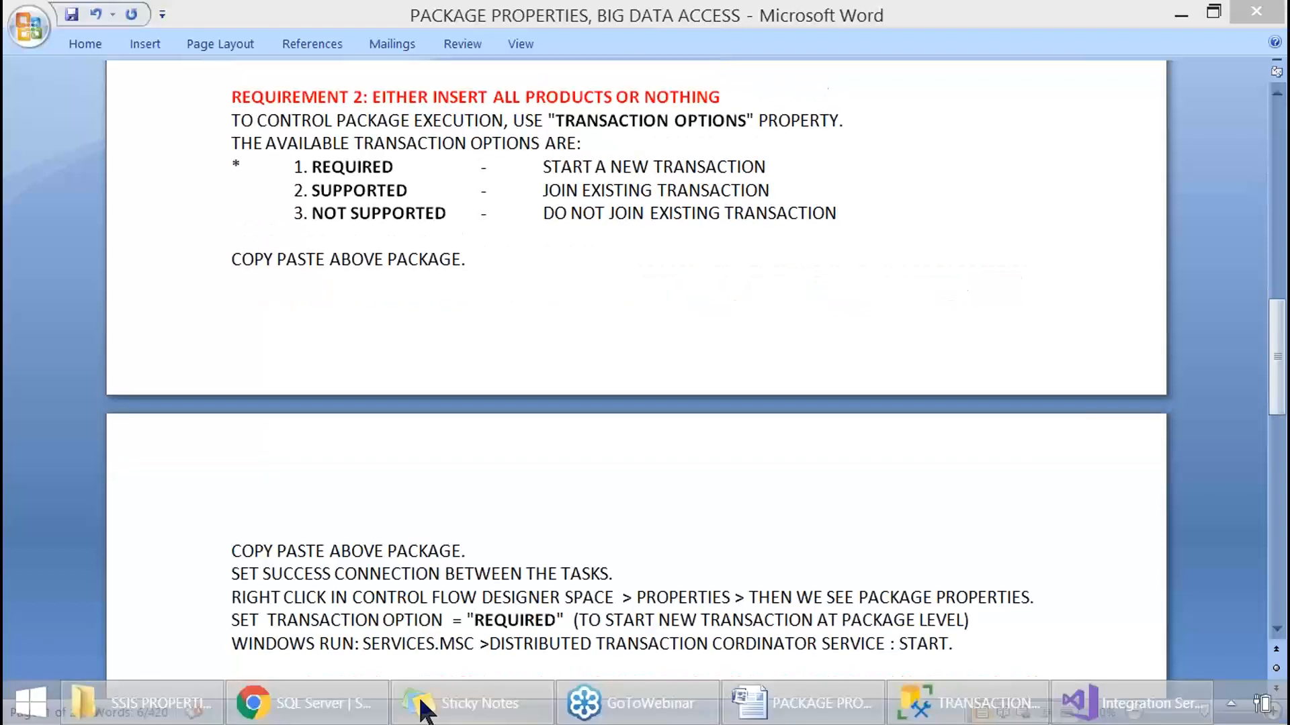
click(405, 665)
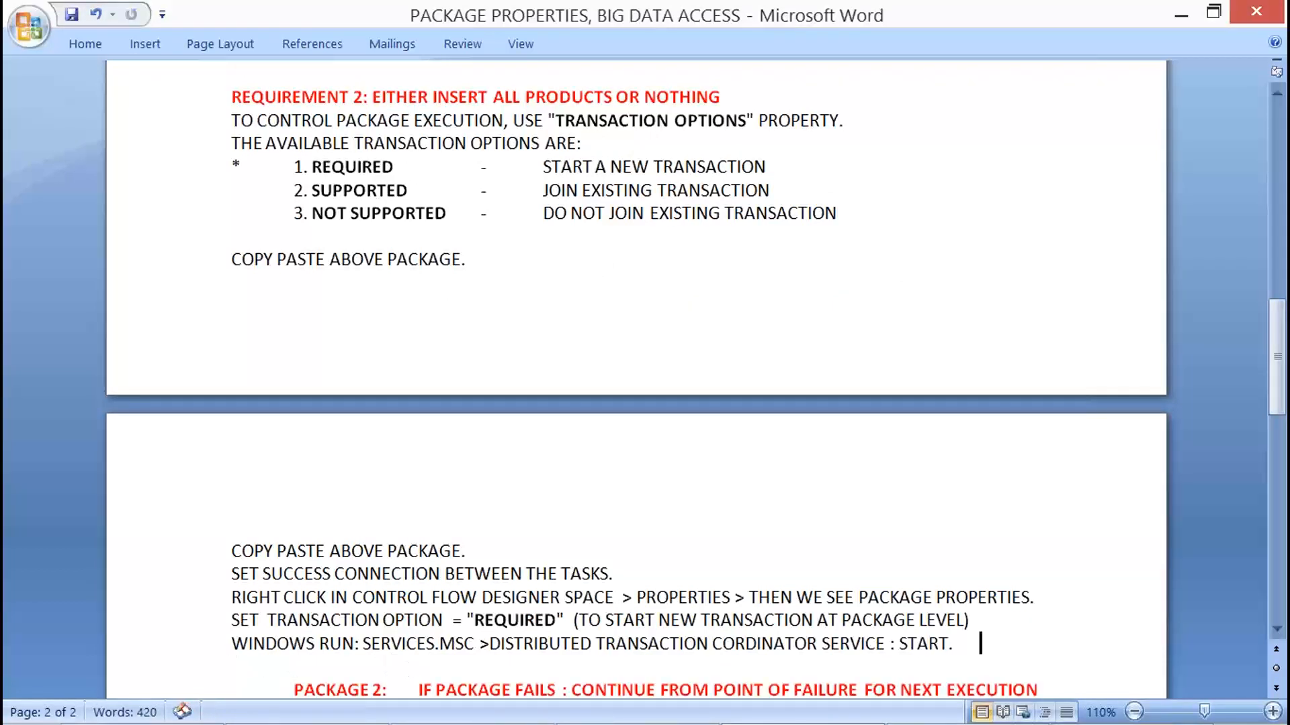
text(EXECUTE THE PACKAGE. VERIFY THE OUTPUT.)
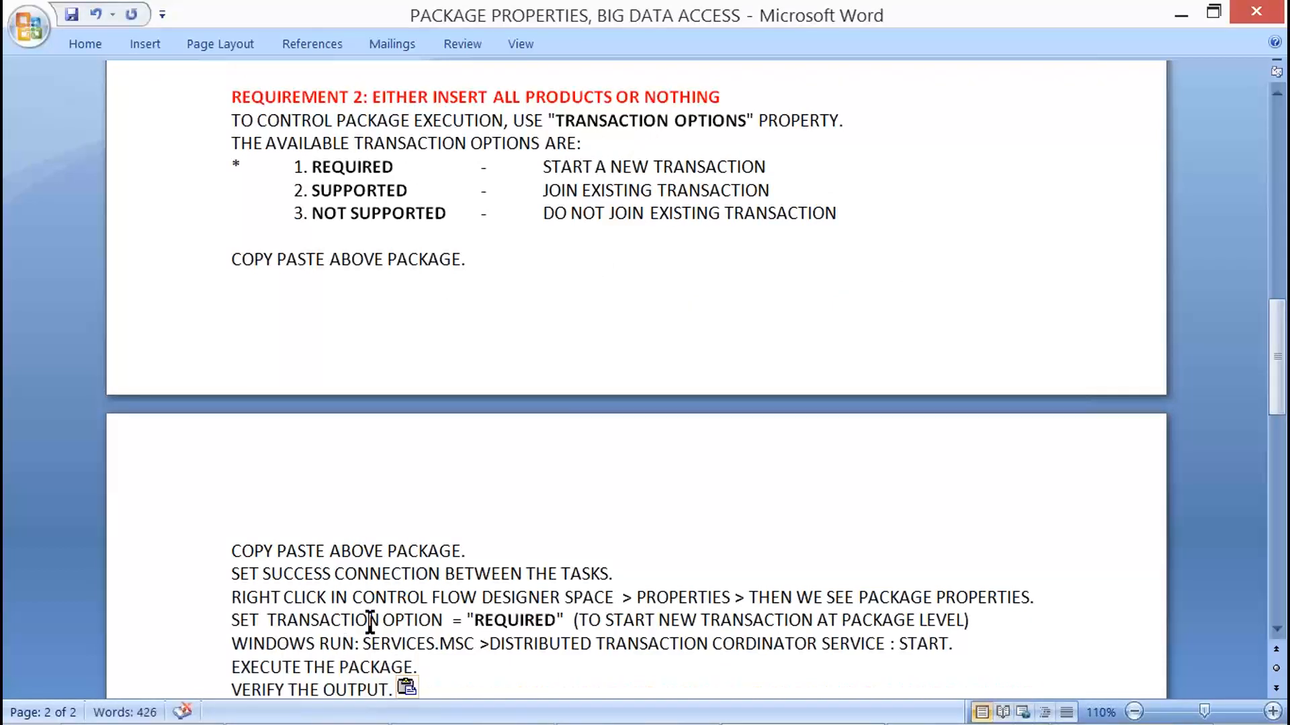
key(ctrl+s)
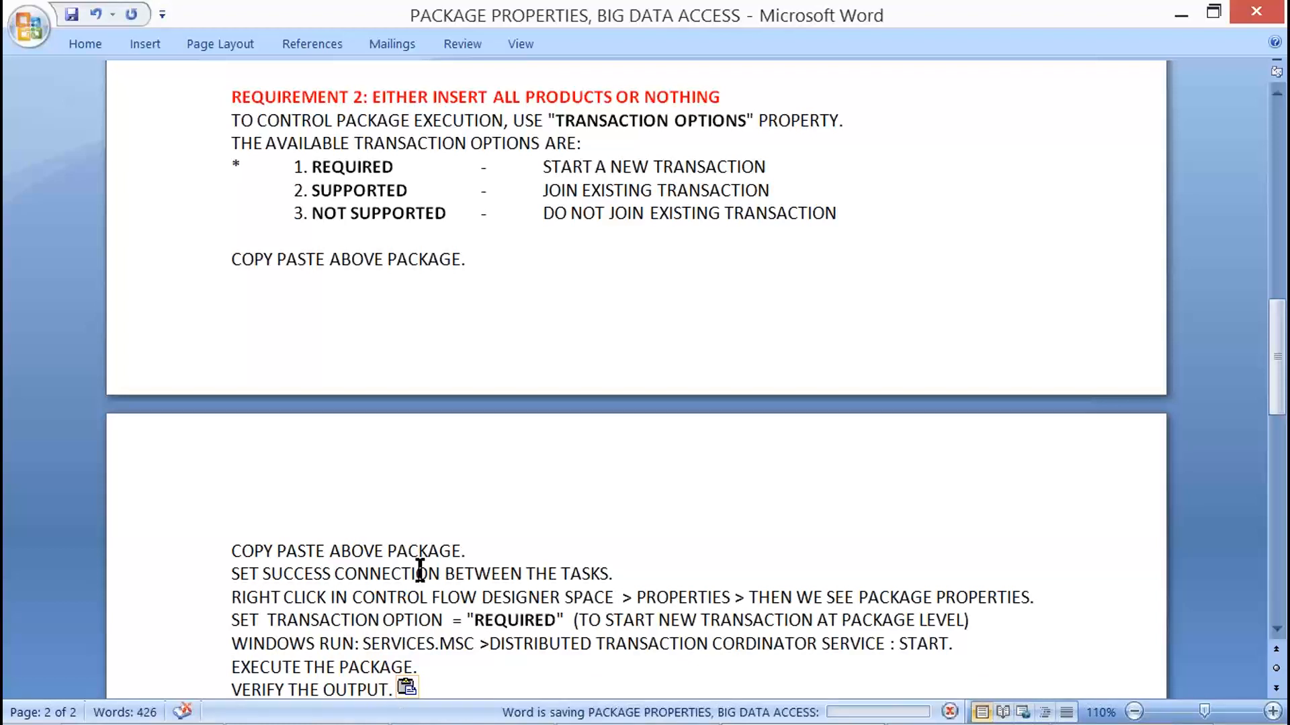
Switch to SQL Server Management Studio and run the PACKAGE2 query SELECT * FROM TBLPRODUCTS to check the table's rows.
click(930, 699)
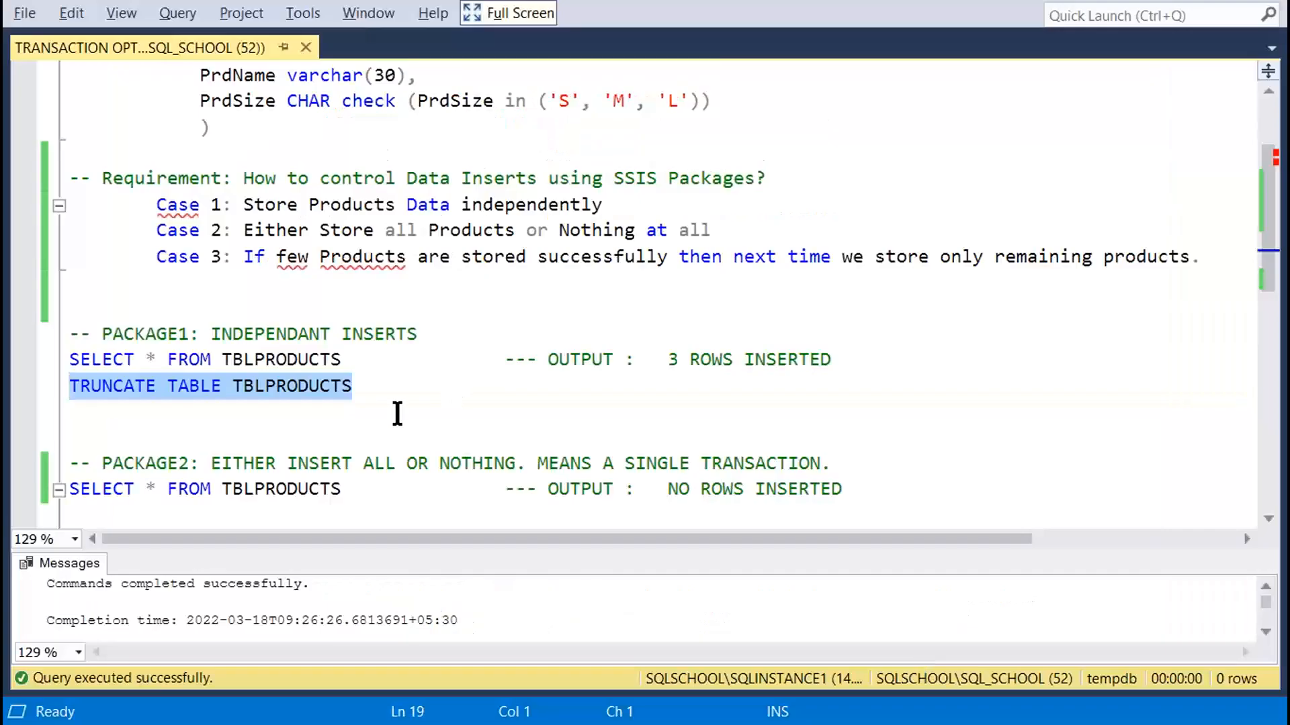
drag(371, 489, 30, 500)
key(F5)
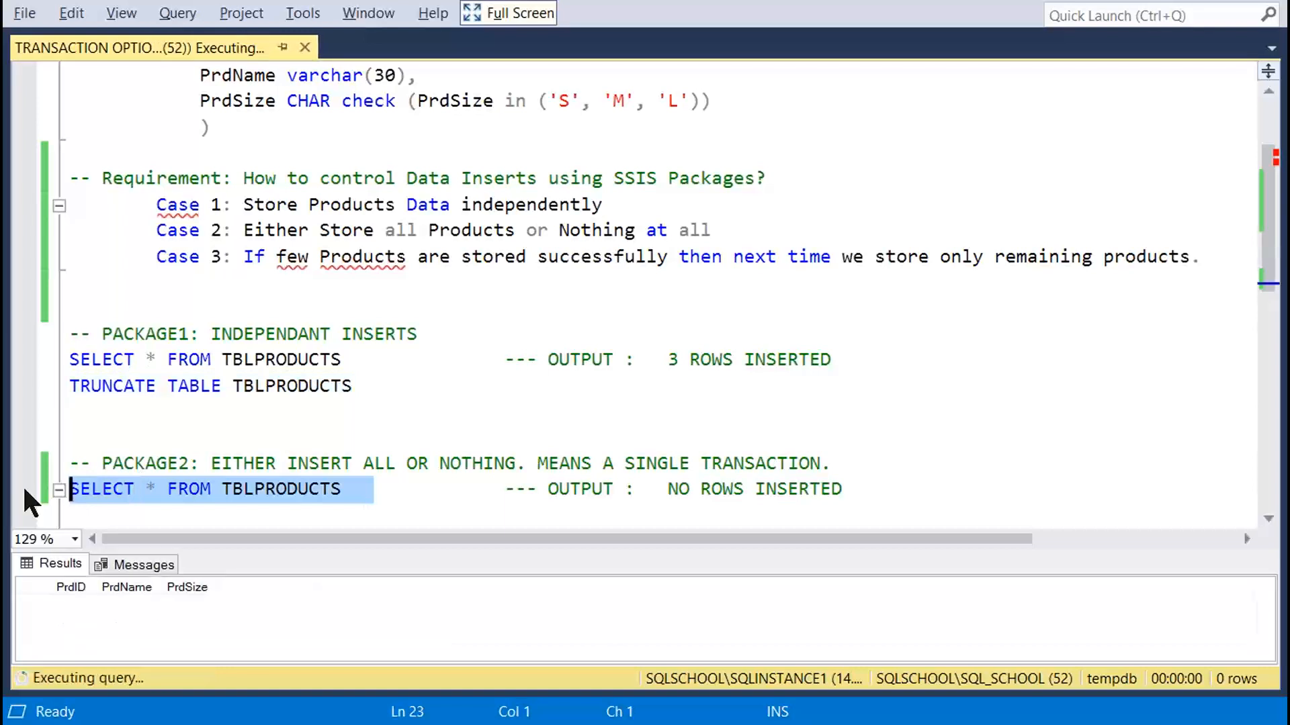
drag(42, 439, 893, 595)
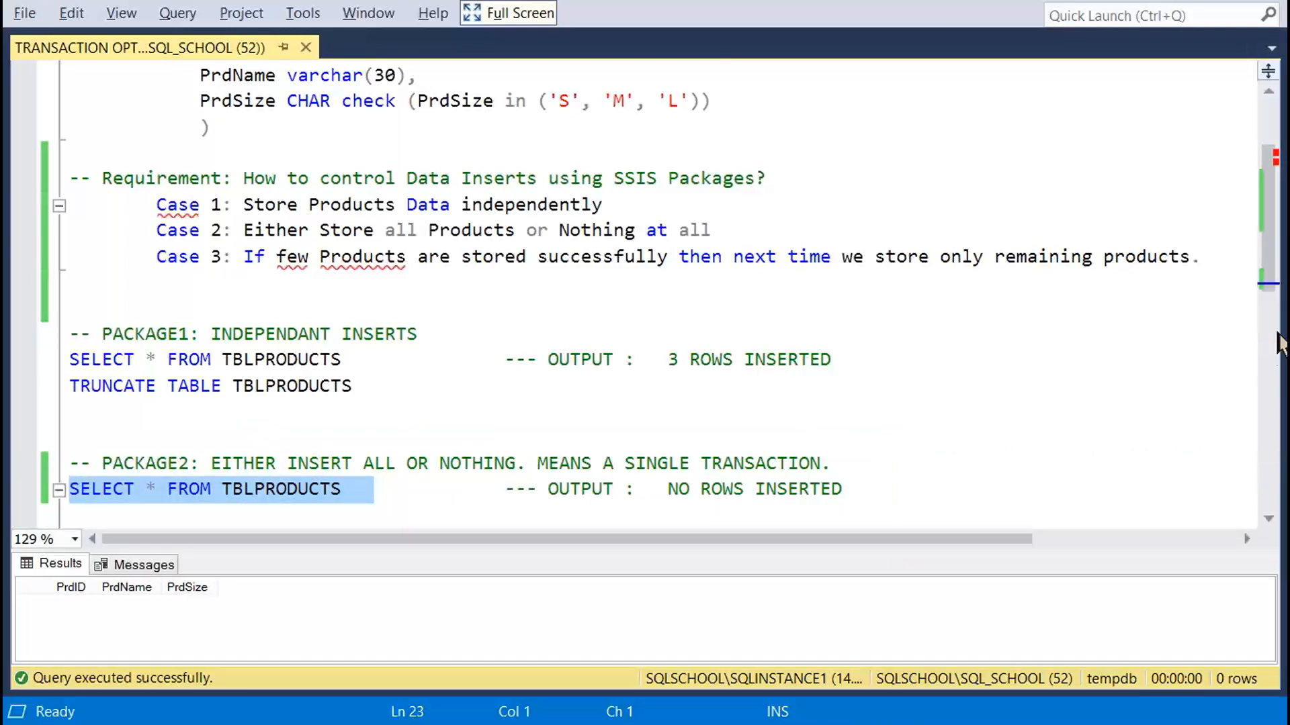
Switch to Visual Studio and deselect the INSERT PRODUCT tasks to check Package2's own TransactionOption property.
click(1056, 707)
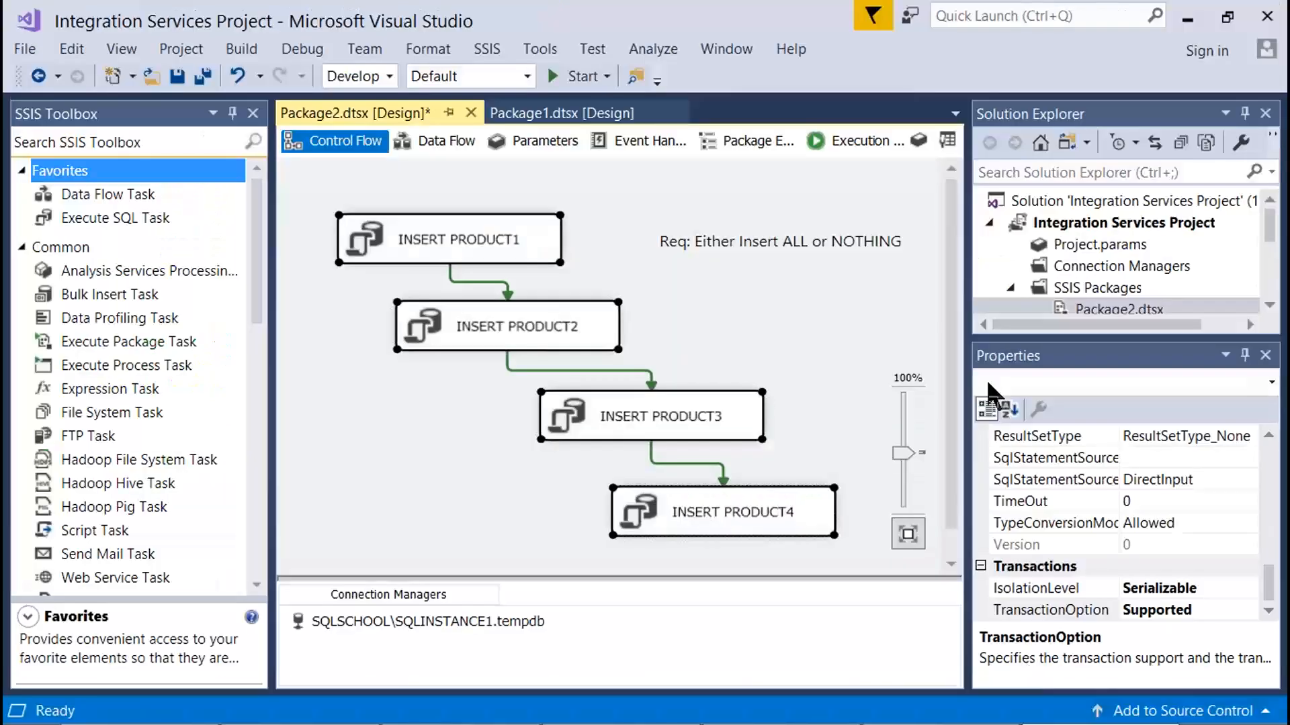
click(813, 406)
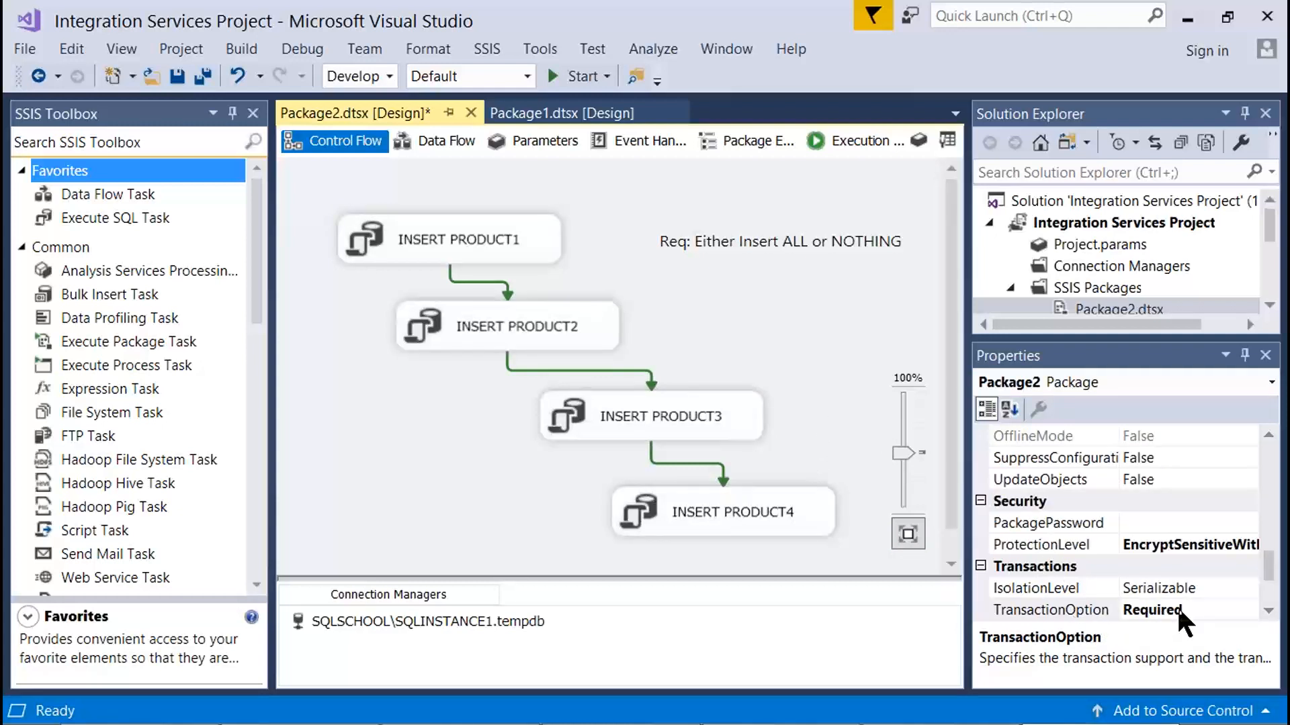
Open the Windows Services console by running services.msc.
key(super+r)
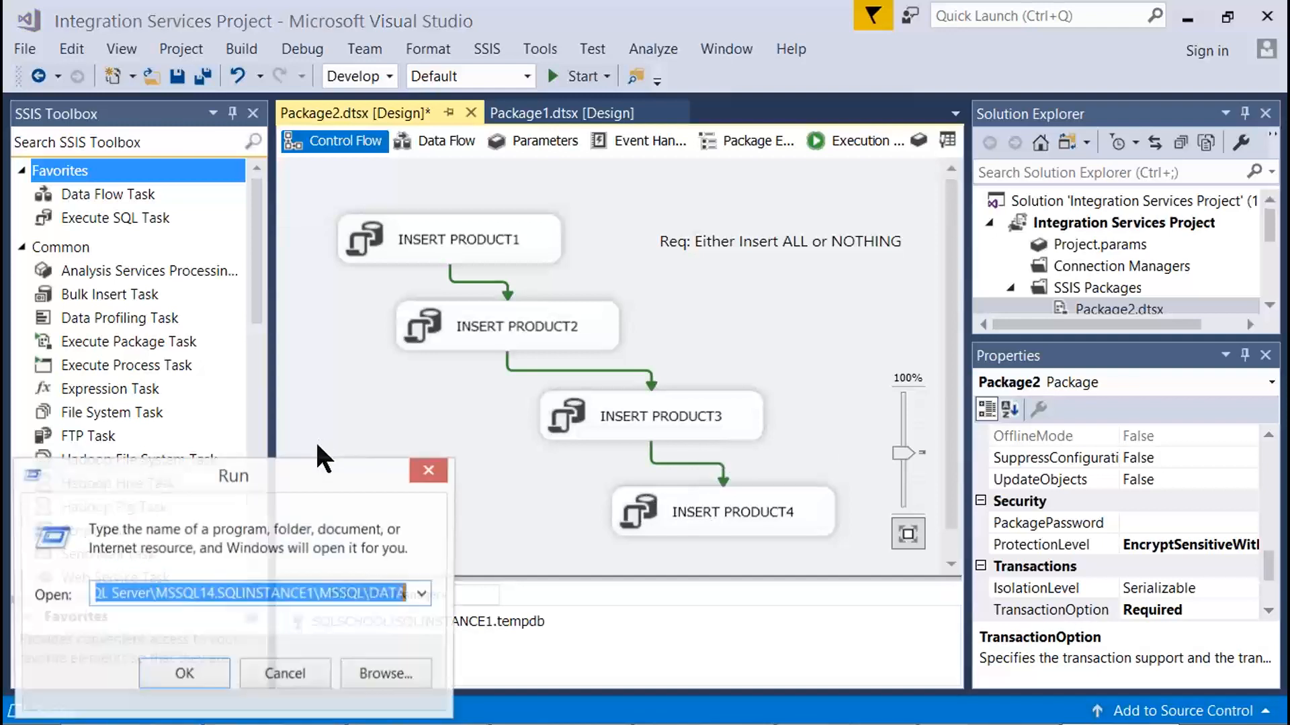
text(SER)
key(Down)
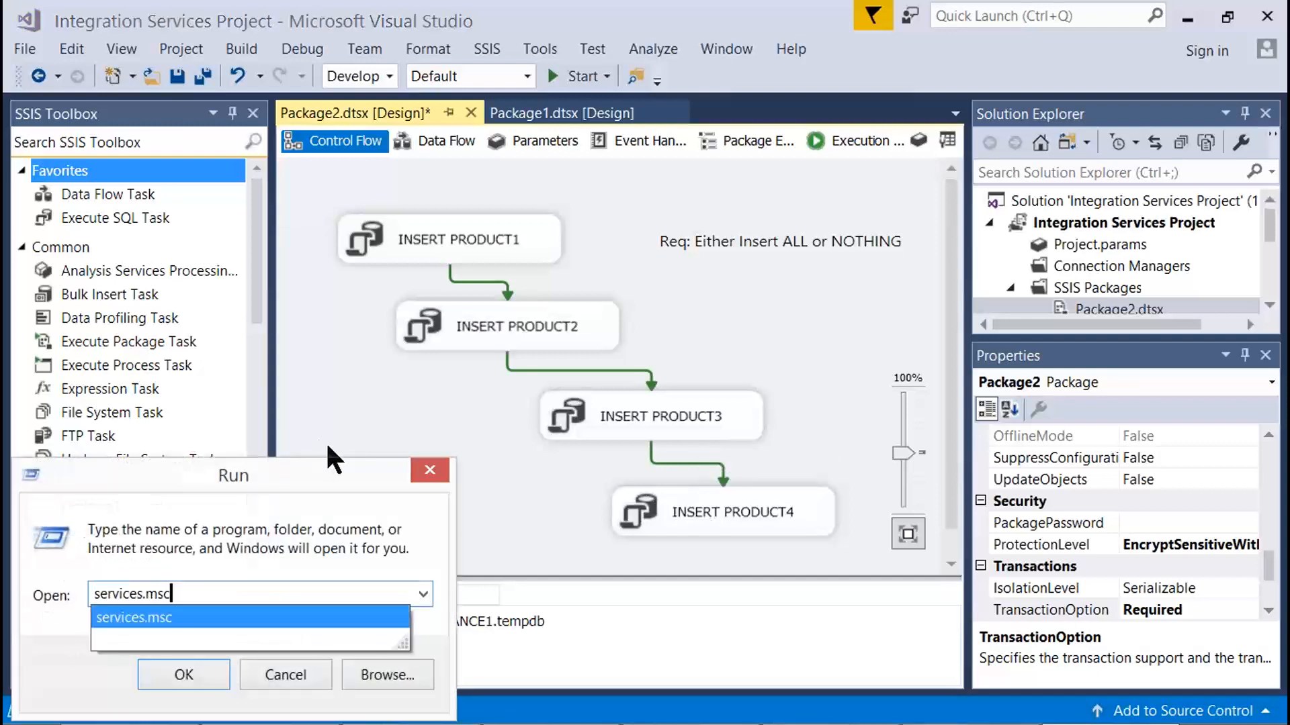
key(Escape)
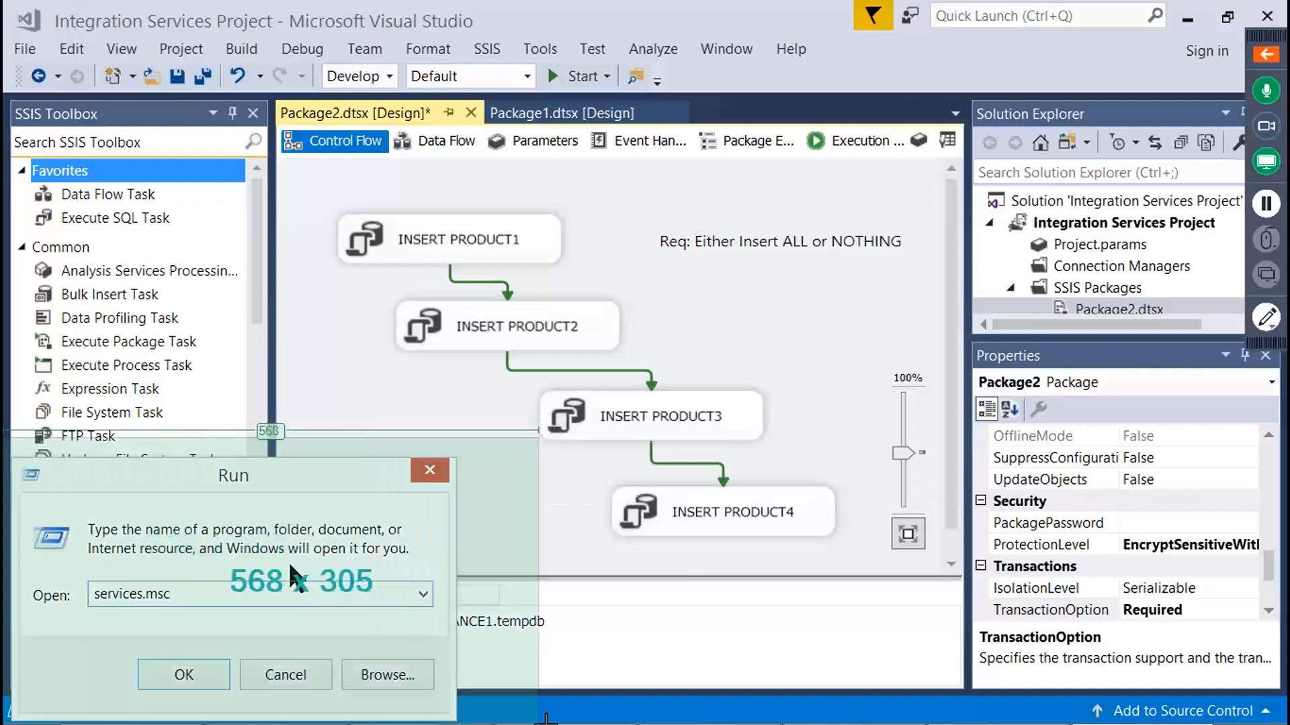
key(Escape)
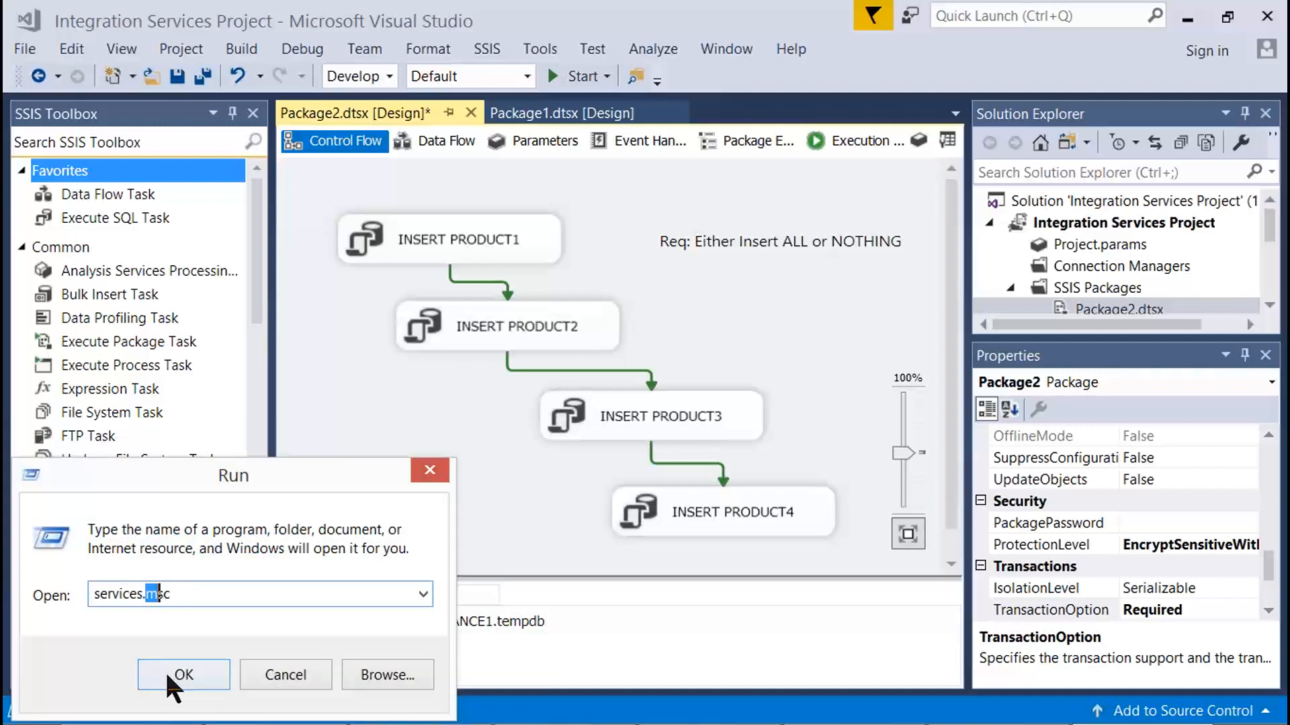
click(168, 675)
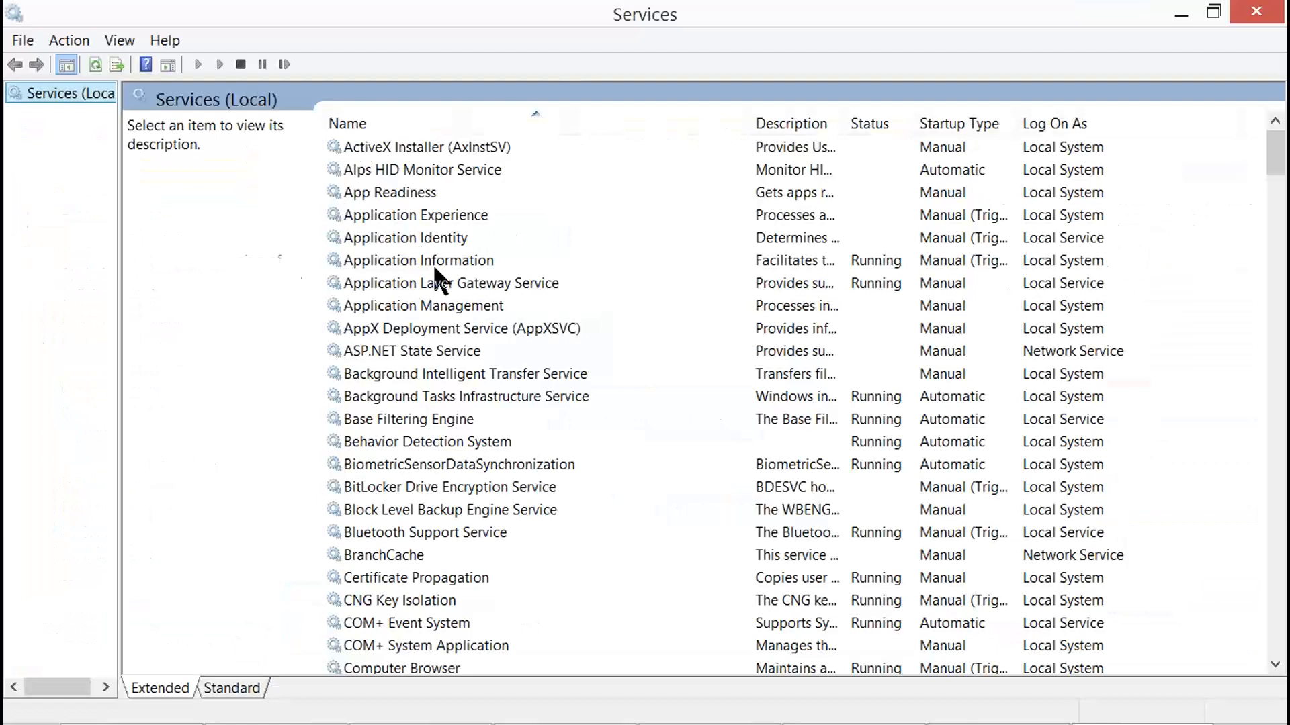
Find the Distributed Transaction Coordinator in the local services list and start the service.
click(432, 263)
key(d)
scroll(510, 356, up, 5)
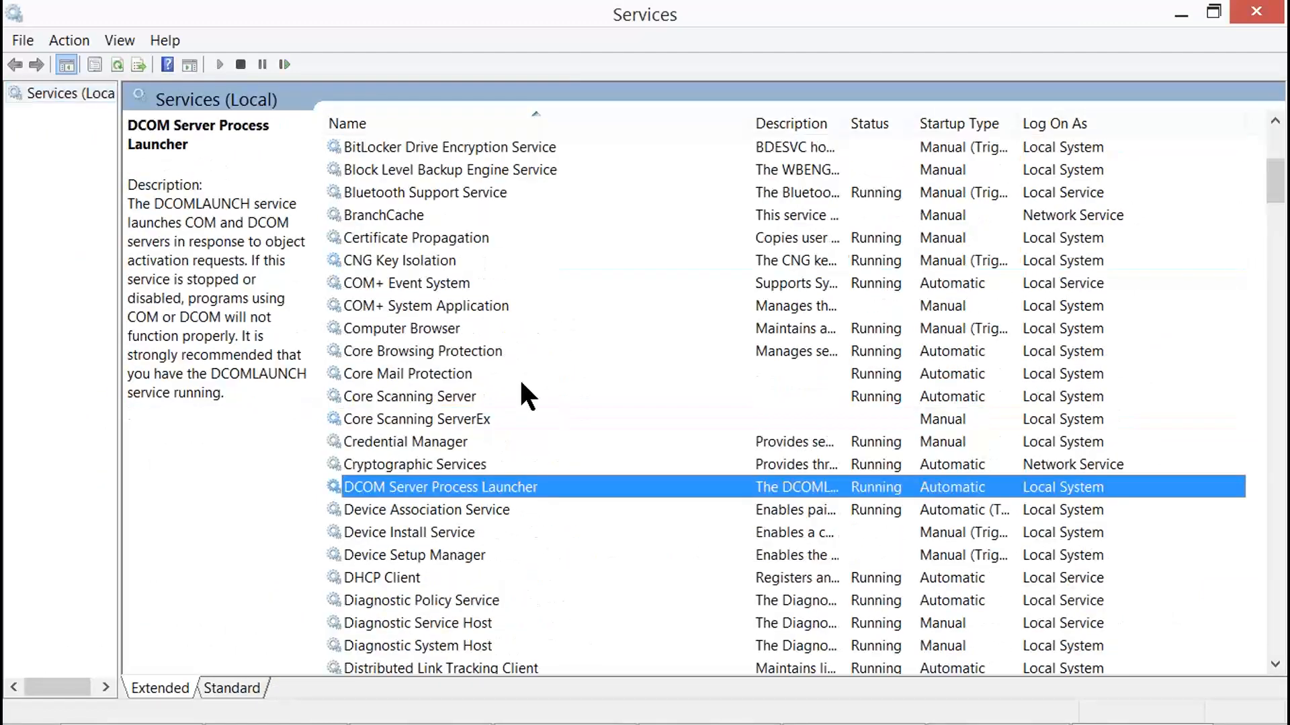
scroll(537, 450, down, 1)
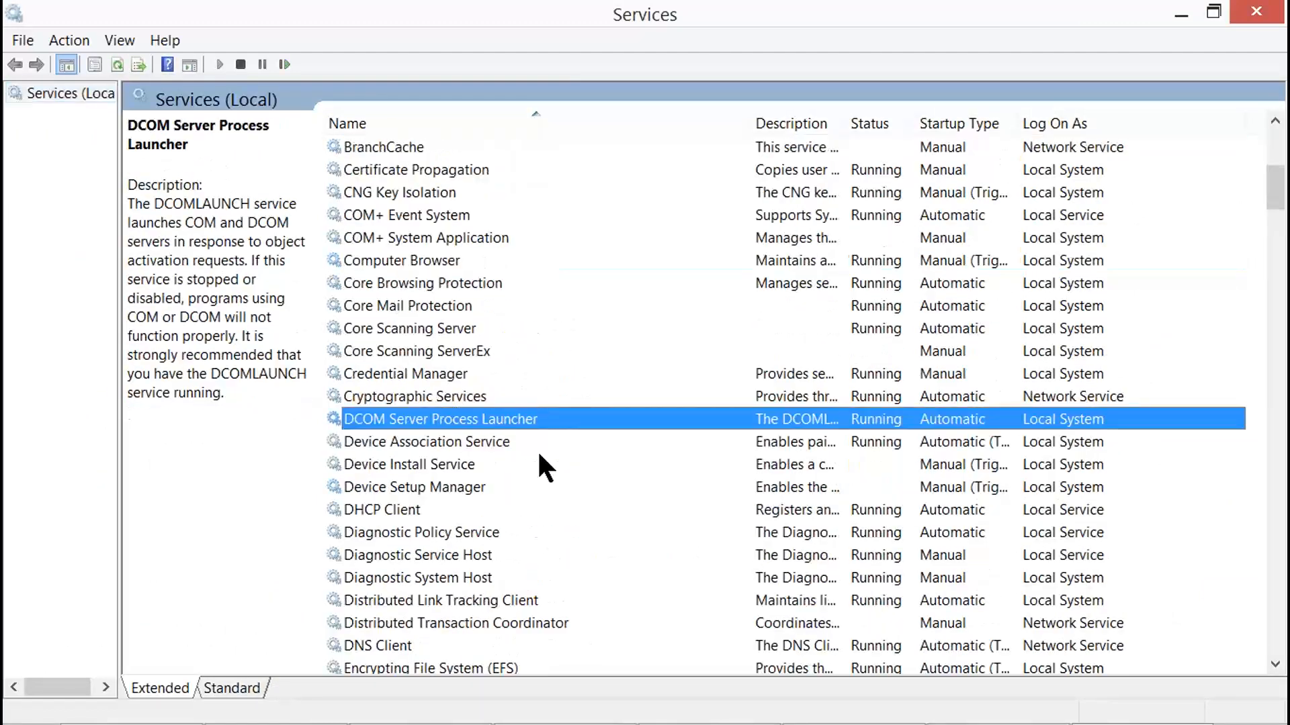
click(505, 622)
right_click(620, 621)
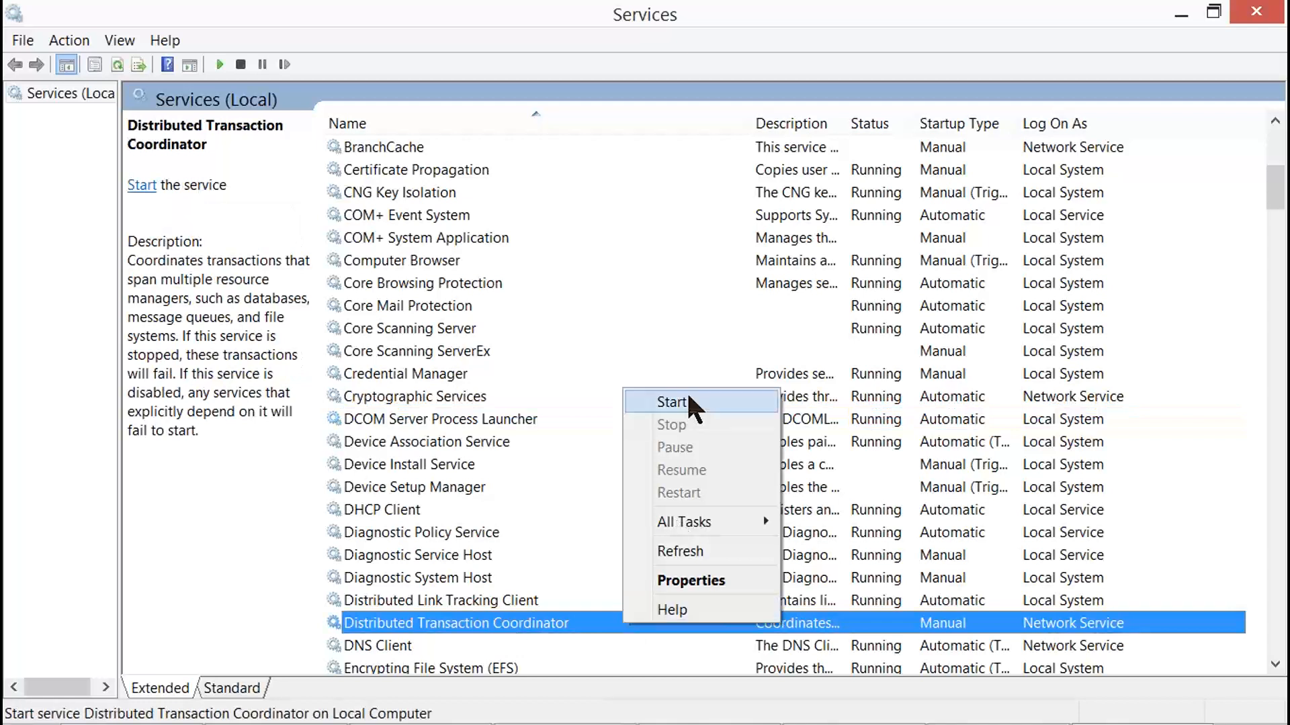
key(super+r)
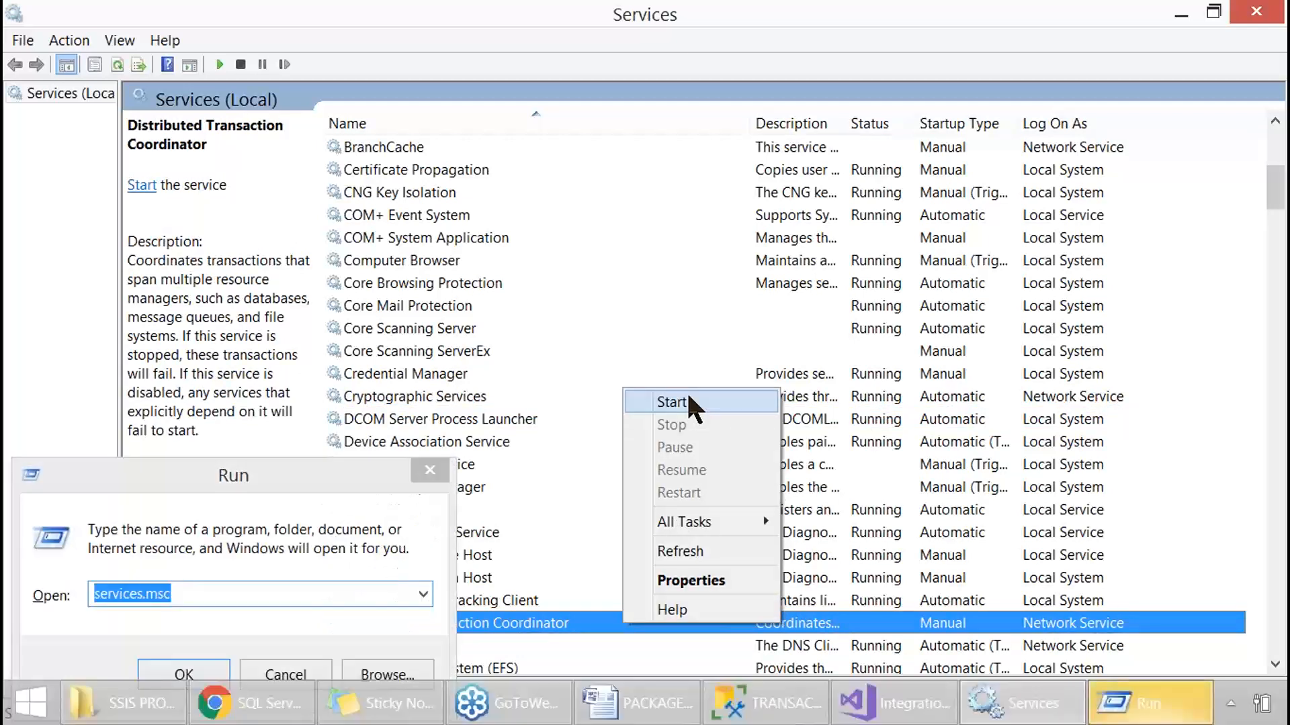
right_click(553, 621)
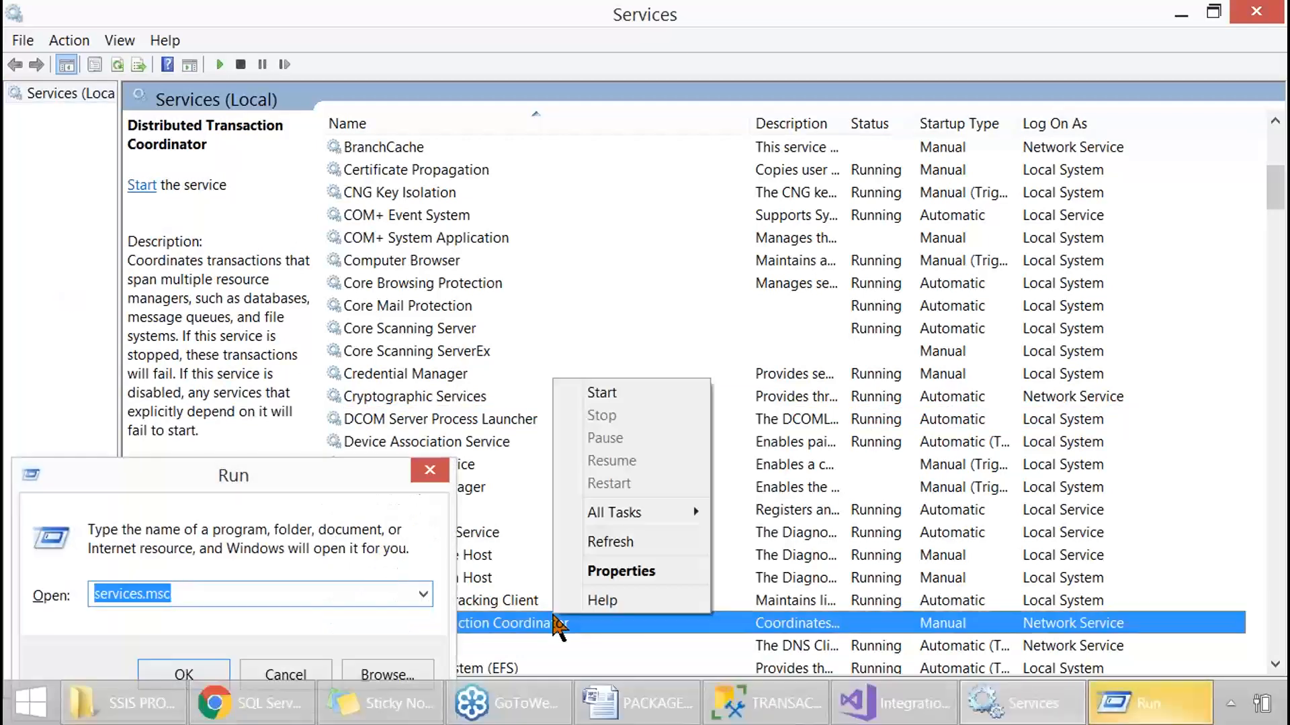
click(612, 395)
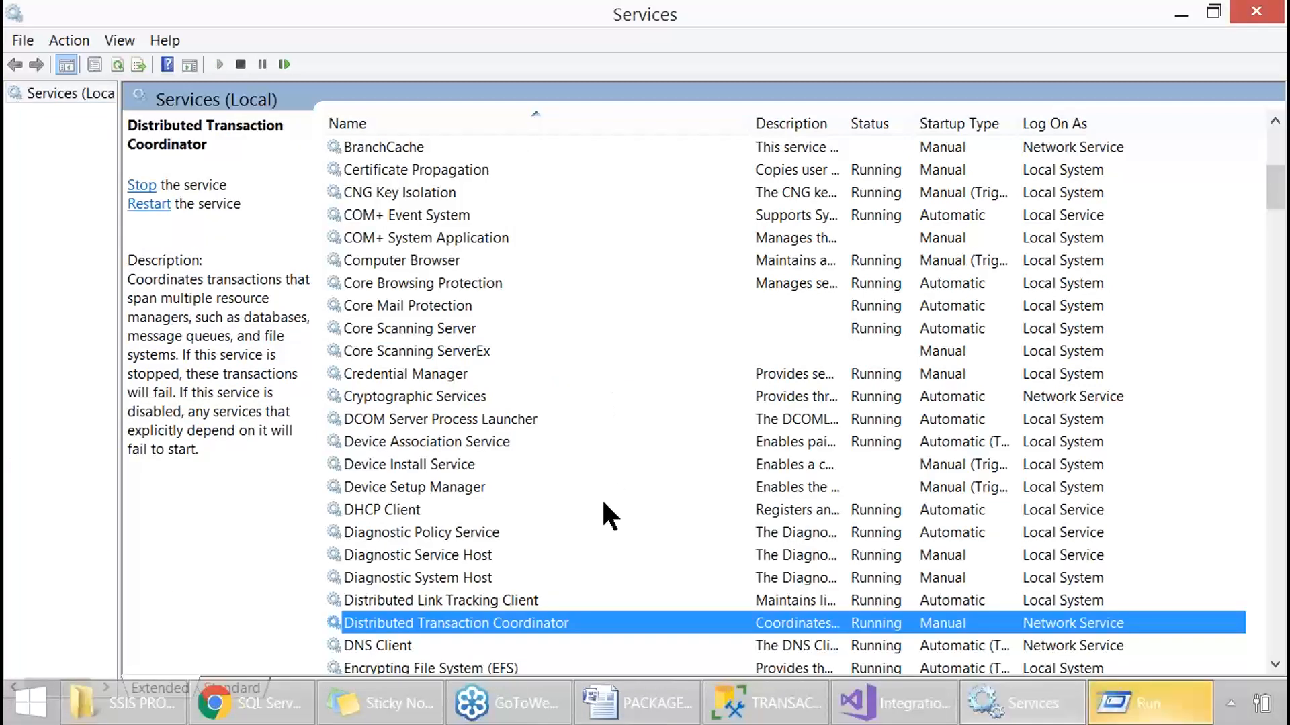
right_click(568, 622)
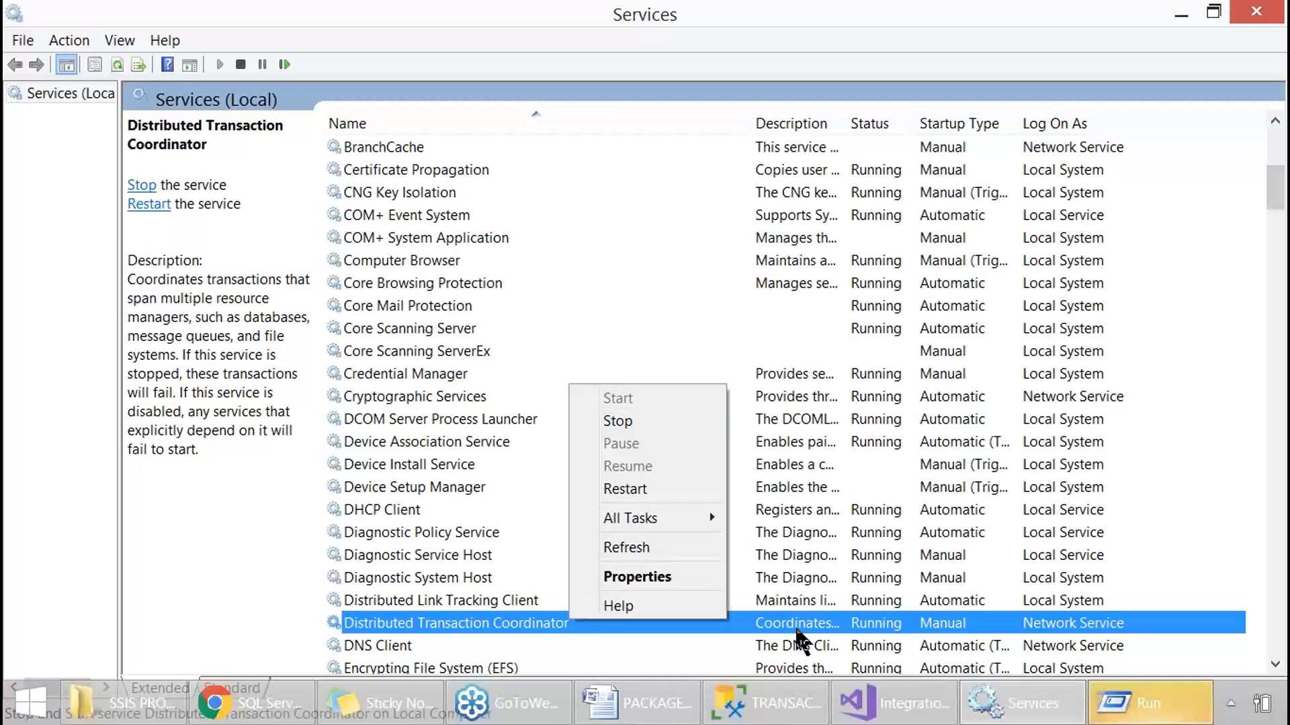
Switch to Visual Studio, execute Package2.dtsx from the SSIS packages, and return it to design mode after the run.
click(893, 703)
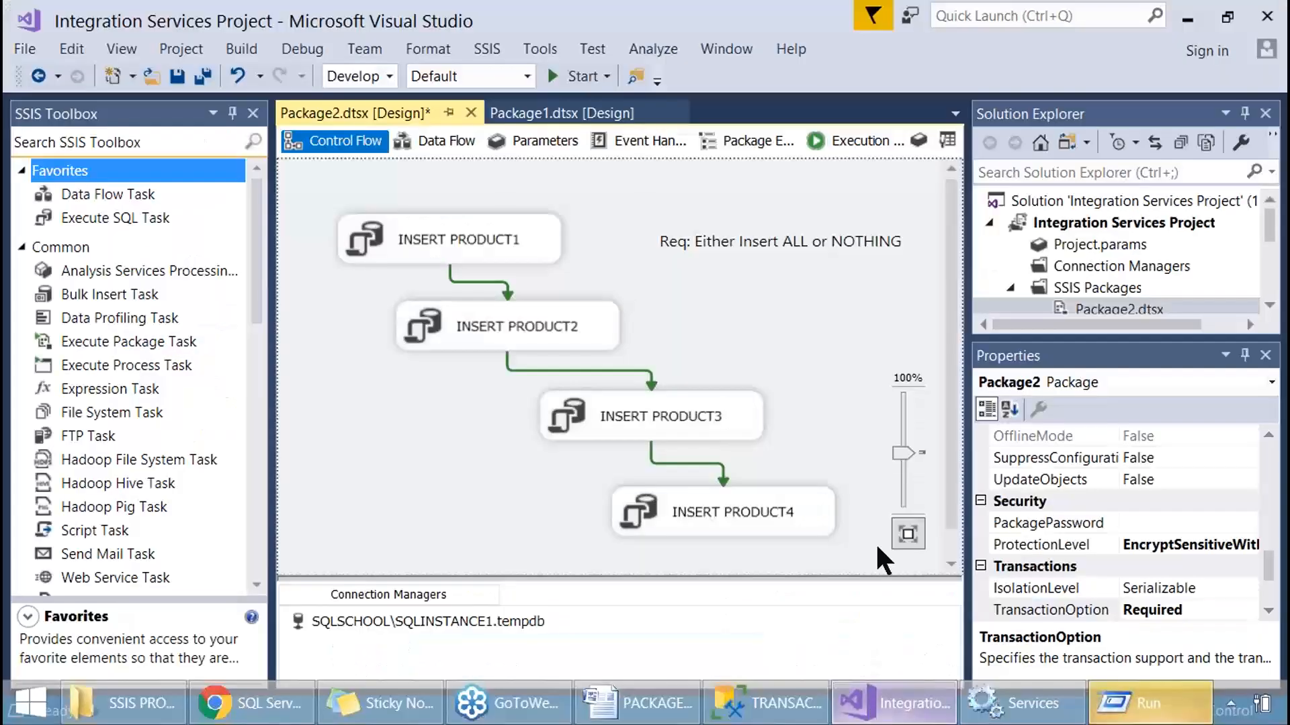
right_click(1101, 310)
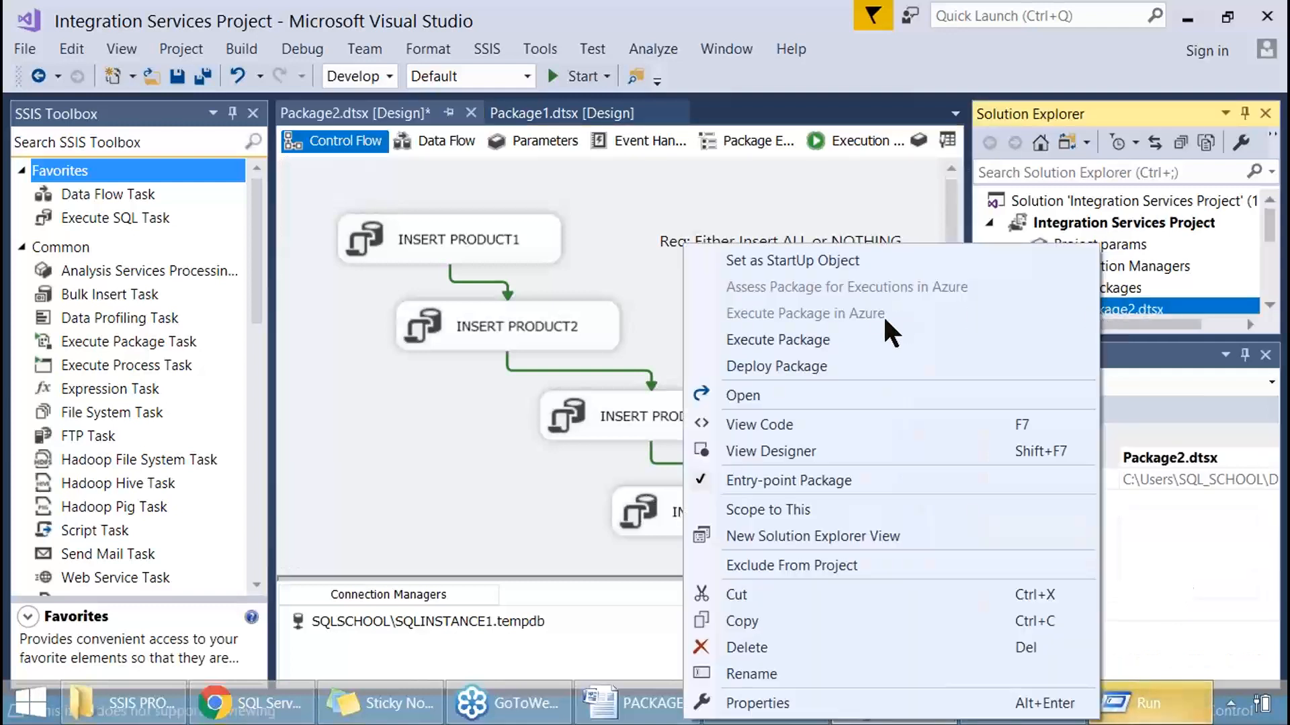
key(Print)
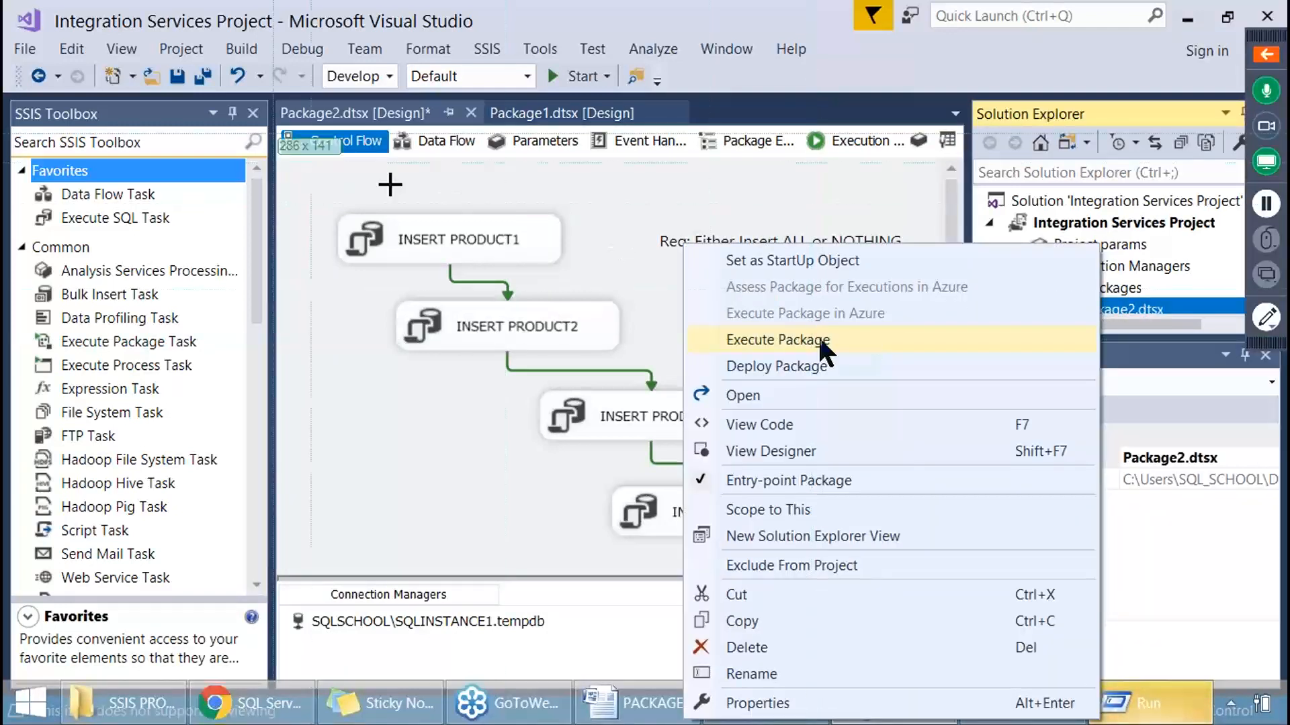
key(Escape)
right_click(1085, 288)
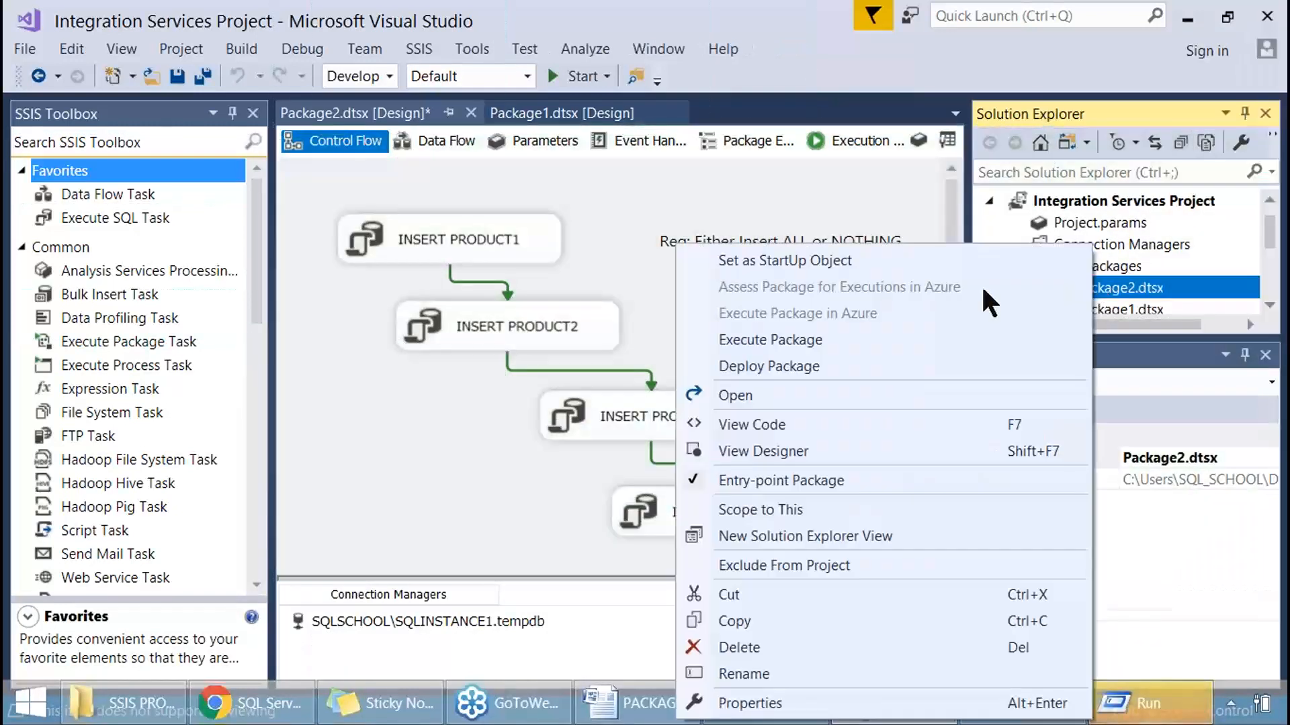
click(766, 340)
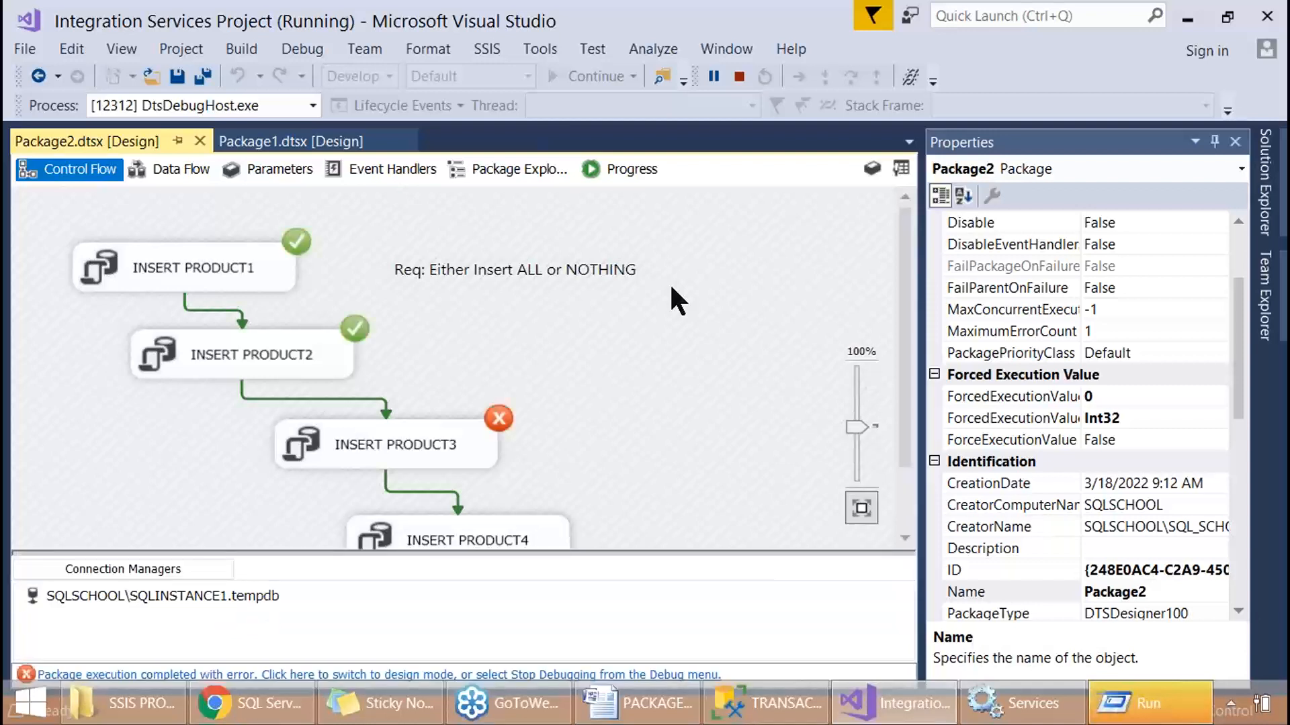
key(Print)
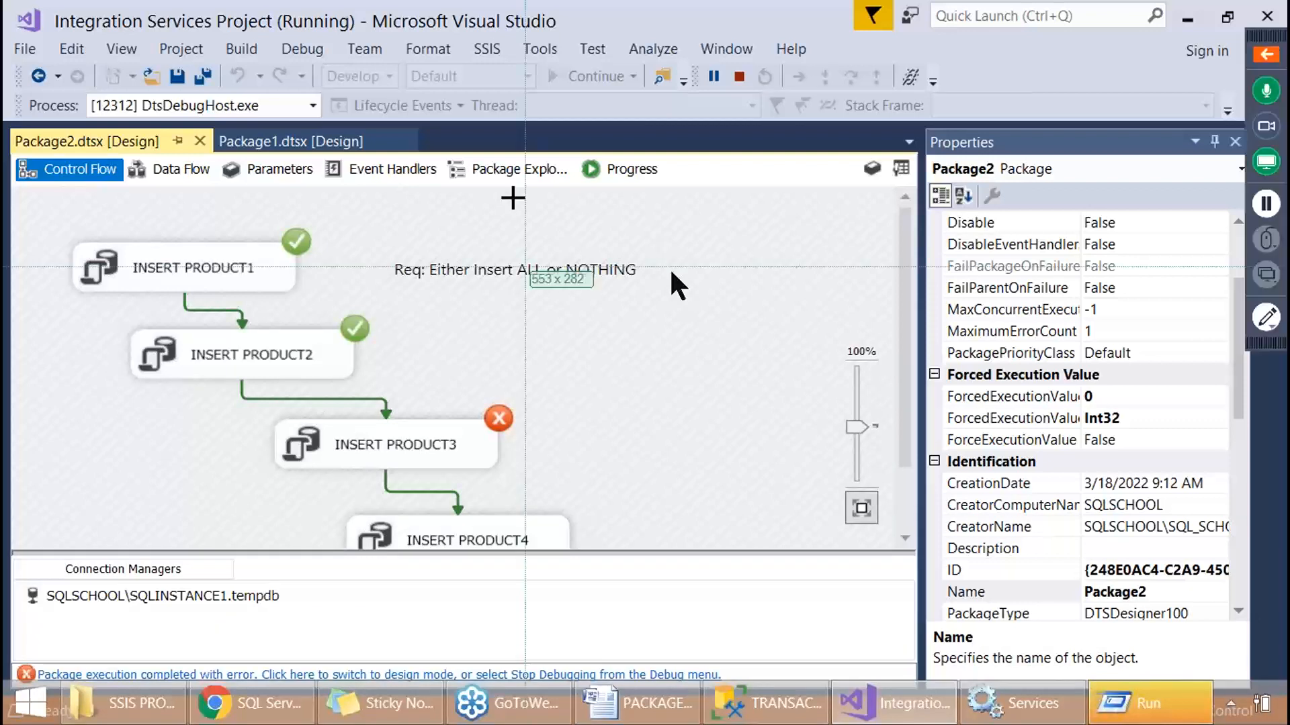
click(672, 272)
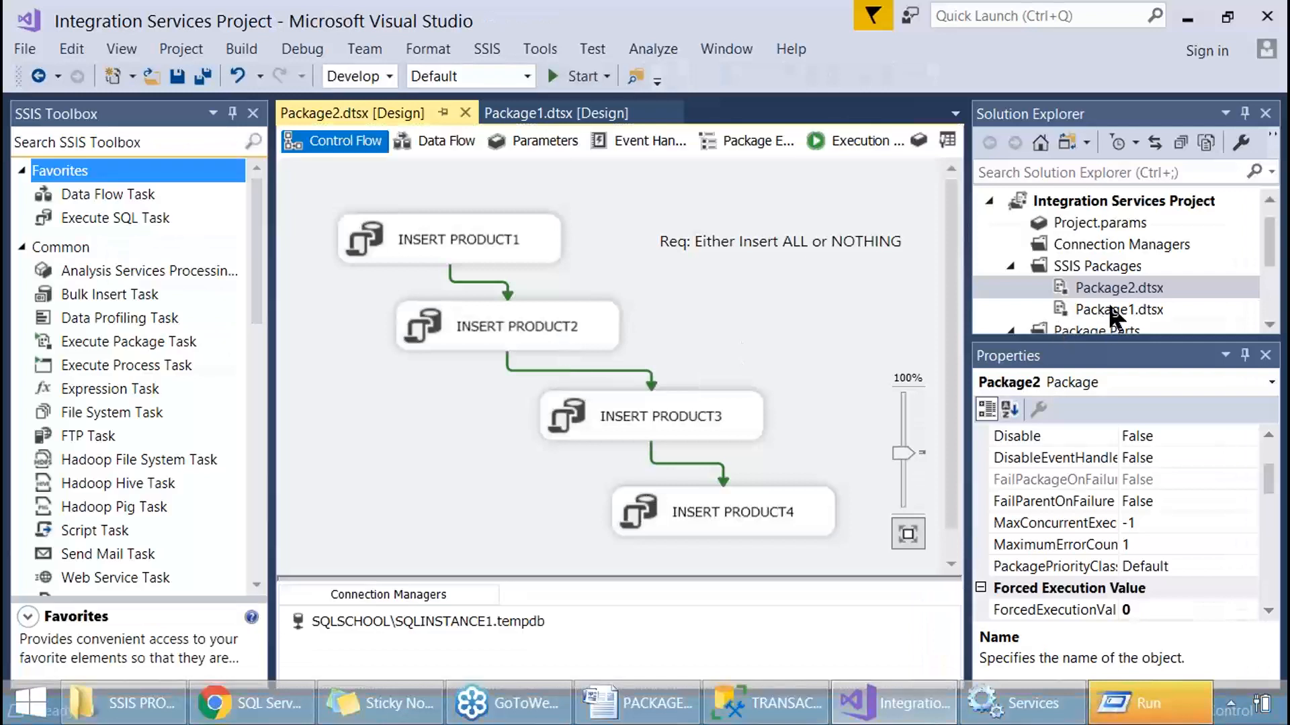
Execute Package2.dtsx again and run its SELECT * FROM TBLPRODUCTS query in SQL Server Management Studio to verify the output.
right_click(1115, 288)
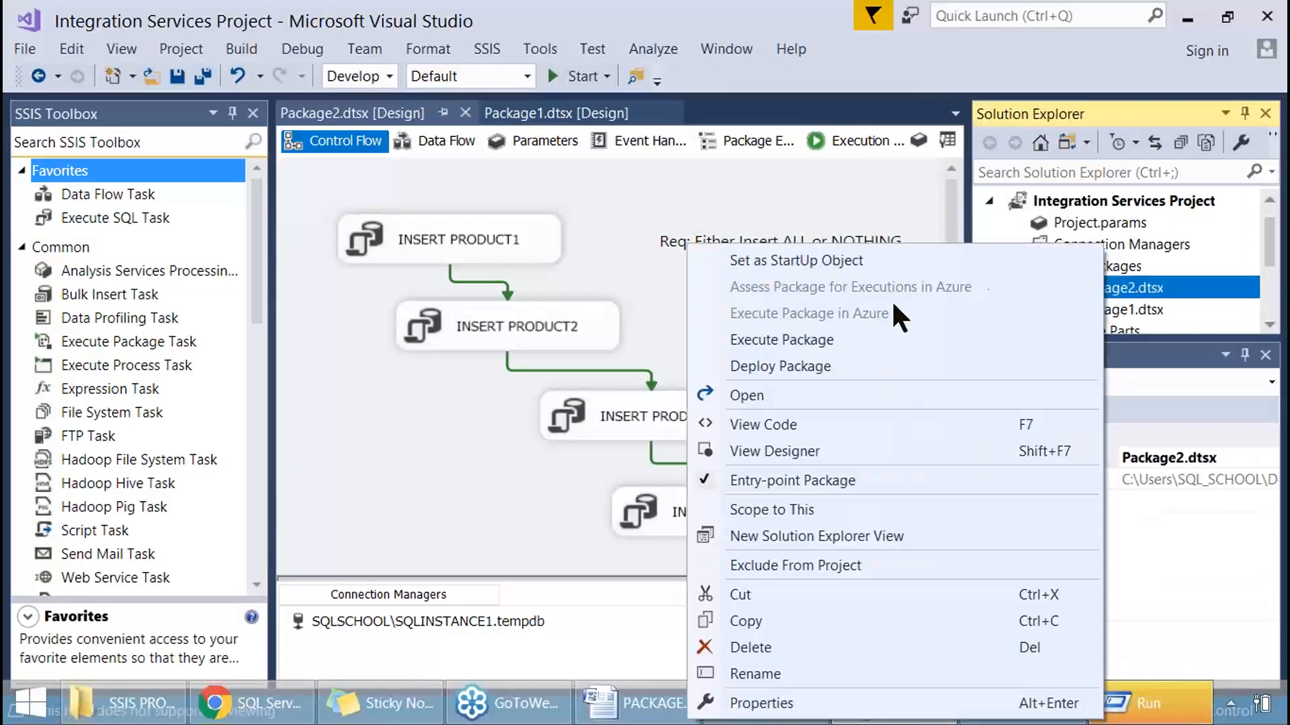
click(788, 332)
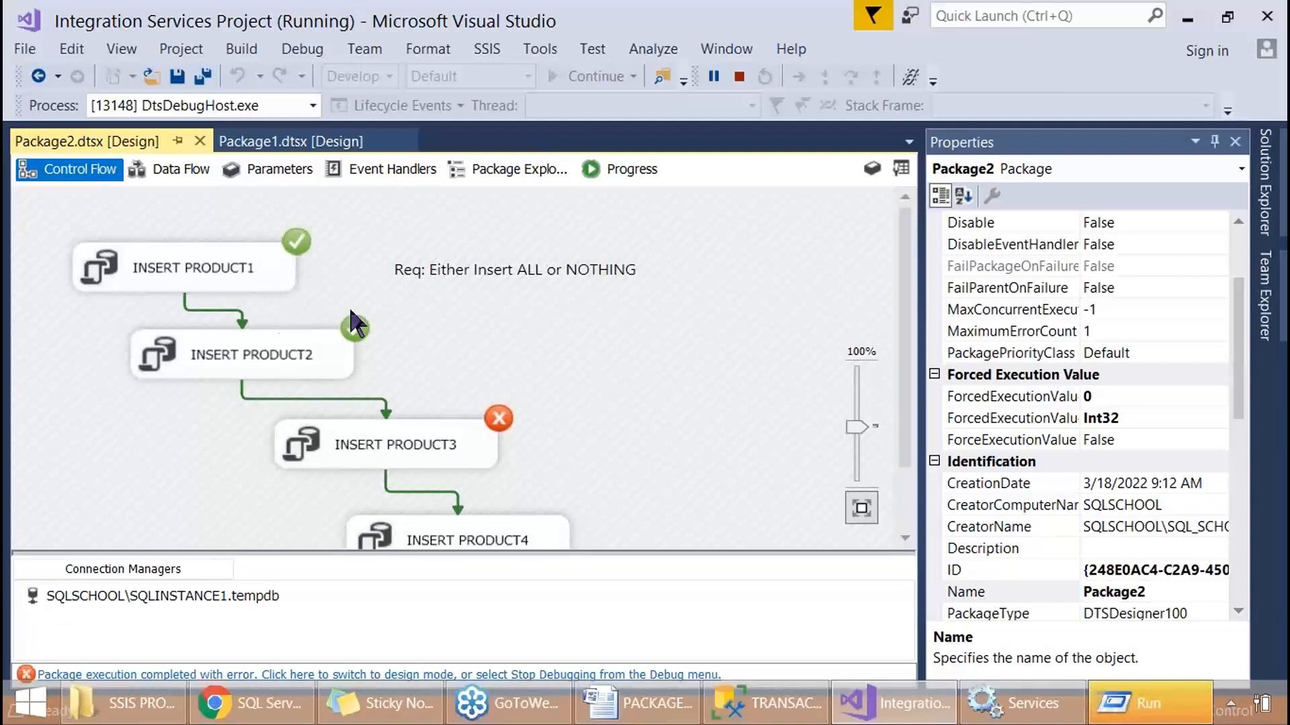
click(734, 705)
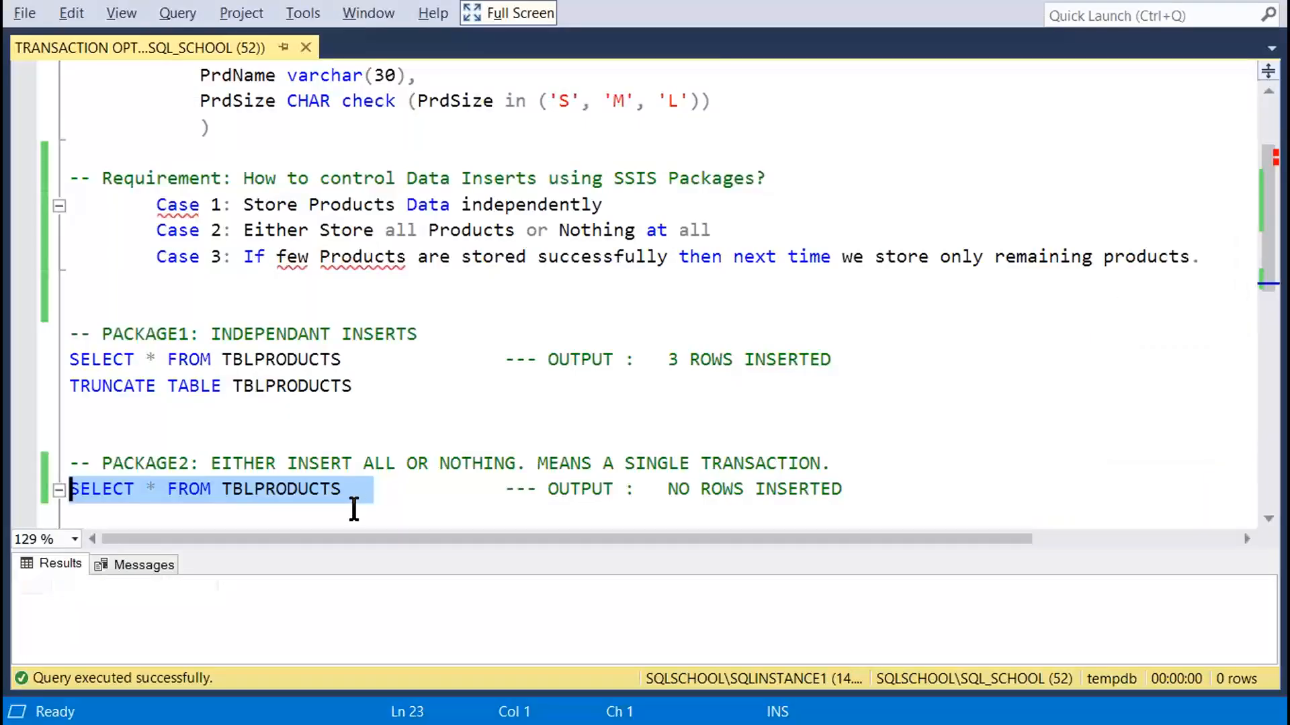
key(F5)
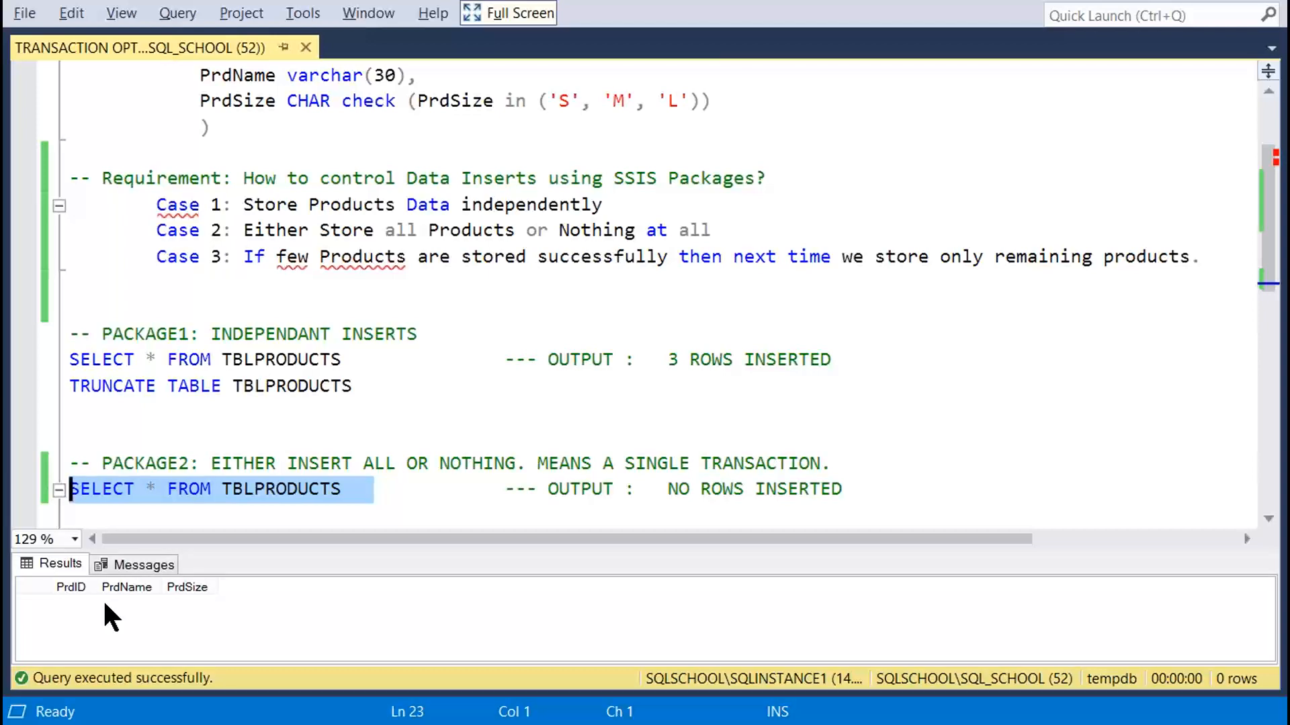
Switch back to Visual Studio, end Package2's debugging run, and locate the package's TransactionOption property.
key(alt+Tab)
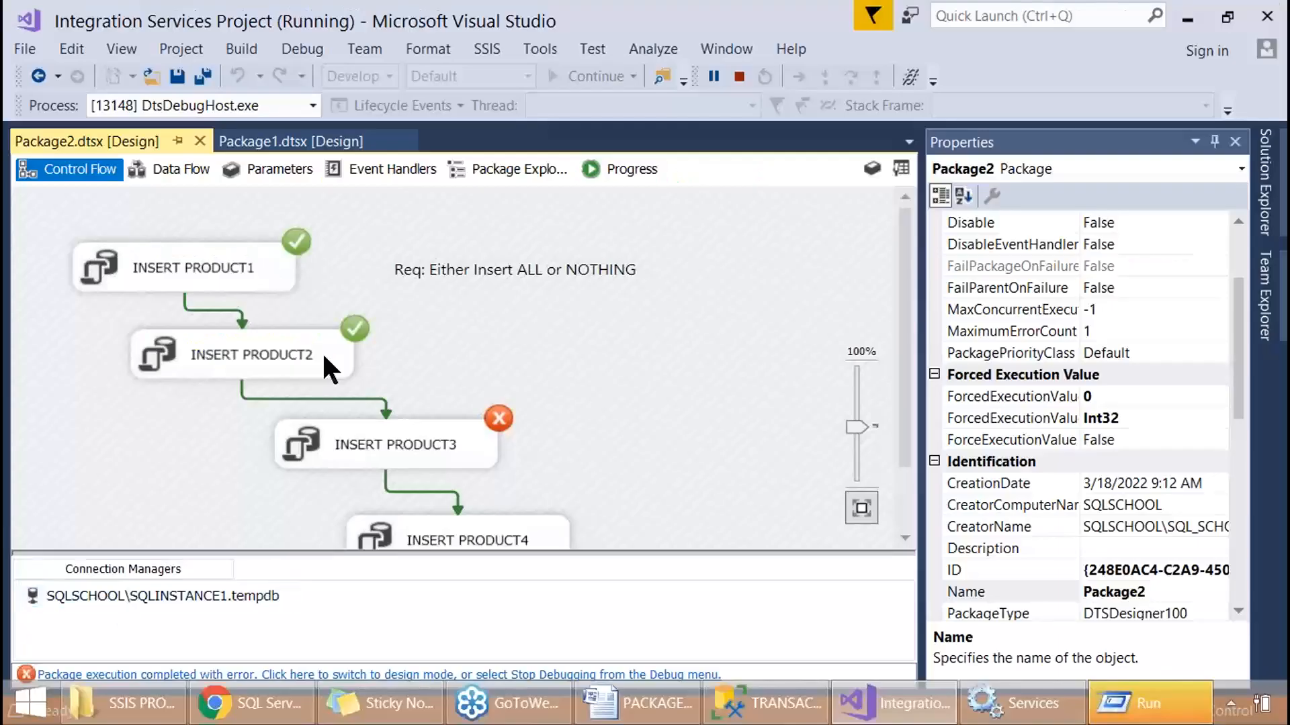
click(424, 673)
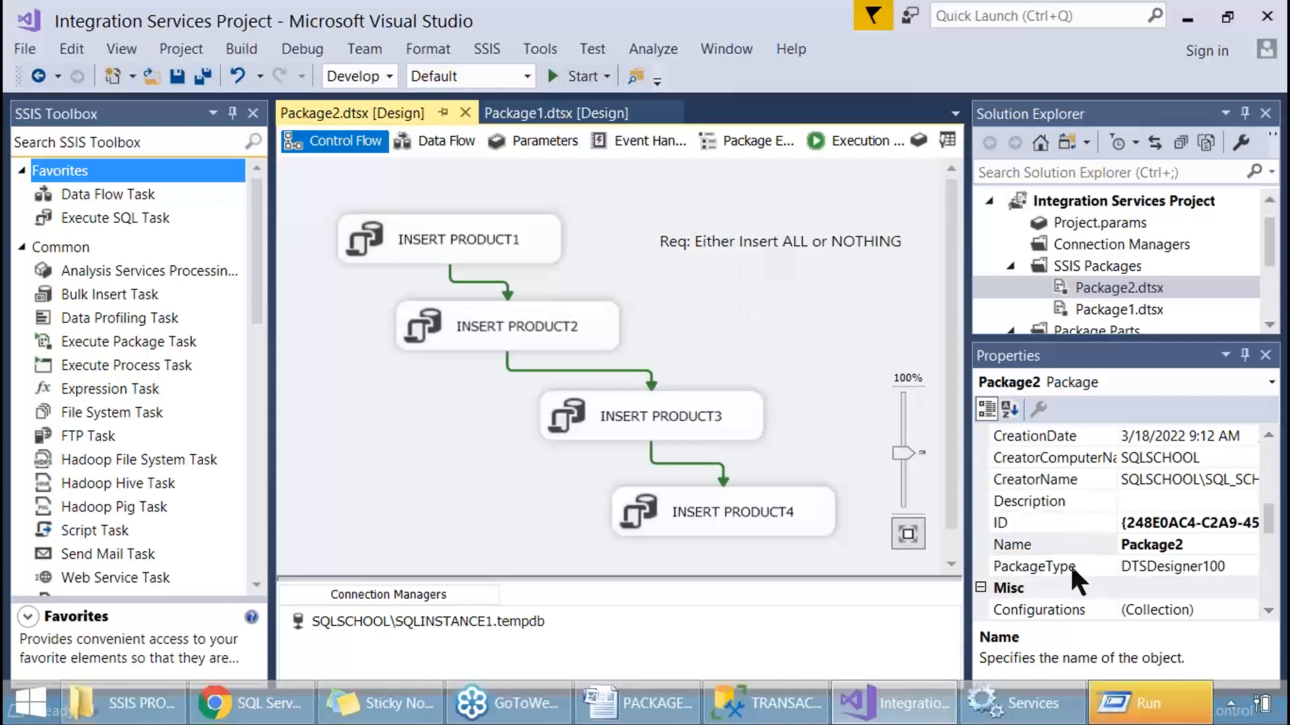
scroll(1069, 563, down, 6)
click(1051, 479)
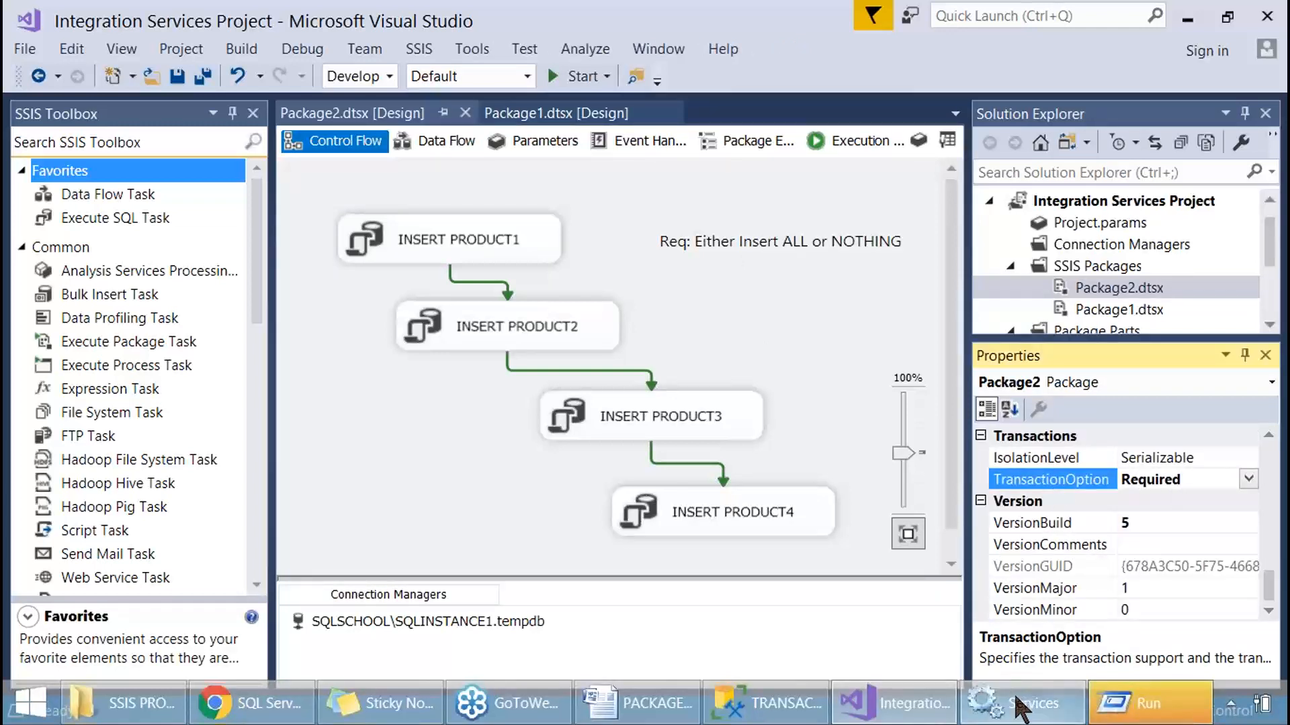
Switch to the Services console to check the Distributed Transaction Coordinator's status, and minimize the console.
click(984, 702)
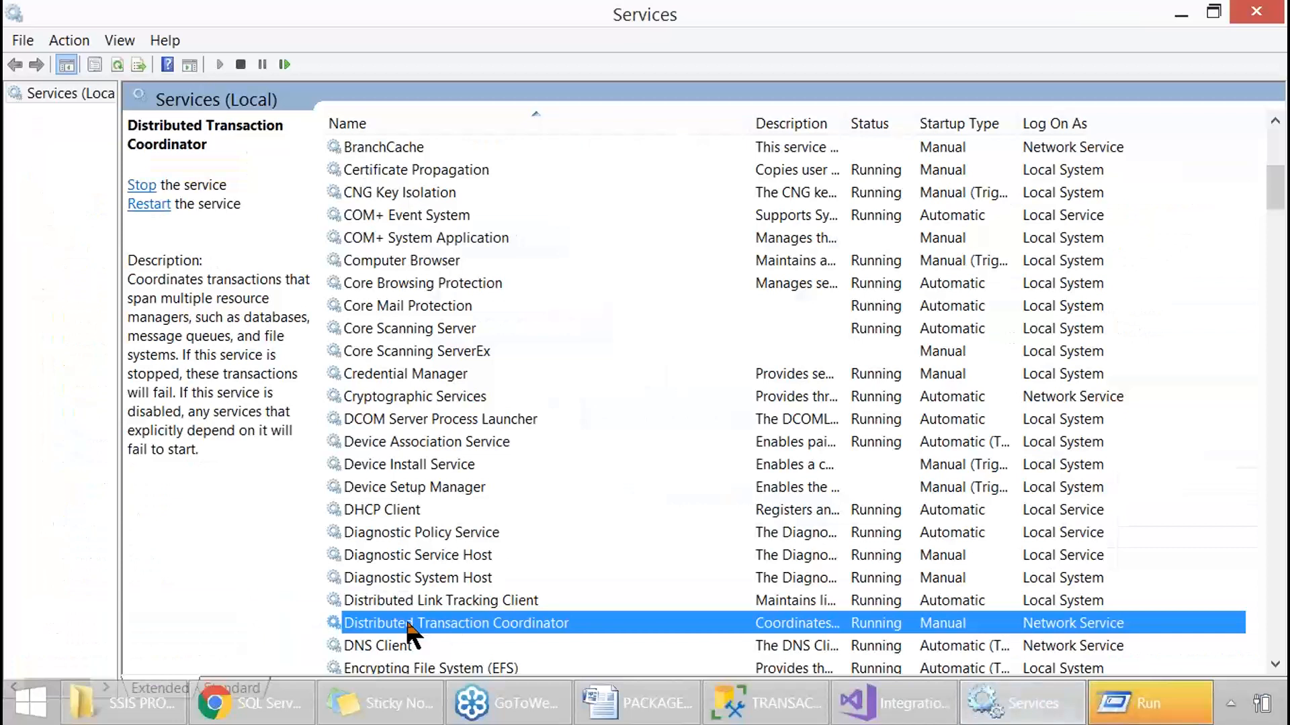
scroll(422, 457, down, 4)
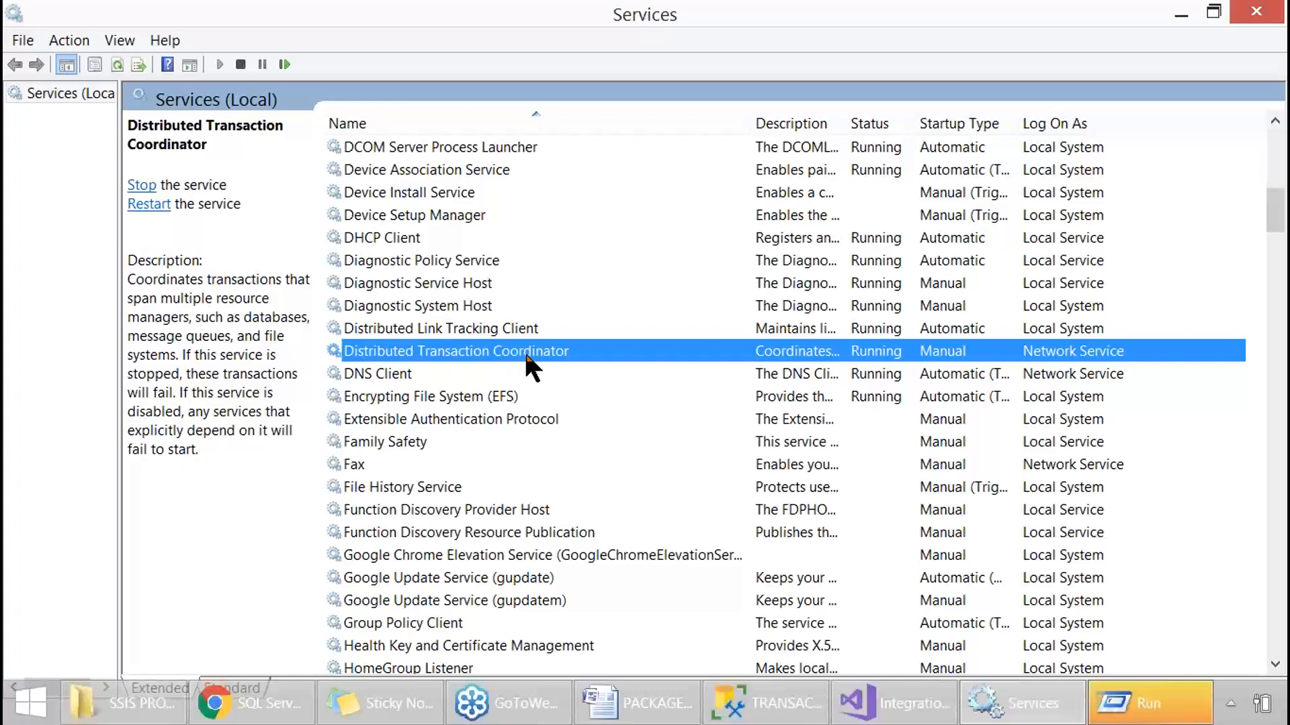
click(1182, 15)
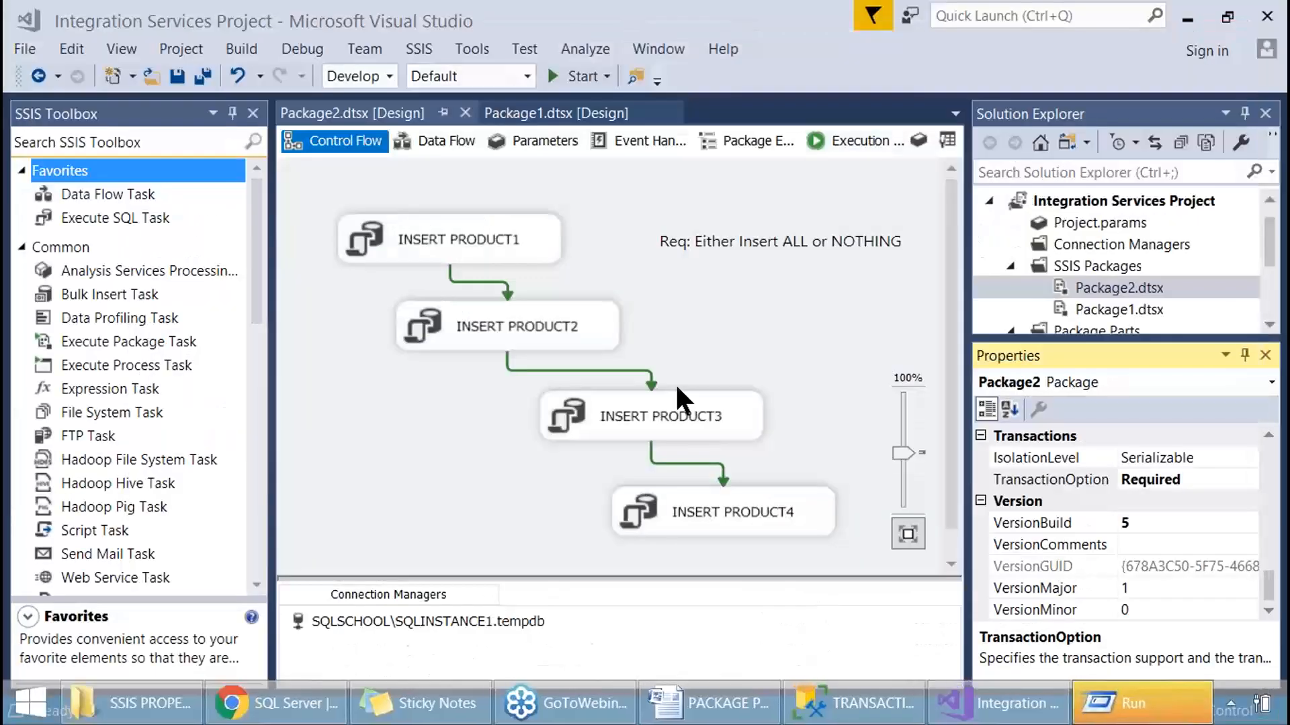
Close the package properties pane and compare the requirement notes on the Package1 and Package2 control flows.
click(1266, 356)
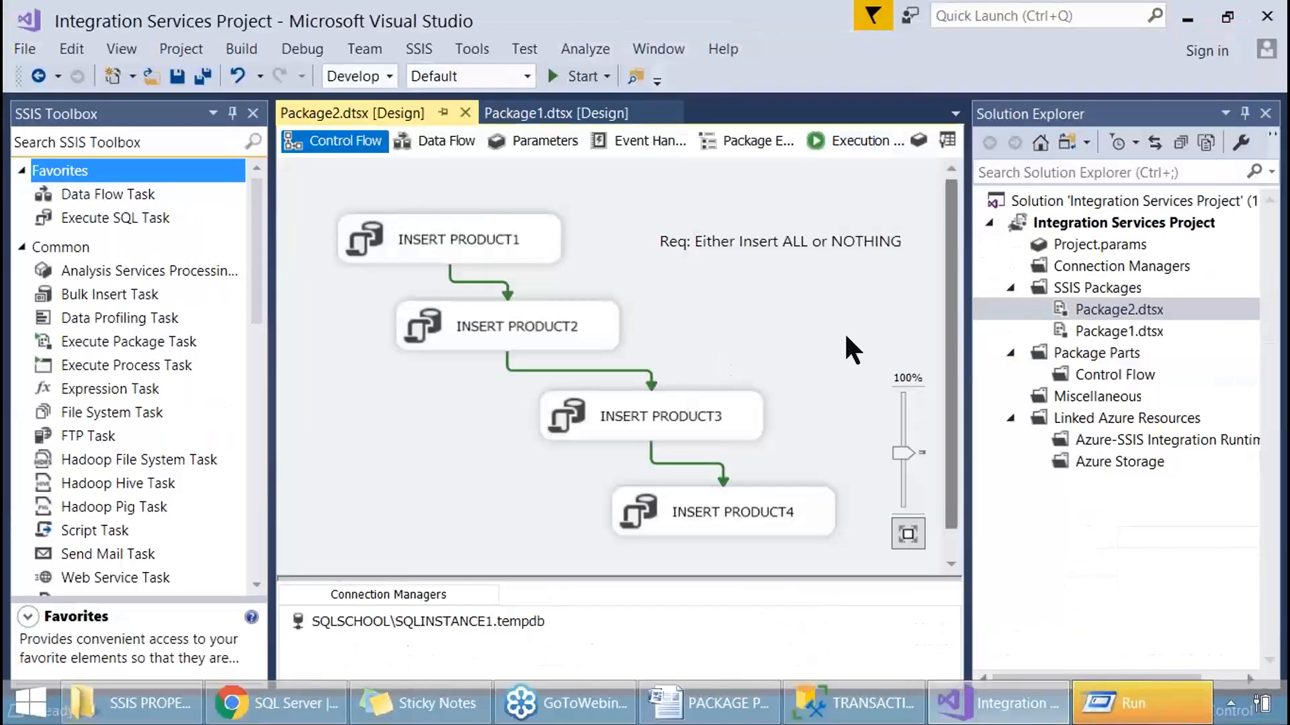
double_click(1102, 331)
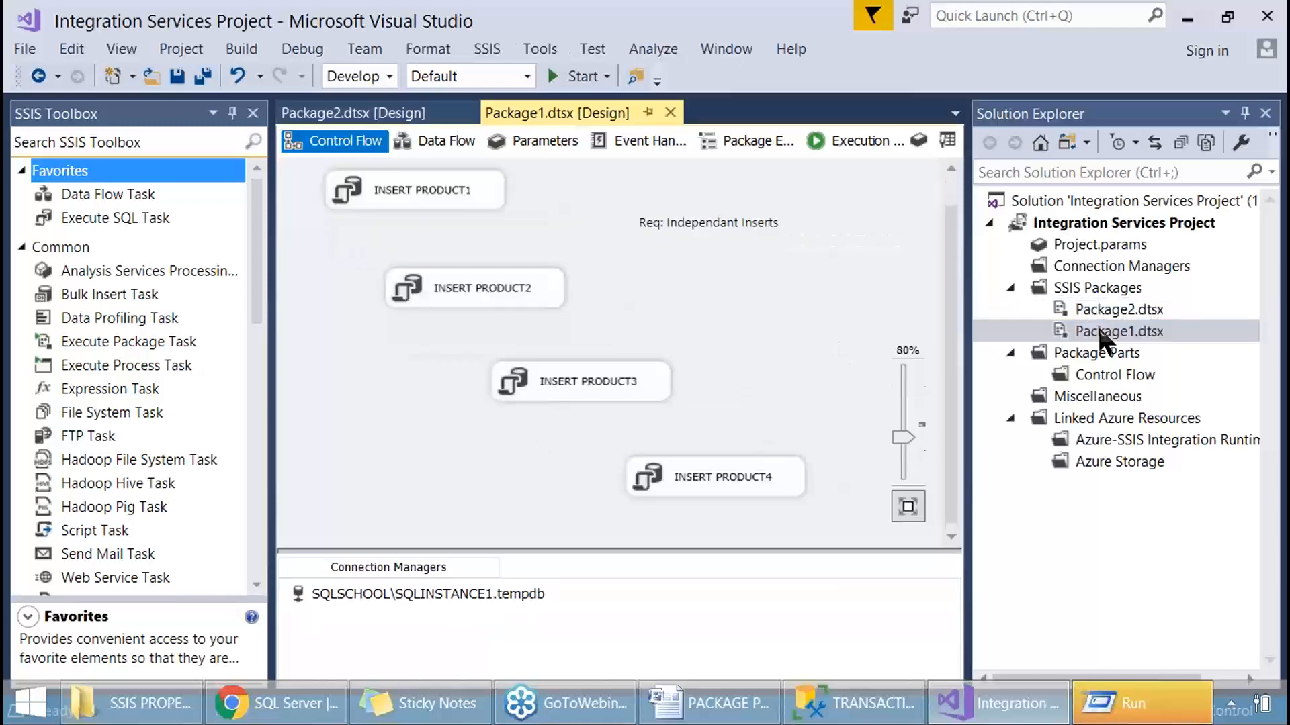
click(744, 222)
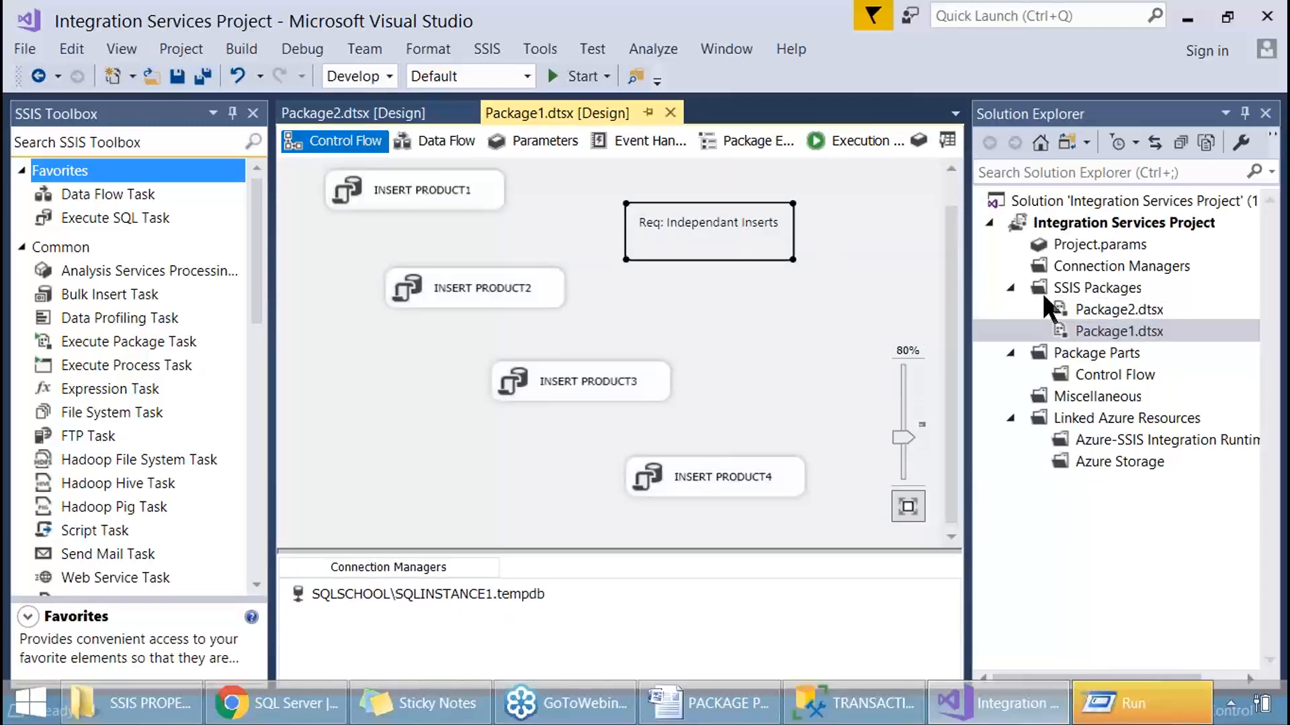
double_click(1107, 311)
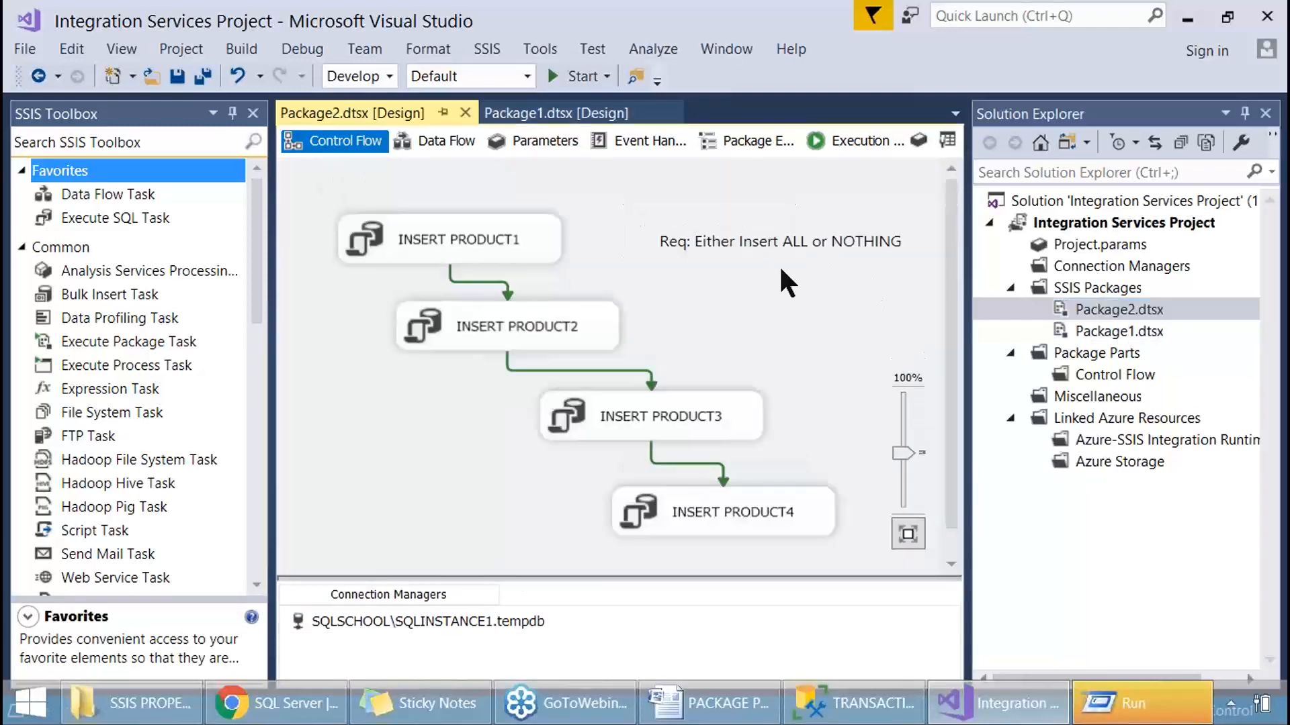
click(728, 244)
click(713, 313)
Copy Package1.dtsx and paste the copy into the Integration Services Project.
click(1091, 336)
double_click(1091, 336)
right_click(1091, 334)
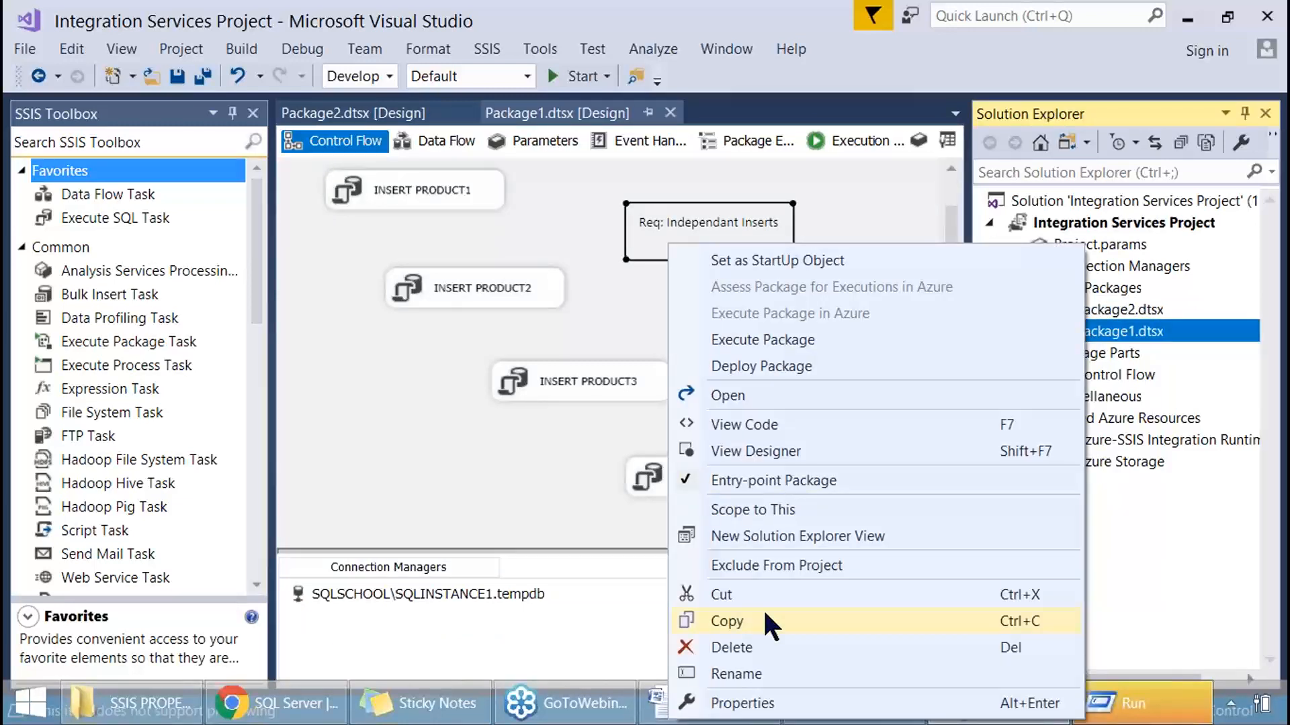
key(Print)
drag(187, 114, 1236, 712)
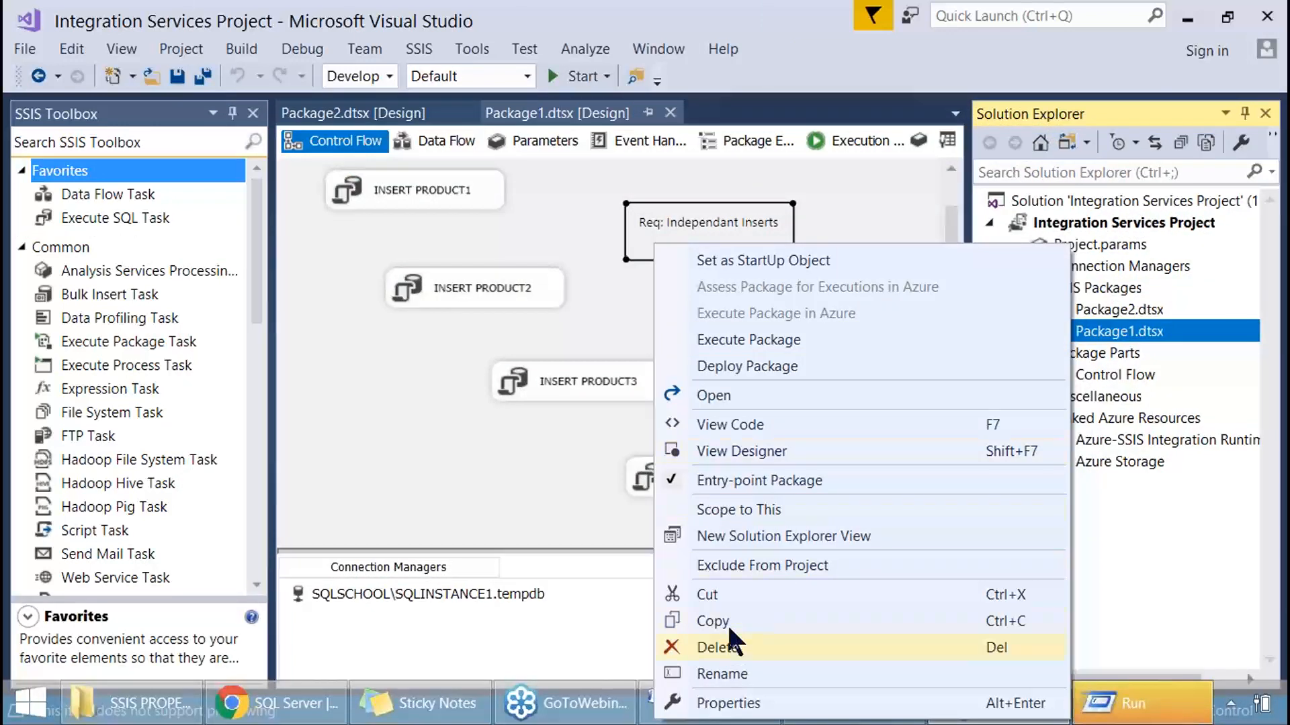
key(Escape)
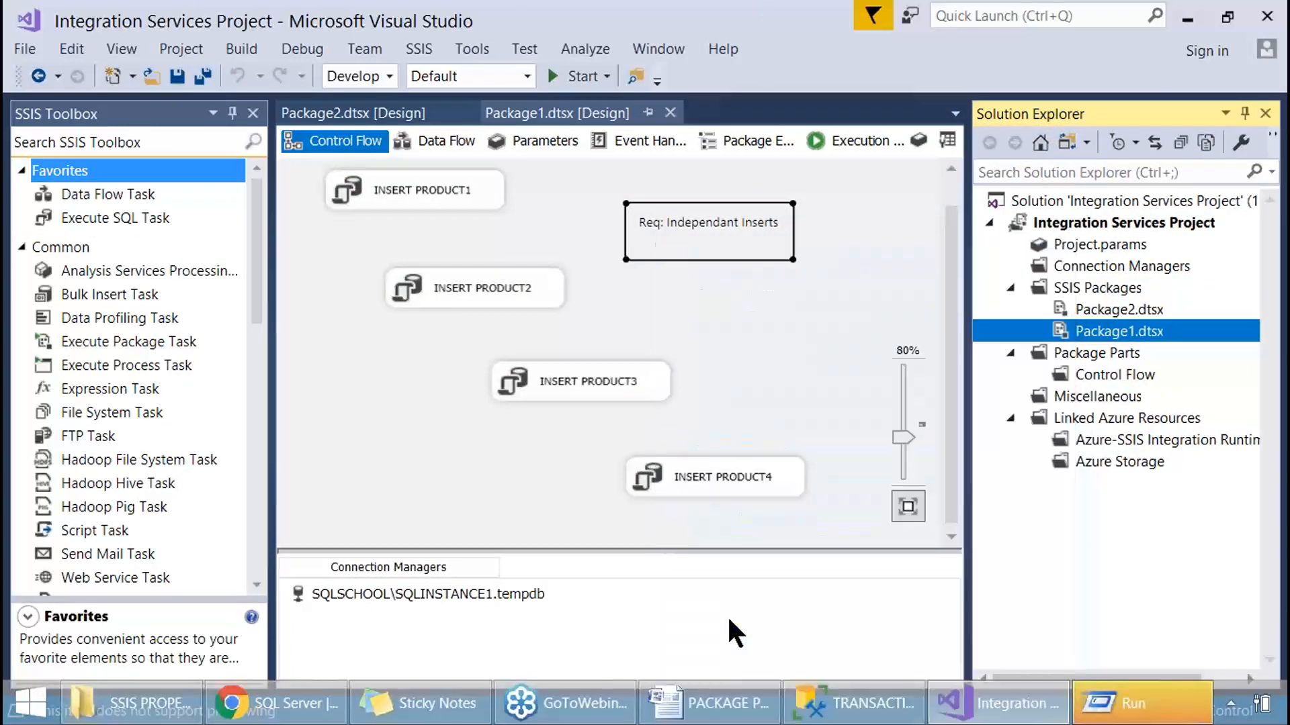
click(1089, 223)
key(shift+F10)
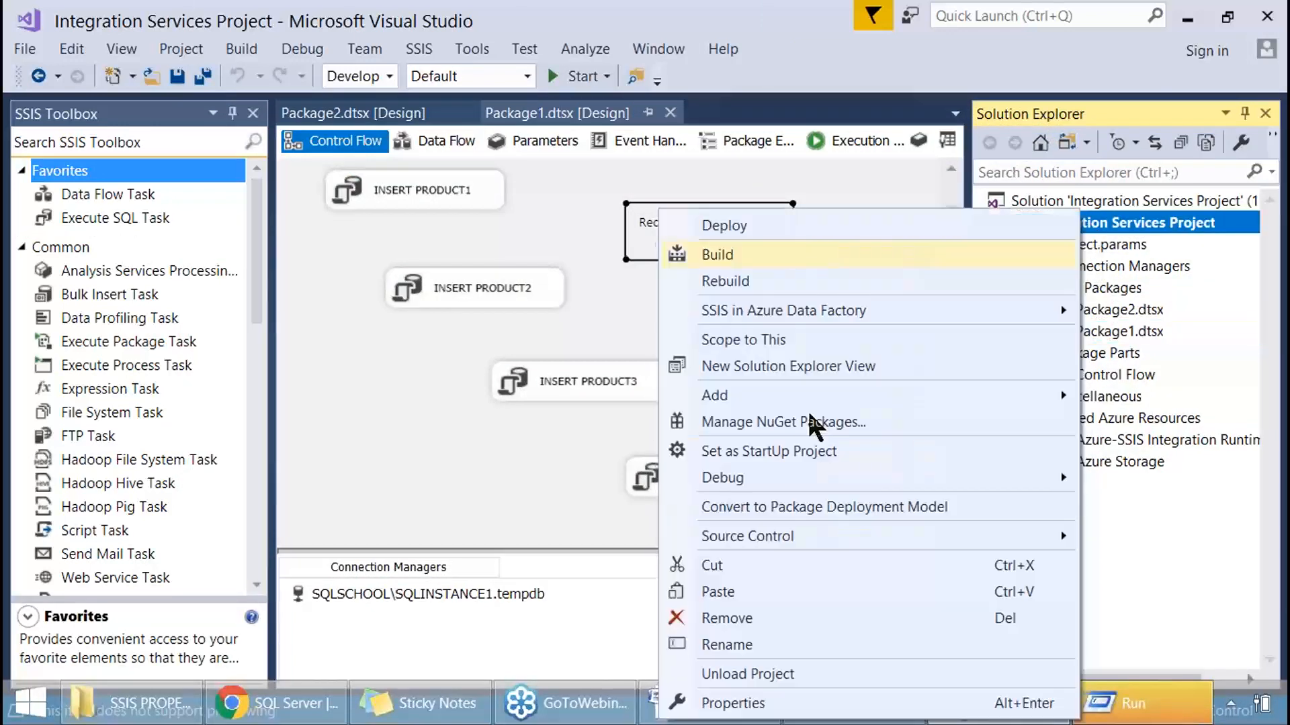
click(732, 593)
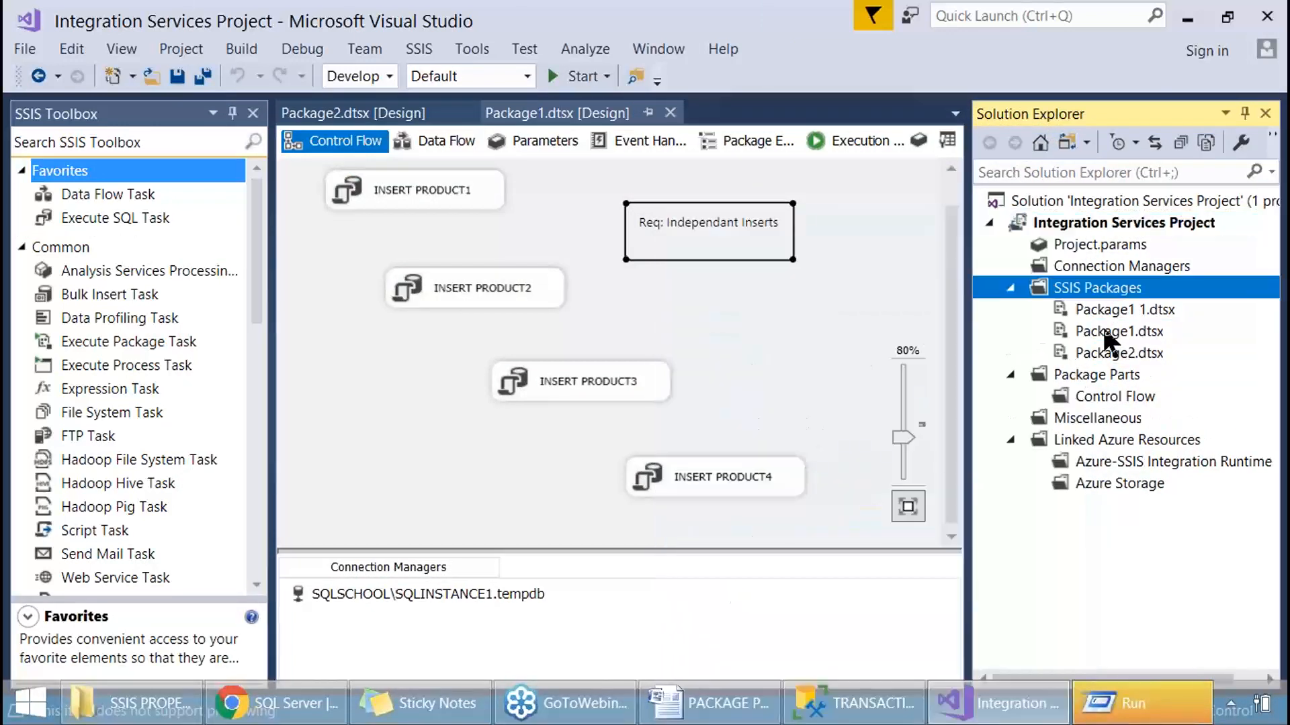
Rename the Package1 1.dtsx copy as Package3.dtsx and open it in the designer.
key(shift+F10)
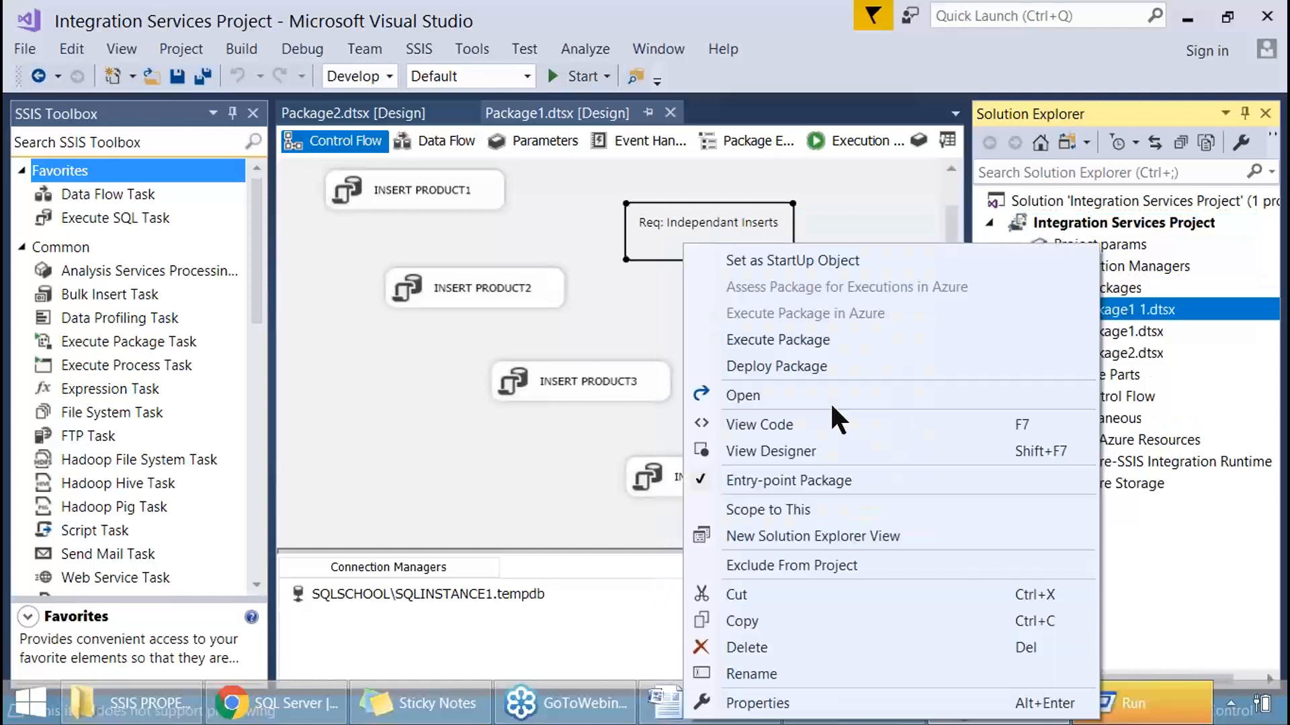
click(748, 672)
click(1128, 310)
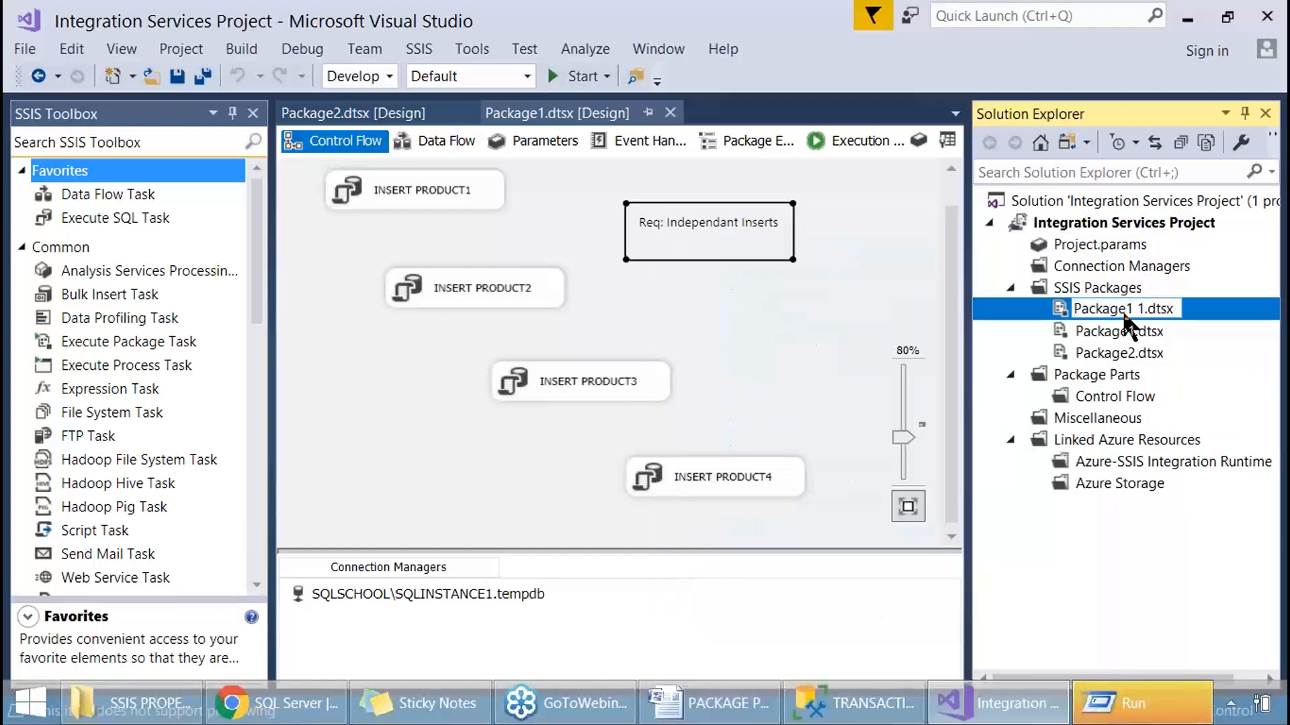
key(Delete)
key(Delete)
key(Delete)
text(3)
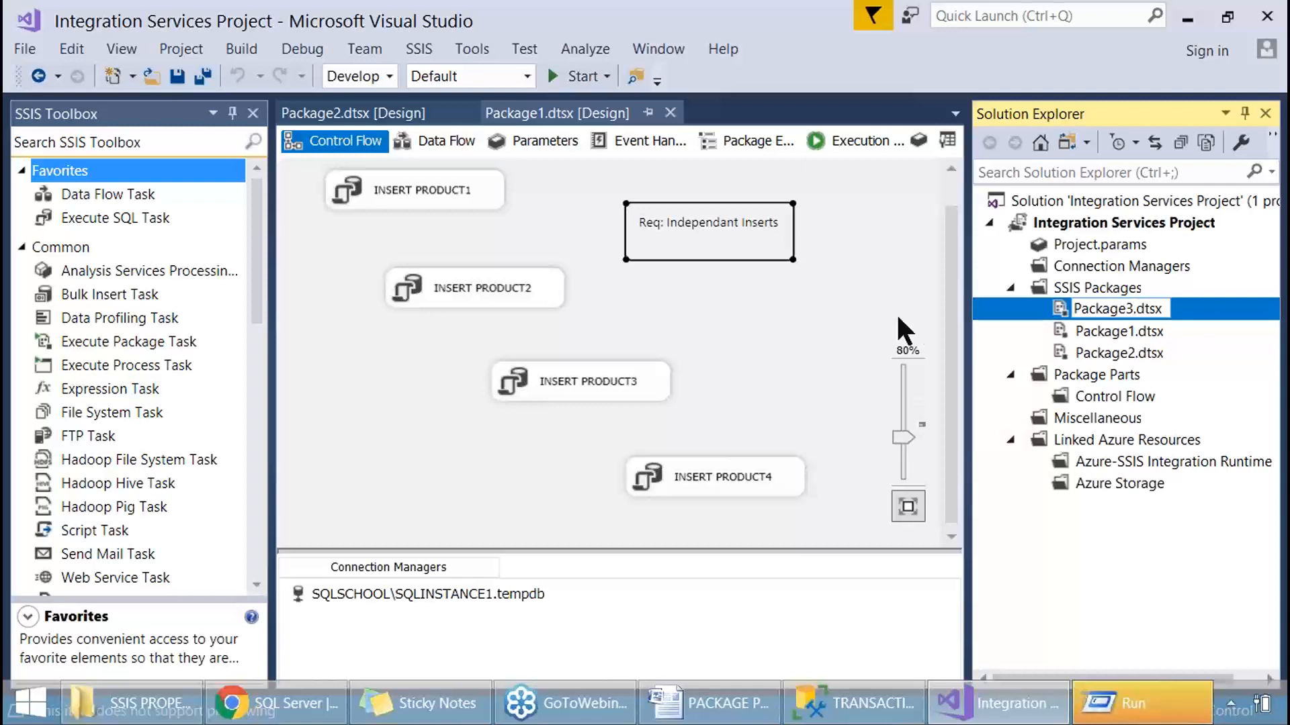
click(814, 317)
double_click(1068, 307)
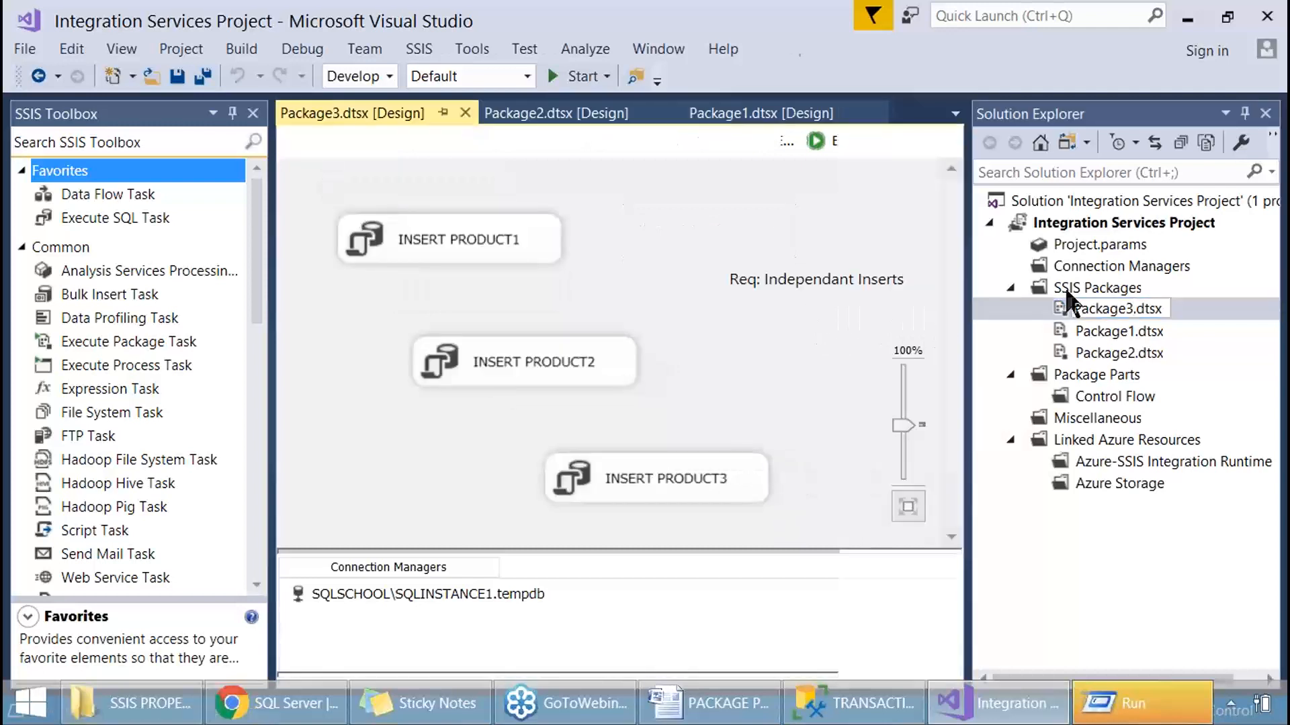
Move the requirement note and the INSERT PRODUCT2, INSERT PRODUCT3 and INSERT PRODUCT4 tasks closer together in Package3's control flow.
click(801, 273)
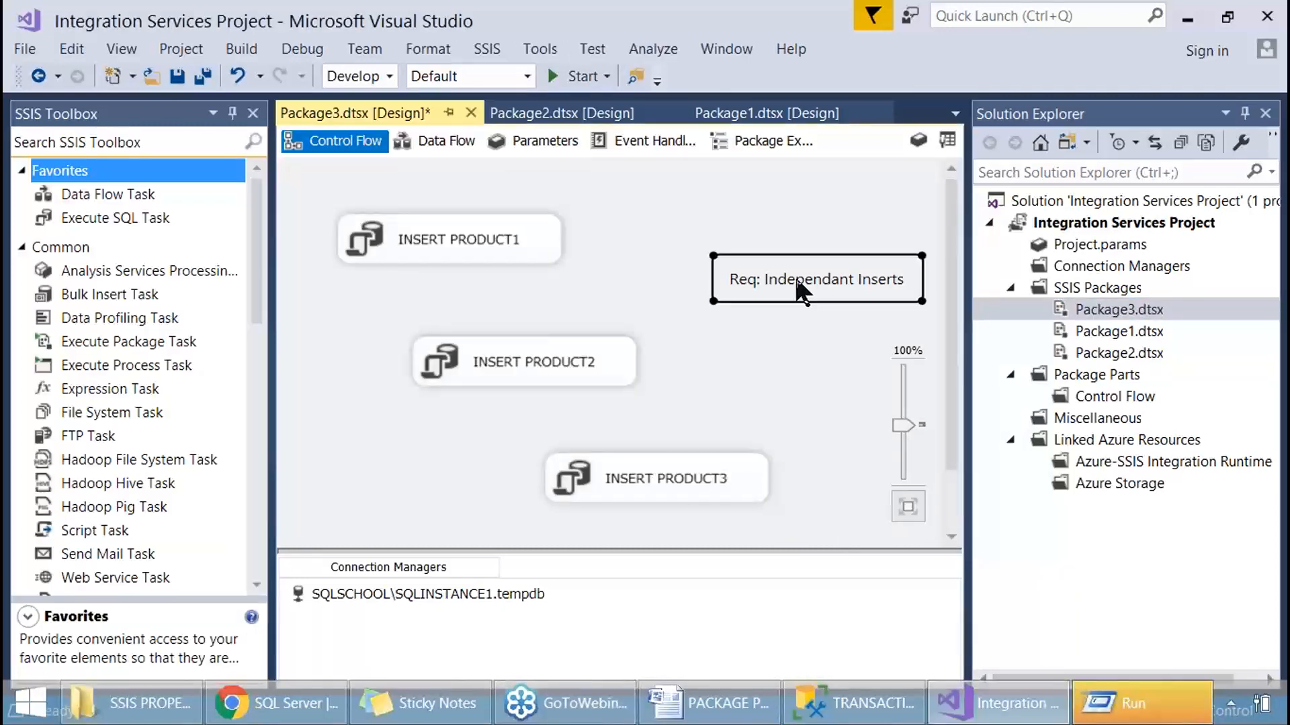
drag(794, 274, 699, 231)
mouse_move(542, 340)
mouse_down()
mouse_move(530, 289)
mouse_move(526, 310)
mouse_up()
drag(645, 452, 605, 392)
scroll(732, 452, down, 1)
key(ctrl+c)
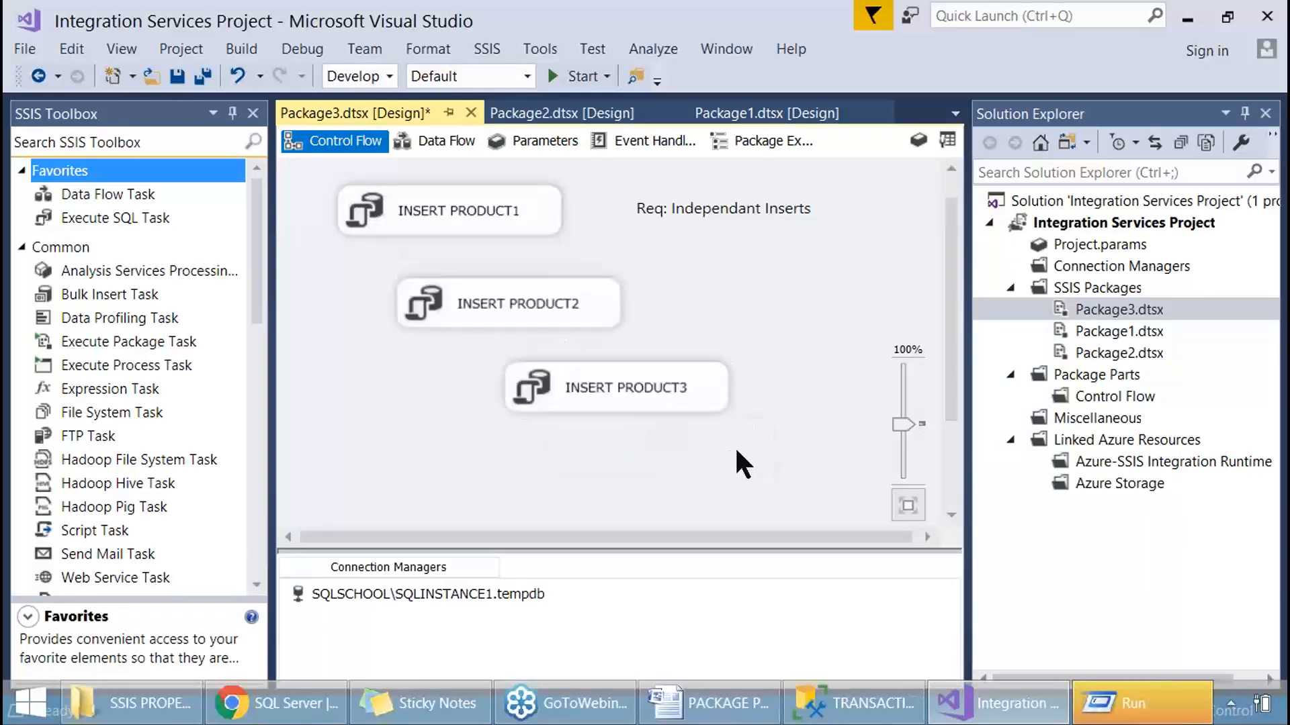
key(ctrl+v)
drag(725, 535, 646, 447)
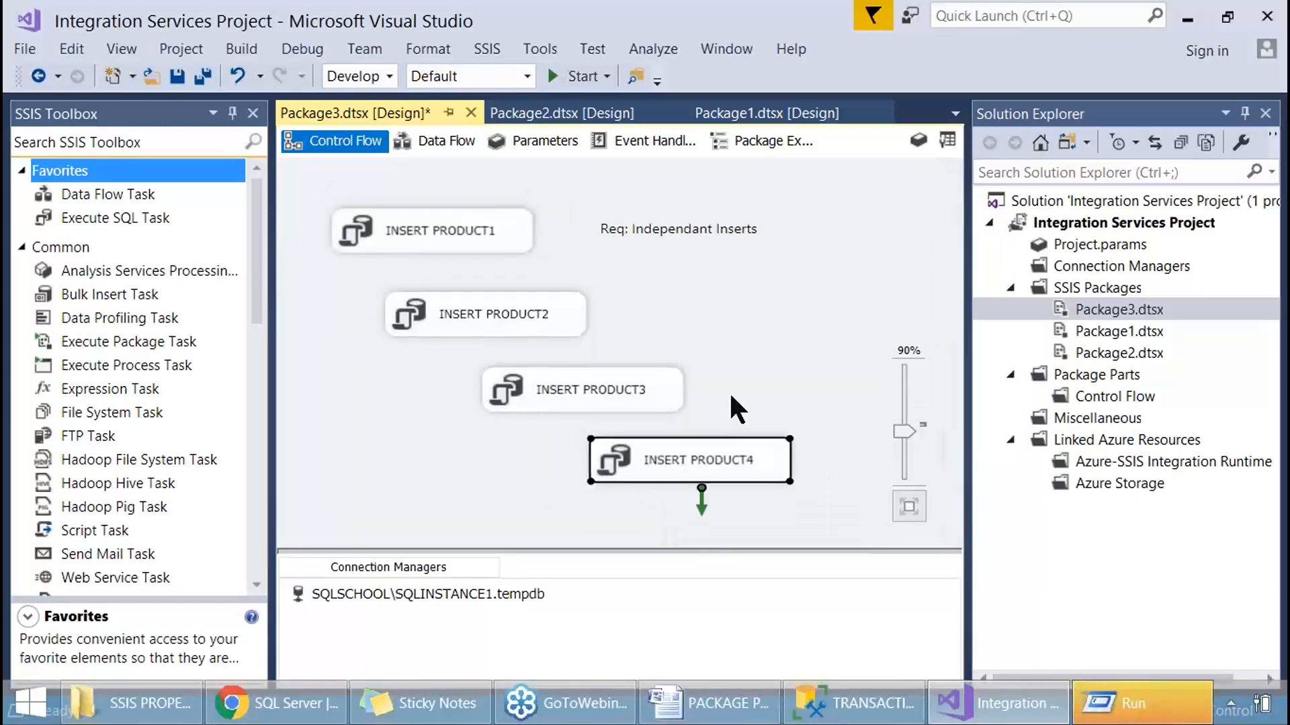
Connect INSERT PRODUCT1 through INSERT PRODUCT4 in sequence with success precedence constraints, and shift INSERT PRODUCT3 slightly aside.
click(457, 232)
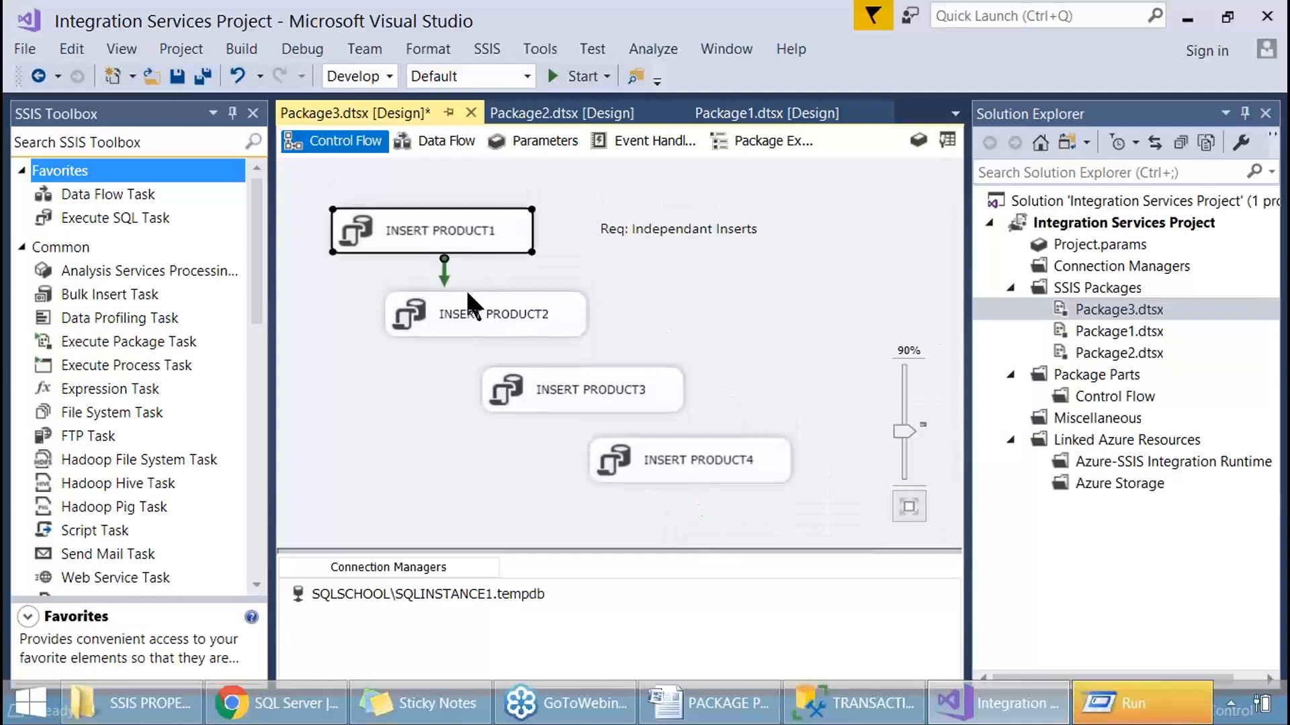
drag(485, 336, 486, 334)
click(486, 334)
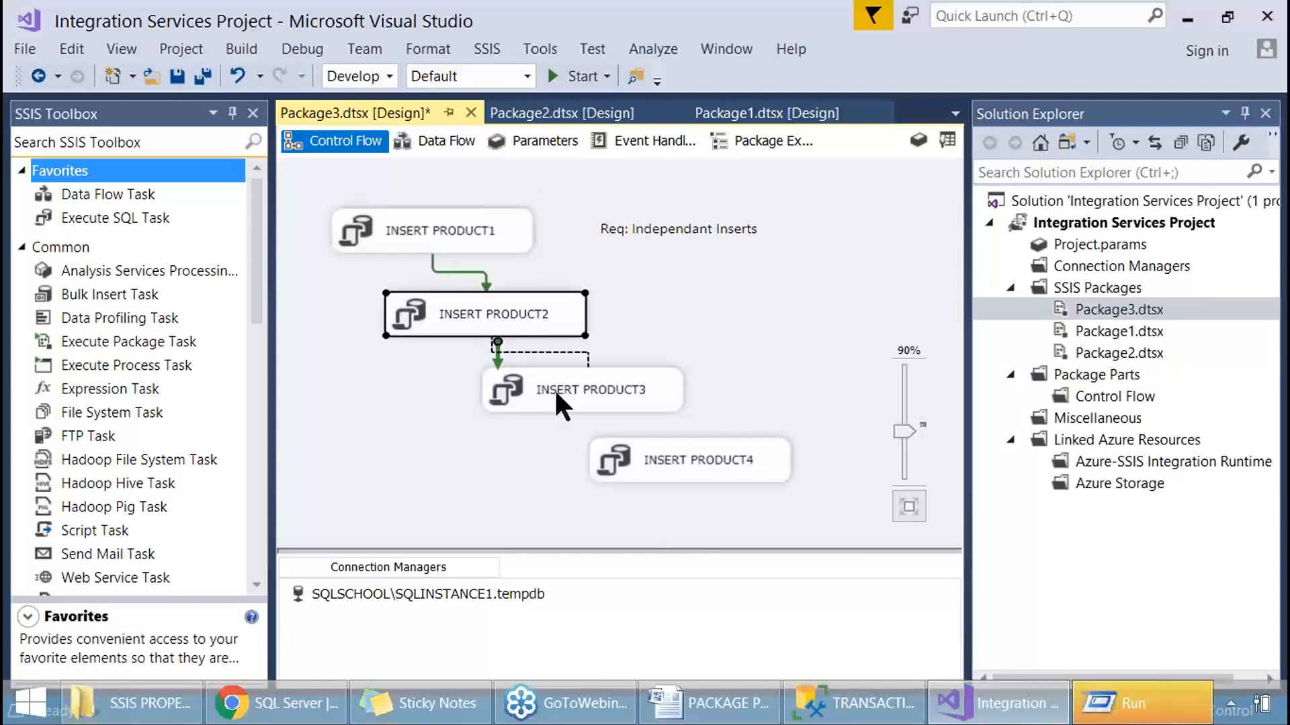
click(591, 403)
drag(554, 388, 672, 460)
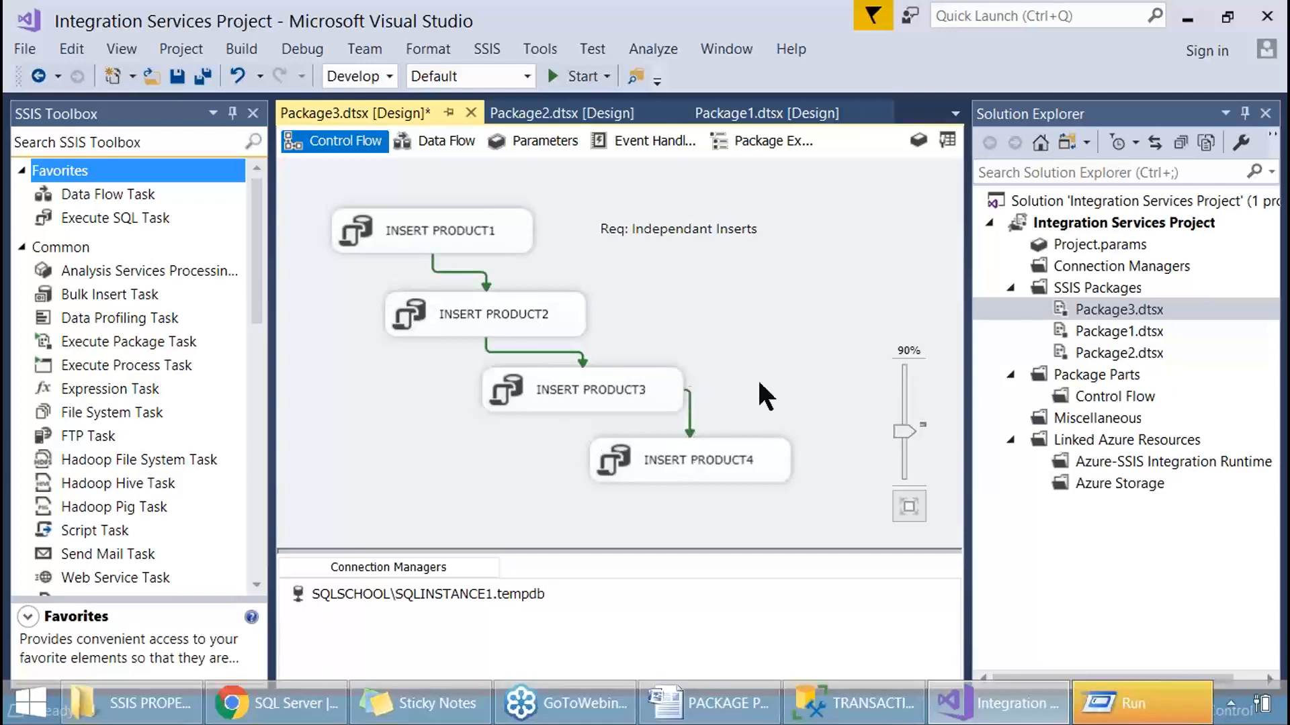
drag(613, 393, 595, 393)
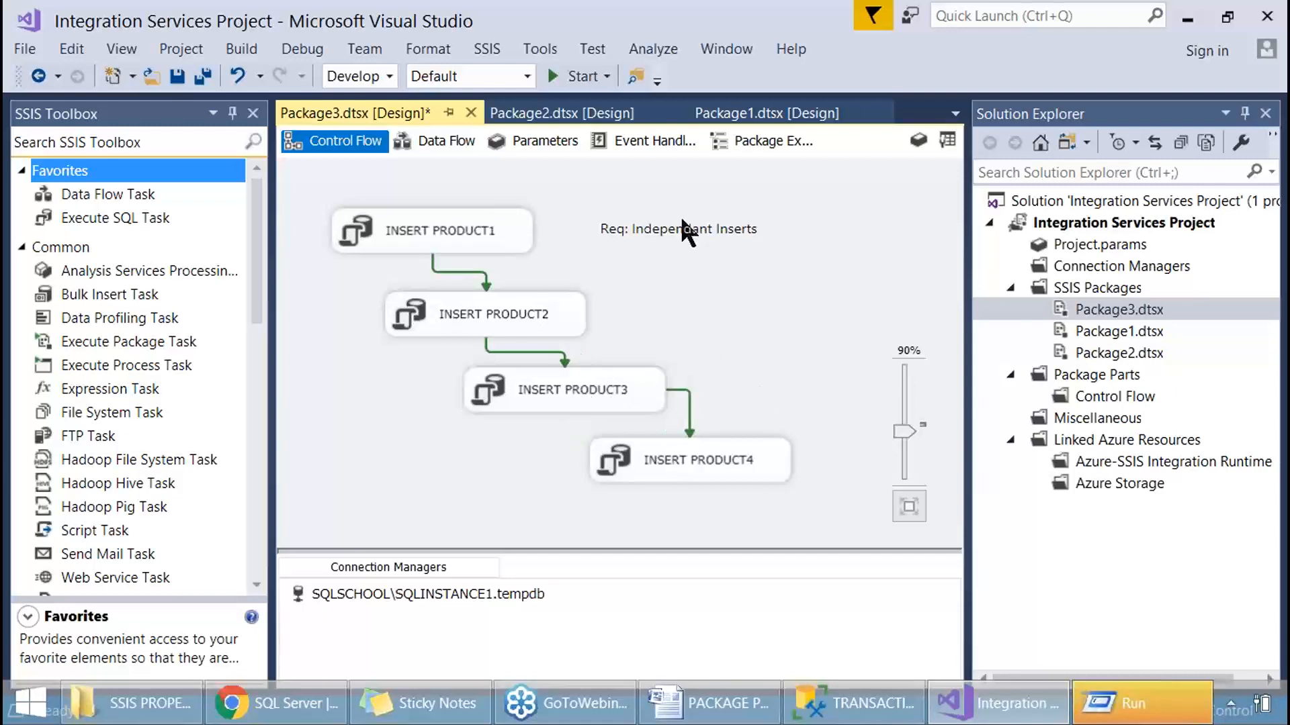
Delete the words "Independant Inserts" from Package3's requirement note, keeping the "Req:" prefix.
click(656, 223)
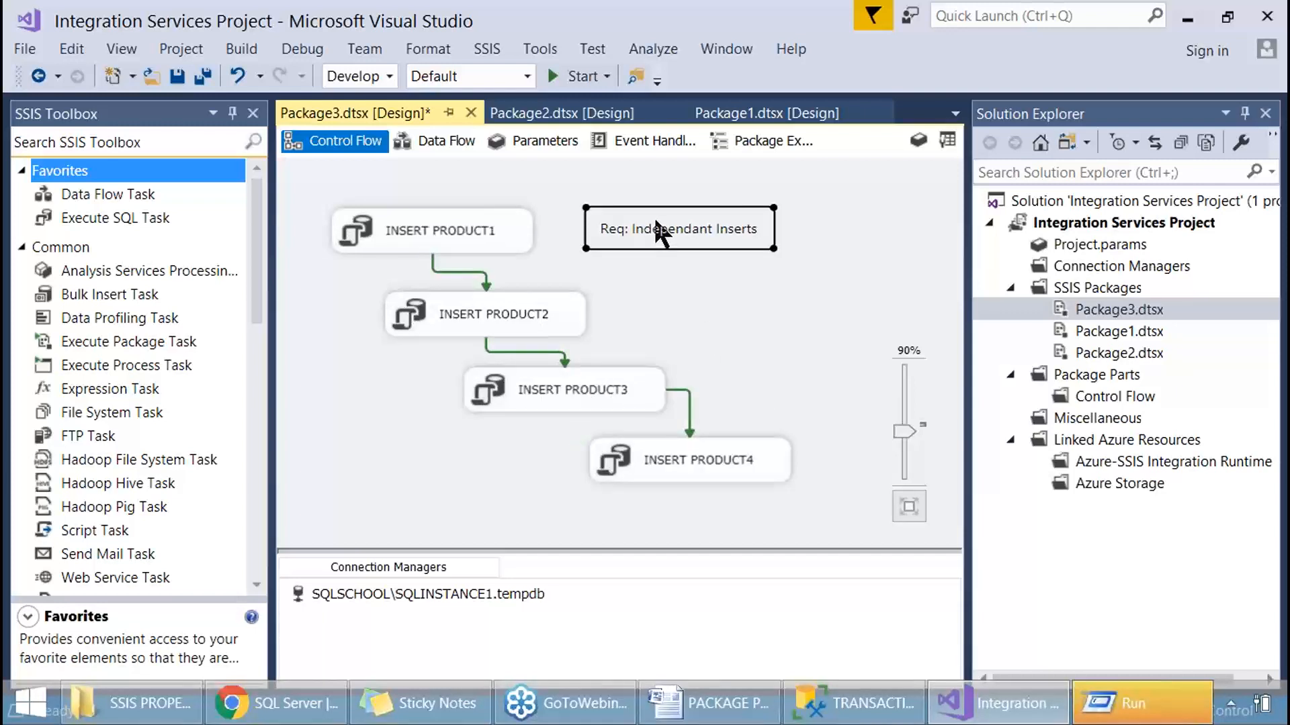
double_click(657, 222)
key(BackSpace)
key(BackSpace)
key(BackSpace)
key(BackSpace)
key(BackSpace)
key(BackSpace)
key(BackSpace)
key(BackSpace)
key(BackSpace)
key(BackSpace)
key(BackSpace)
key(BackSpace)
key(BackSpace)
key(BackSpace)
key(BackSpace)
key(BackSpace)
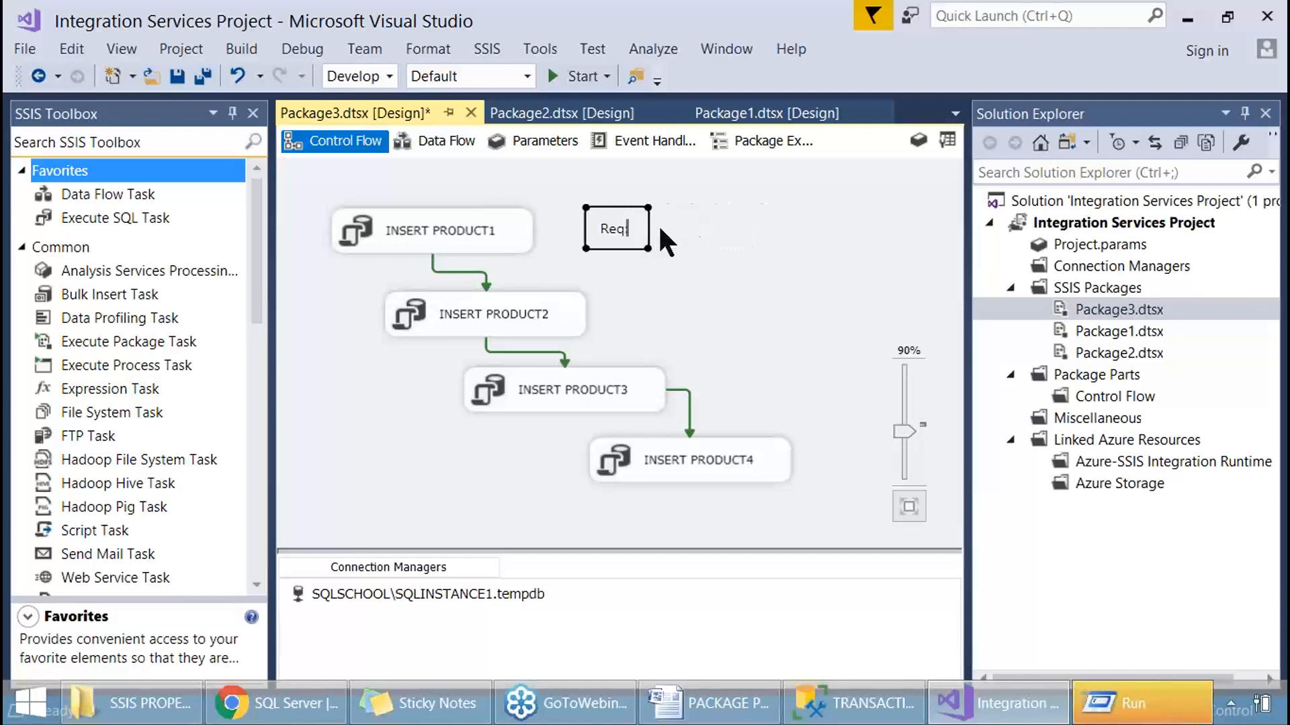
text(iF PACKAGE)
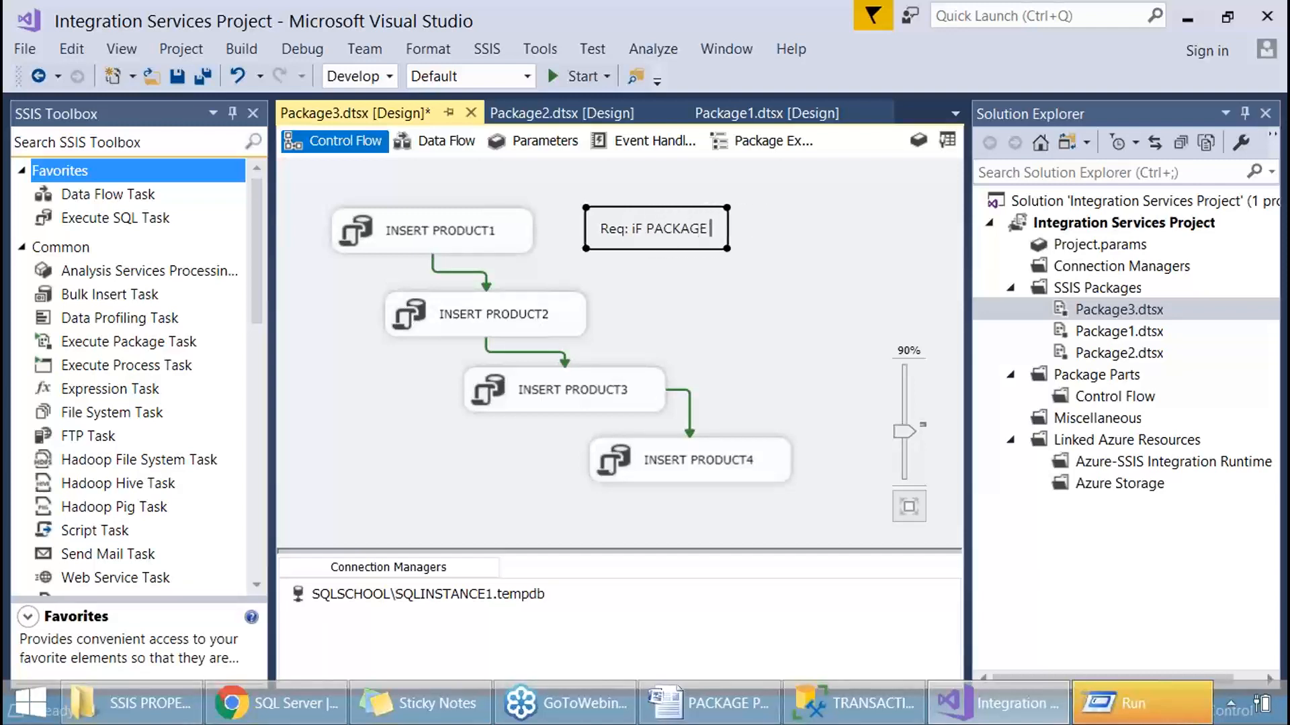
key(BackSpace)
key(BackSpace)
key(BackSpace)
key(BackSpace)
key(BackSpace)
key(BackSpace)
key(BackSpace)
key(BackSpace)
key(BackSpace)
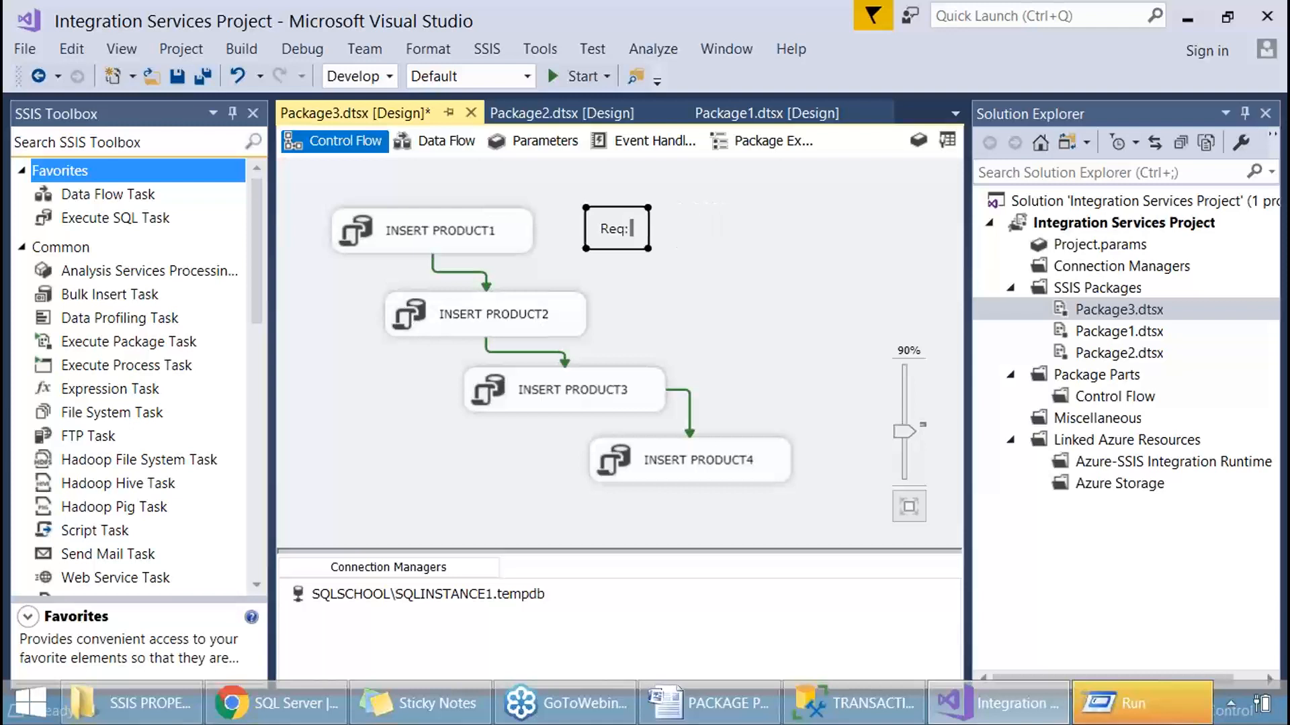
Complete the note as "If Package Fails then for next execution, we need get the package execution started from point of failure." and reposition it slightly.
text(If Package)
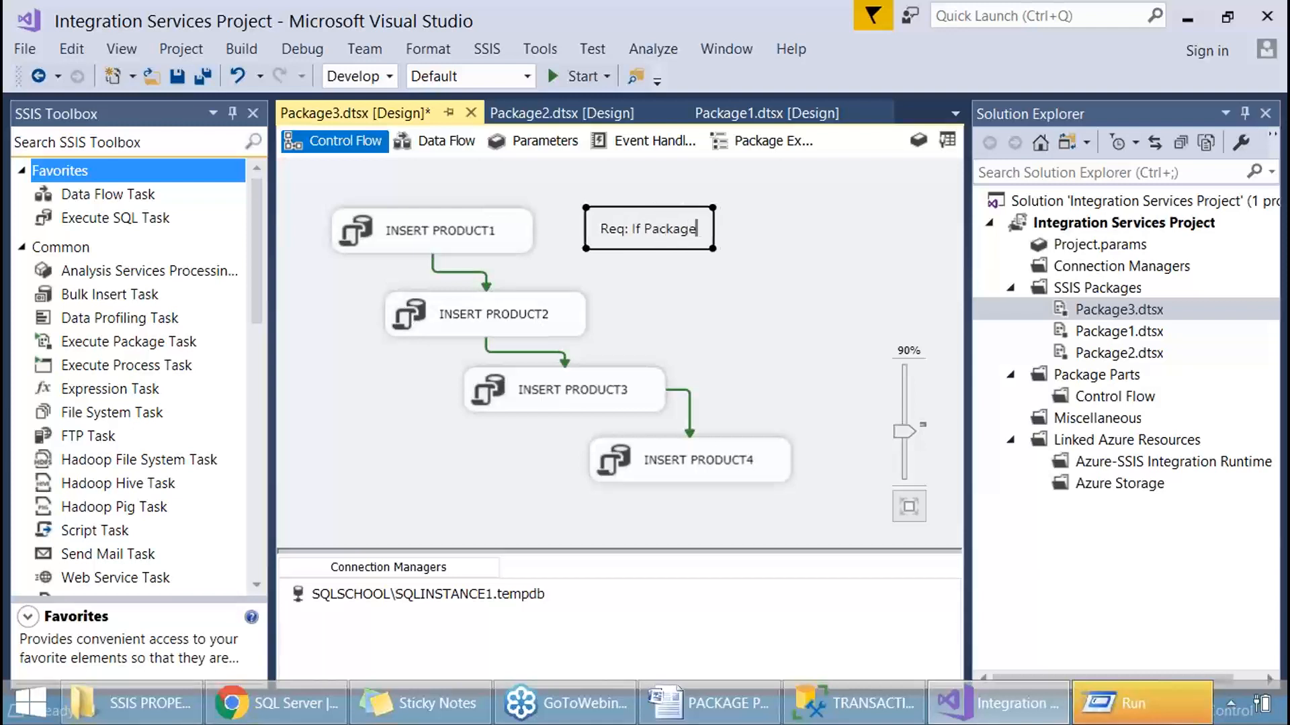
text( Fails then )
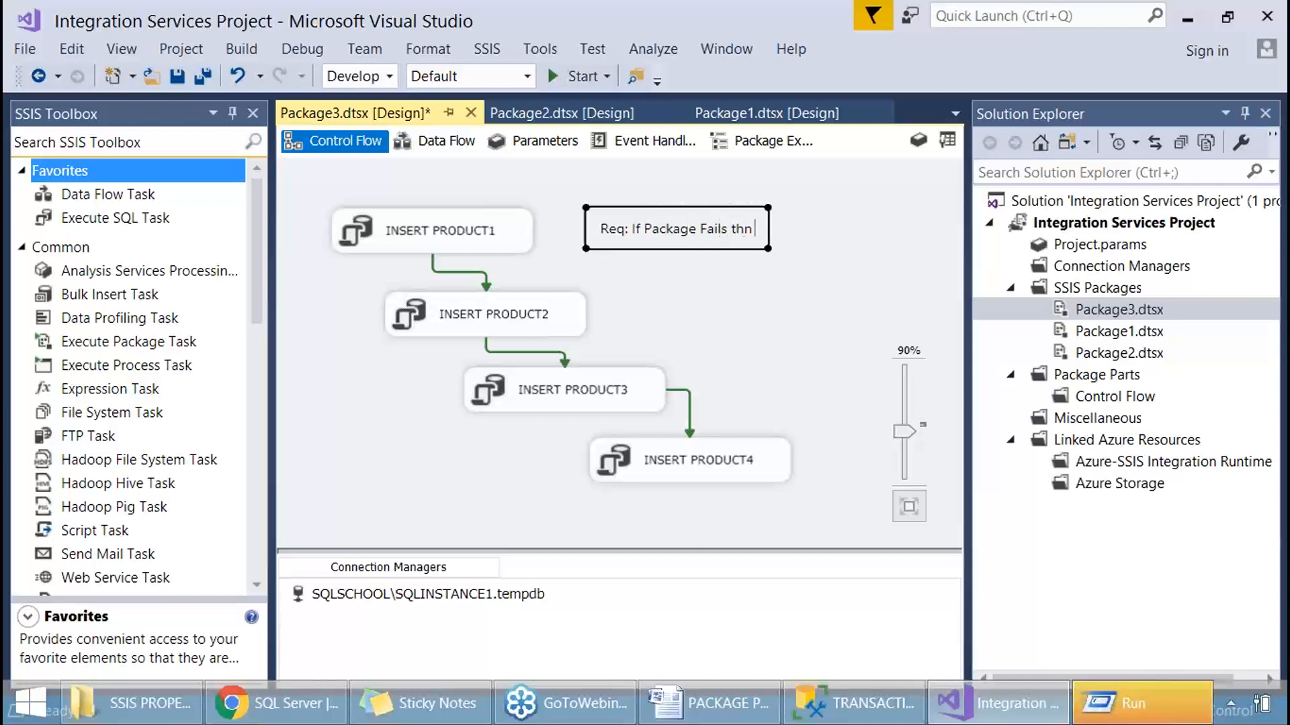
text(for next )
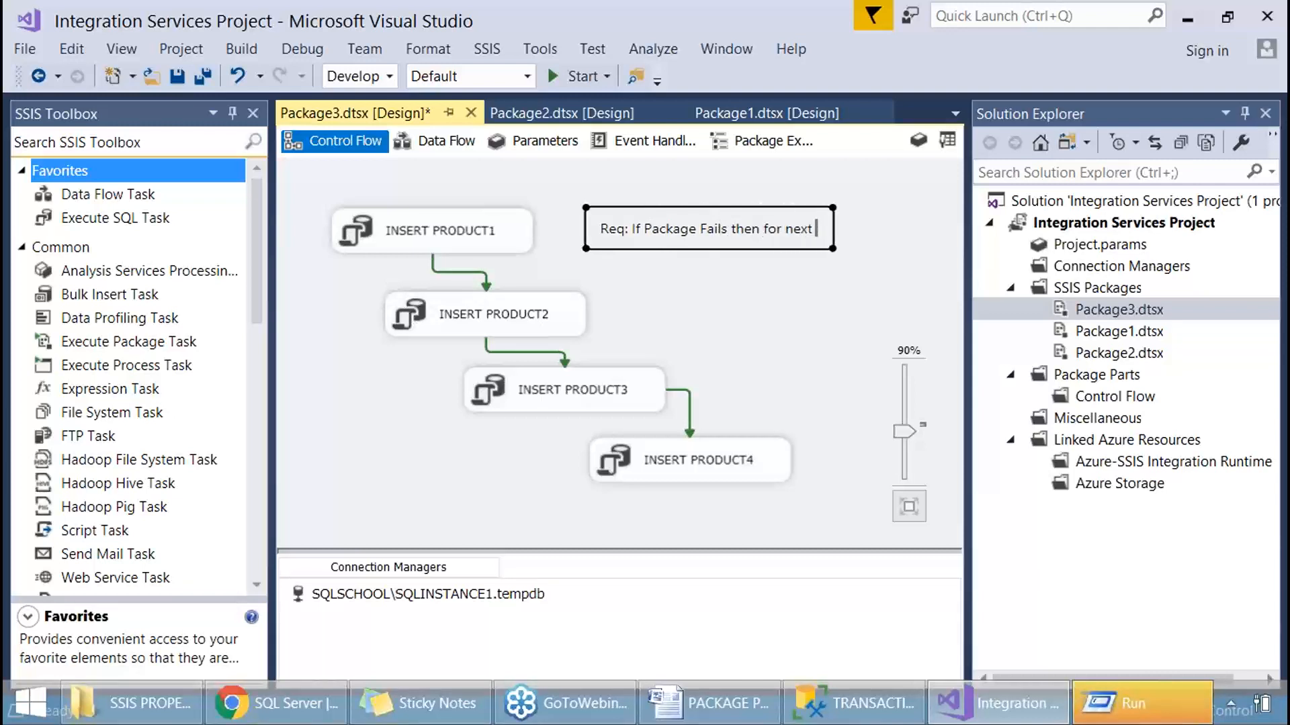
text(execution:)
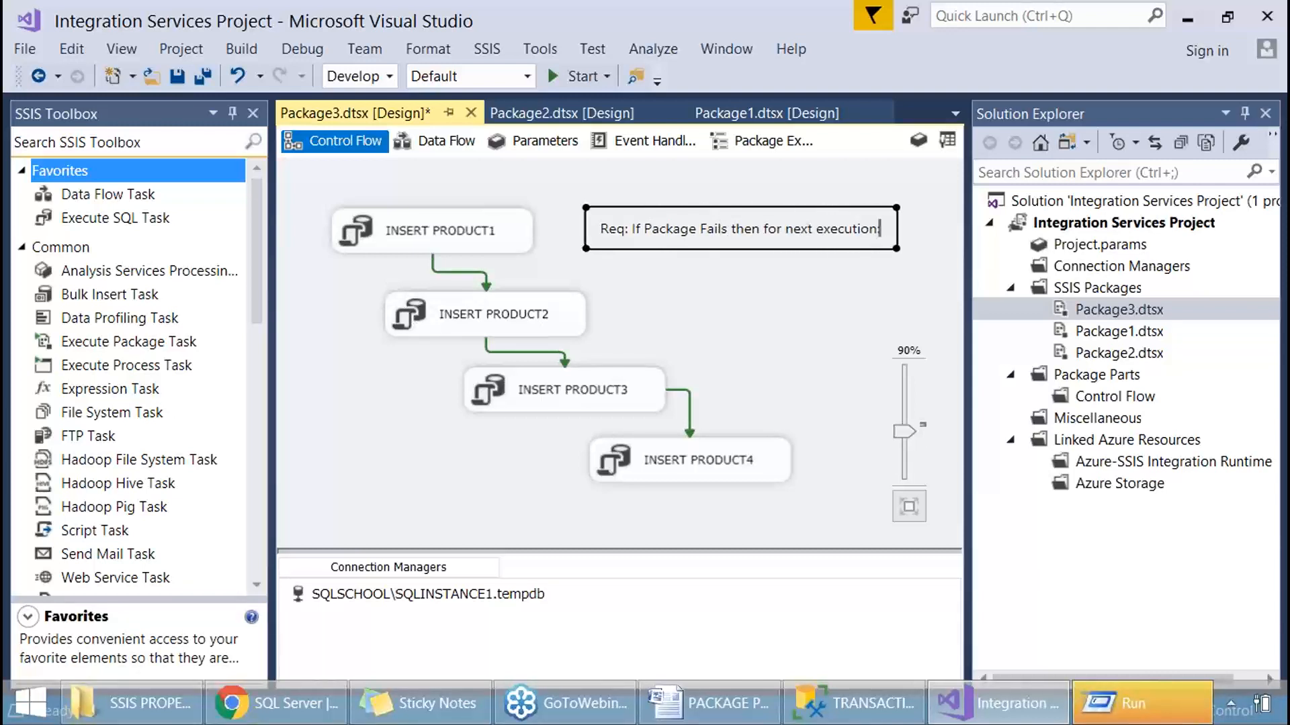
key(BackSpace)
text(, we nee)
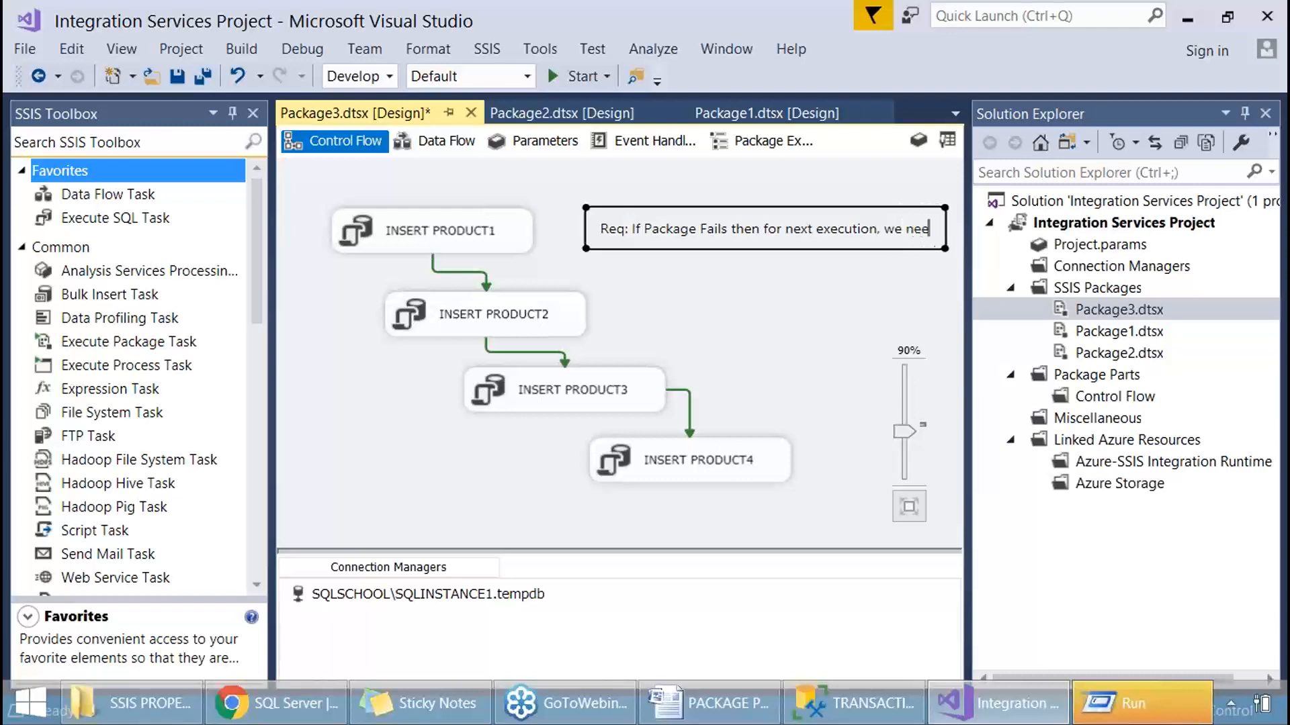
text(d g)
text(et the)
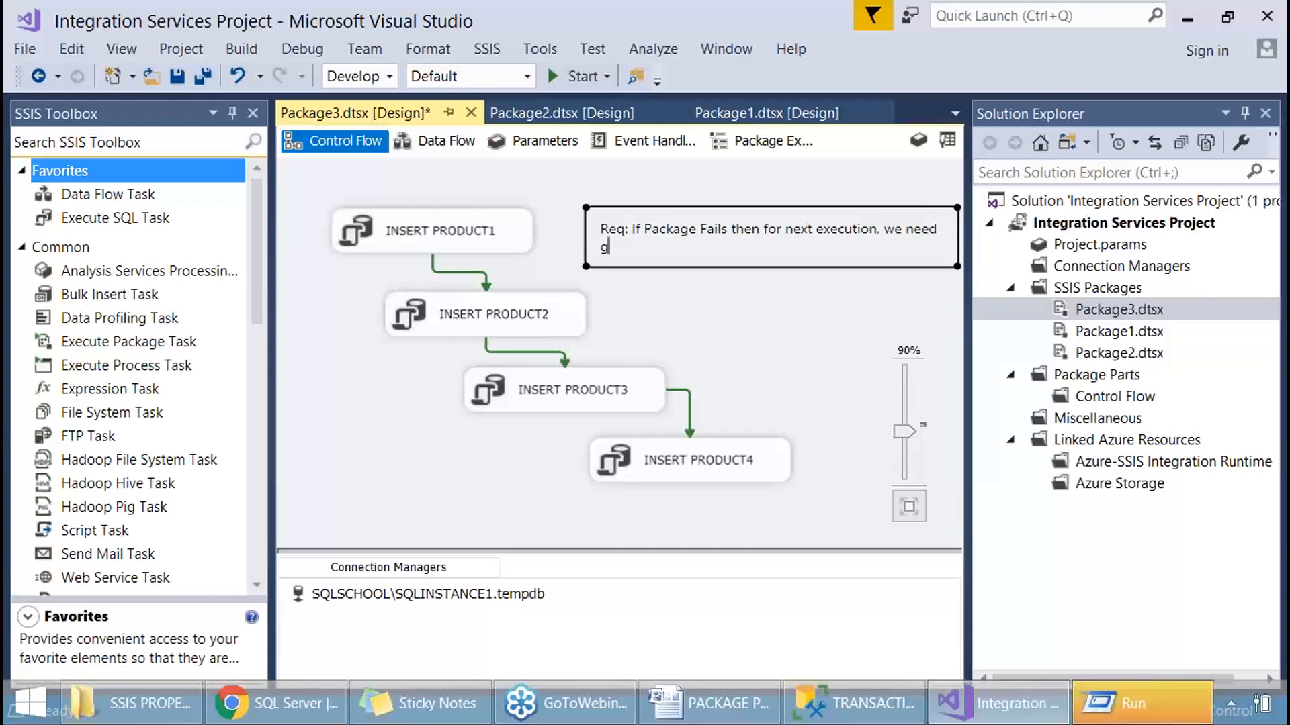
text( package s)
text(ta)
key(BackSpace)
key(BackSpace)
key(BackSpace)
text(executed)
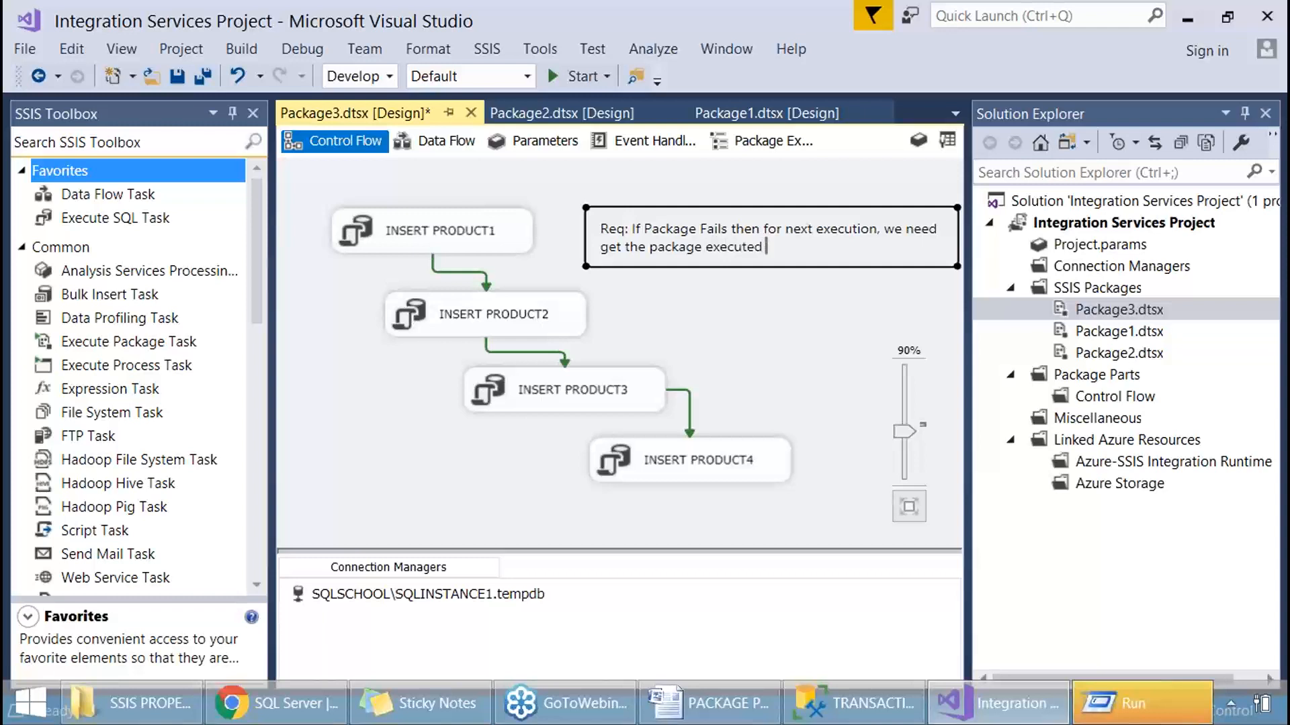
key(BackSpace)
key(BackSpace)
text(ion started from point of)
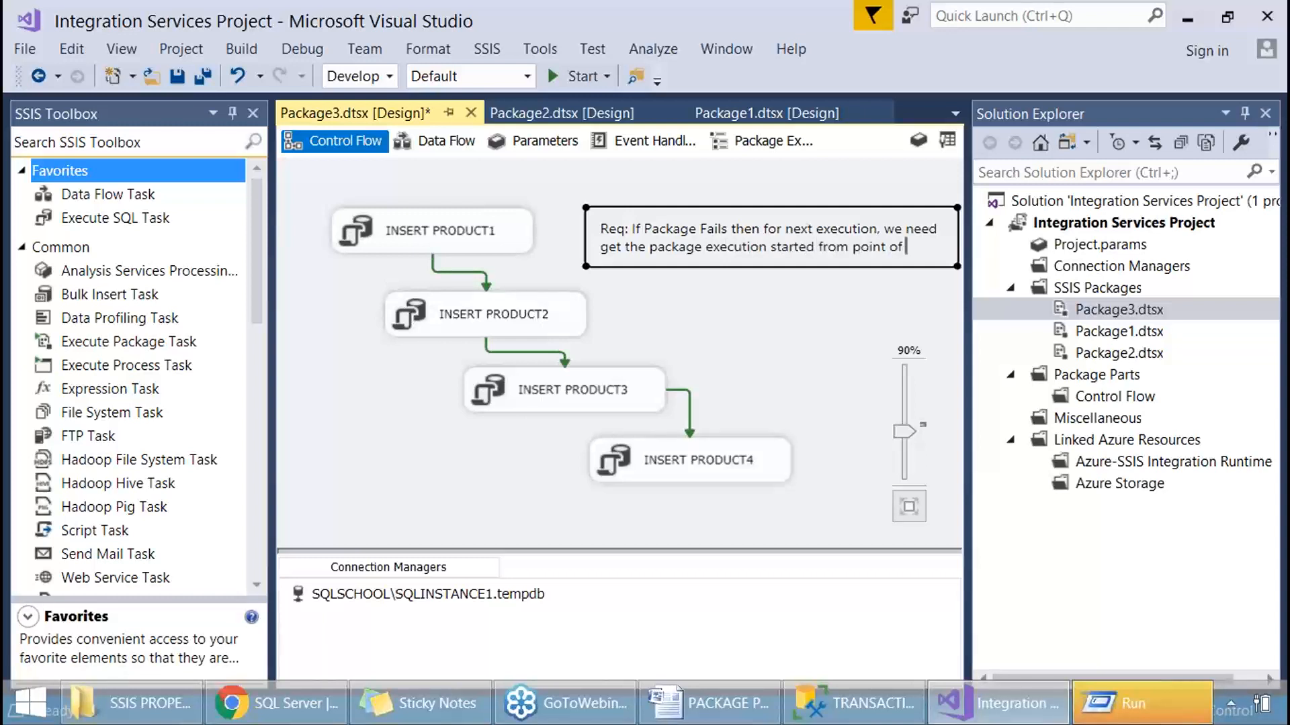
key(ctrl+Return)
text(failure.)
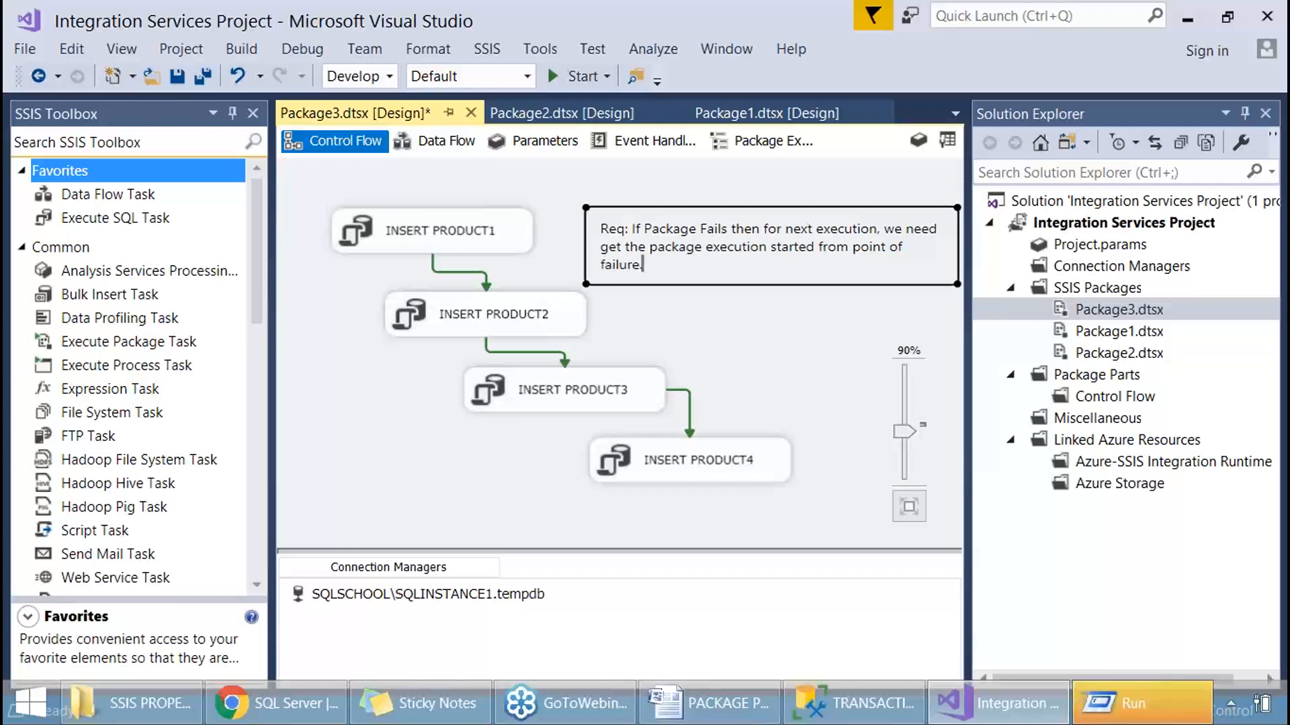
click(683, 319)
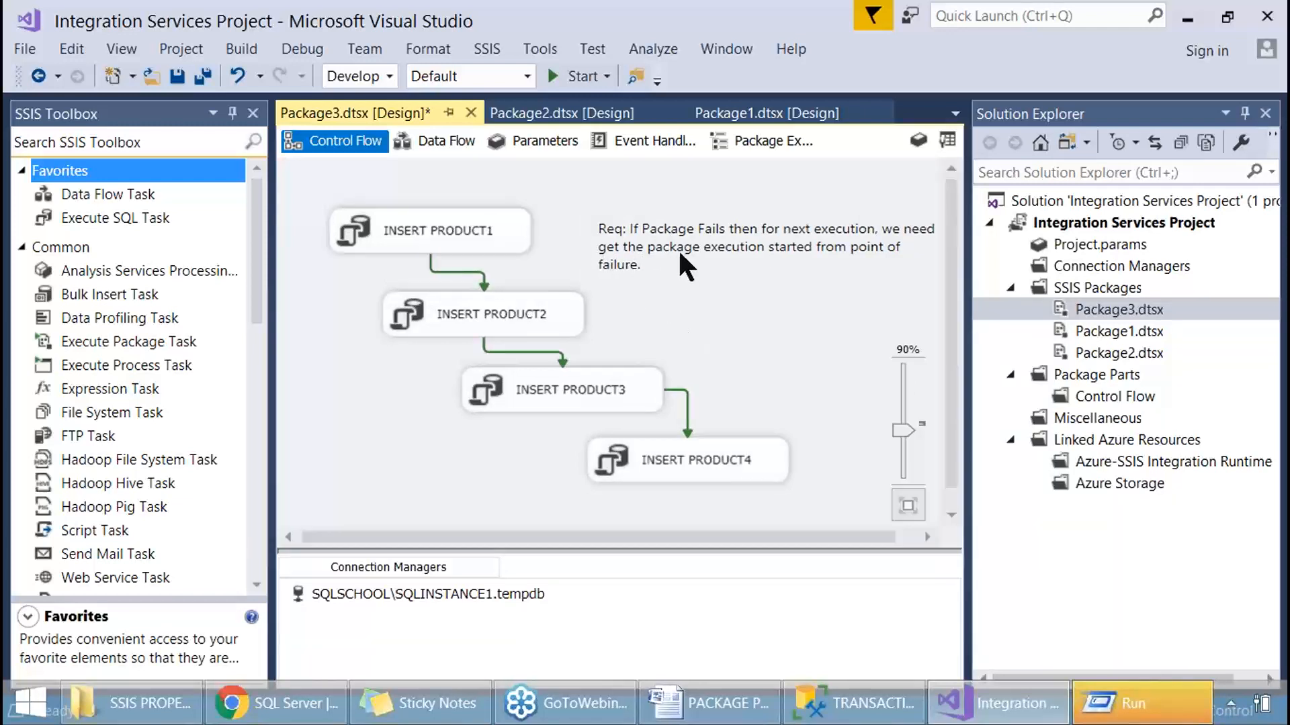
click(679, 252)
click(692, 341)
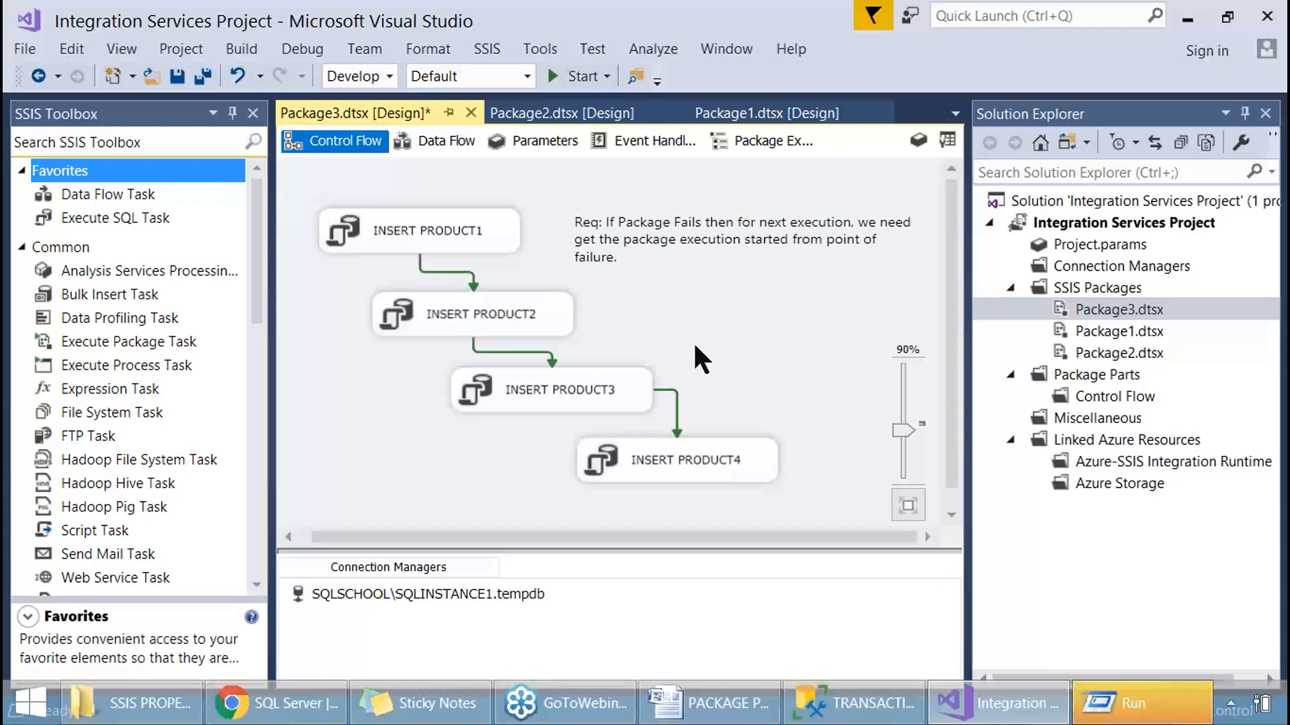
key(Print)
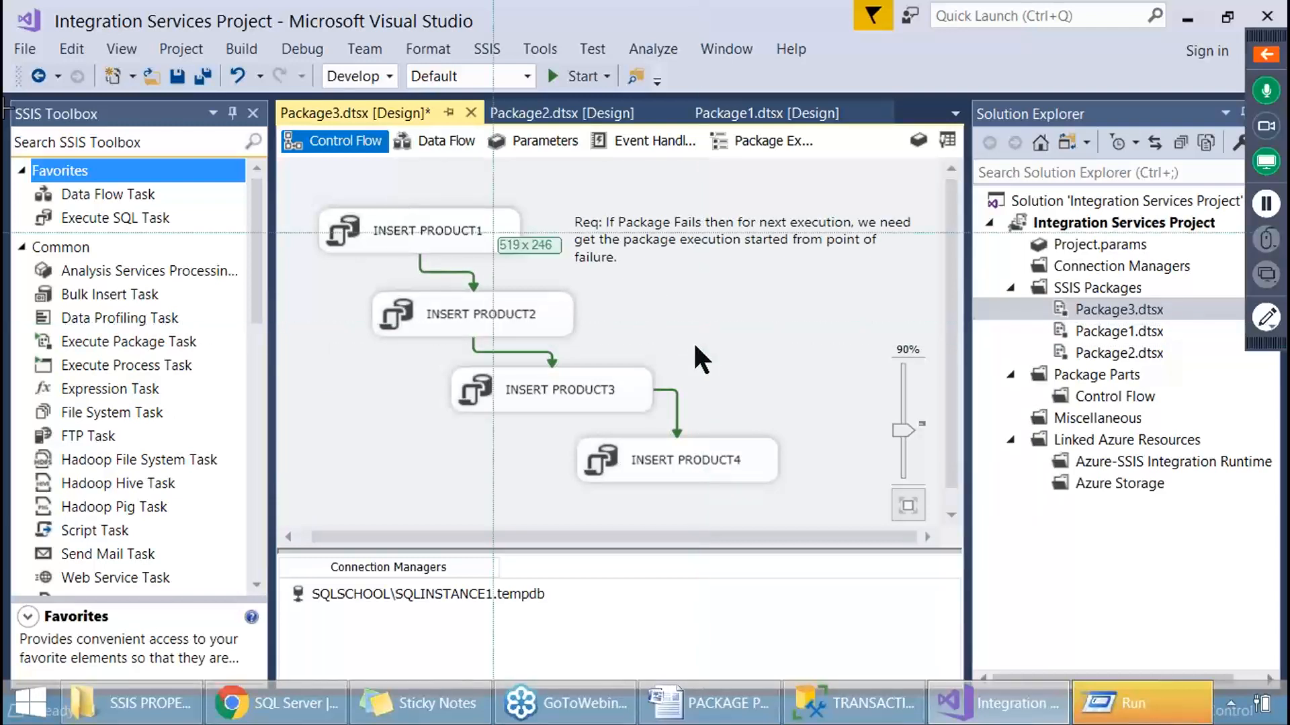
key(Escape)
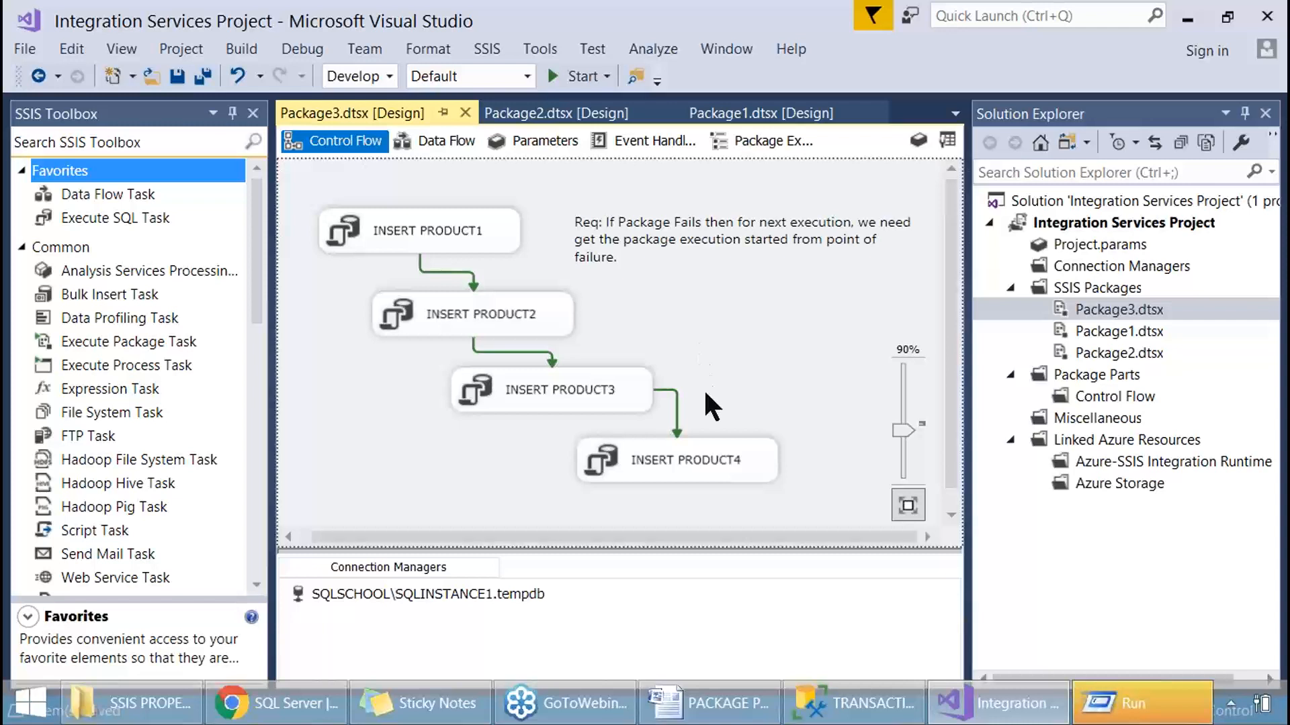
Open the package-level properties of Package3 and find the Transactions settings.
right_click(745, 296)
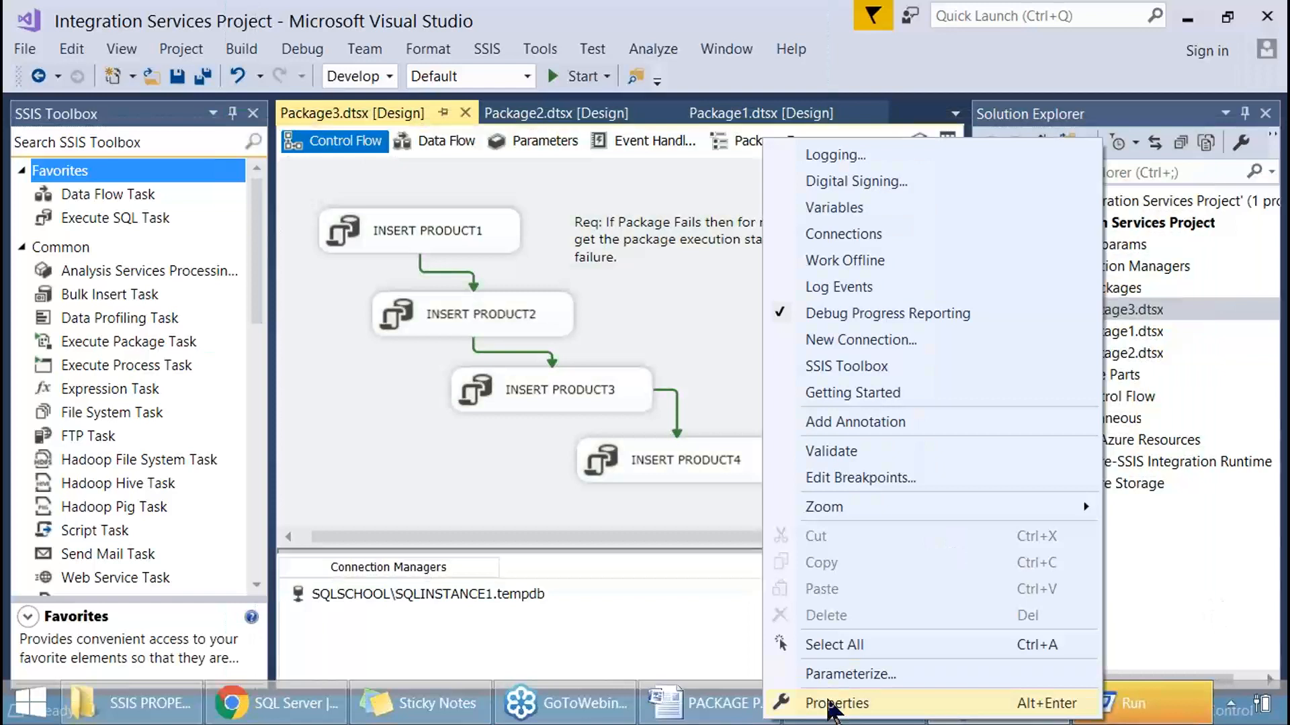
click(776, 702)
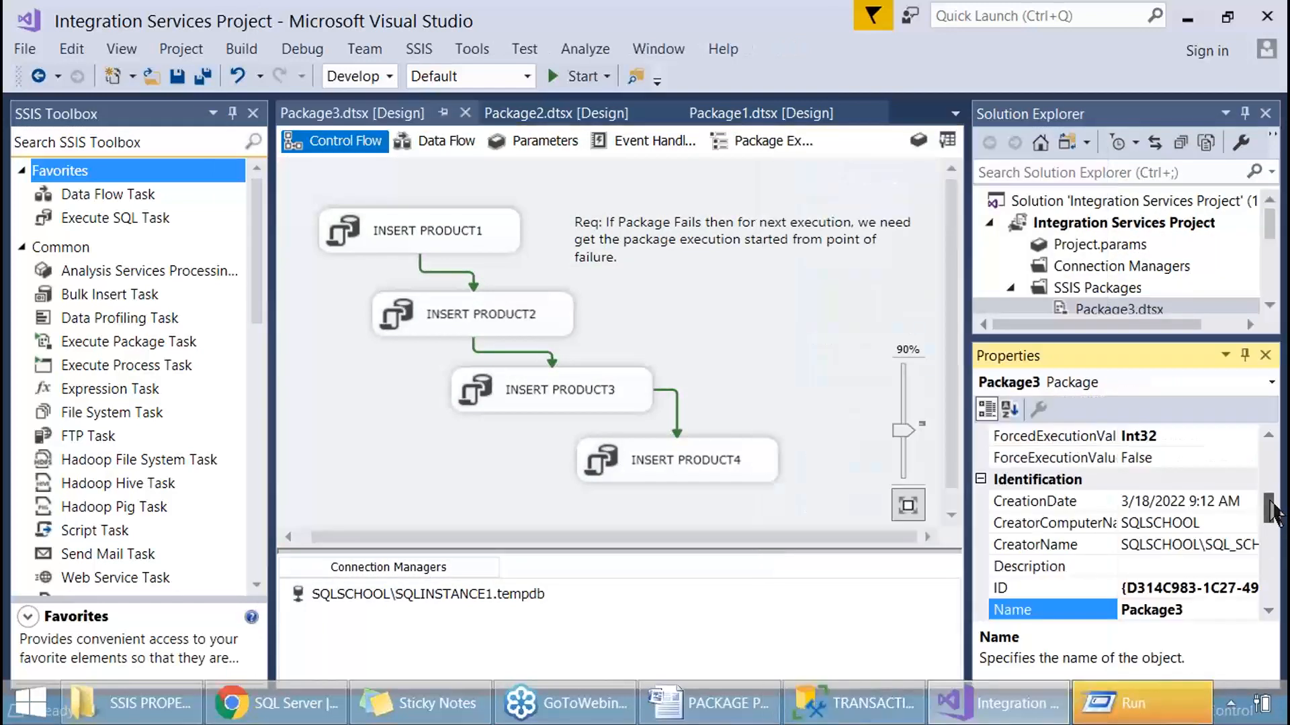
drag(1272, 503, 1271, 569)
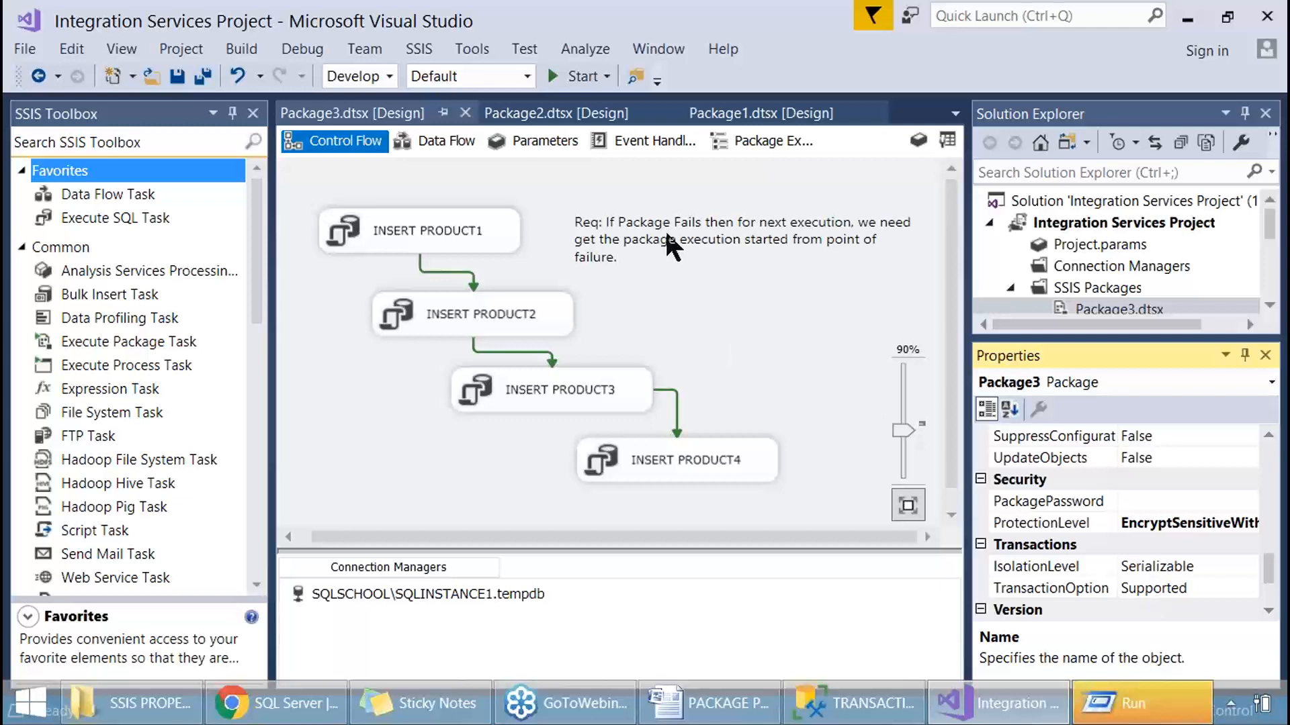
click(576, 394)
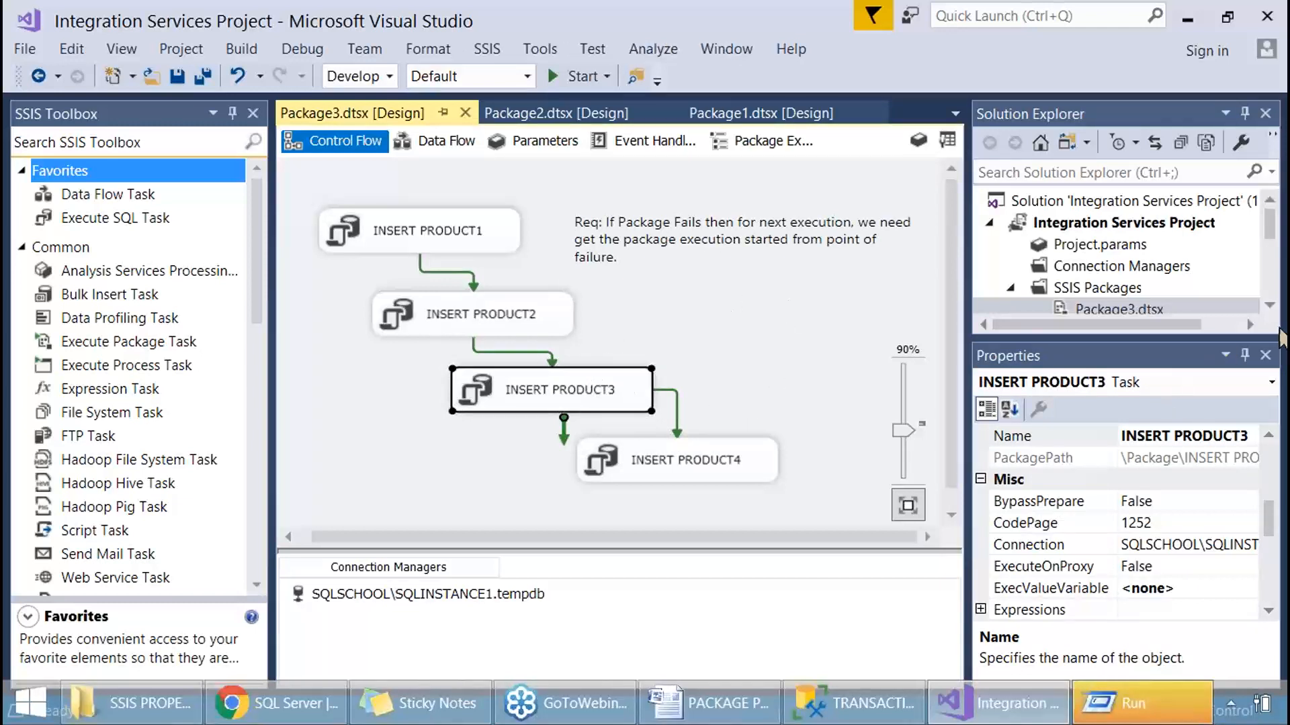
mouse_move(823, 331)
mouse_down()
mouse_move(773, 309)
mouse_move(626, 361)
mouse_move(654, 342)
mouse_up()
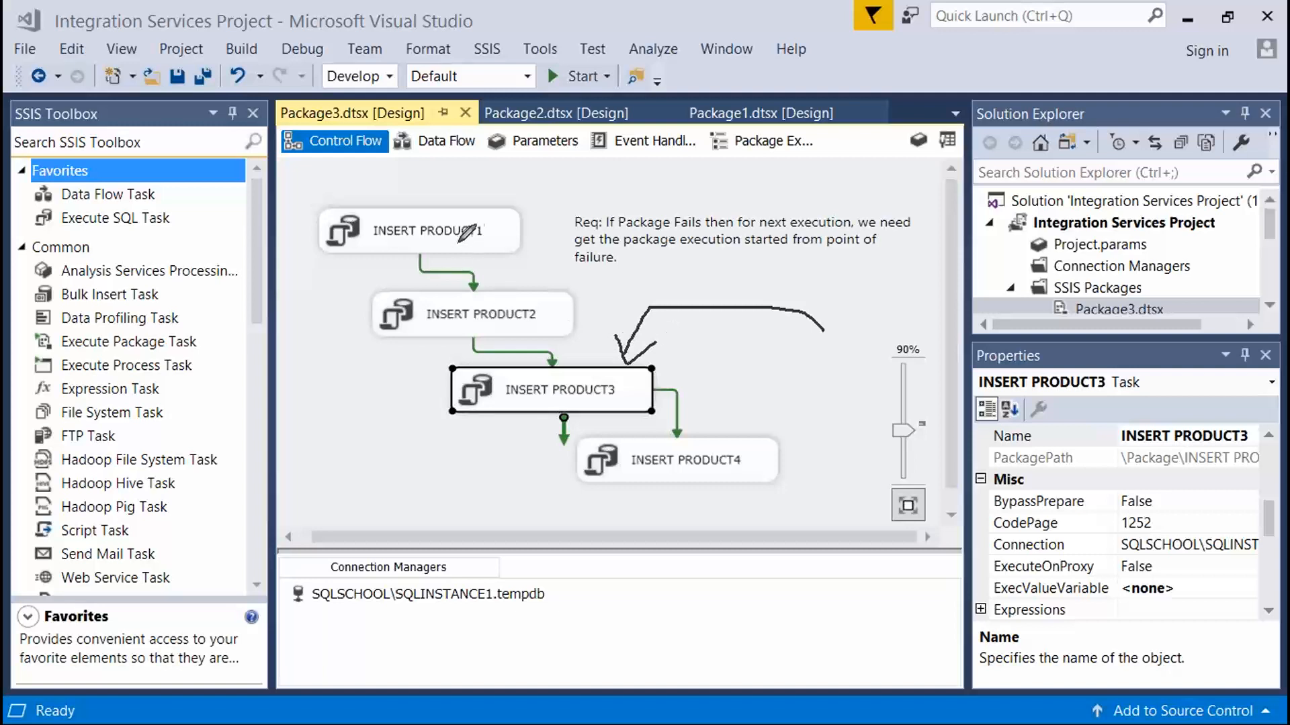
drag(489, 227, 618, 193)
drag(505, 309, 618, 196)
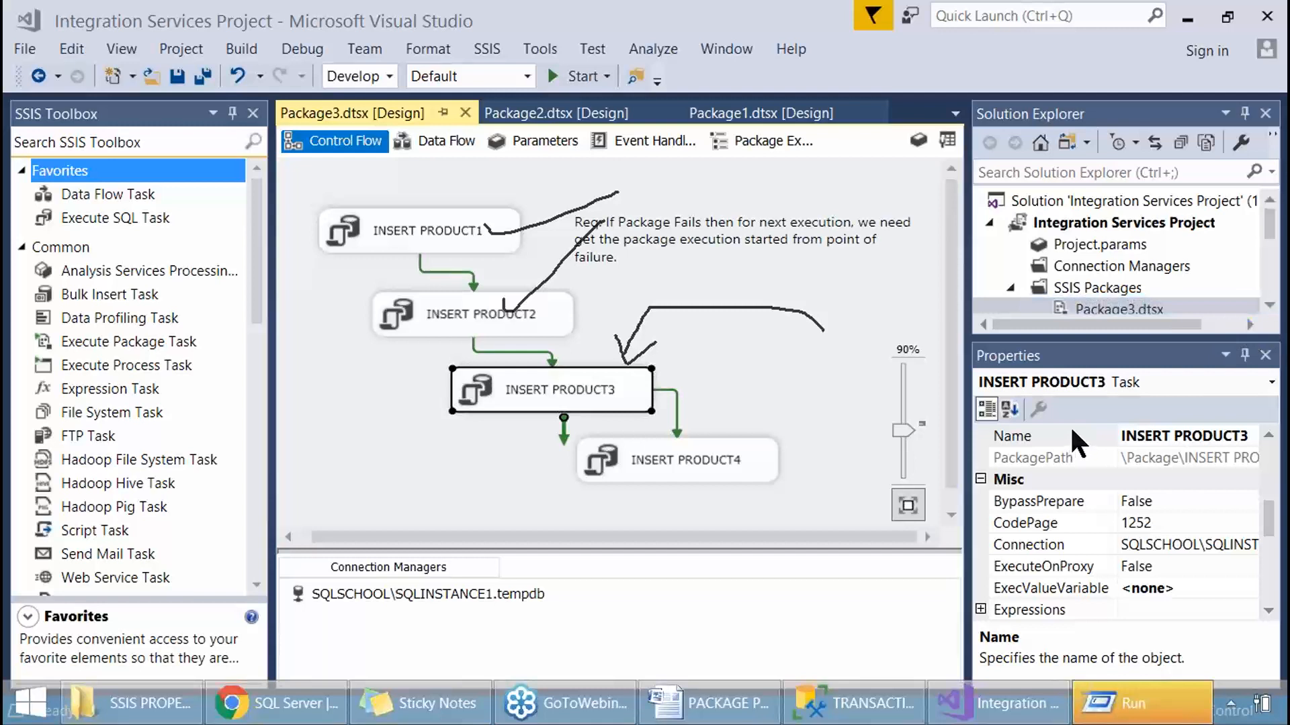
key(Escape)
Return from the INSERT PRODUCT3 task to the package's own properties and locate TransactionOption.
click(766, 379)
scroll(1092, 522, down, 5)
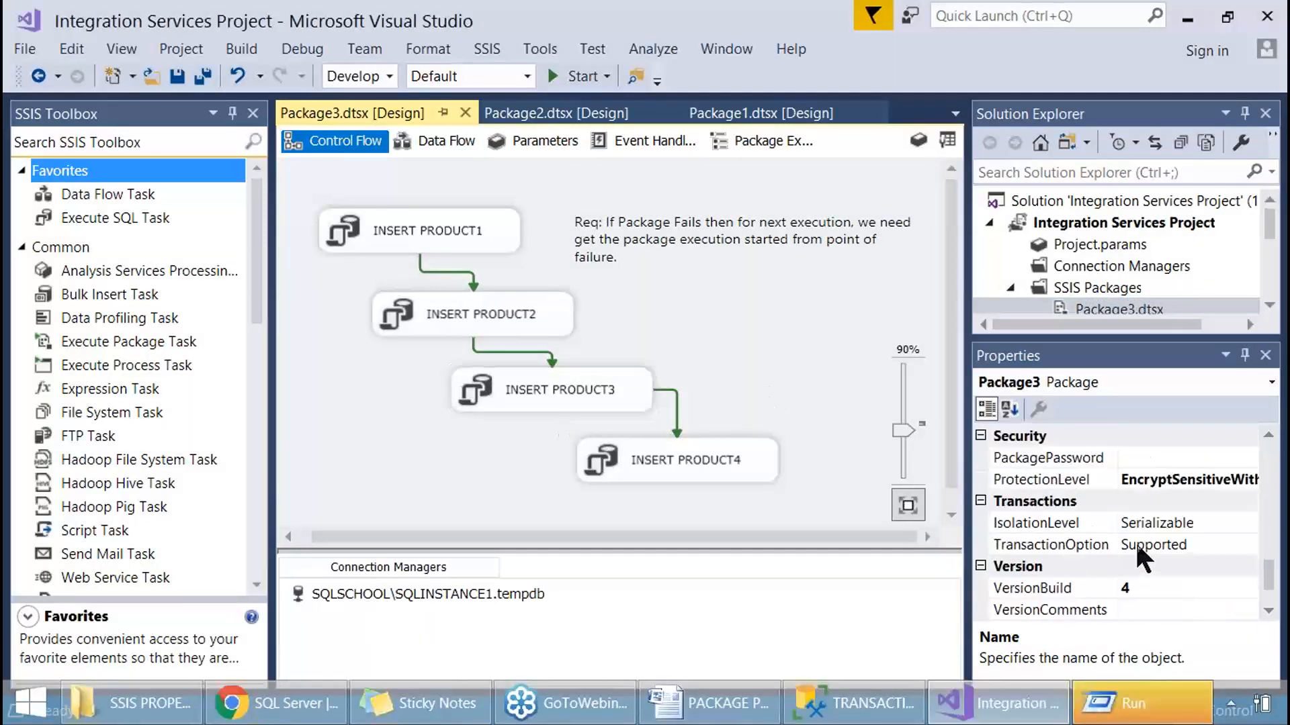
Set SaveCheckpoints to True in Package3's Checkpoints properties.
scroll(1135, 537, up, 10)
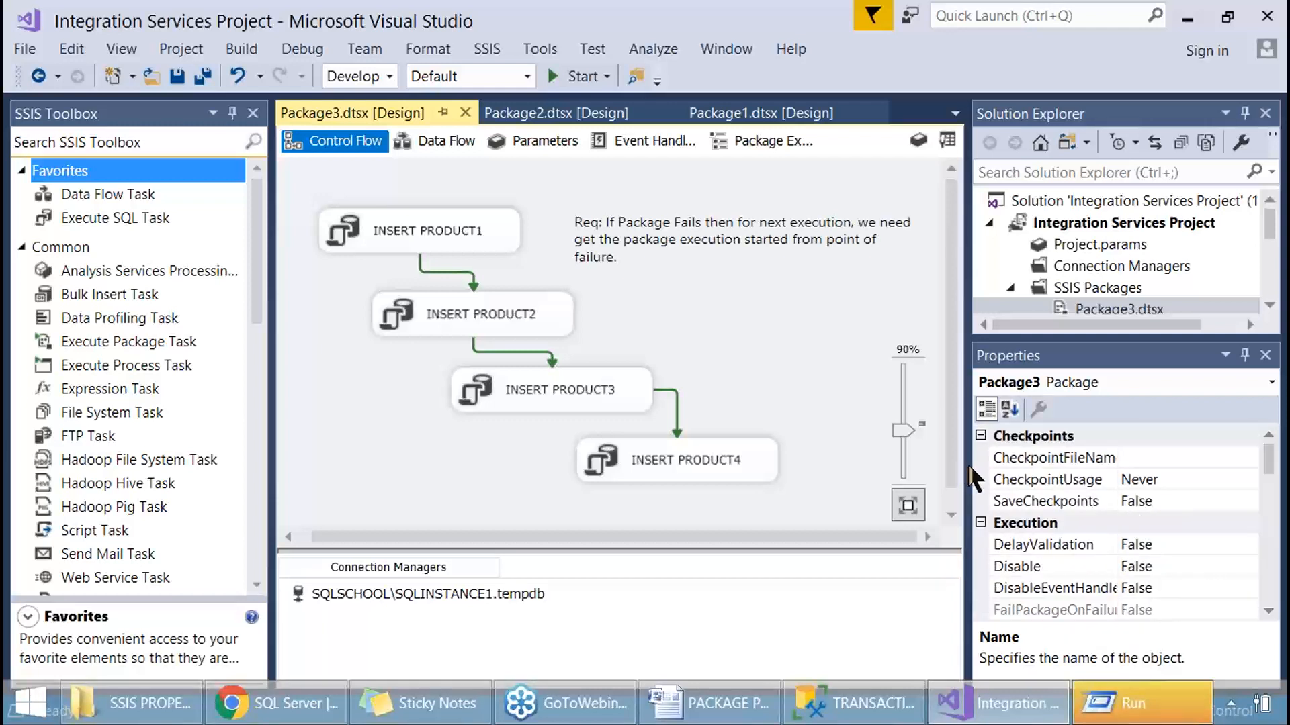
drag(968, 483, 951, 481)
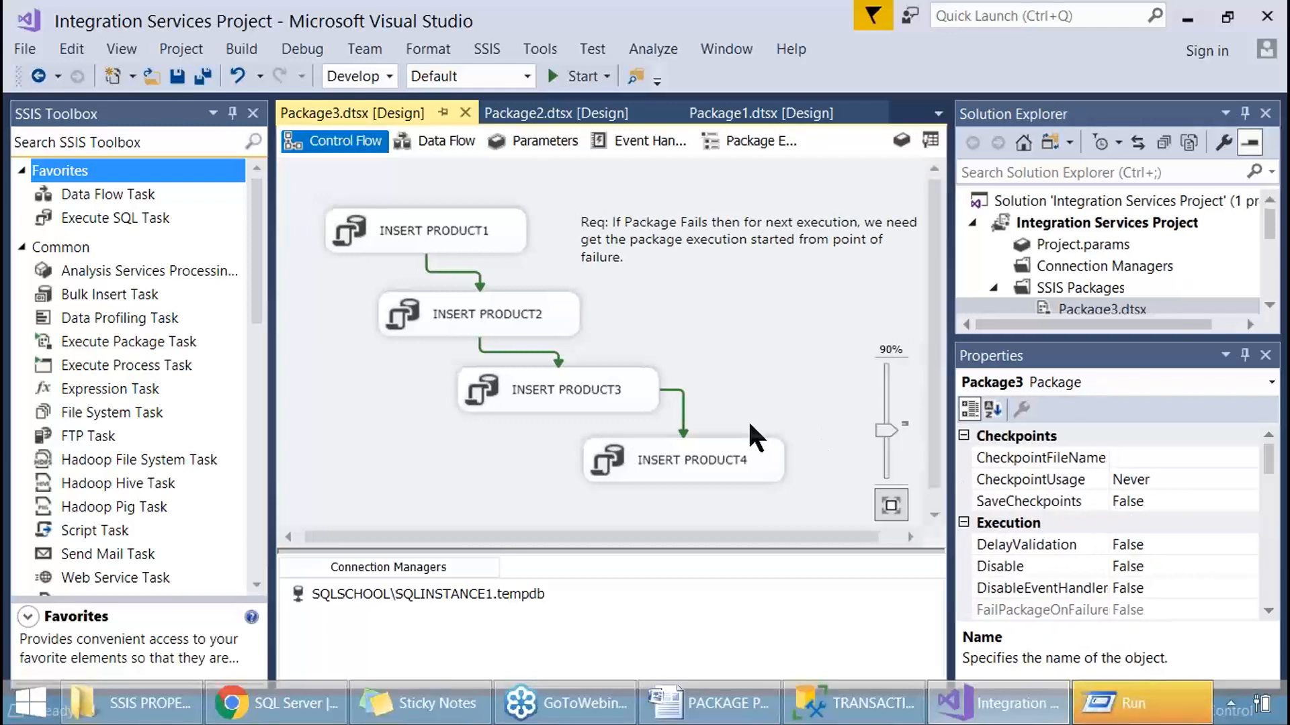
click(1070, 500)
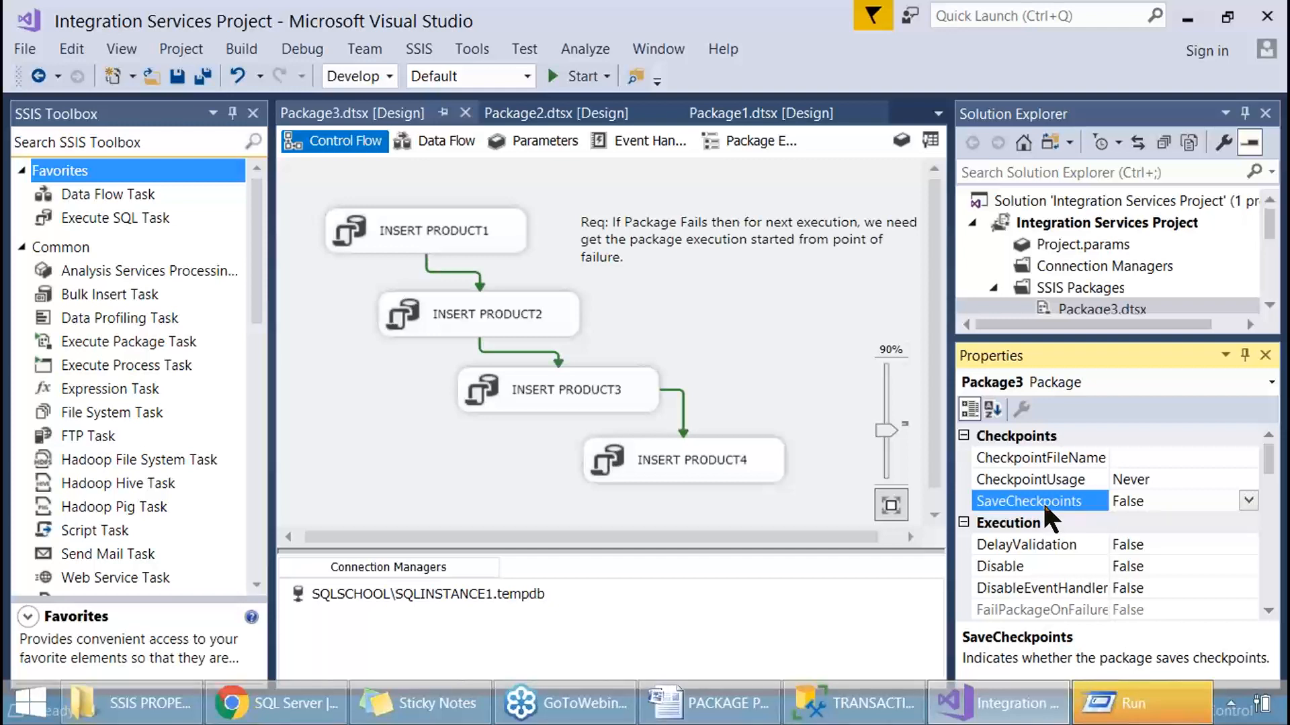
double_click(1126, 503)
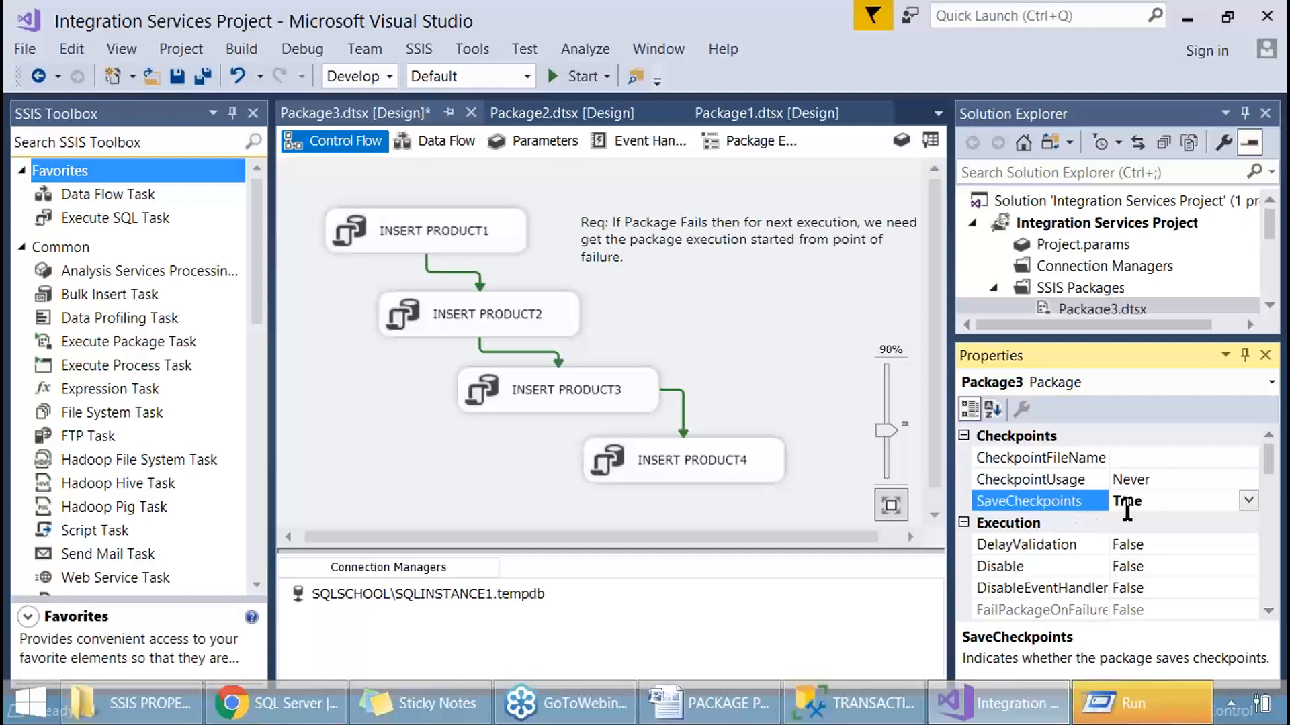
click(1116, 500)
Set Package3's CheckpointUsage to IfExists and capture a screenshot of the design window with these settings.
click(1065, 480)
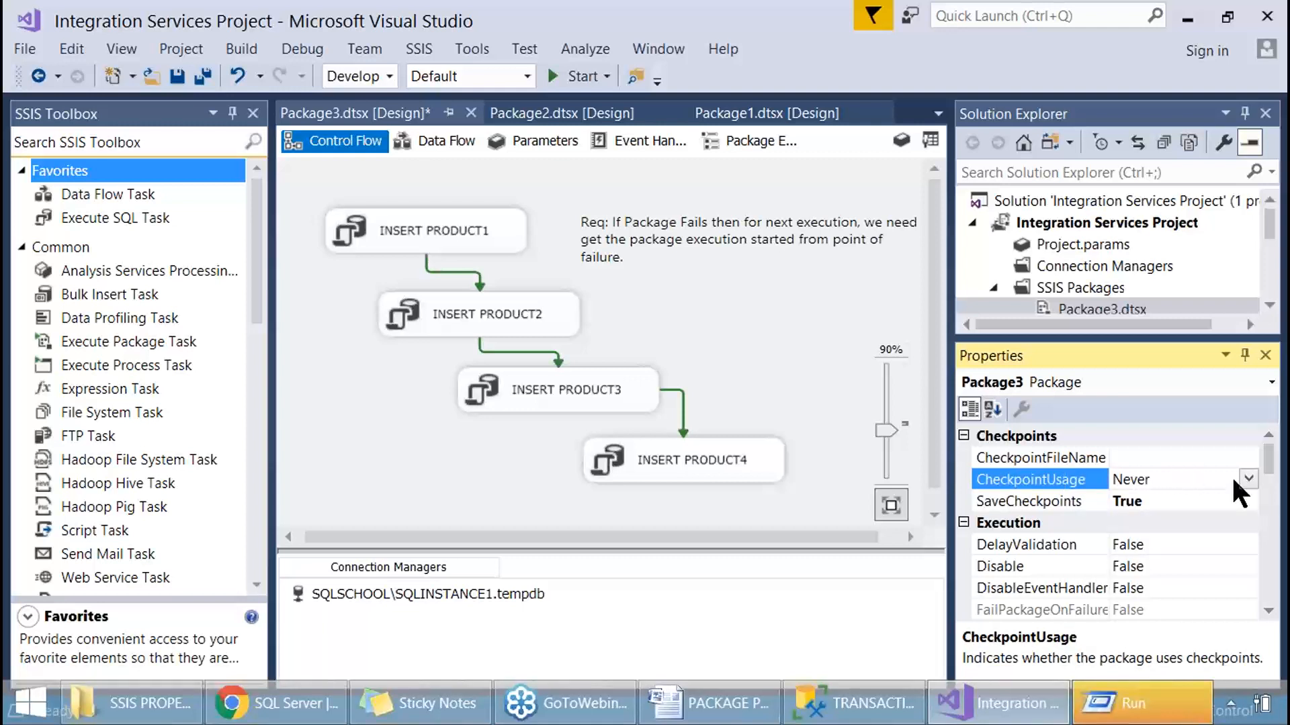
click(1249, 478)
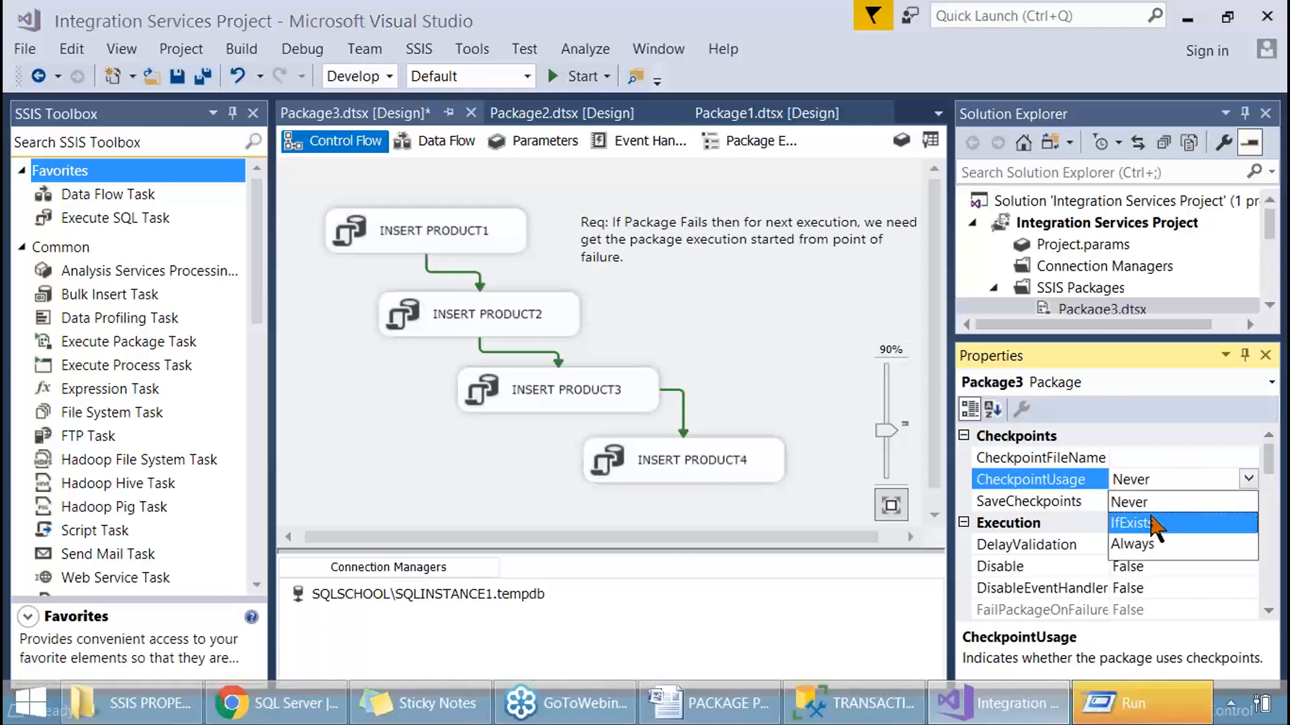
click(1155, 523)
key(Print)
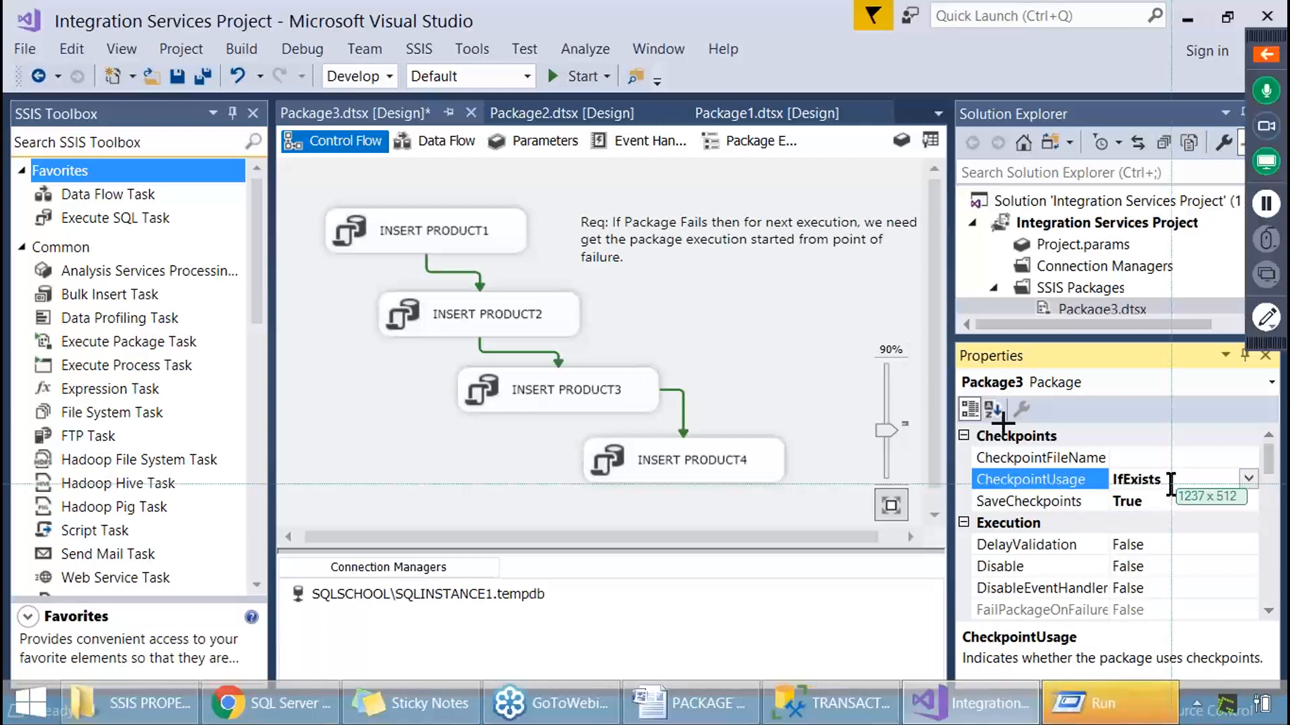
drag(4, 103, 1213, 646)
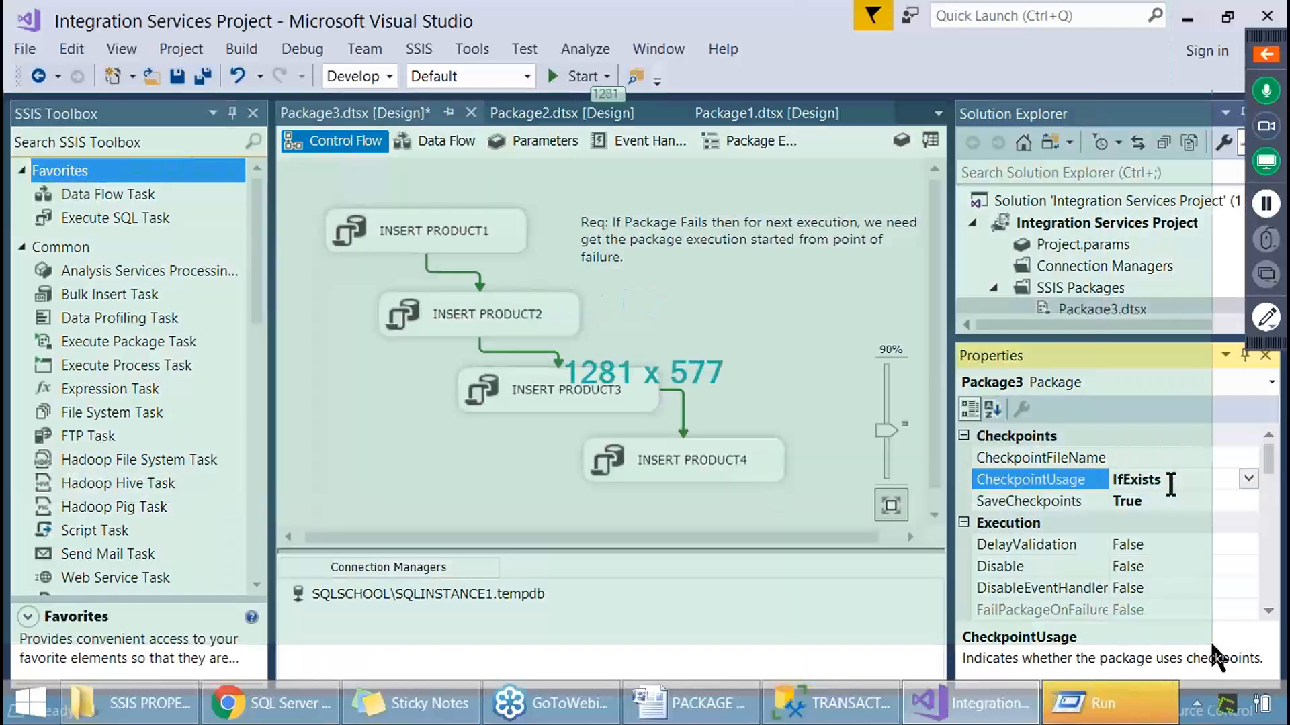
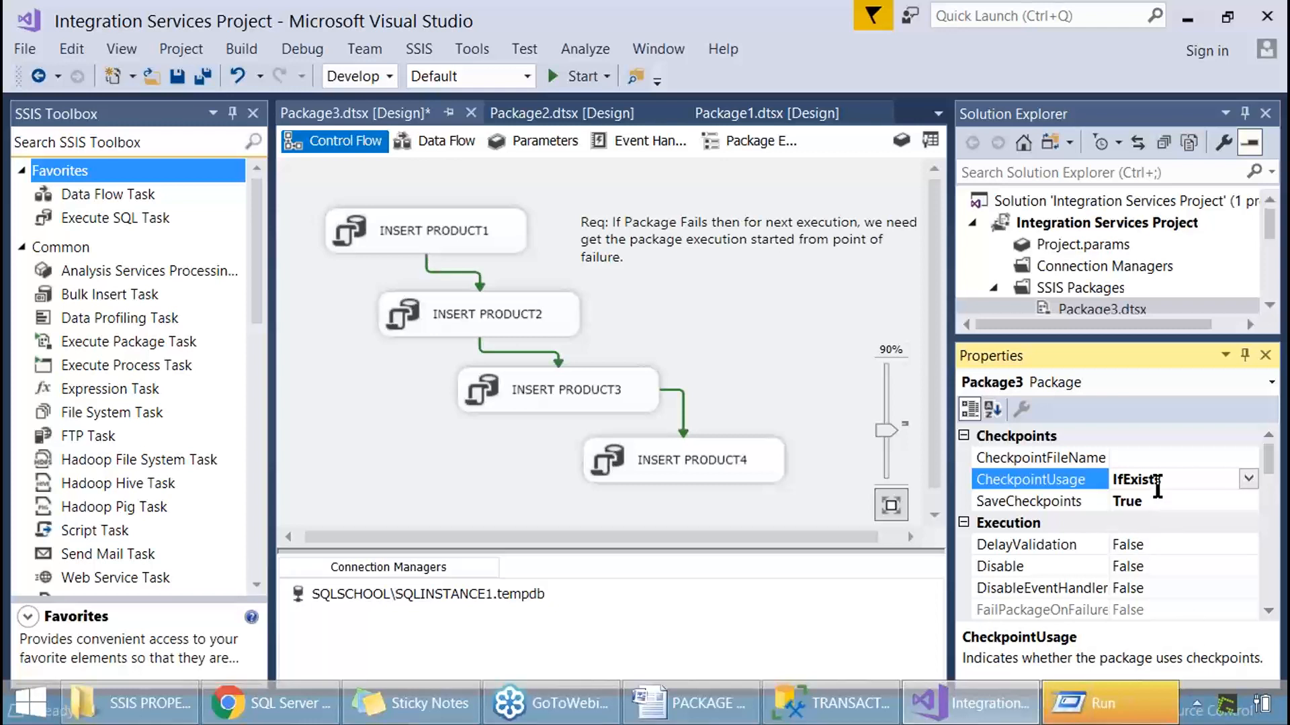
Set Package3's CheckpointFileName to a file named checkpoint_file on the Desktop, capturing the file selection dialog before confirming.
click(1172, 459)
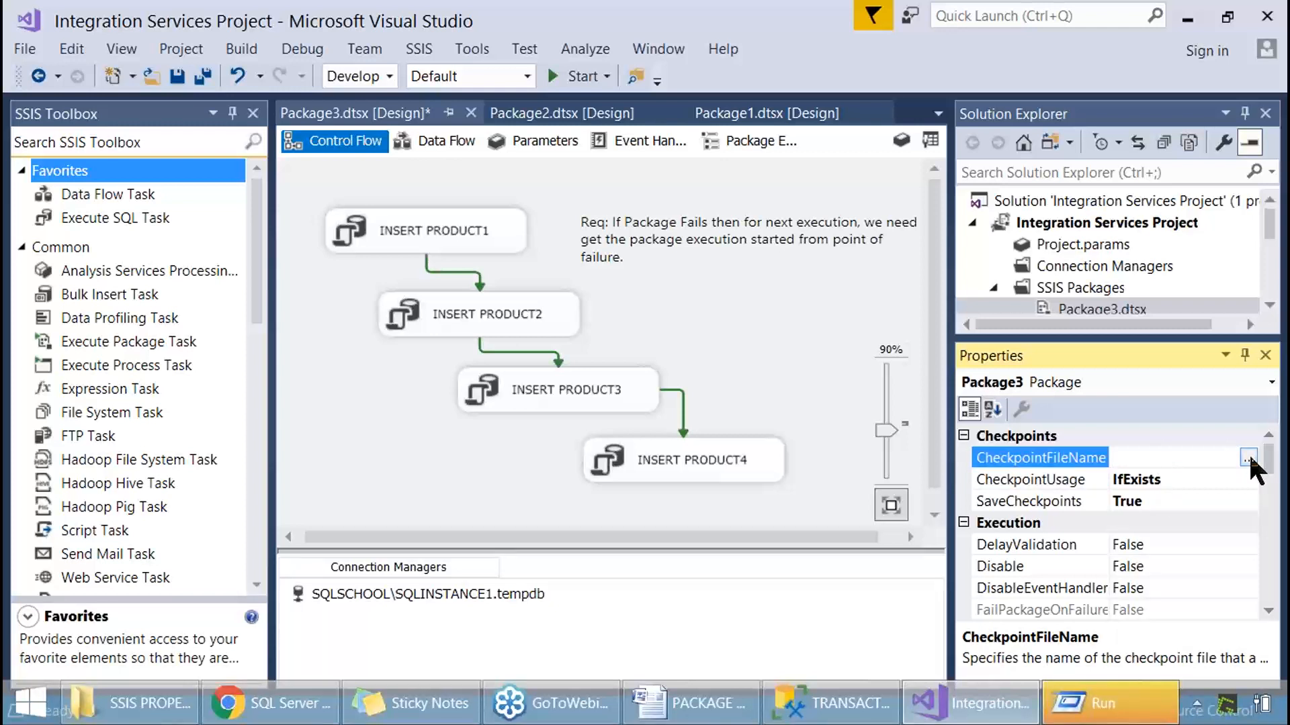
click(1247, 459)
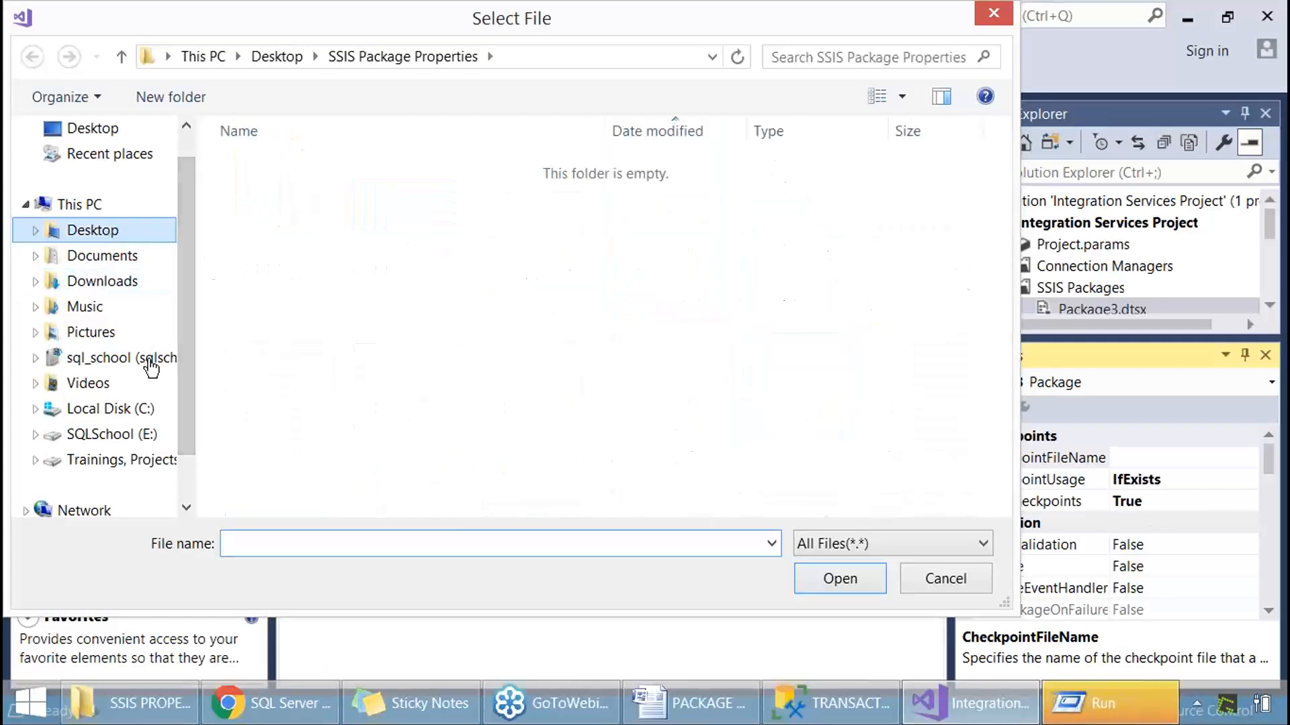
click(236, 543)
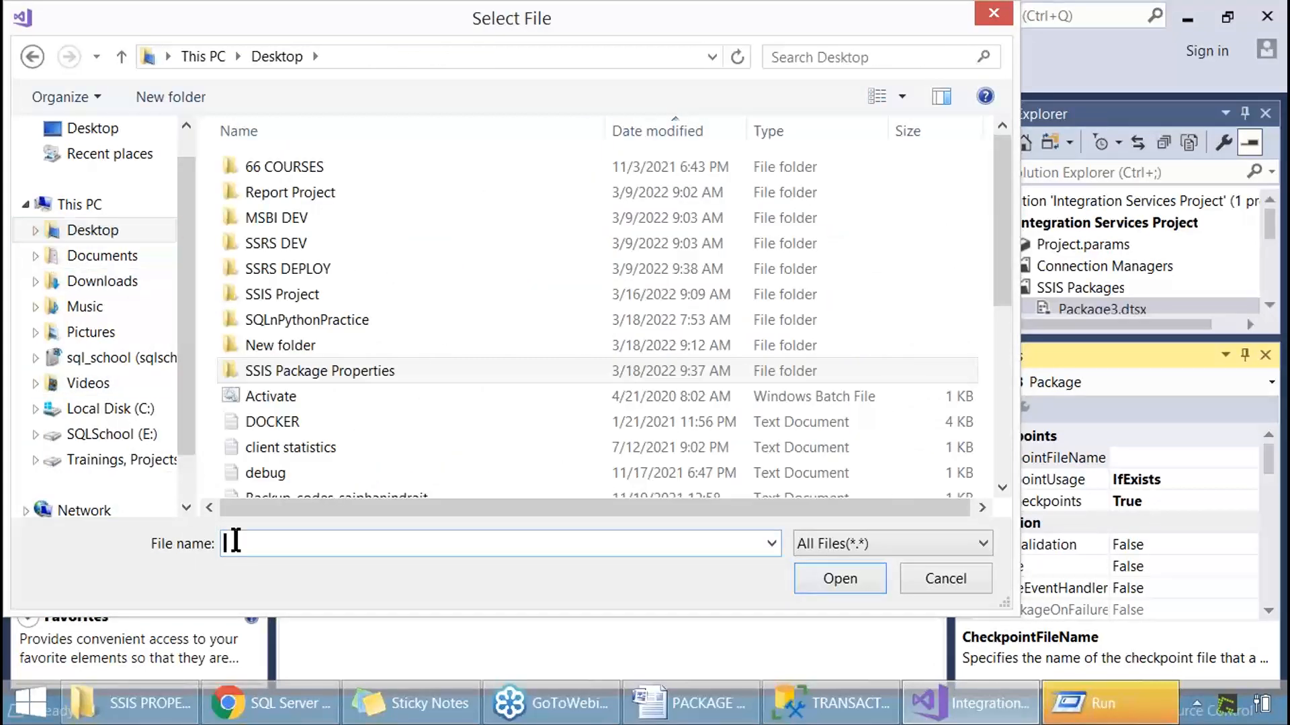
text(checkpo)
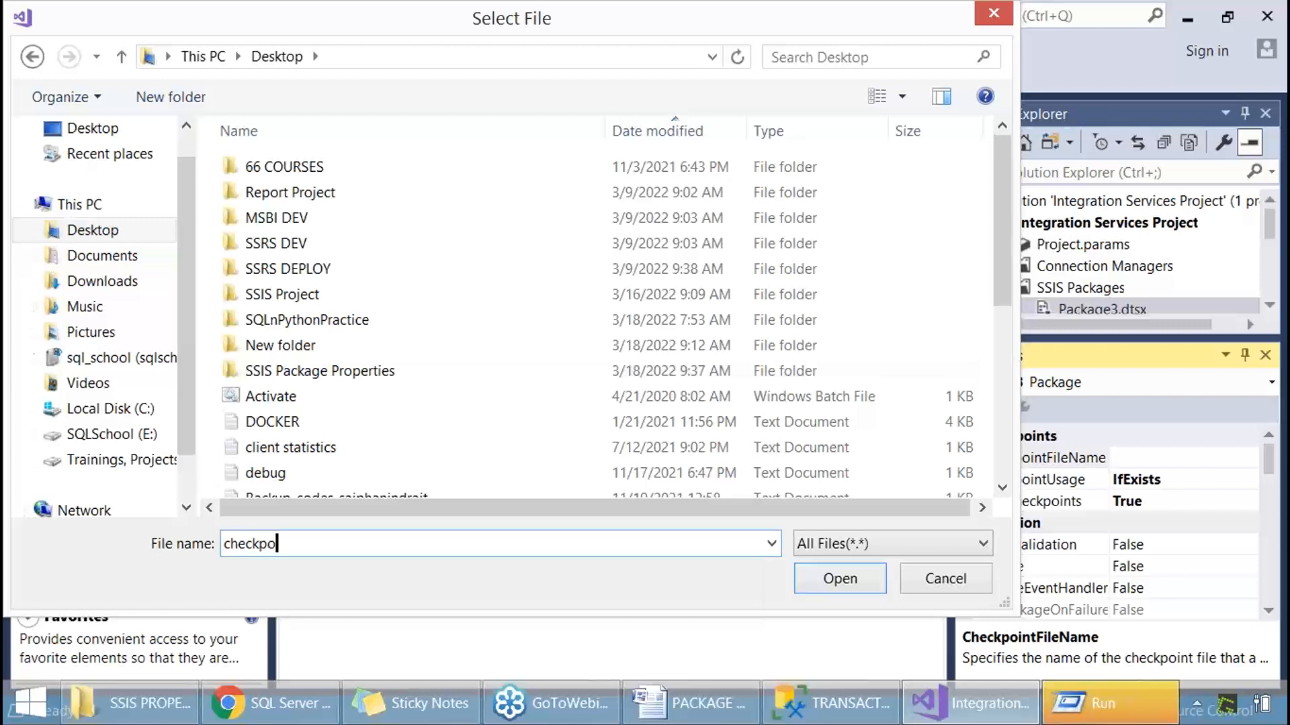
text(int_file)
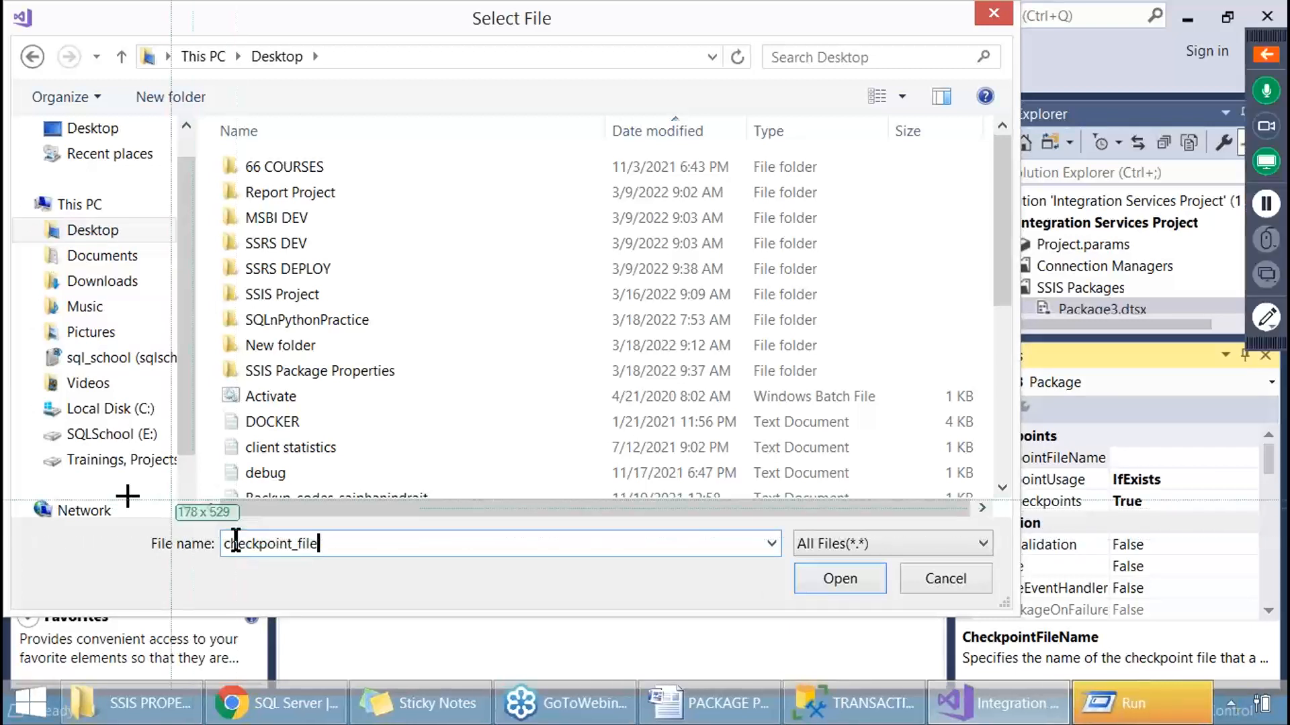
drag(121, 512, 351, 595)
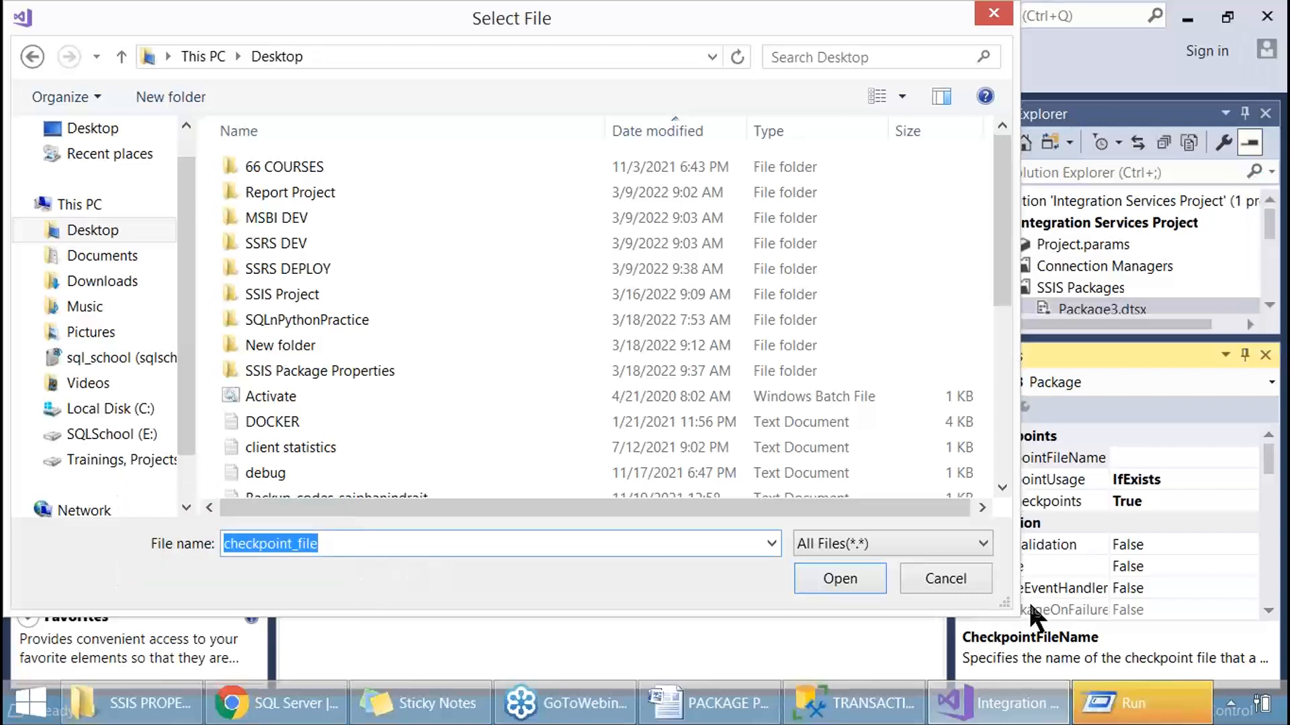
click(845, 587)
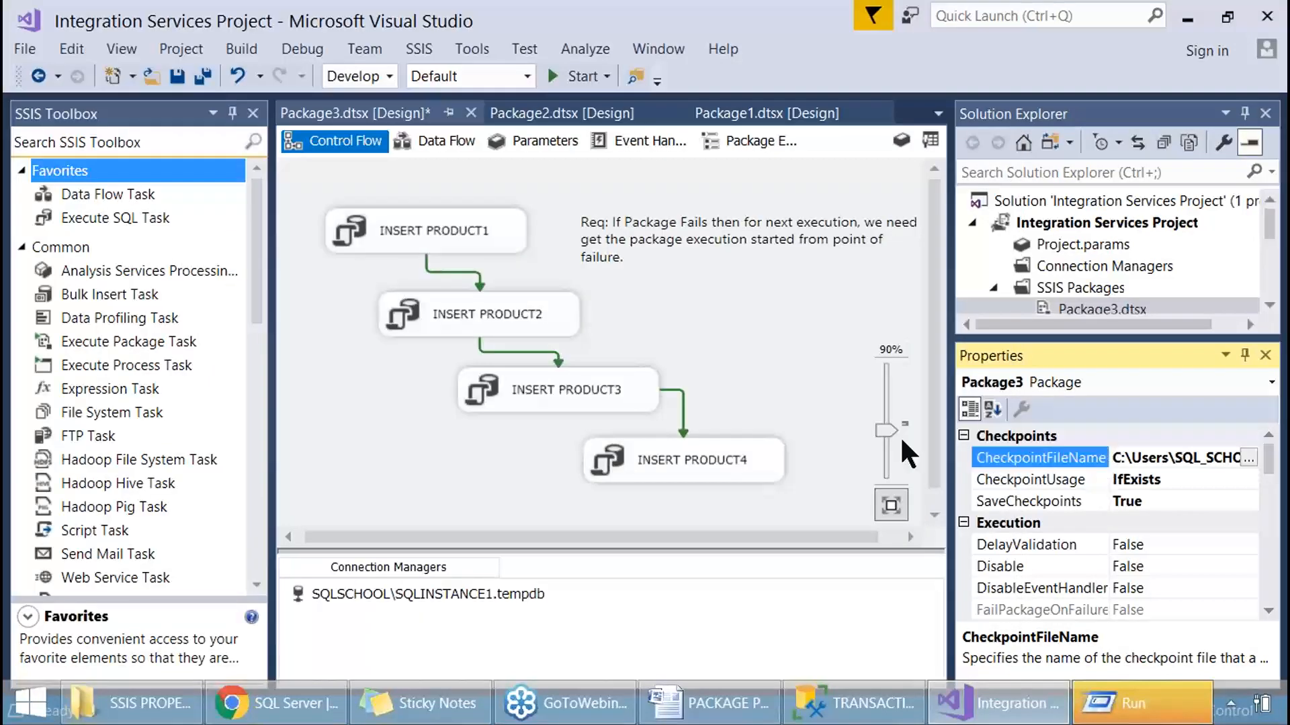
Widen and close the Properties window, and reopen Package3's package-level properties at the Checkpoints settings.
drag(952, 446, 900, 445)
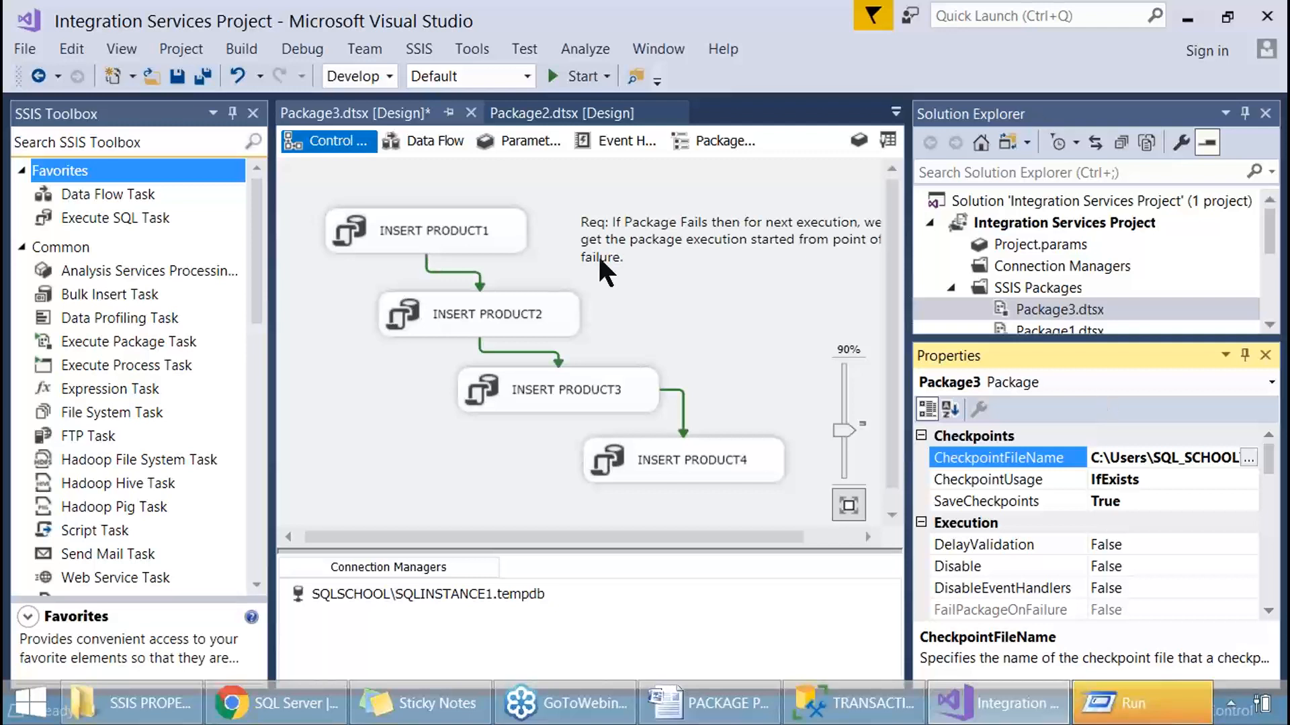
click(618, 248)
click(611, 332)
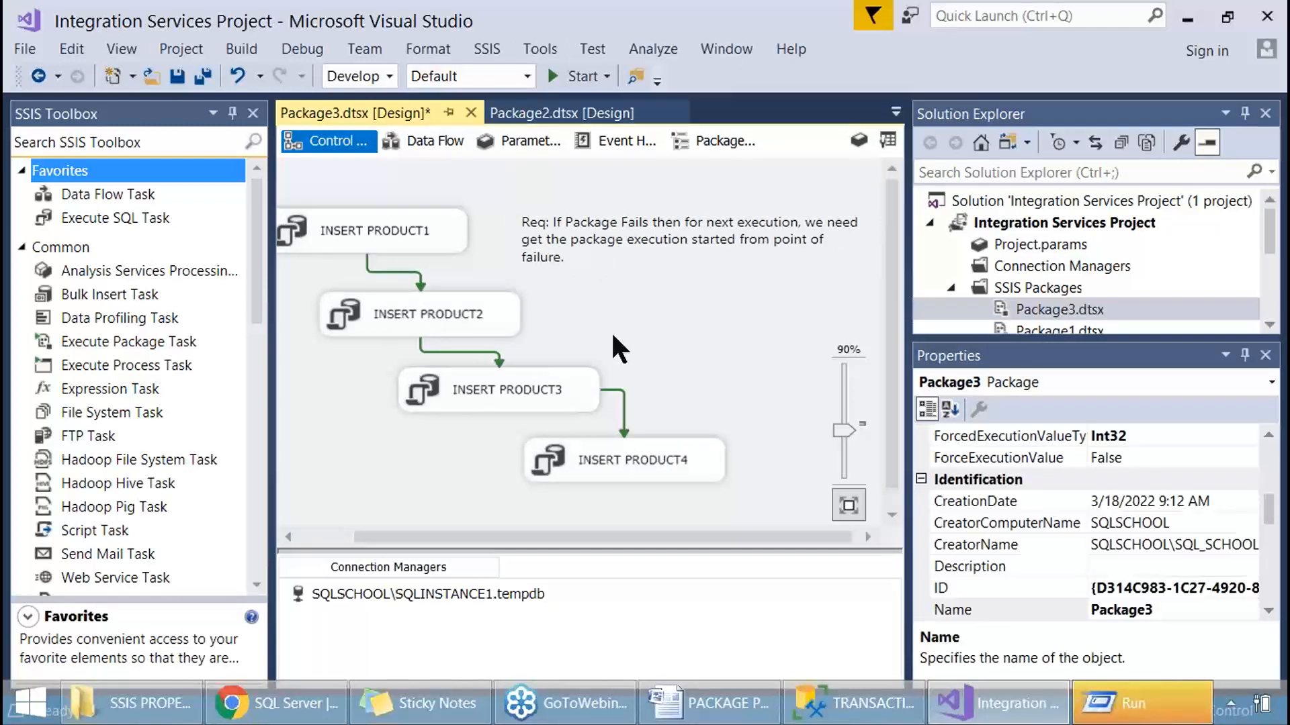
click(1264, 355)
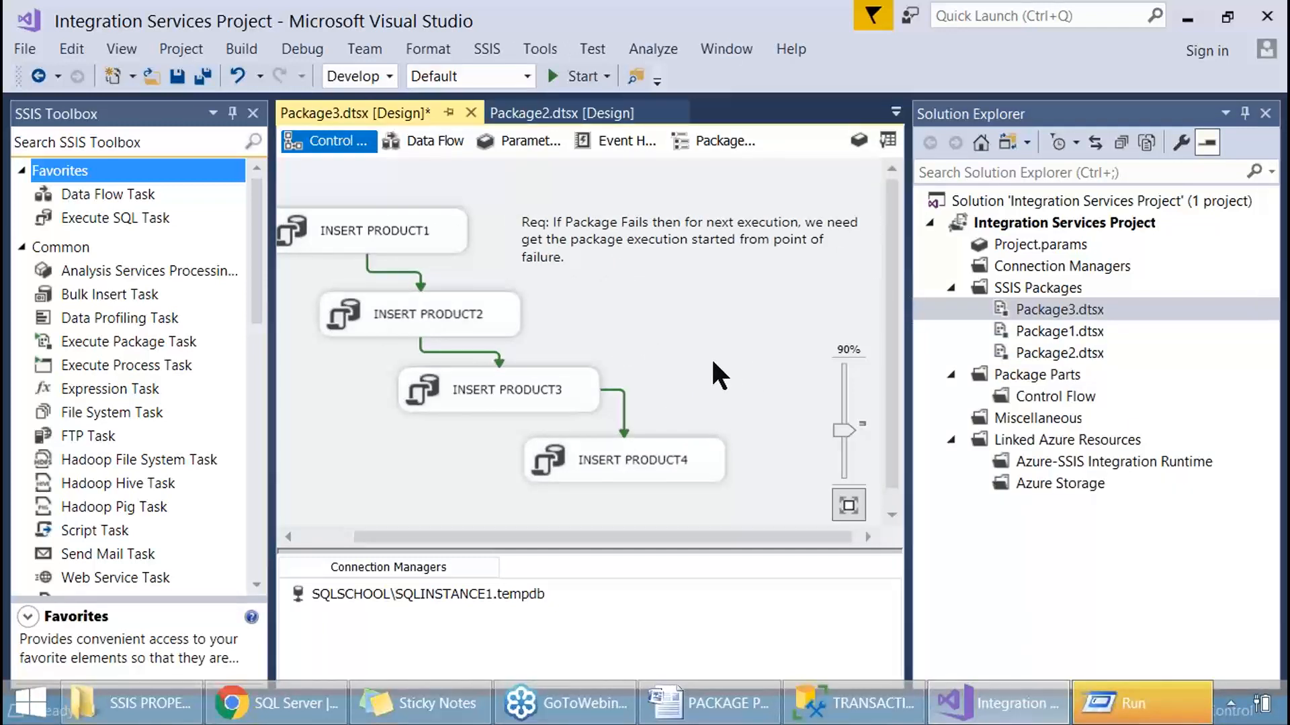
right_click(1028, 314)
click(706, 701)
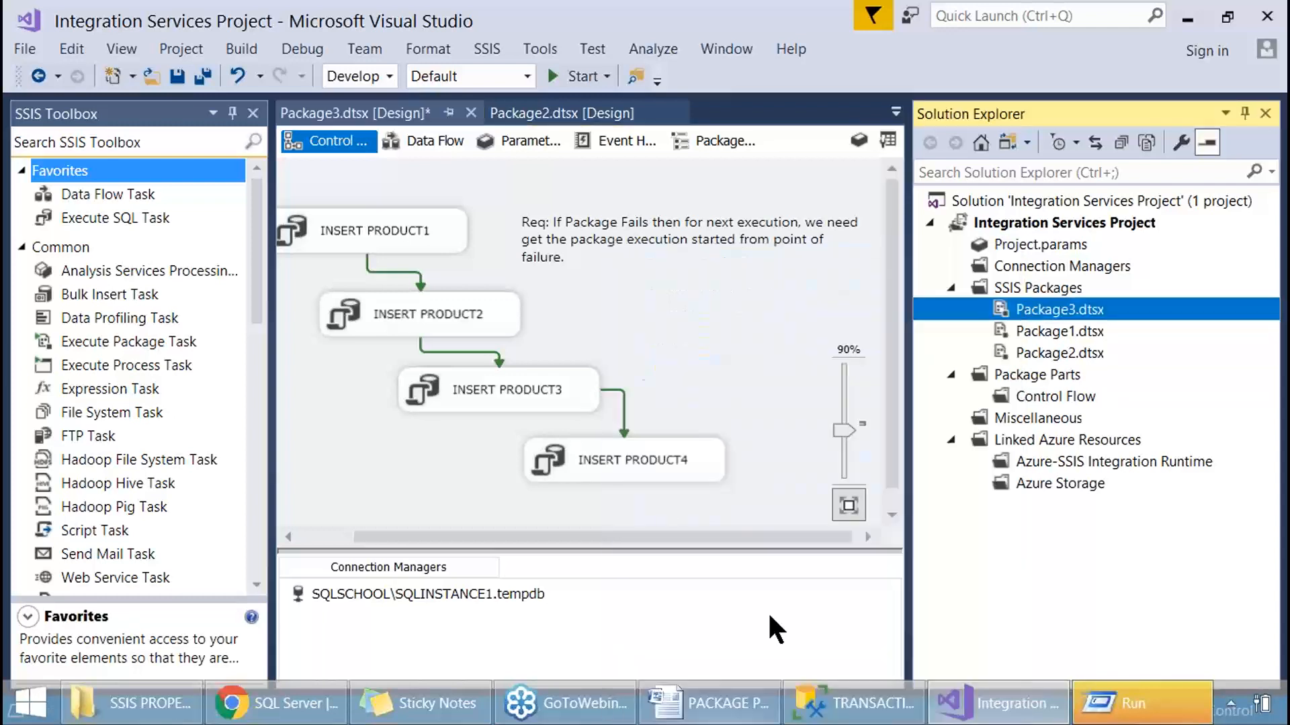
click(797, 378)
scroll(1061, 497, up, 5)
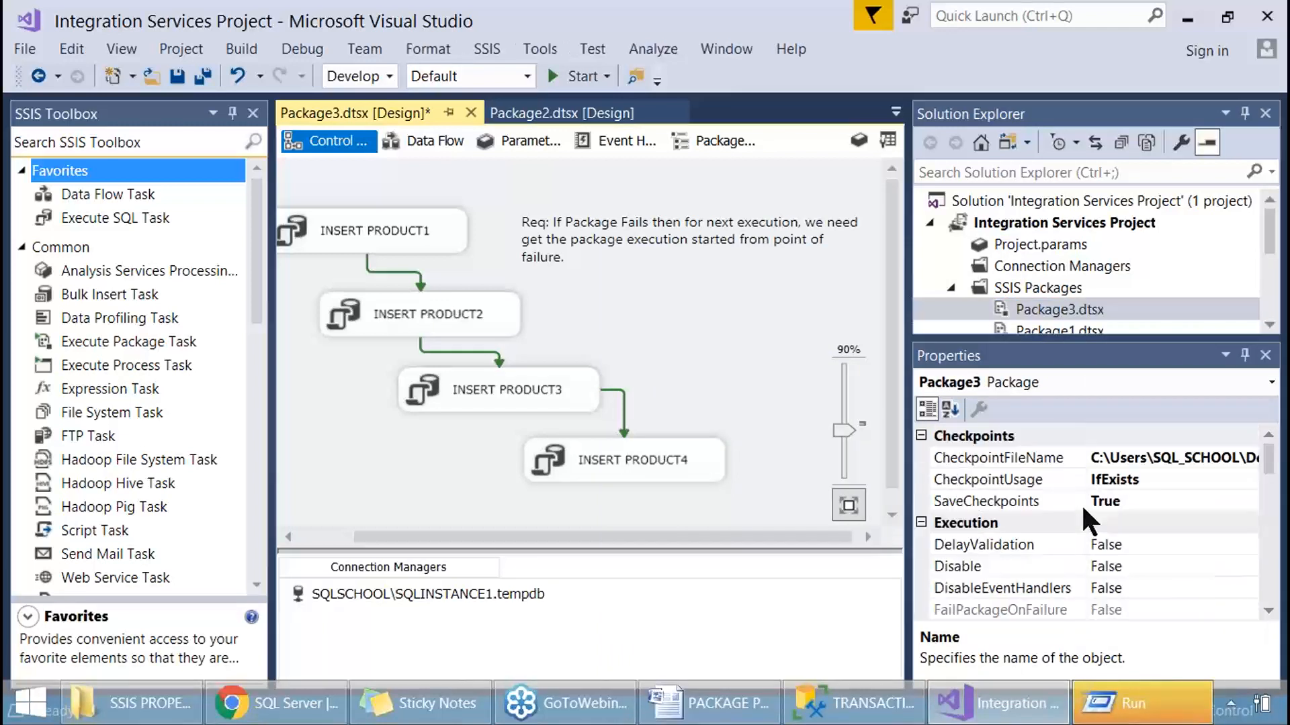
Reopen the package properties from the empty design surface and review CheckpointFileName, CheckpointUsage and SaveCheckpoints.
click(691, 275)
right_click(690, 274)
click(646, 307)
right_click(647, 307)
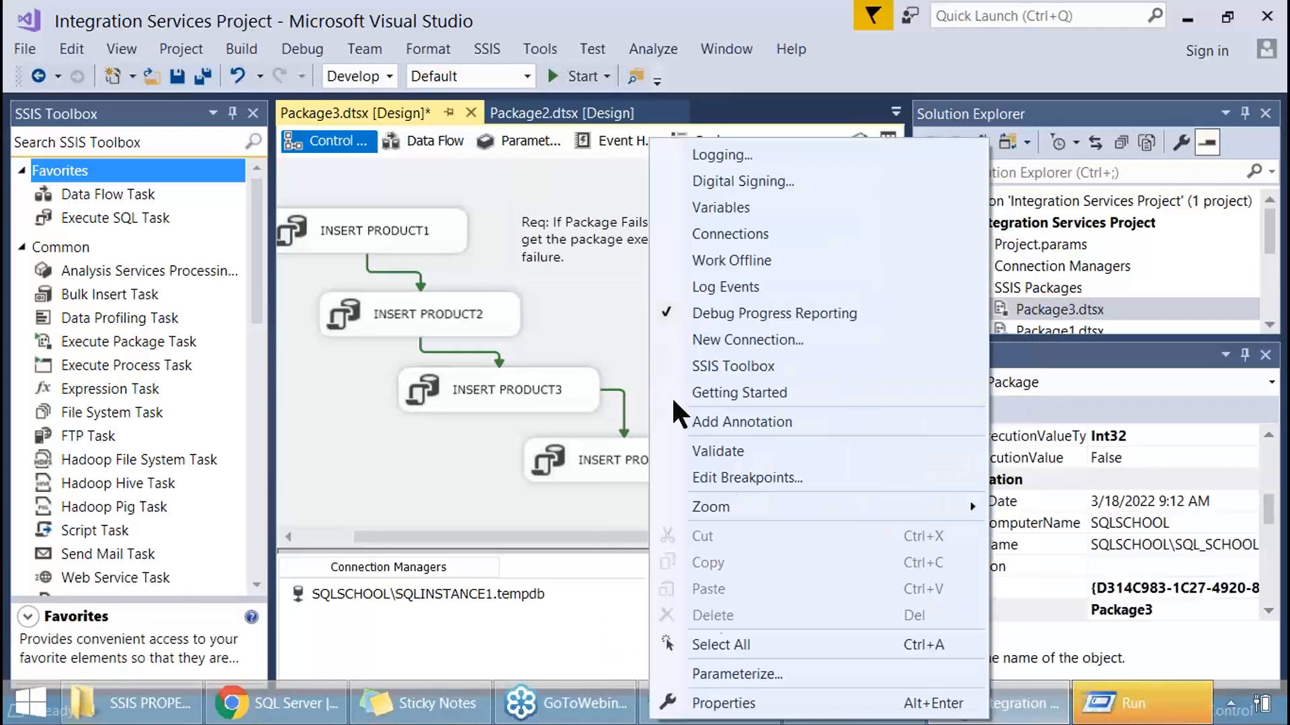
click(717, 704)
scroll(1025, 445, up, 4)
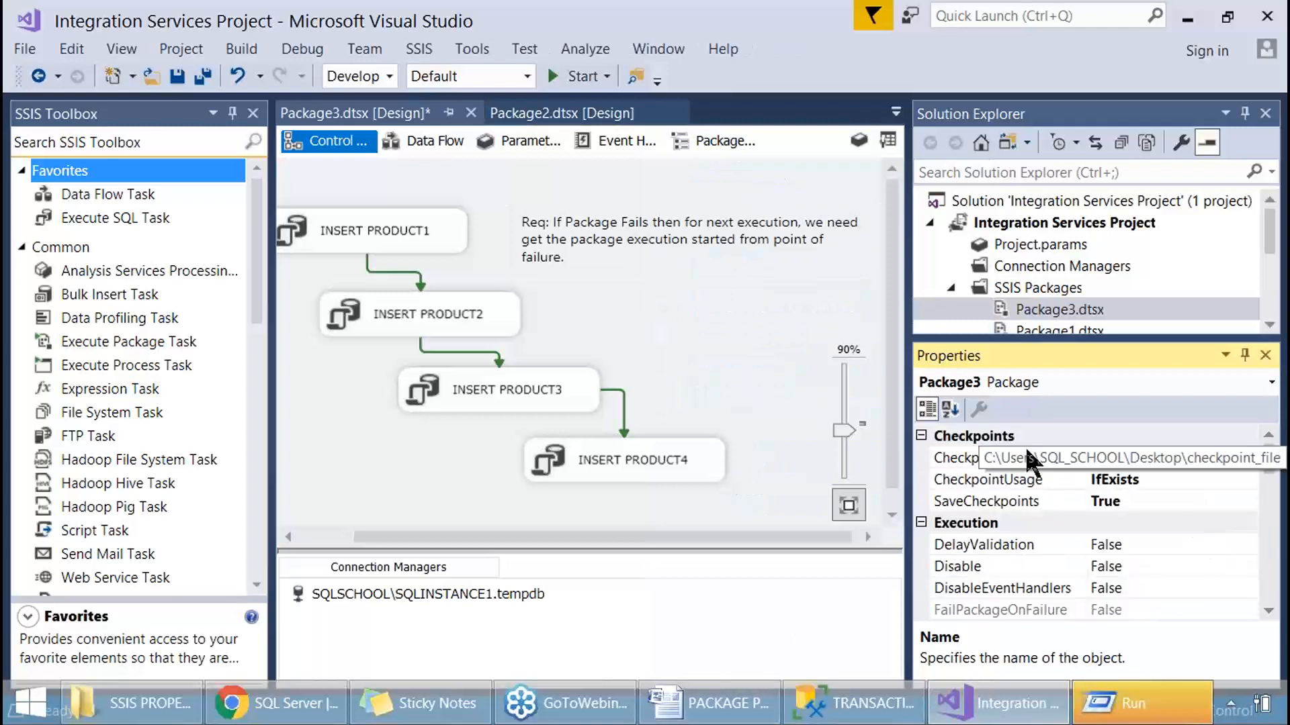
click(1105, 460)
click(1110, 481)
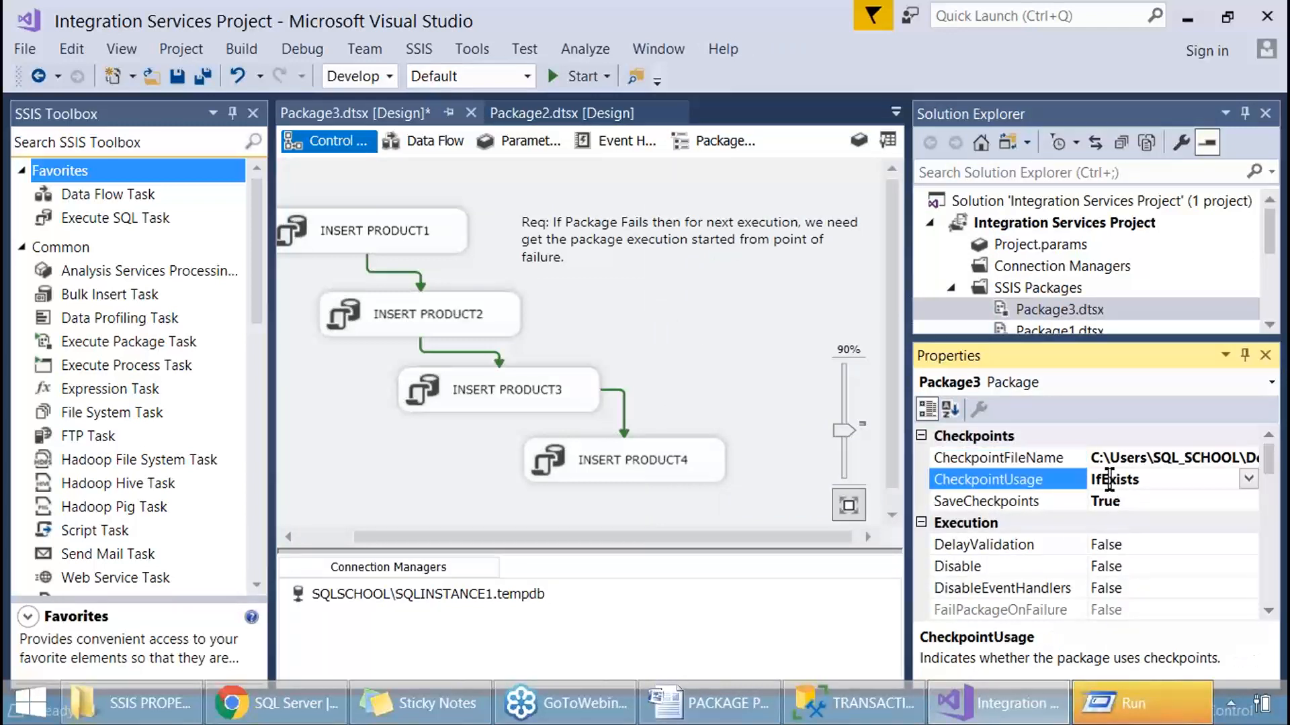
click(1108, 498)
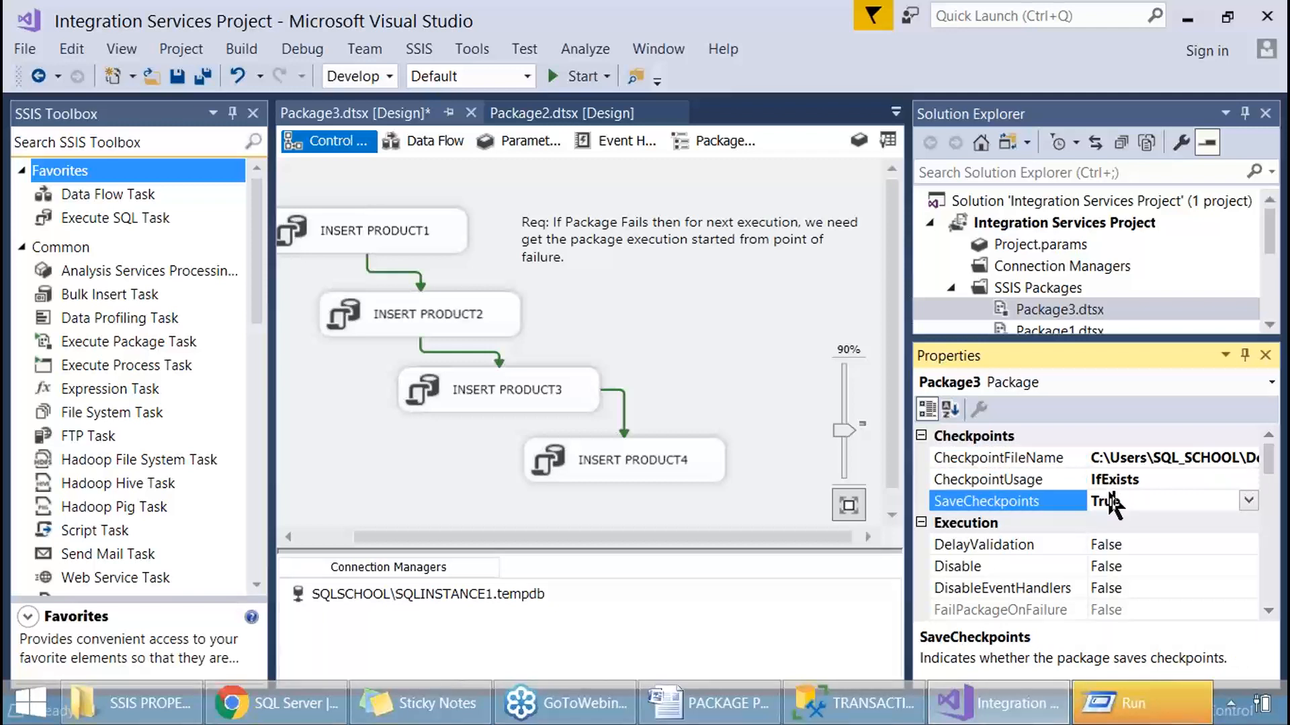
Select all four tasks, INSERT PRODUCT1 to INSERT PRODUCT4, and set their FailPackageOnFailure property to True.
click(649, 465)
ctrl+click(522, 381)
ctrl+click(422, 309)
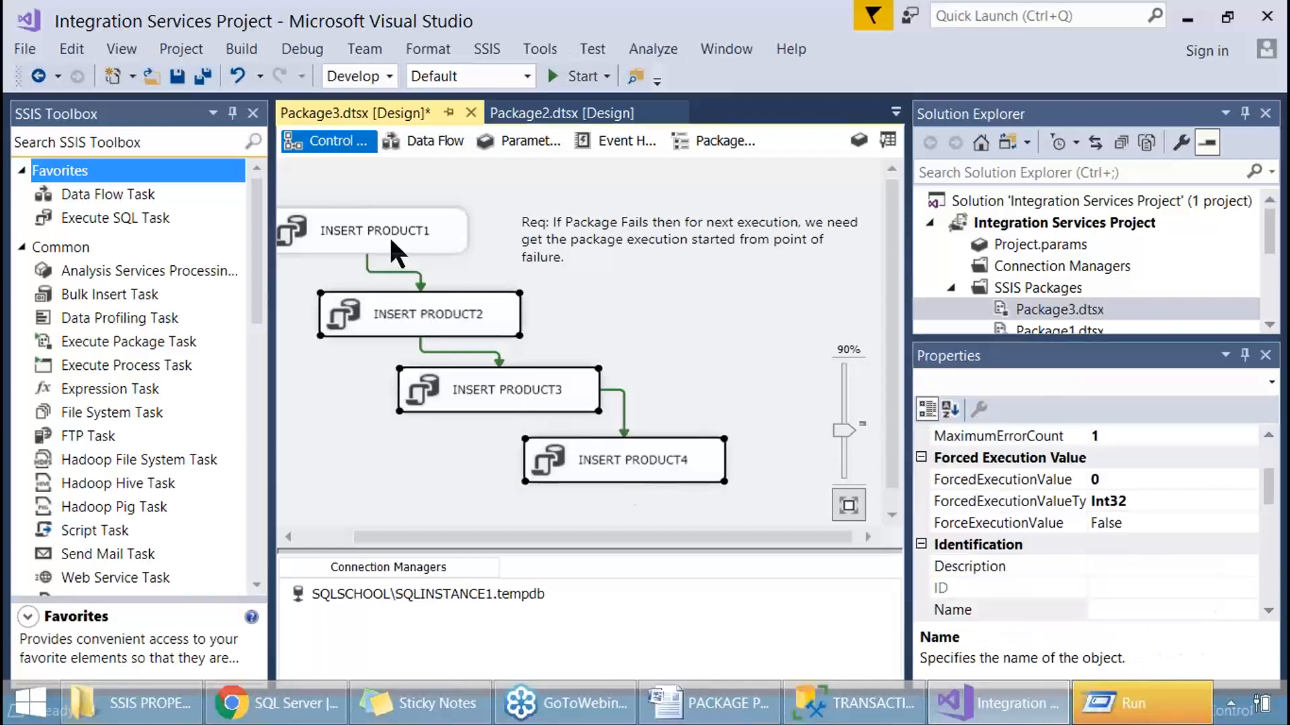
ctrl+click(388, 228)
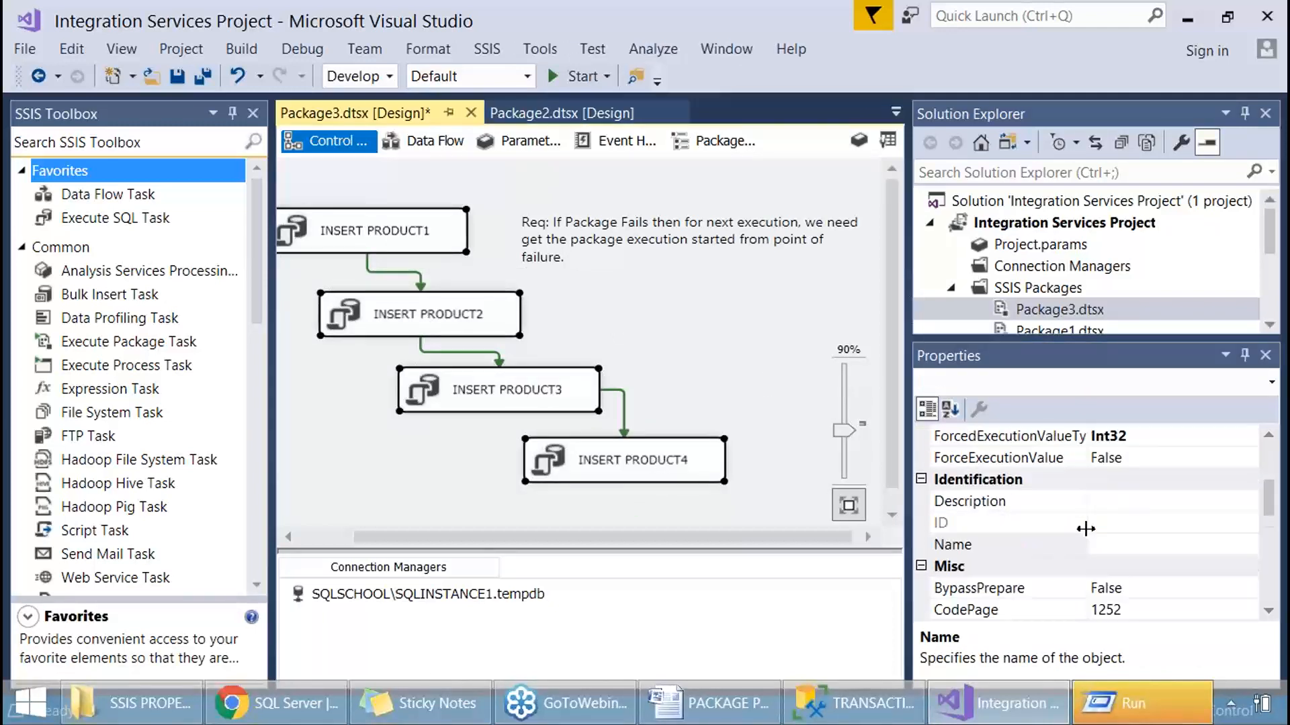
scroll(1084, 528, down, 2)
scroll(1085, 529, up, 3)
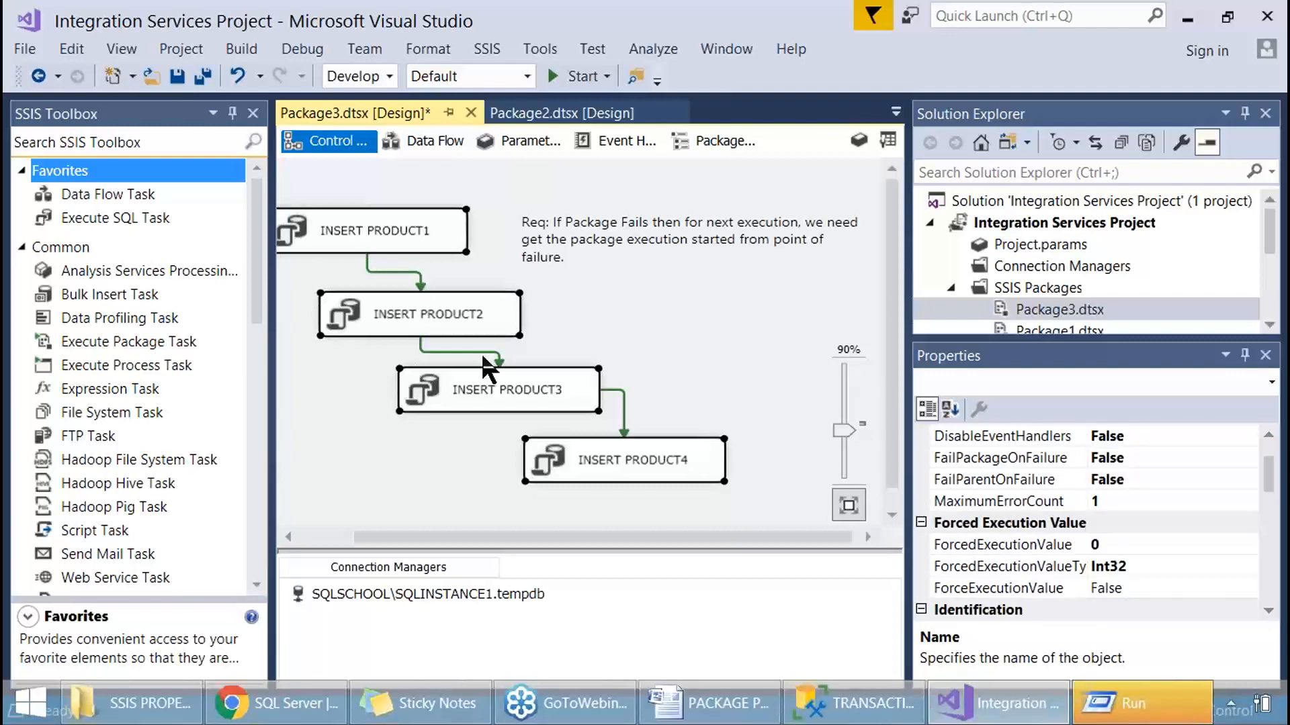
click(987, 459)
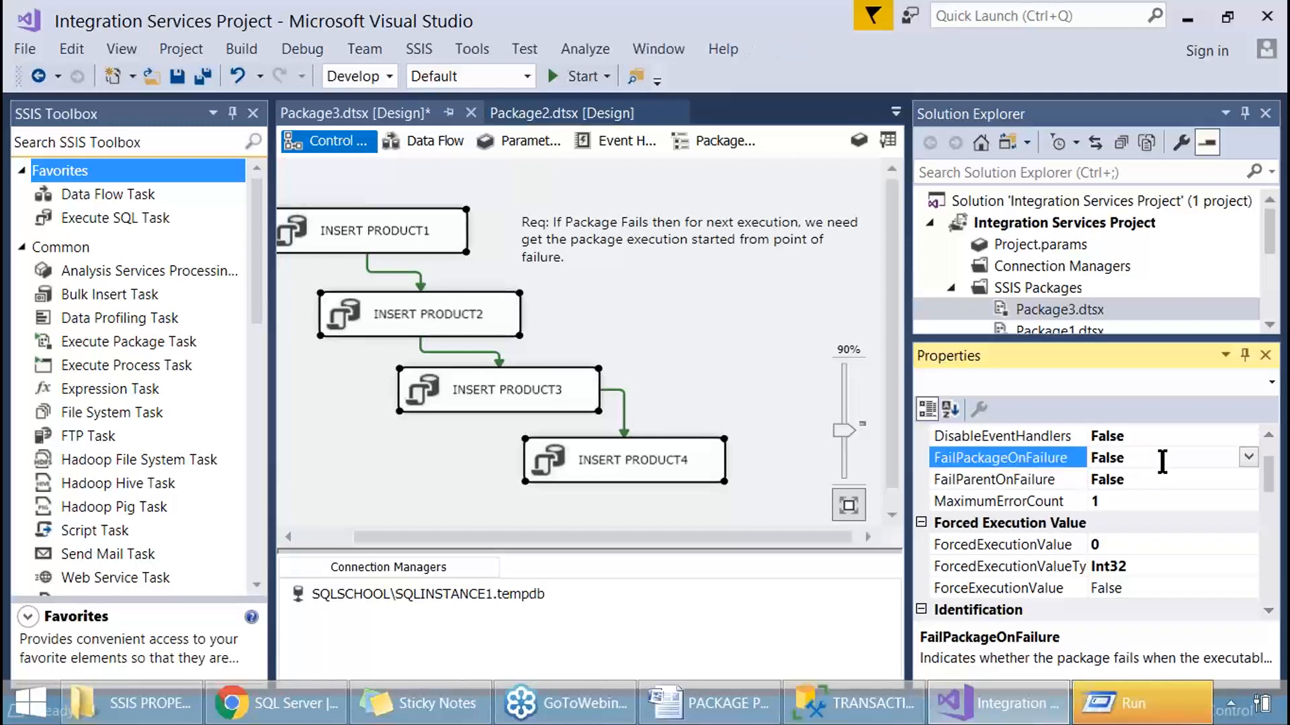
click(1248, 459)
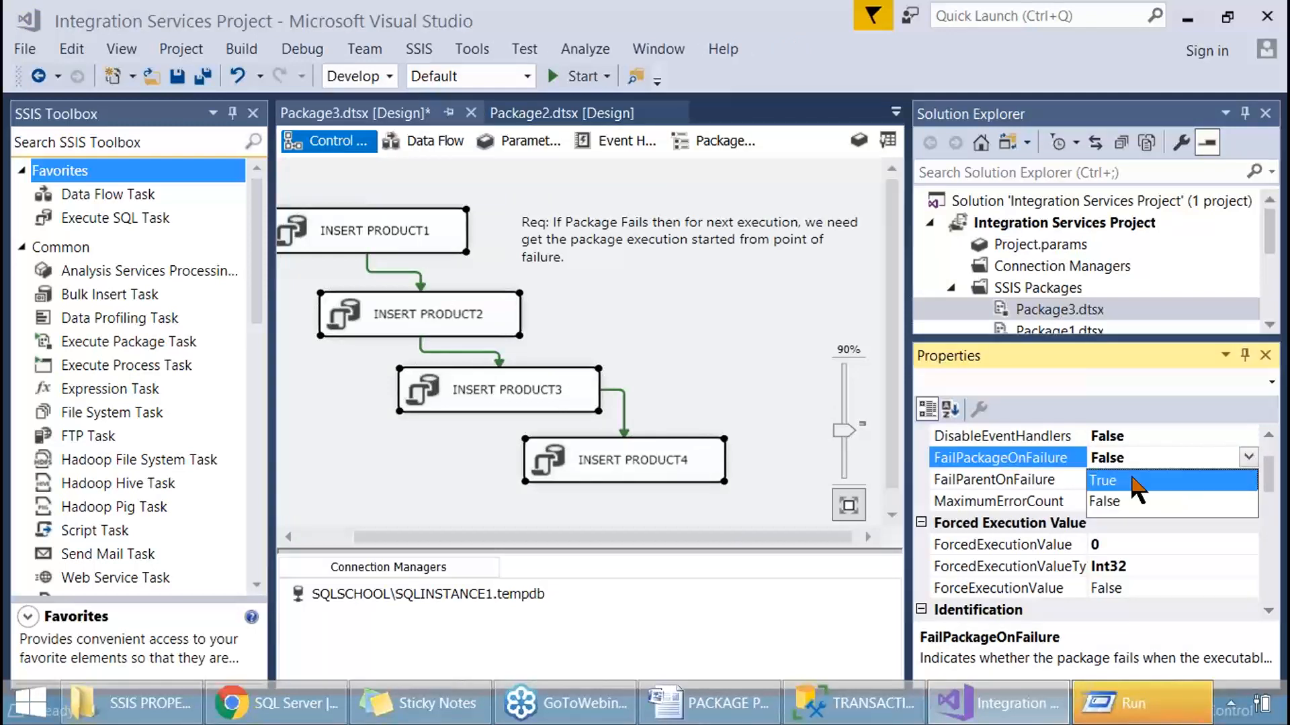
click(1135, 481)
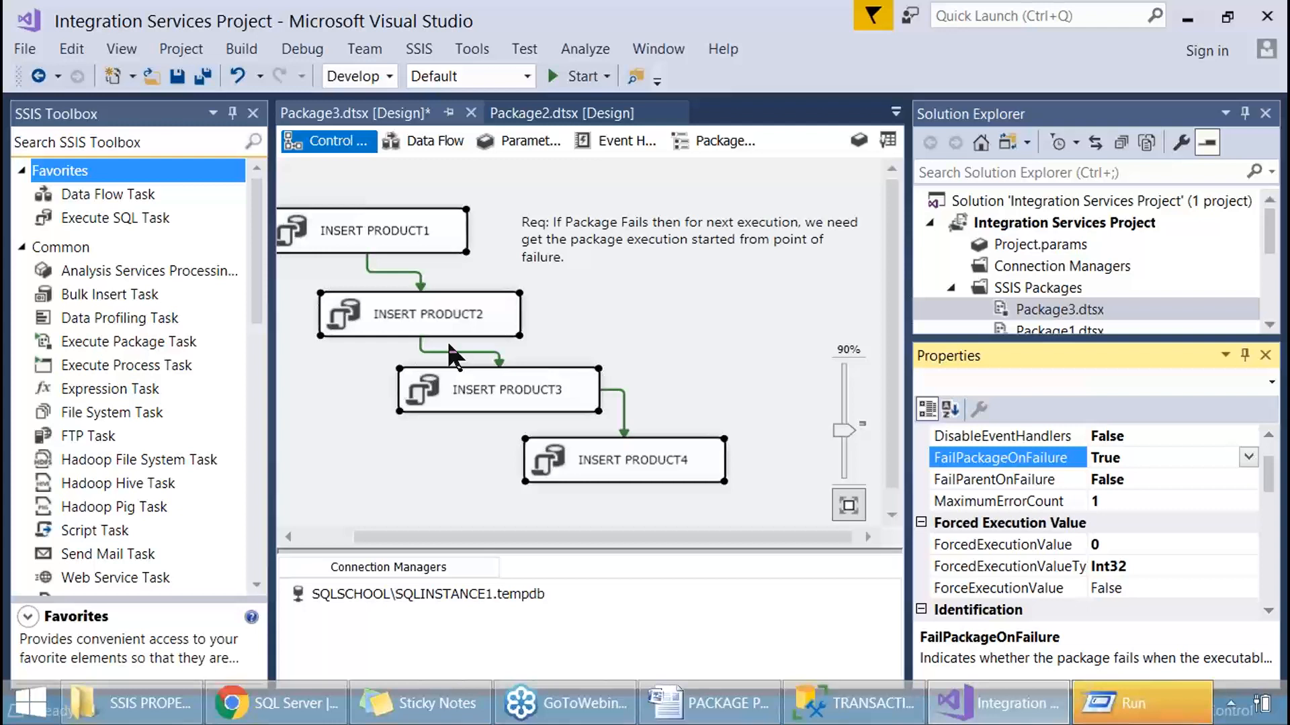
key(Print)
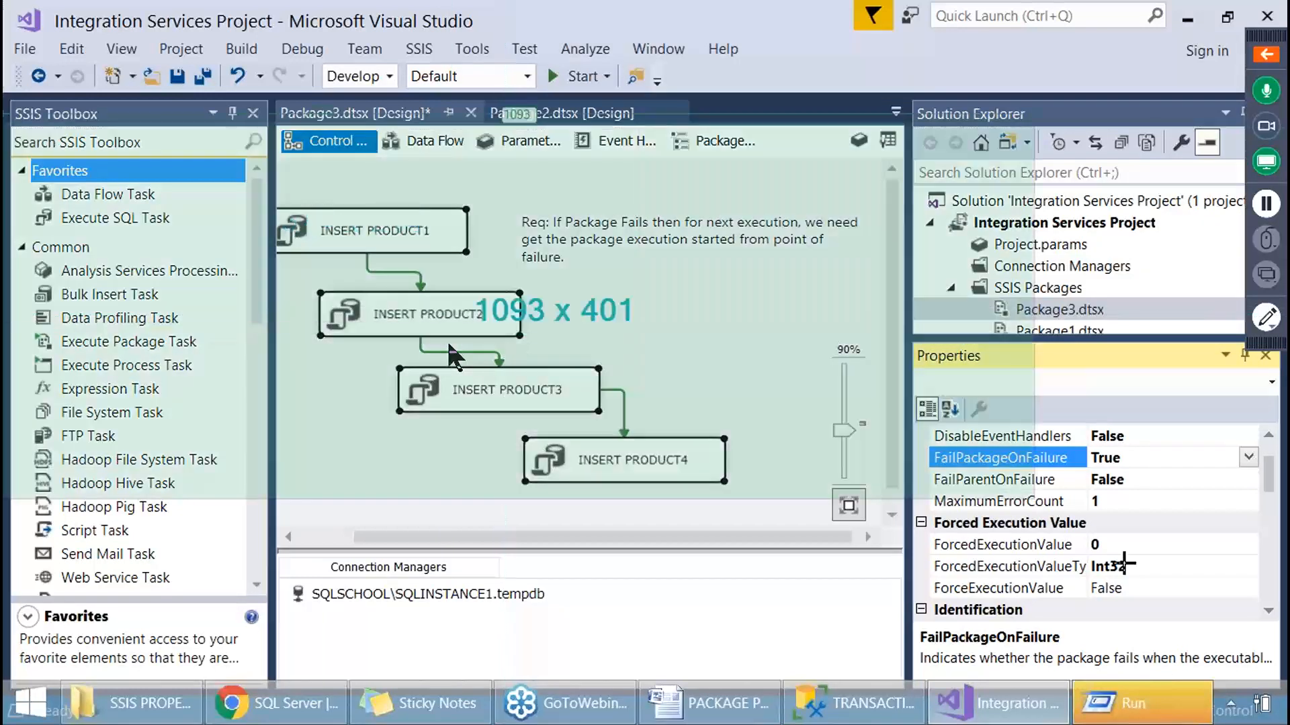
key(Escape)
Deselect the tasks, save Package3 and execute the package.
click(778, 337)
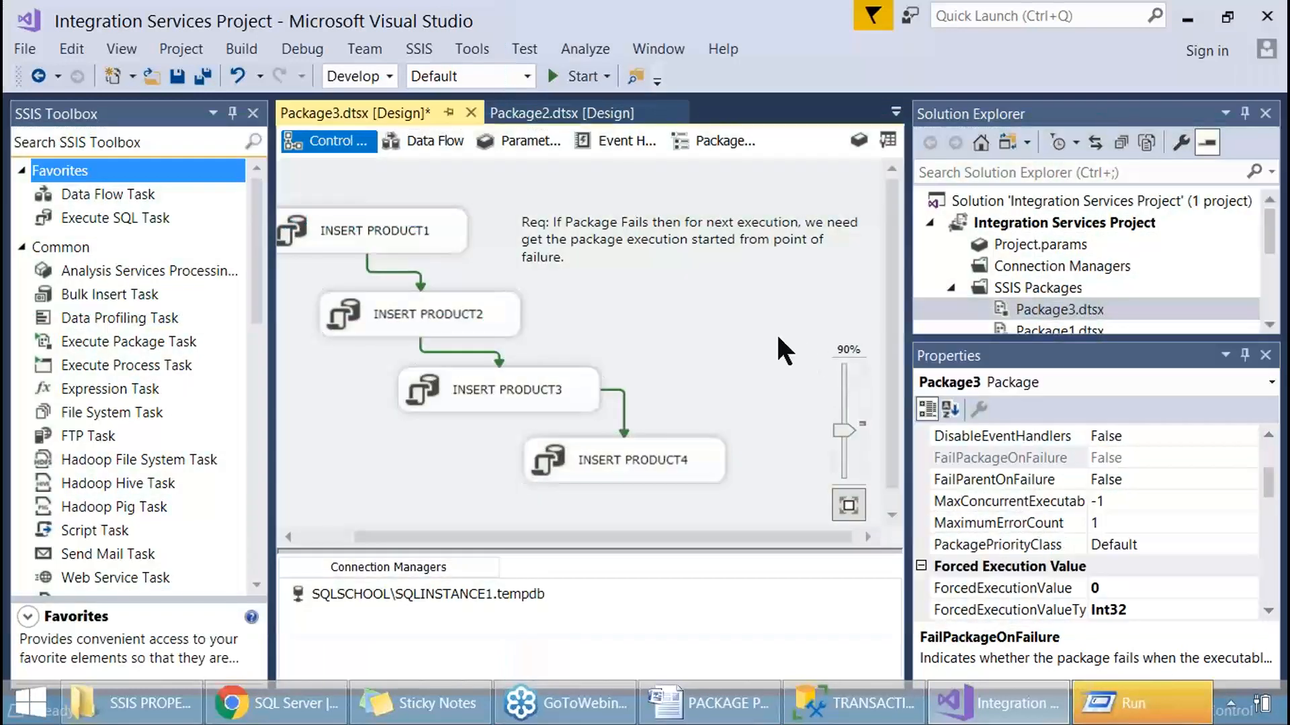
key(ctrl+s)
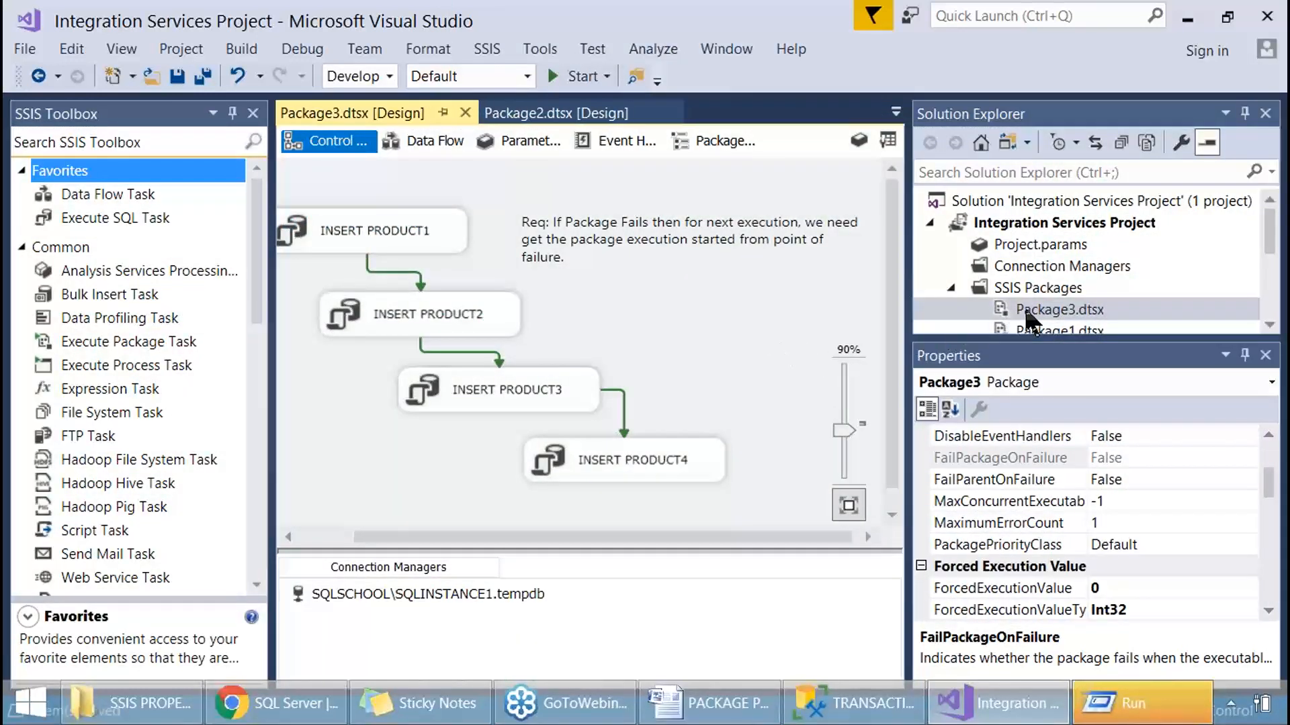
right_click(1026, 313)
click(755, 334)
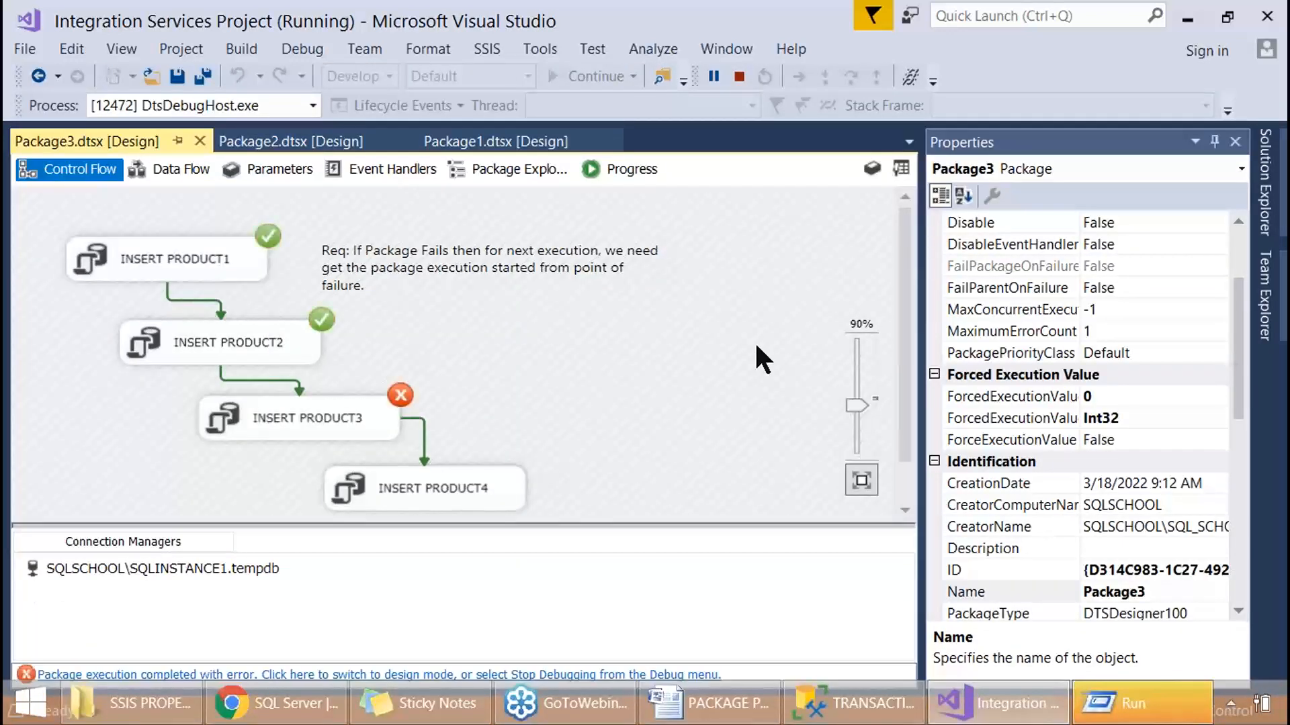
Capture a screenshot of the Package3 execution, and open checkpoint_file from the Desktop folder in Notepad++ for viewing.
key(Print)
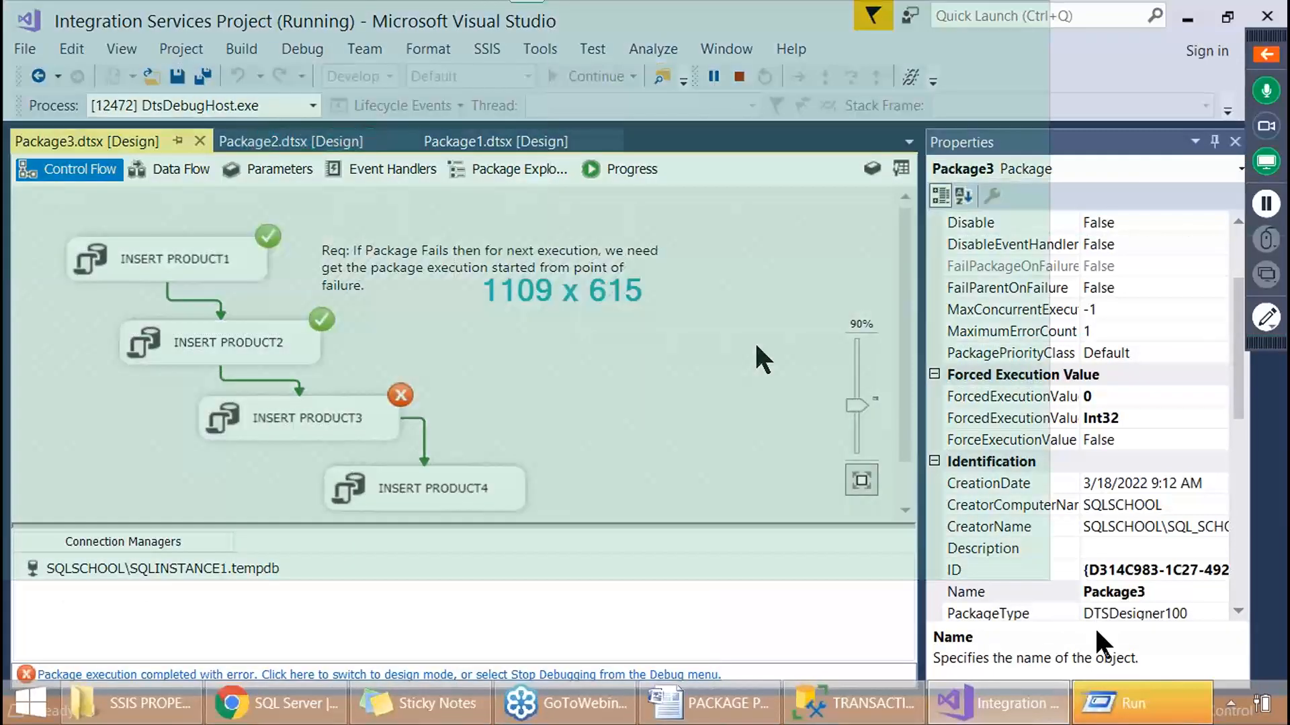
click(755, 341)
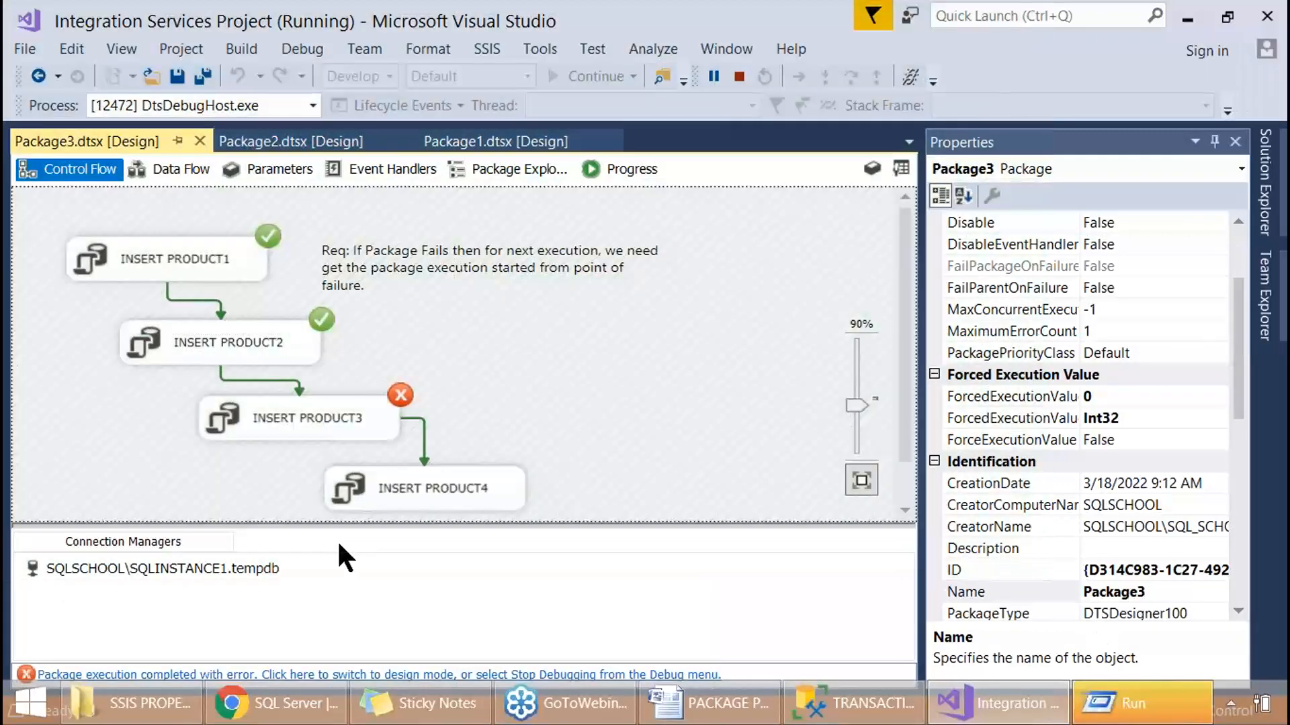
click(137, 703)
click(86, 352)
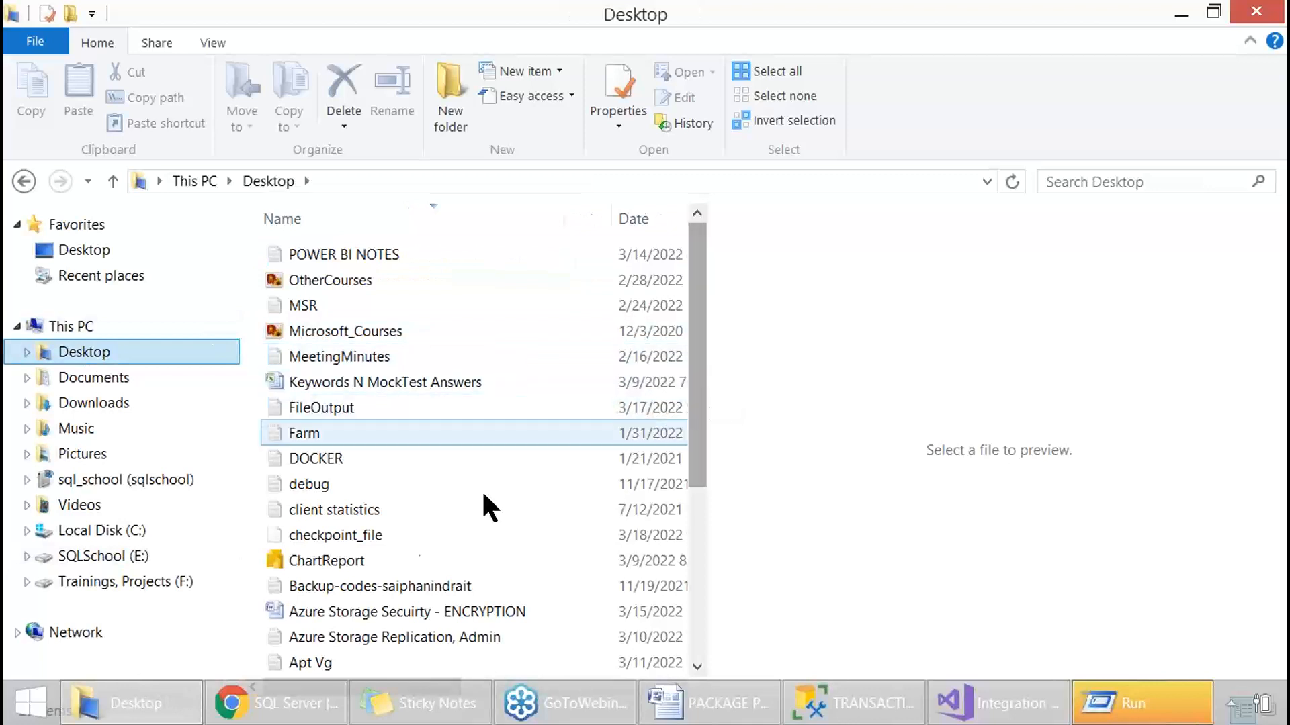
click(371, 537)
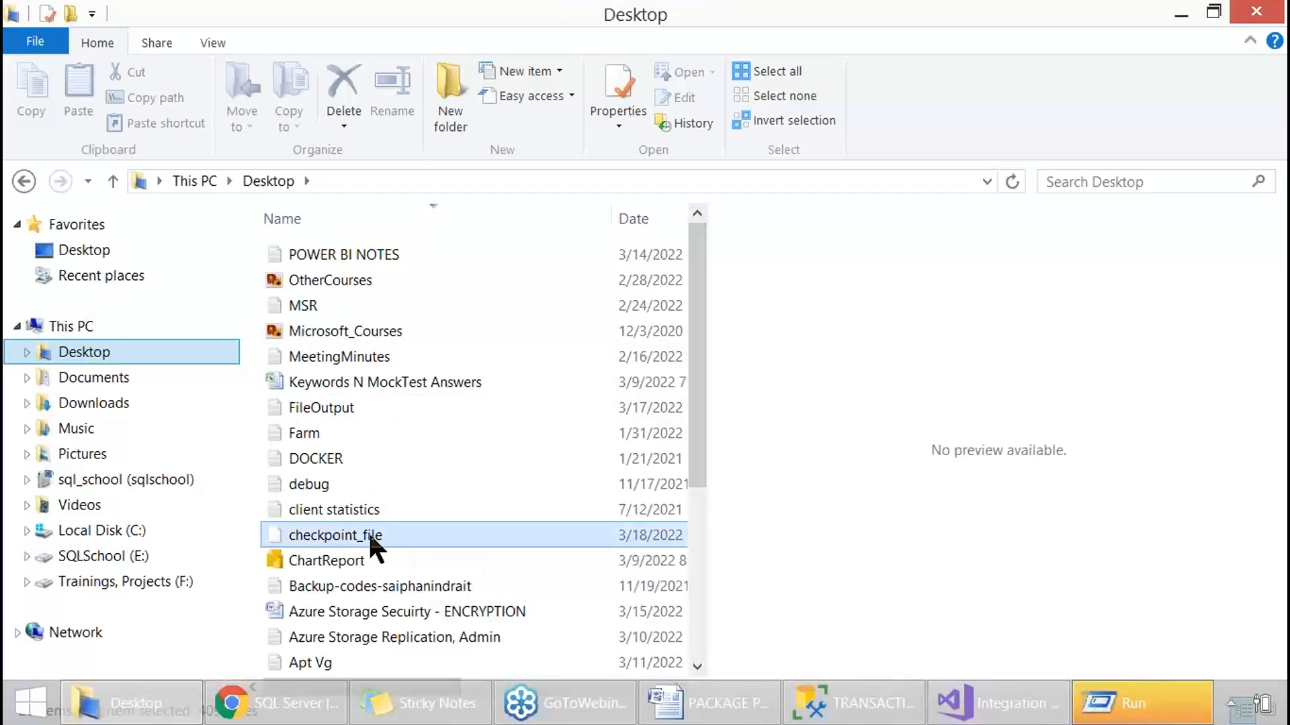
right_click(370, 537)
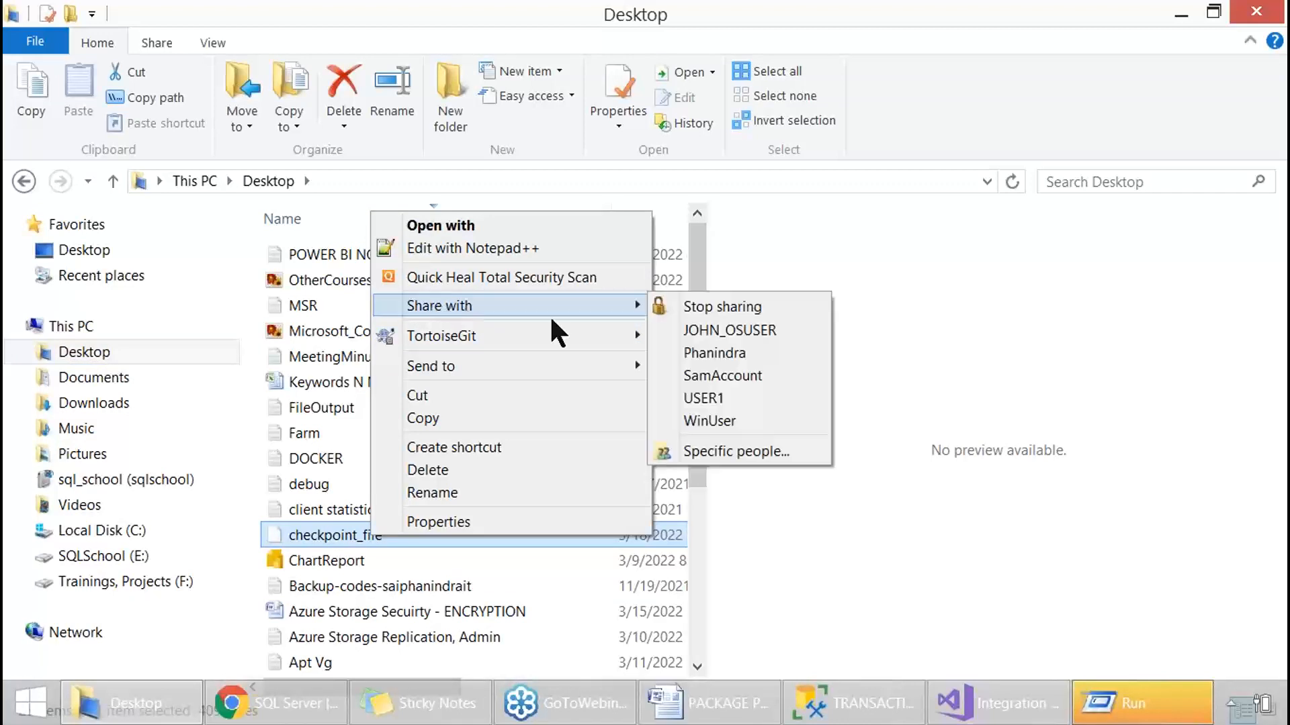
click(573, 258)
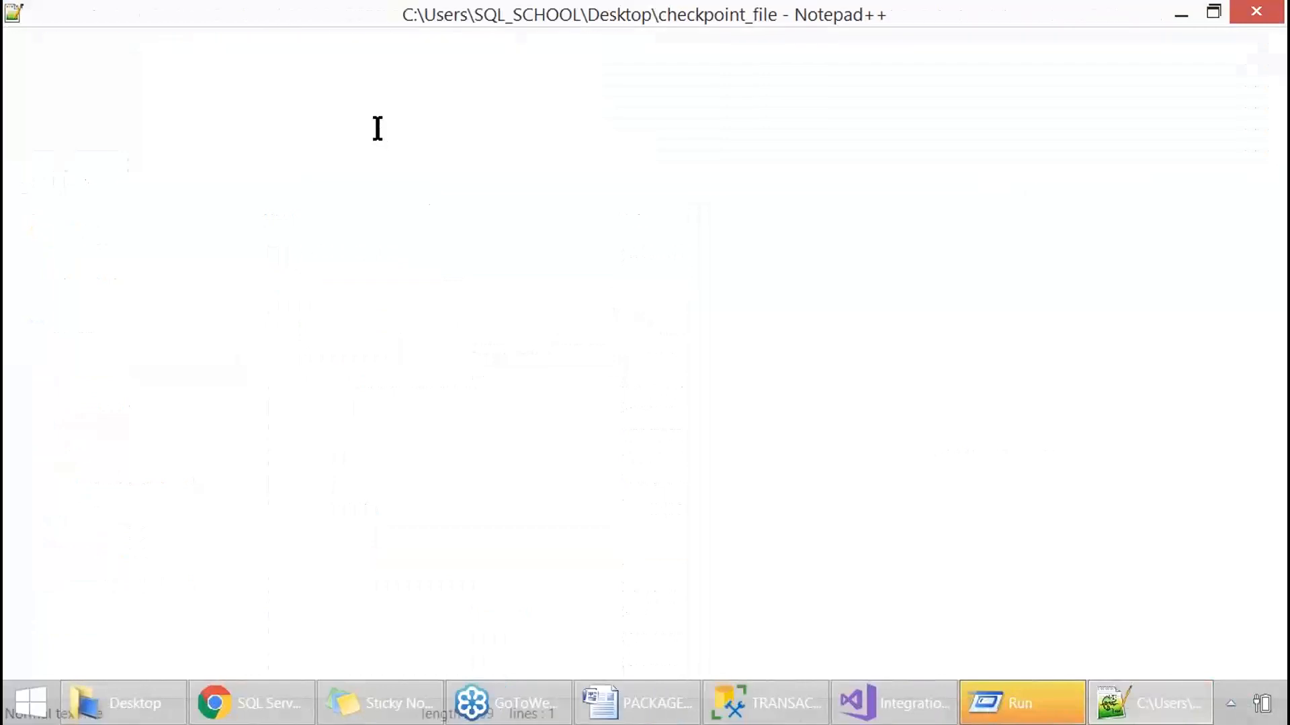
Capture the contents of checkpoint_file, close Notepad++, and minimize the Desktop folder to return to Visual Studio.
key(Print)
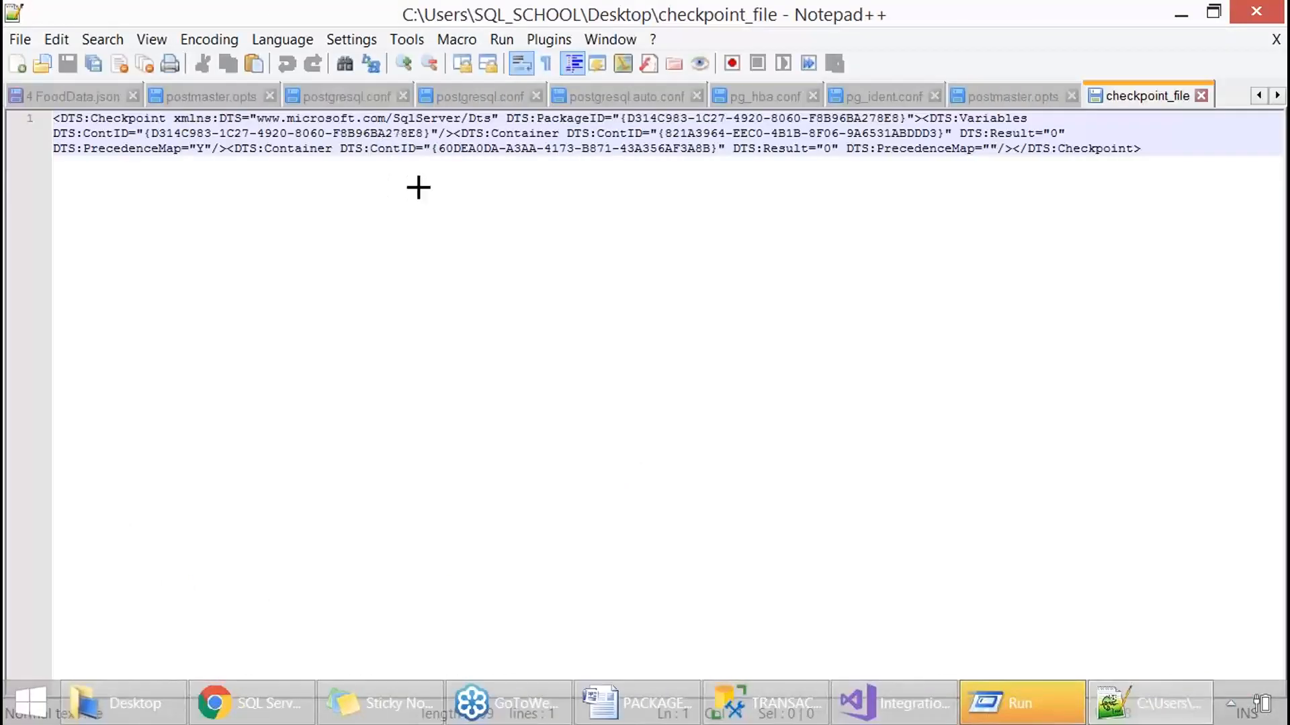
click(412, 187)
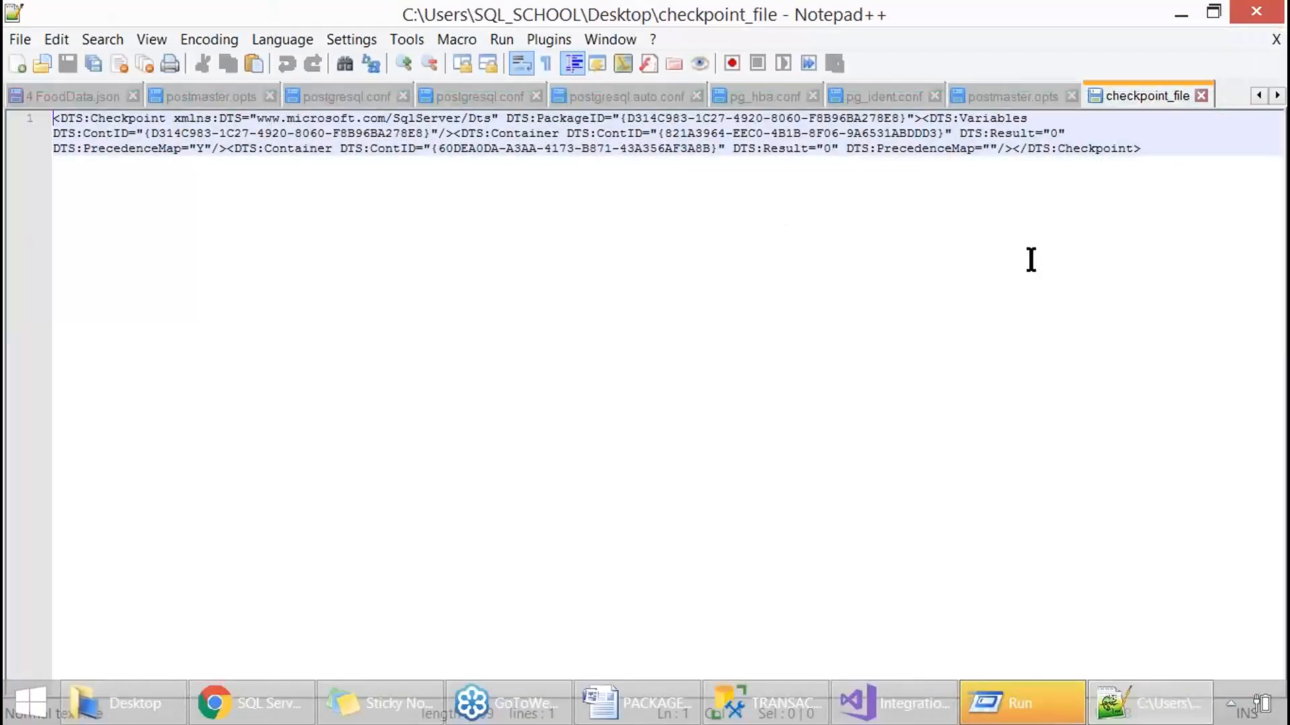
click(1256, 10)
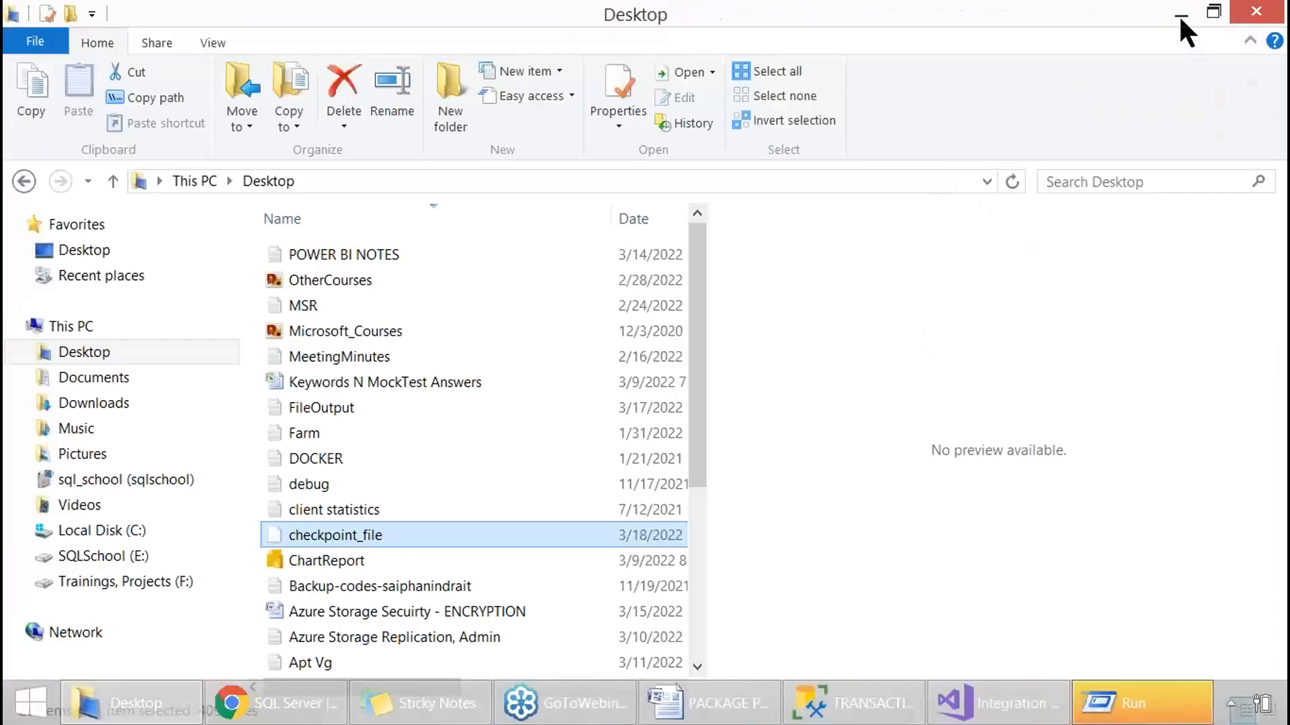
click(1180, 15)
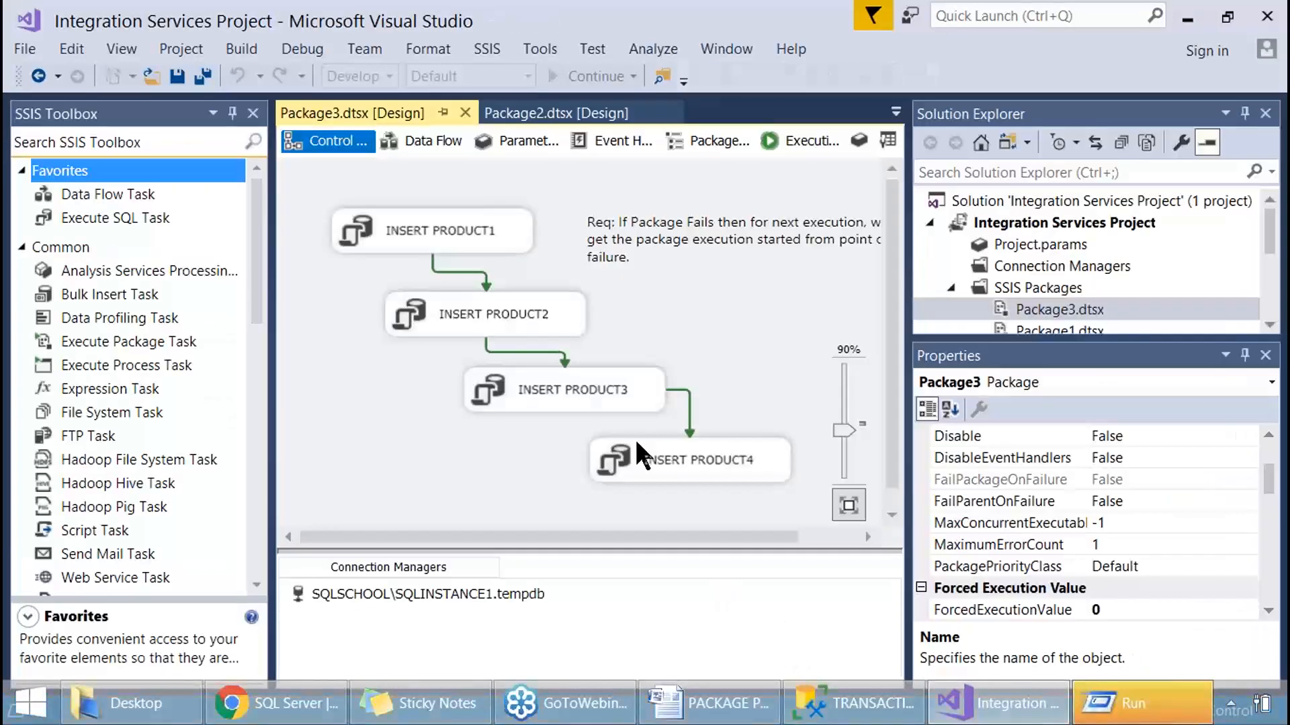
Switch to the SQL query script and run the selected SELECT * FROM TBLPRODUCTS statement.
click(844, 718)
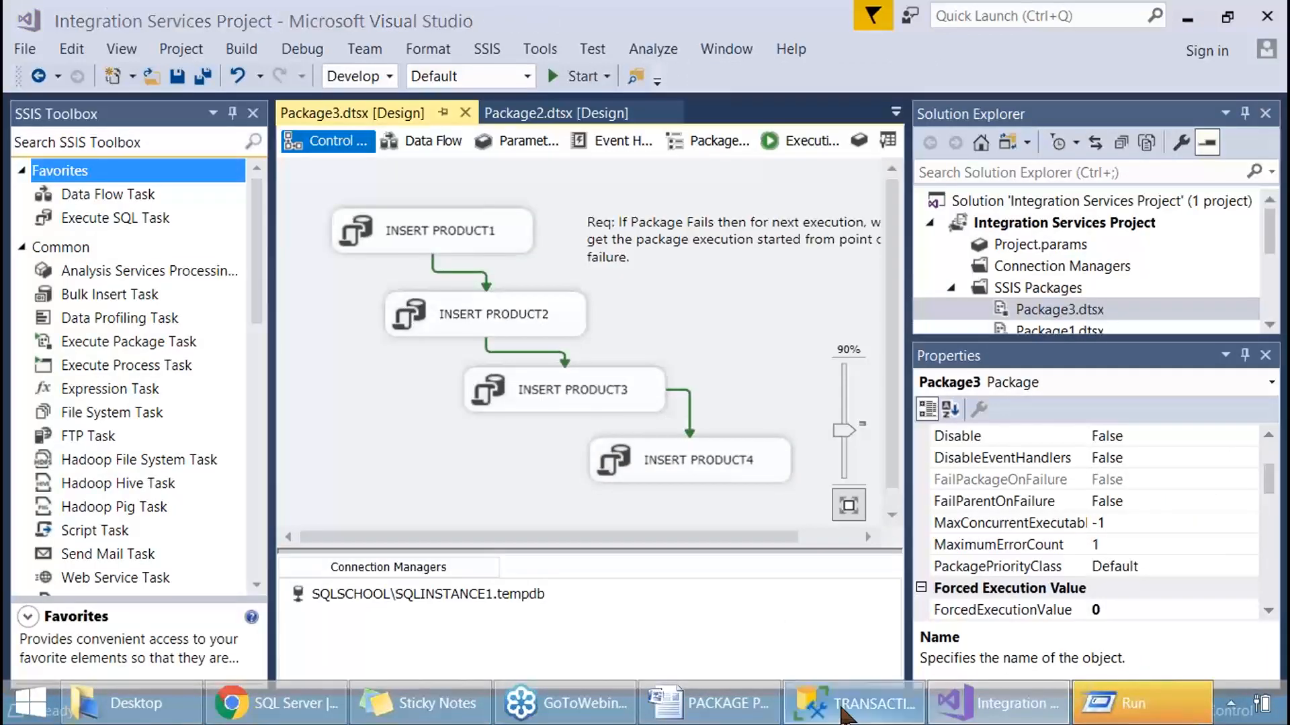
key(F5)
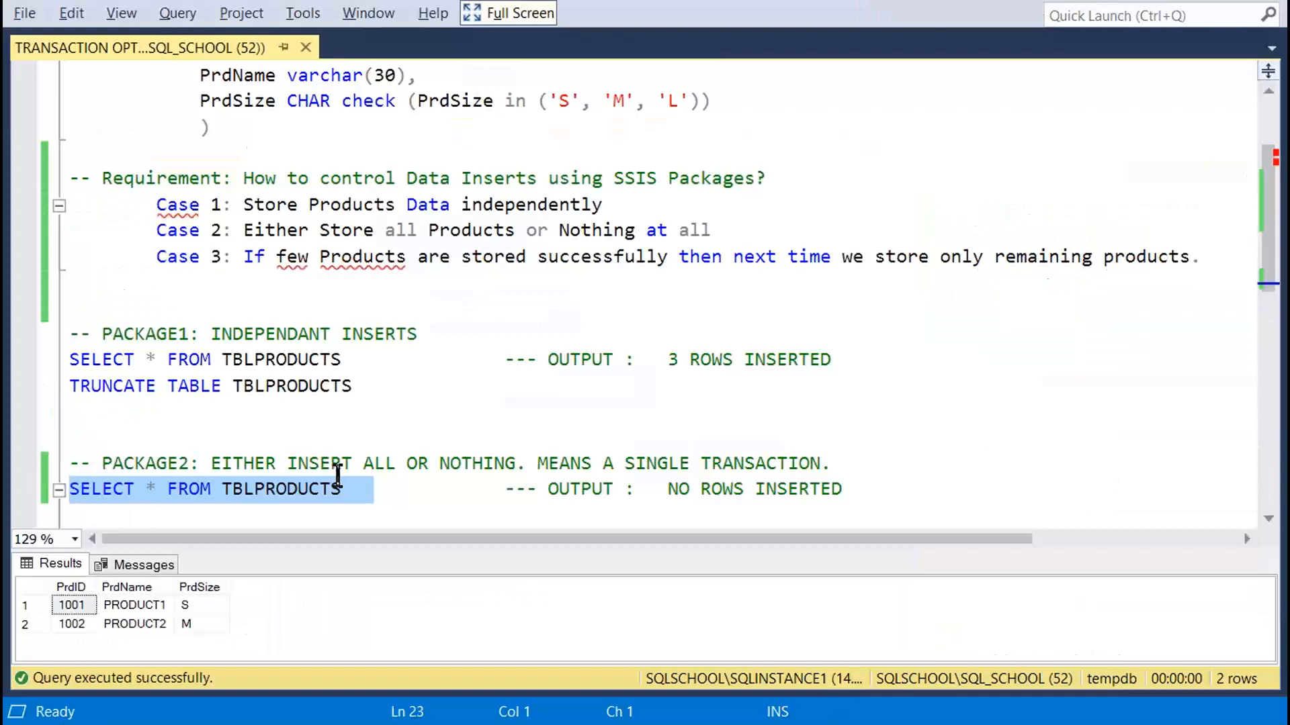
Delete the leftover lines below the PACKAGE2 query, including the PACKAGE4 comment with its SELECT and TRUNCATE statements.
scroll(338, 477, down, 2)
drag(107, 361, 120, 474)
key(Delete)
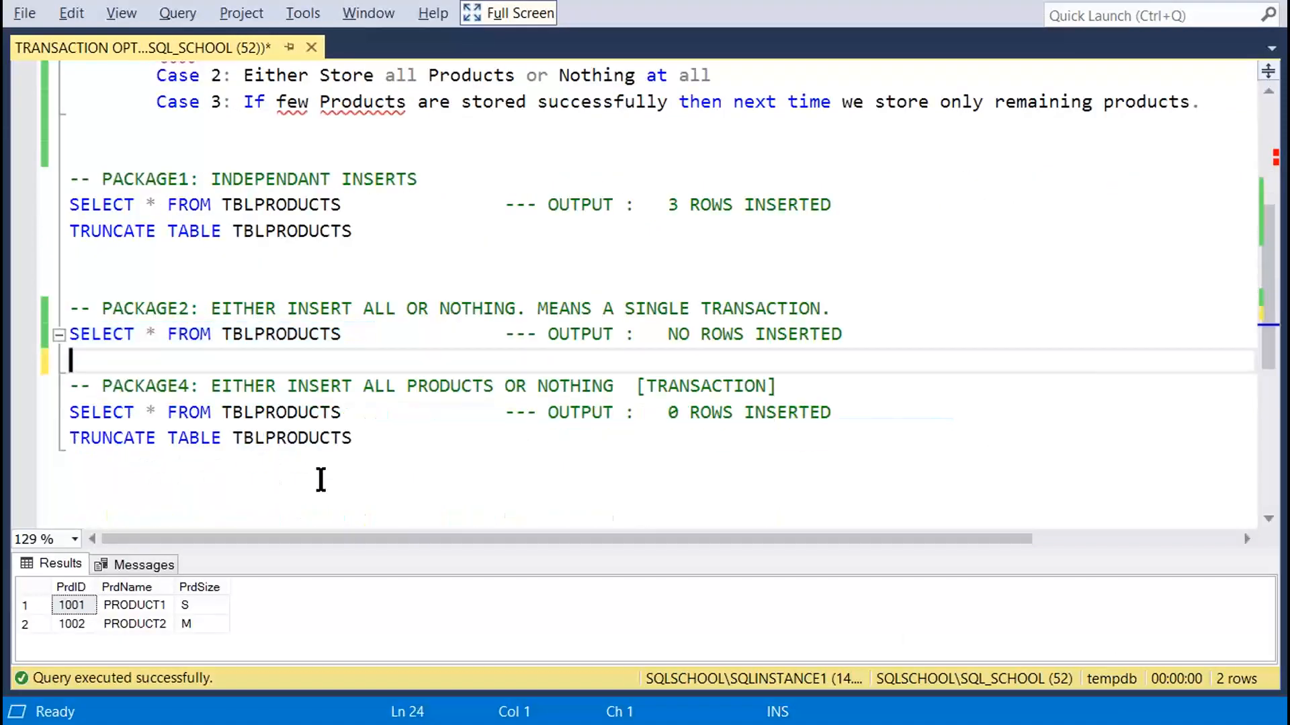
drag(320, 440, 212, 440)
drag(60, 418, 5, 393)
drag(246, 470, 10, 397)
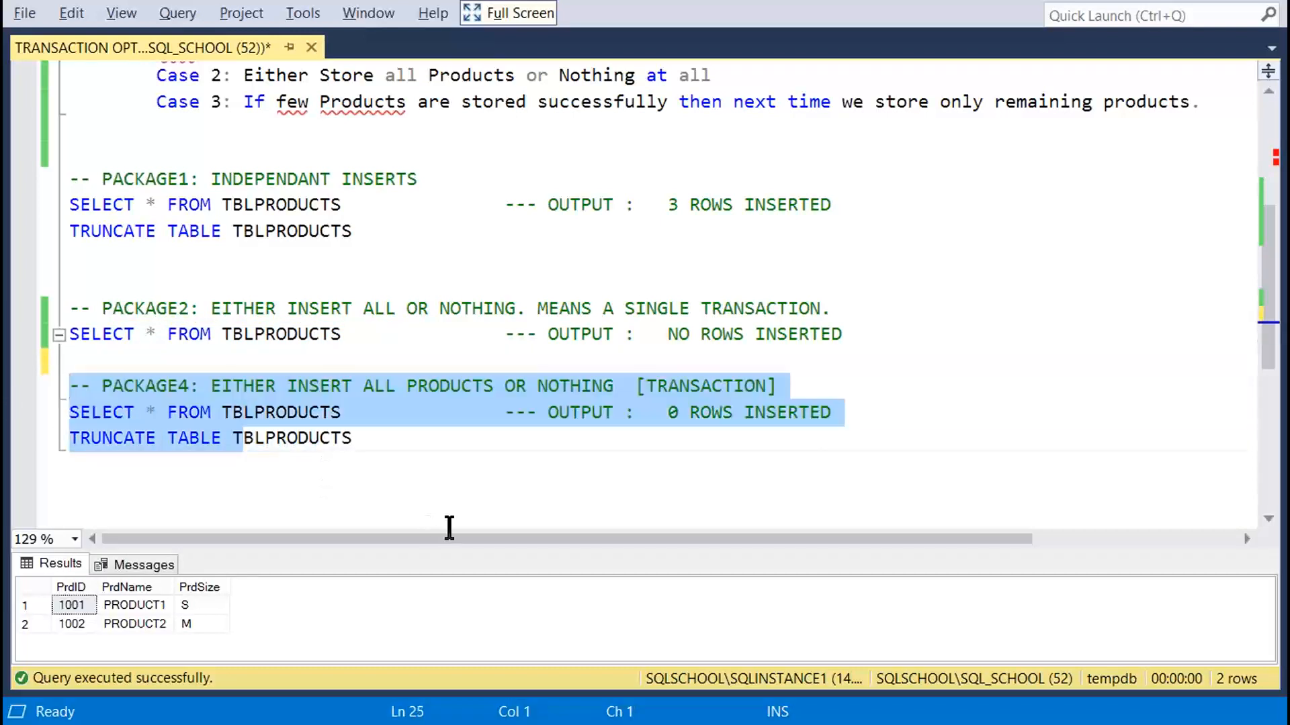
drag(448, 521, 9, 389)
key(Delete)
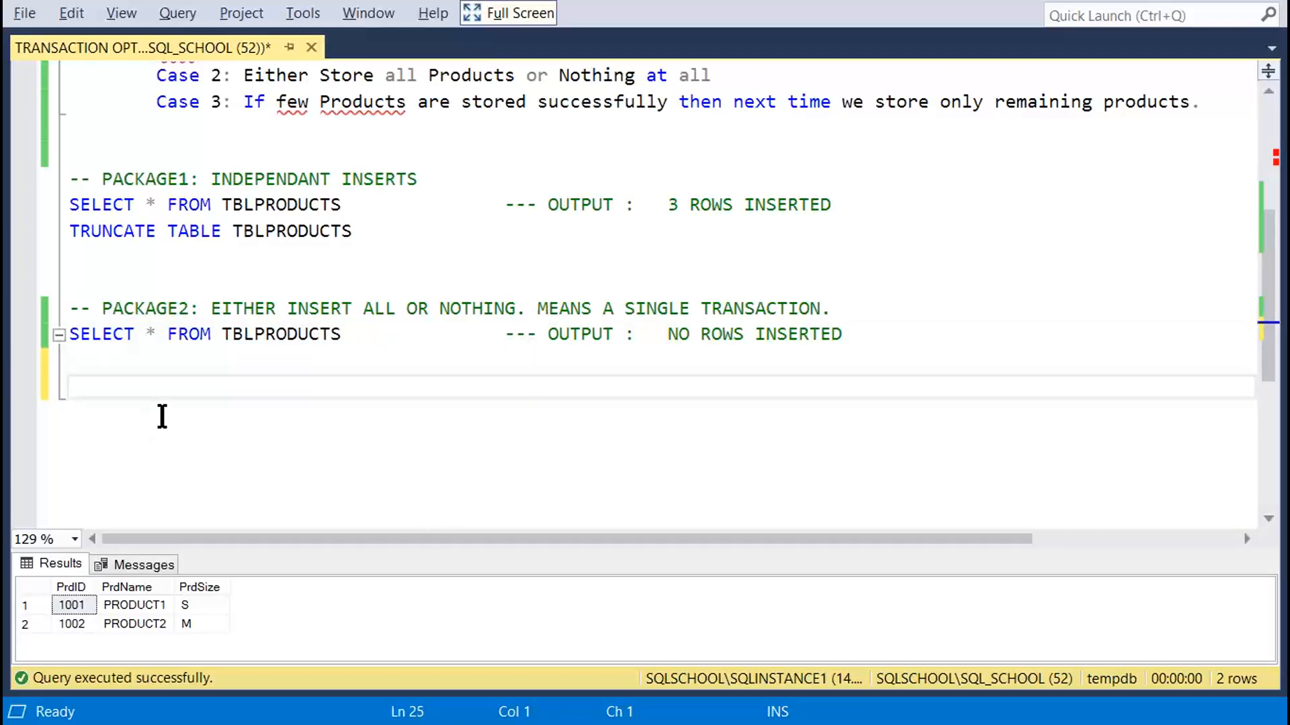
Duplicate the PACKAGE2 comment and SELECT statement below the original with a blank line between, and relabel the copy PACKAGE3.
drag(193, 381, 27, 311)
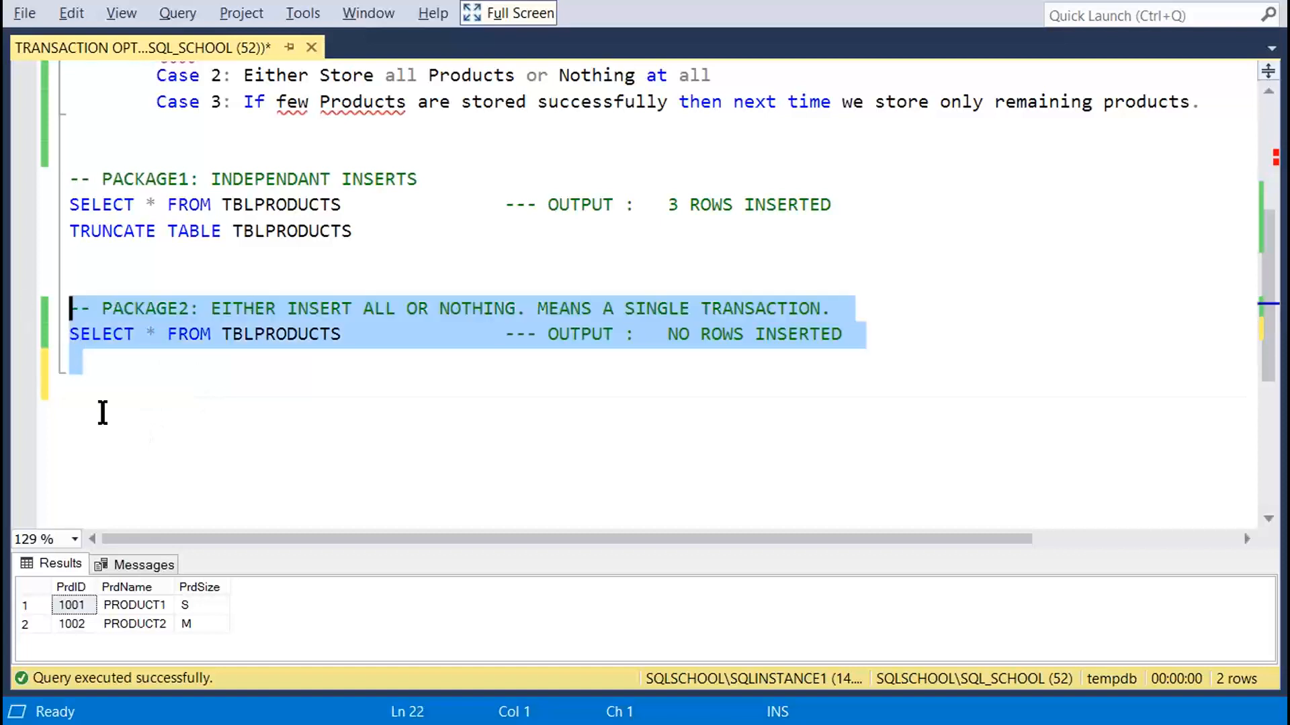
key(ctrl+c)
click(118, 408)
key(ctrl+v)
click(153, 366)
key(Return)
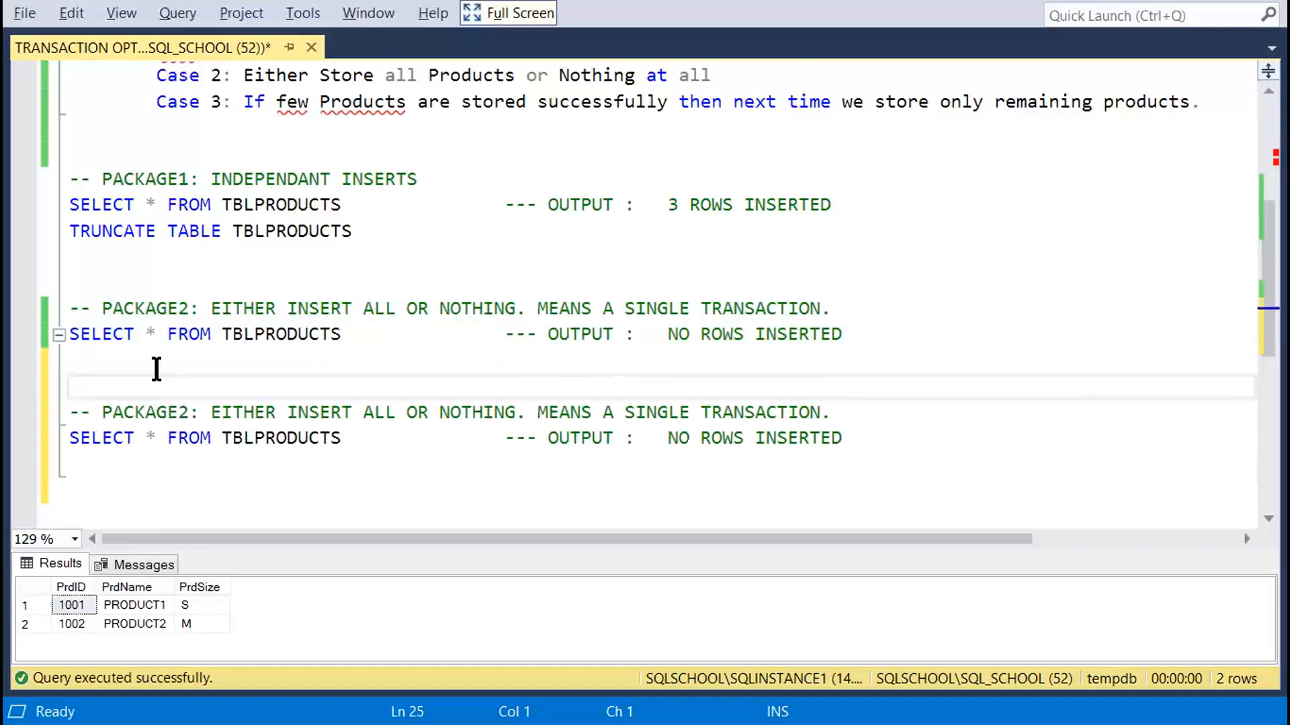
click(191, 416)
key(BackSpace)
text(3)
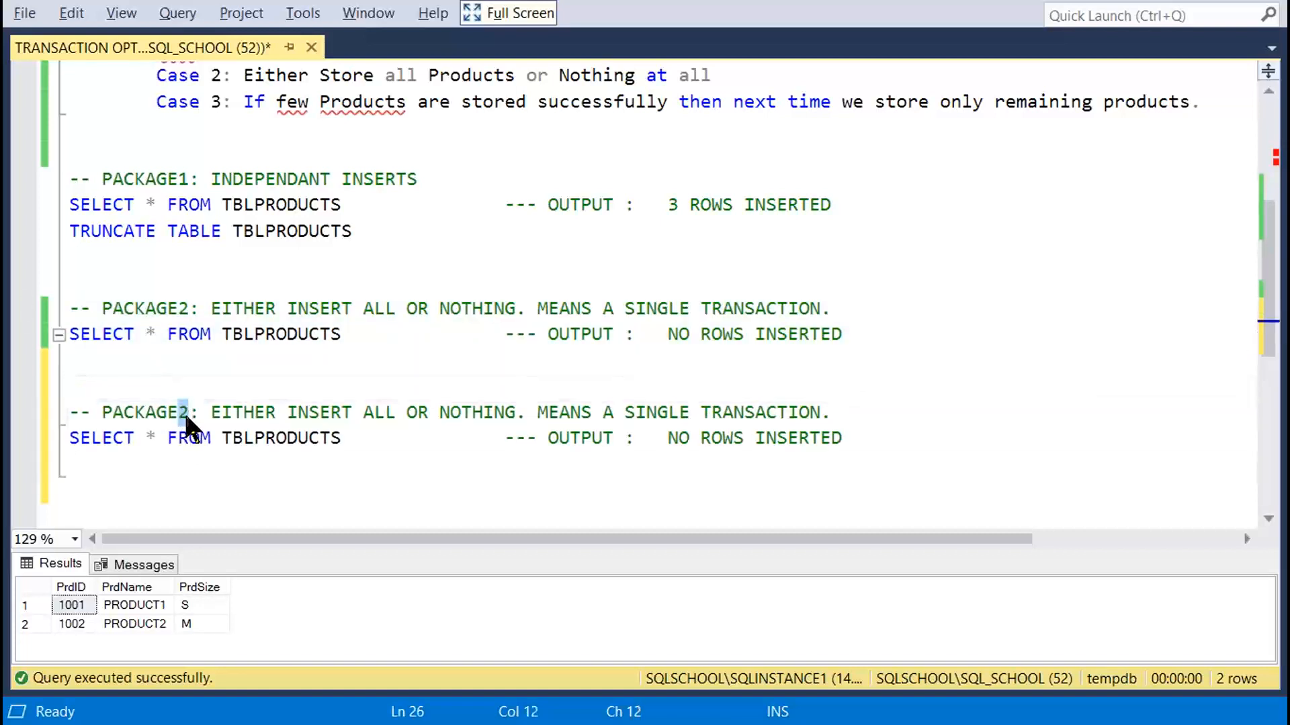
Replace the PACKAGE3 comment's description with "IF PACKAGE FAILS THEN RESTART FROM THE POINT OF FAILURE".
double_click(252, 413)
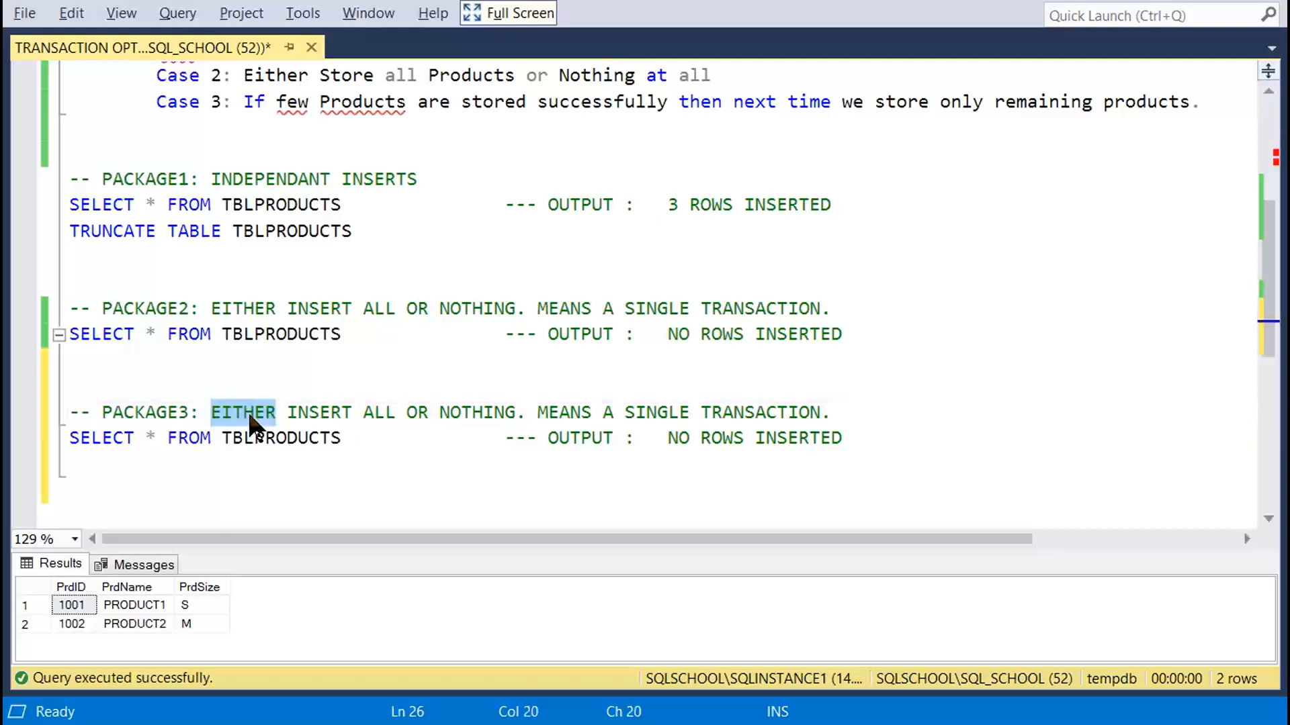
text(if Package)
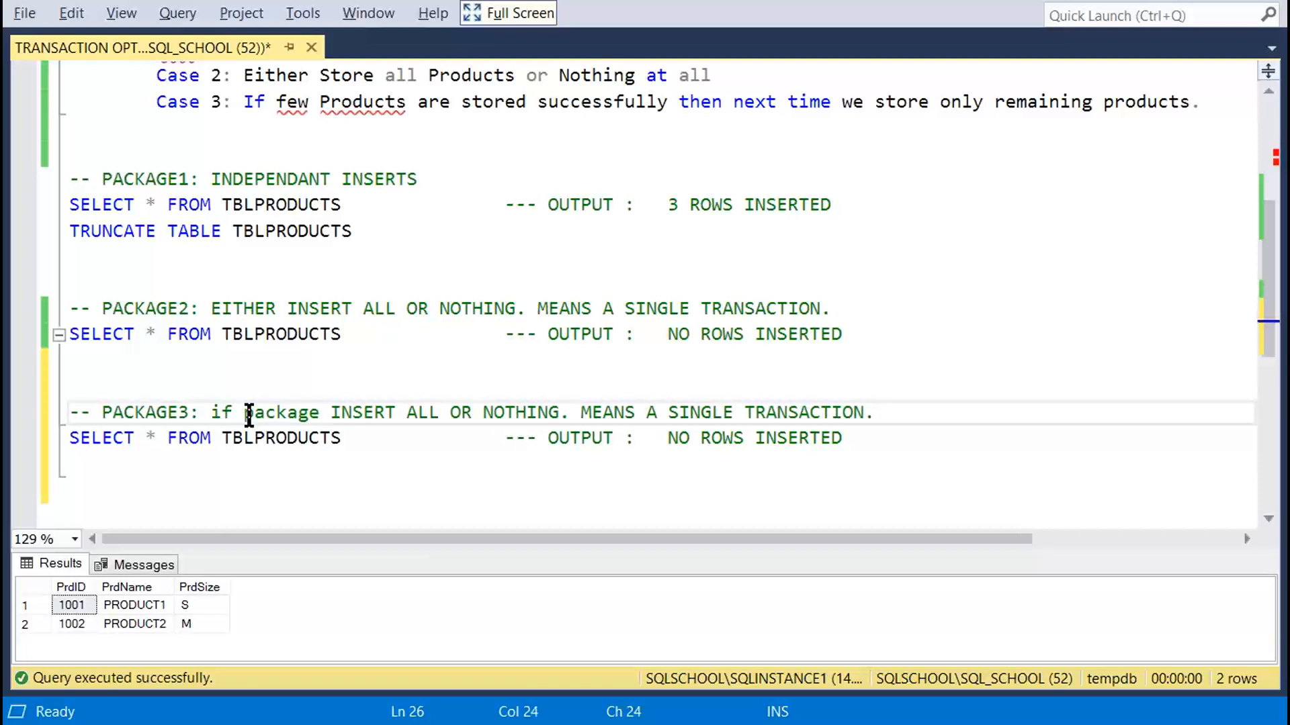
key(BackSpace)
key(BackSpace)
key(BackSpace)
key(BackSpace)
key(BackSpace)
key(BackSpace)
key(BackSpace)
key(BackSpace)
key(BackSpace)
key(BackSpace)
text(IF PACKAGE F)
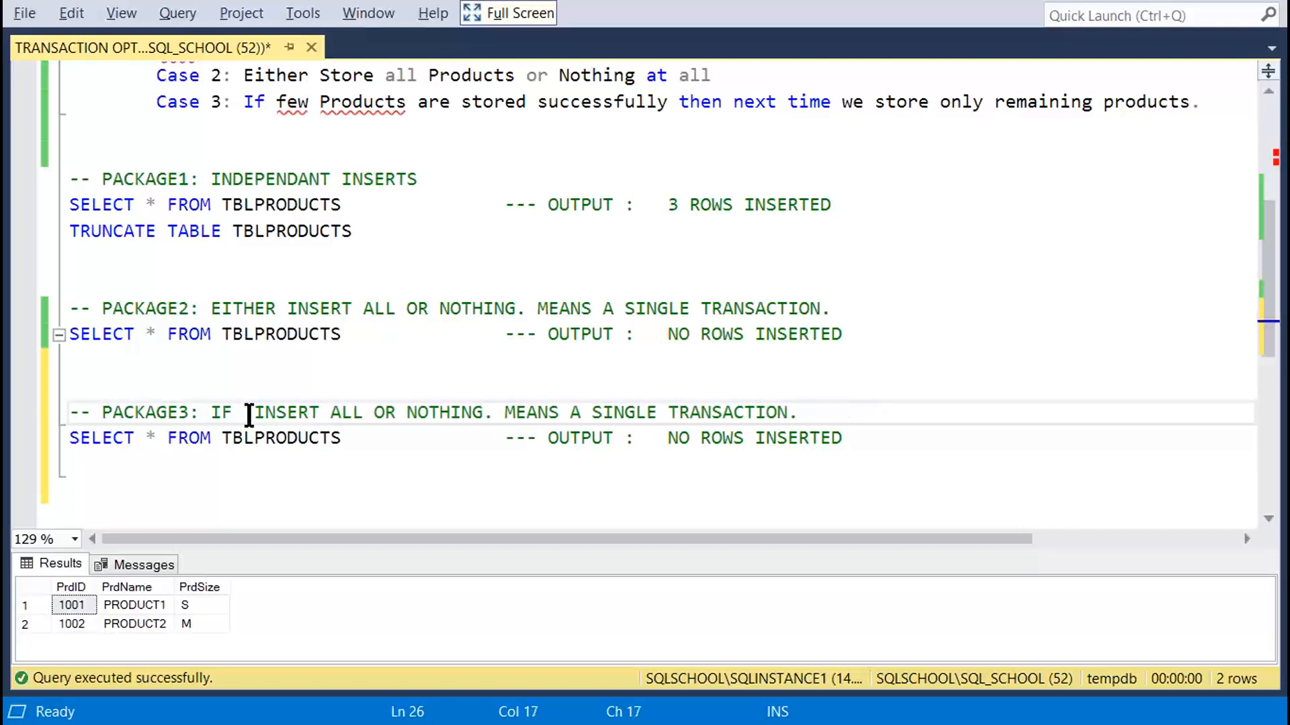
text(AILS THEN RES)
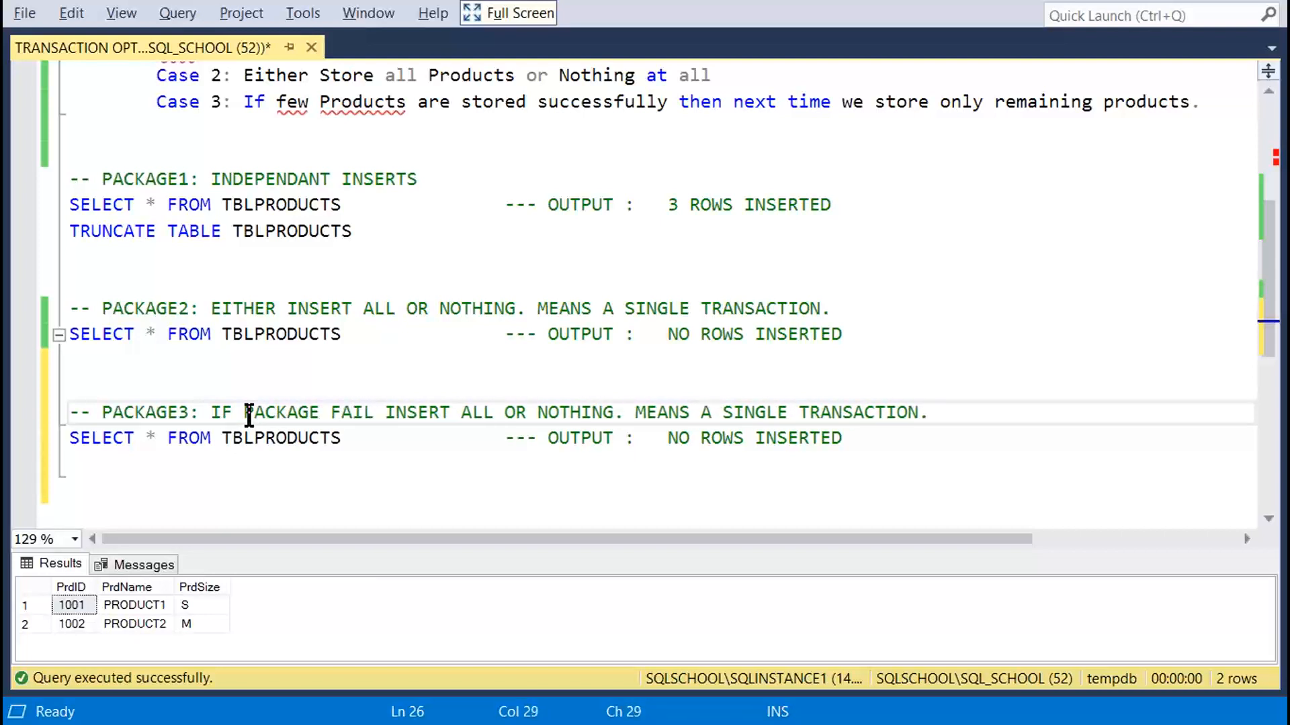
text(TART FROM THE POINT )
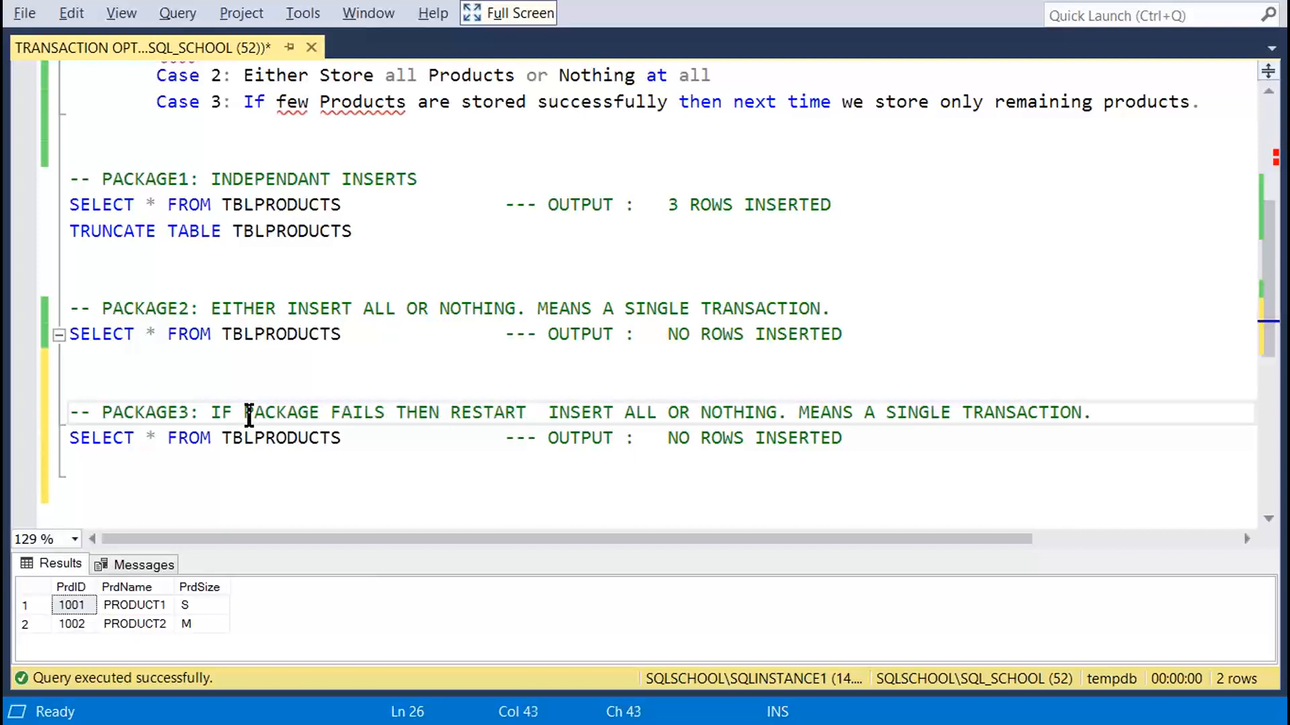
text(OF FAI)
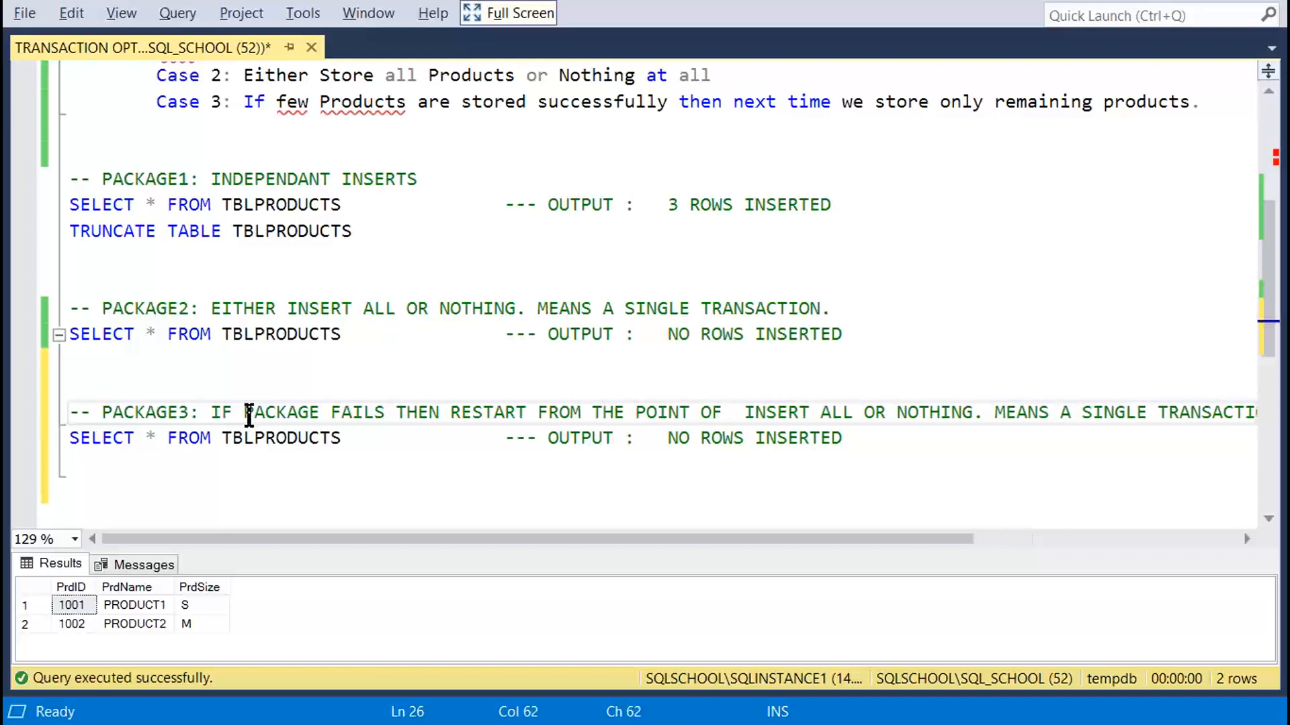
text(LURE)
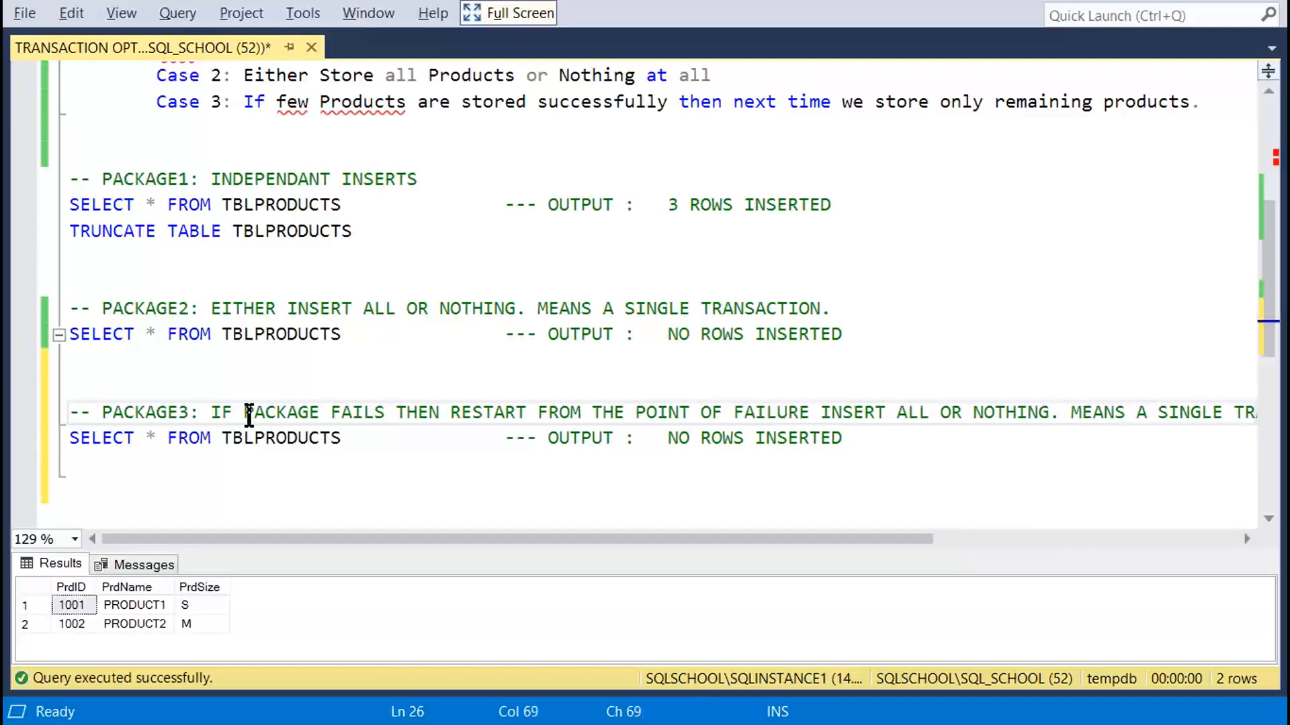
key(shift+End)
key(Delete)
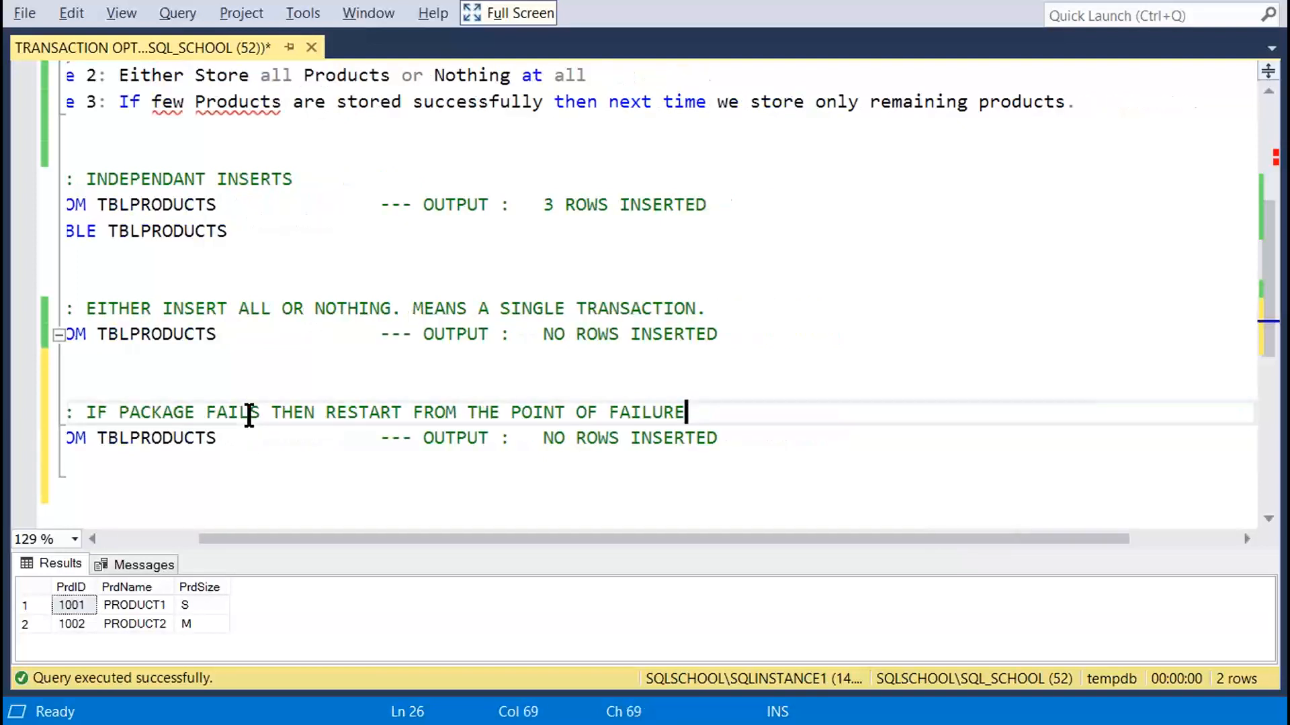
key(Return)
key(Delete)
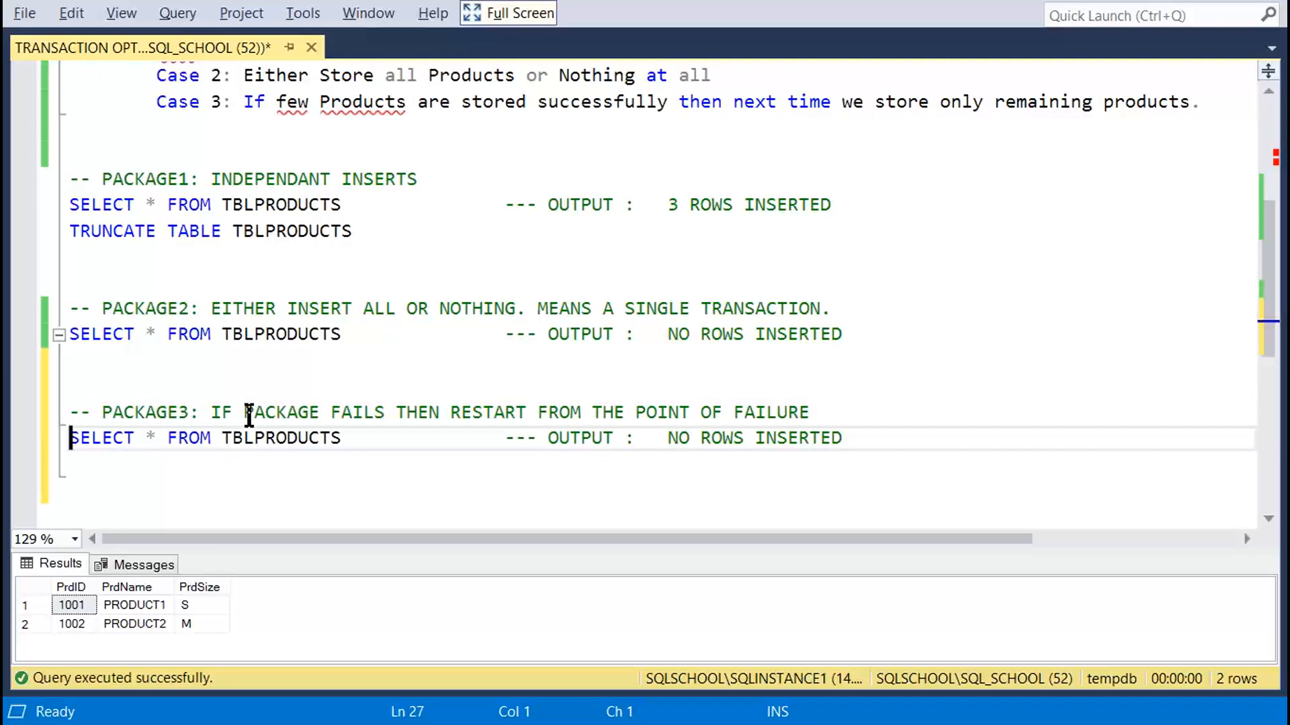
Change the PACKAGE3 output note to "2 ROWS INSERTED; CHECKPOINT FILE IS AUTO CREATED." and capture a screenshot of the block.
click(352, 445)
shift+click(69, 440)
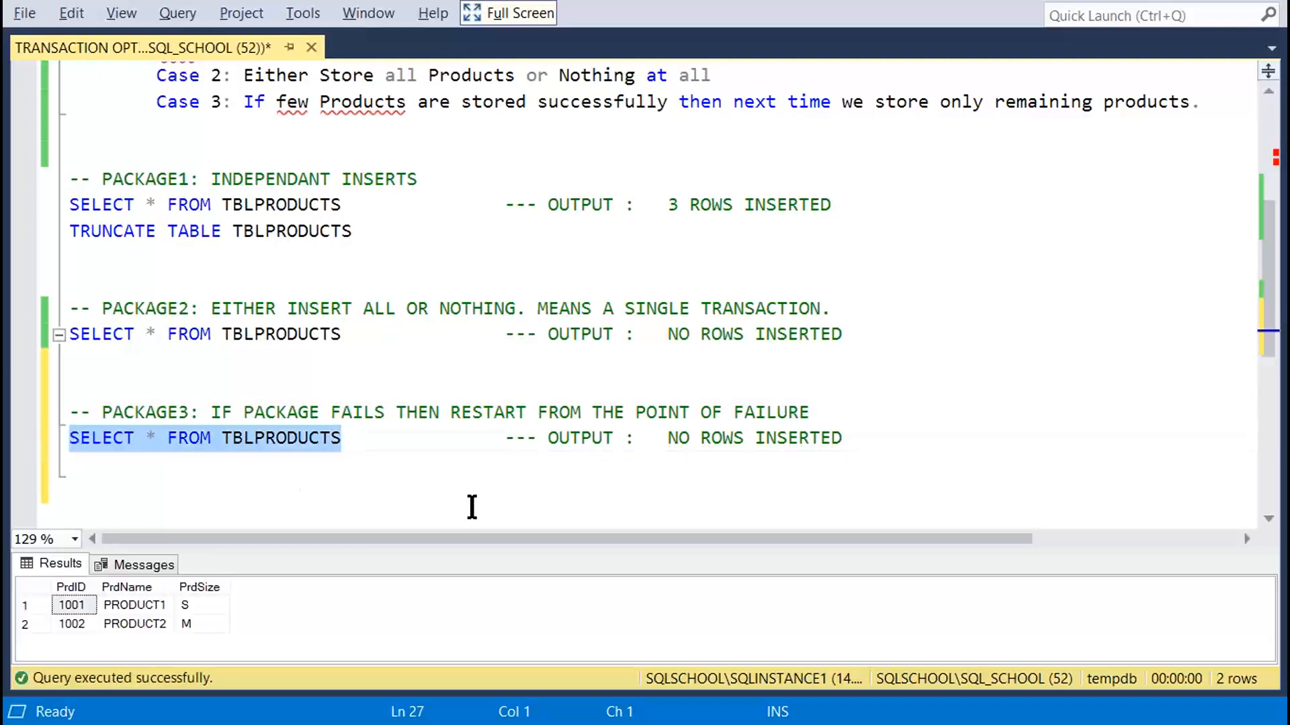
drag(666, 439, 687, 445)
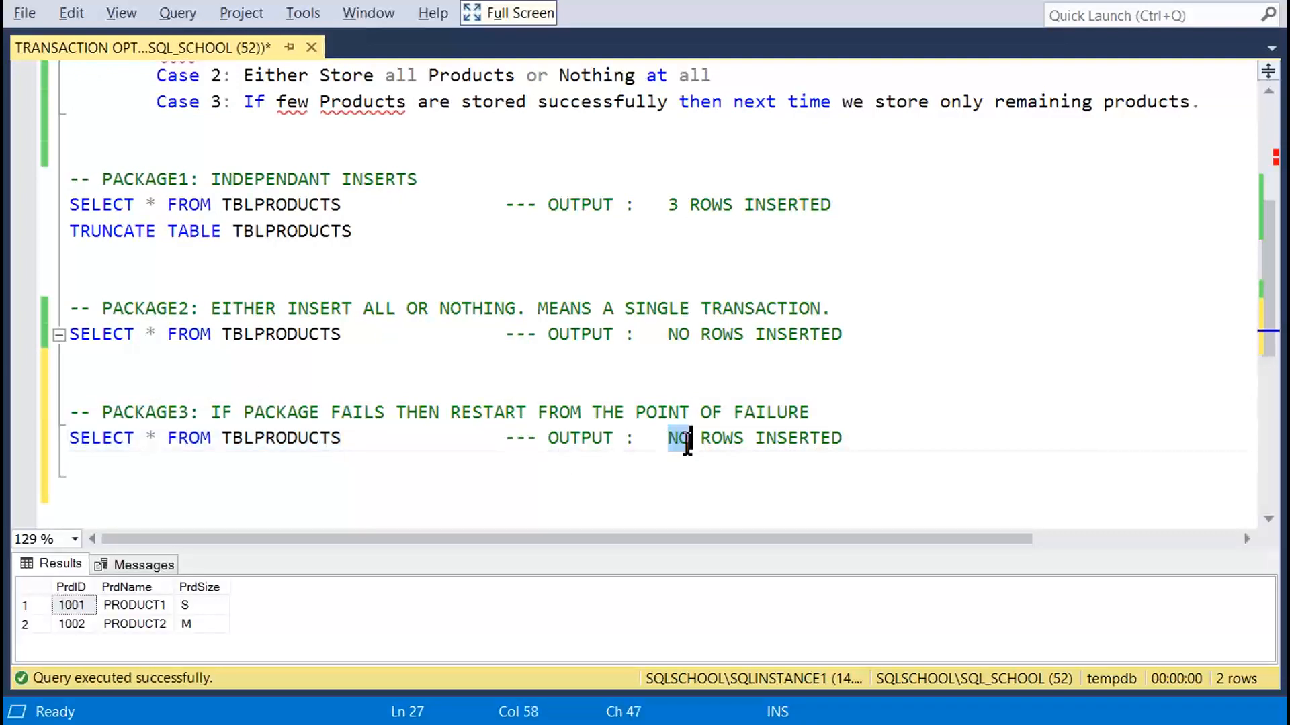
text(2)
click(860, 441)
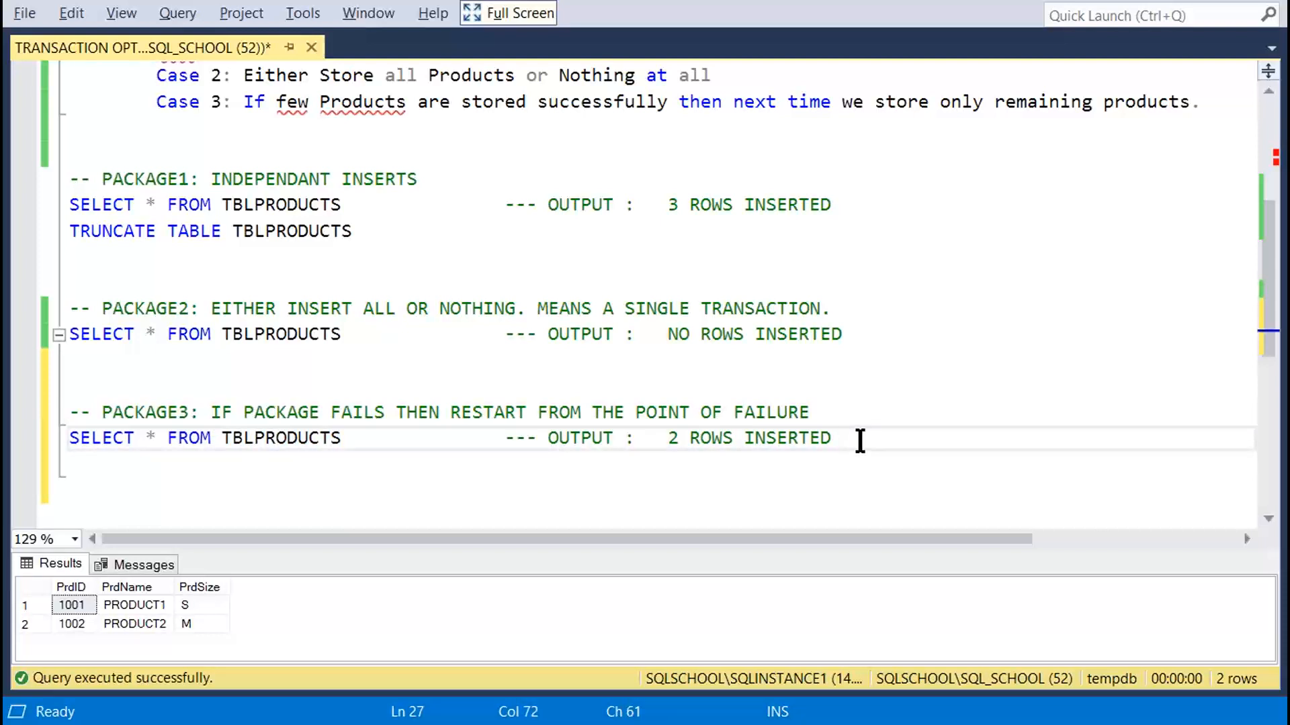
text(; CHECKPOINT FILE I)
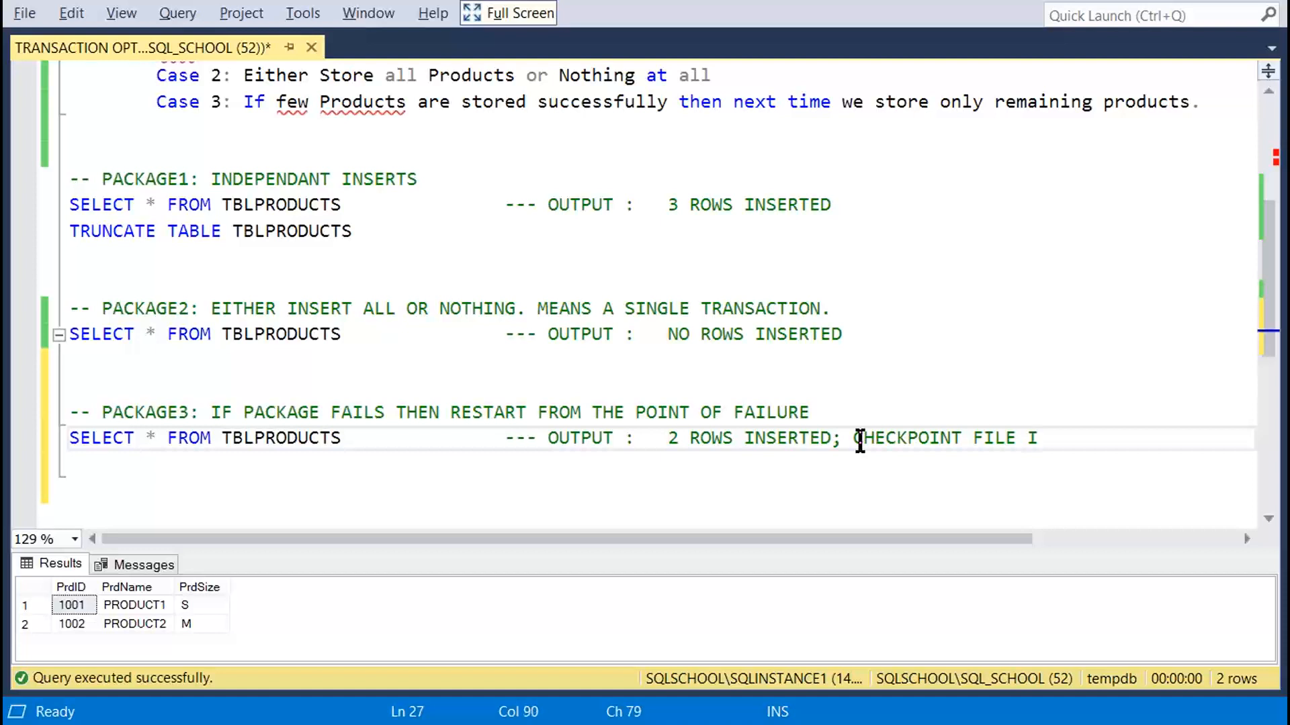
text(S AUTO CREATED)
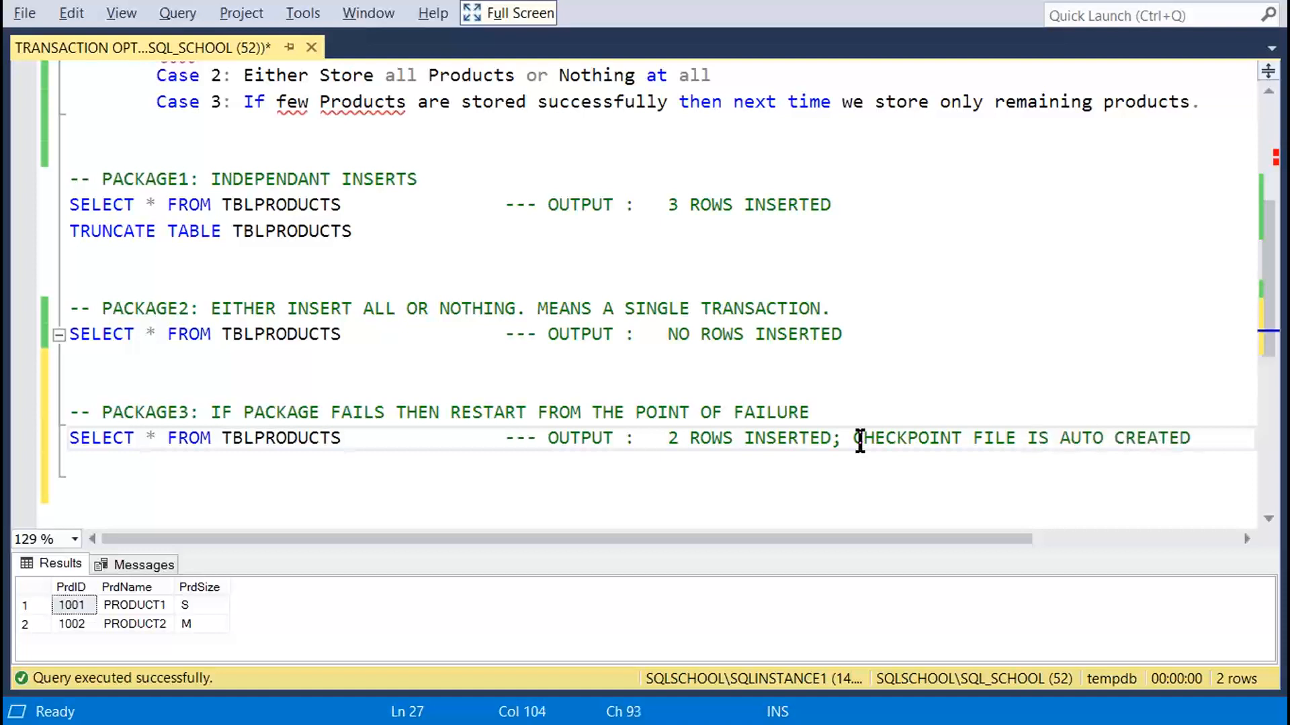
text(.)
key(Return)
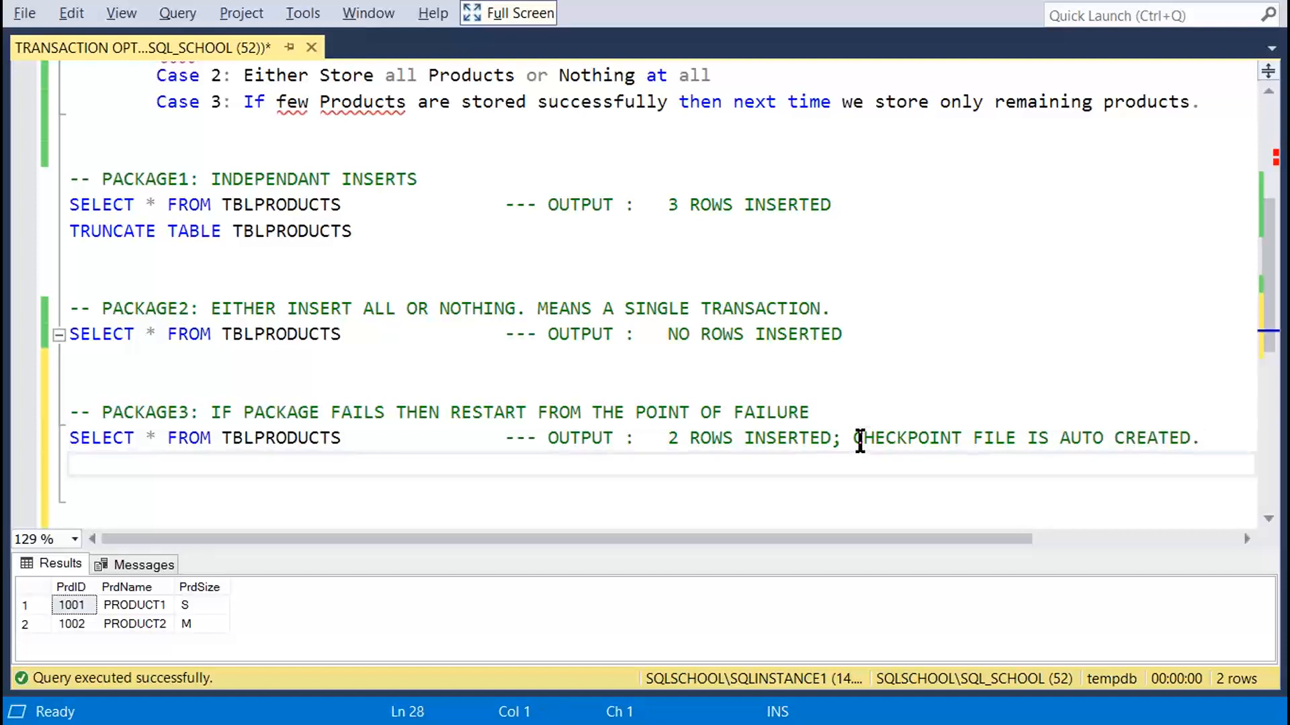
key(Print)
drag(15, 386, 1176, 622)
Switch to Visual Studio and execute Package3, check the INSERT PRODUCT3 and INSERT PRODUCT1 tasks, and return to design mode.
click(961, 720)
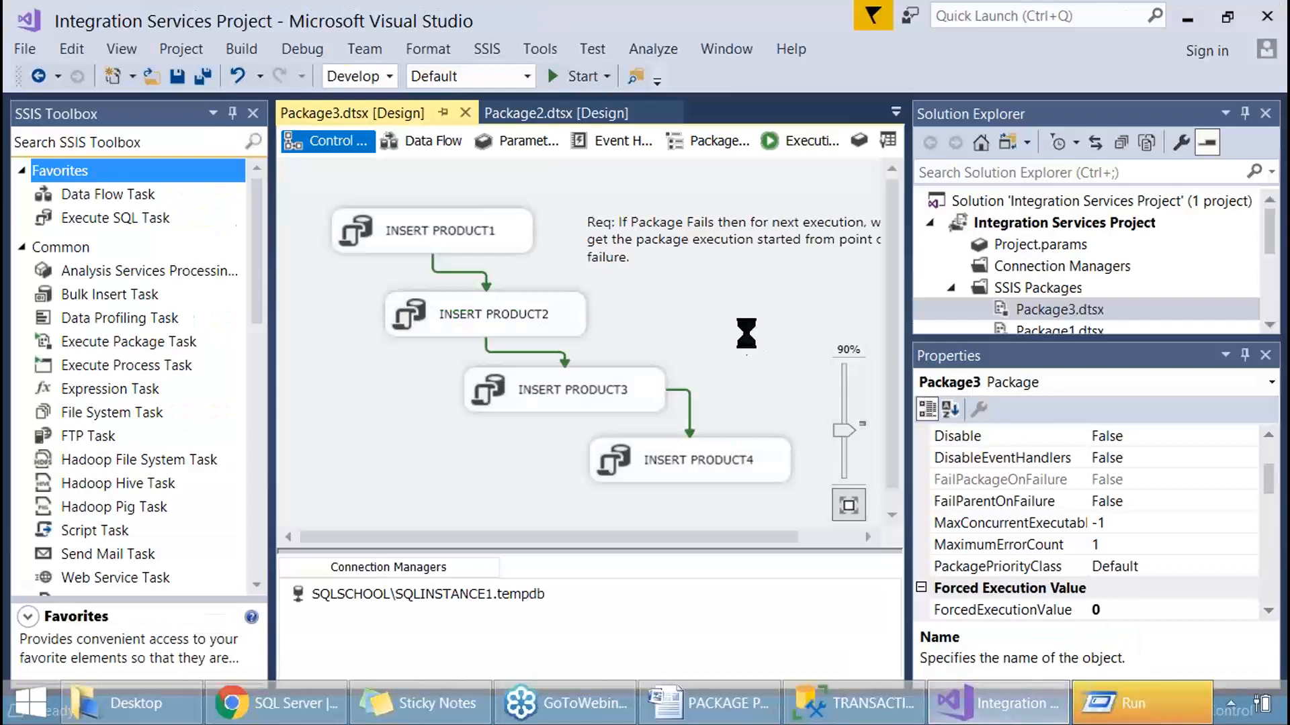
right_click(1067, 310)
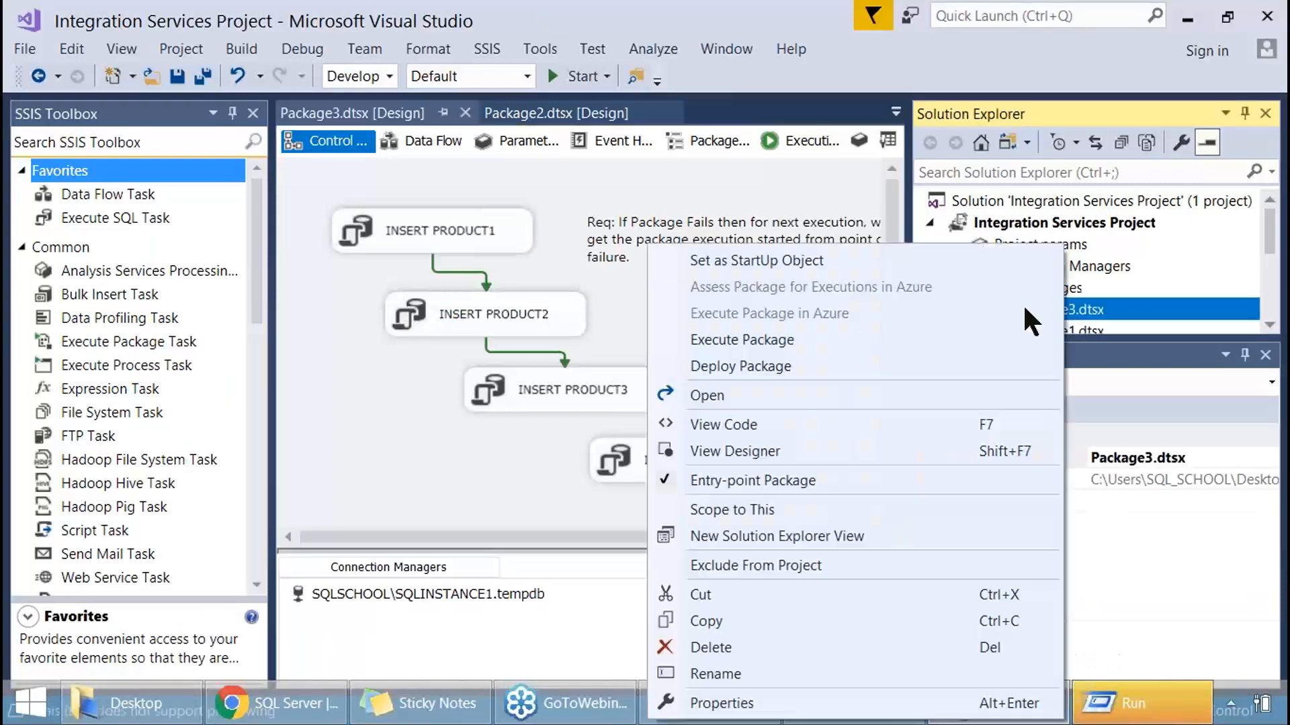
click(751, 339)
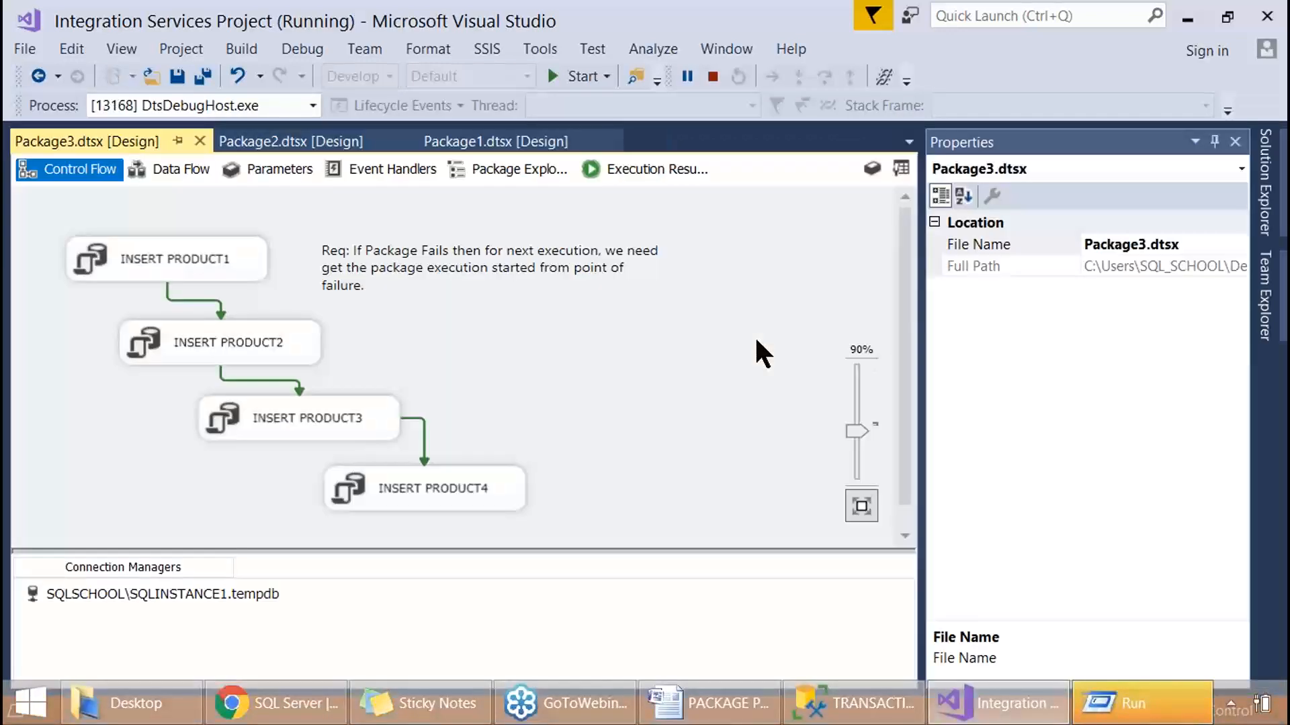
click(284, 426)
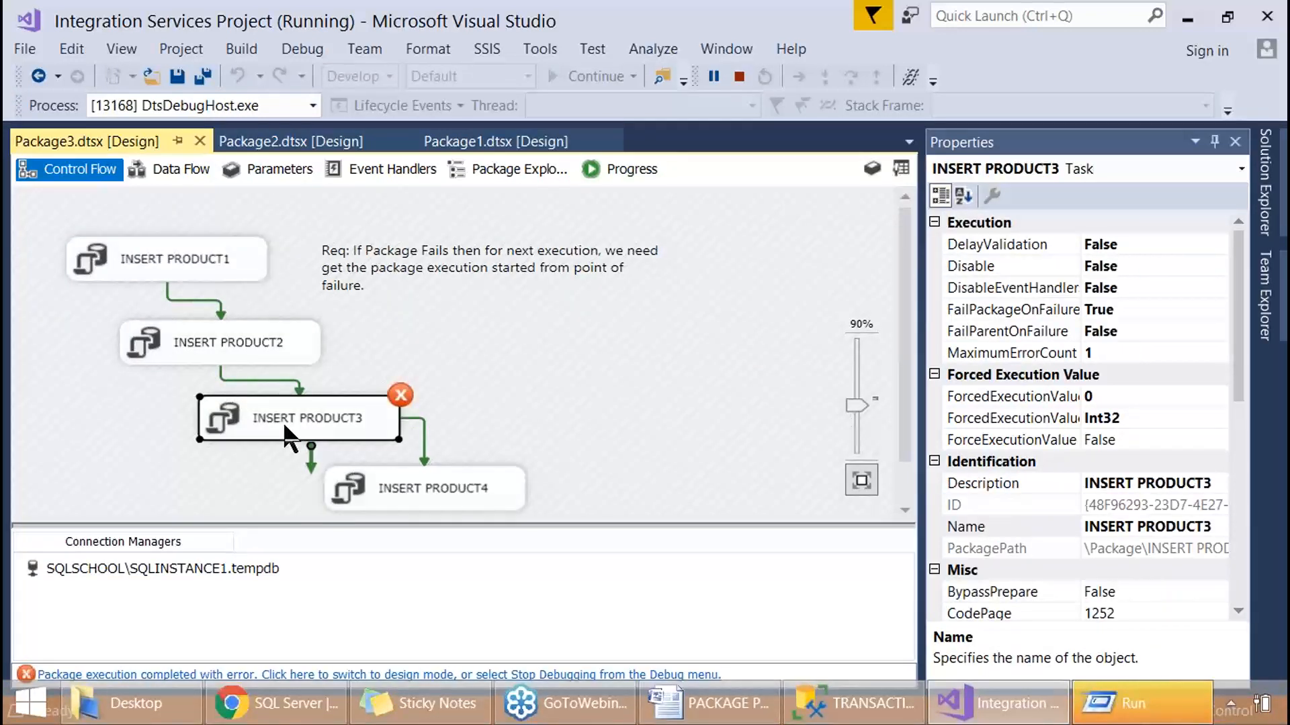
click(147, 269)
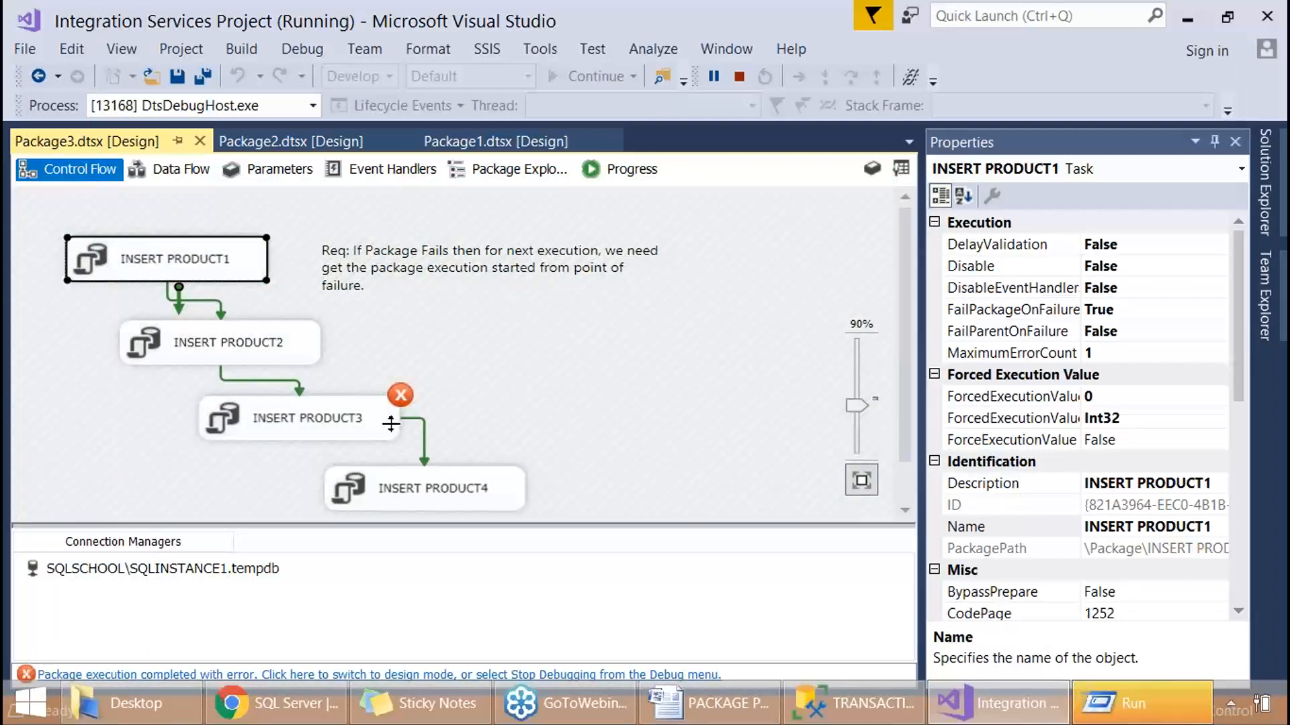
click(340, 668)
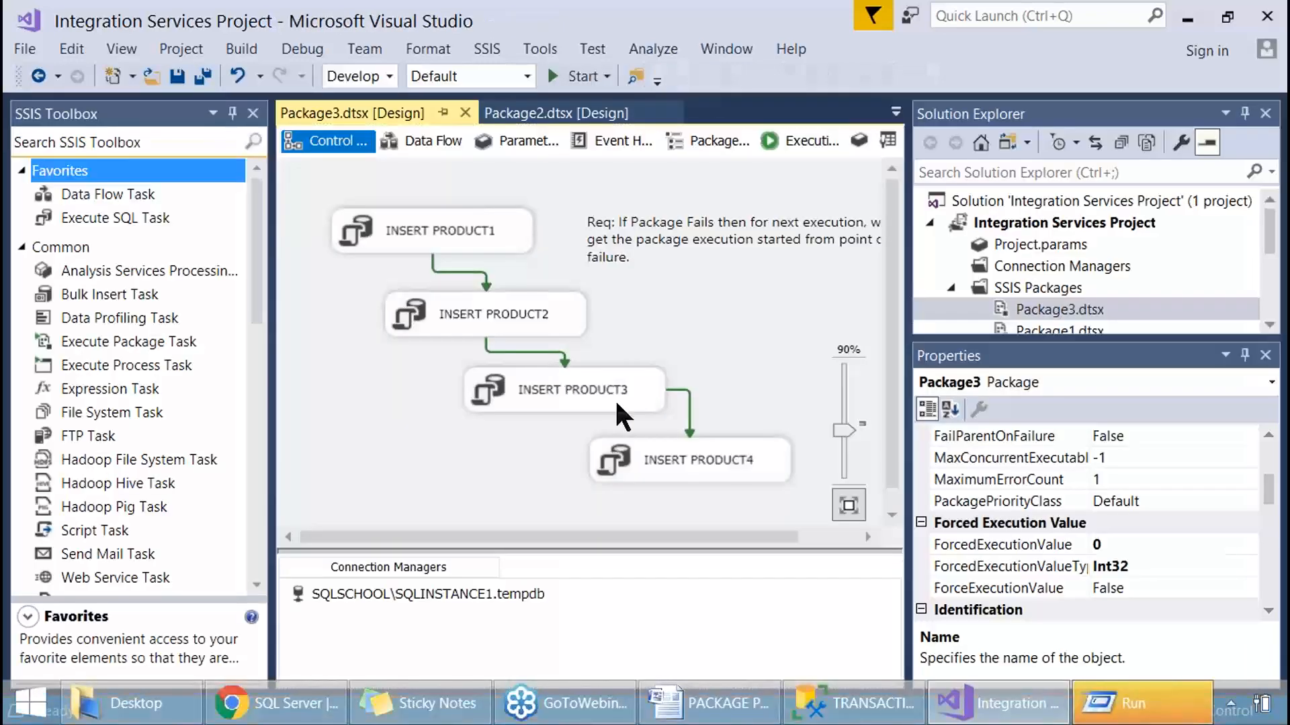
Correct the INSERT PRODUCT3 task's SQL statement by setting the product size value to 'S', and save Package3.
double_click(616, 403)
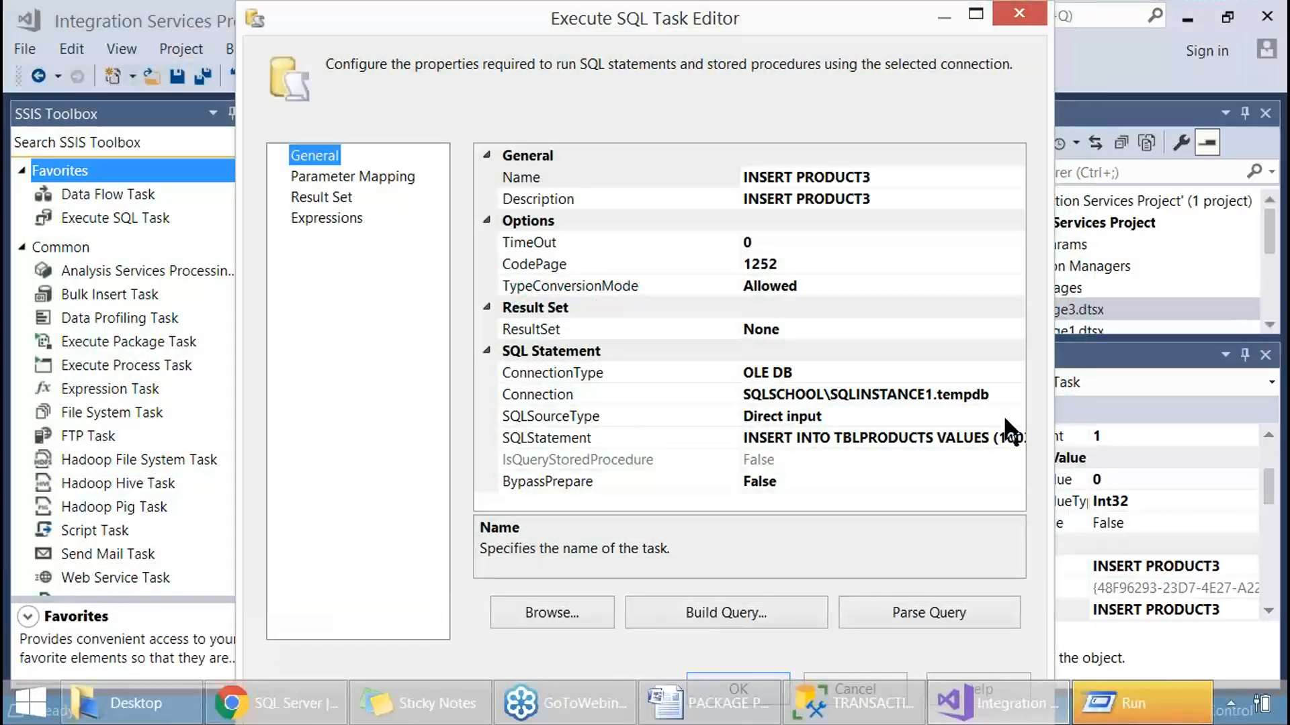
click(999, 437)
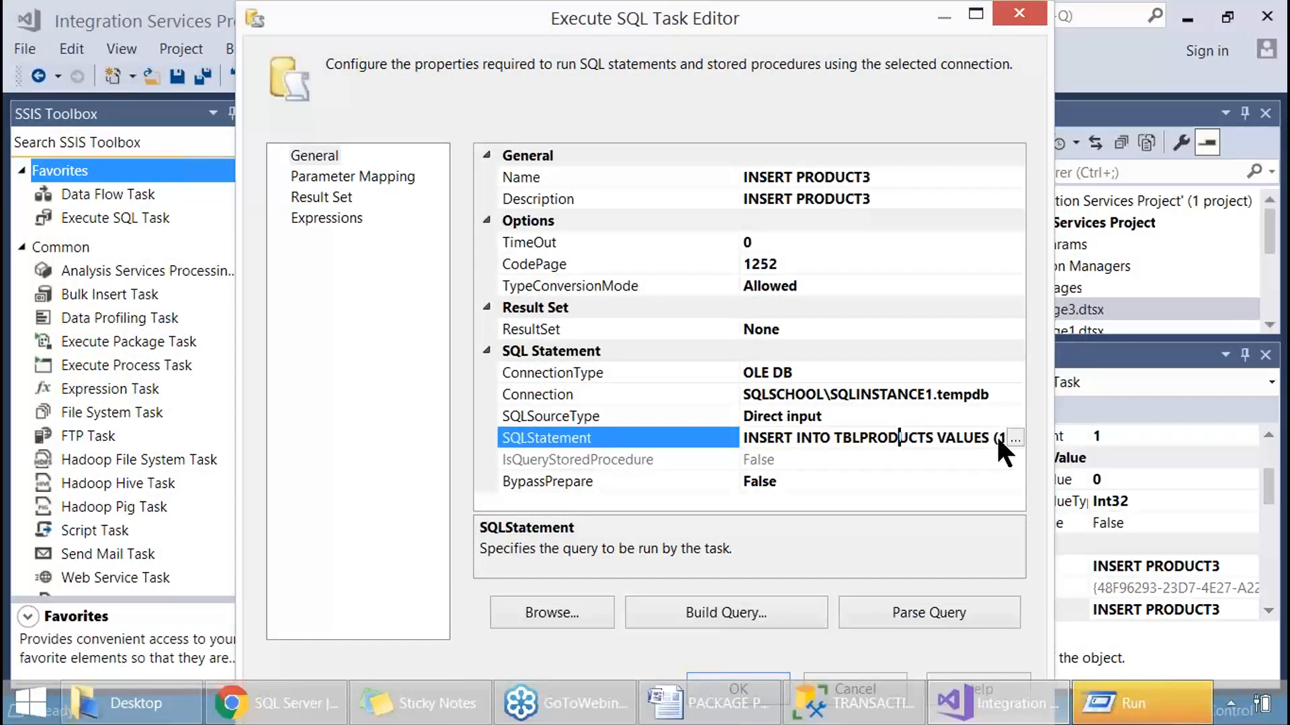
click(1015, 438)
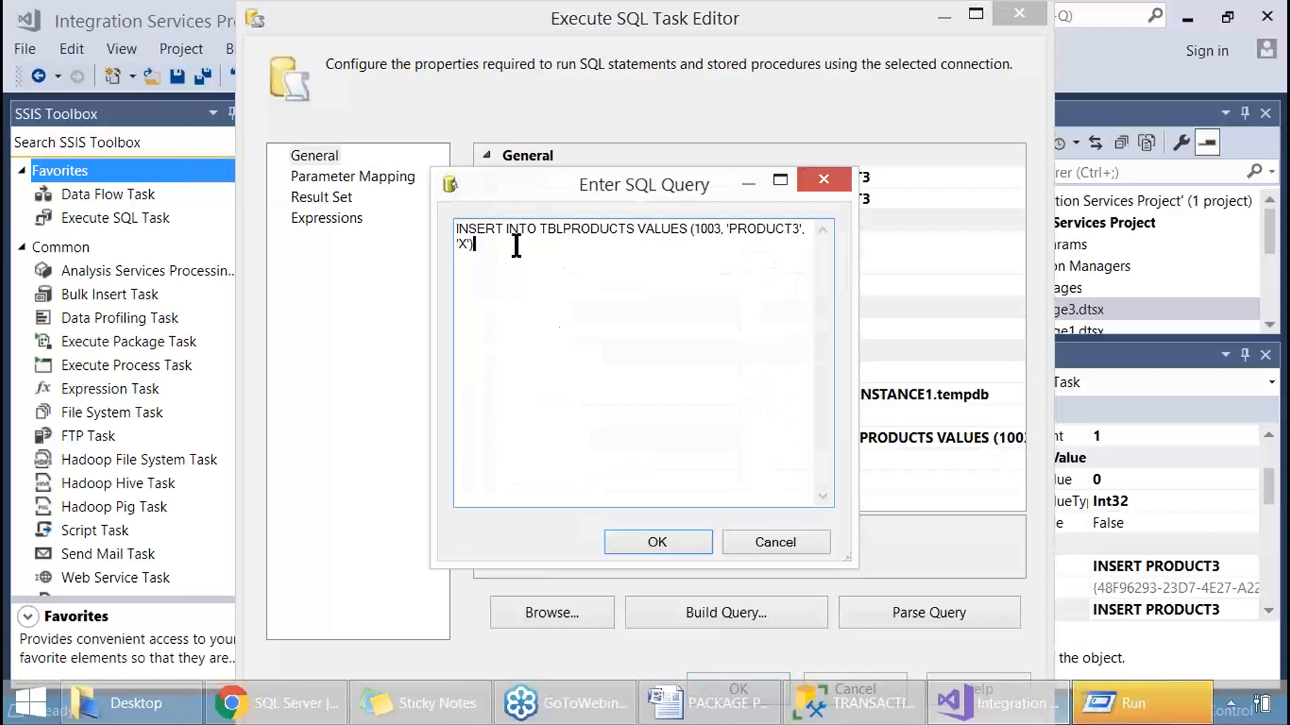
double_click(464, 244)
text(S)
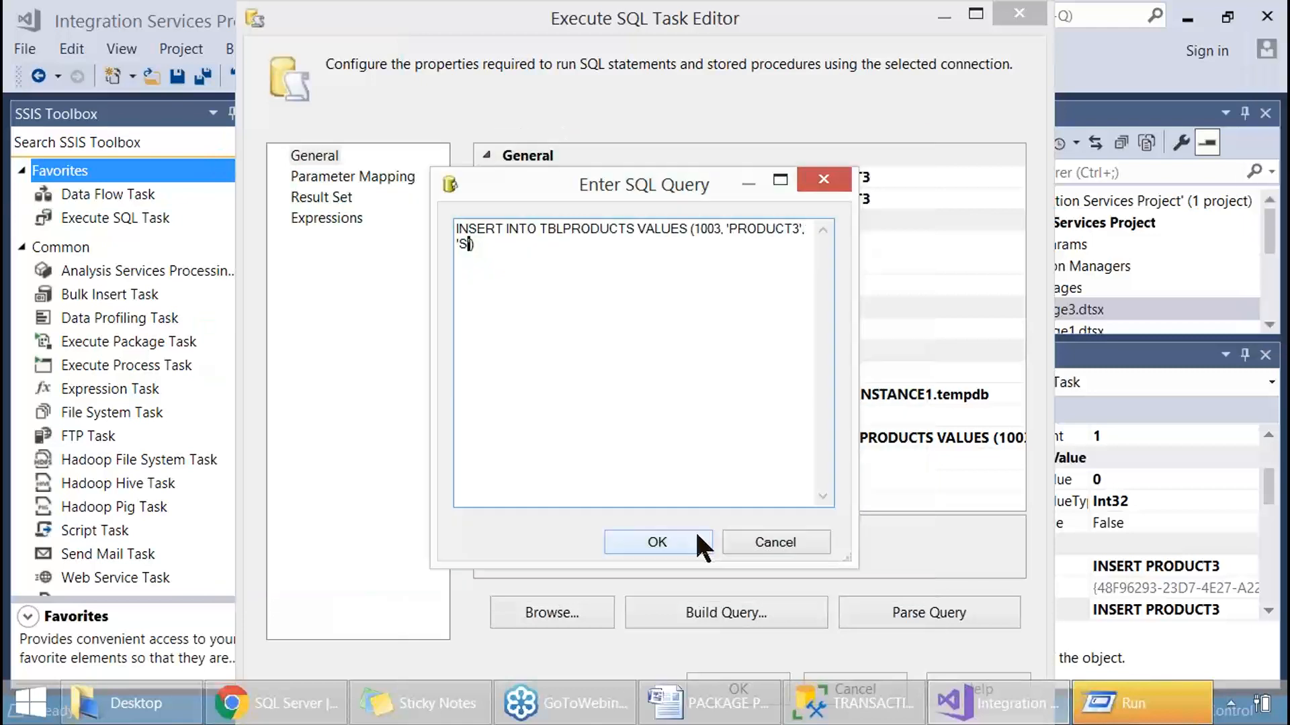
click(697, 536)
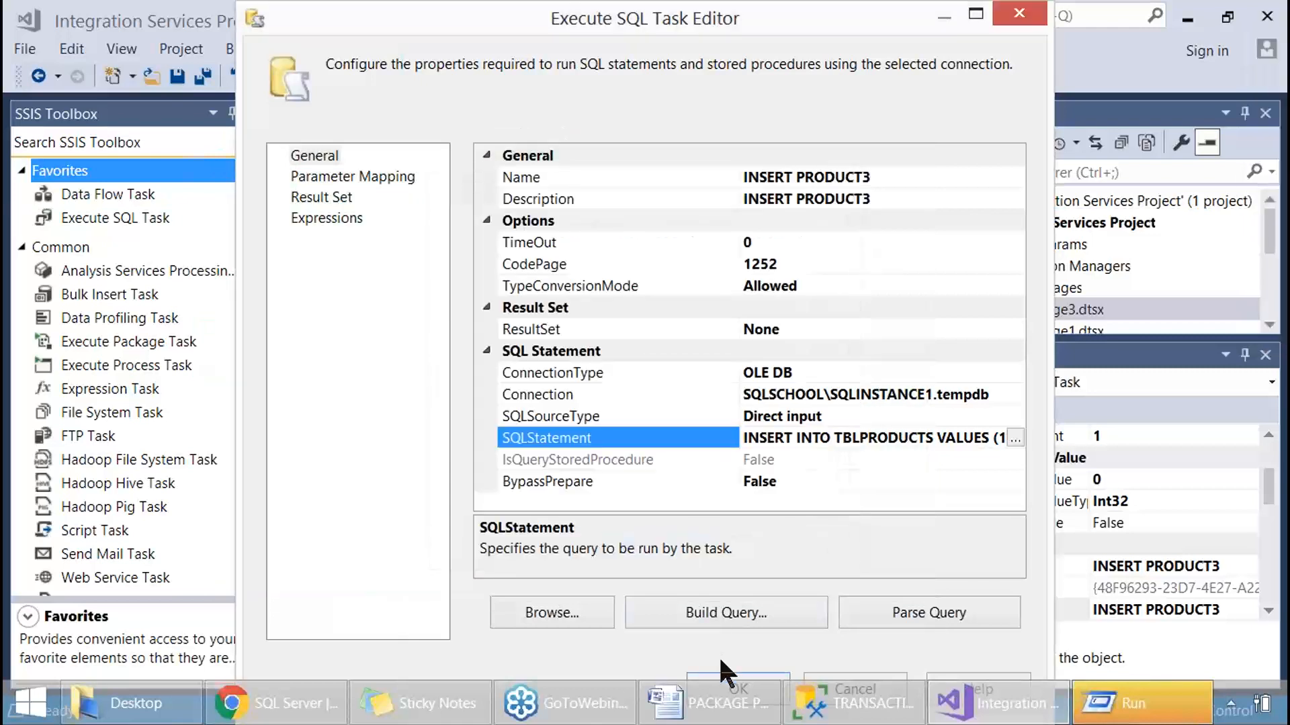
click(715, 675)
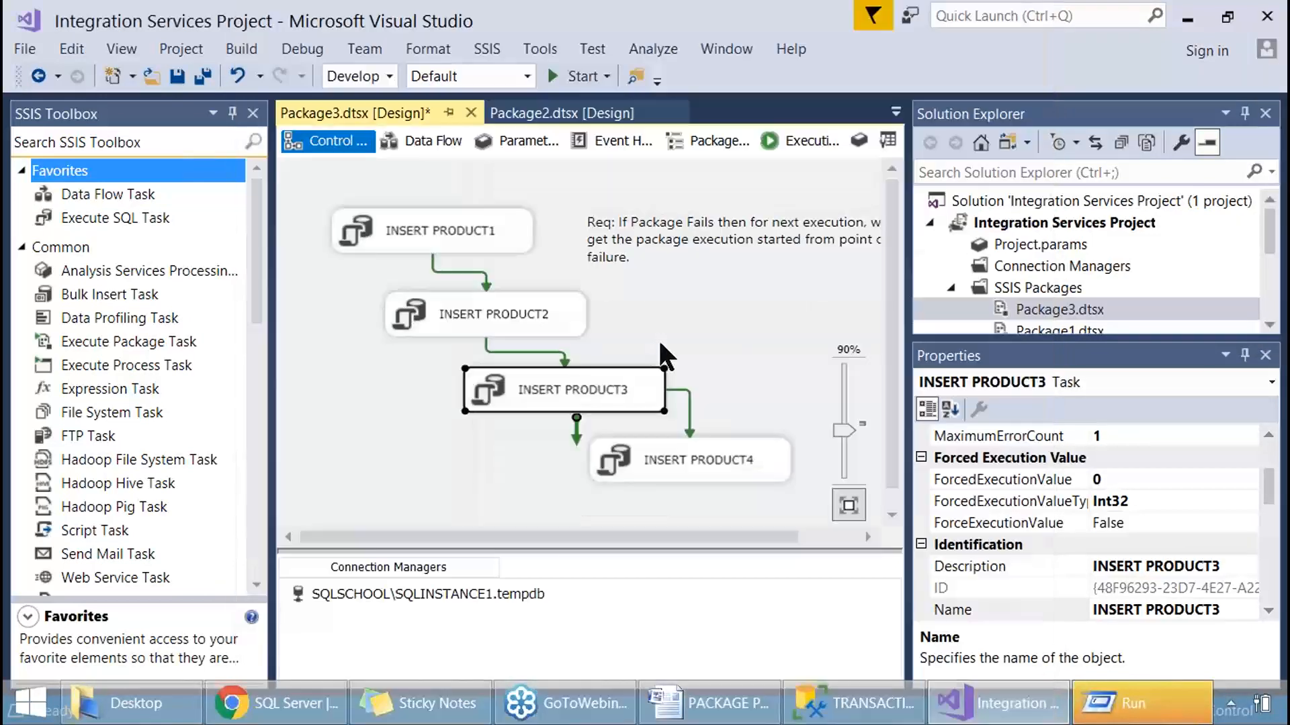
key(ctrl+s)
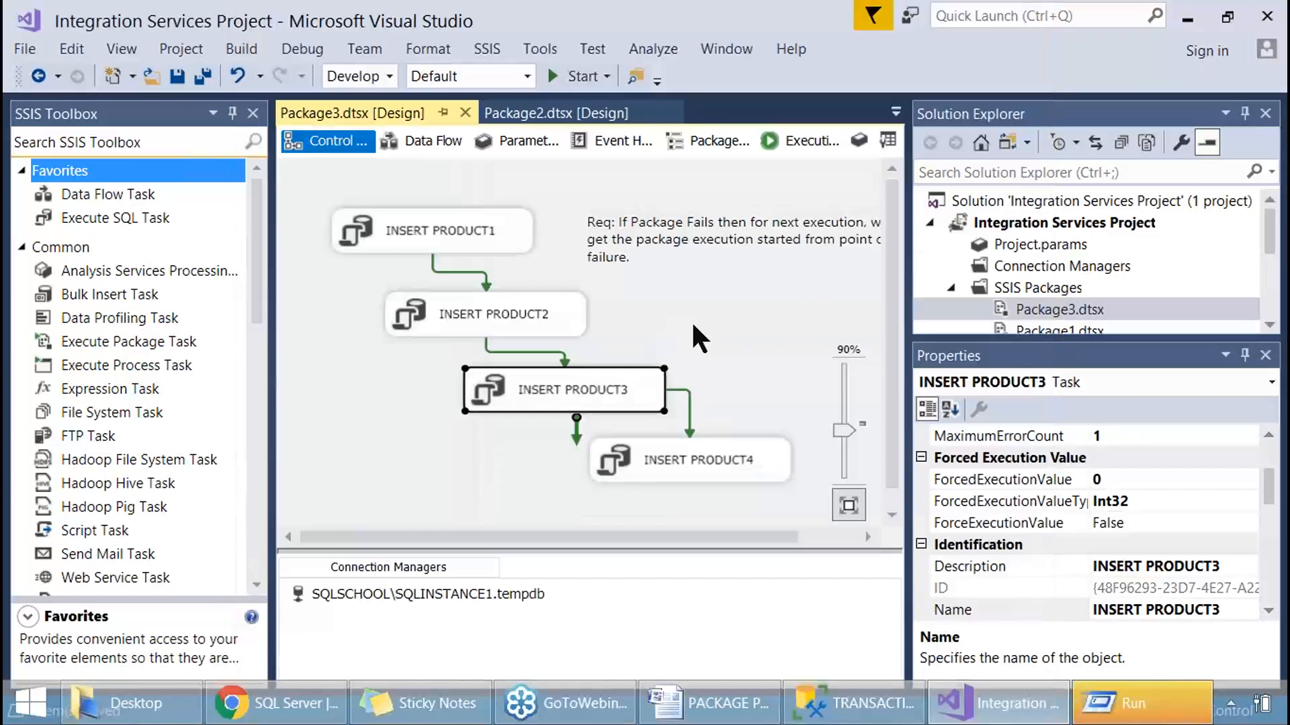
Execute the corrected Package3 from the project's SSIS packages.
click(1057, 315)
right_click(1056, 322)
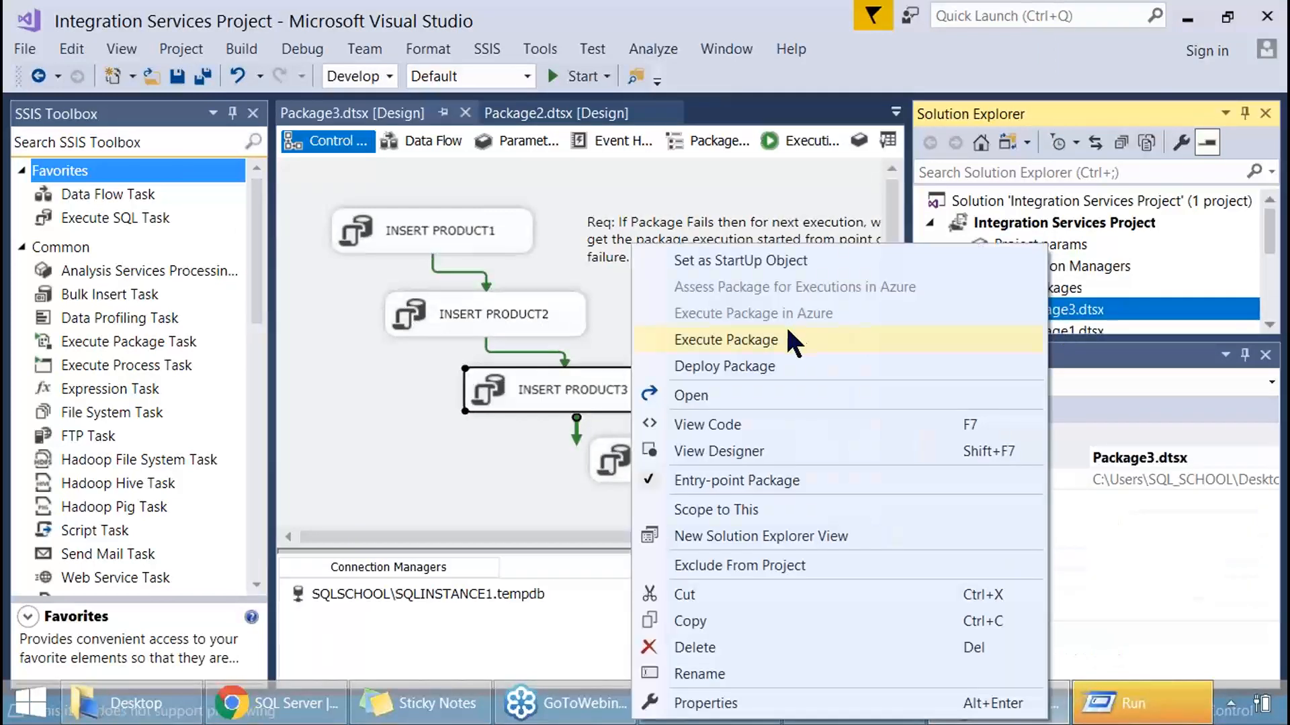
key(Escape)
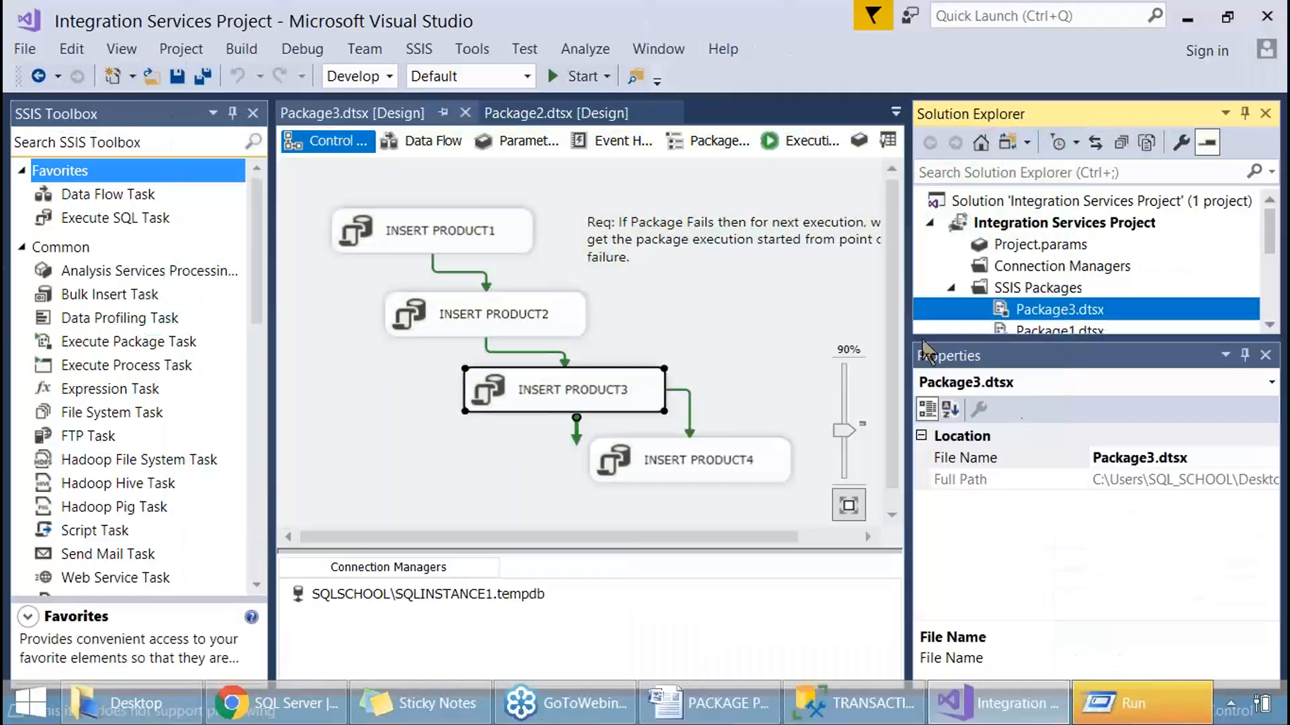
right_click(949, 310)
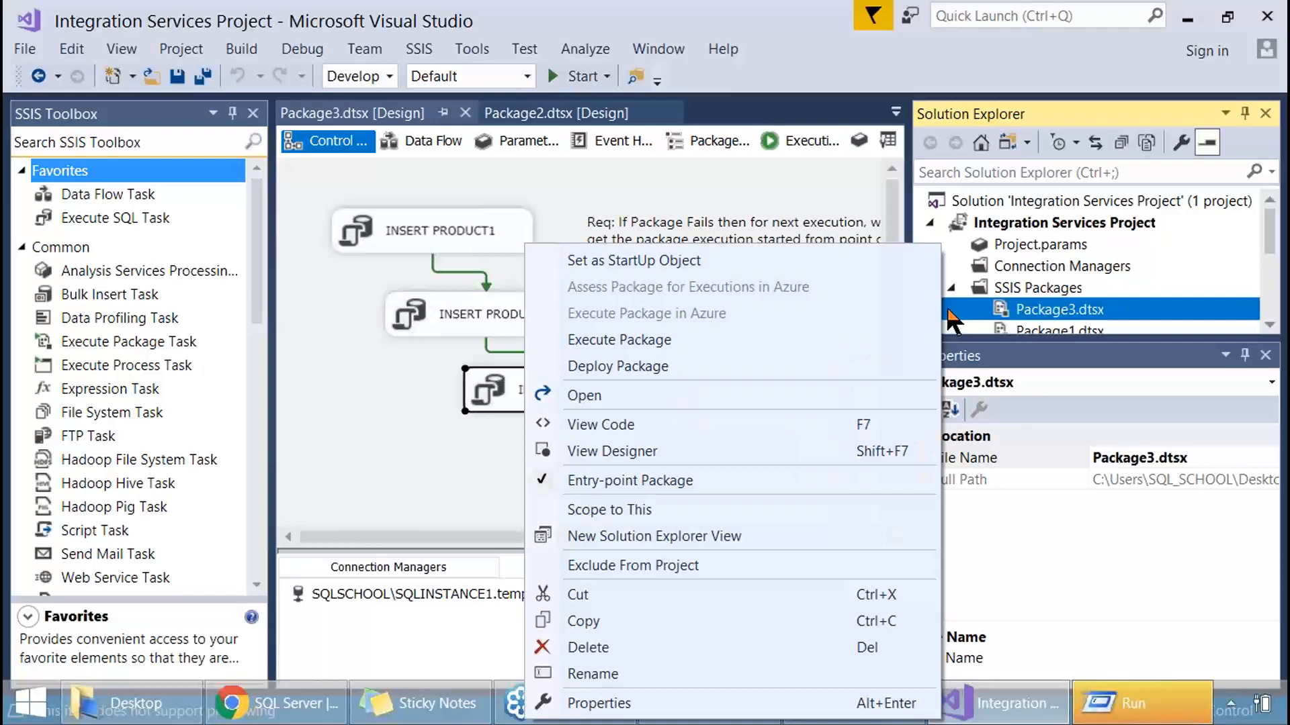
click(647, 339)
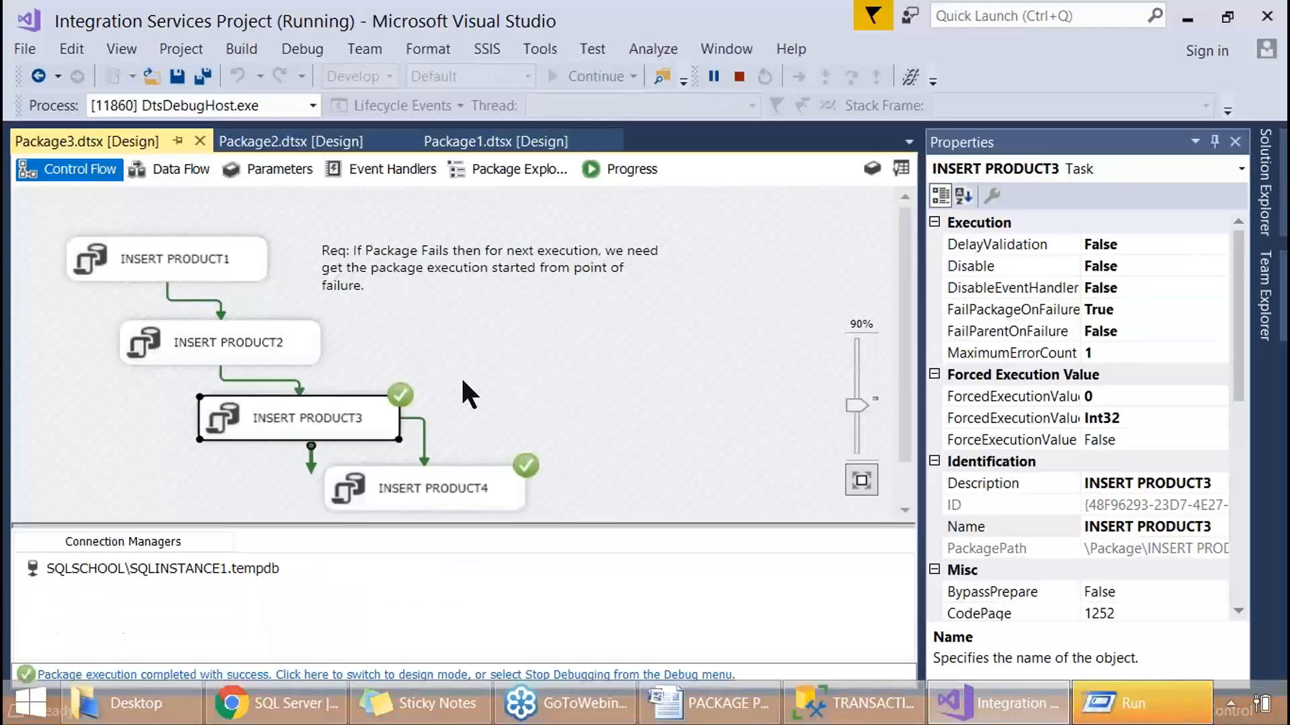
Capture a screenshot of the executed Package3 control flow and check the INSERT PRODUCT3 and INSERT PRODUCT4 tasks.
key(Print)
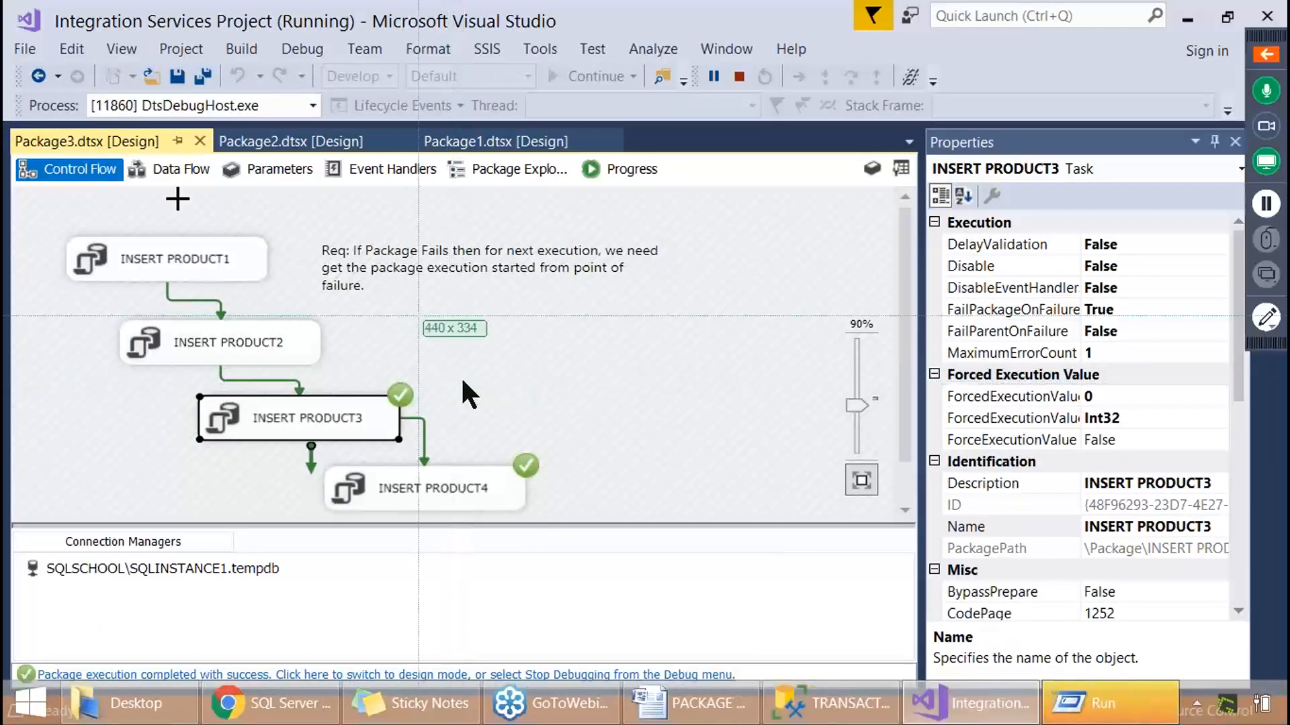
drag(90, 151, 942, 583)
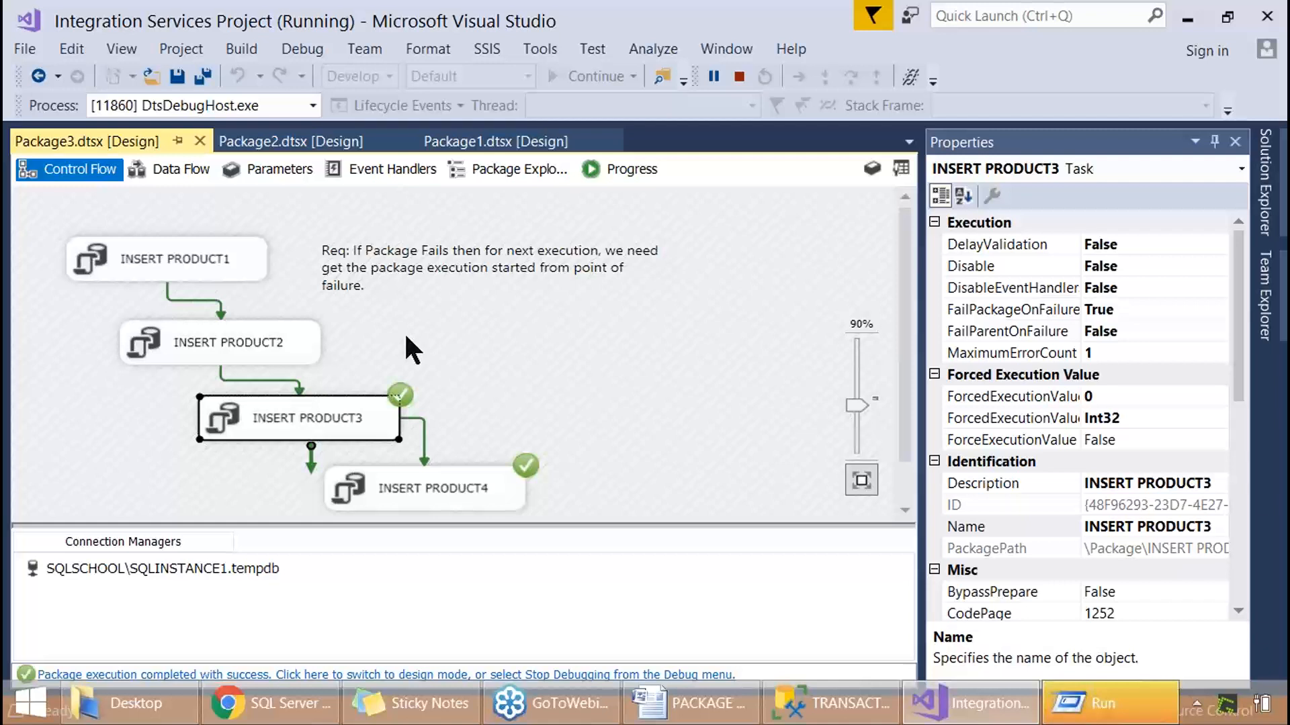
click(447, 371)
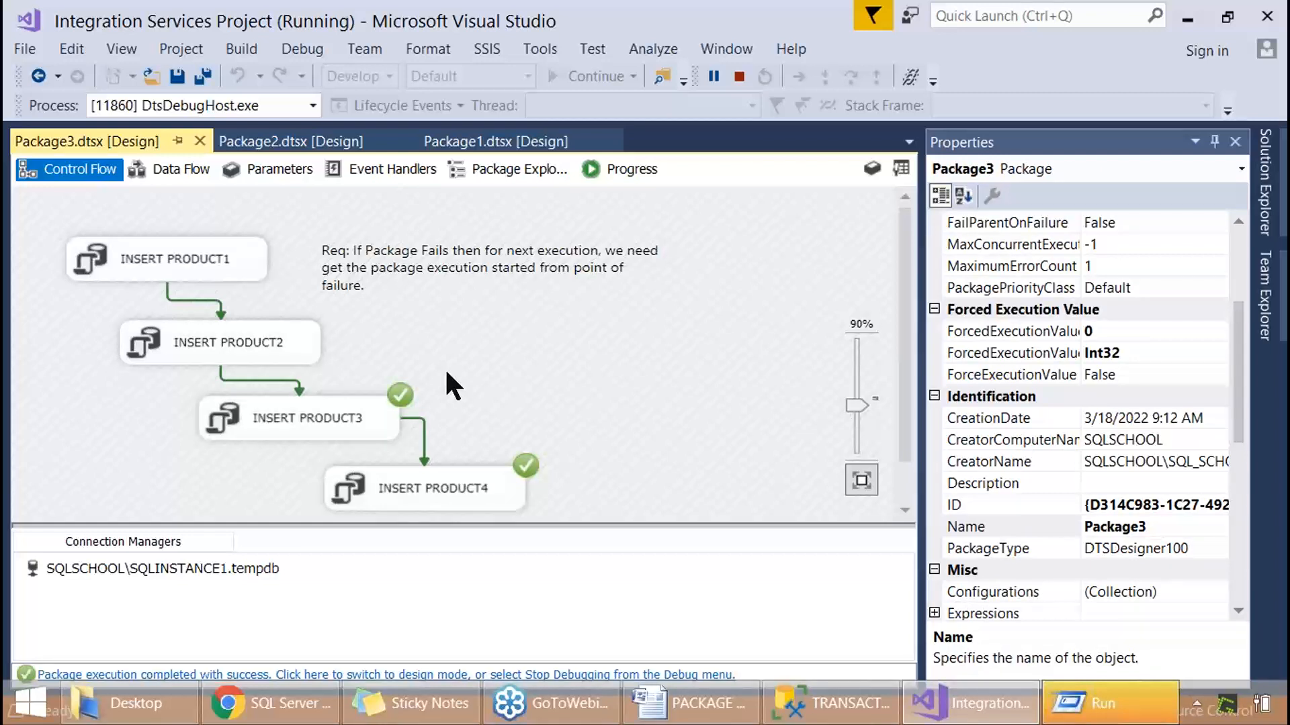
click(191, 172)
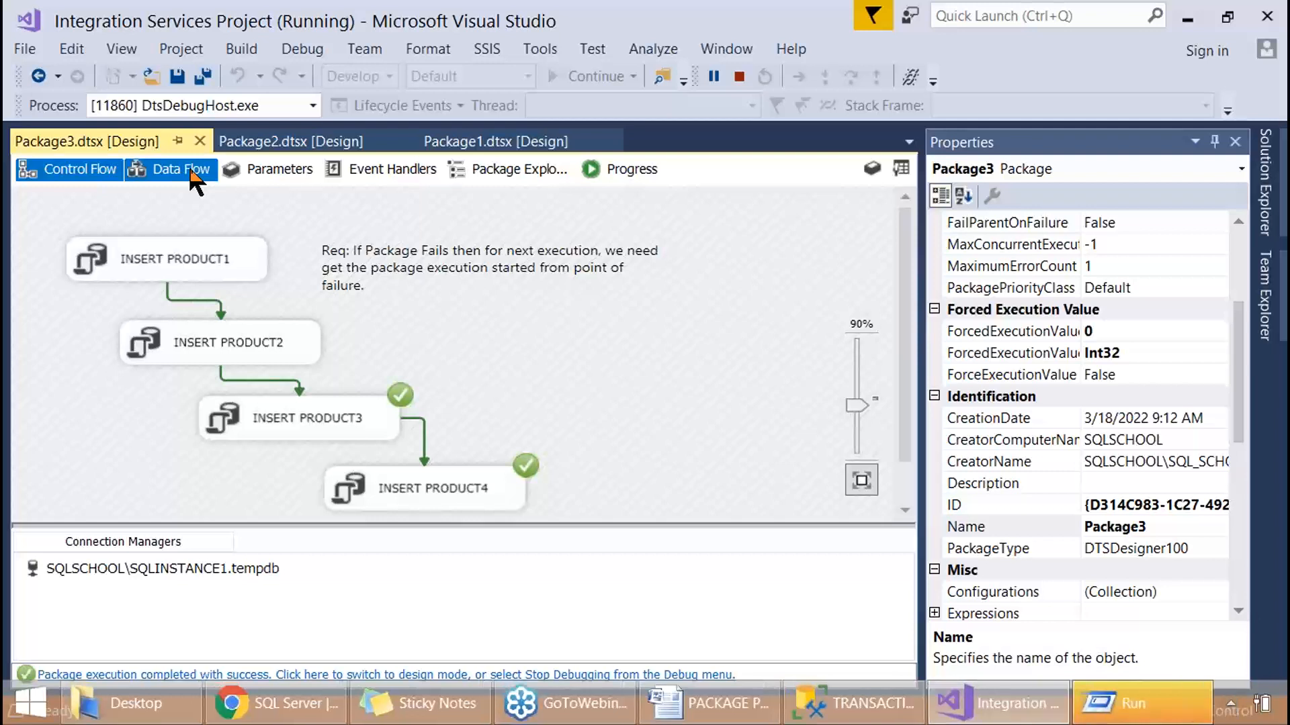
click(343, 427)
click(391, 478)
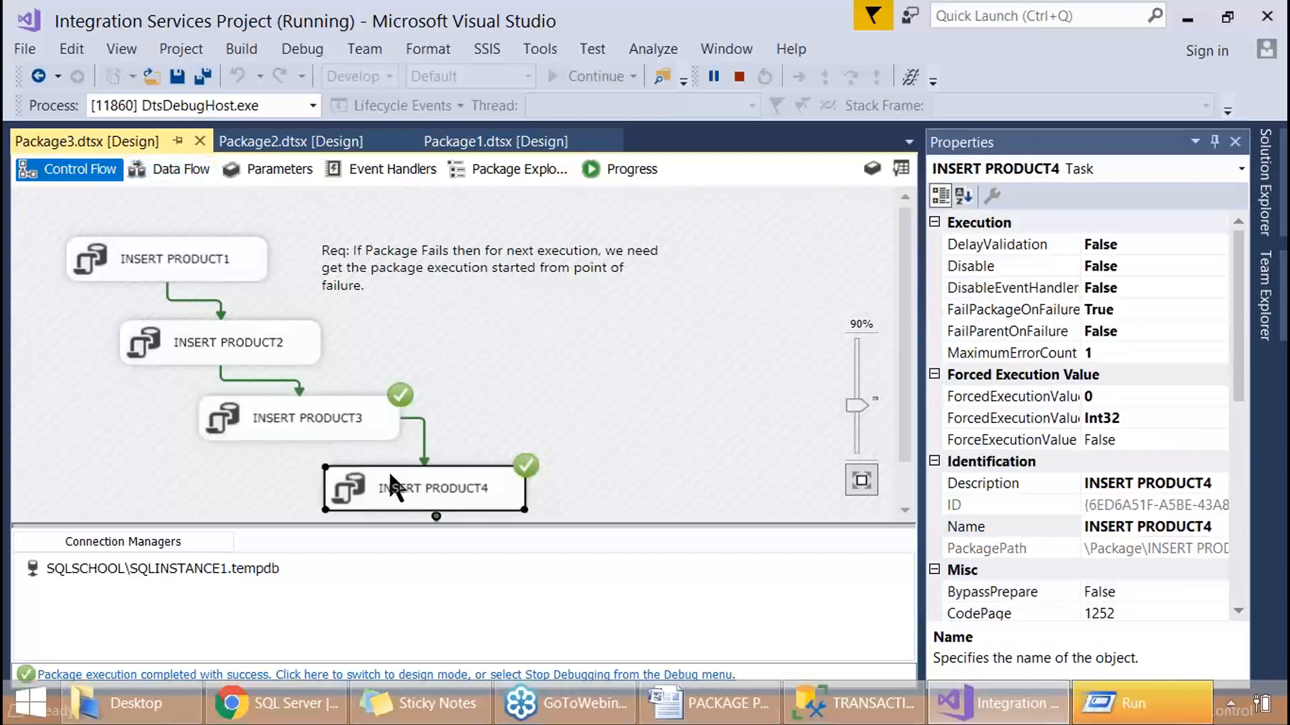
click(540, 403)
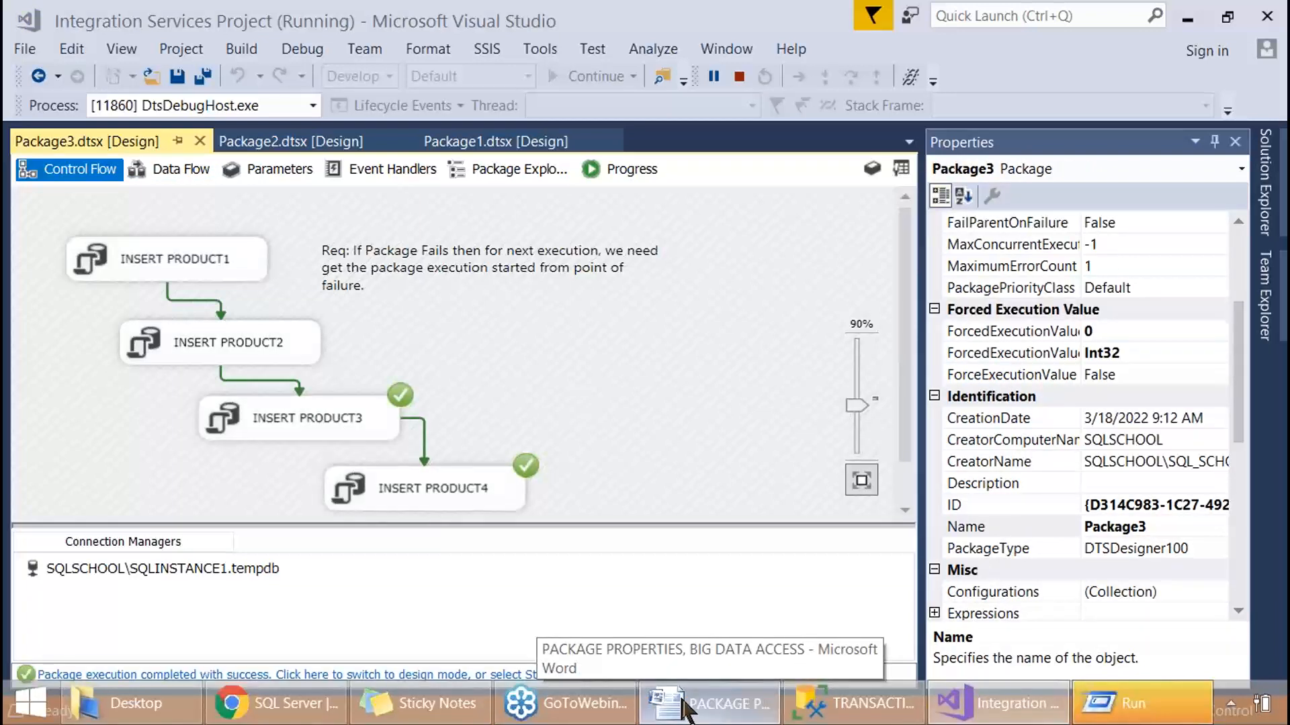
Switch to the SQL script in Management Studio and duplicate the PACKAGE3 SELECT line with its output note, leaving a blank line between.
click(853, 703)
drag(282, 468, 47, 445)
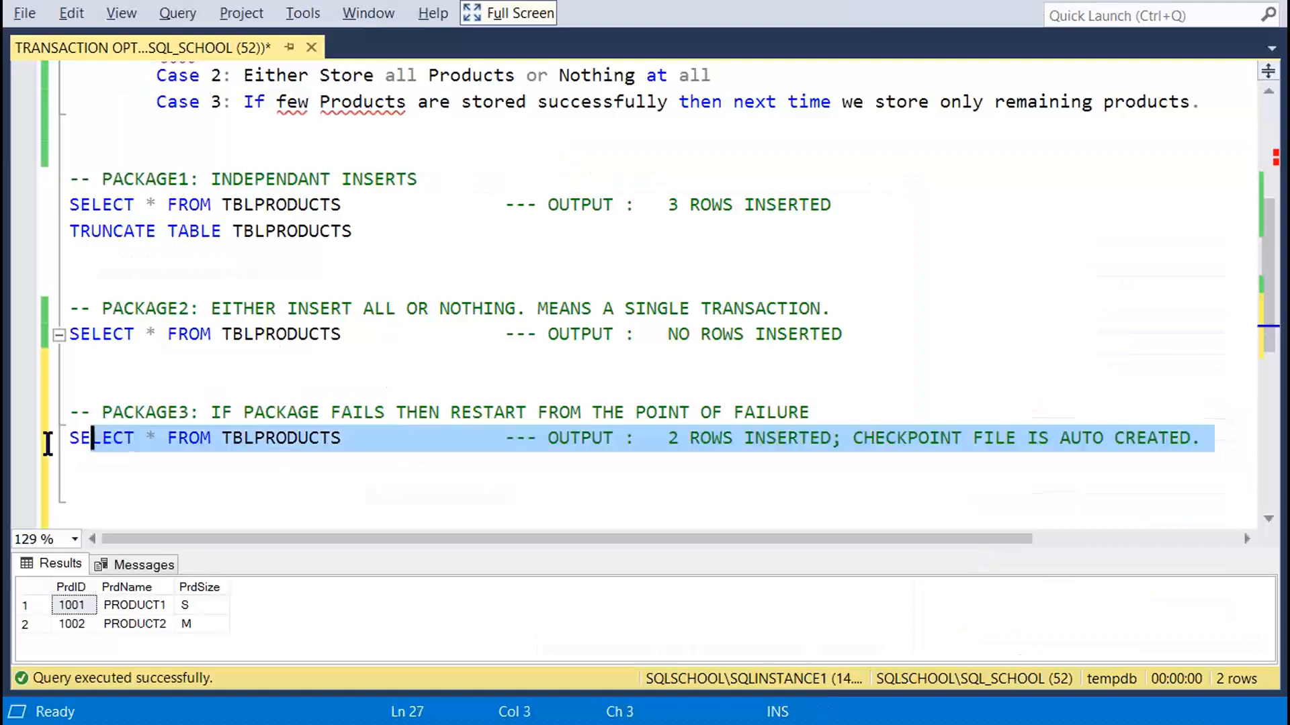
key(ctrl+c)
click(115, 479)
key(ctrl+v)
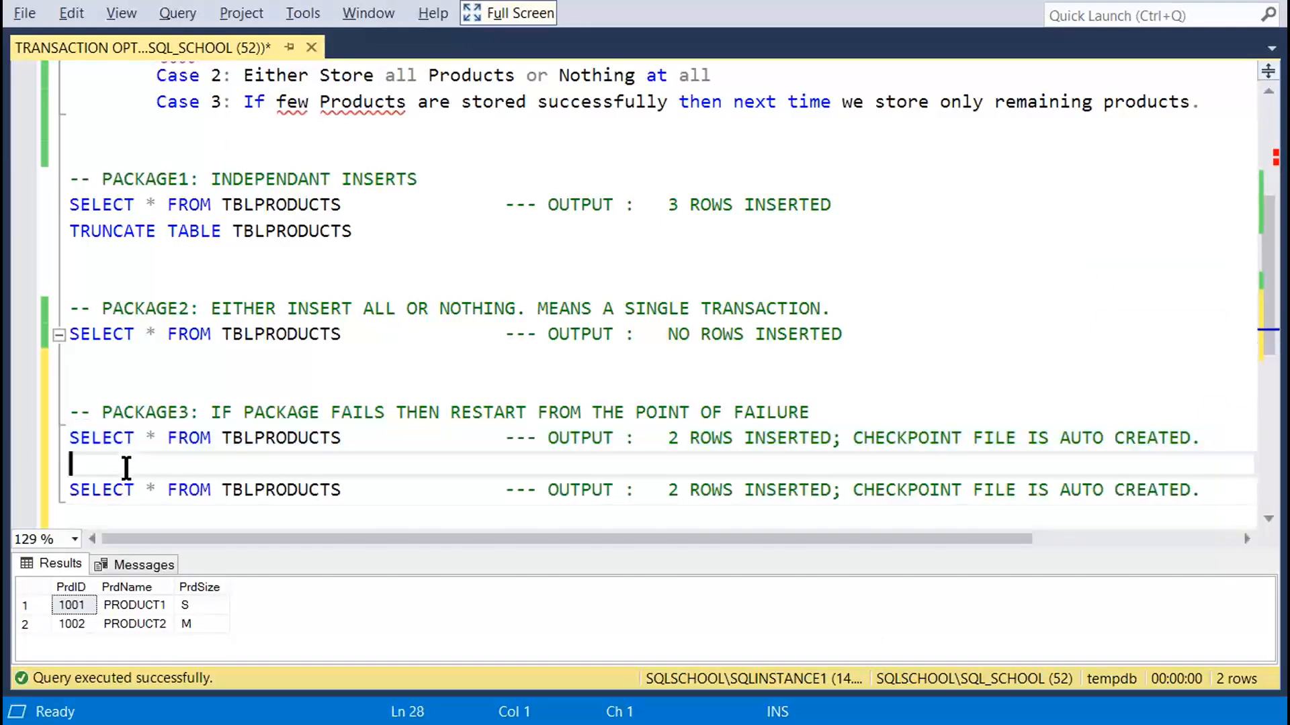
Add the comment "-- CORRECT THE ERROR. EXECUTE PACKAGE AGAIN" above the duplicated SELECT line.
key(Return)
text(-- COR)
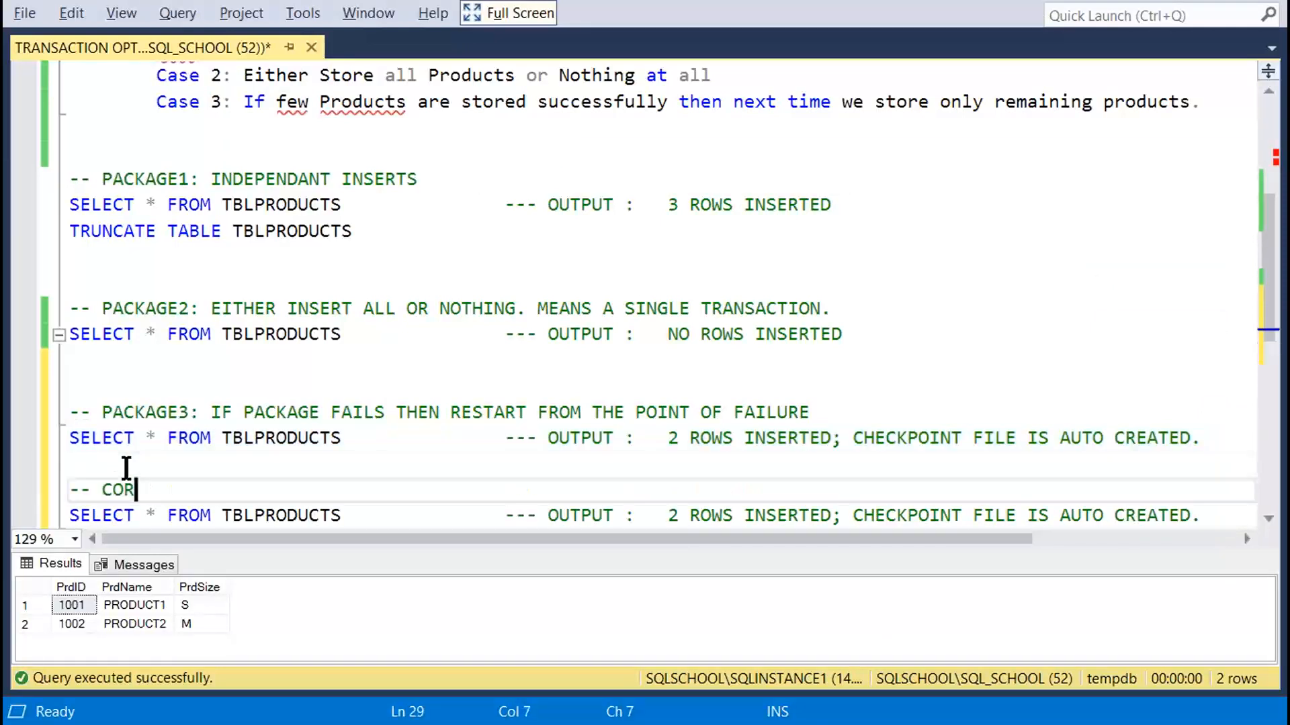
text(RECT THE ER)
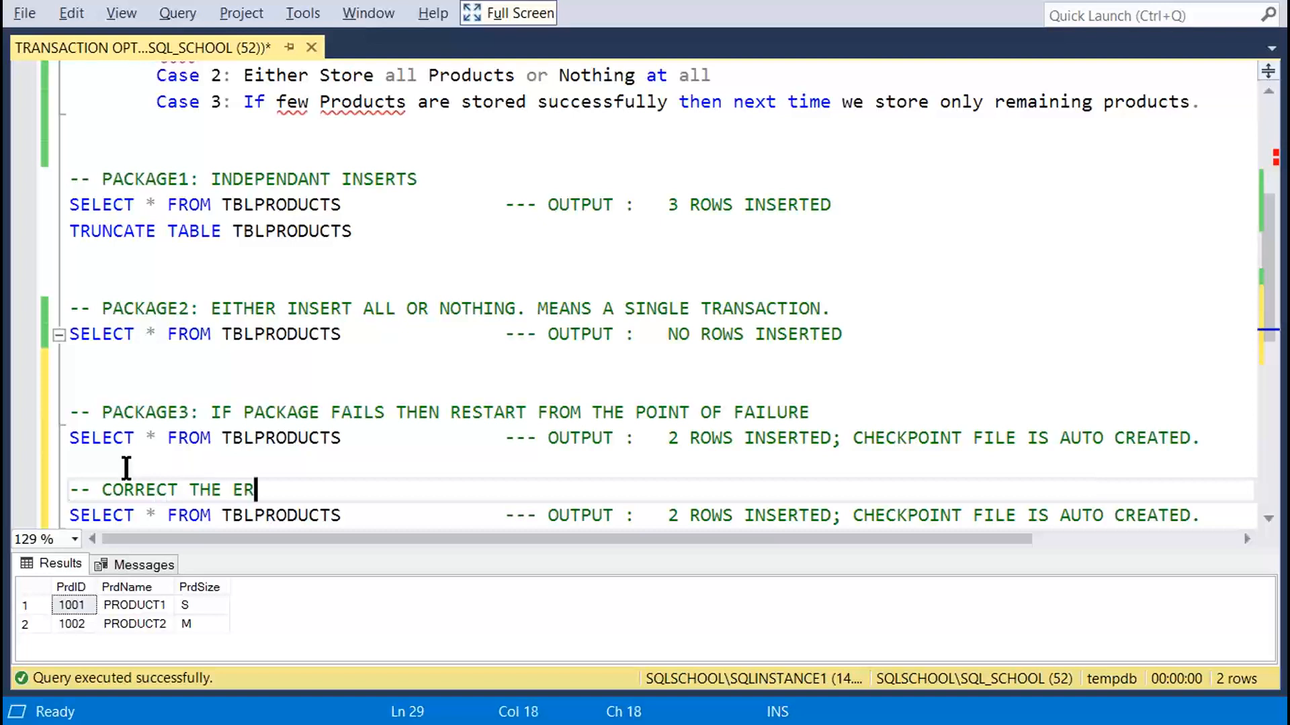
text(ROR. EXEC)
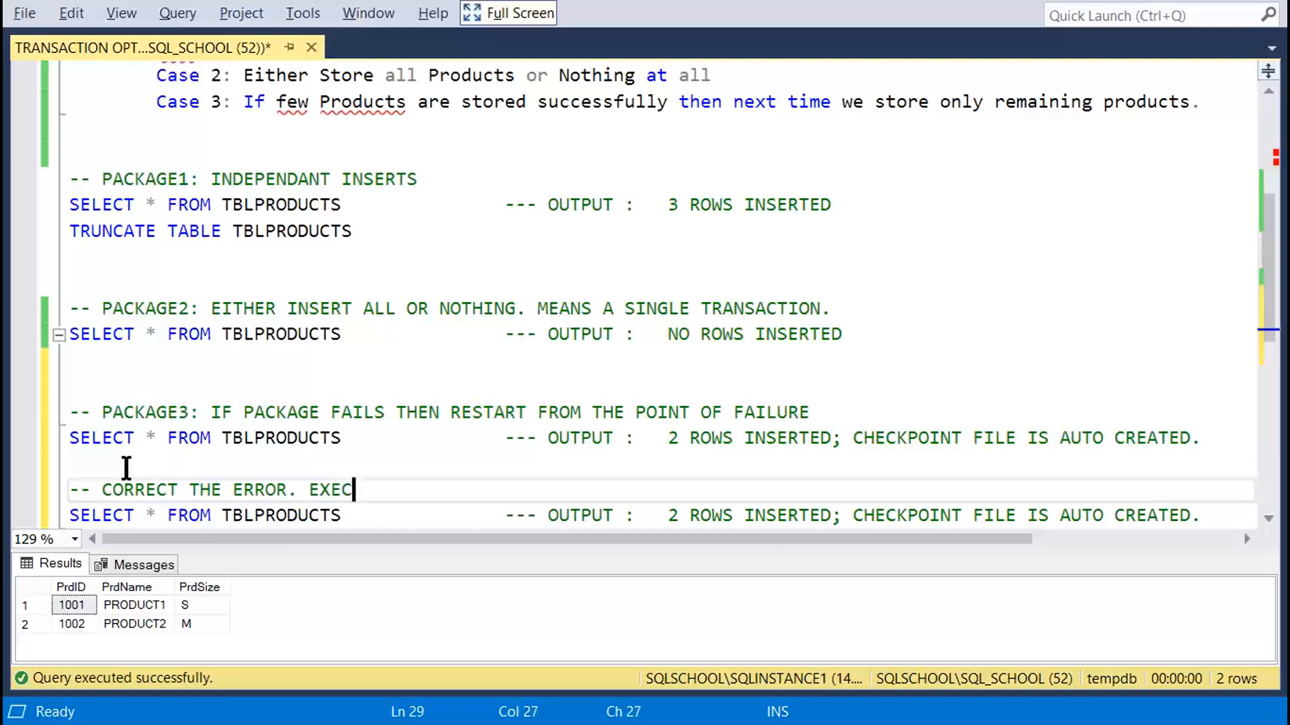
text(UTE PACKAGE)
key(BackSpace)
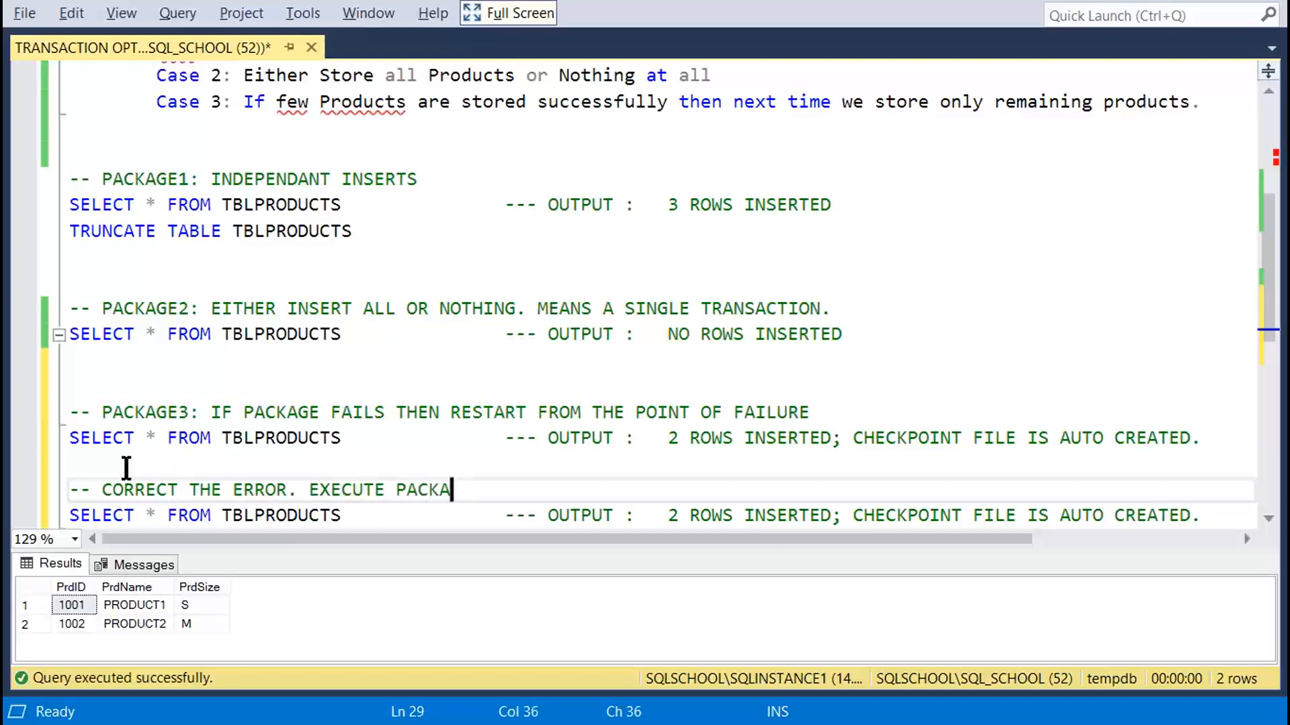
text(GEAGAIN)
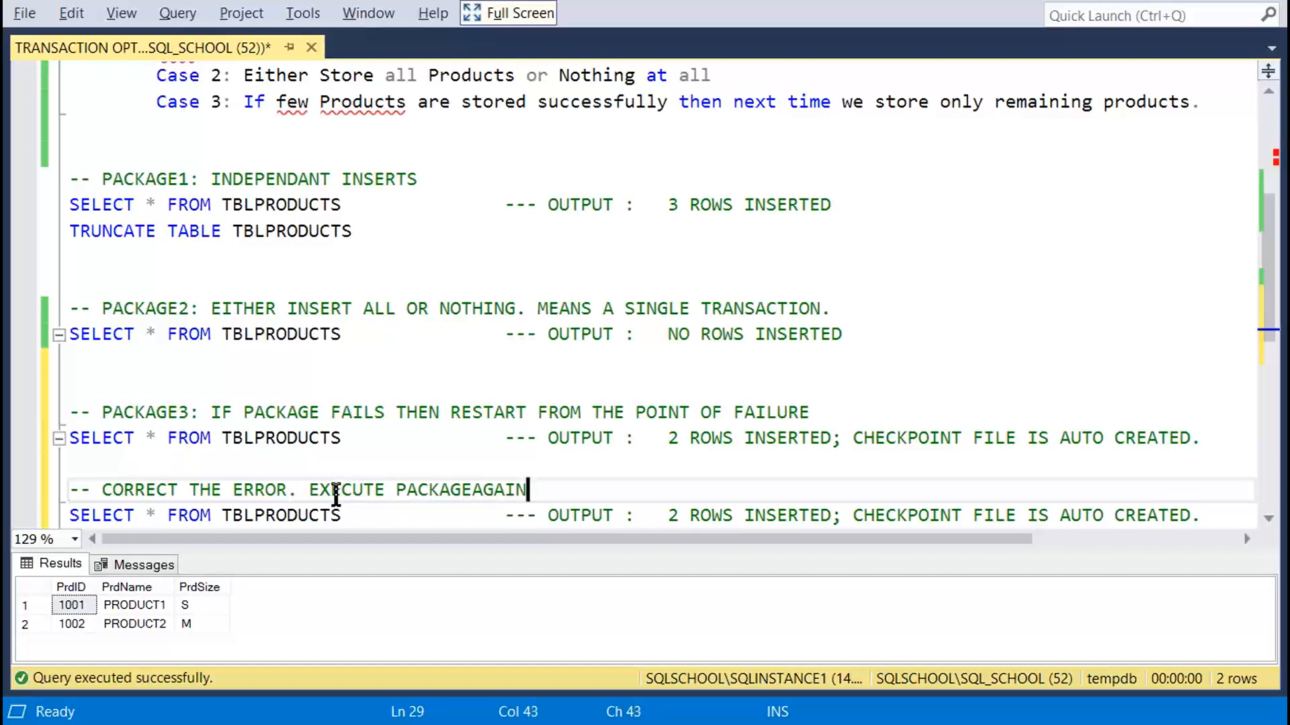
click(472, 490)
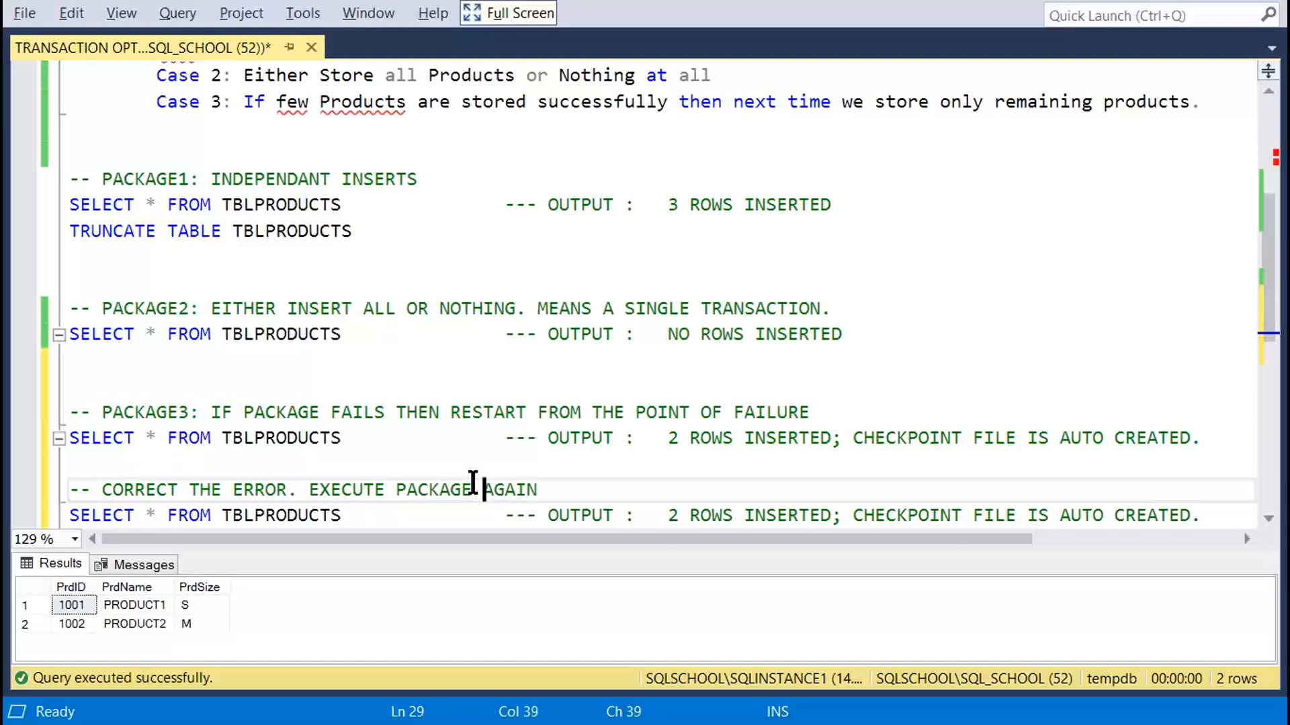
Change the duplicated line's output note to end with "CHECKPOINT FILE IS AUTO REMOVED.".
click(714, 517)
click(1123, 517)
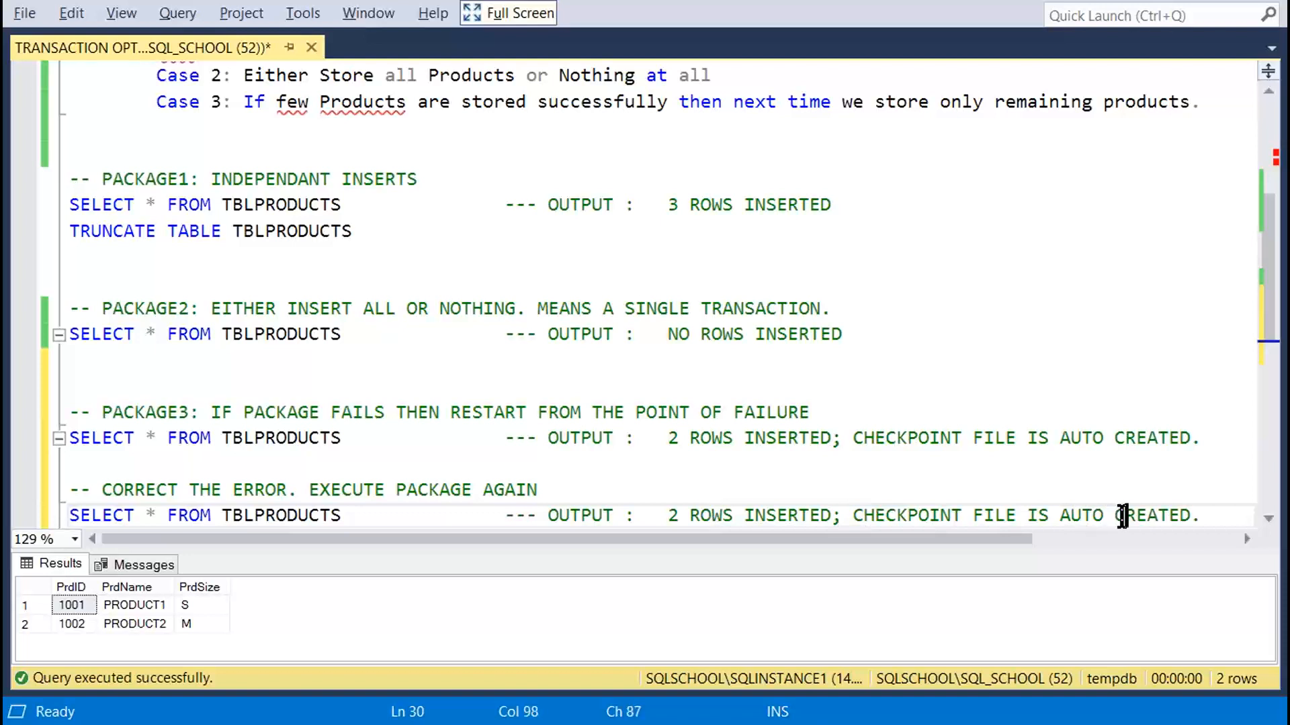
double_click(1128, 518)
text(REMVE)
text(DP)
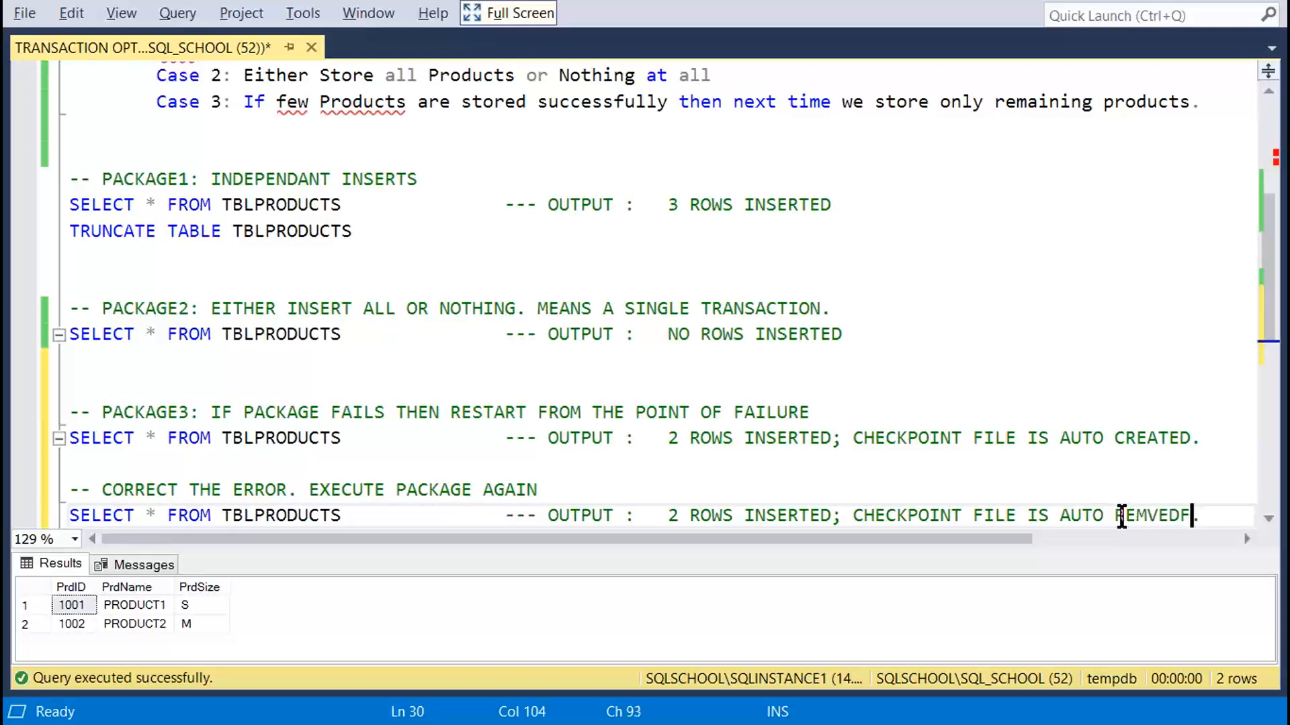
key(BackSpace)
key(BackSpace)
key(BackSpace)
key(BackSpace)
text(OVED)
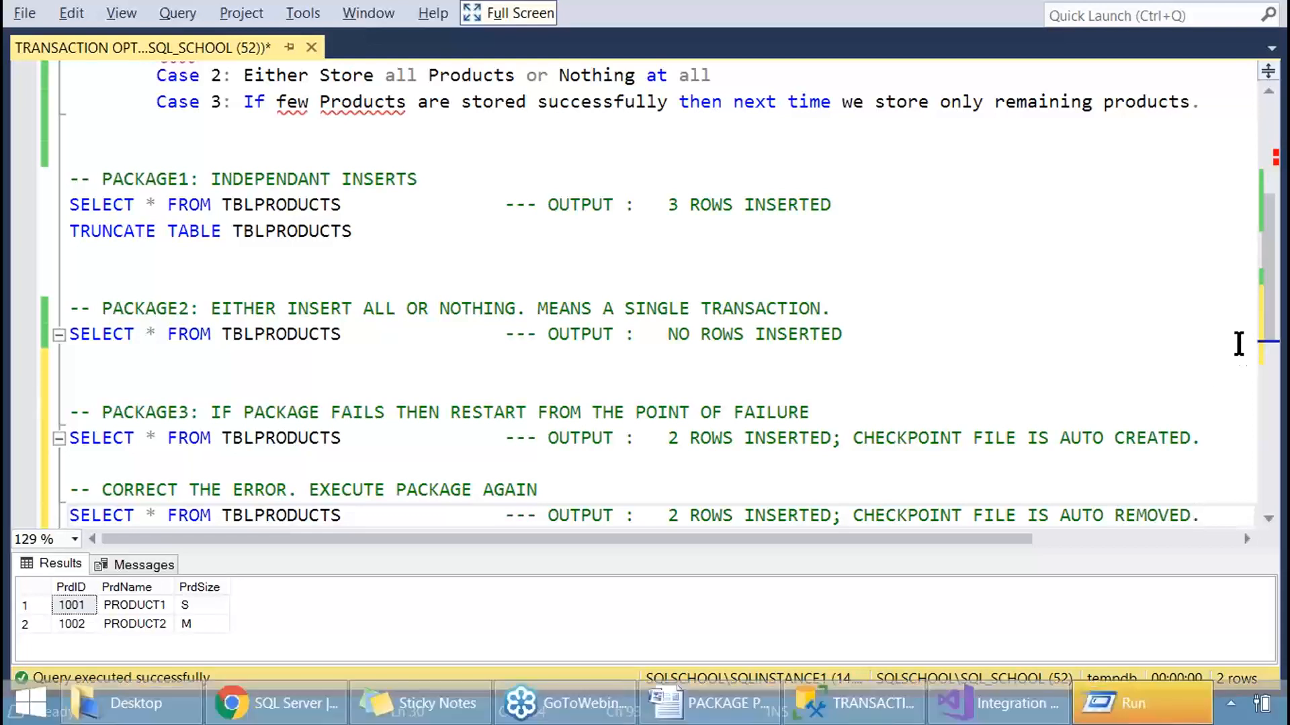
Check the Desktop folder for the checkpoint file, then return to the SQL script.
click(127, 700)
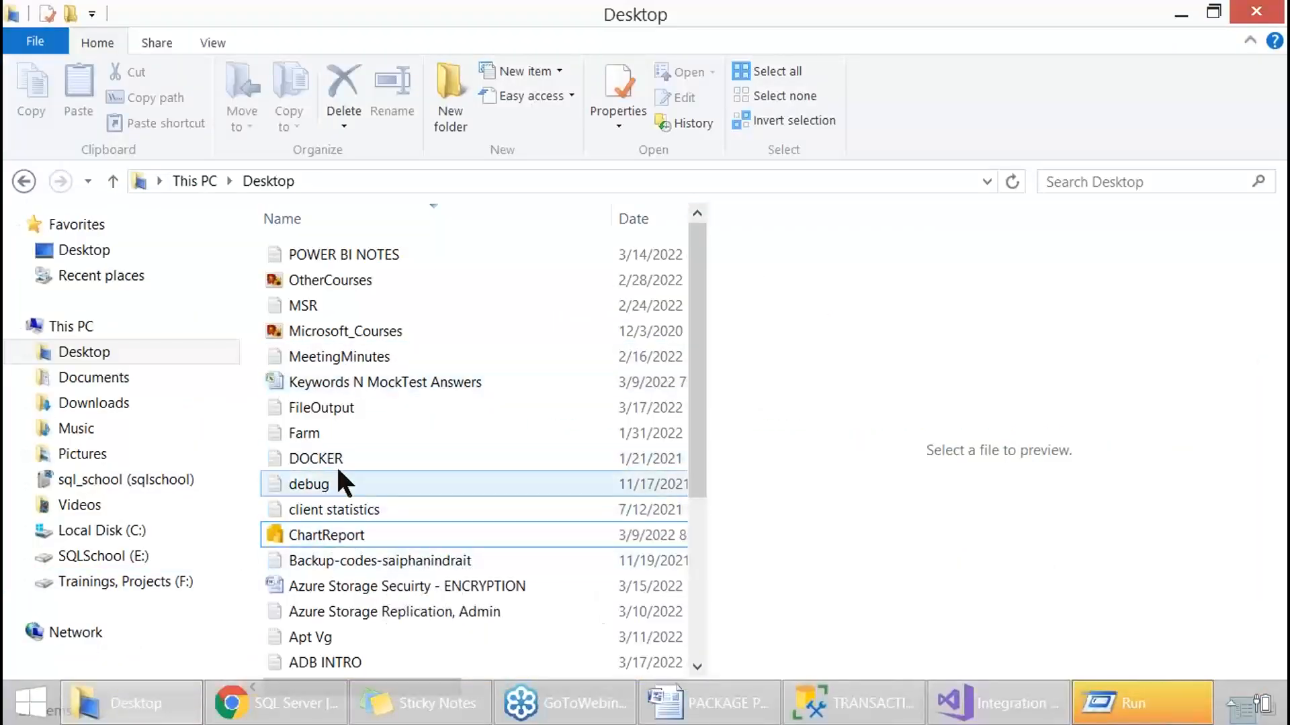
click(339, 537)
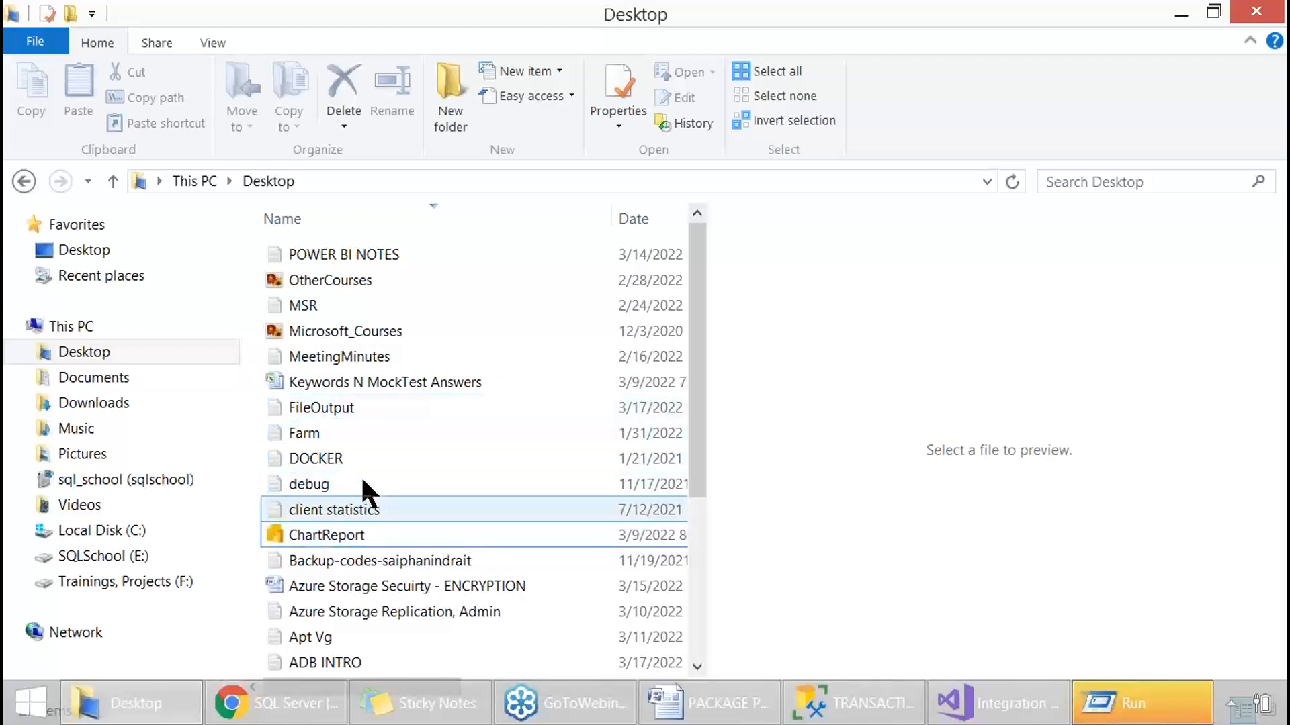
click(1186, 12)
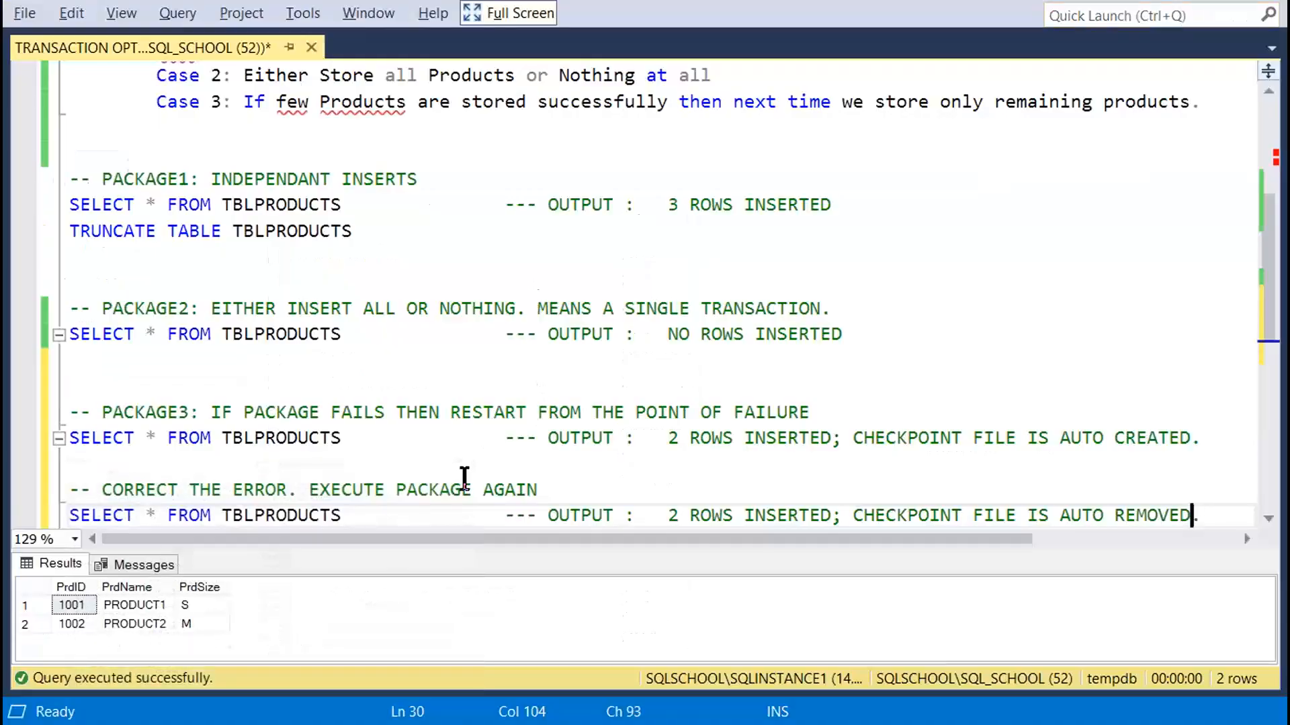
Review the row count in the re-execution output note and save the SQL script.
click(675, 514)
drag(677, 514, 679, 514)
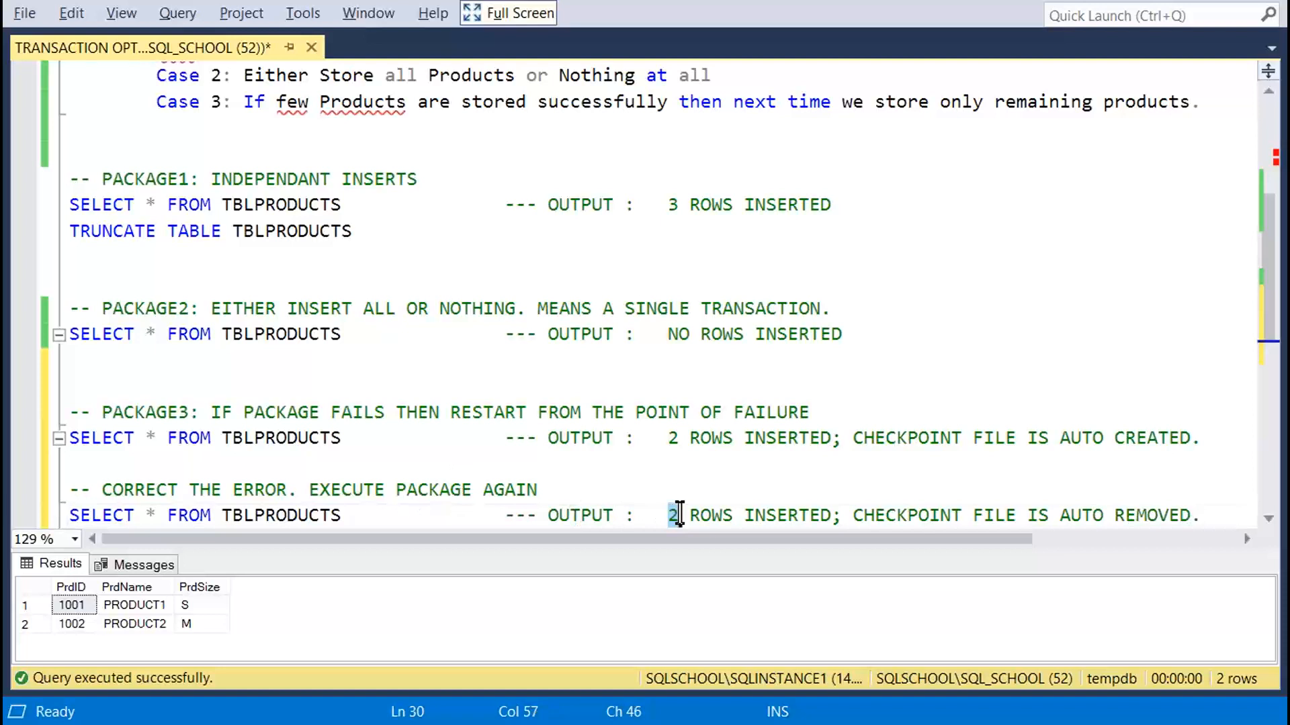
click(351, 491)
key(ctrl+s)
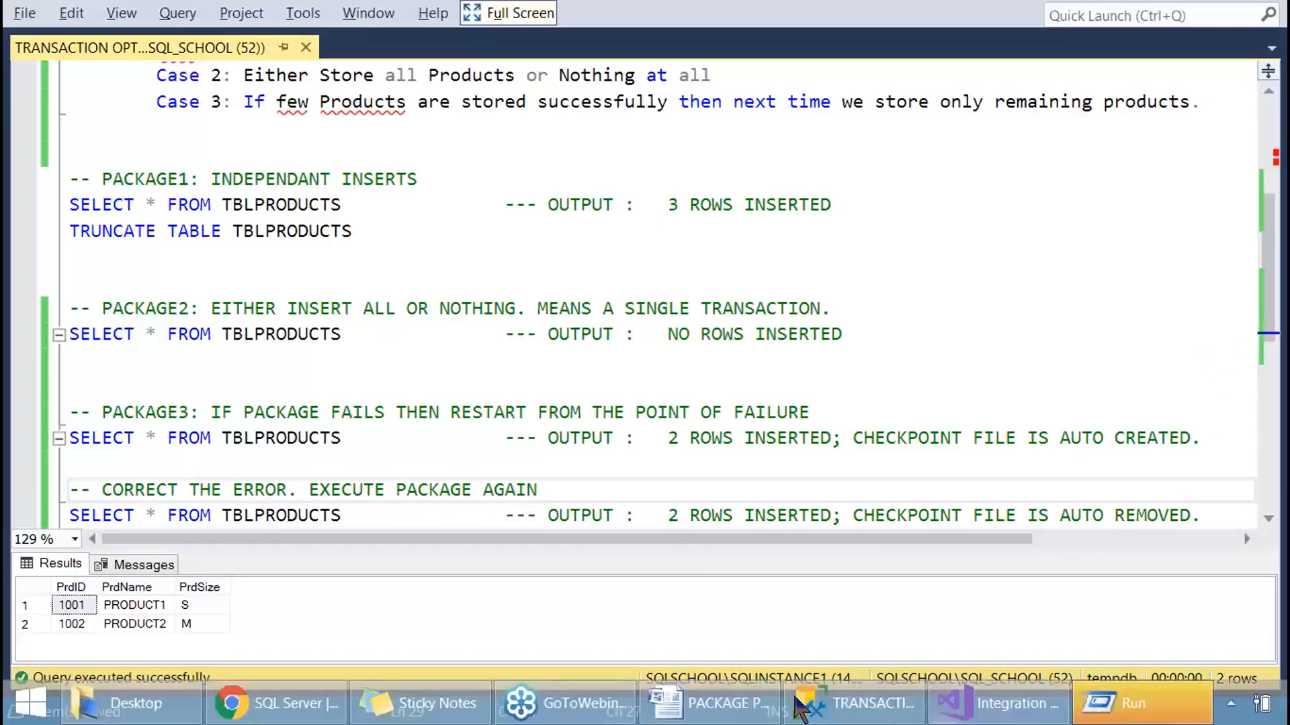
Switch to the Word notes and, under Requirement 2, insert a blank line above WINDOWS RUN and a "SOLUTION:" line above COPY PASTE ABOVE PACKAGE.
click(708, 703)
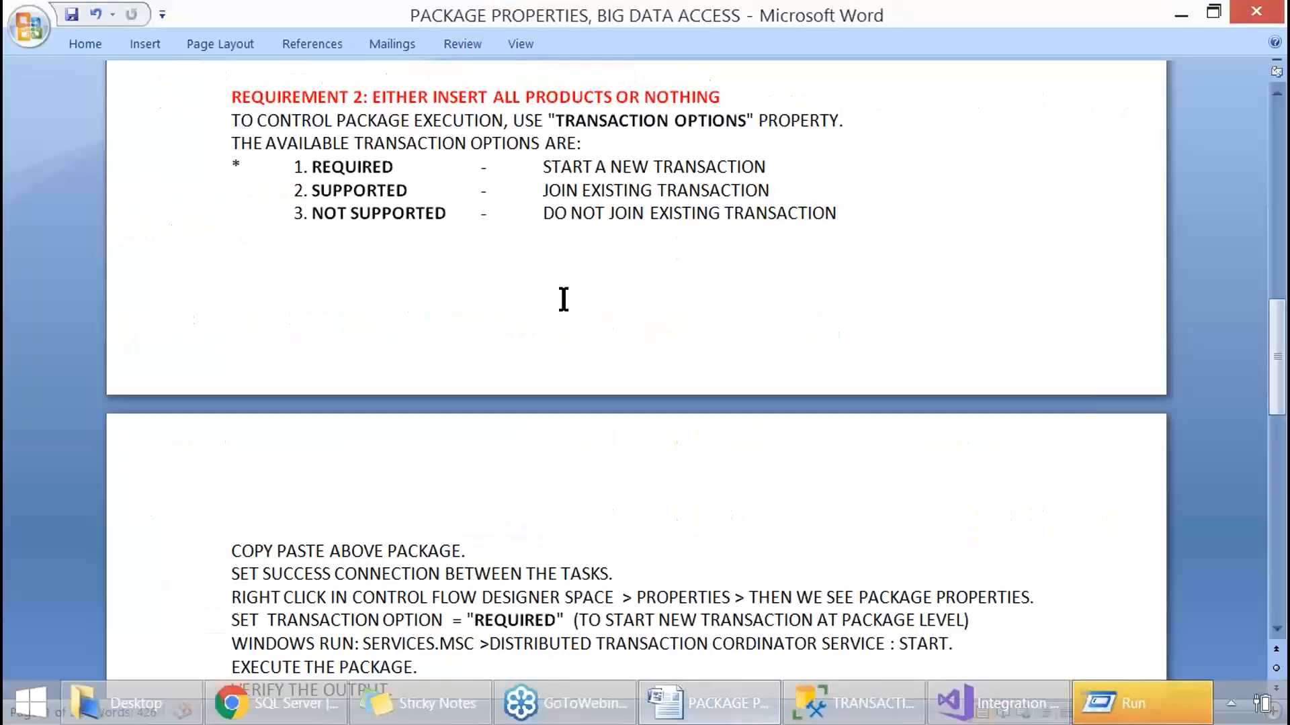
drag(225, 96, 722, 106)
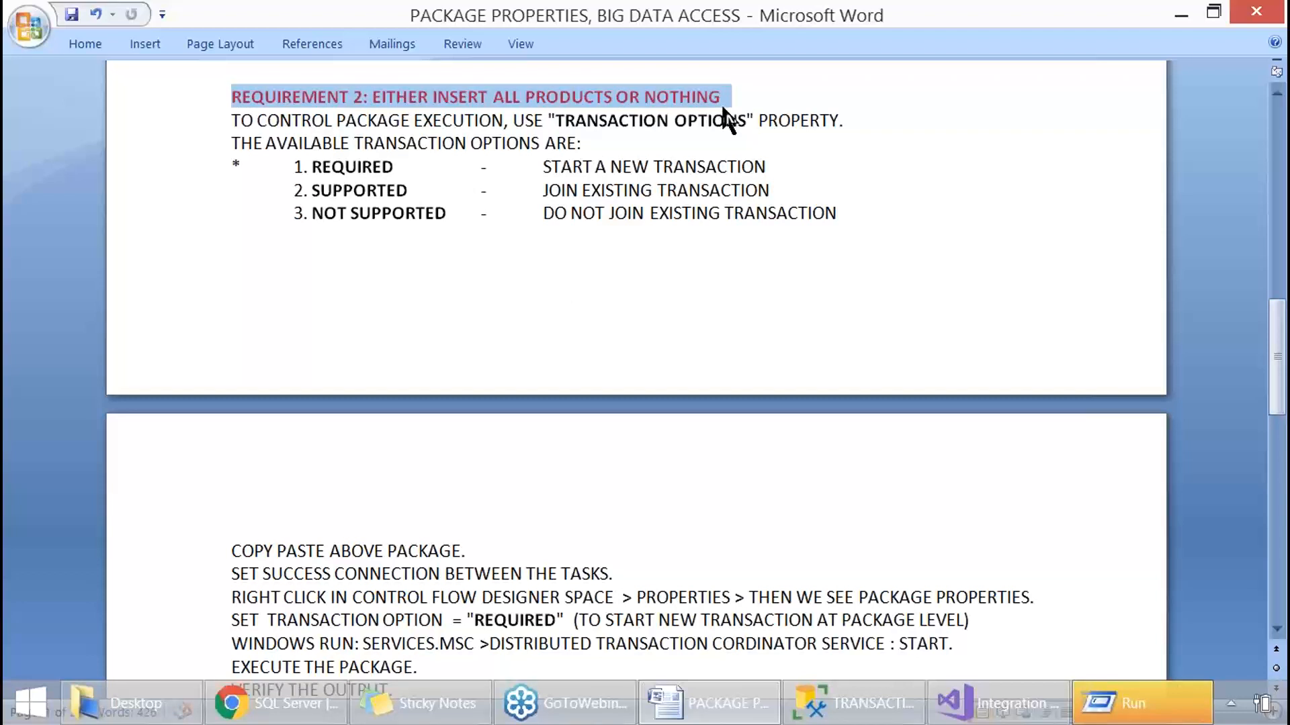
drag(562, 124, 729, 121)
scroll(627, 331, down, 3)
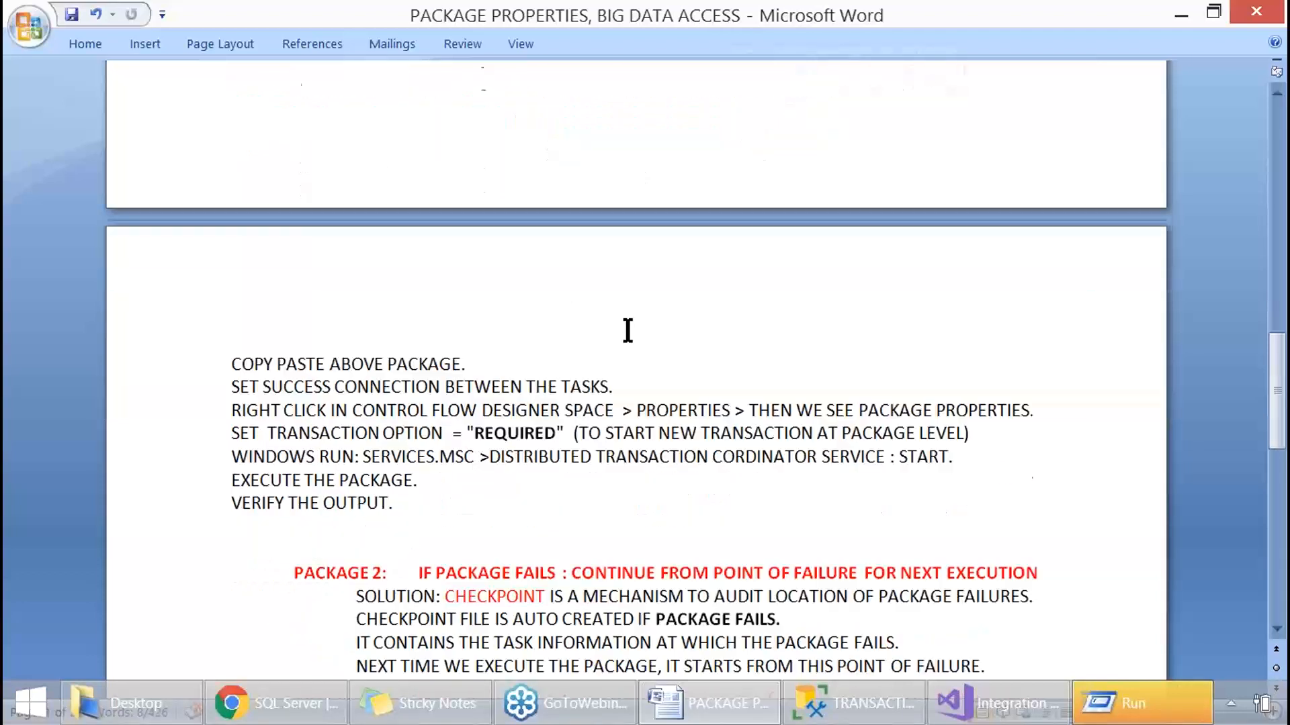
scroll(615, 360, up, 4)
scroll(614, 360, down, 5)
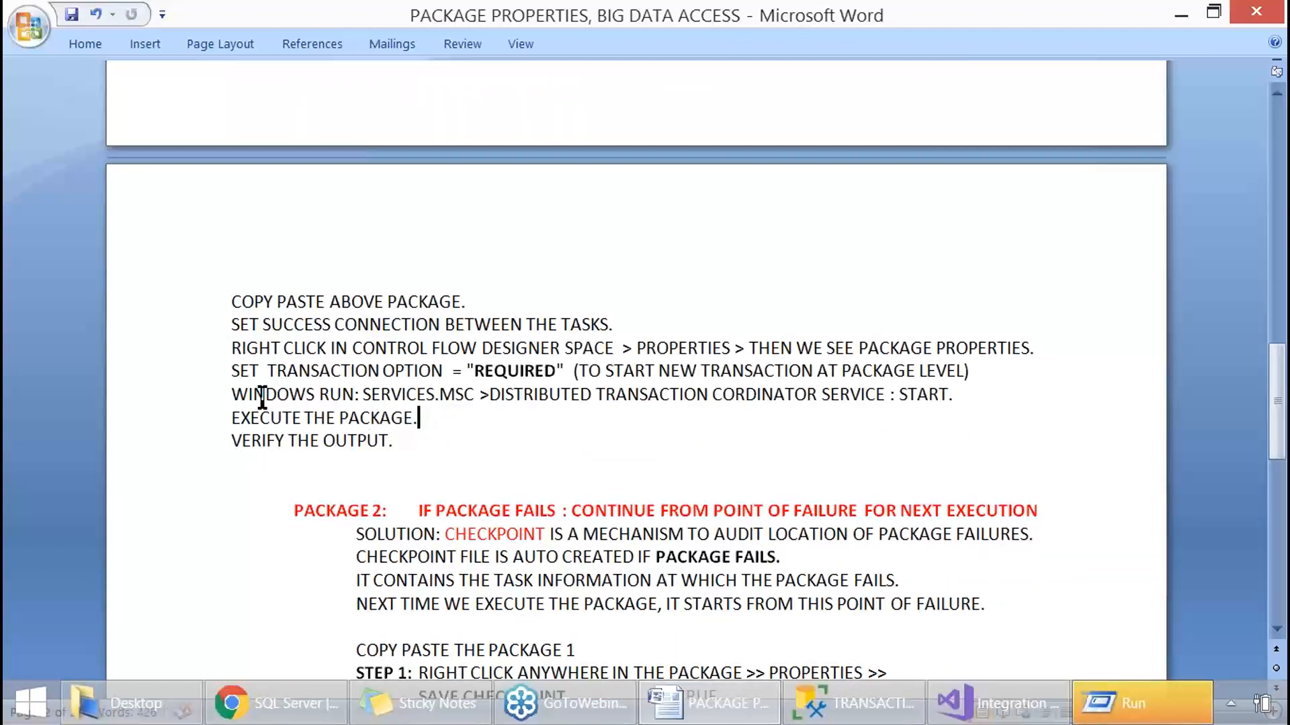
key(Return)
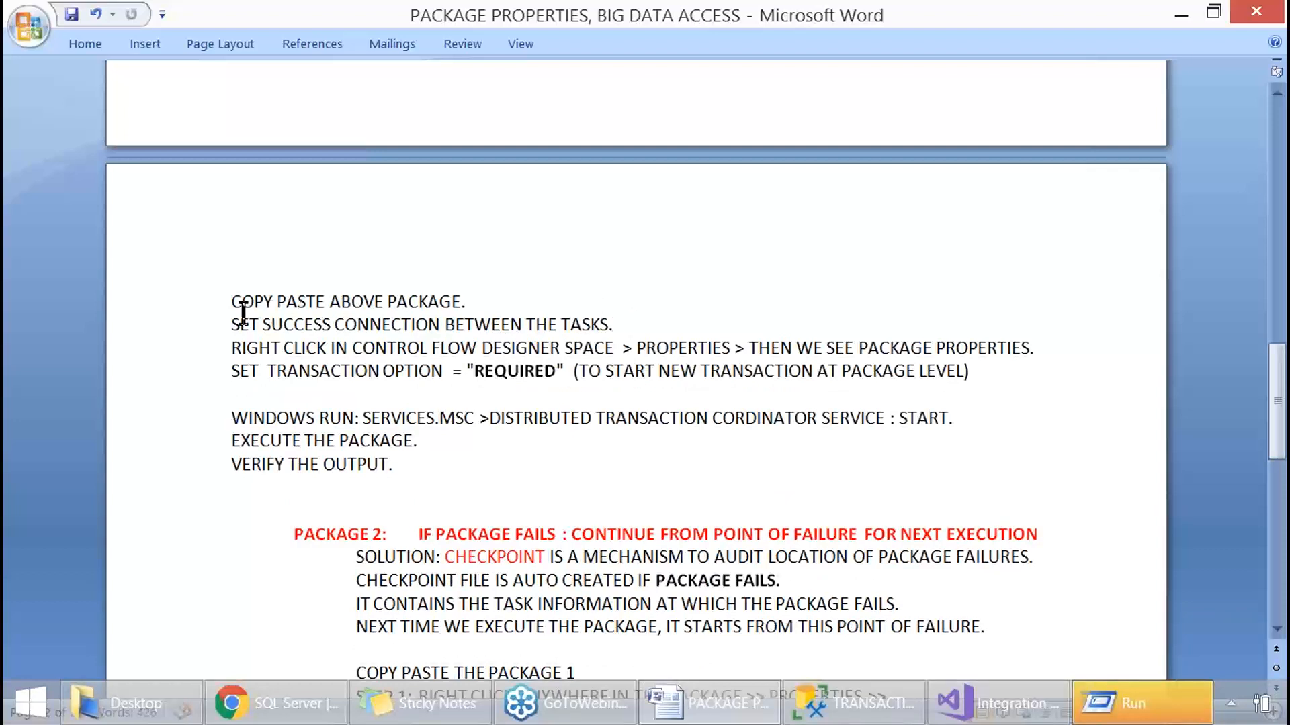
click(468, 302)
click(227, 303)
text(SOLUTION:)
key(Return)
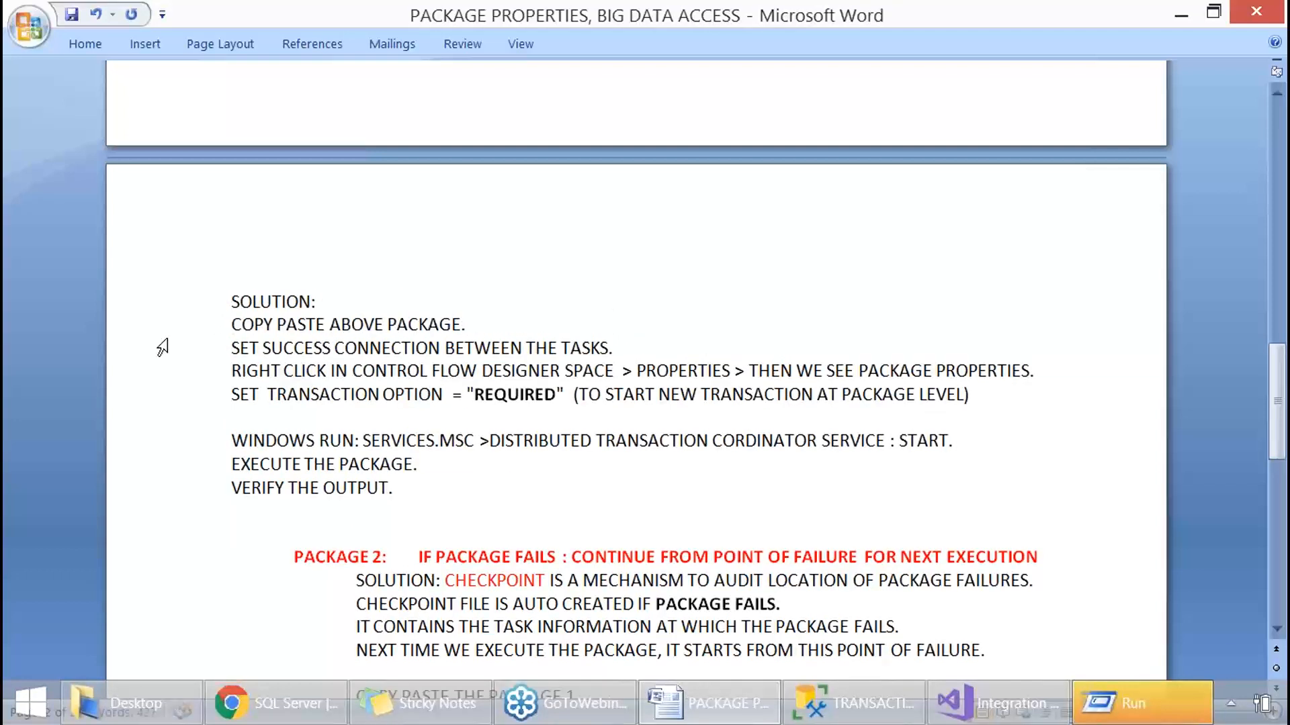
Prefix the COPY PASTE ABOVE PACKAGE line with "STEP 1:" and indent the lines through PACKAGE LEVEL beneath it.
scroll(163, 347, up, 4)
scroll(208, 351, down, 3)
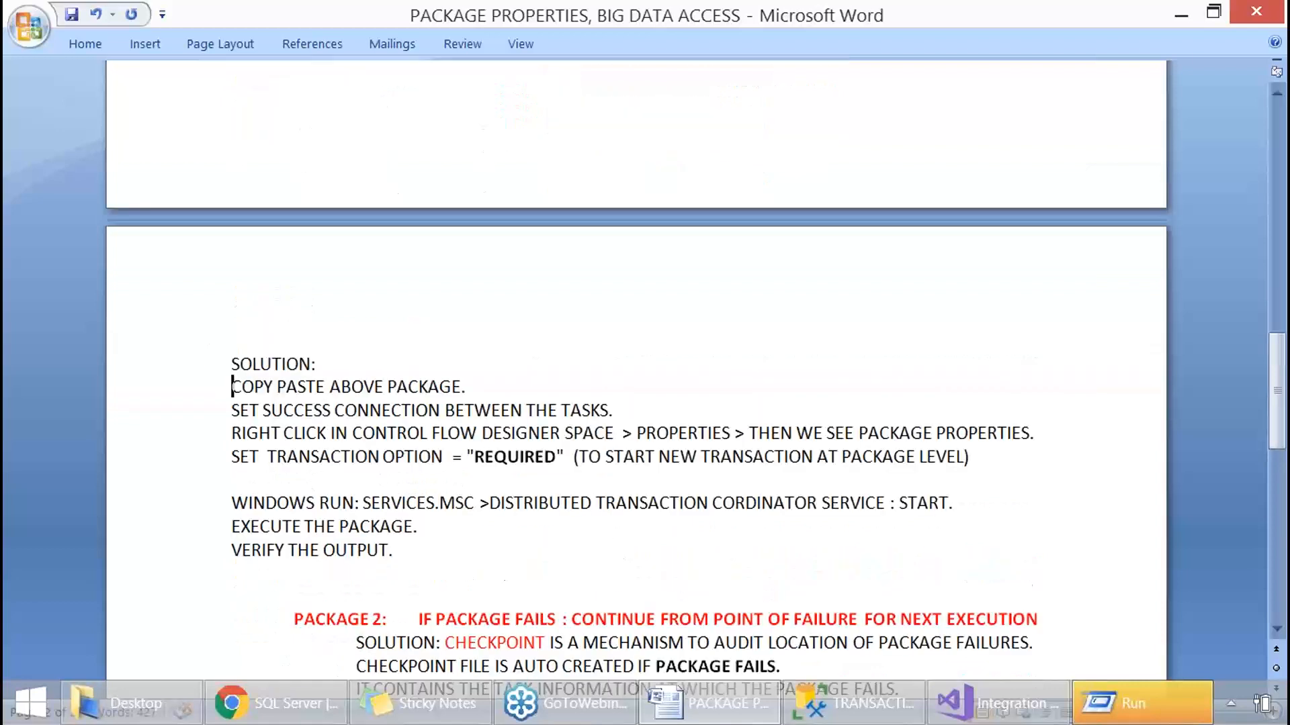
text(STEP 1:)
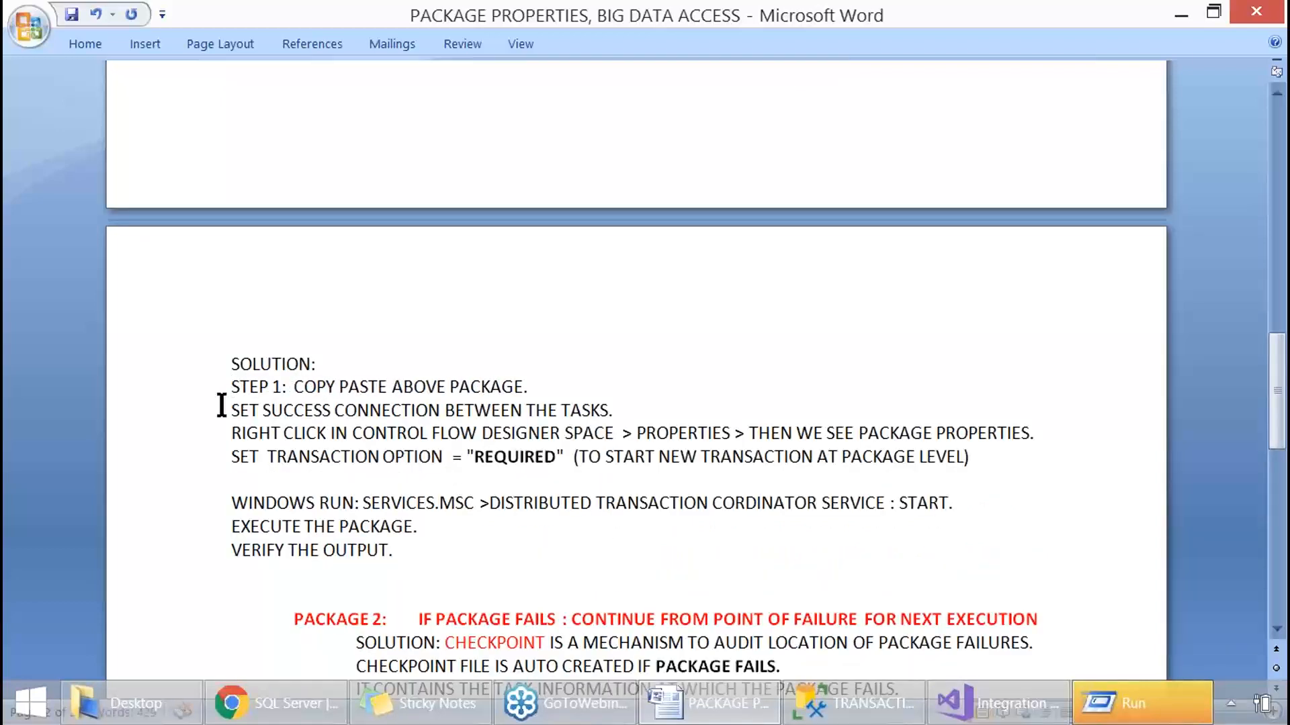
click(228, 409)
key(Tab)
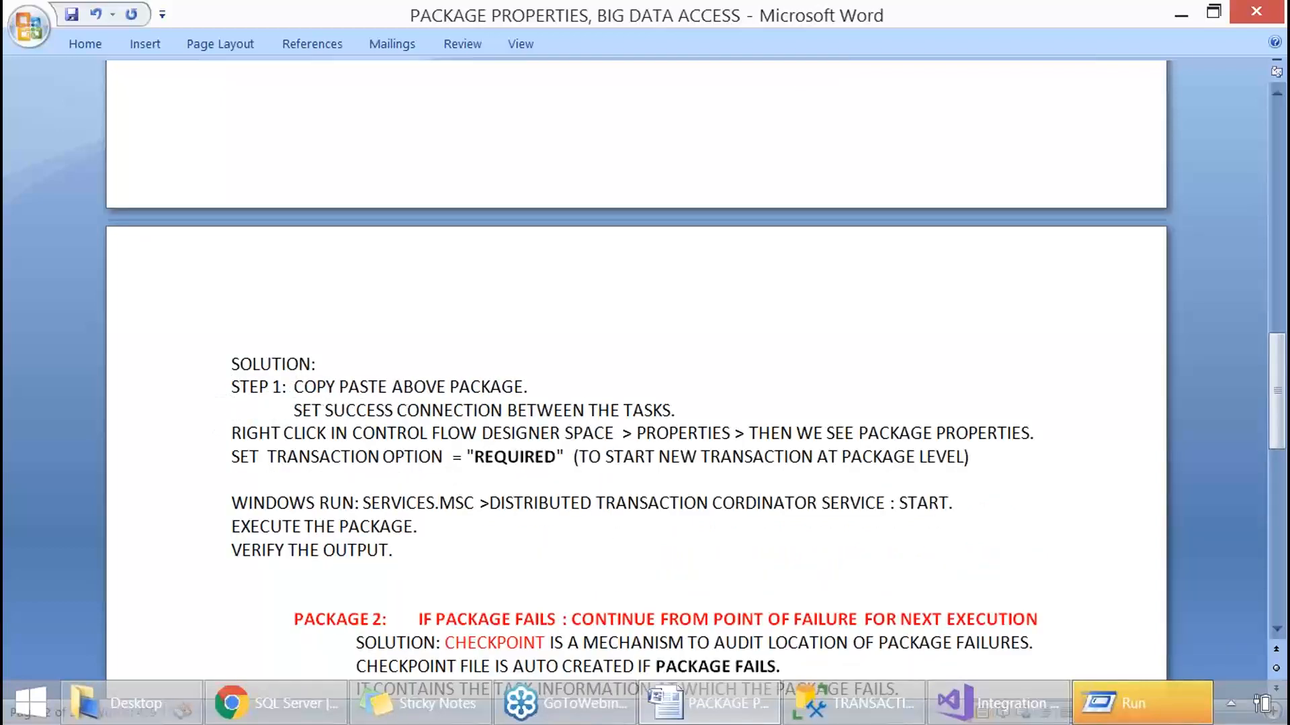
click(234, 433)
key(Tab)
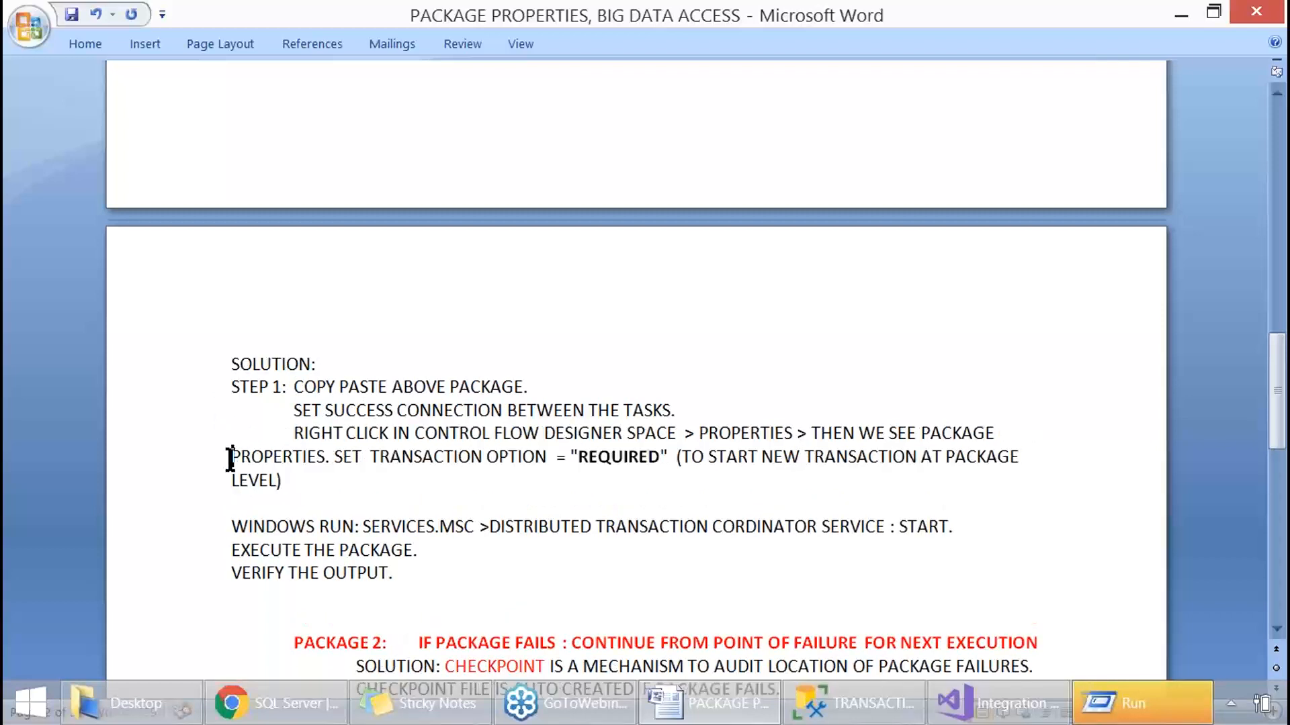
click(230, 456)
key(Tab)
click(226, 481)
key(Tab)
Prefix the WINDOWS RUN line with "STEP 2:", close the blank line above it, and bold DISTRIBUTED TRANSACTION CORDINATOR.
click(276, 505)
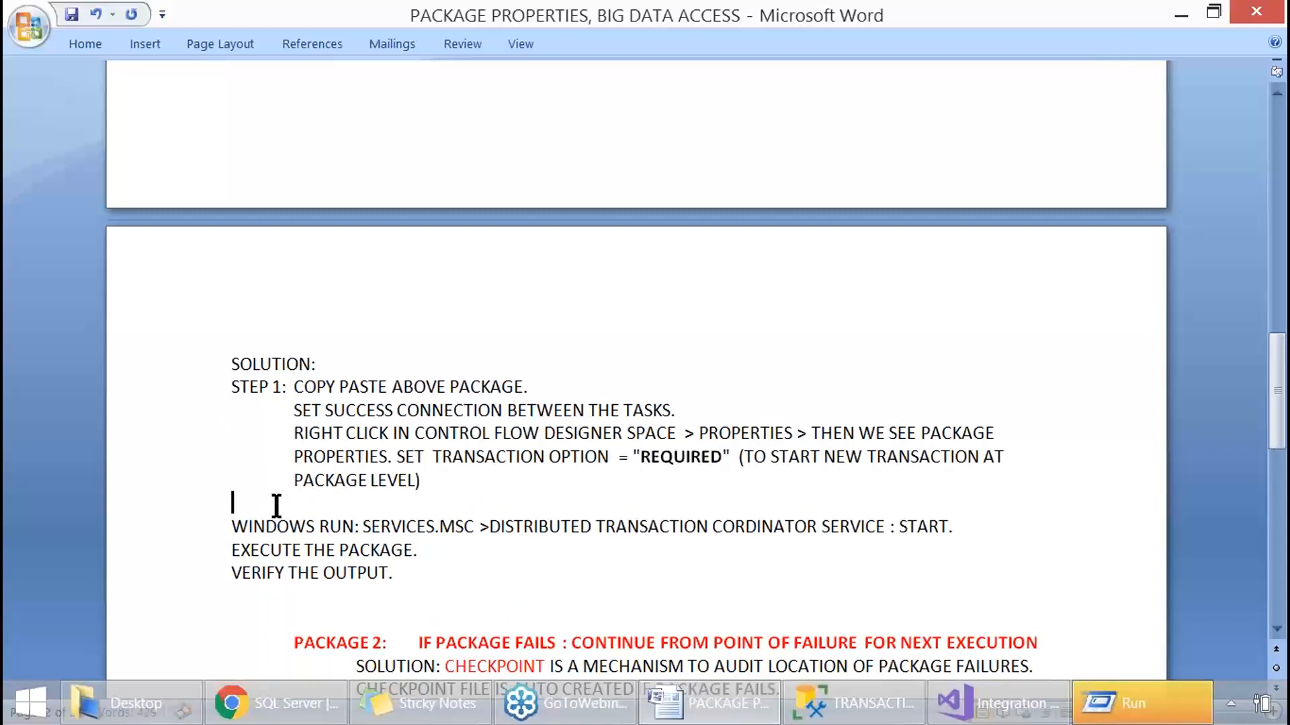
text(STEP 2)
key(Delete)
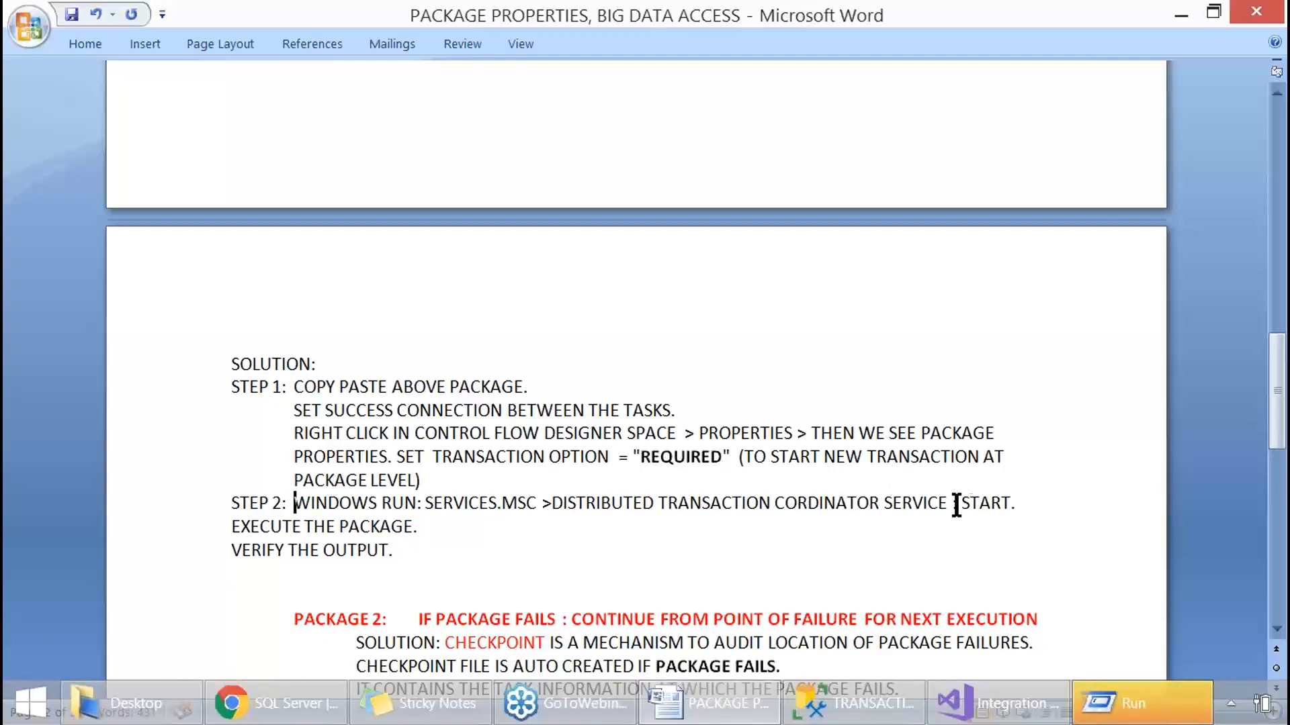
click(551, 504)
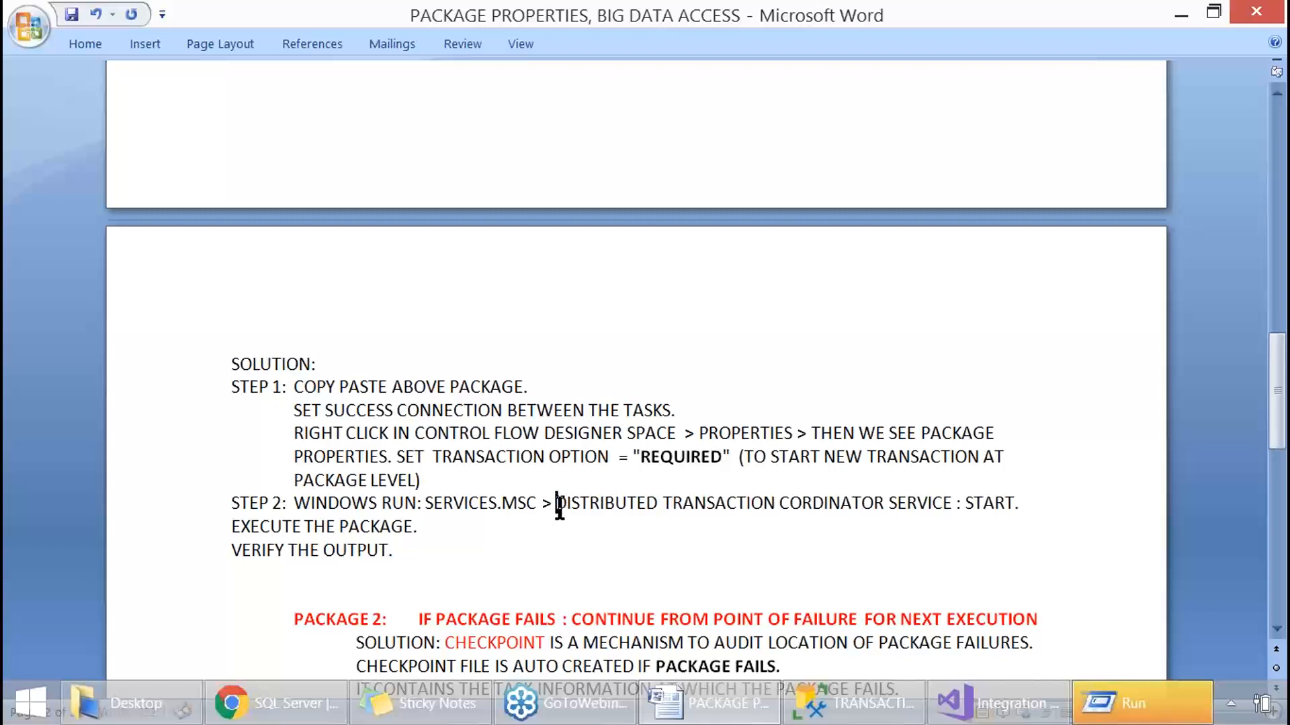
drag(558, 506, 840, 507)
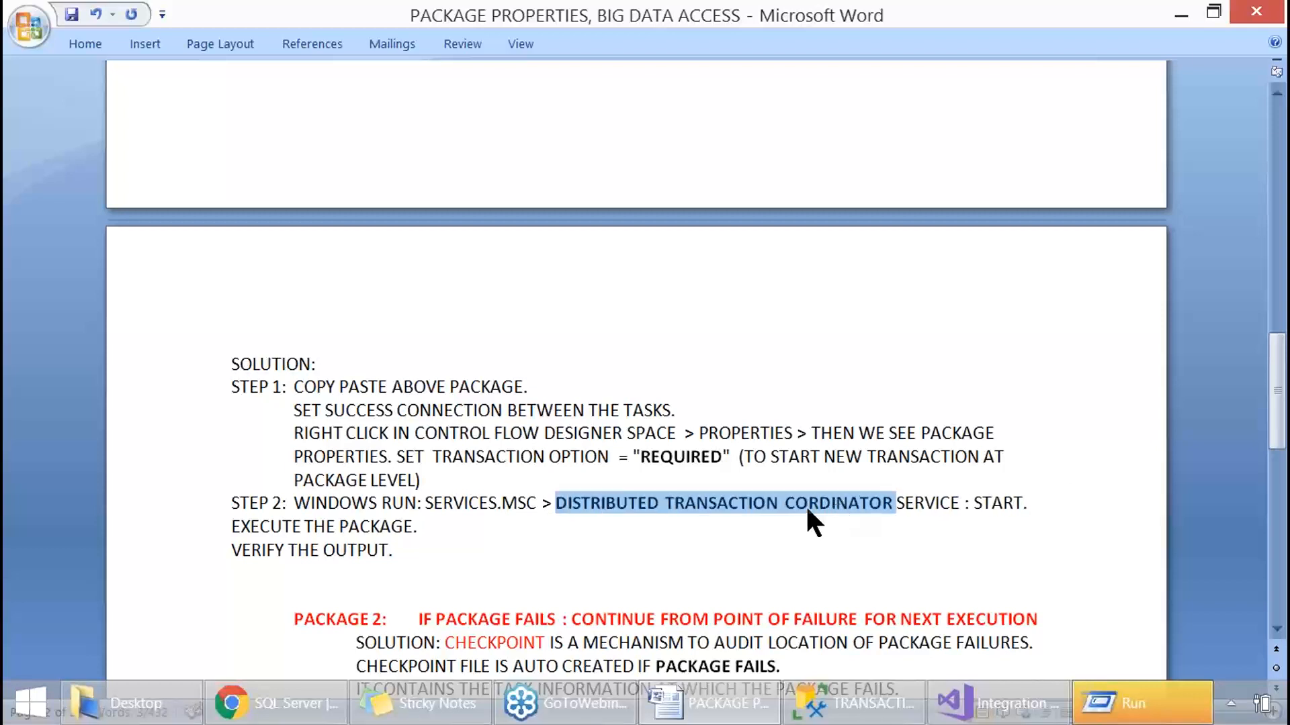
click(232, 526)
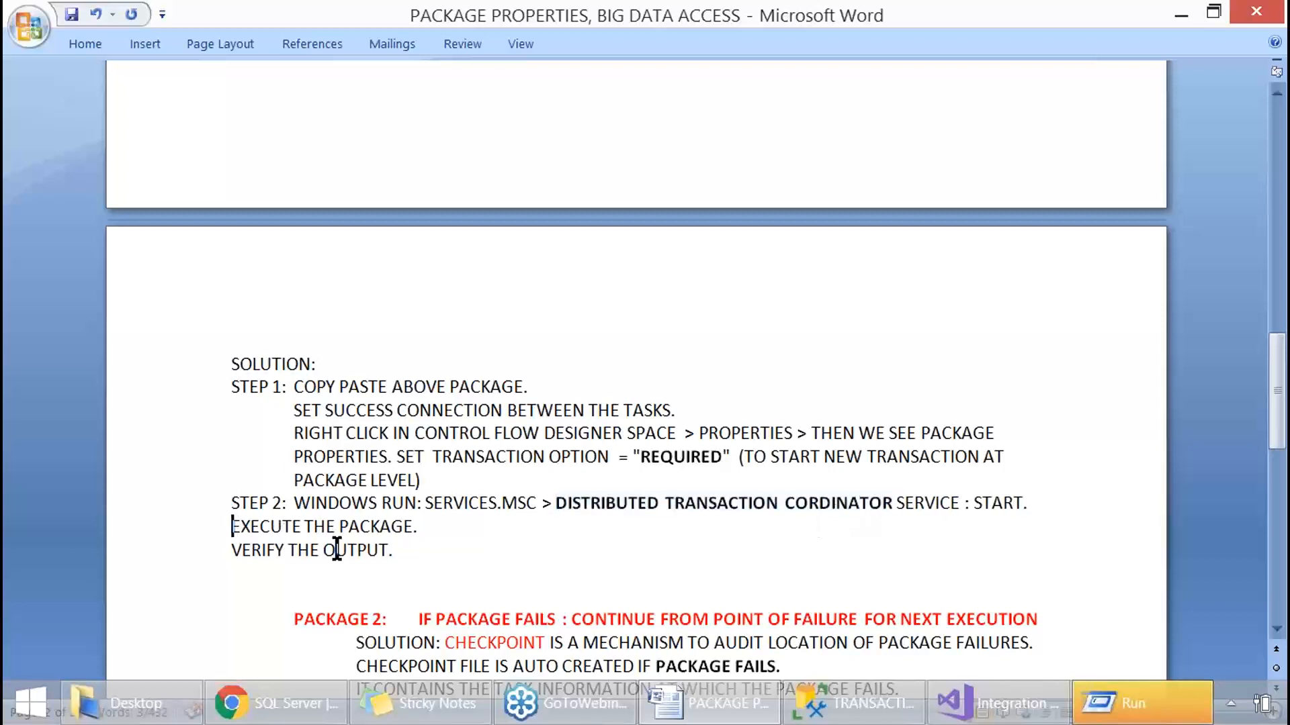
Bold the "STEP 1:" and "STEP 2:" labels and change the first step to "COPY PASTE ABOVE PACKAGE1.".
drag(287, 388, 231, 388)
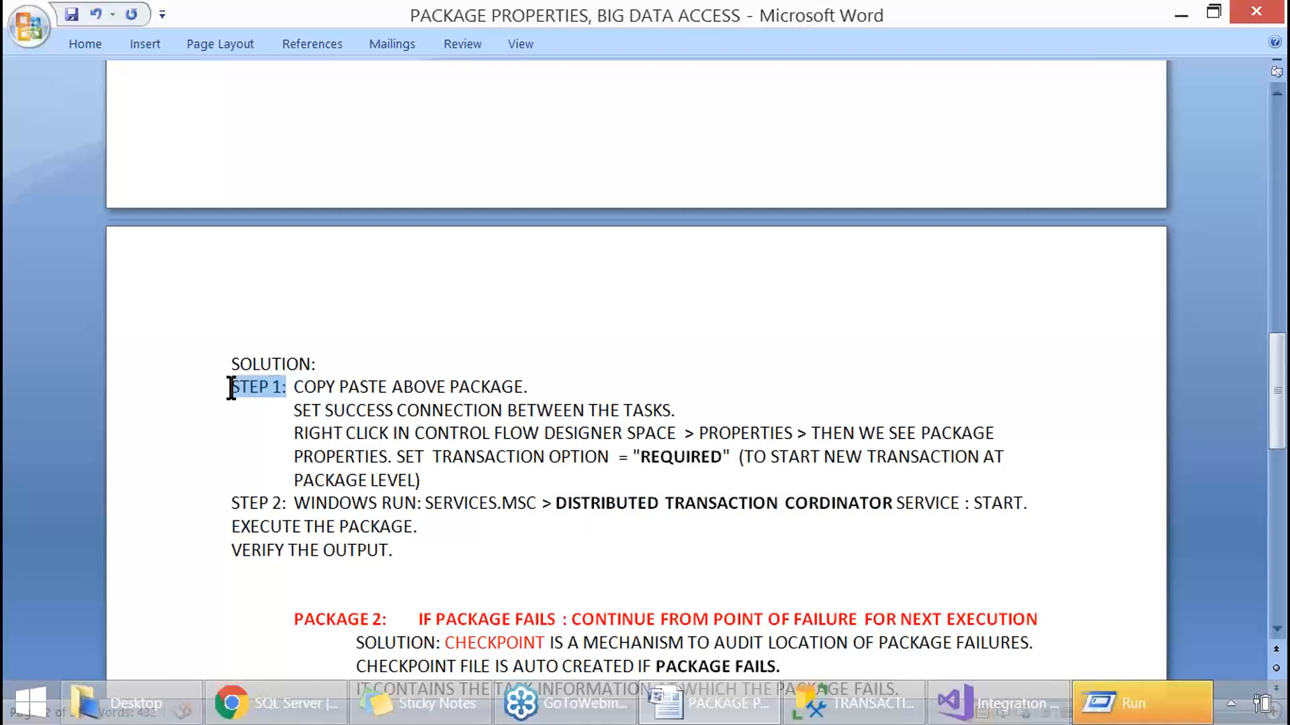
key(ctrl+b)
drag(231, 506, 296, 512)
key(ctrl+b)
click(412, 549)
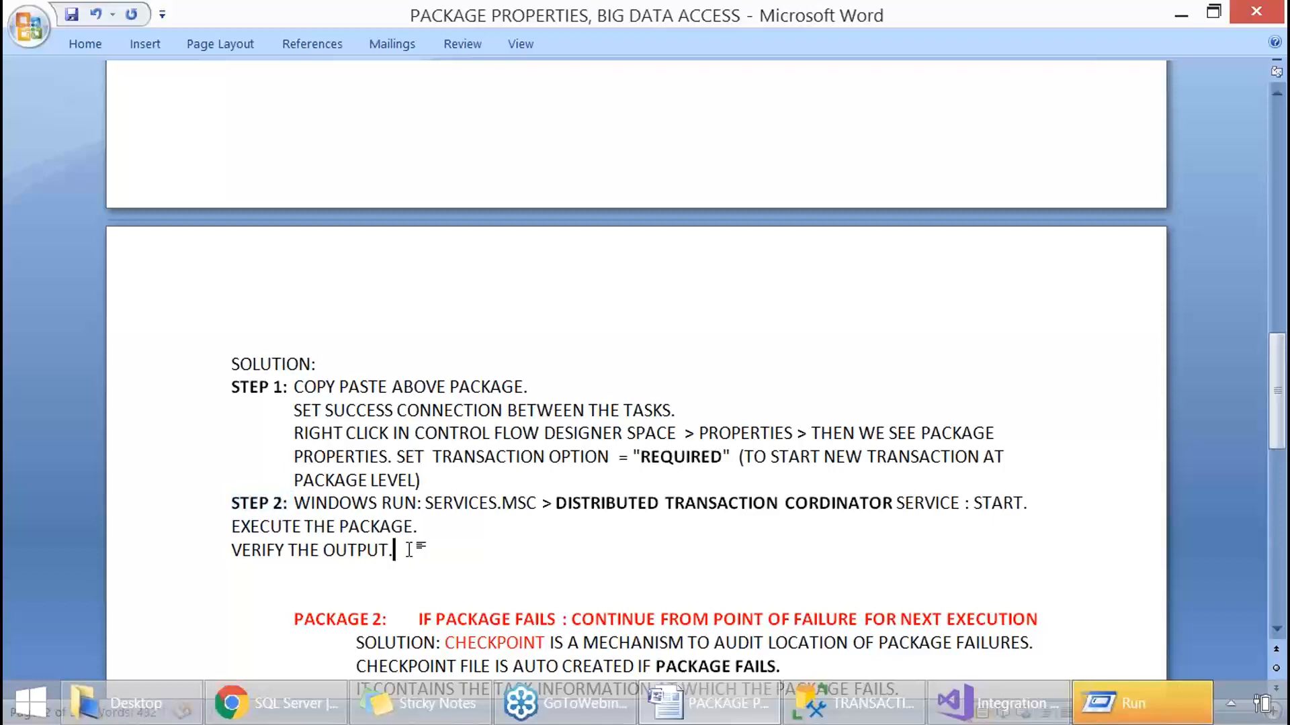
scroll(431, 510, down, 1)
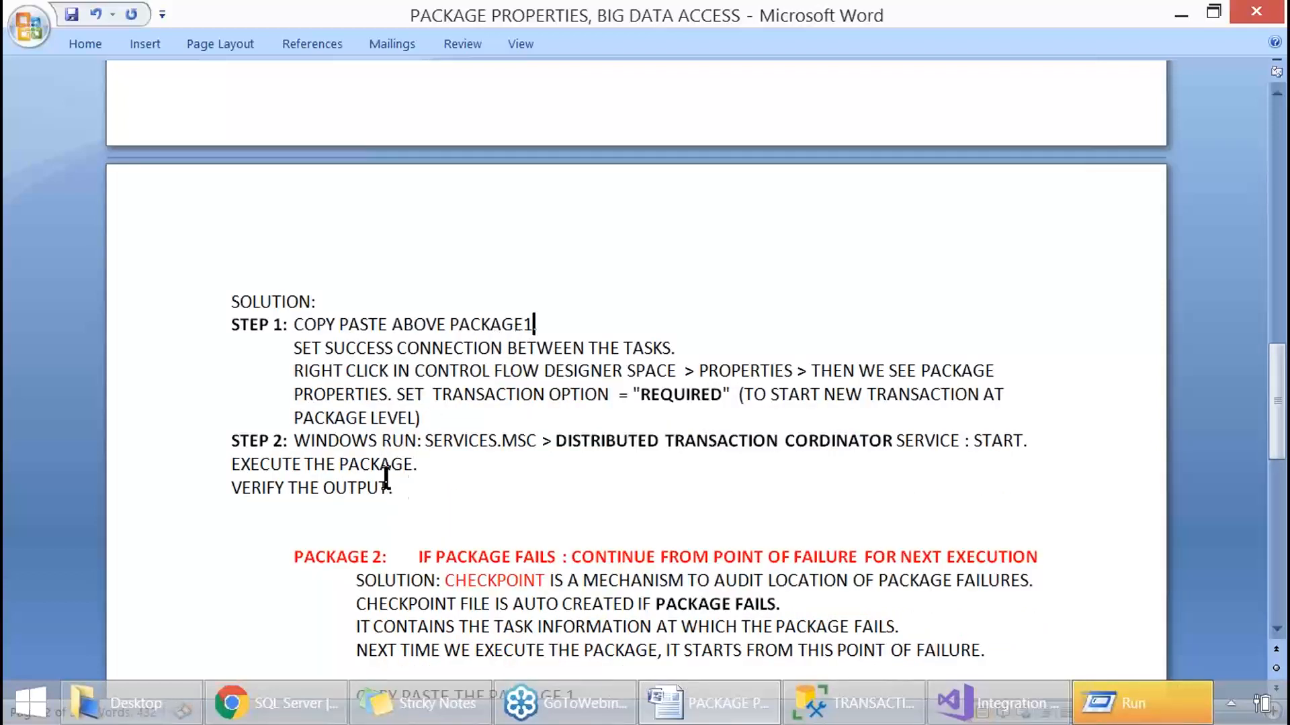
drag(443, 489, 209, 330)
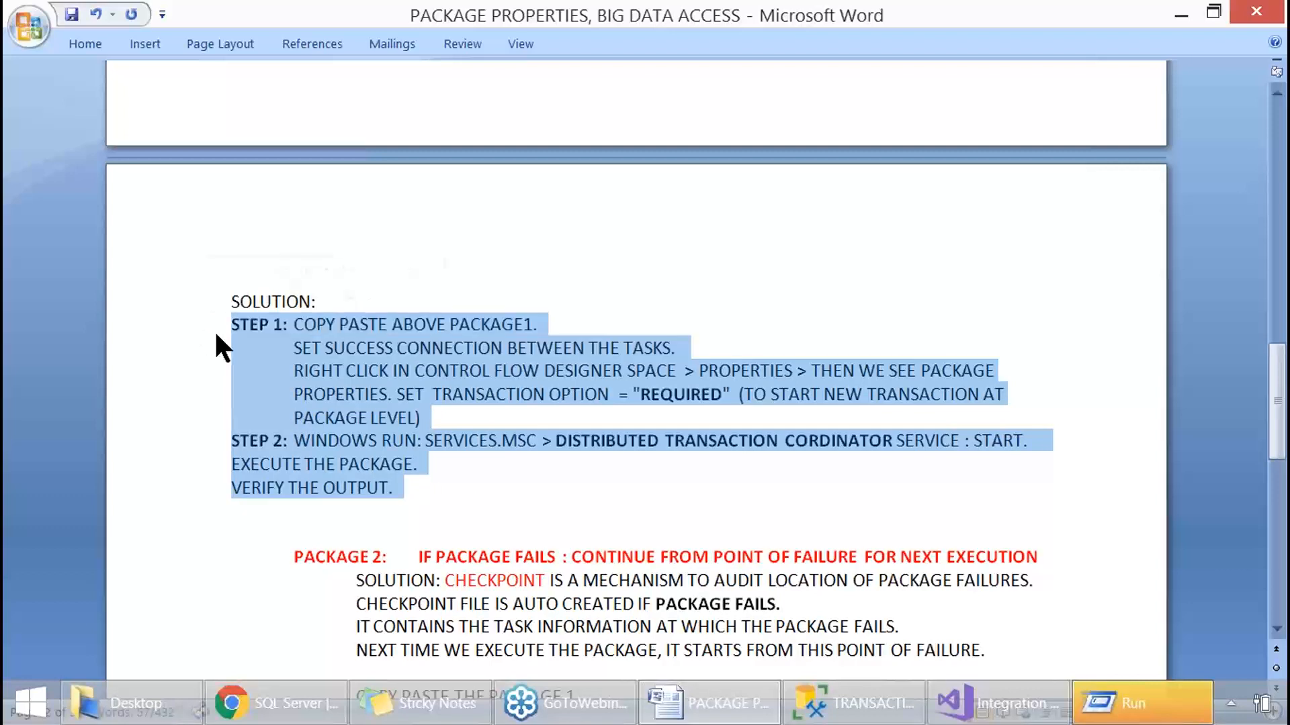
Delete the "PACKAGE 2" label from the checkpoint heading and start the heading at the margin with one blank line above it.
click(250, 553)
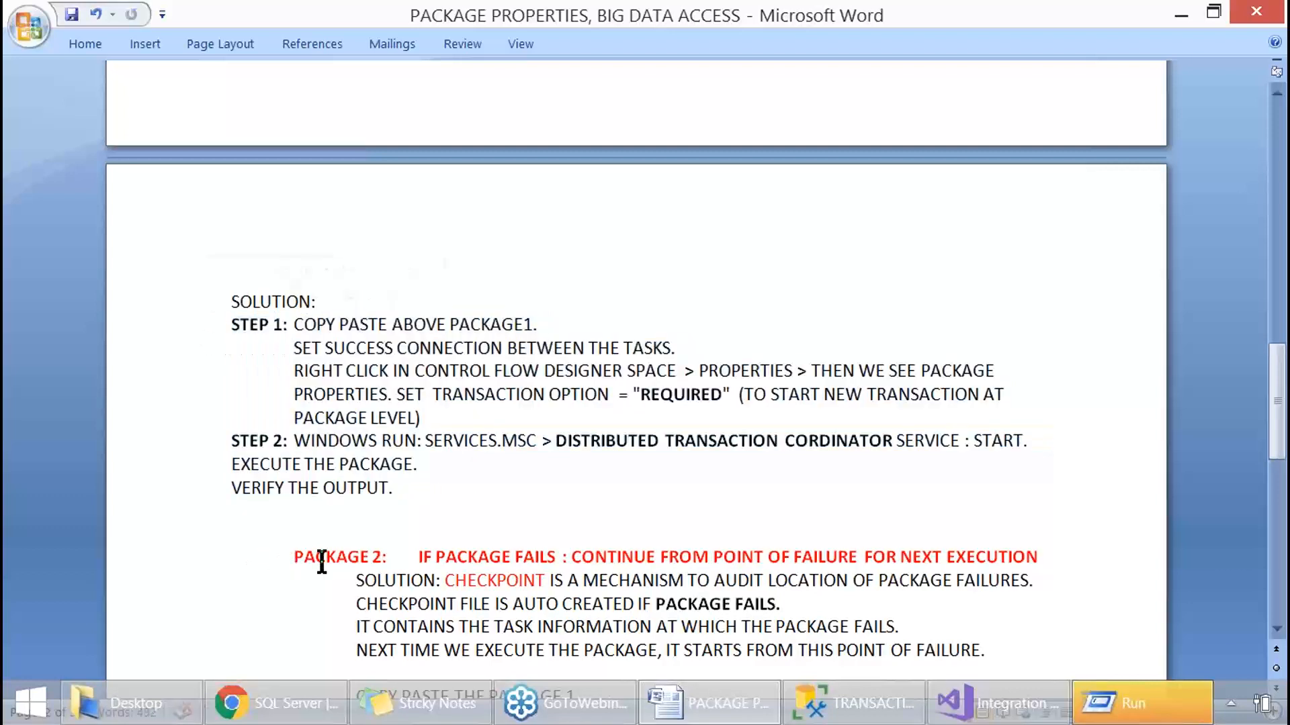
shift+click(383, 557)
key(BackSpace)
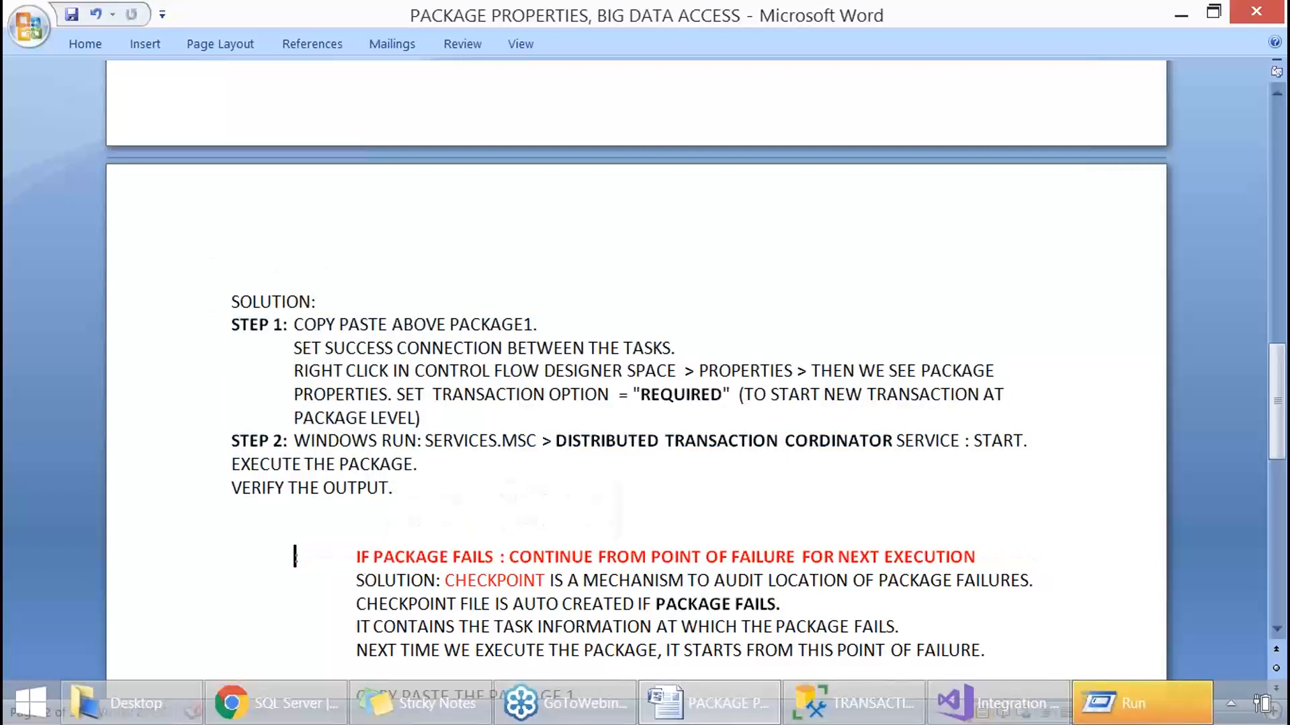
key(BackSpace)
key(BackSpace)
key(BackSpace)
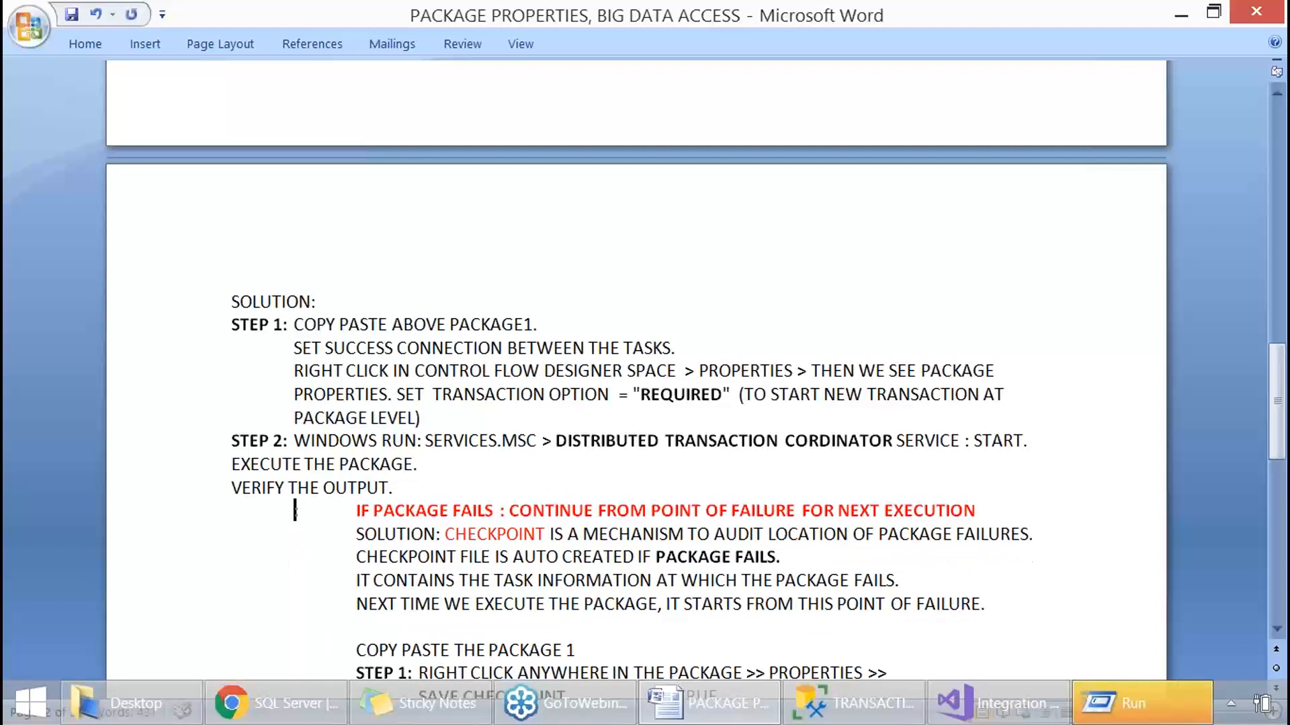
key(Return)
key(Return)
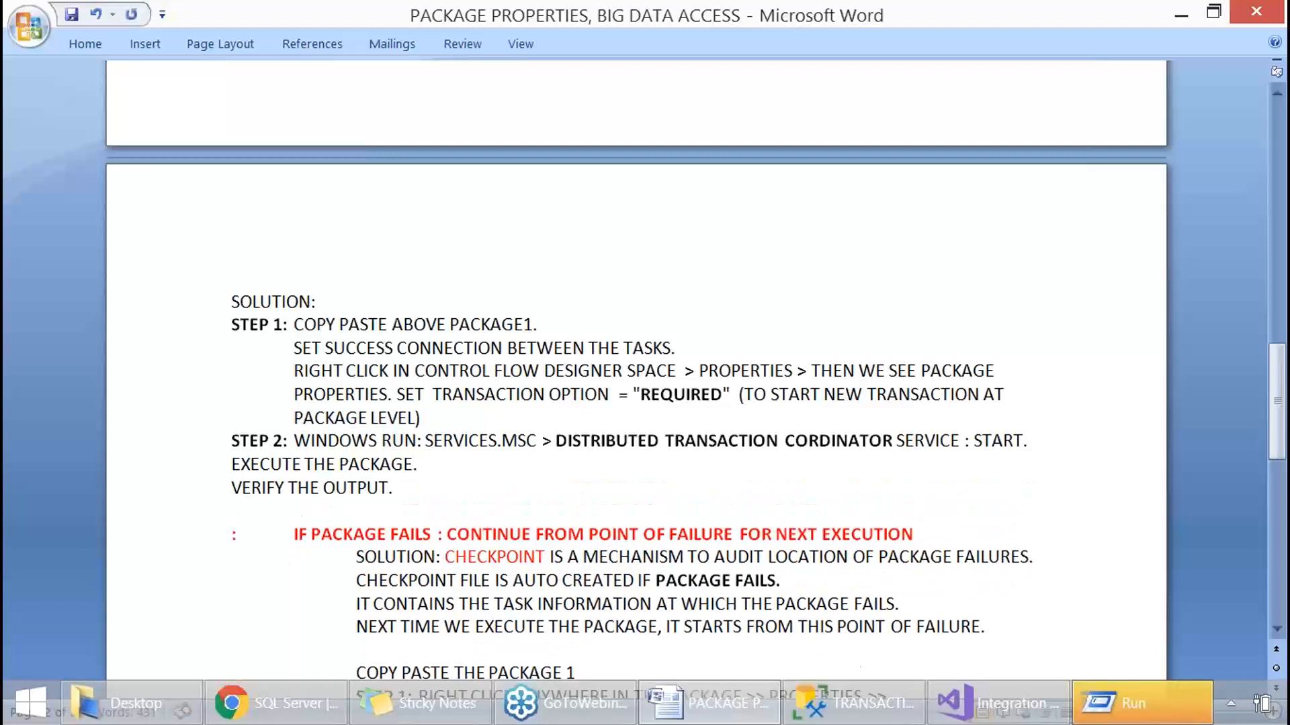
Label the checkpoint heading "REQUIREMENT 3:" and close the gap before IF PACKAGE FAILS.
text(REQUIREMENT:)
key(Tab)
key(Tab)
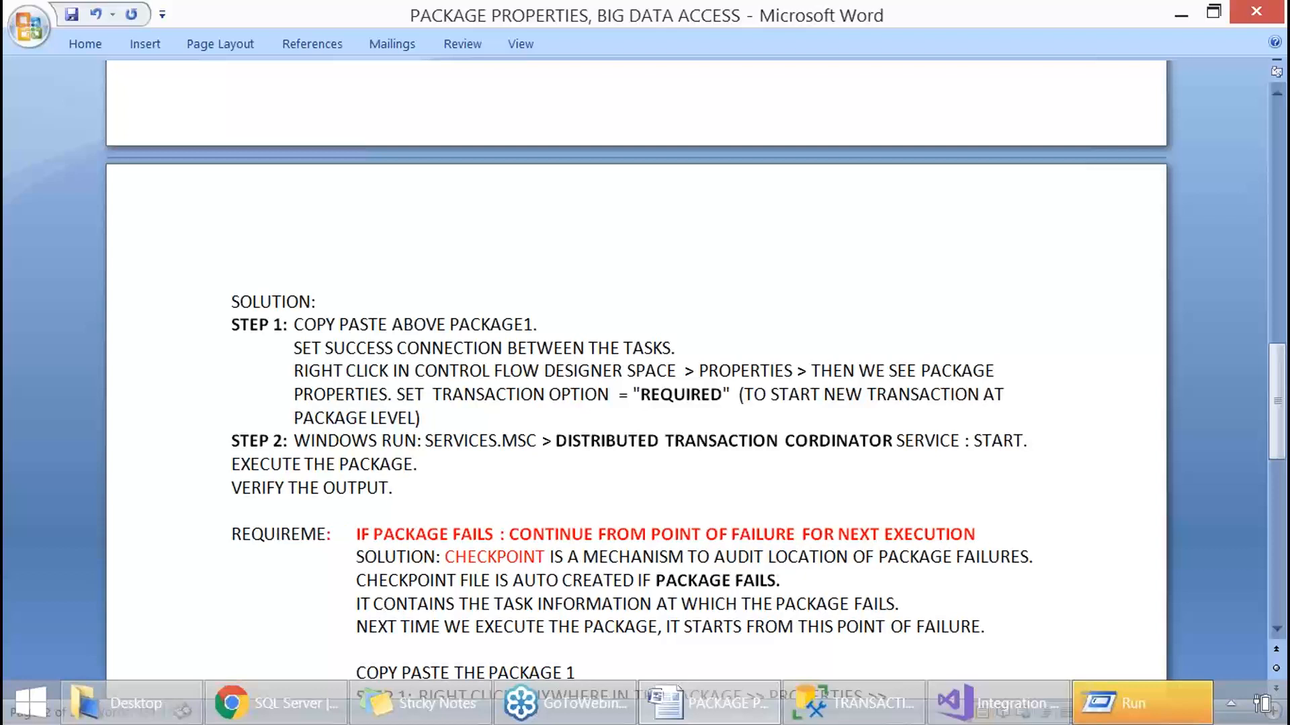
scroll(411, 472, up, 5)
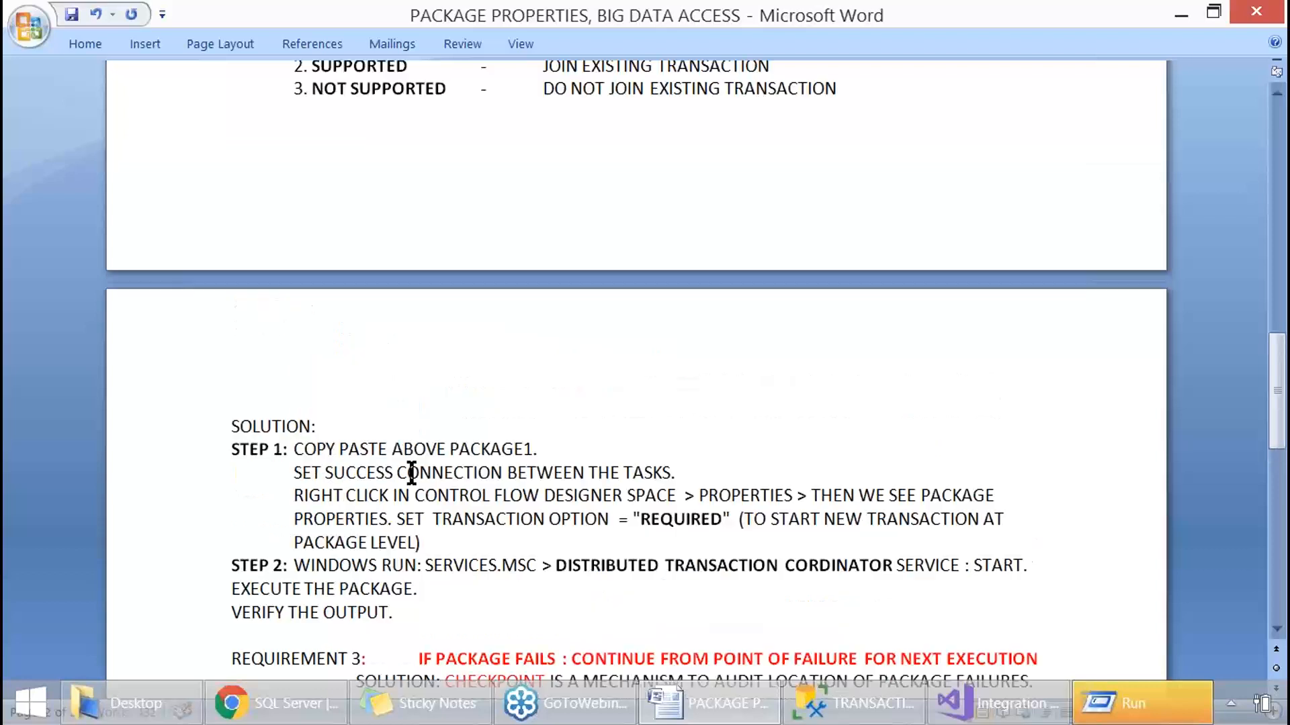
scroll(374, 403, down, 6)
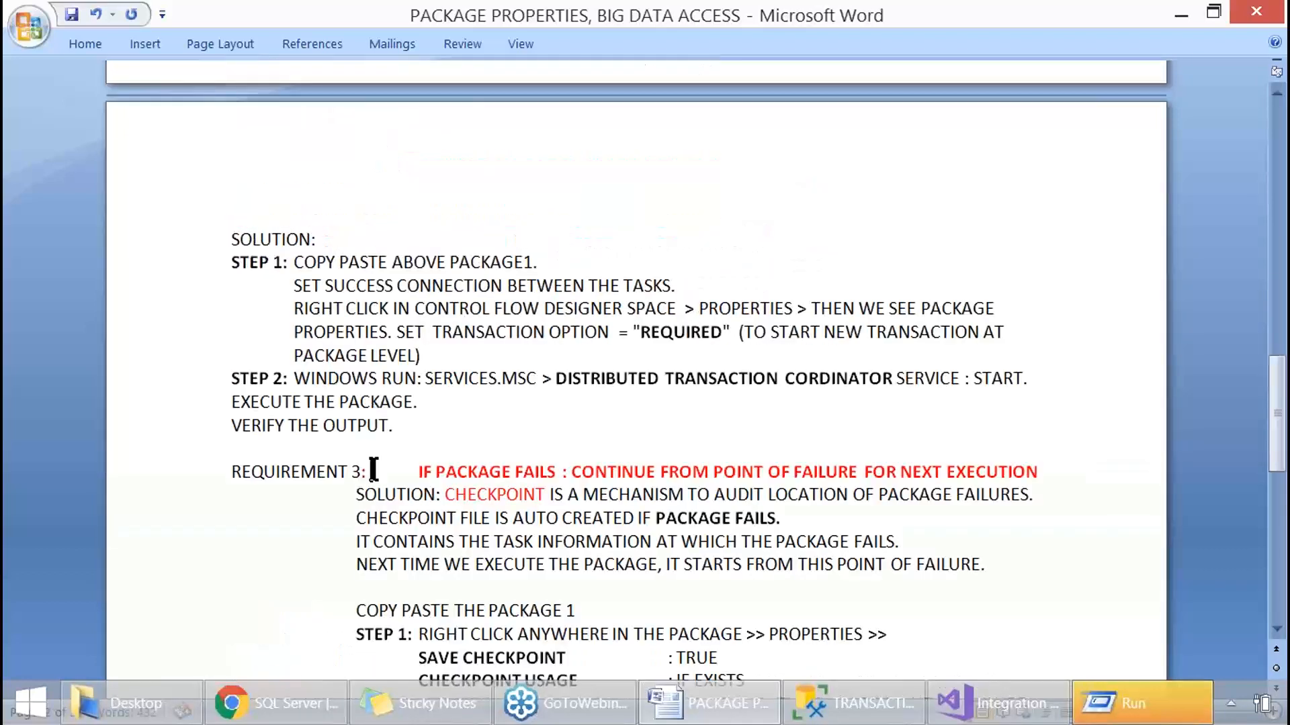
key(BackSpace)
key(BackSpace)
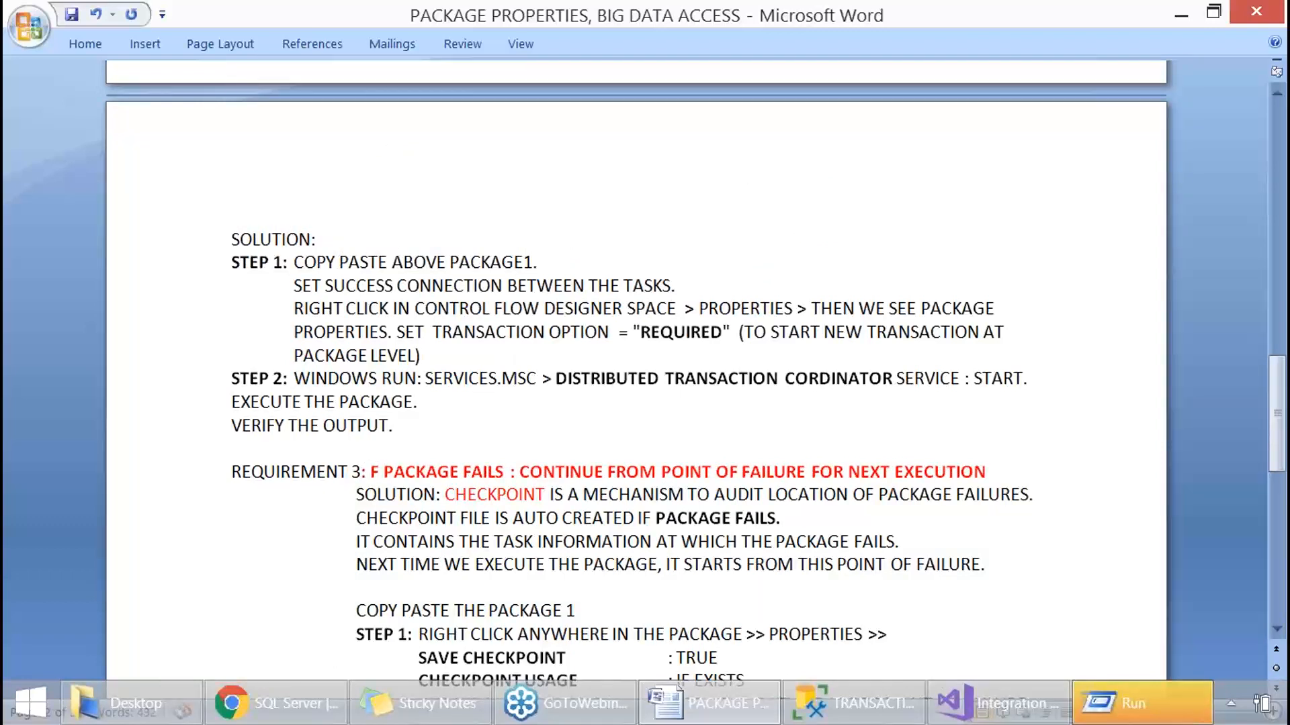
text(I)
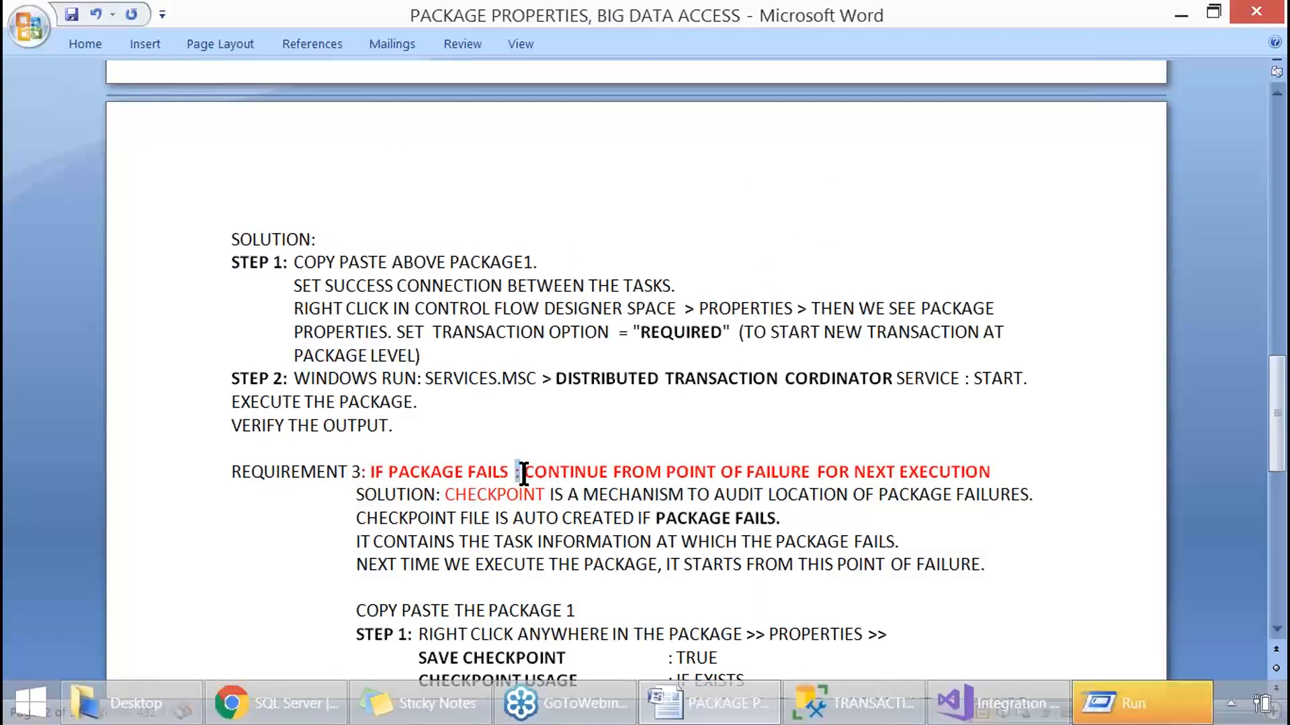
Replace the colon after FAILS with THEN in the requirement 3 heading and apply its bold red formatting to "REQUIREMENT 3:".
double_click(518, 472)
text(THEN)
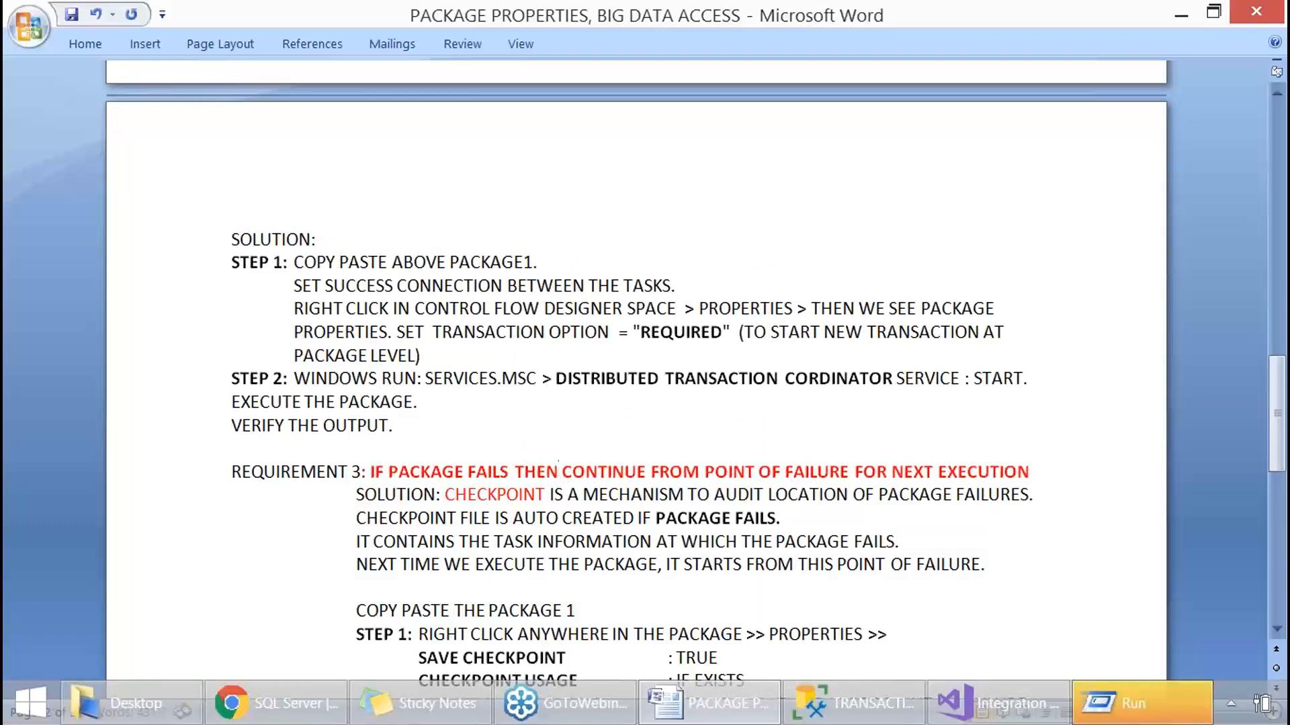
double_click(488, 472)
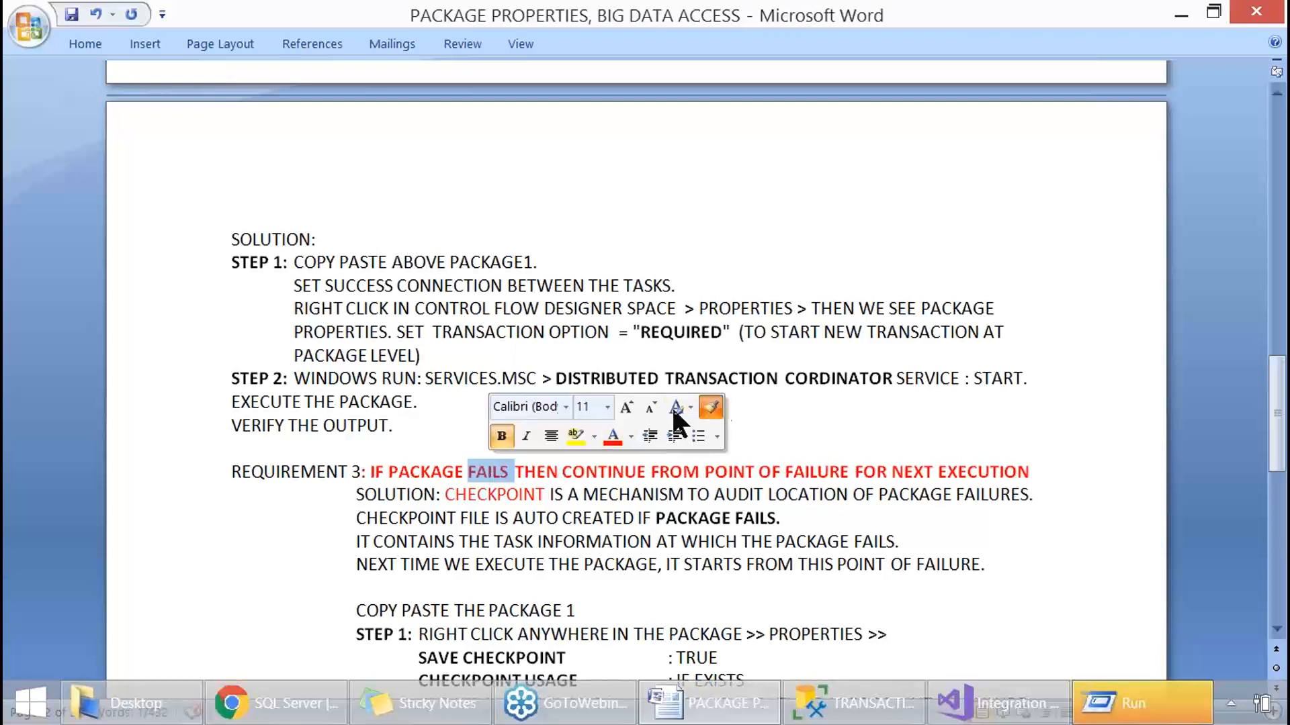
click(710, 407)
click(190, 487)
Delete the "SOLUTION:" label below the requirement 3 heading and start the CHECKPOINT definition at the margin.
click(288, 495)
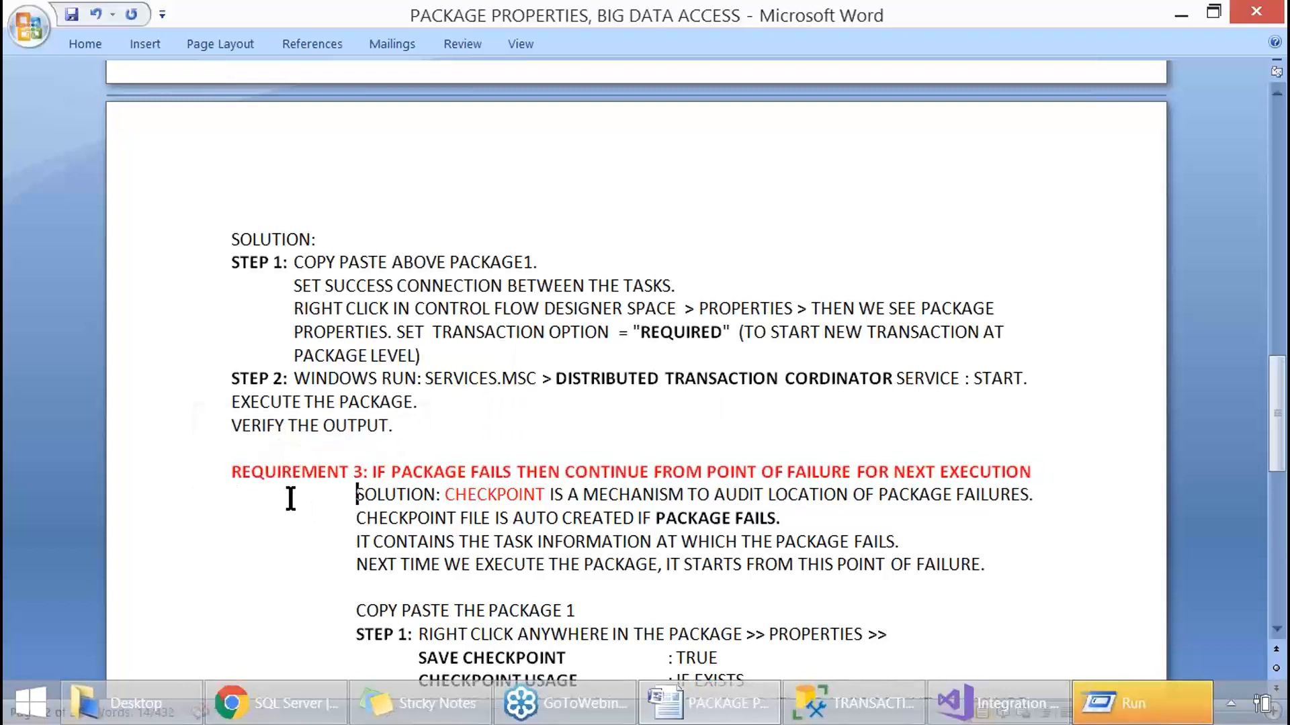
drag(443, 495, 306, 495)
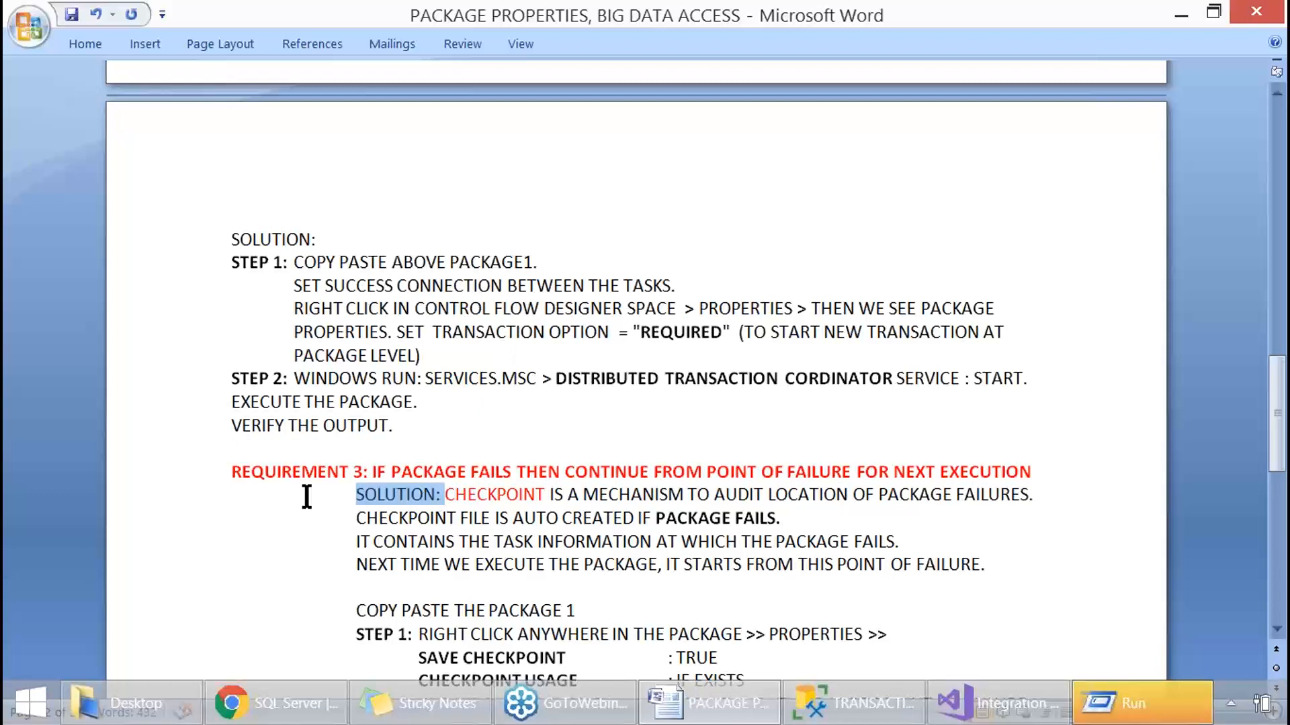
key(BackSpace)
key(BackSpace)
key(BackSpace)
key(BackSpace)
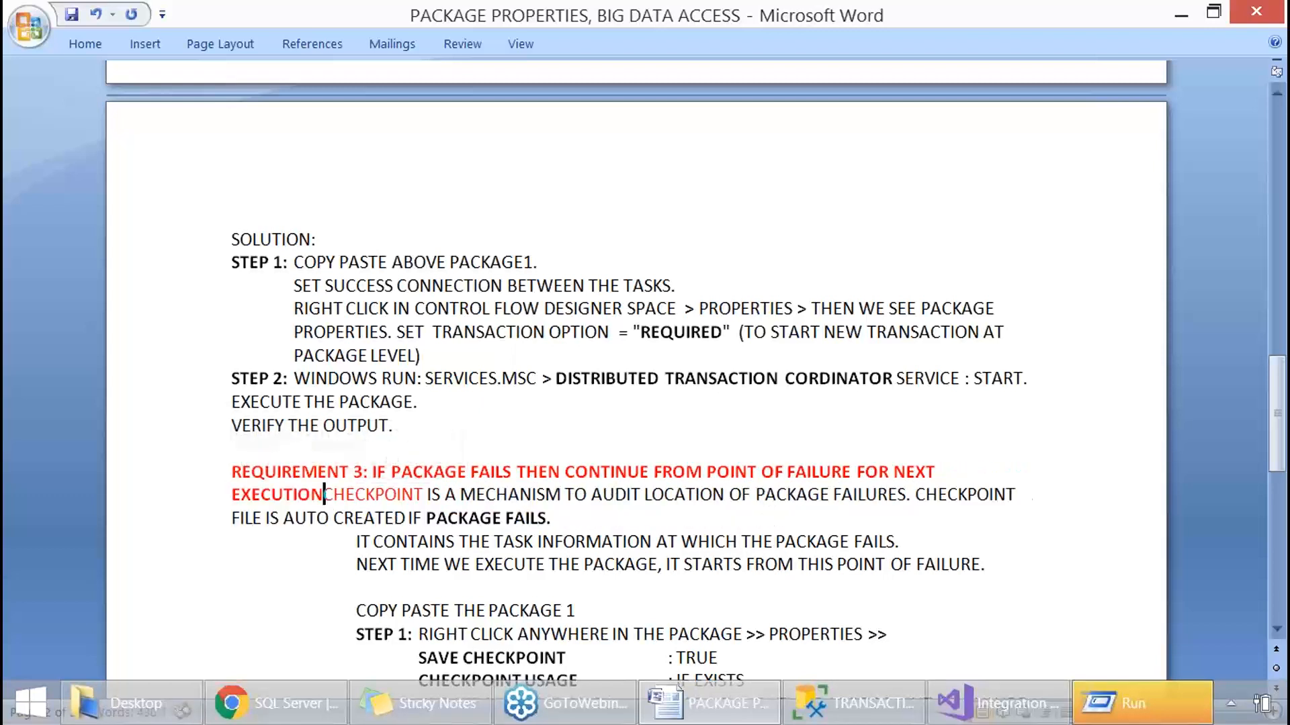
Copy the plain black formatting of MECHANISM onto the red word CHECKPOINT at the start of the definition.
double_click(440, 497)
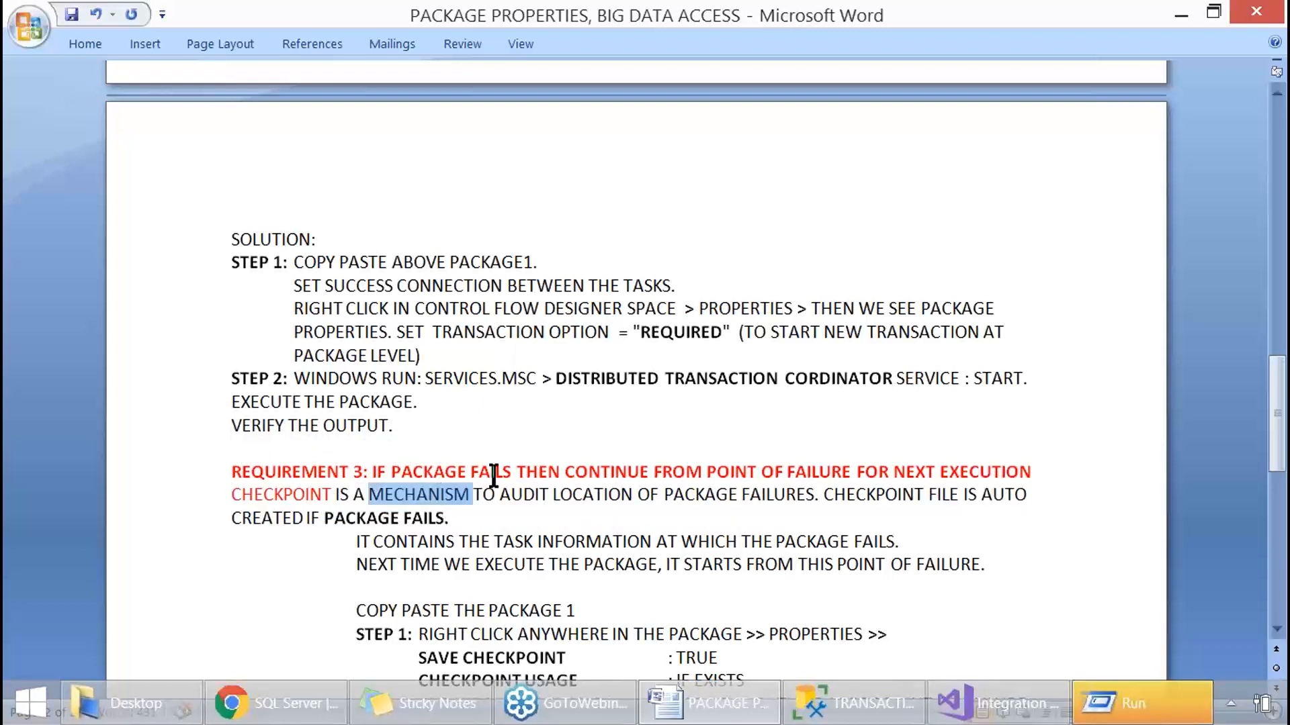
double_click(283, 497)
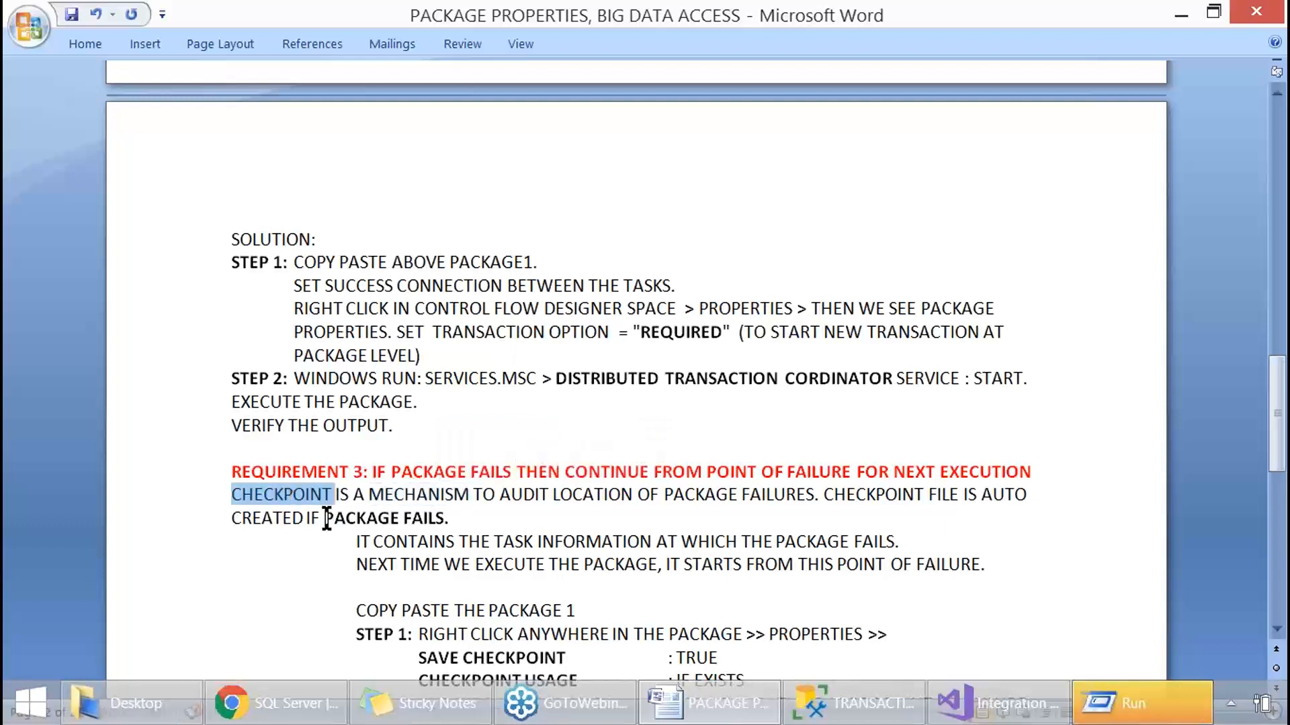
click(497, 526)
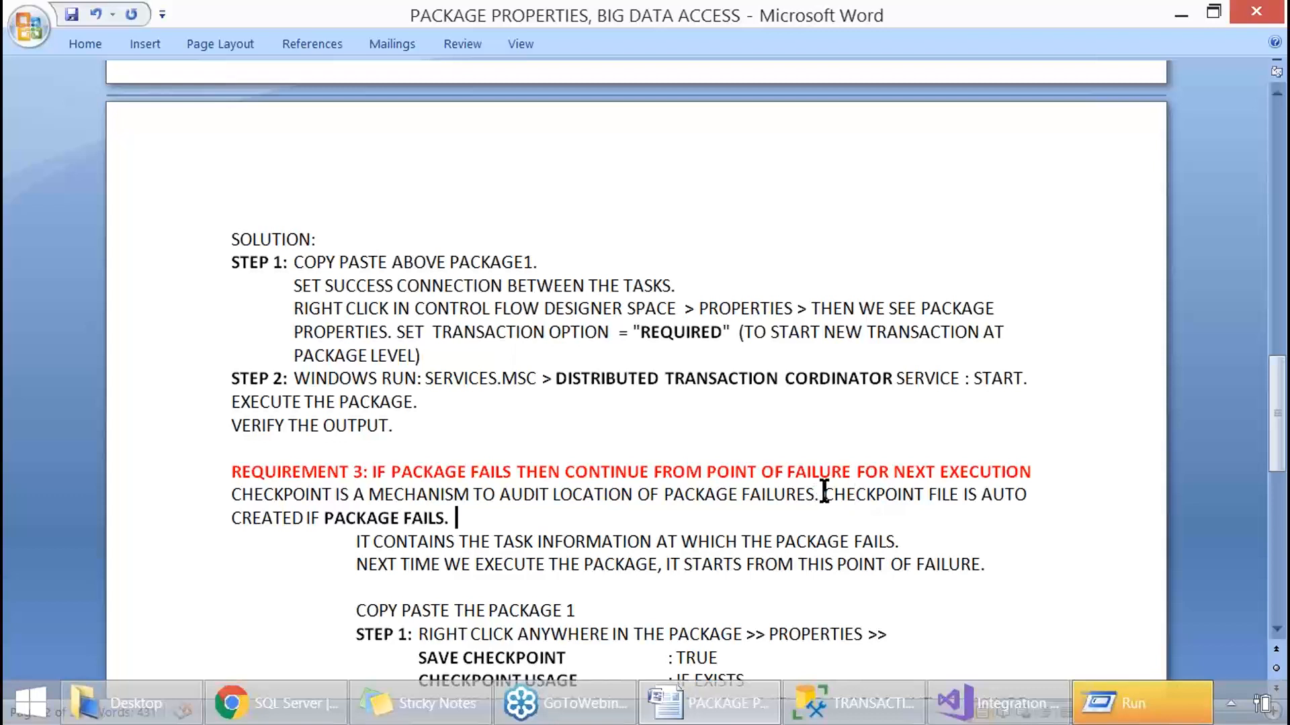
Join the IT CONTAINS sentence to the PACKAGE FAILS sentence and start CHECKPOINT FILE IS AUTO CREATED on its own line.
drag(823, 494, 914, 484)
click(459, 518)
click(347, 540)
key(BackSpace)
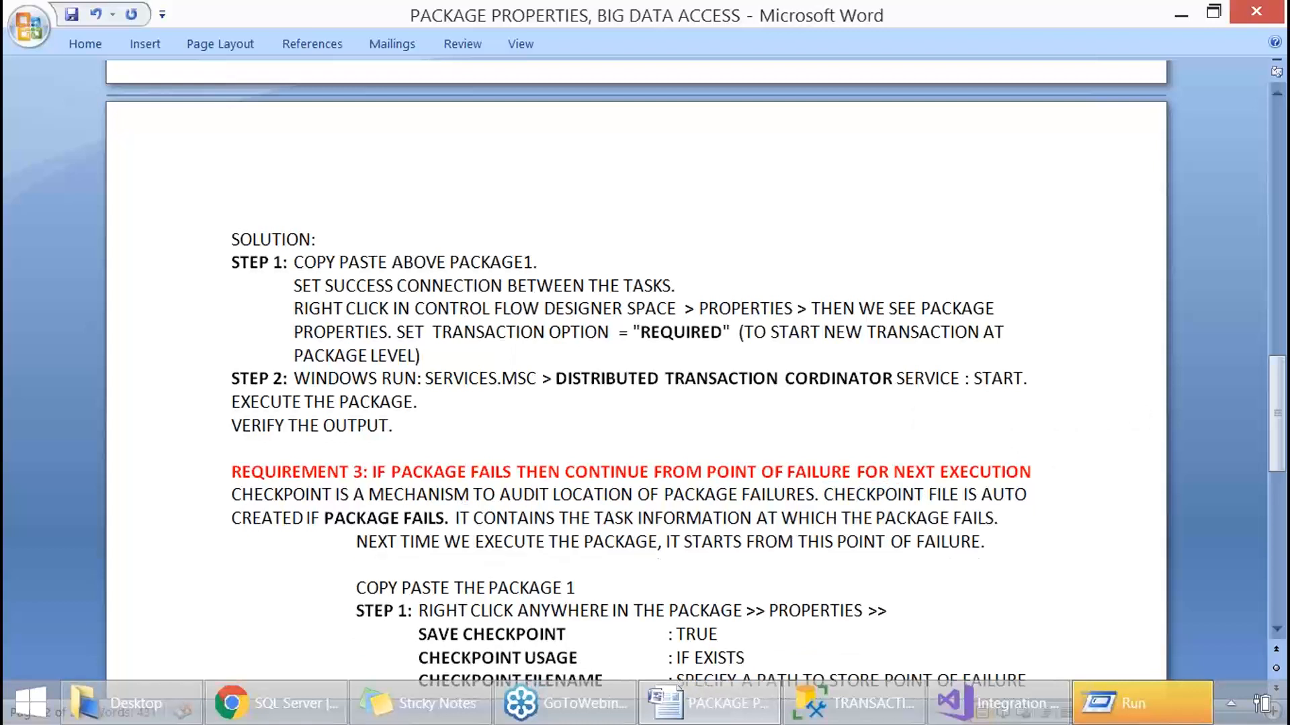
click(824, 495)
key(Return)
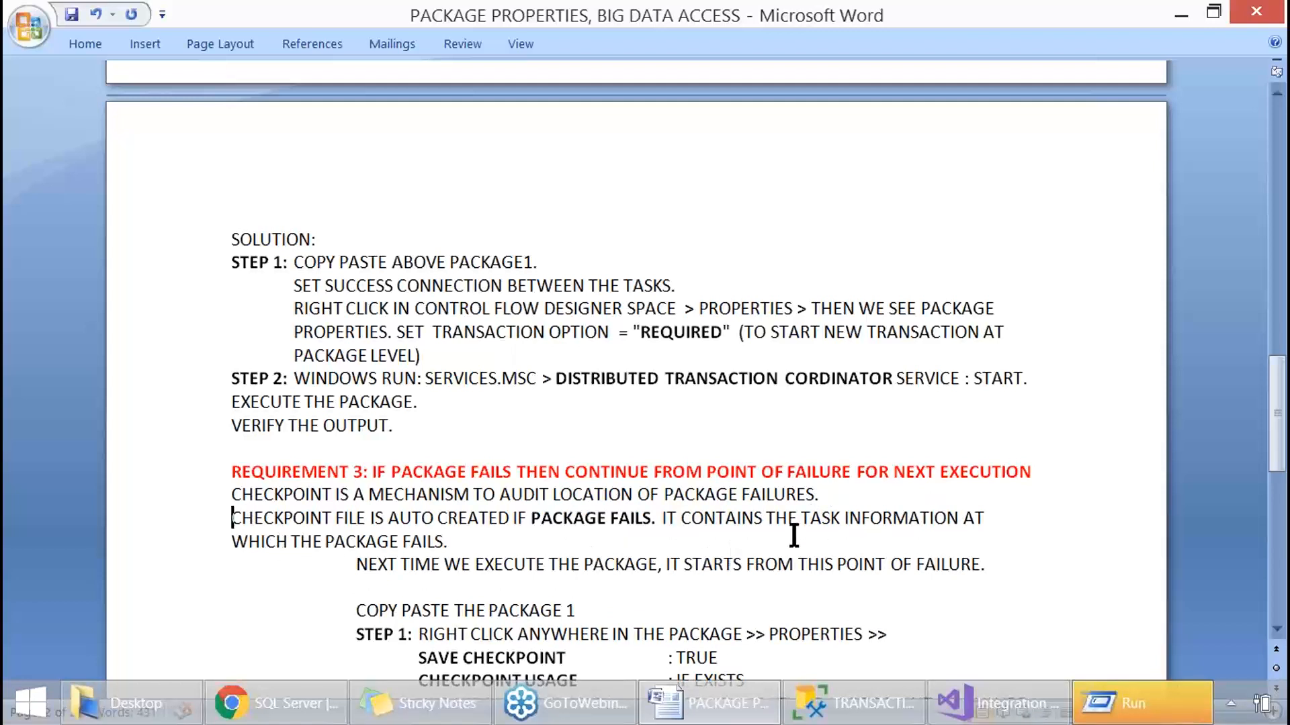
Reword the sentence to "IT CONTAINS THE INFORMATION OF THE TASK BEACAUSE OF WHICH THE PACKAGE FAILED.".
double_click(810, 521)
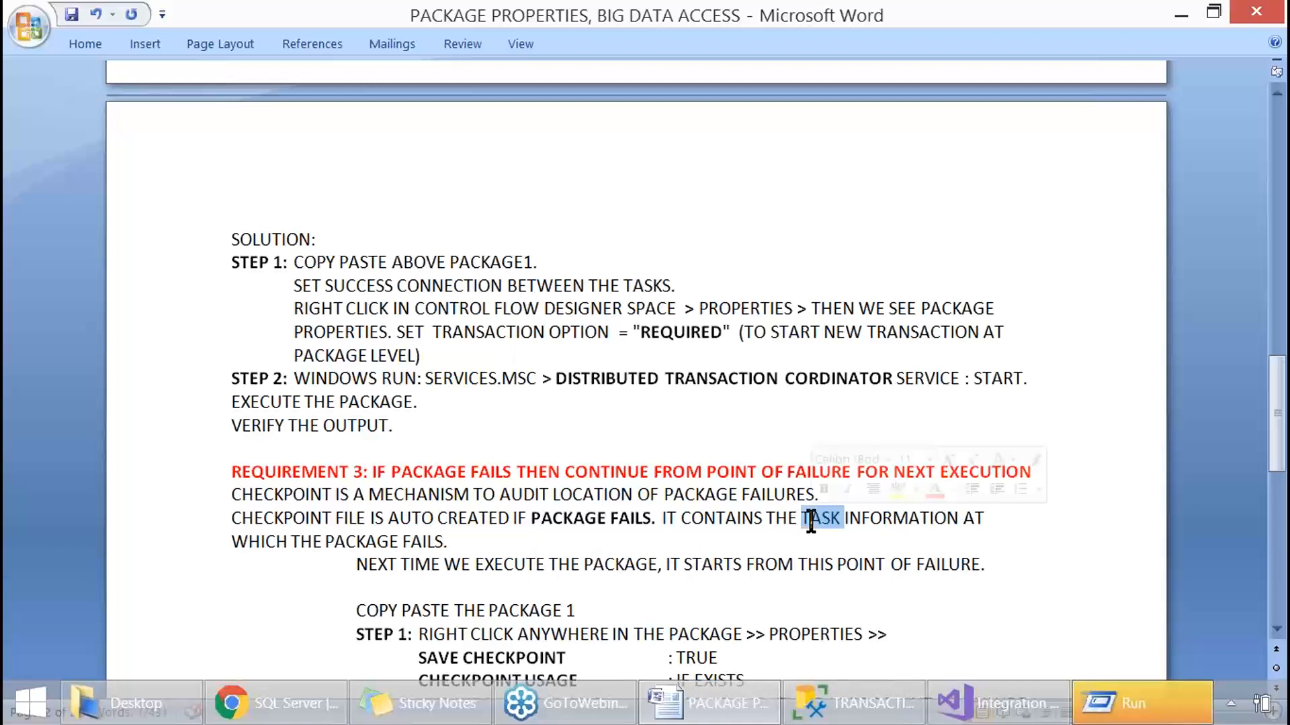
key(Delete)
double_click(932, 518)
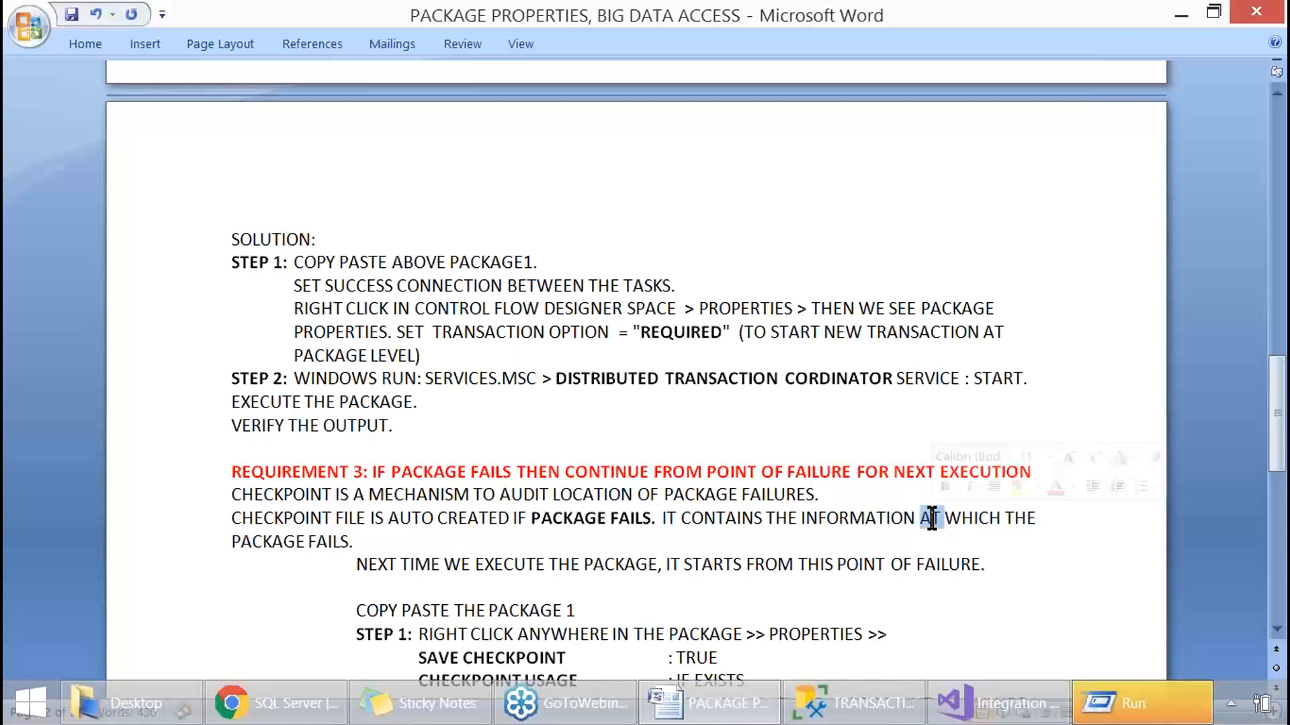
text(OF THE TAS)
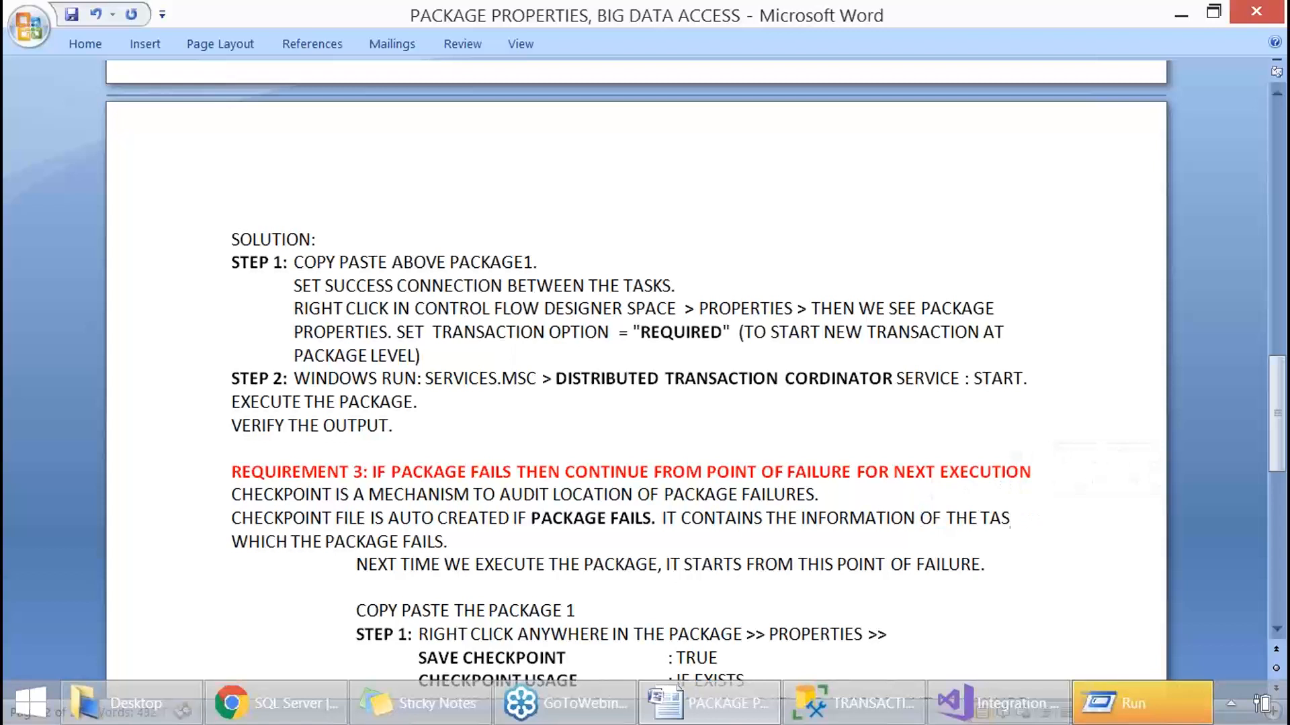
text(K BEACAUSE OF)
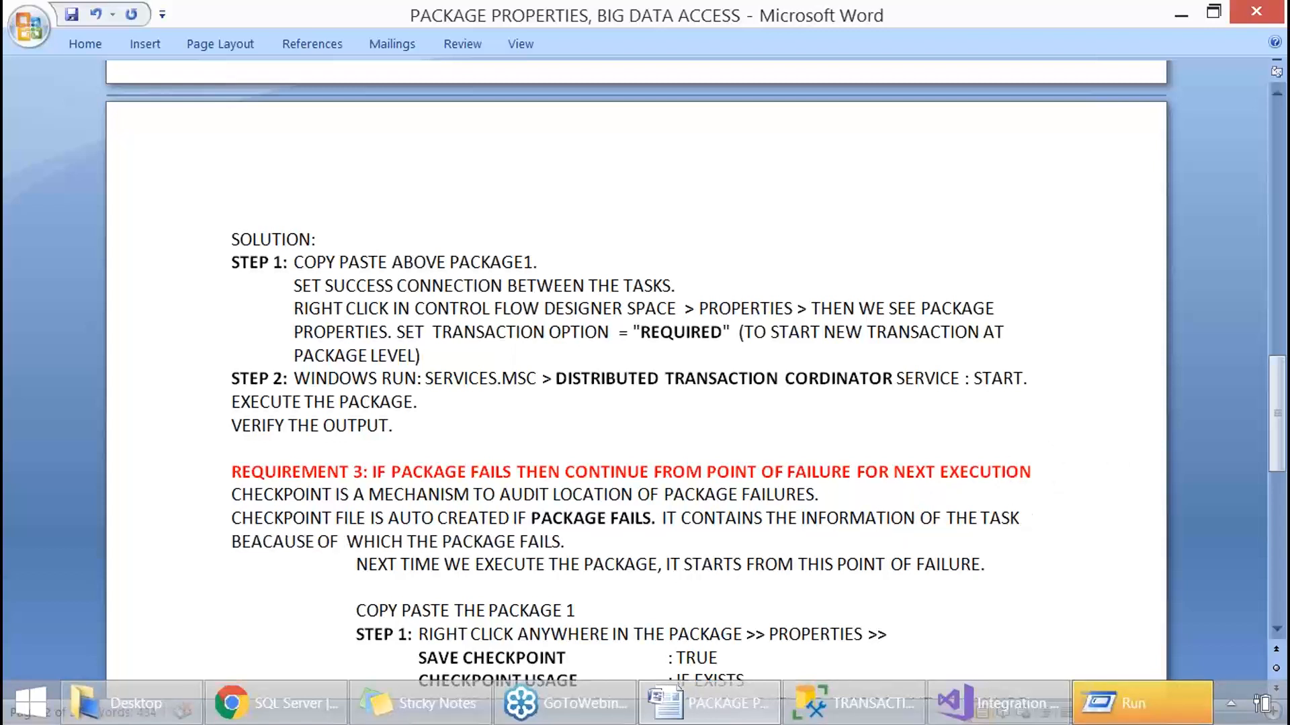
key(BackSpace)
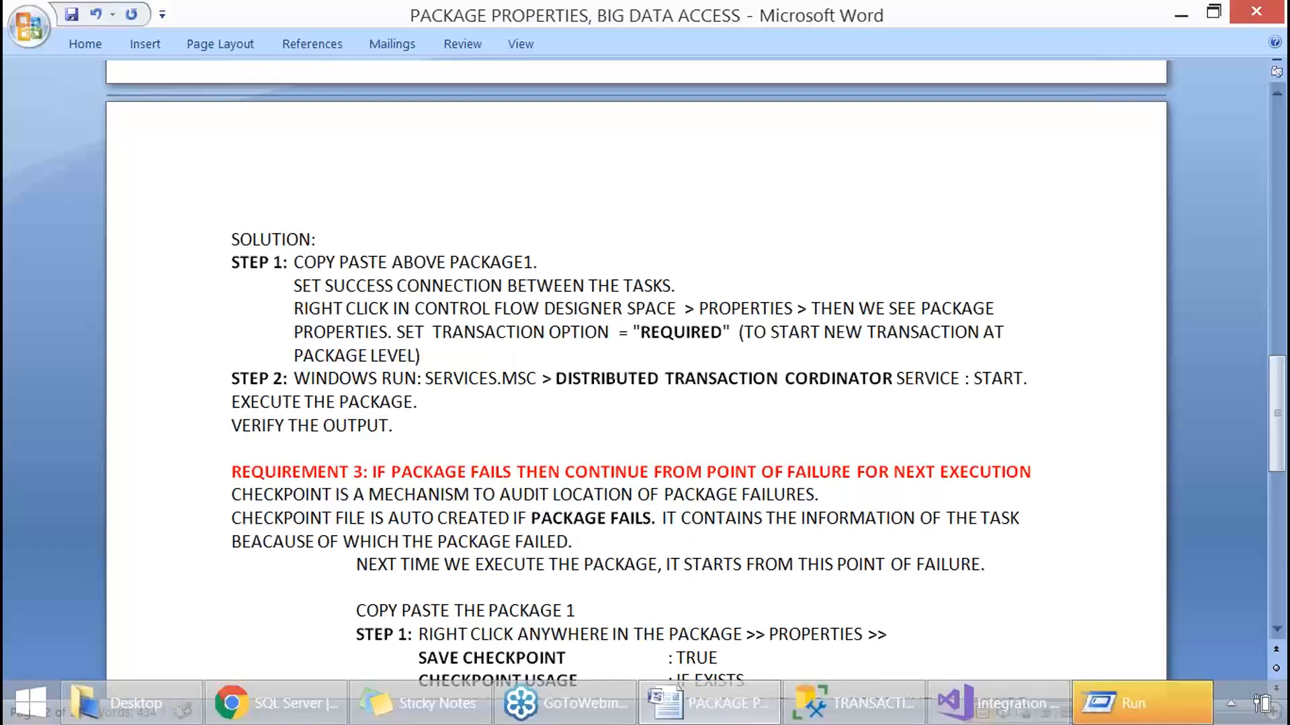
Join the NEXT TIME sentence to the checkpoint paragraph with "SO" in front, and add a blank line above the REQUIREMENT 3 heading.
key(BackSpace)
key(BackSpace)
key(BackSpace)
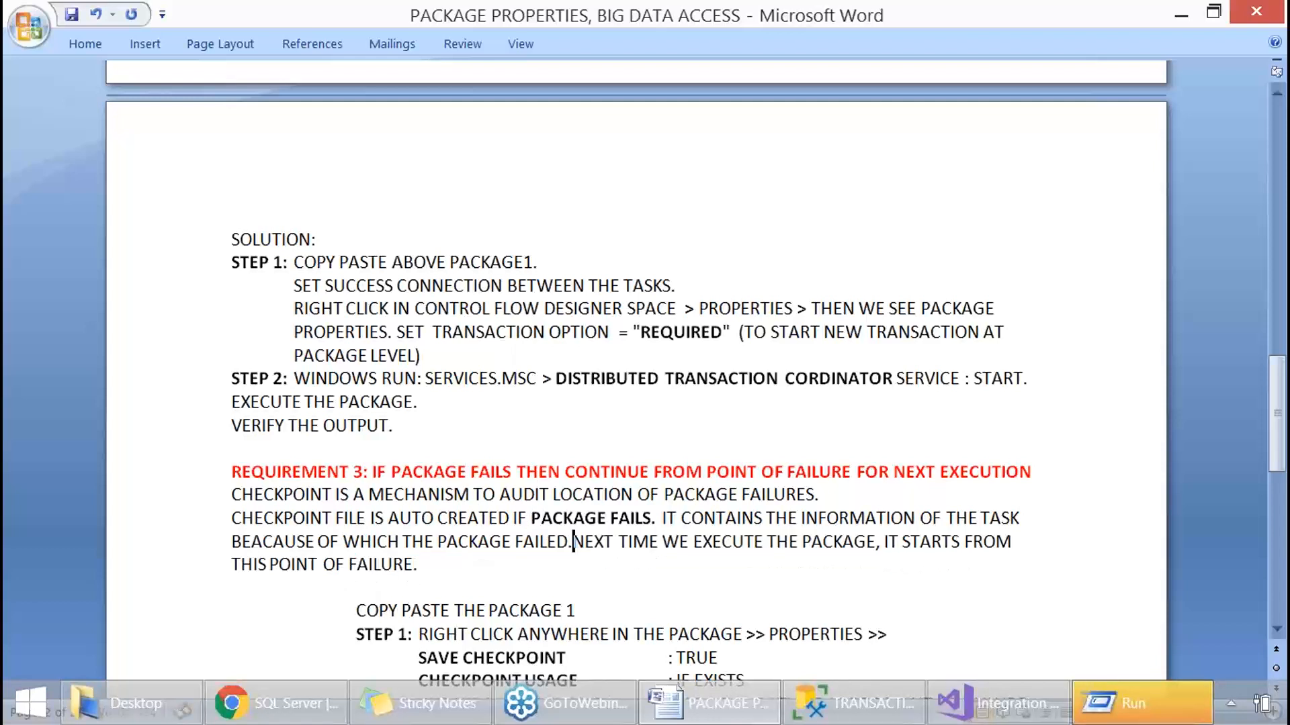
text(. SO)
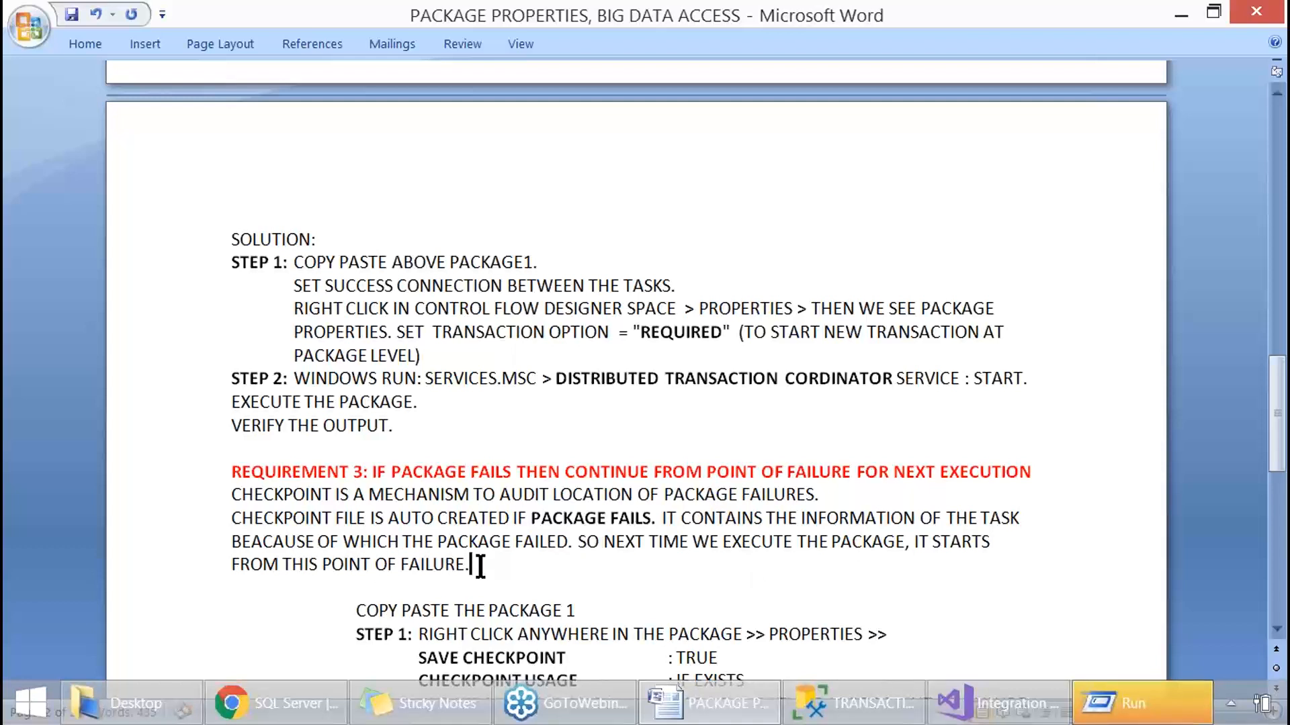
click(470, 450)
key(Return)
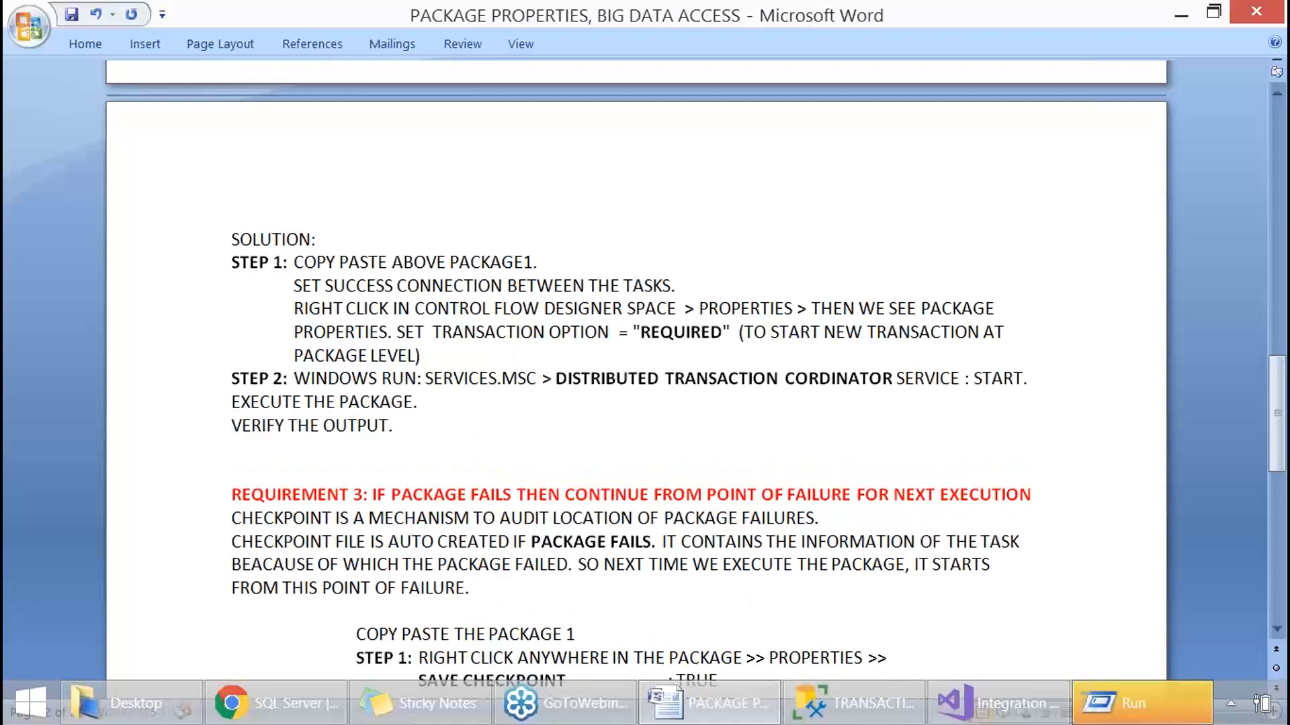
Paste the requirement 2 solution, from STEP 1 through VERIFY THE OUTPUT, below the checkpoint description.
scroll(288, 573, down, 1)
click(257, 572)
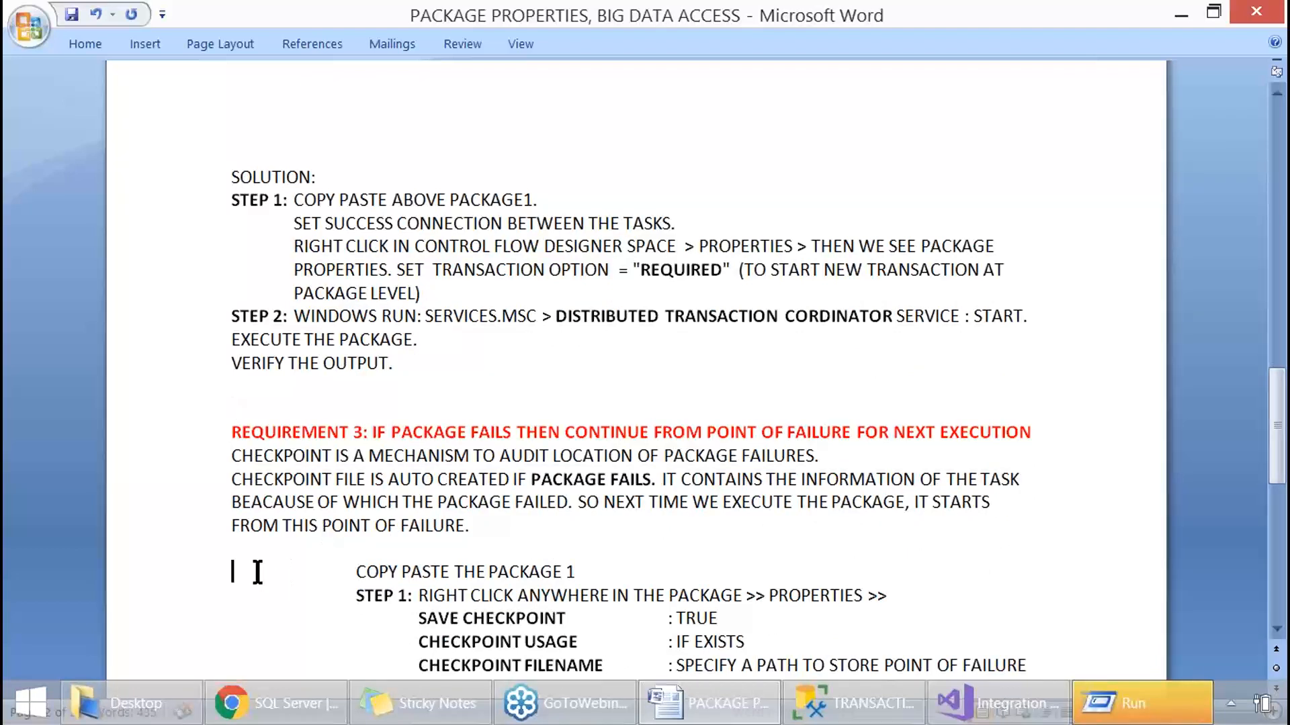
text(STEP 1: COPY PASTE ABOVE PACKAGE1. SET SUCCESS CONNECTION BETWEEN THE TASKS. RIGHT CLICK IN CONTROL FLOW DESIGNER SPACE > PROPERTIES > THEN WE SEE PACKAGE PROPERTIES. SET TRANSACTION OPTION = "REQUIRED" (TO START NEW TRANSACTION AT PACKAGE LEVEL) STEP 2: WINDOWS RUN: SERVICES.MSC > DISTRIBUTED TRANSACTION CORDINATOR SERVICE : START. EXECUTE THE PACKAGE. VERIFY THE OUTPUT.)
scroll(265, 475, down, 2)
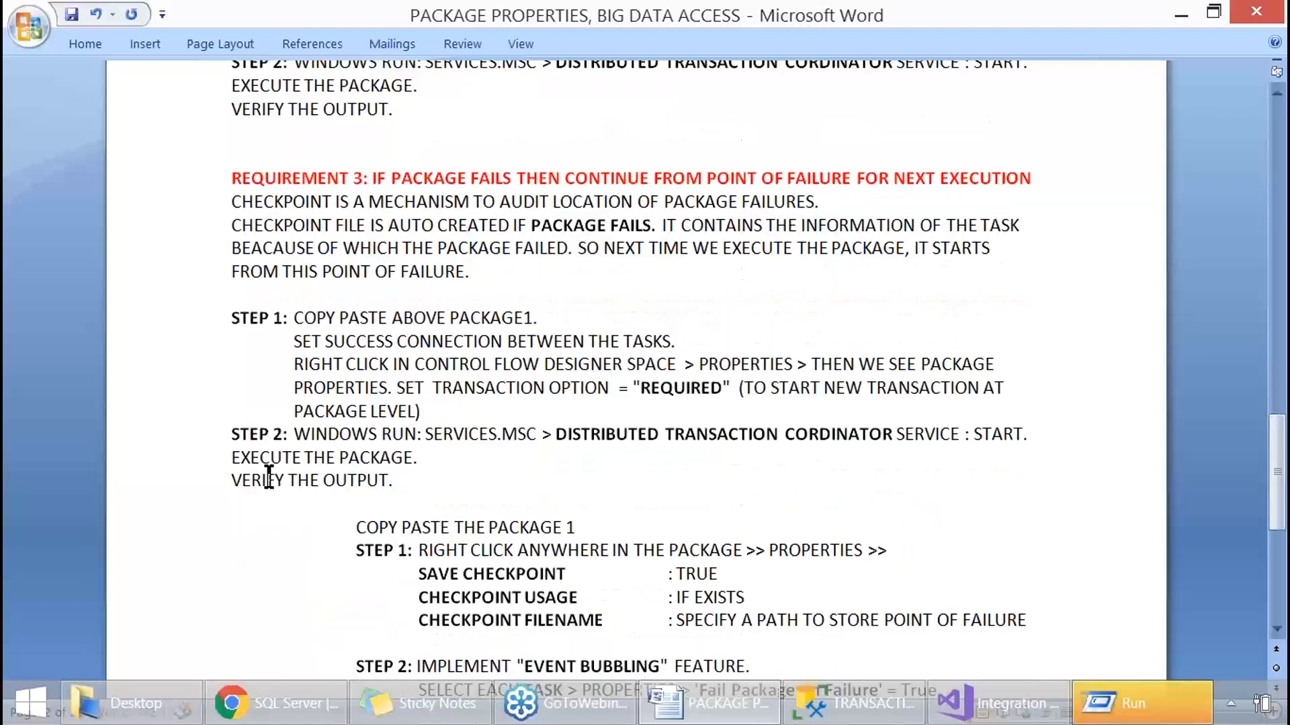
Move the RIGHT CLICK ANYWHERE line and the three checkpoint settings into the pasted STEP 1, replacing its RIGHT CLICK and TRANSACTION OPTION lines.
scroll(366, 335, down, 1)
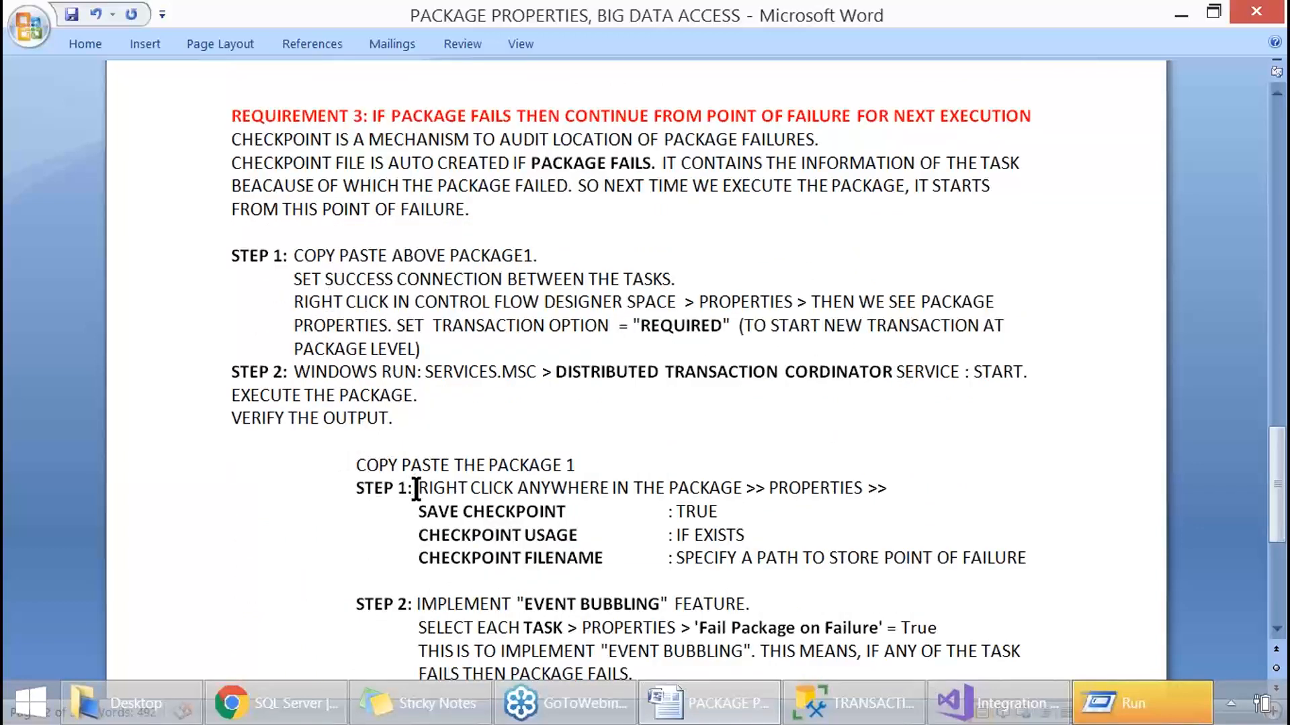
drag(417, 487, 1027, 558)
key(ctrl+c)
key(Delete)
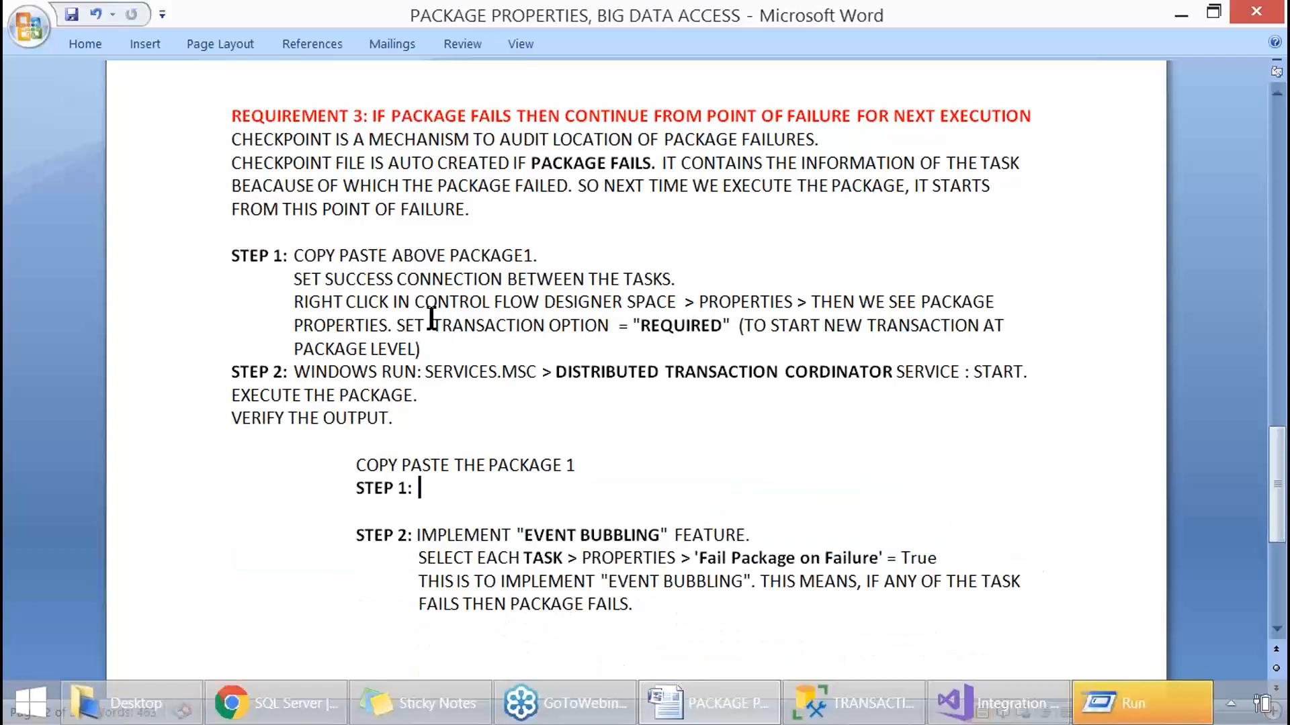
drag(295, 278, 393, 326)
click(449, 335)
drag(295, 278, 594, 277)
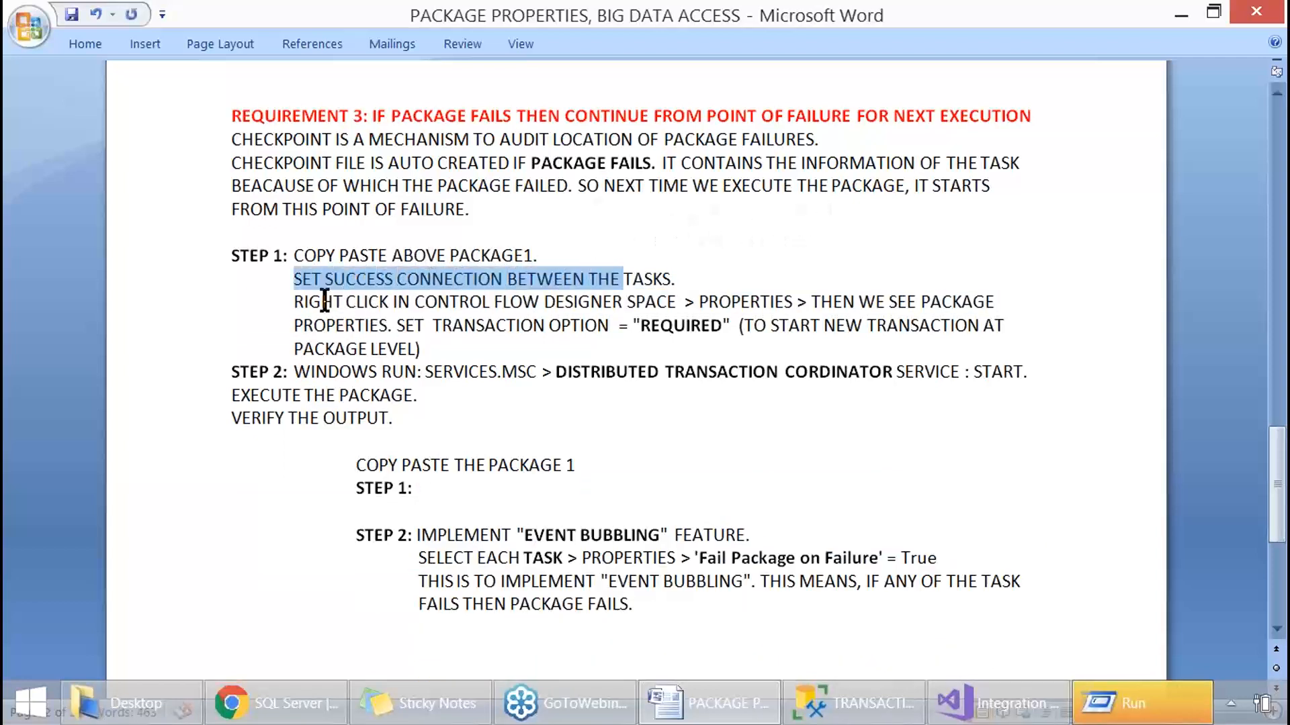
drag(293, 301, 426, 342)
key(ctrl+v)
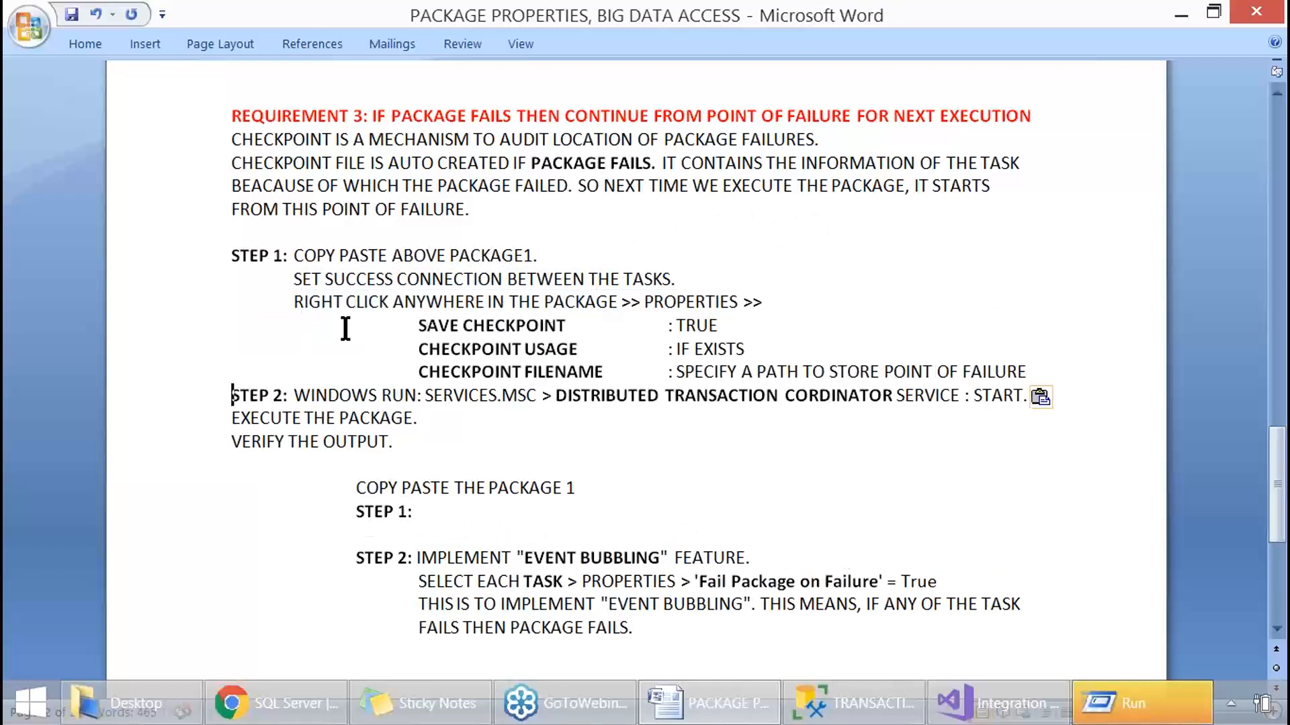
Remove the extra indentation before SAVE CHECKPOINT, CHECKPOINT USAGE and CHECKPOINT FILENAME so they align with the other STEP 1 lines.
click(322, 327)
key(Delete)
key(Delete)
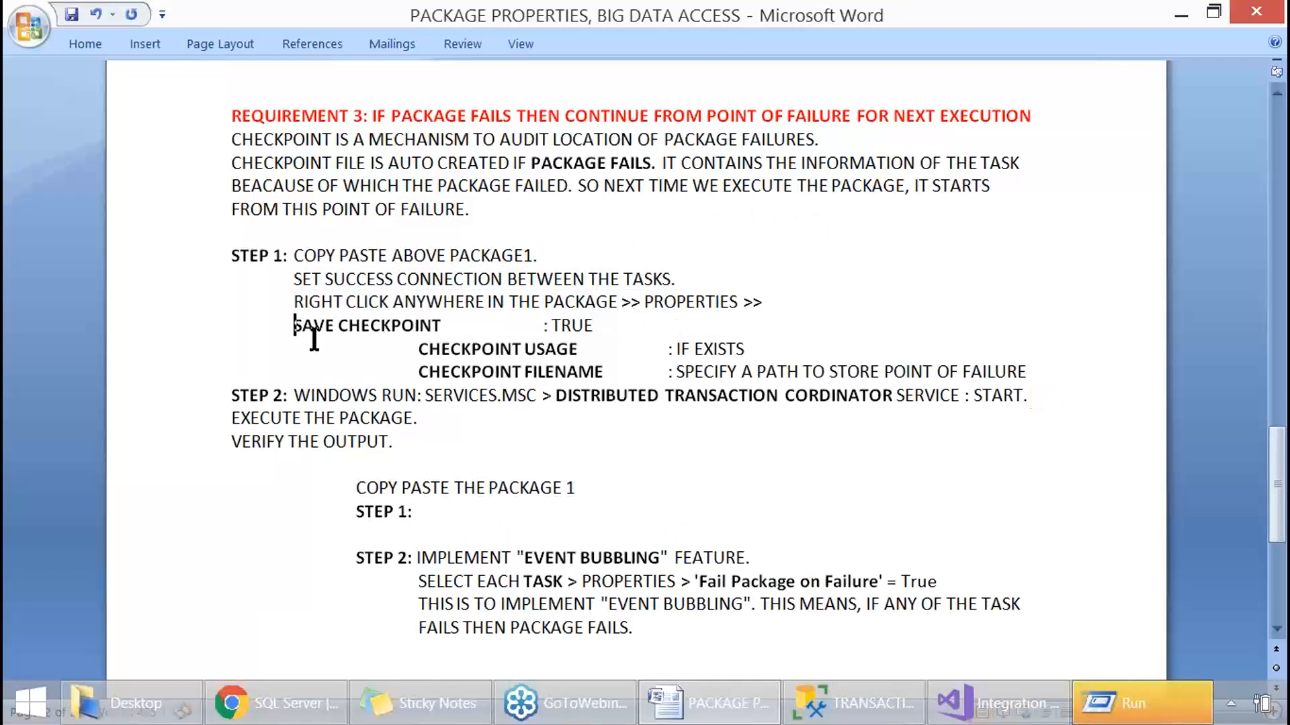
click(305, 349)
key(Delete)
key(Delete)
click(305, 371)
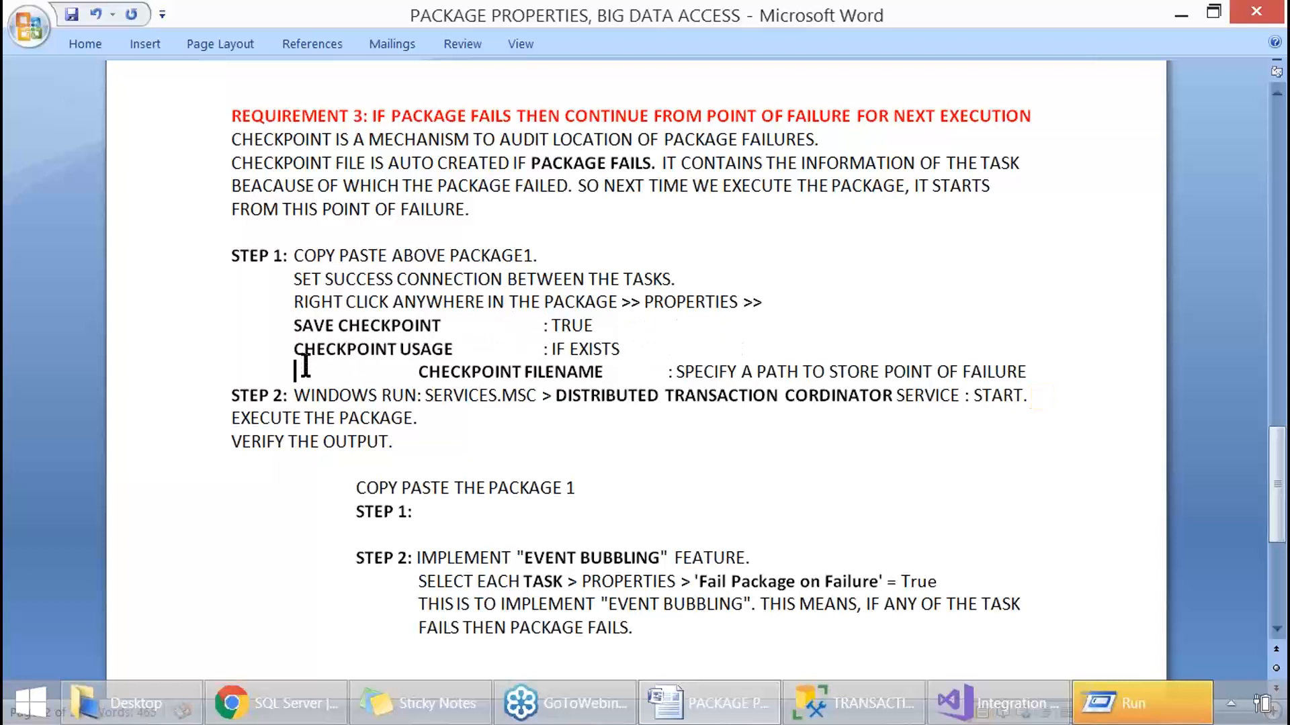
key(Delete)
key(Delete)
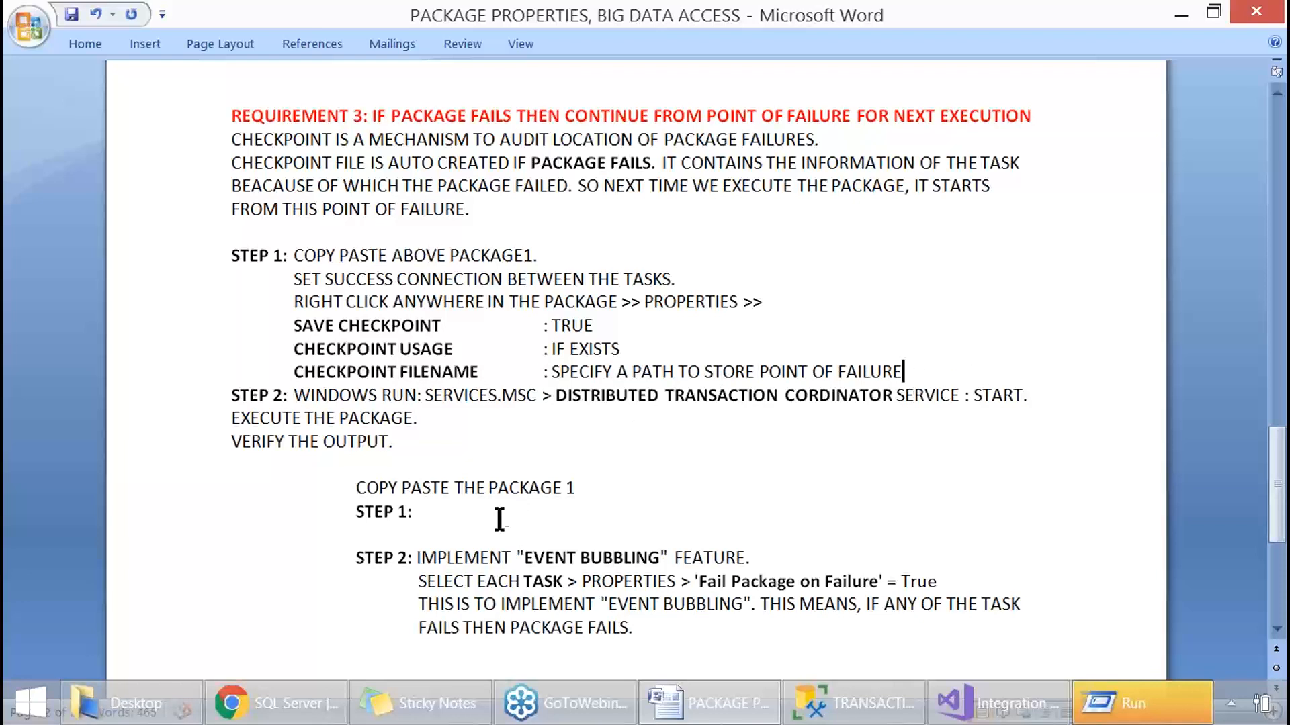
Delete the leftover COPY PASTE THE PACKAGE 1 and empty STEP 1 lines, and make the upper STEP 2 read "EVENT BUBBLING" FEATURE.
drag(410, 511, 144, 483)
key(Delete)
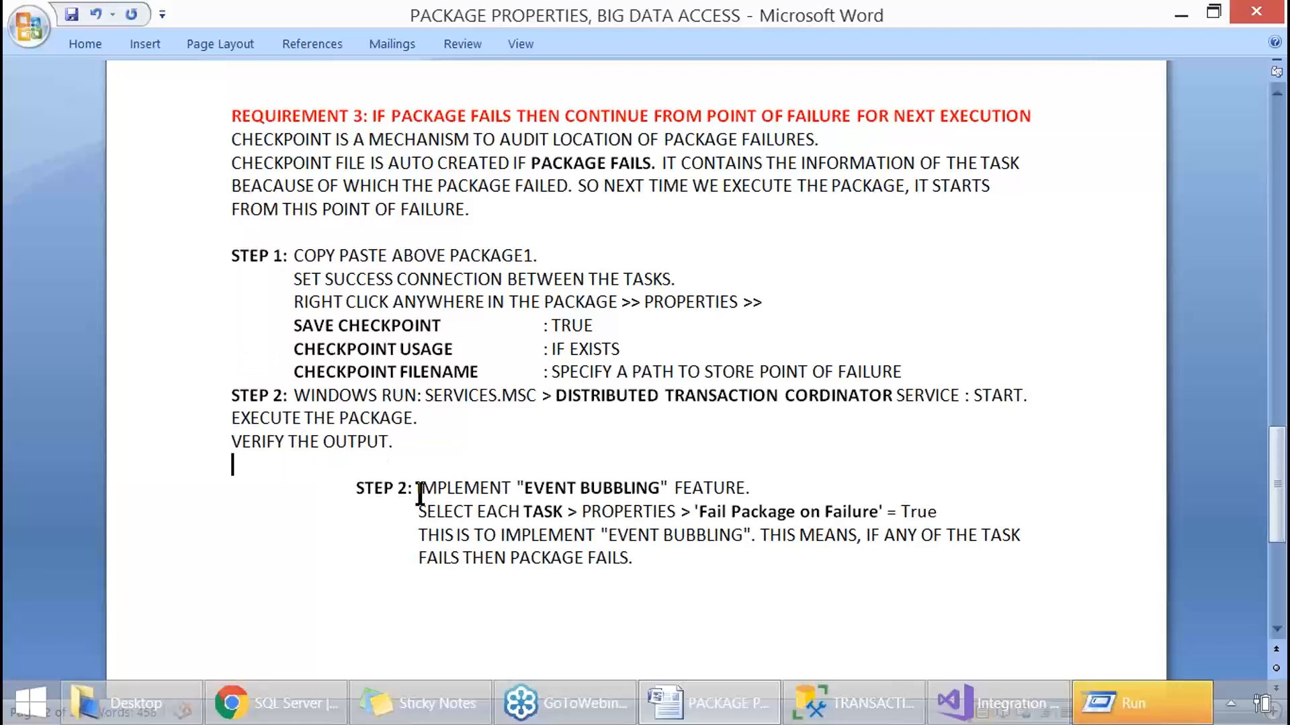
drag(420, 489, 299, 396)
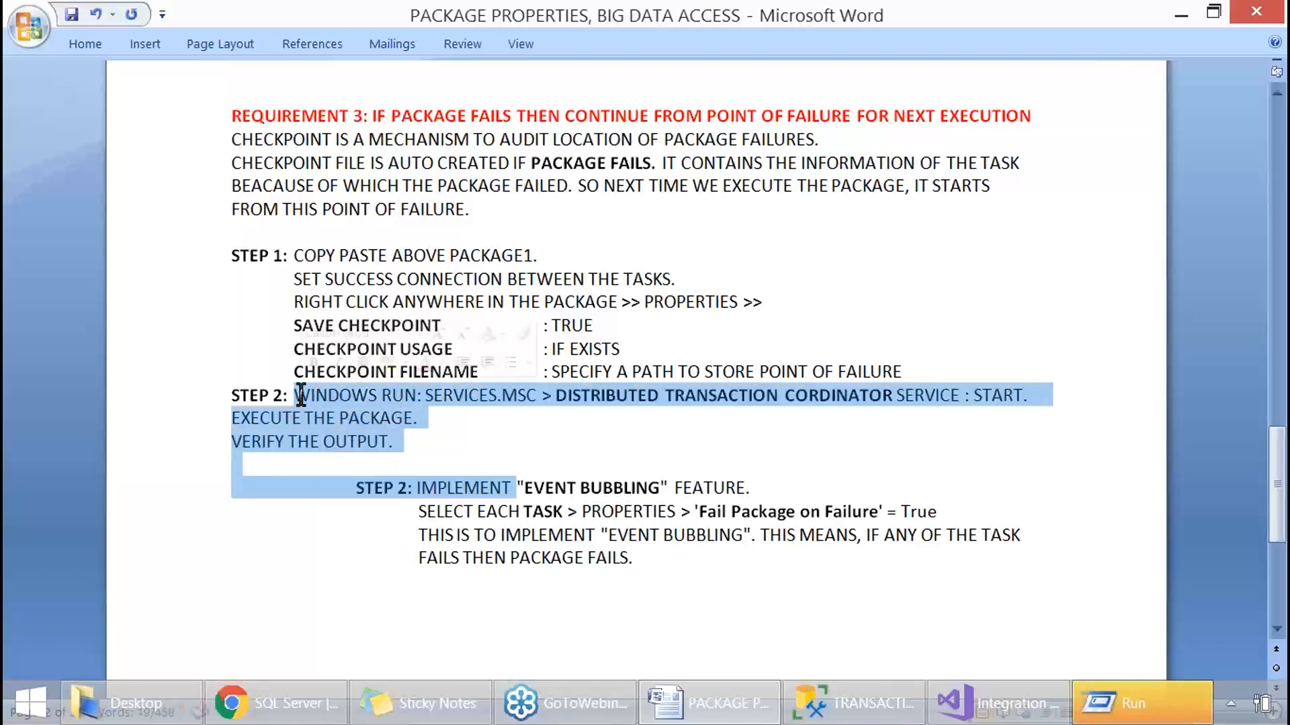
key(Delete)
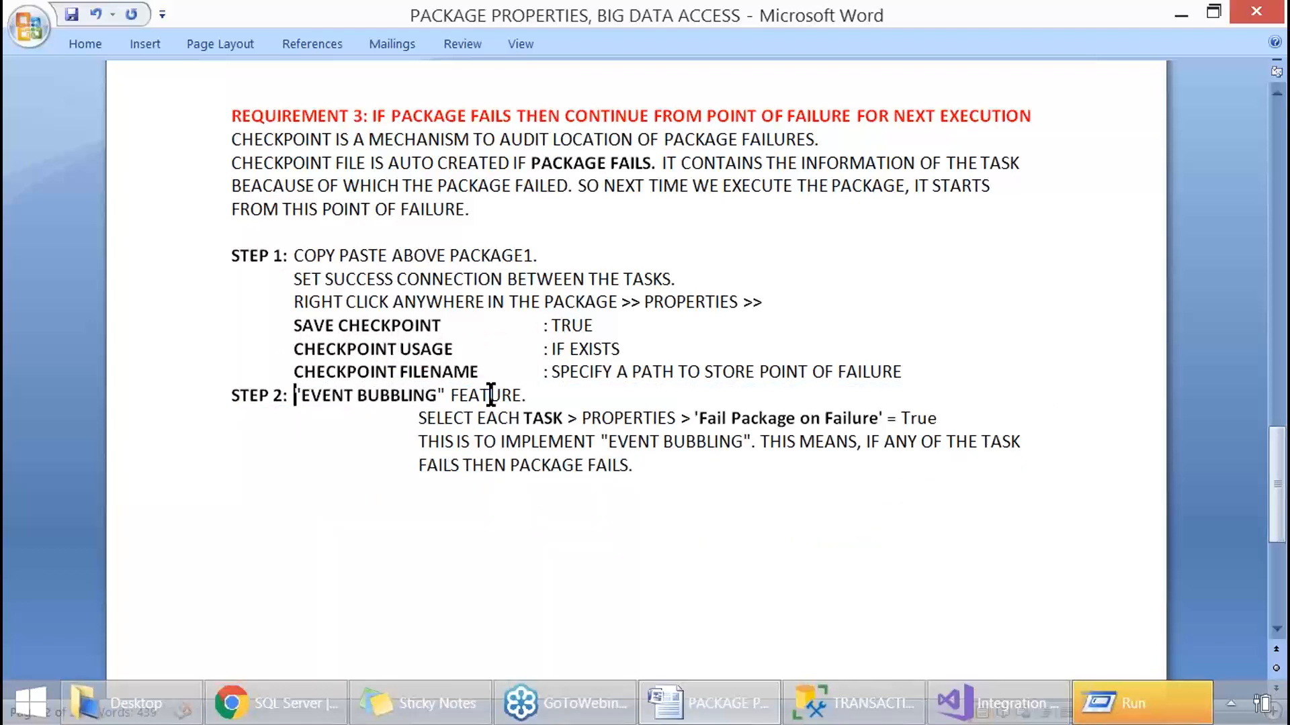
Align the SELECT EACH TASK line with the STEP 2 text and change its wording to "SELECT ALL TASKS".
click(301, 413)
key(Delete)
key(Delete)
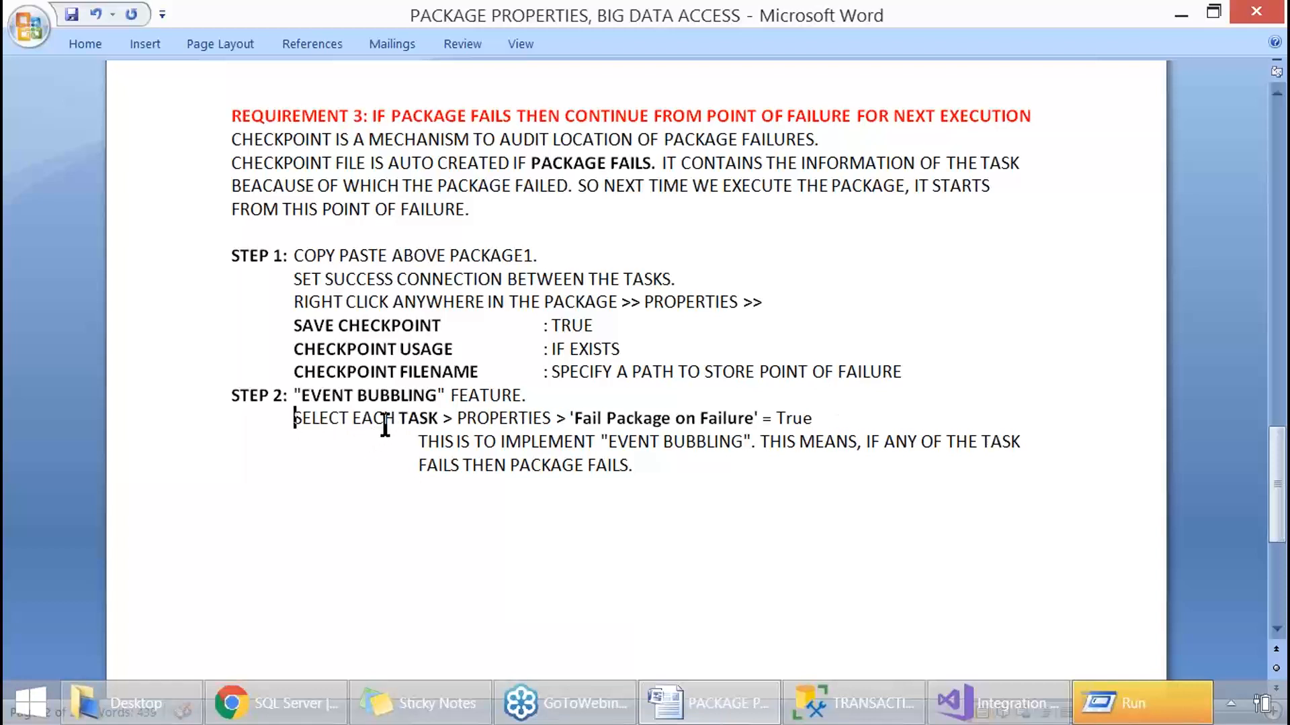
double_click(385, 423)
text(LL)
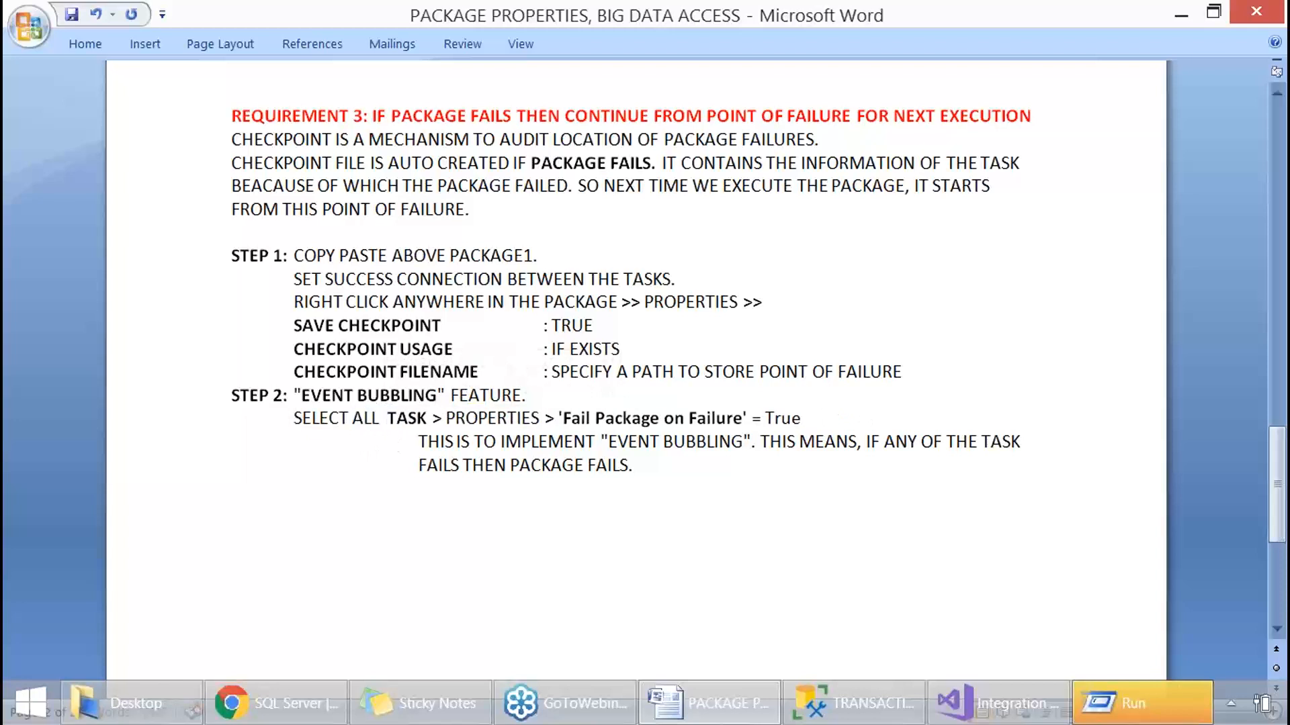
click(430, 421)
text(S)
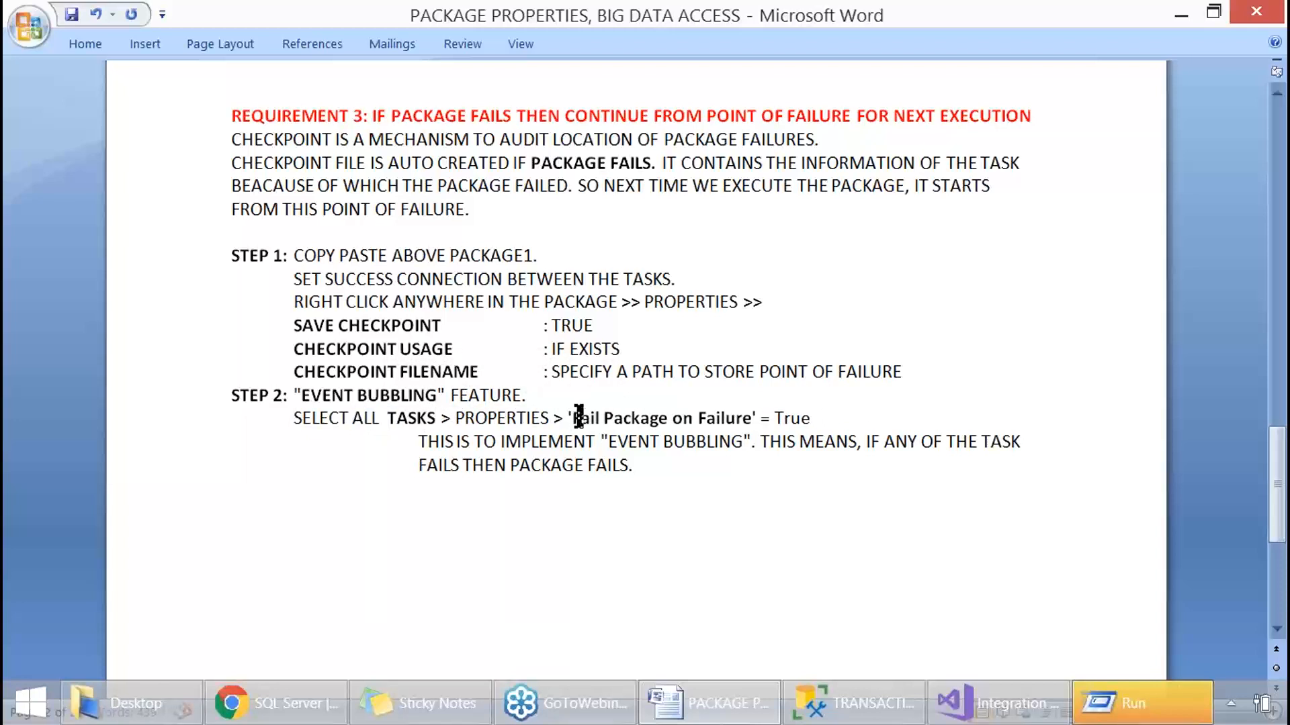
Select 'Fail Package on Failure' = True and capture a screenshot region from the REQUIREMENT 3 heading down to that line.
drag(570, 418, 821, 430)
key(Print)
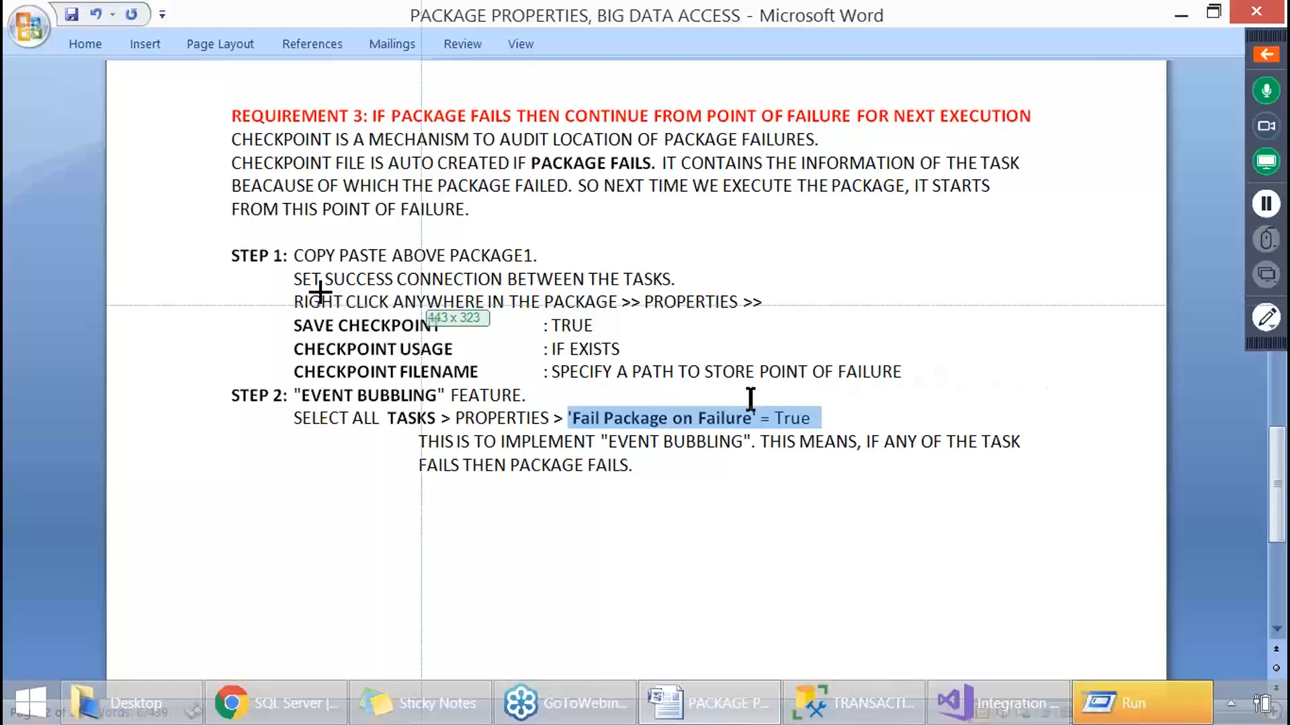
drag(173, 97, 1063, 430)
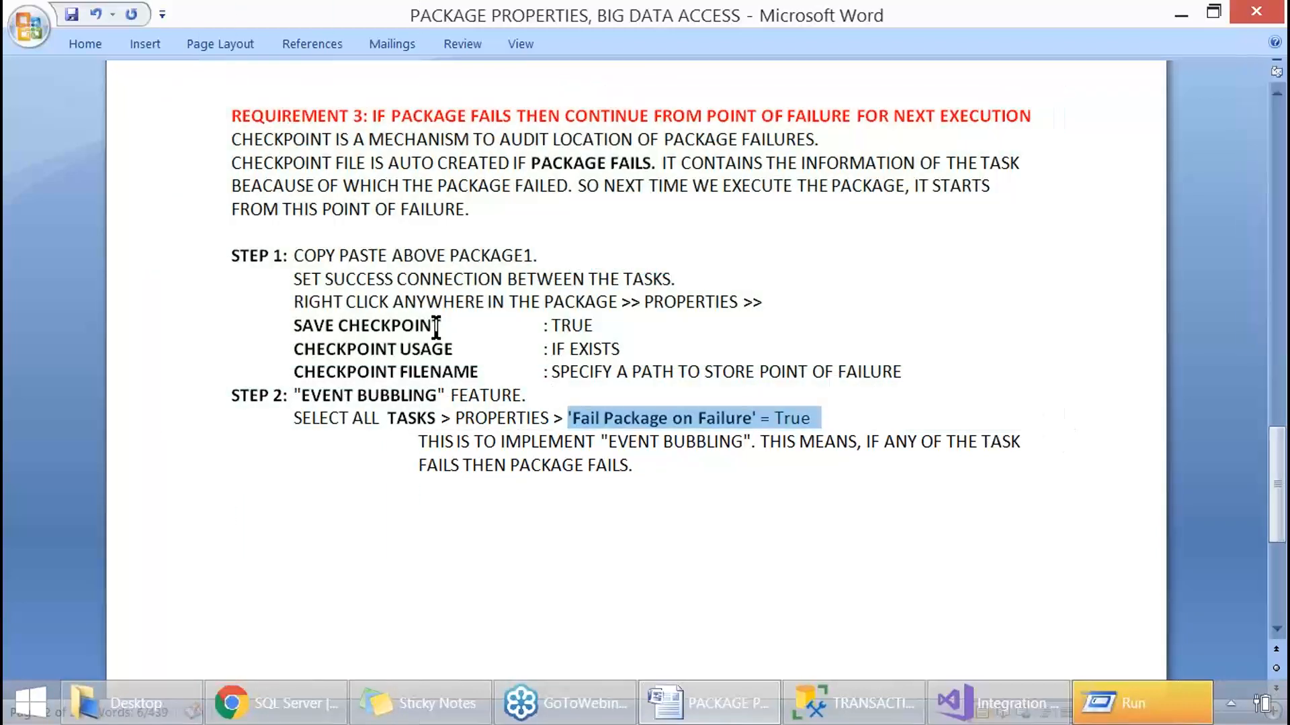
Switch to Visual Studio, select all four INSERT PRODUCT tasks in Package3 and examine their FailPackageOnFailure property.
click(932, 713)
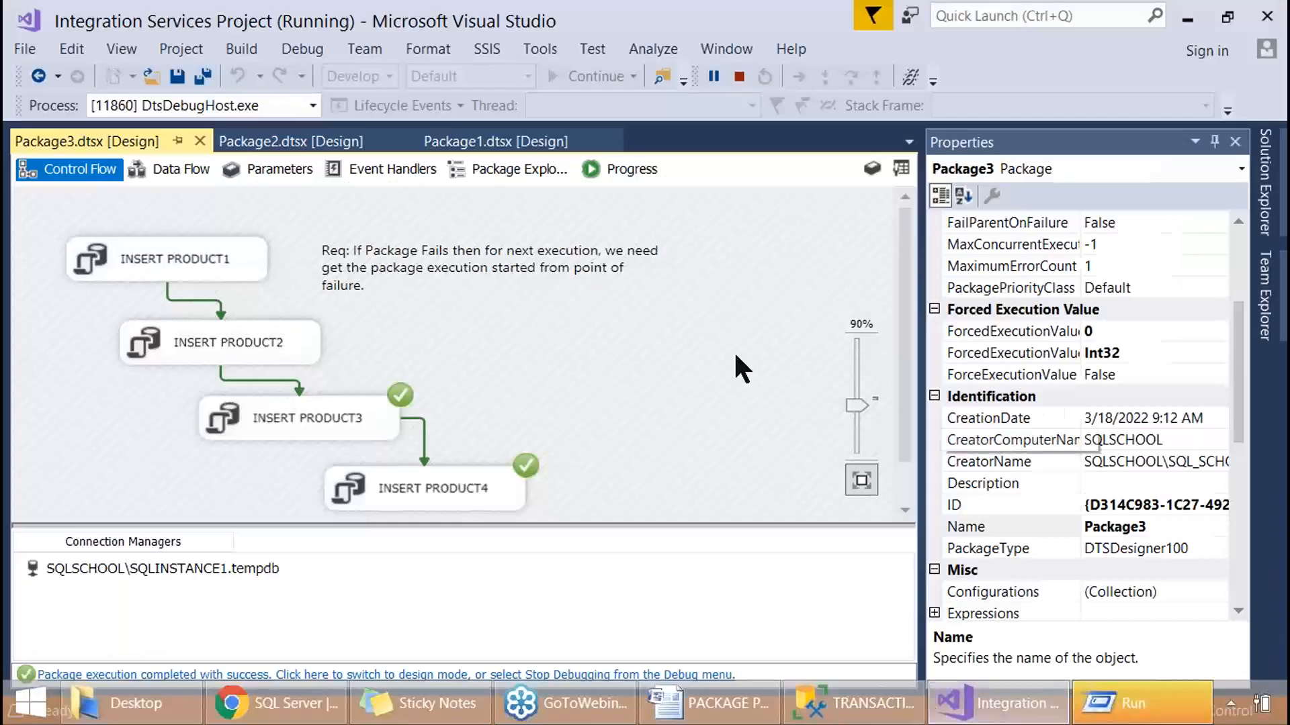
click(211, 276)
ctrl+click(226, 346)
ctrl+click(357, 438)
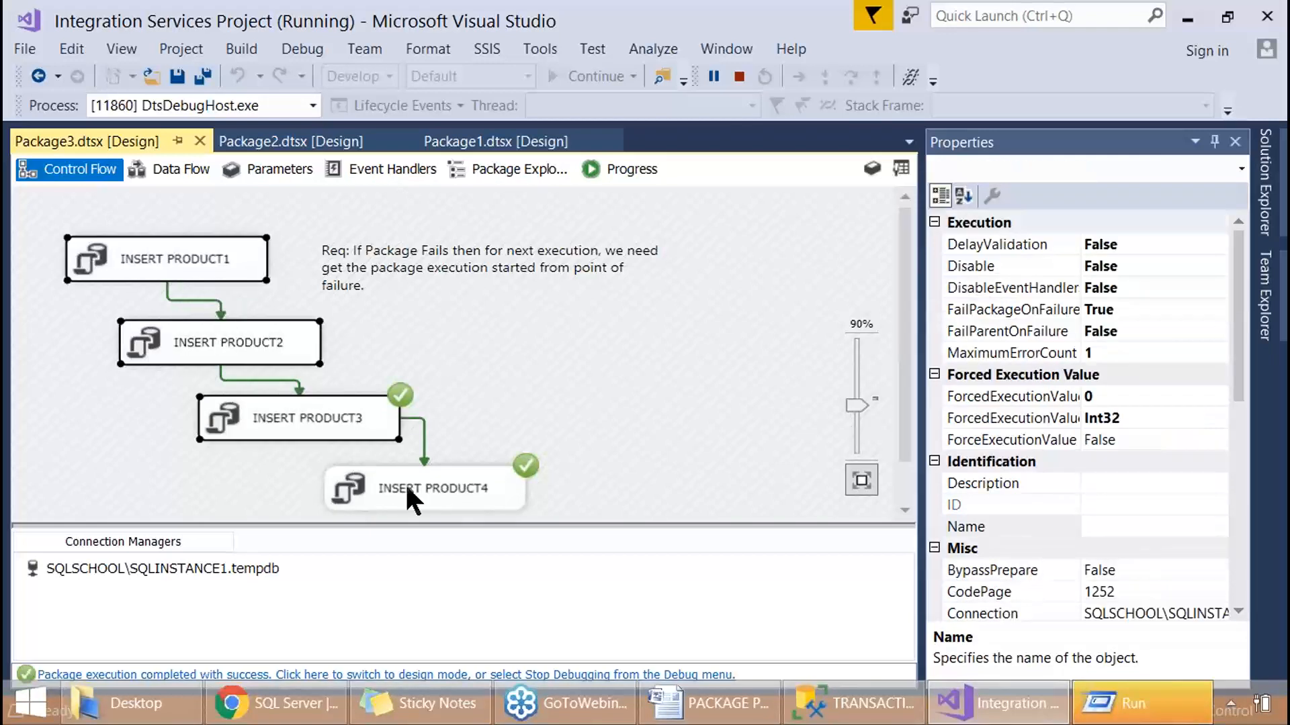
ctrl+click(406, 487)
click(1021, 311)
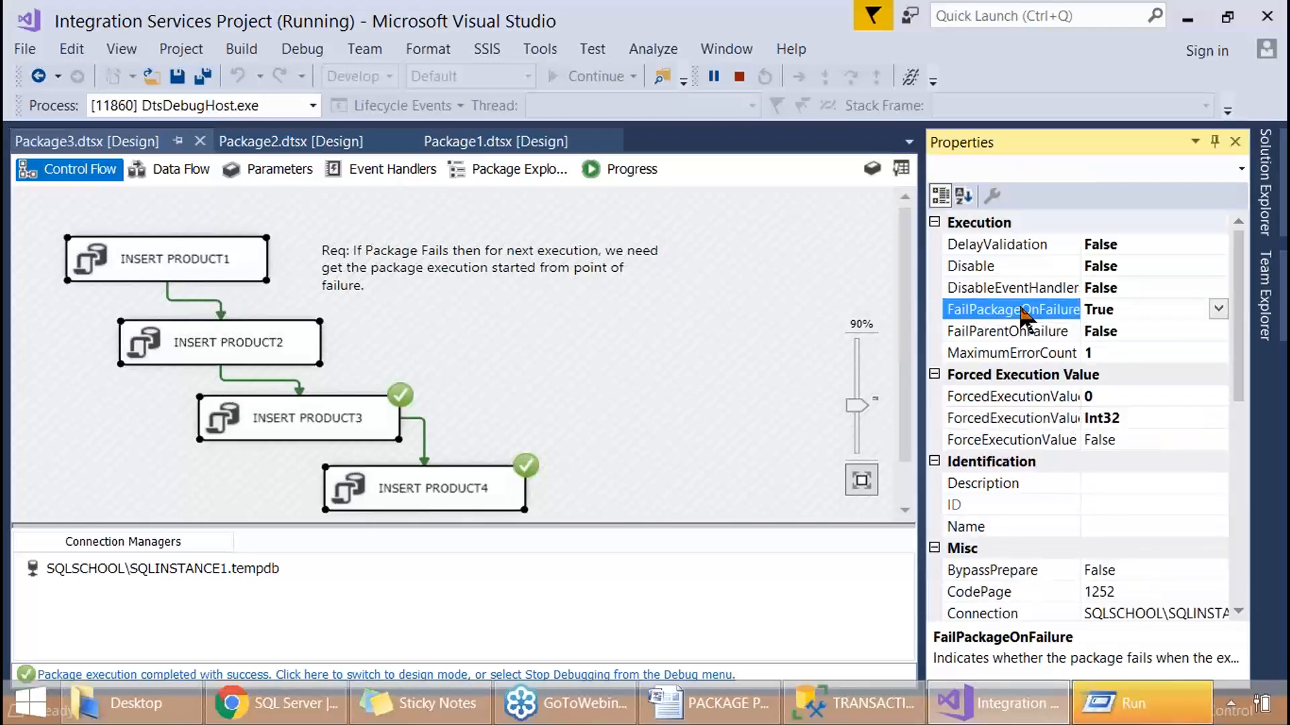
click(1218, 310)
click(1220, 323)
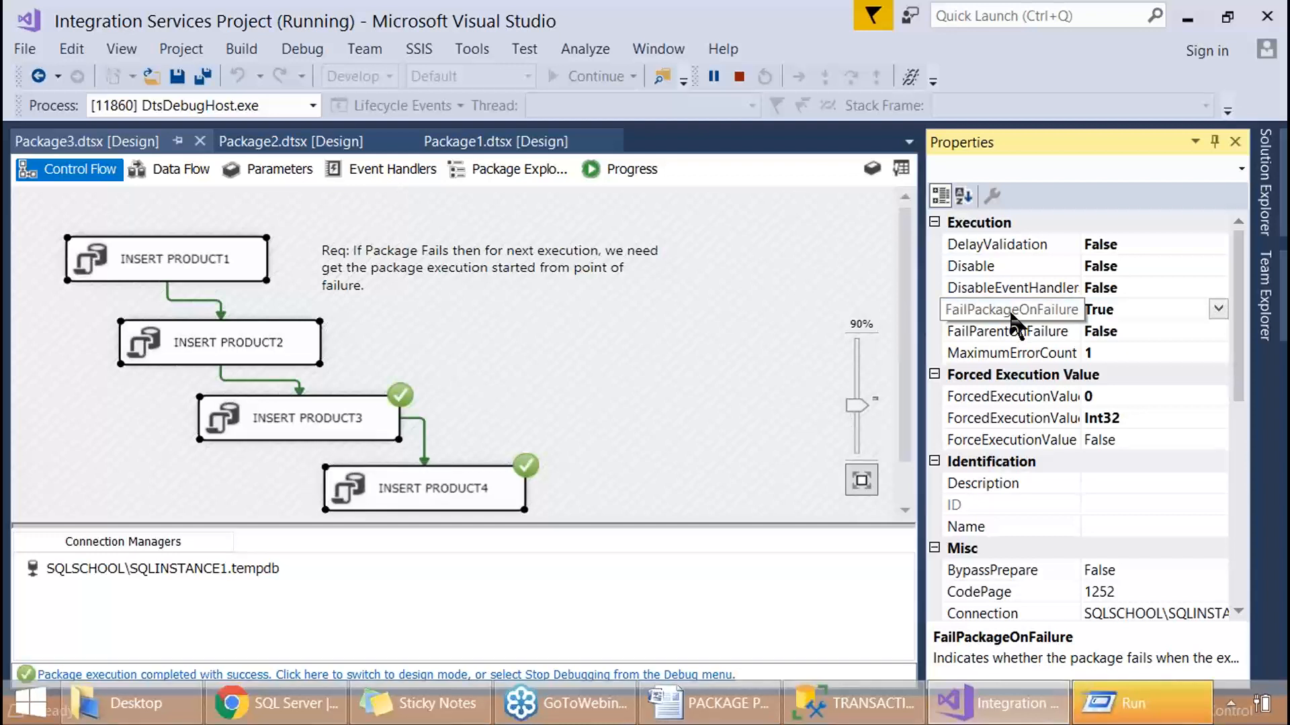
Back in Word, reduce the indentation of the two-line THIS IS TO IMPLEMENT "EVENT BUBBLING" text to align with the SELECT ALL TASKS line.
click(989, 684)
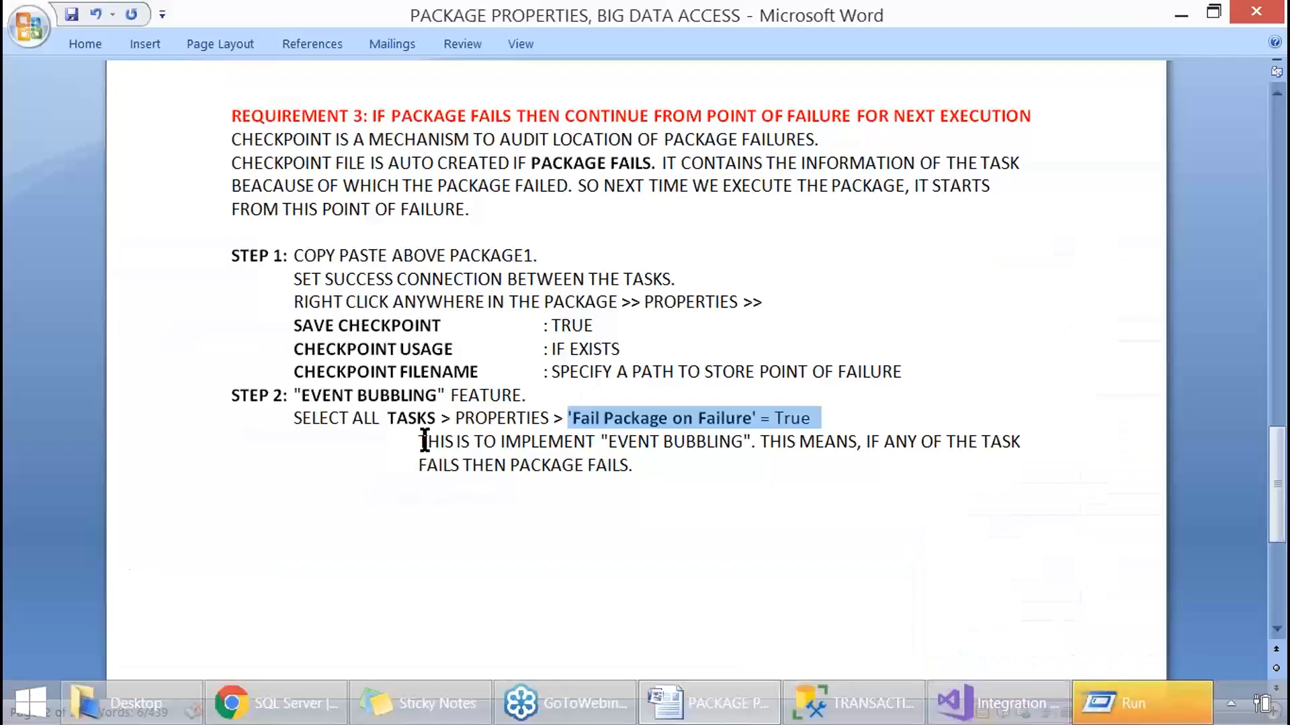
click(308, 438)
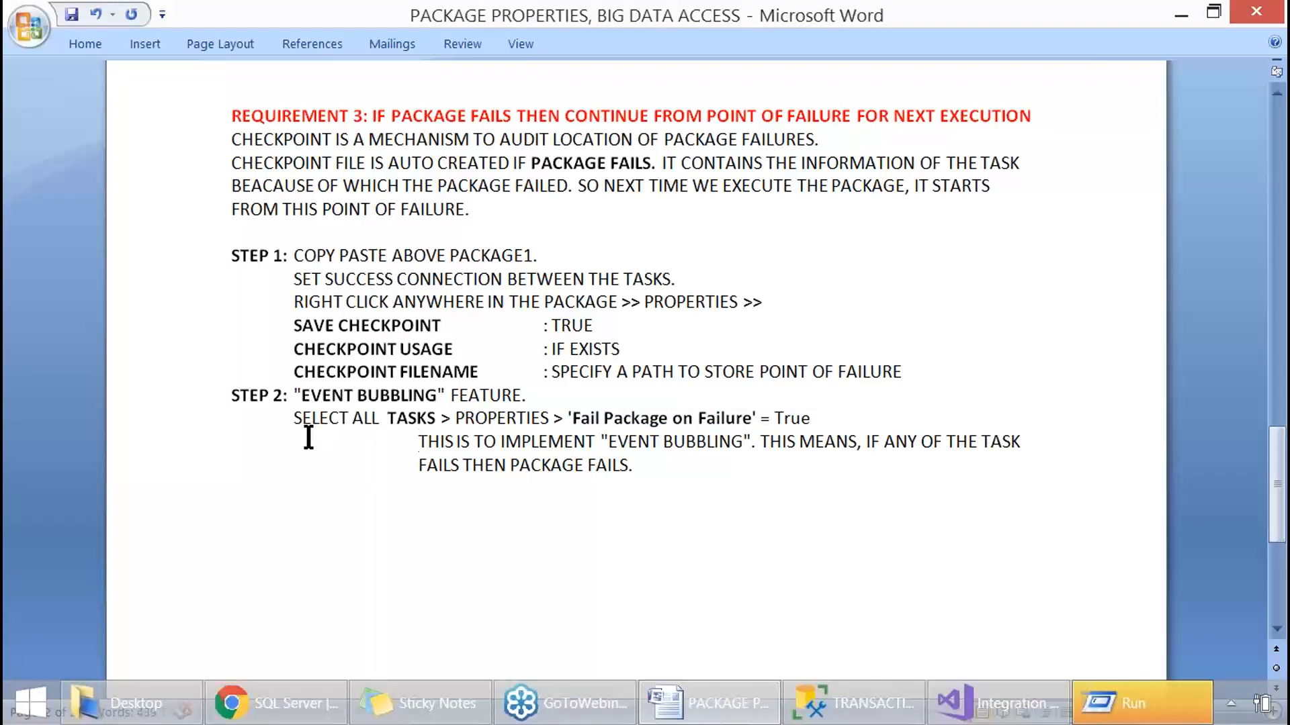
key(BackSpace)
key(Return)
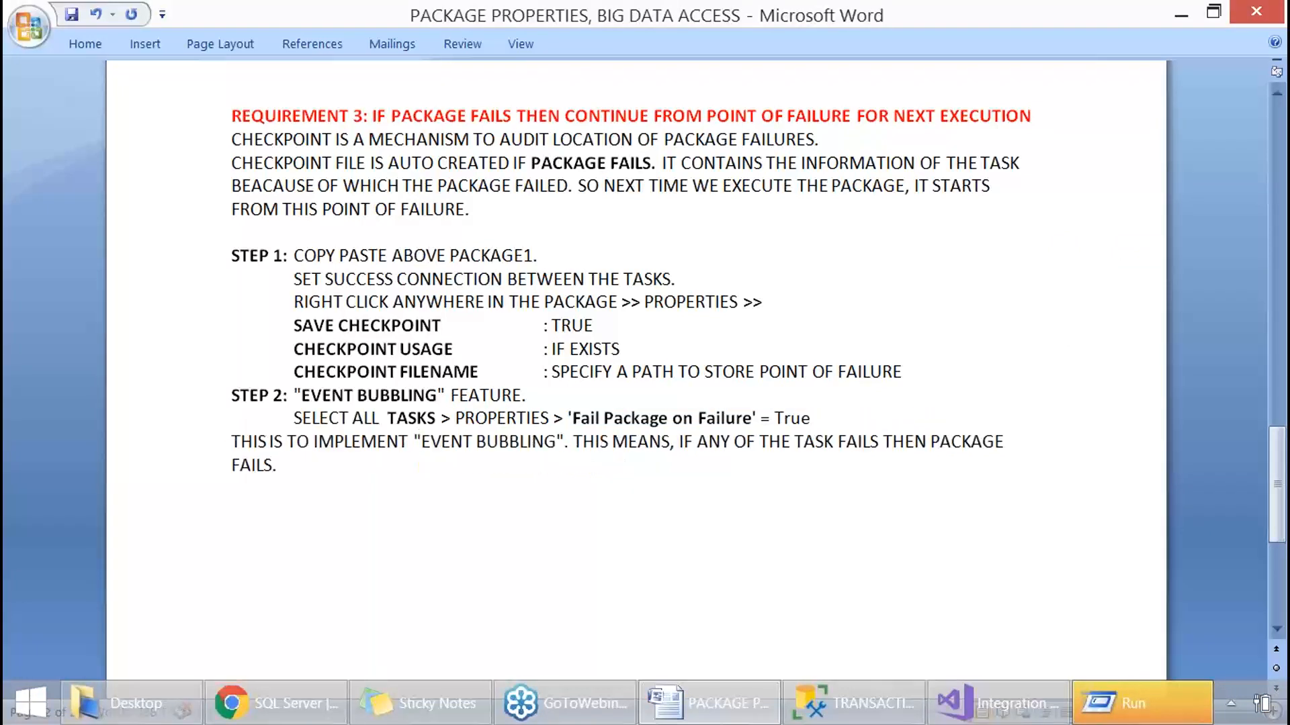
key(Tab)
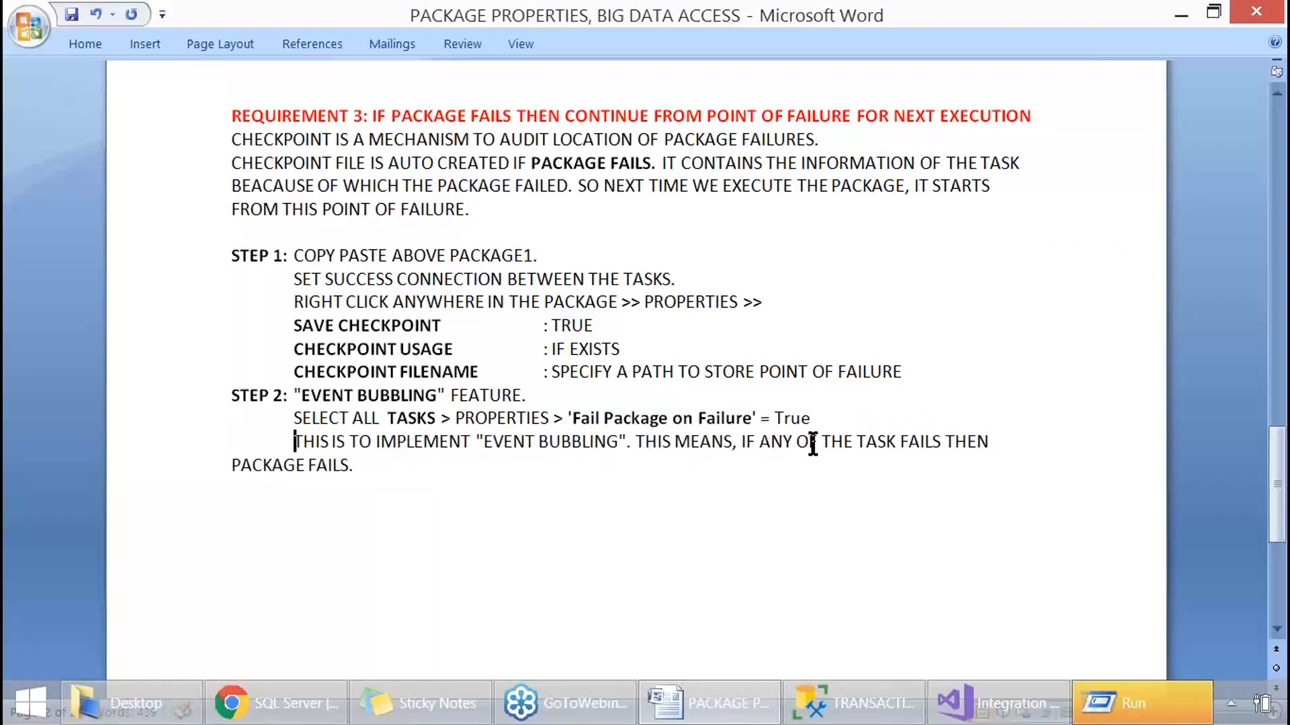
click(233, 464)
key(Tab)
Copy the EXECUTE THE PACKAGE and VERIFY THE OUTPUT lines from the preceding requirement and paste them below STEP 2 of REQUIREMENT 3.
scroll(399, 425, up, 1)
scroll(399, 426, up, 3)
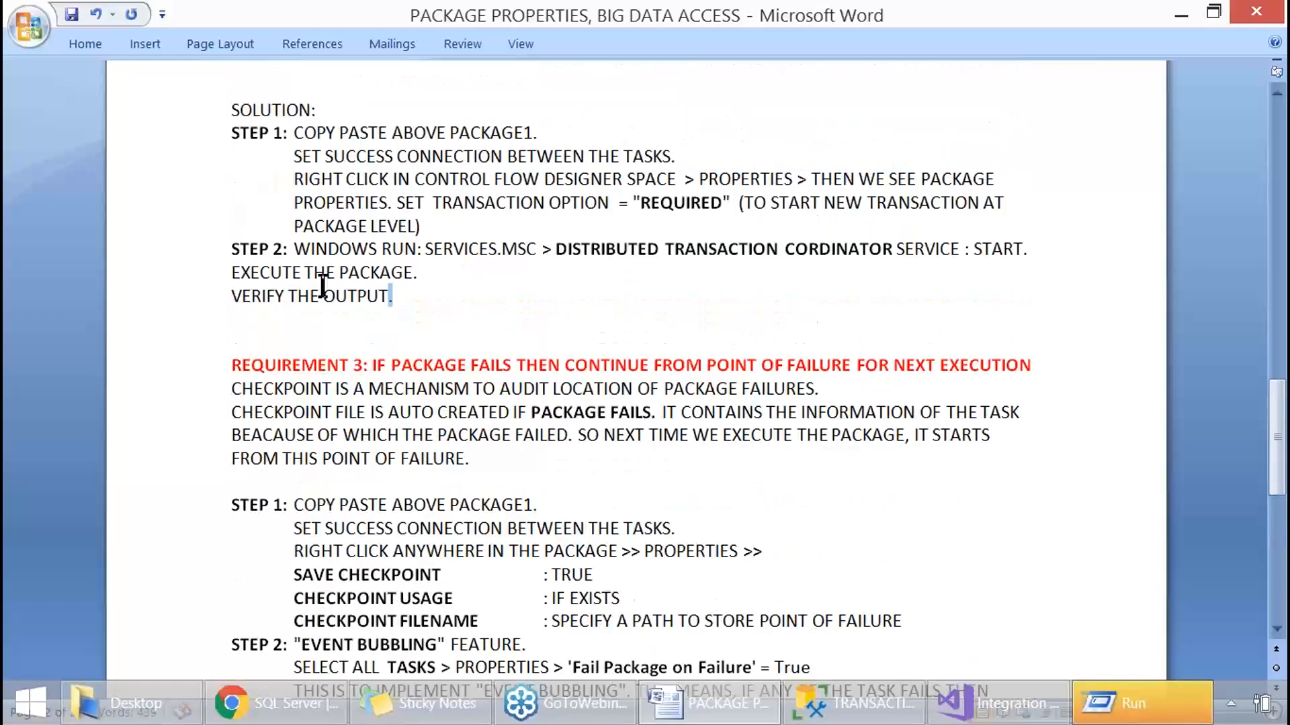
drag(215, 290, 215, 266)
key(ctrl+c)
scroll(406, 412, down, 5)
click(284, 433)
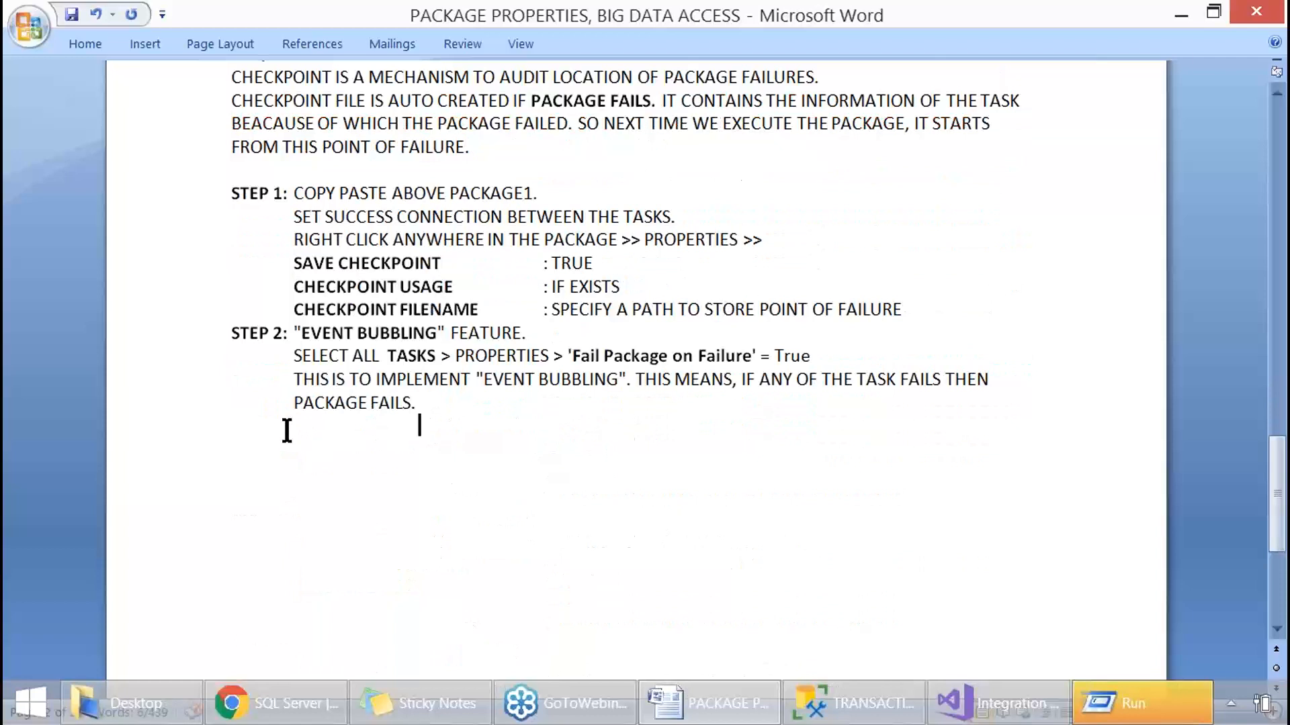
key(Return)
key(ctrl+v)
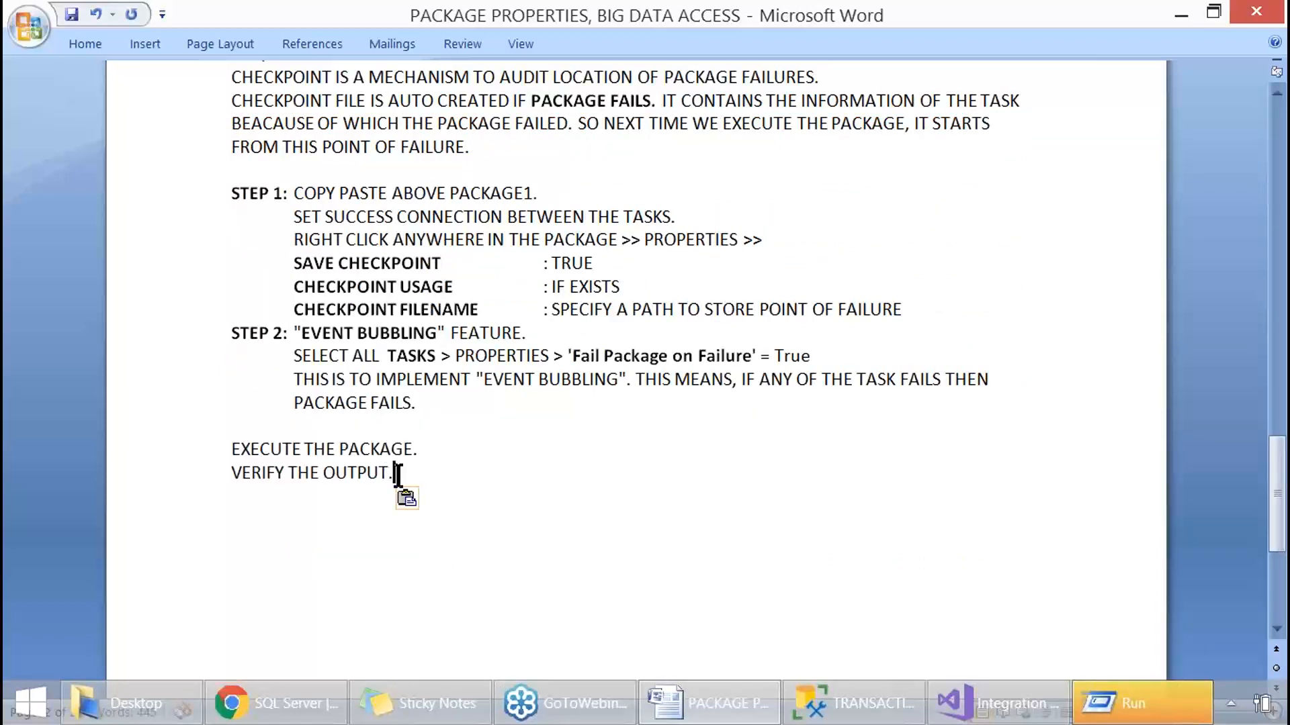
Add a "STEP 3:" label below the pasted lines and insert a blank line between CHECKPOINT FILENAME and STEP 2.
key(Escape)
text(STEP 3:)
click(927, 305)
key(Return)
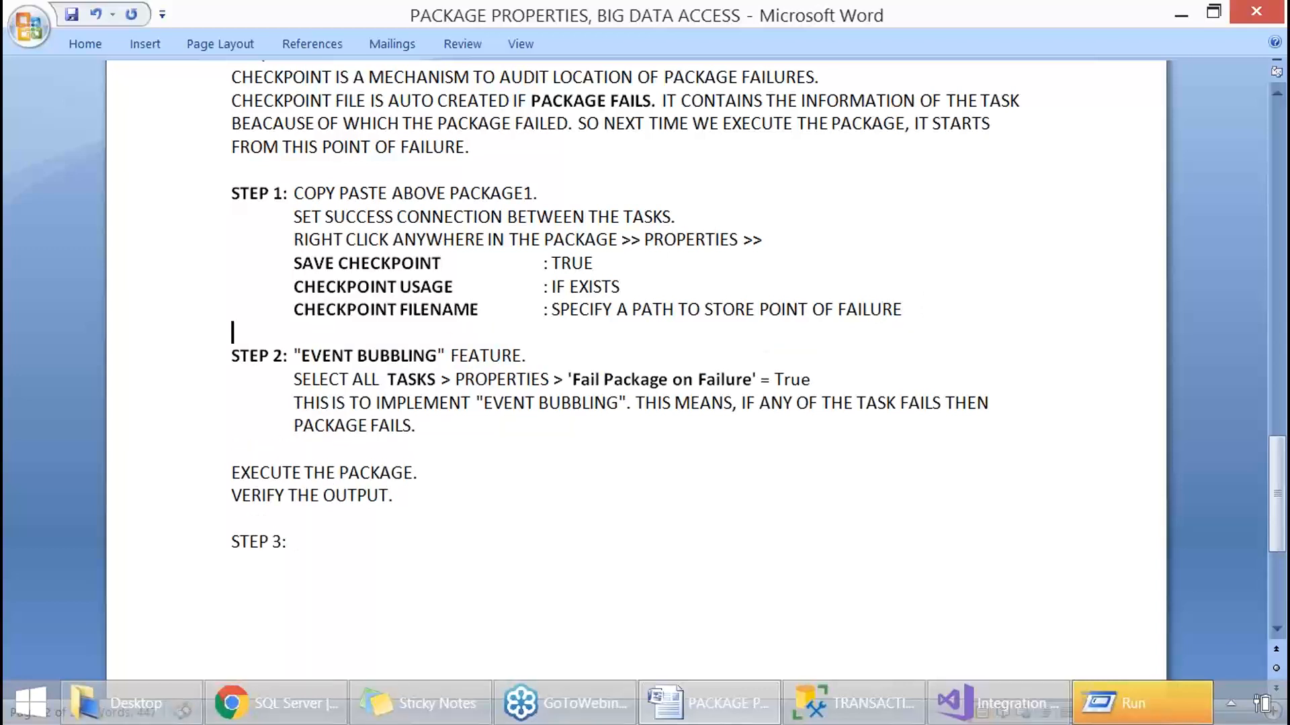
scroll(905, 310, up, 1)
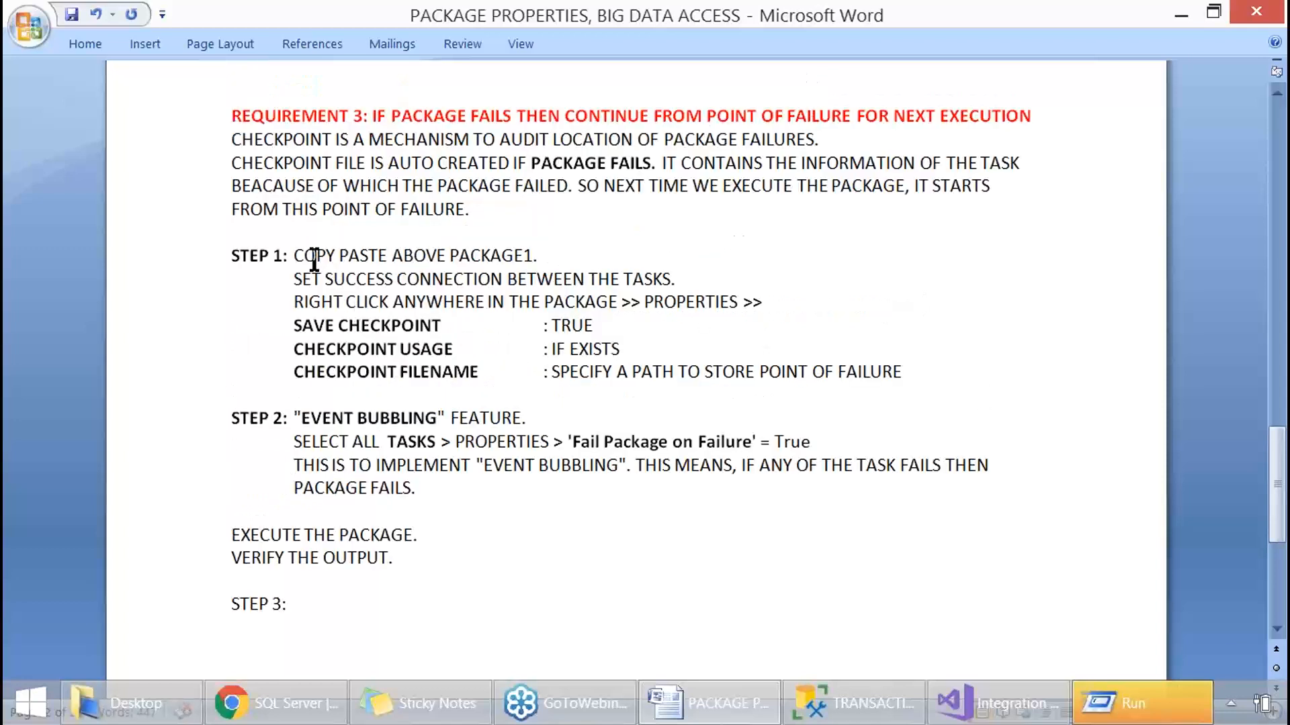
drag(308, 251, 450, 350)
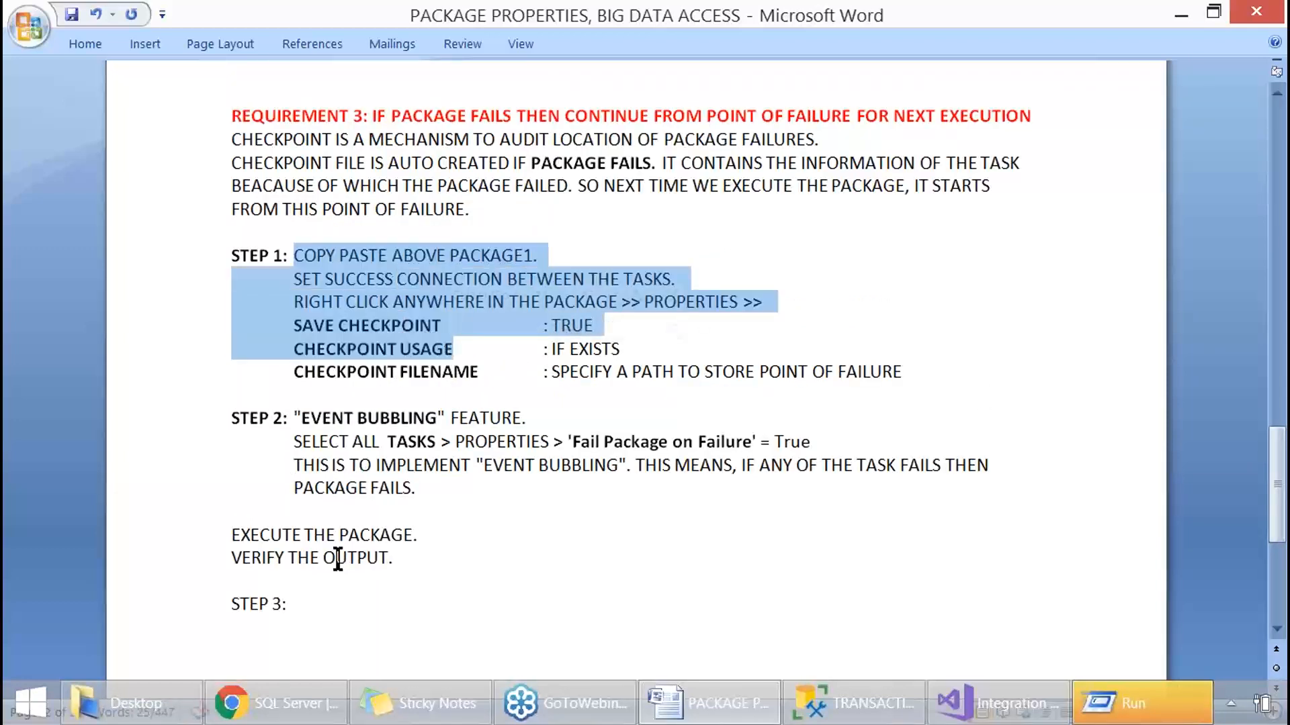
click(337, 422)
shift+click(426, 477)
click(368, 590)
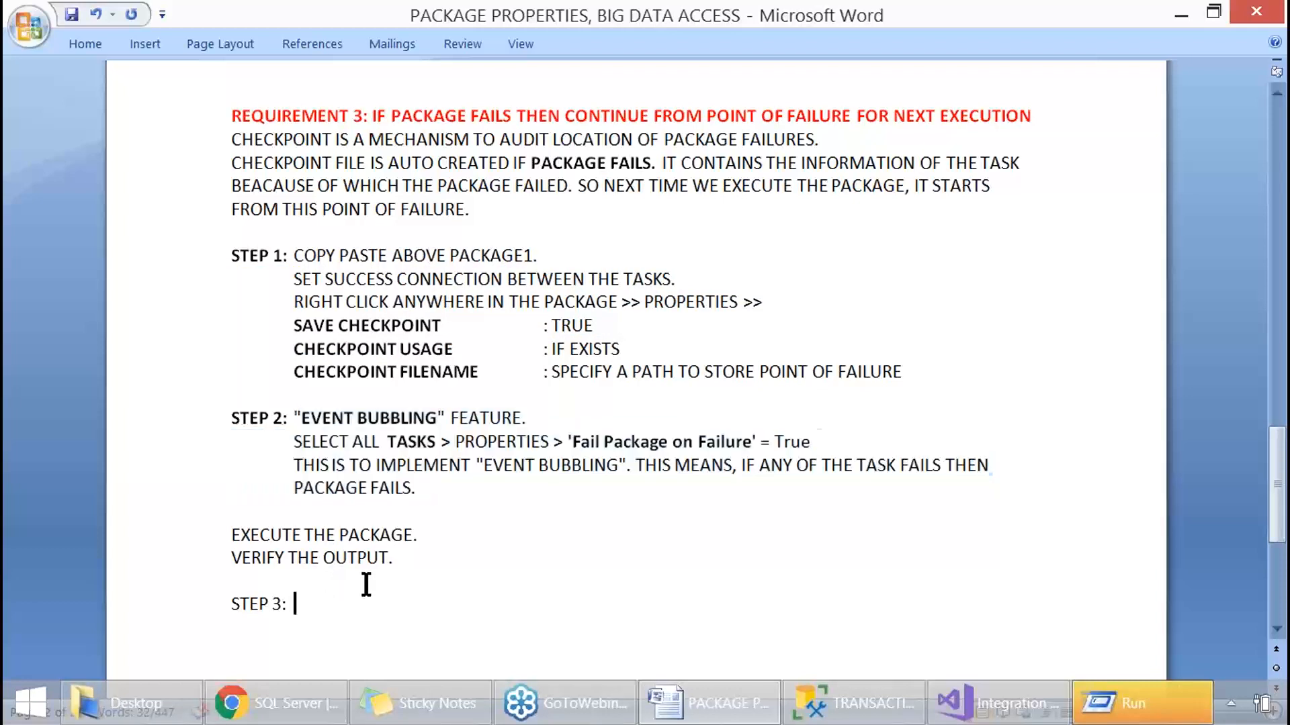
Append "TASK 1 AND TASK 2 WILL BE SUCESSFUL." to the VERIFY THE OUTPUT line above STEP 3.
click(418, 557)
text(TASK)
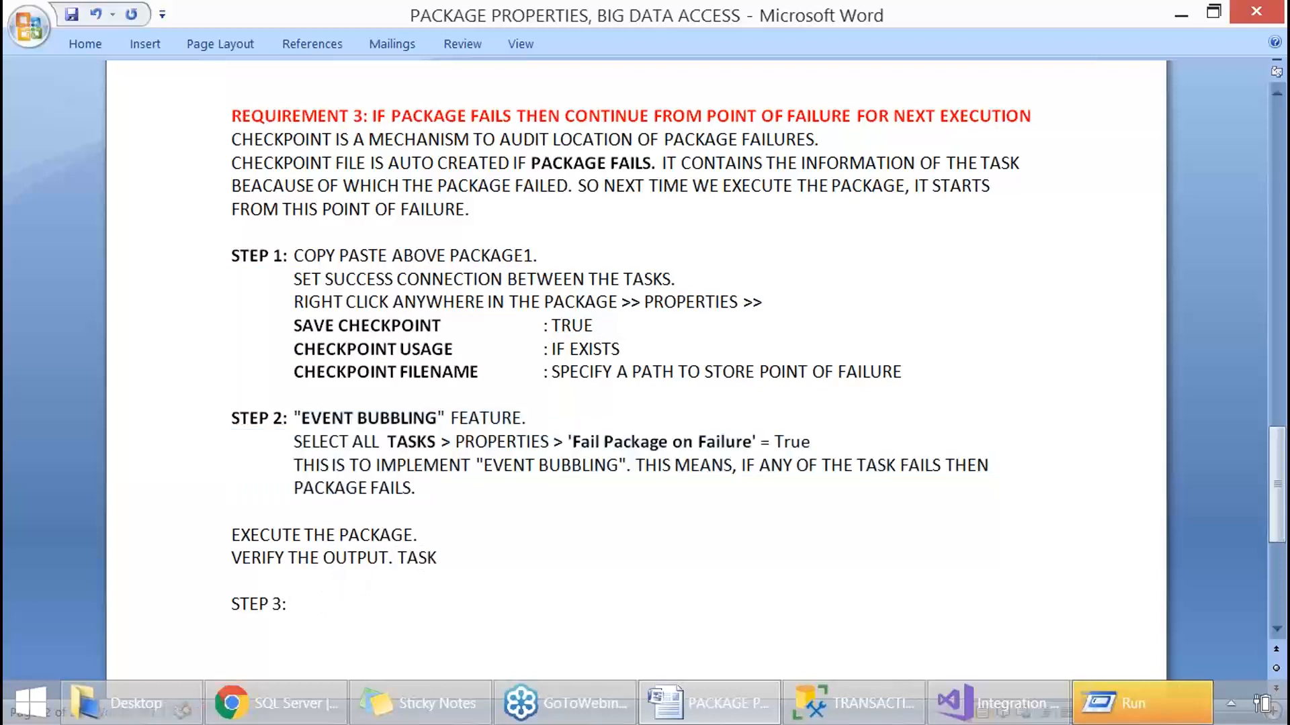
text( 1 AND 2 WI)
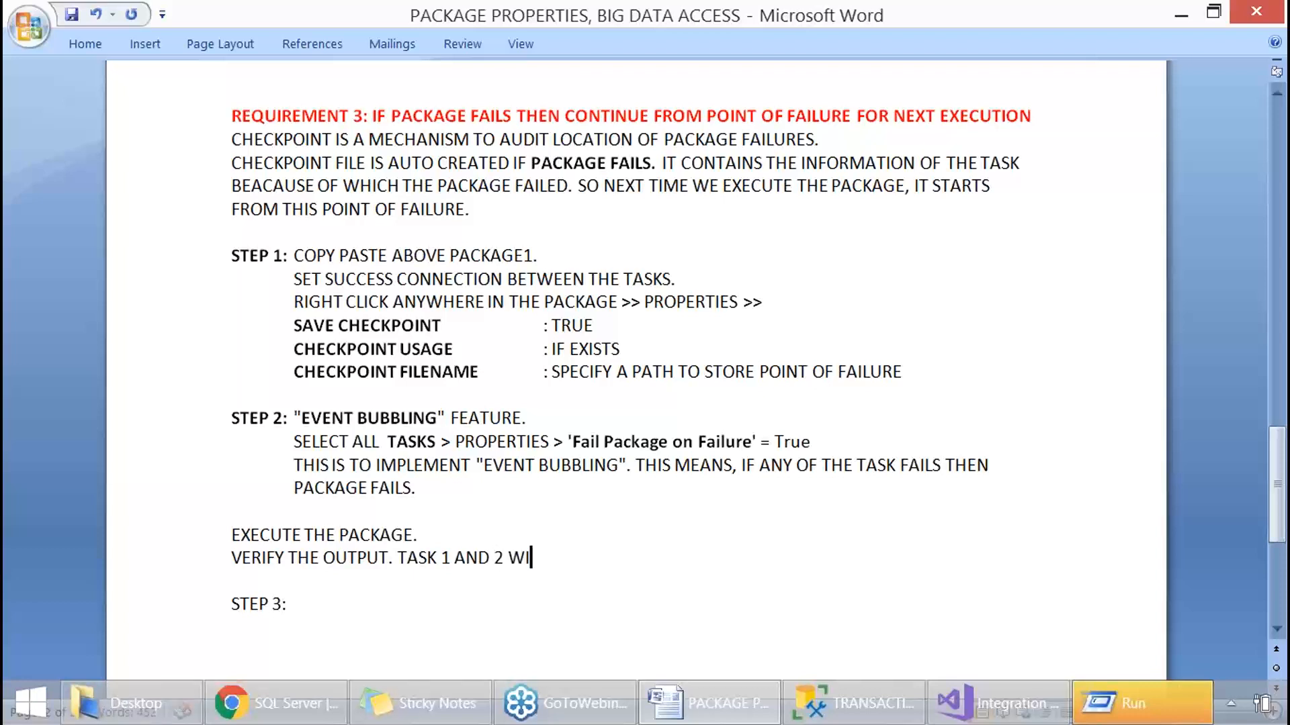
key(BackSpace)
key(BackSpace)
key(BackSpace)
key(BackSpace)
text(TASK 2 WILL BE SUCESSFUL.)
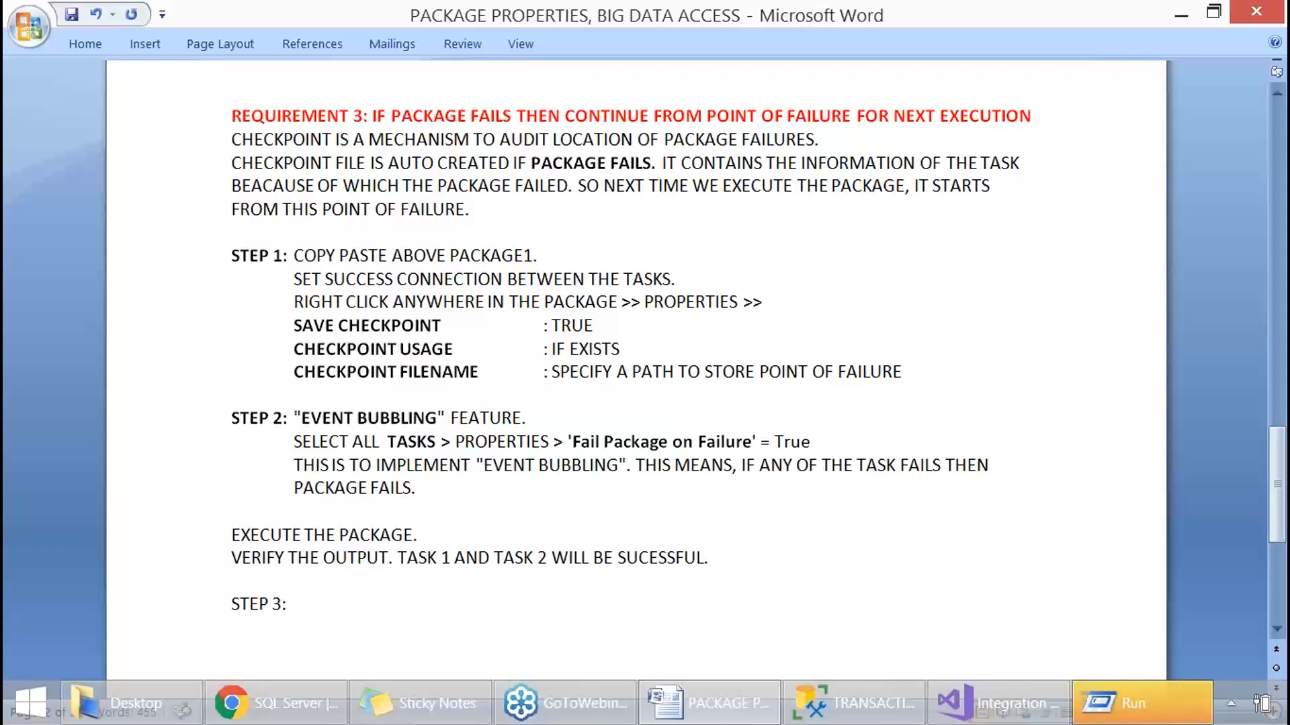
Write "EDIT THE PACKAGE > CORRECT THE VALUE IN TASK3" after the STEP 3 label.
click(295, 604)
text(EDIT THE PACKAGE)
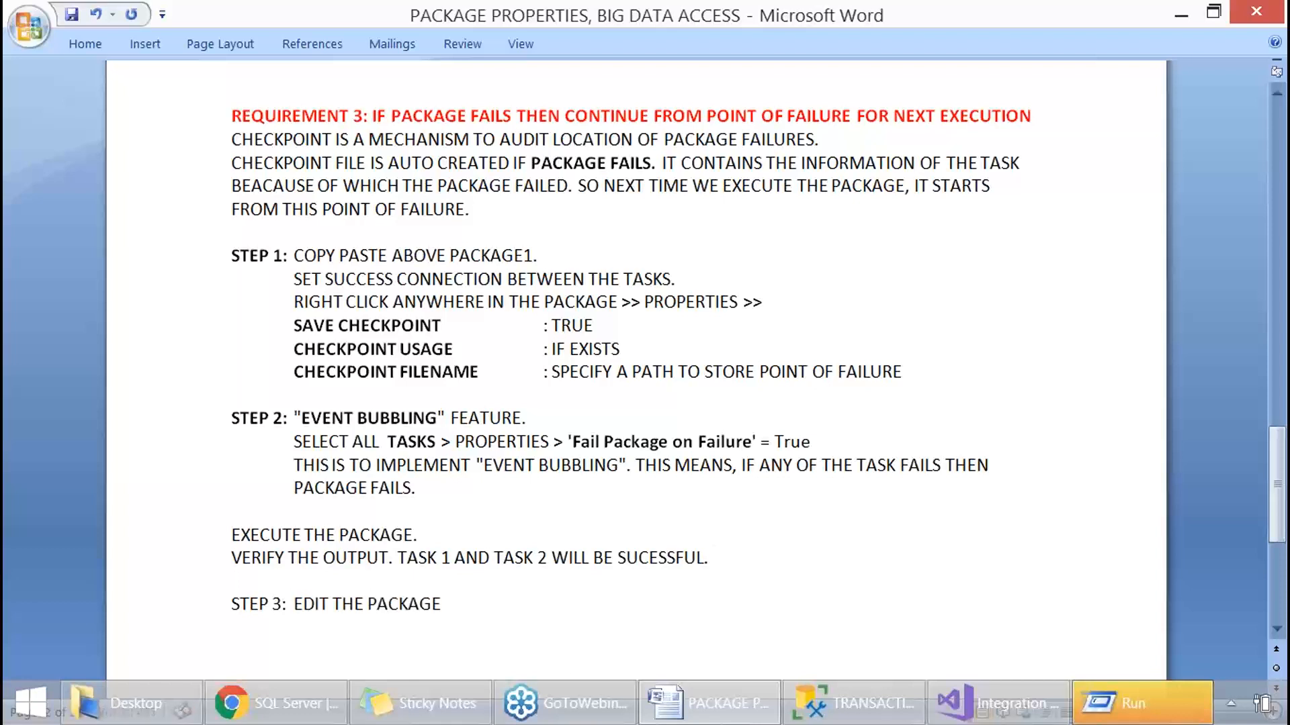
text( > CORRECT THE V)
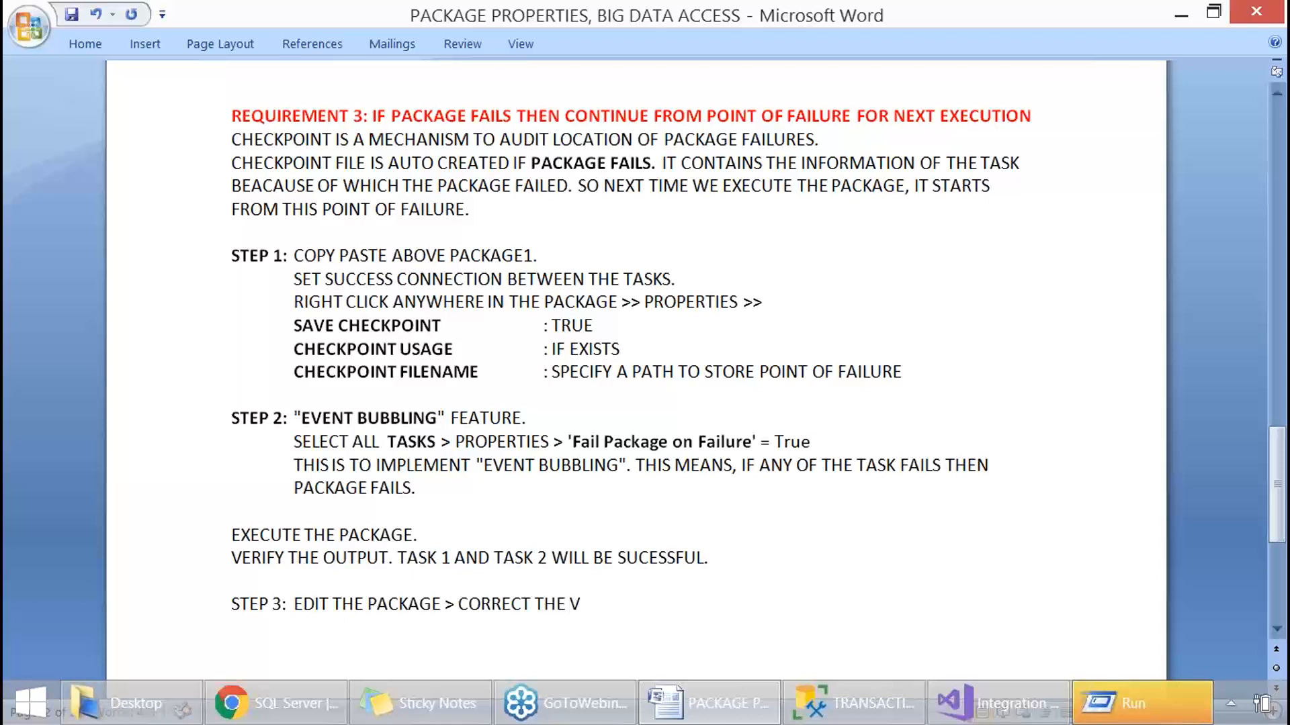
text(ALUE IN TASK)
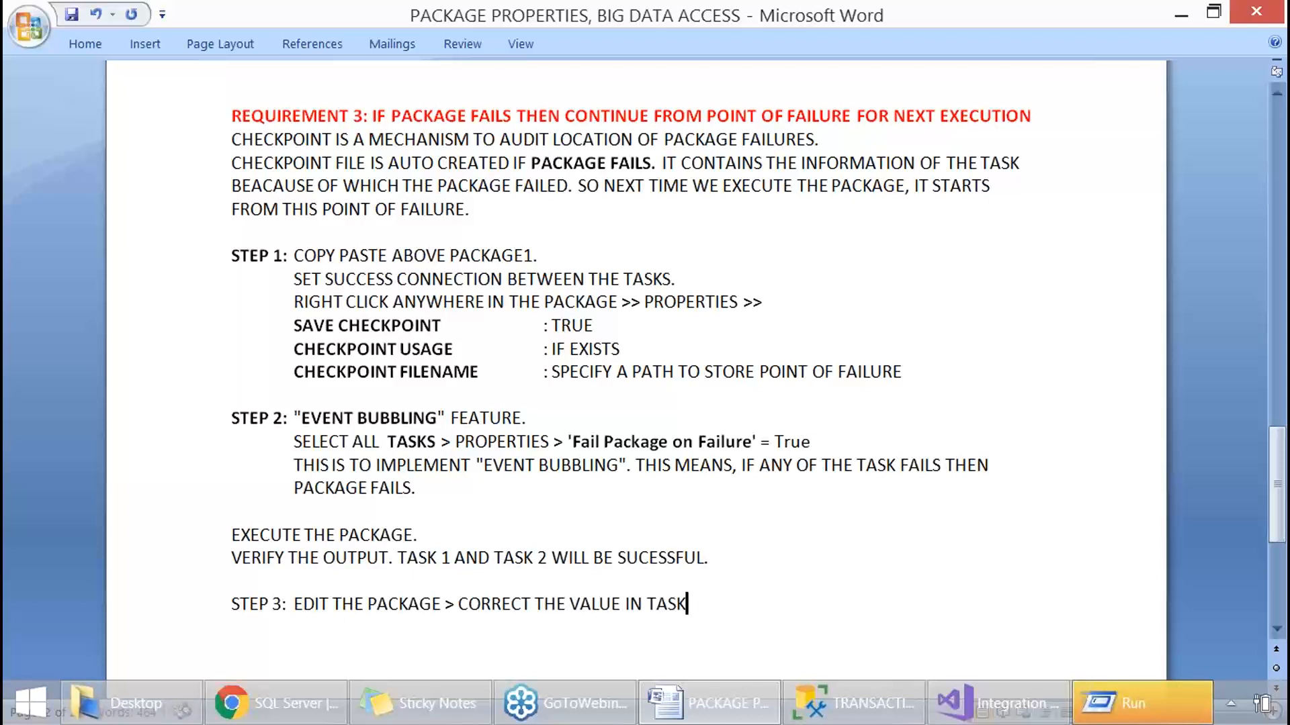
text(3)
Copy the EXECUTE THE PACKAGE and VERIFY THE OUTPUT lines below STEP 3 and change the copied task numbers to 3 and 4.
drag(714, 558, 231, 534)
key(ctrl+c)
click(257, 618)
key(ctrl+v)
double_click(446, 652)
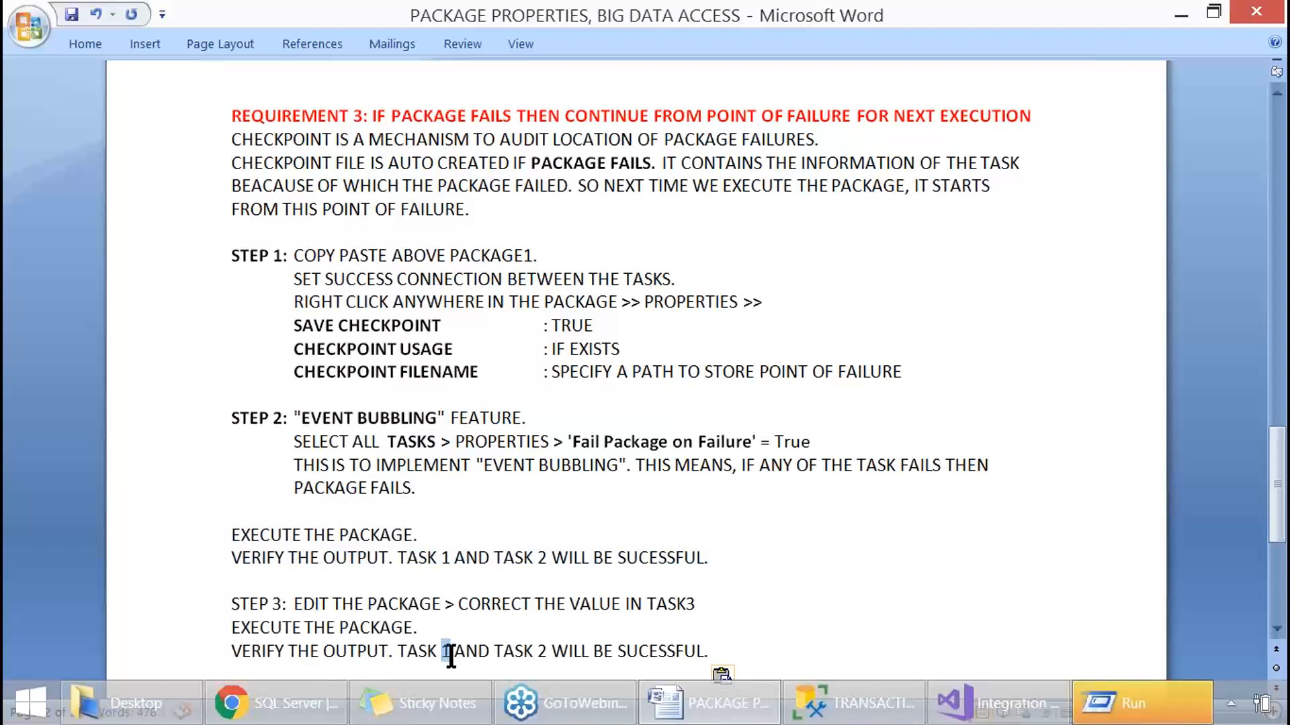
text(3)
double_click(541, 652)
text(4)
Make the "STEP 3:" label bold.
drag(231, 604, 285, 604)
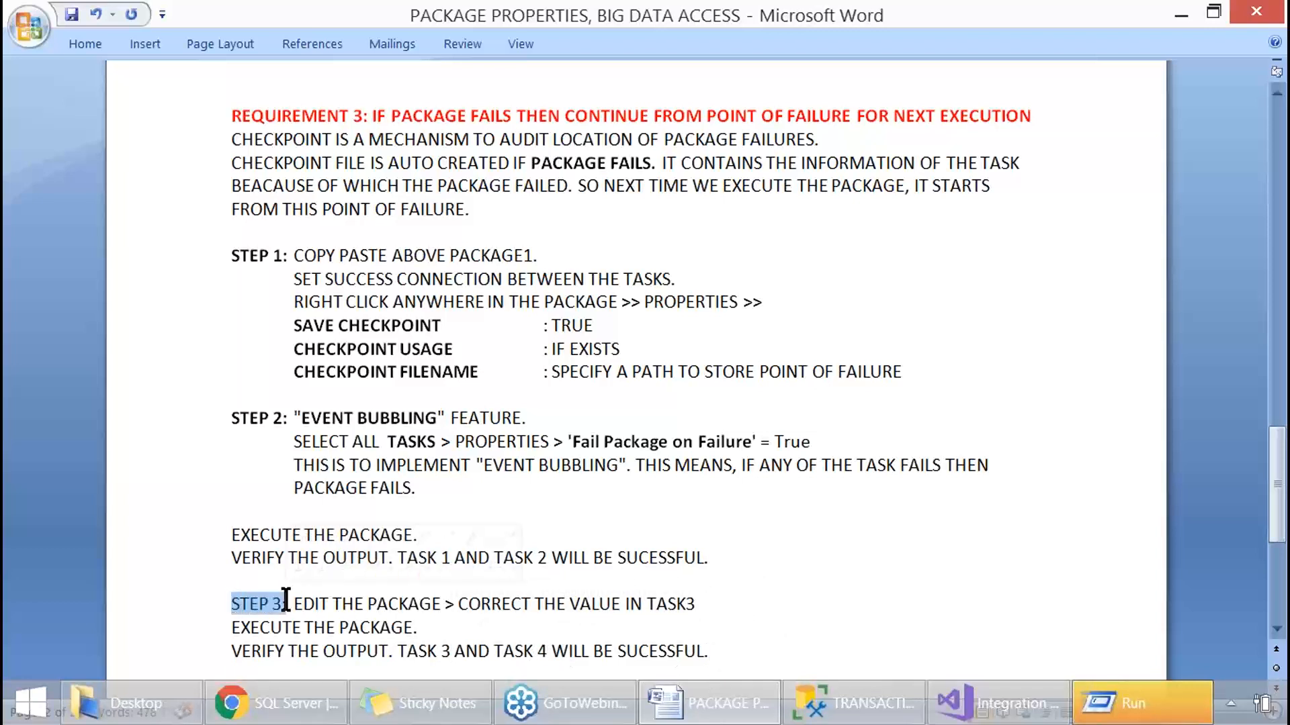
key(ctrl+b)
click(371, 627)
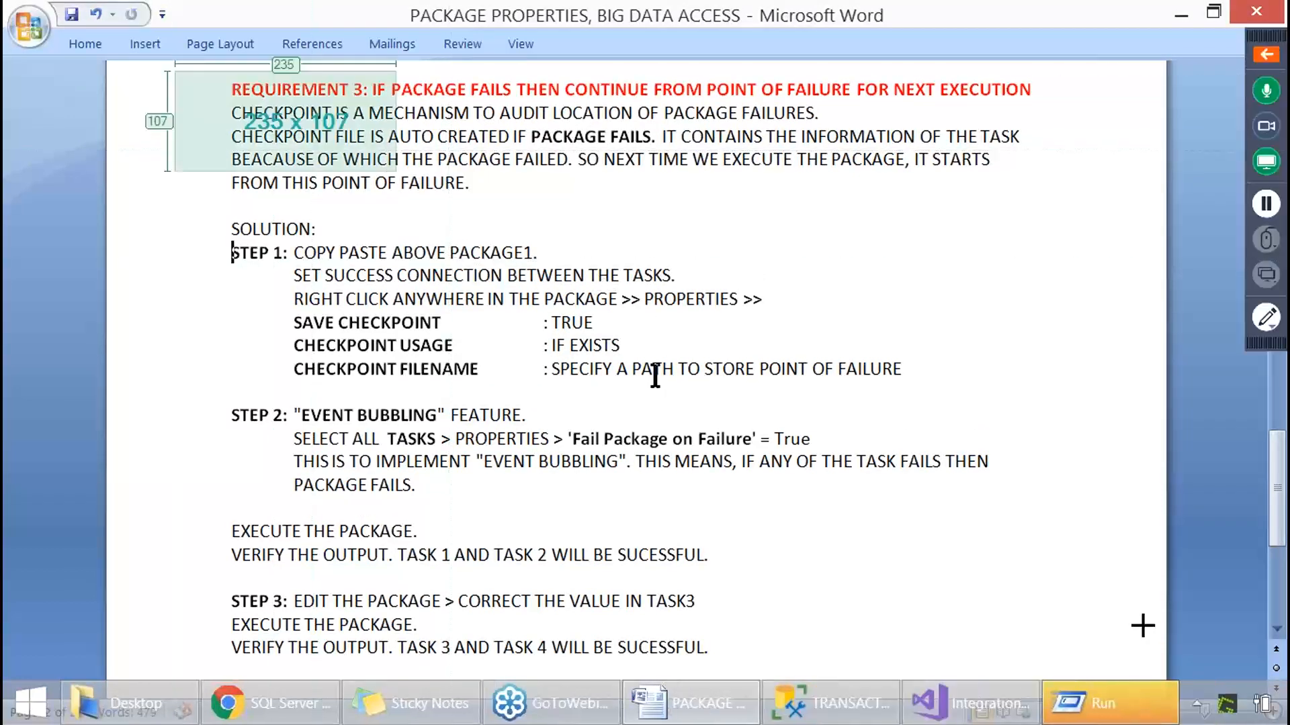
Capture a screenshot region from the REQUIREMENT 3 heading through the last STEP 3 line and review the solution steps.
drag(174, 65, 1065, 663)
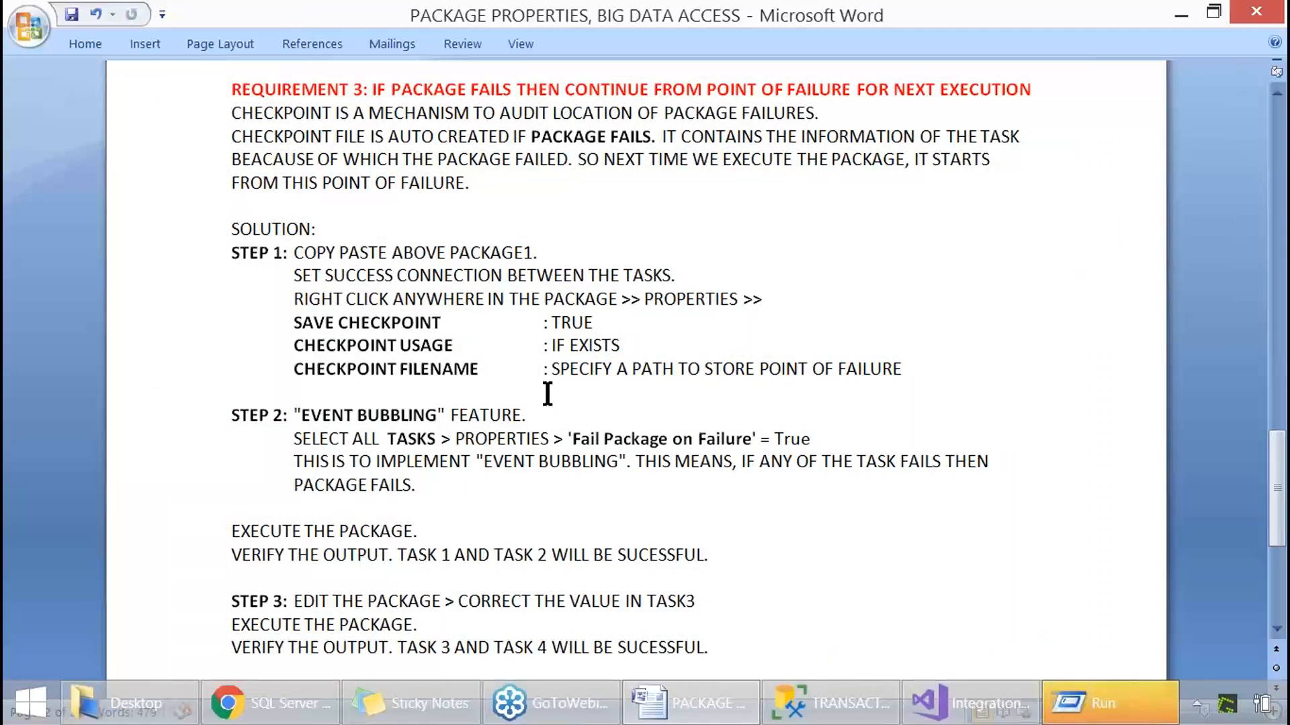
double_click(420, 88)
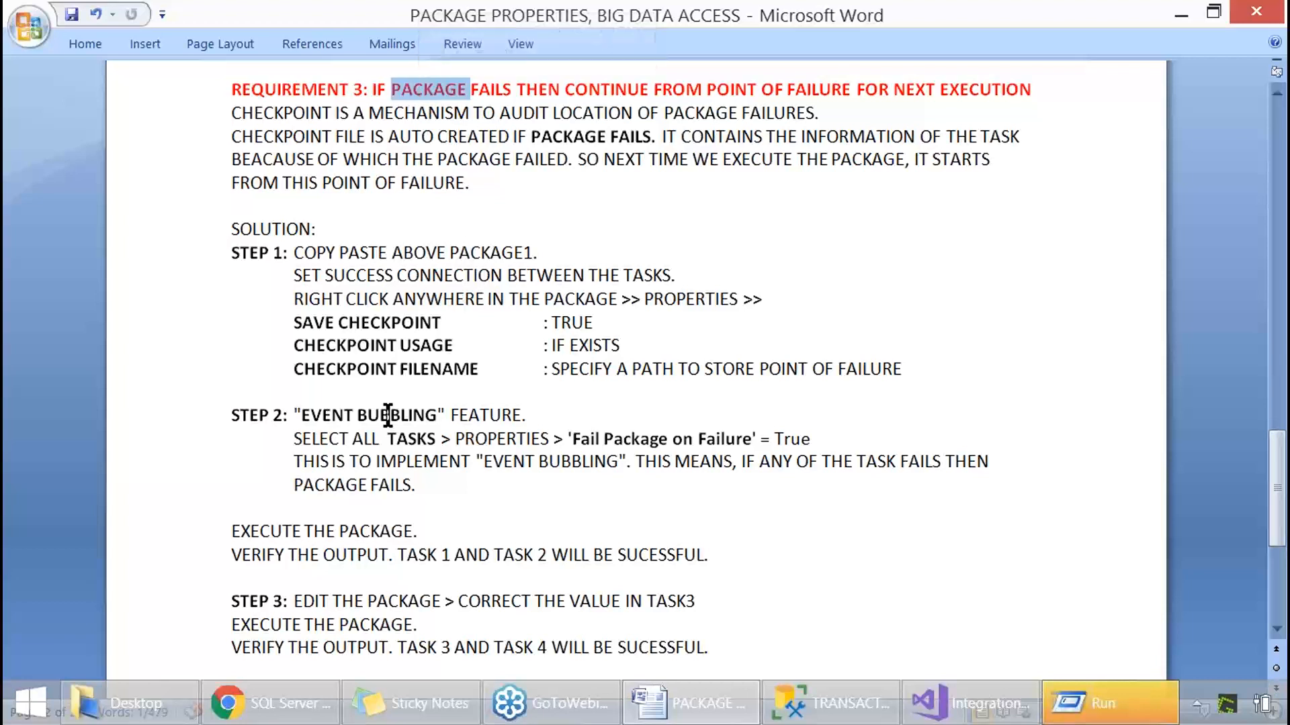
drag(374, 417, 490, 495)
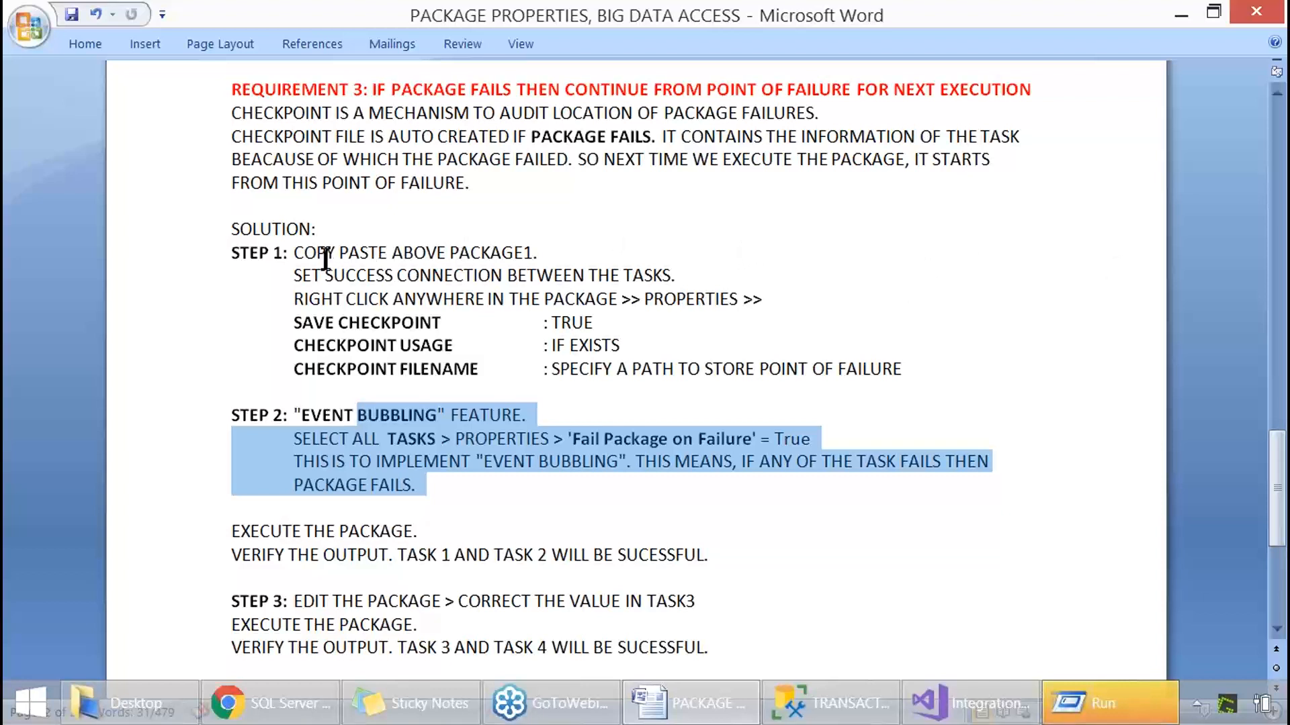
drag(325, 255, 628, 606)
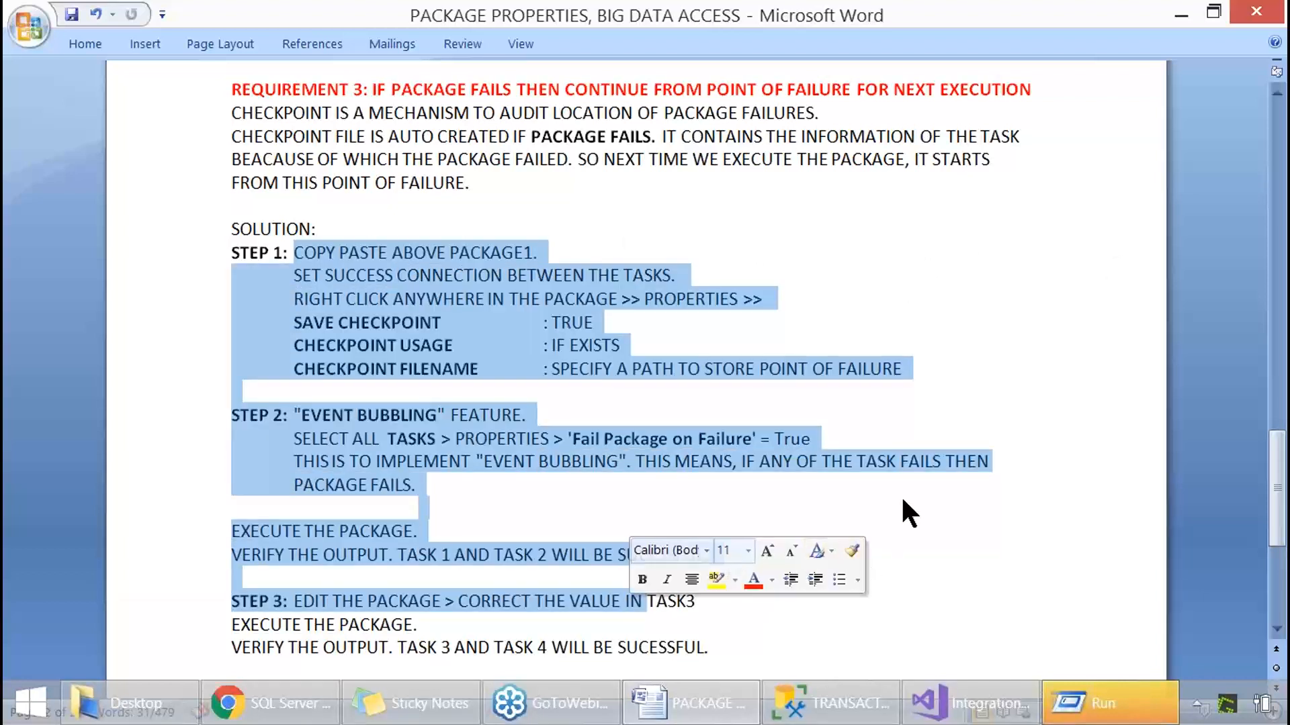
click(901, 494)
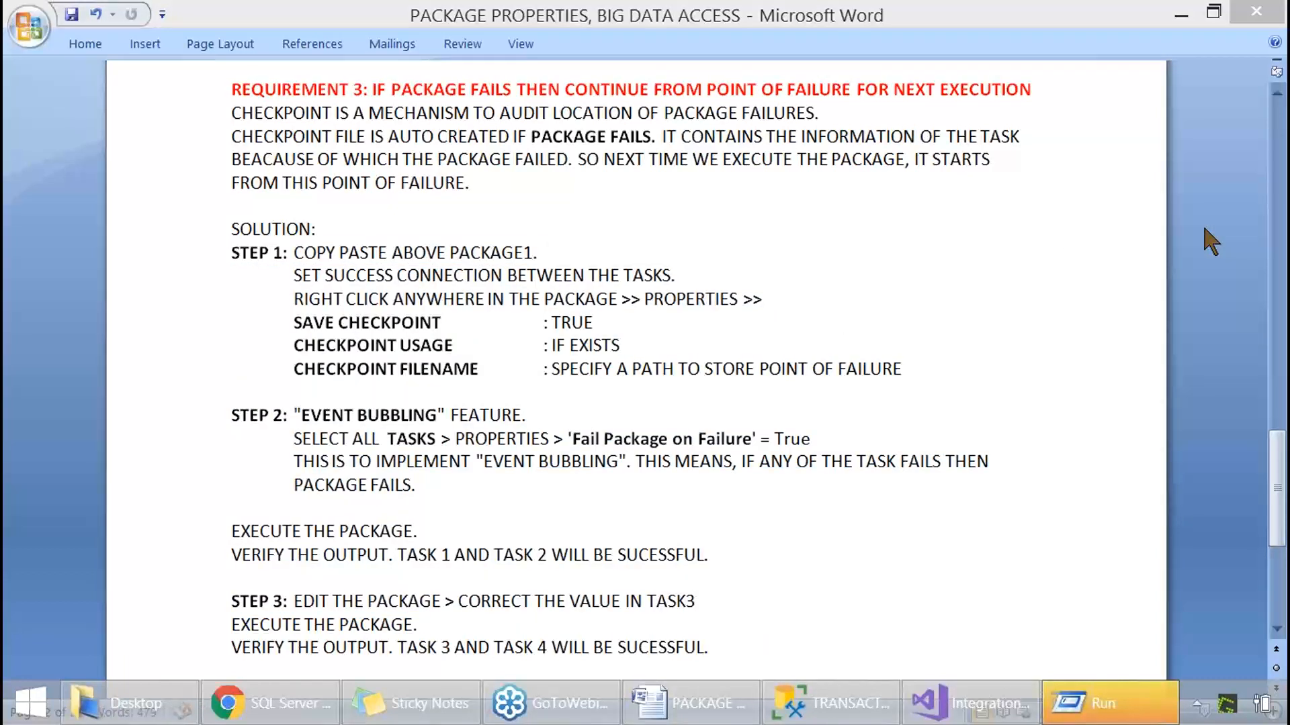
Switch to Visual Studio and capture a screenshot region covering Package3's control flow and connection managers.
key(alt+Tab)
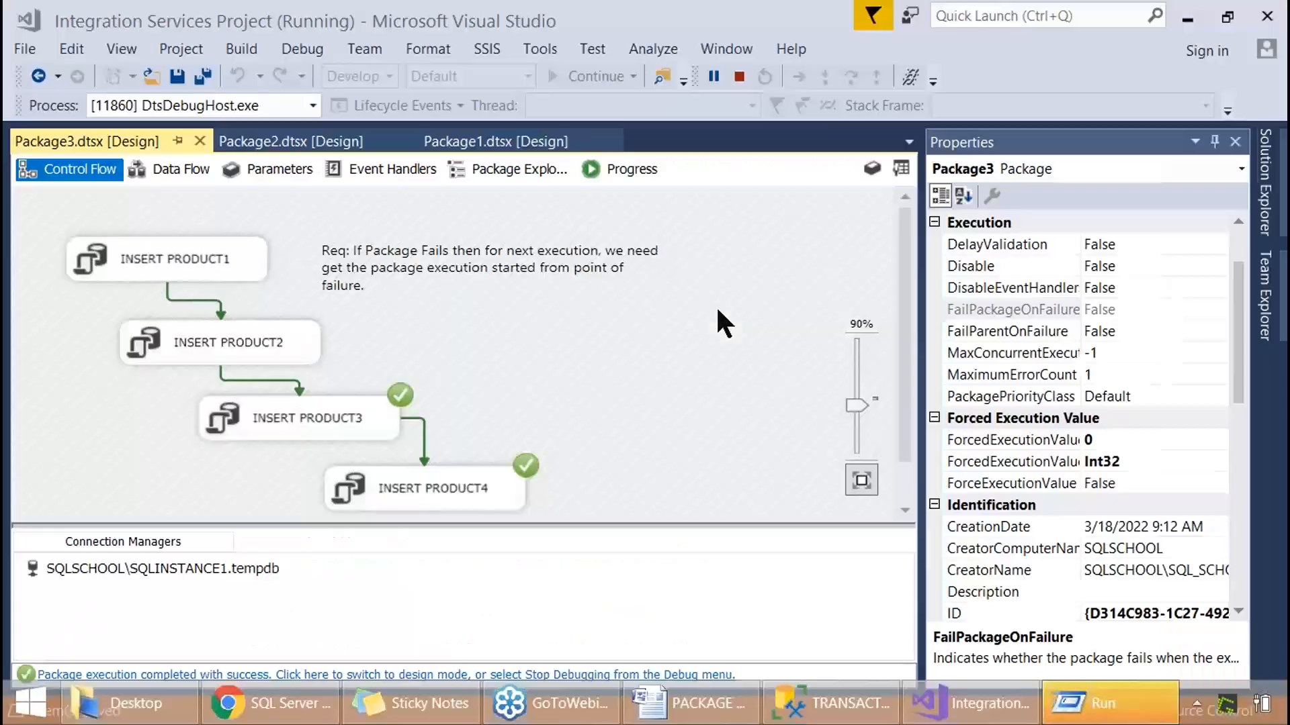
key(Print)
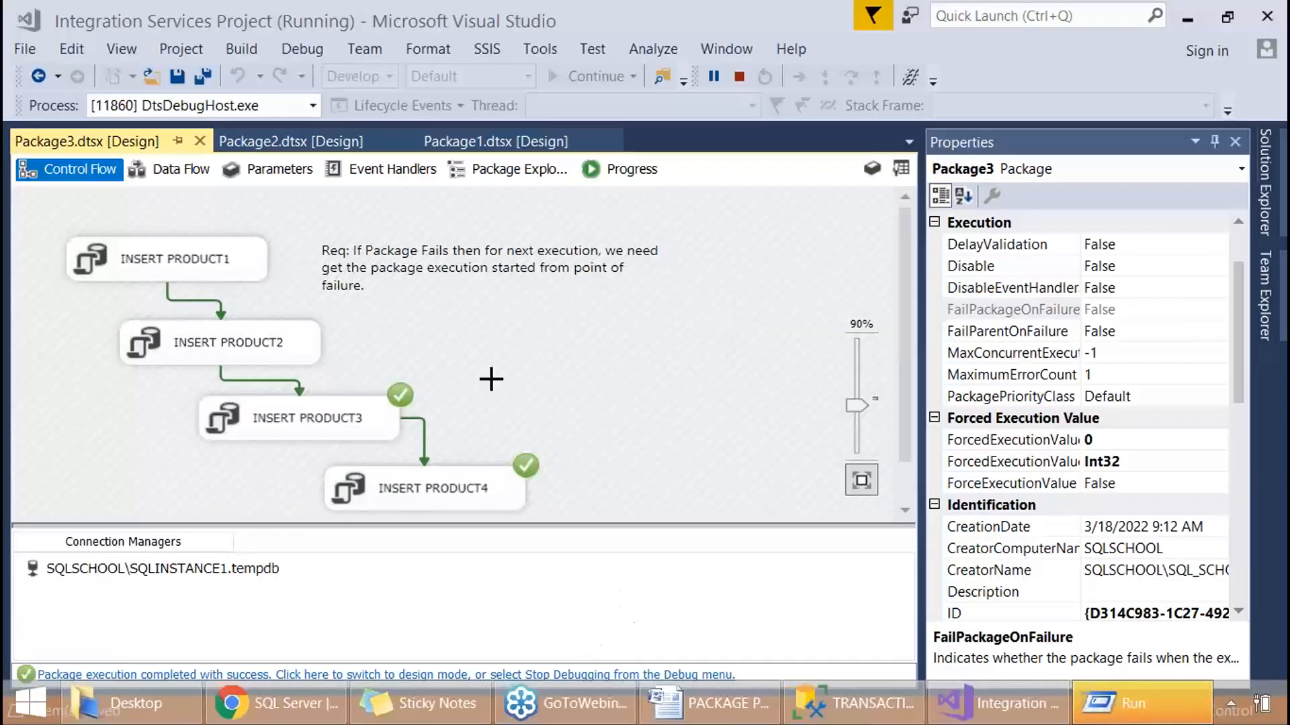
drag(46, 181, 783, 695)
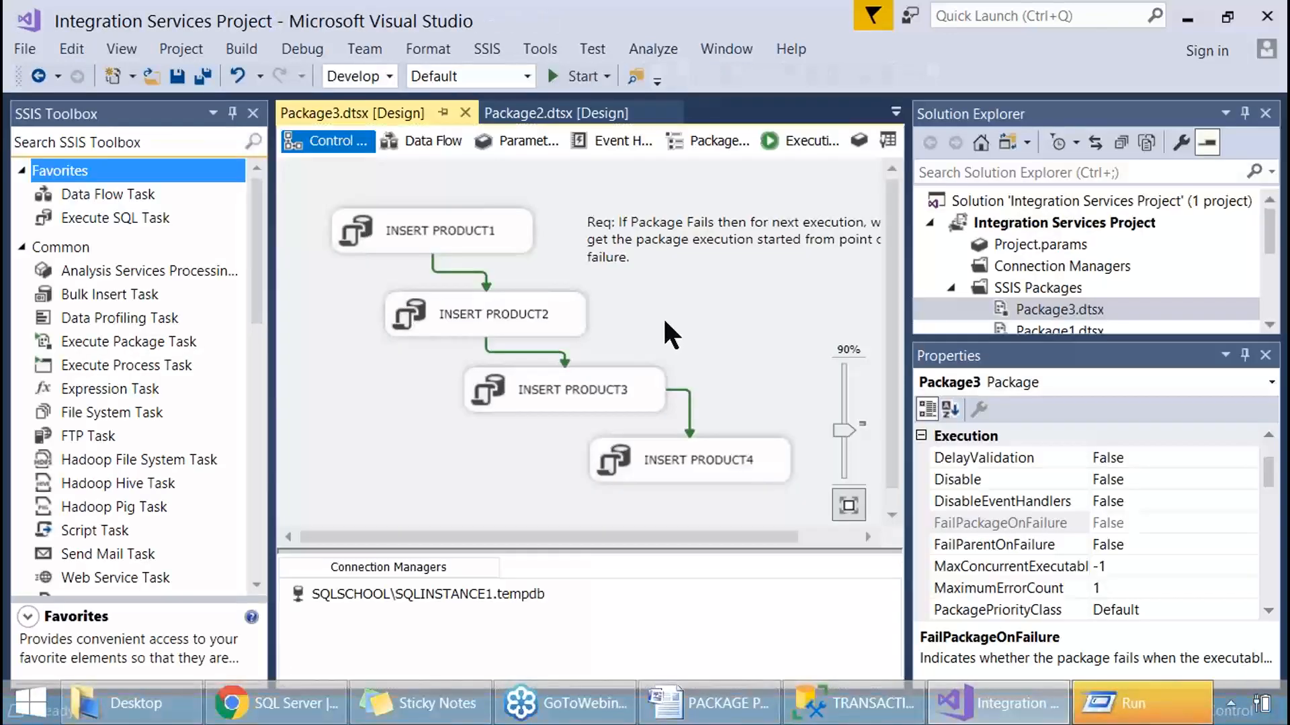
Close the Properties window below Solution Explorer.
click(1265, 355)
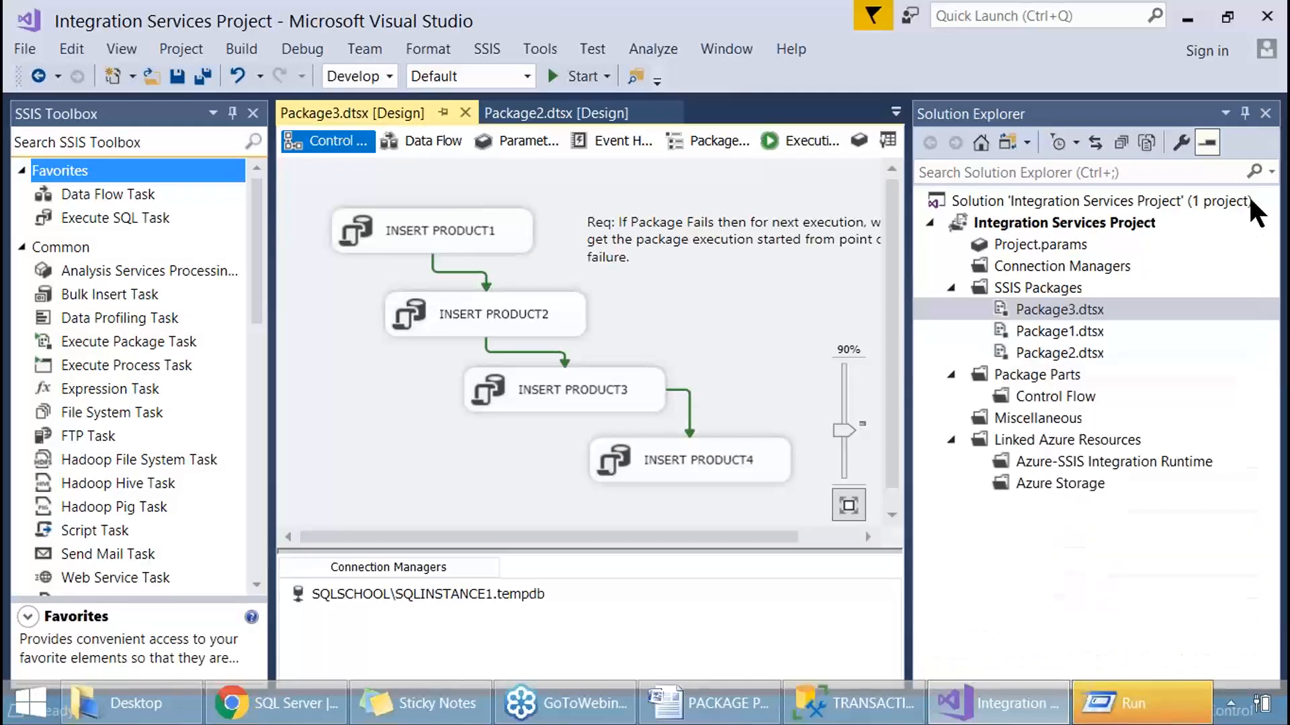